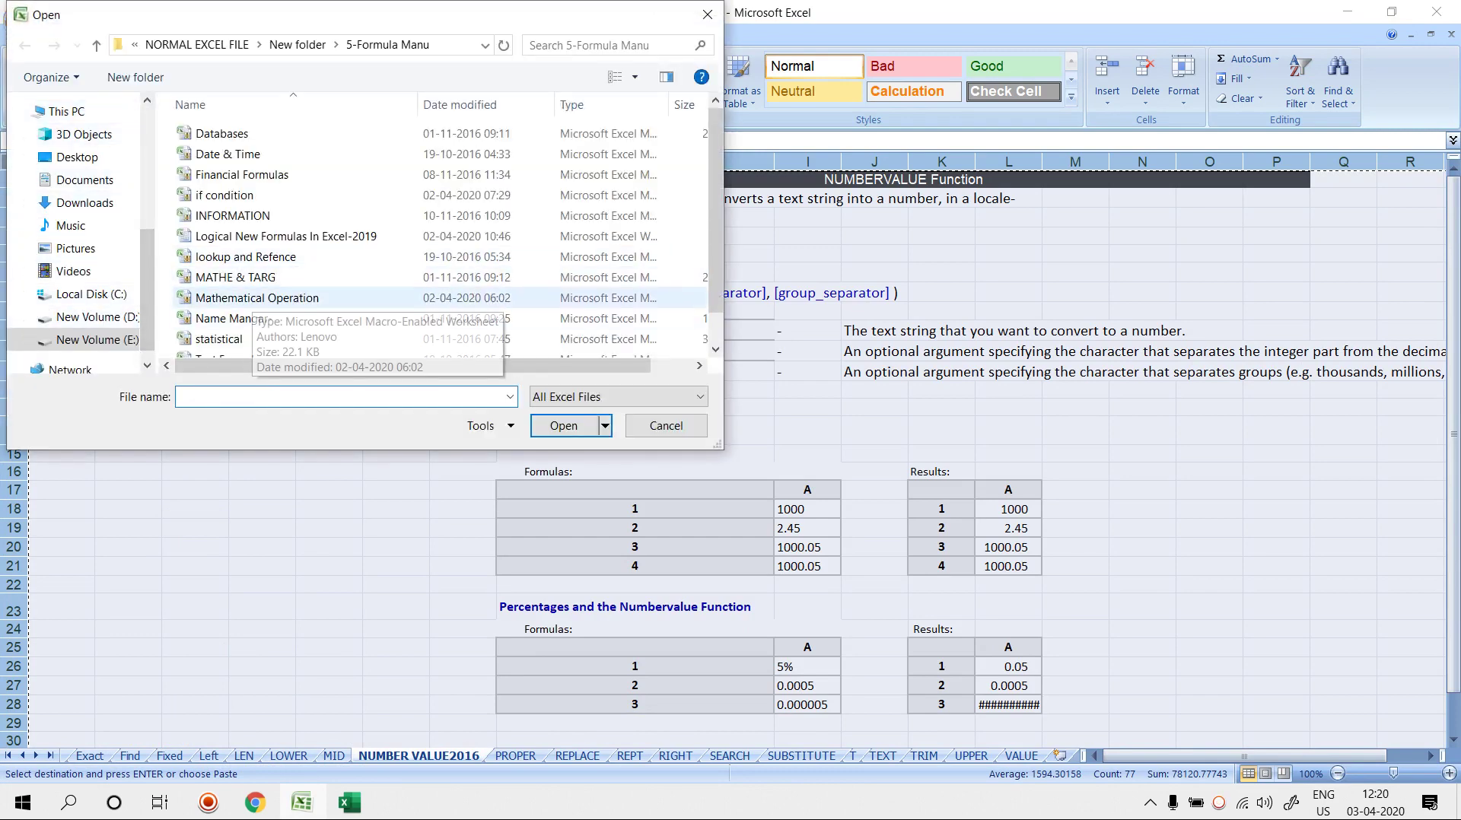
# Open the Date & Time workbook from the 5-Formula Manu folder and go to its Date sheet
pyautogui.doubleClick(228, 154)
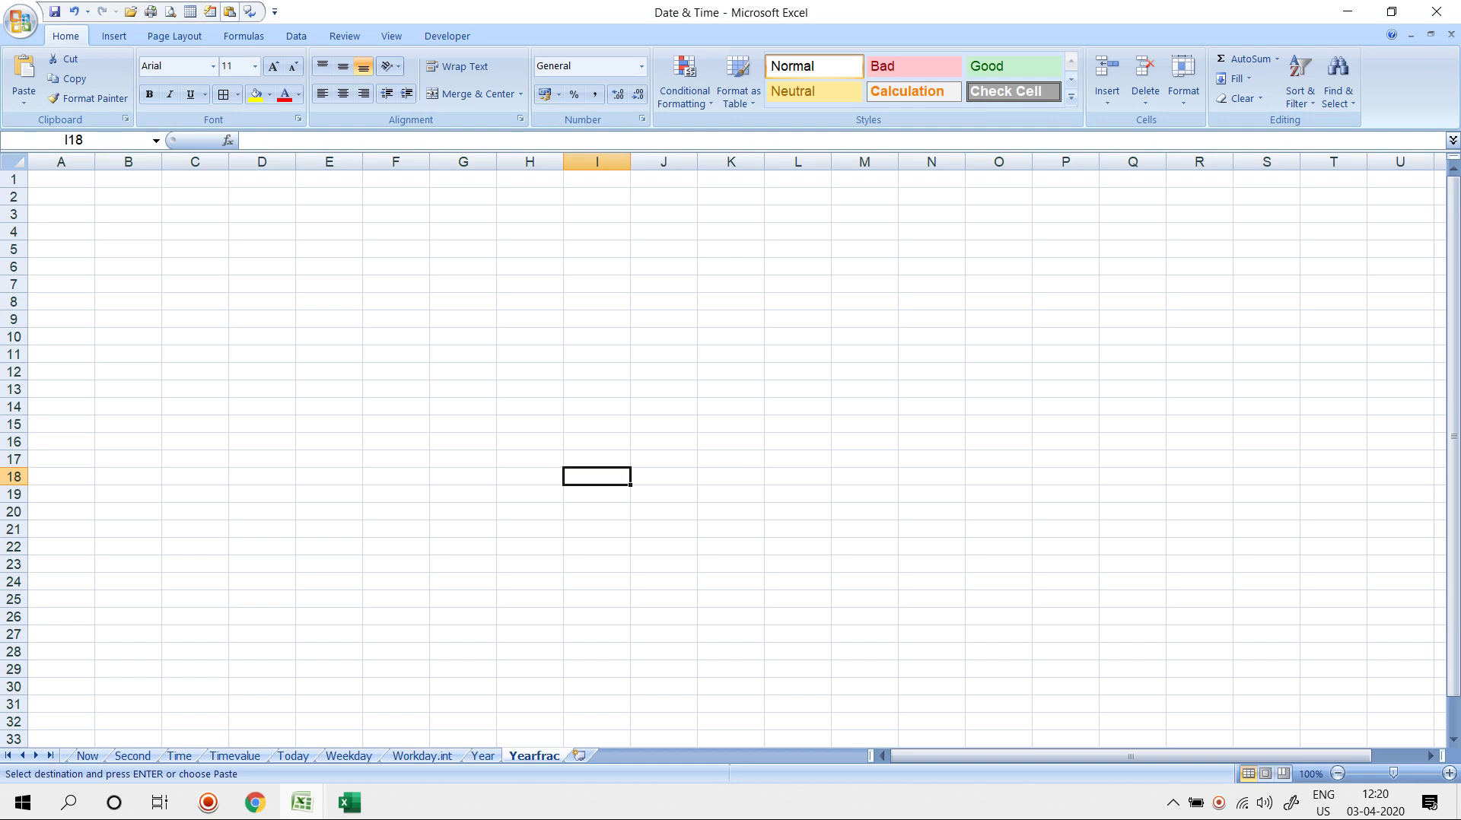
pyautogui.click(8, 756)
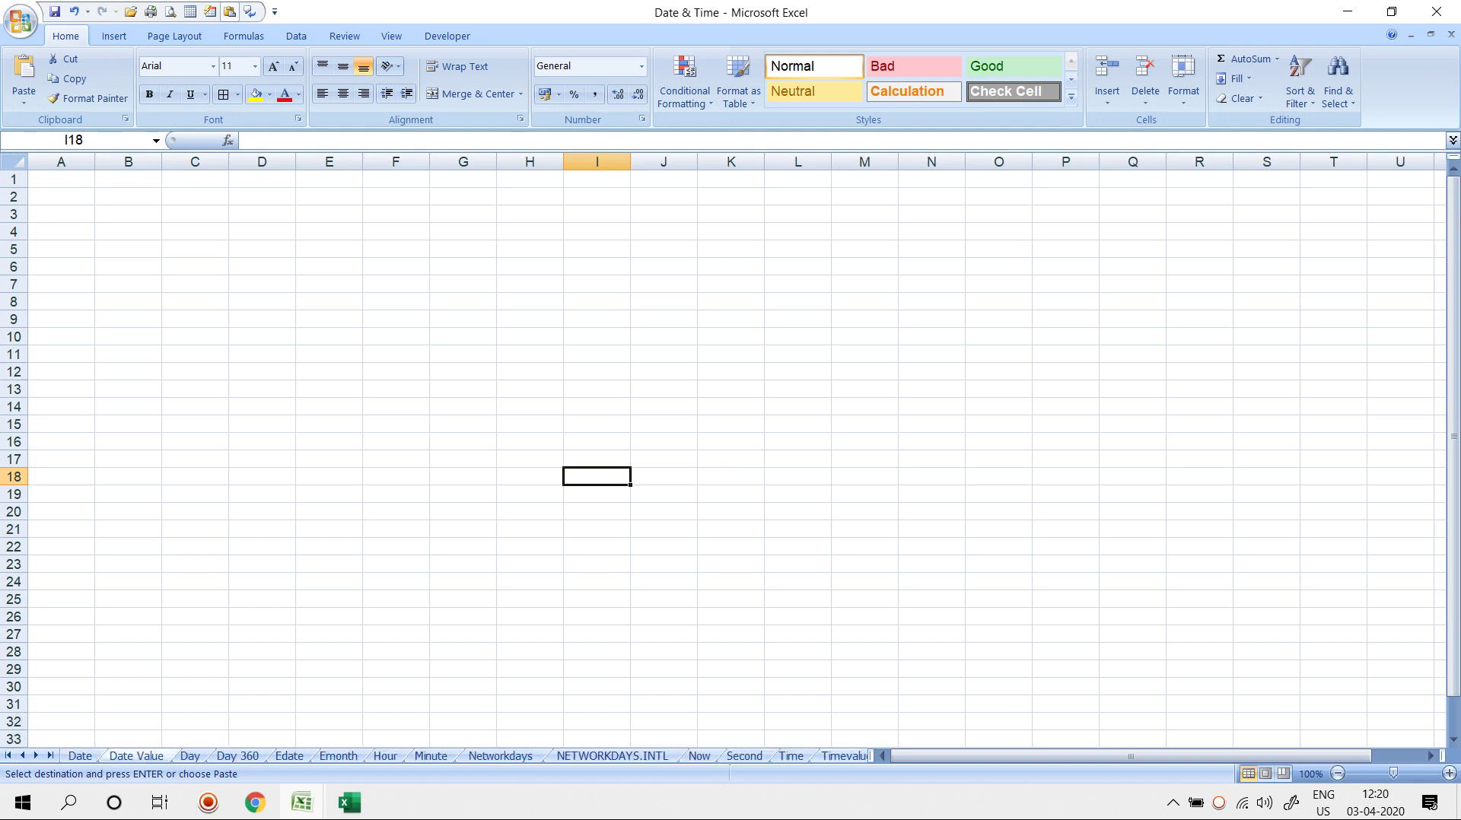
pyautogui.click(80, 757)
pyautogui.click(195, 371)
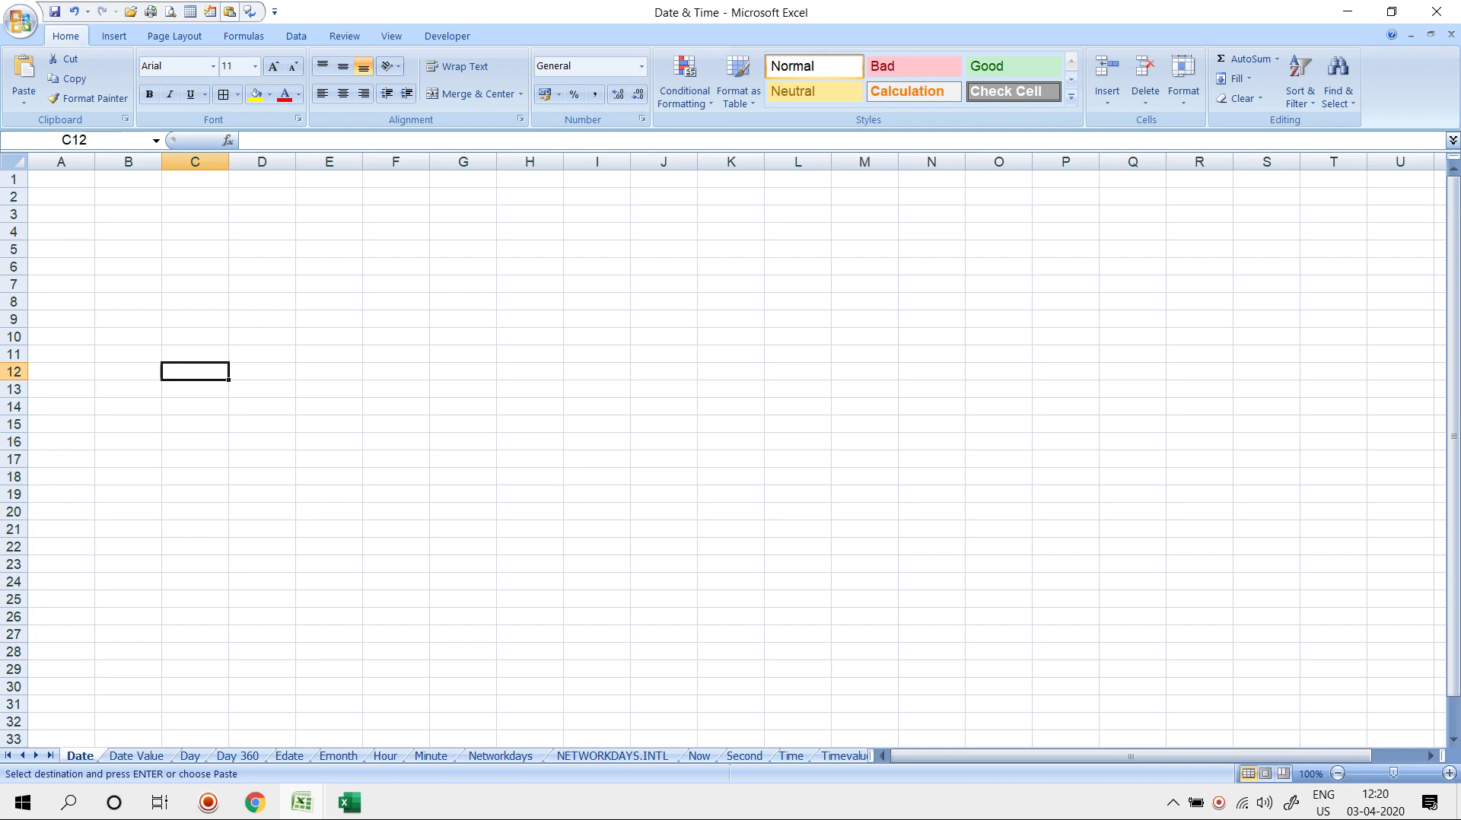
# Enter the heading DATE in cell D3 and insert today's date, 03-04-2020, in D4
pyautogui.click(262, 214)
pyautogui.write('DATE')
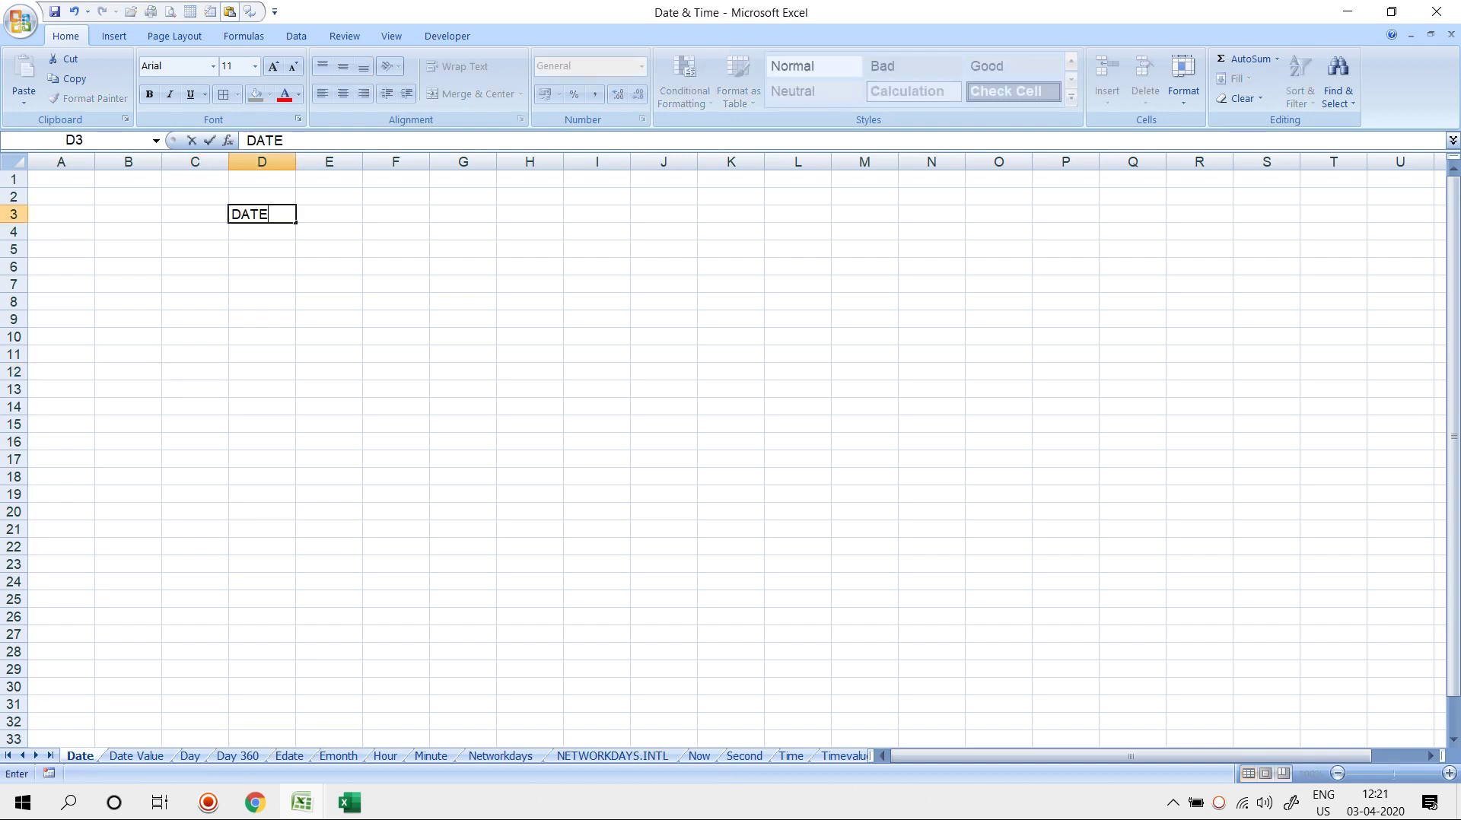
pyautogui.press('Return')
pyautogui.hotkey('ctrl', ';')
pyautogui.press('Return')
pyautogui.press('Return')
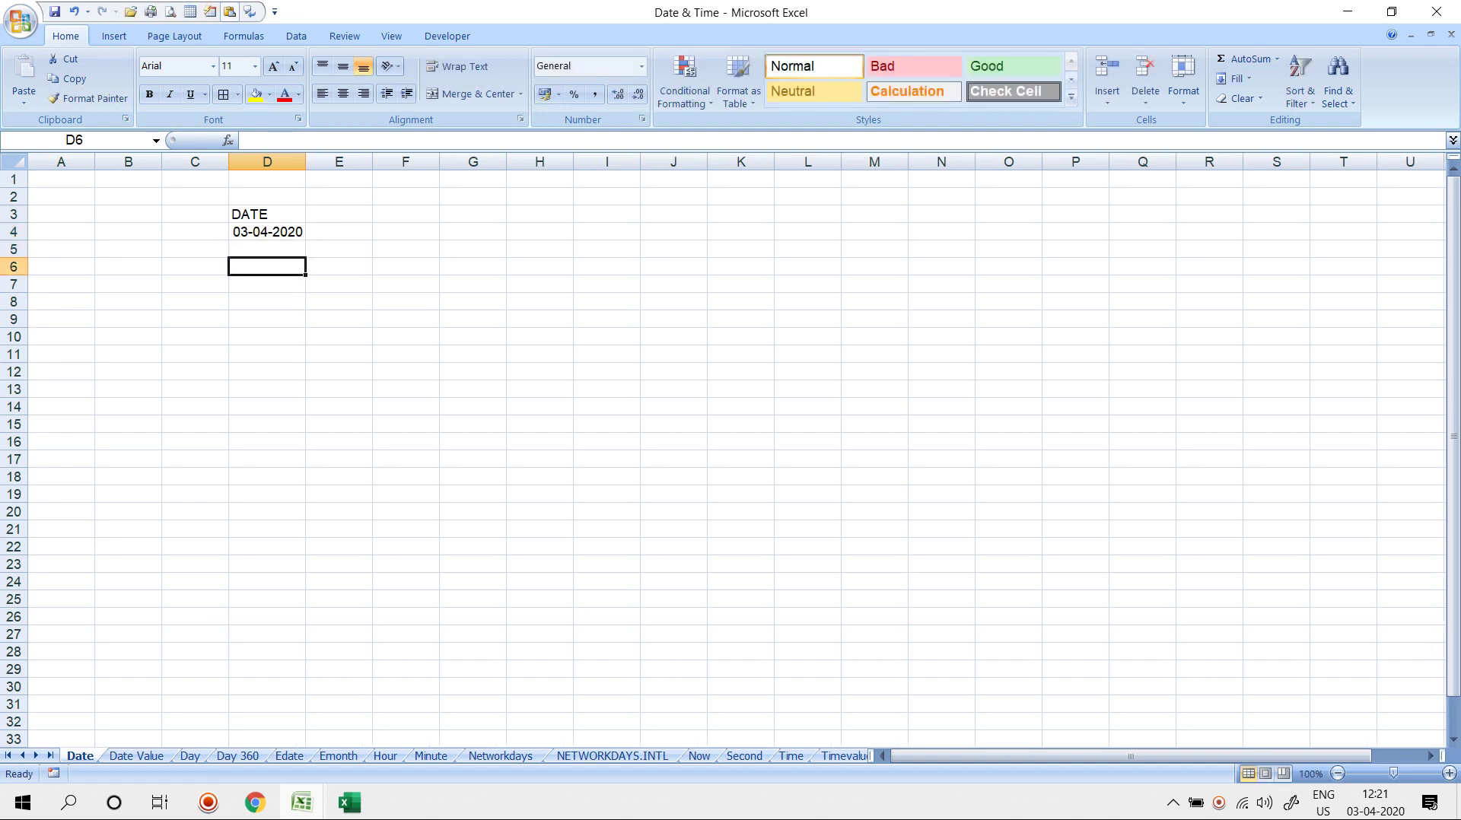
# Enter the format labels DD-MM-YYYY in cell D6 and MM-DD-YYYY in cell F6
pyautogui.write('DD-MM-')
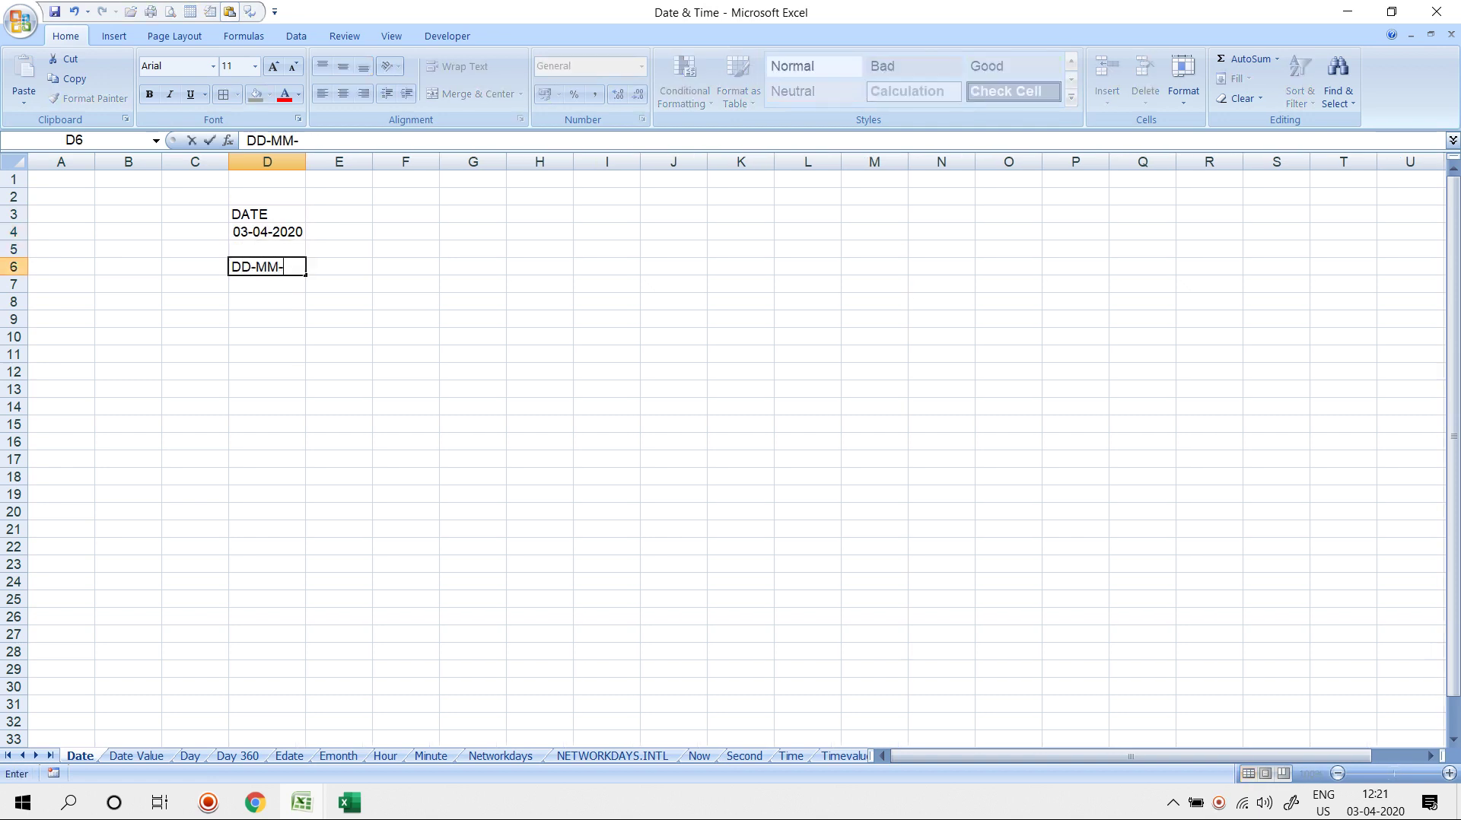
pyautogui.write('YYYY')
pyautogui.press('Return')
pyautogui.press('Up')
pyautogui.press('Right')
pyautogui.press('Right')
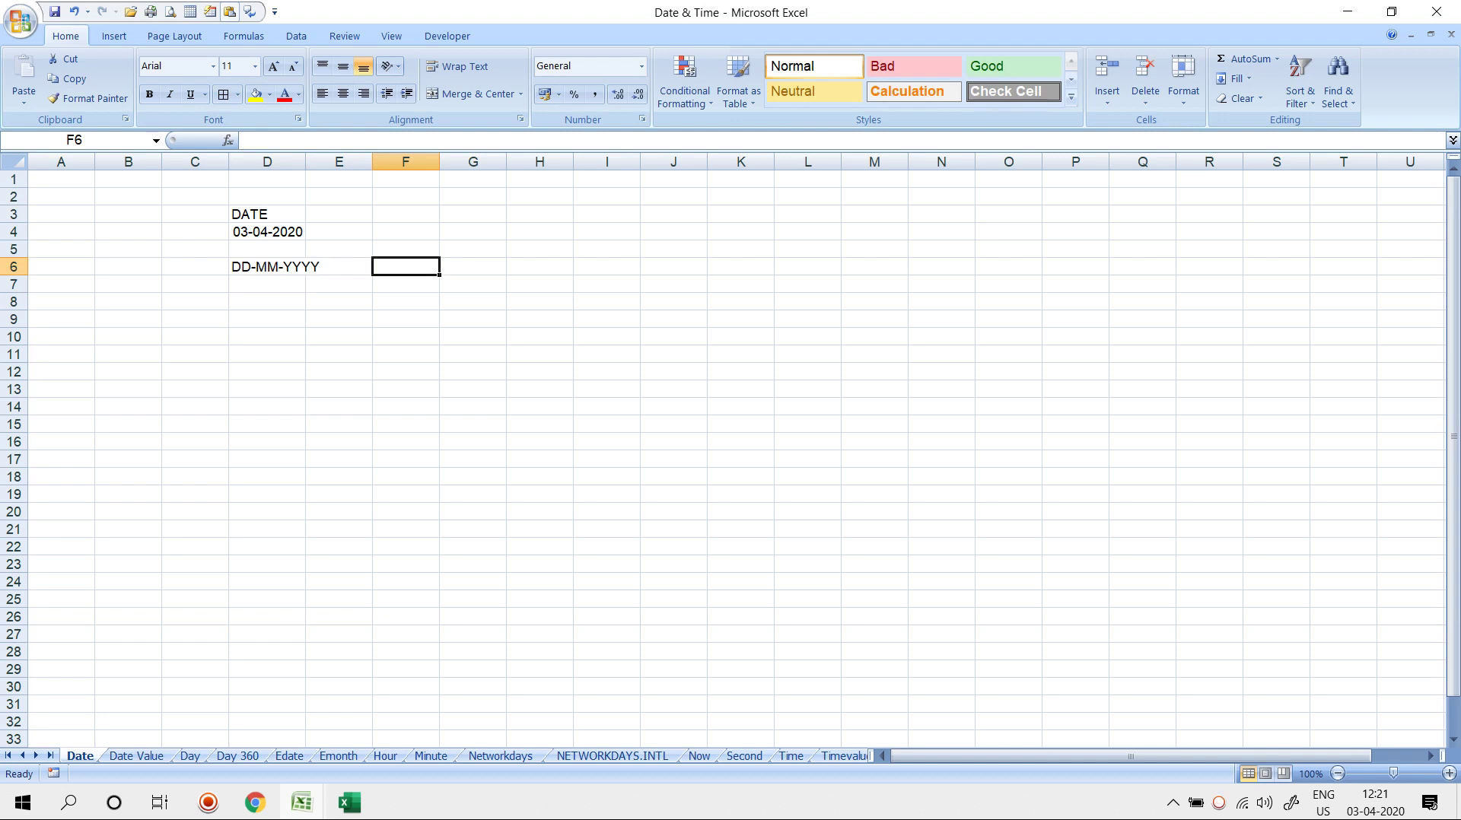
pyautogui.write('MM-')
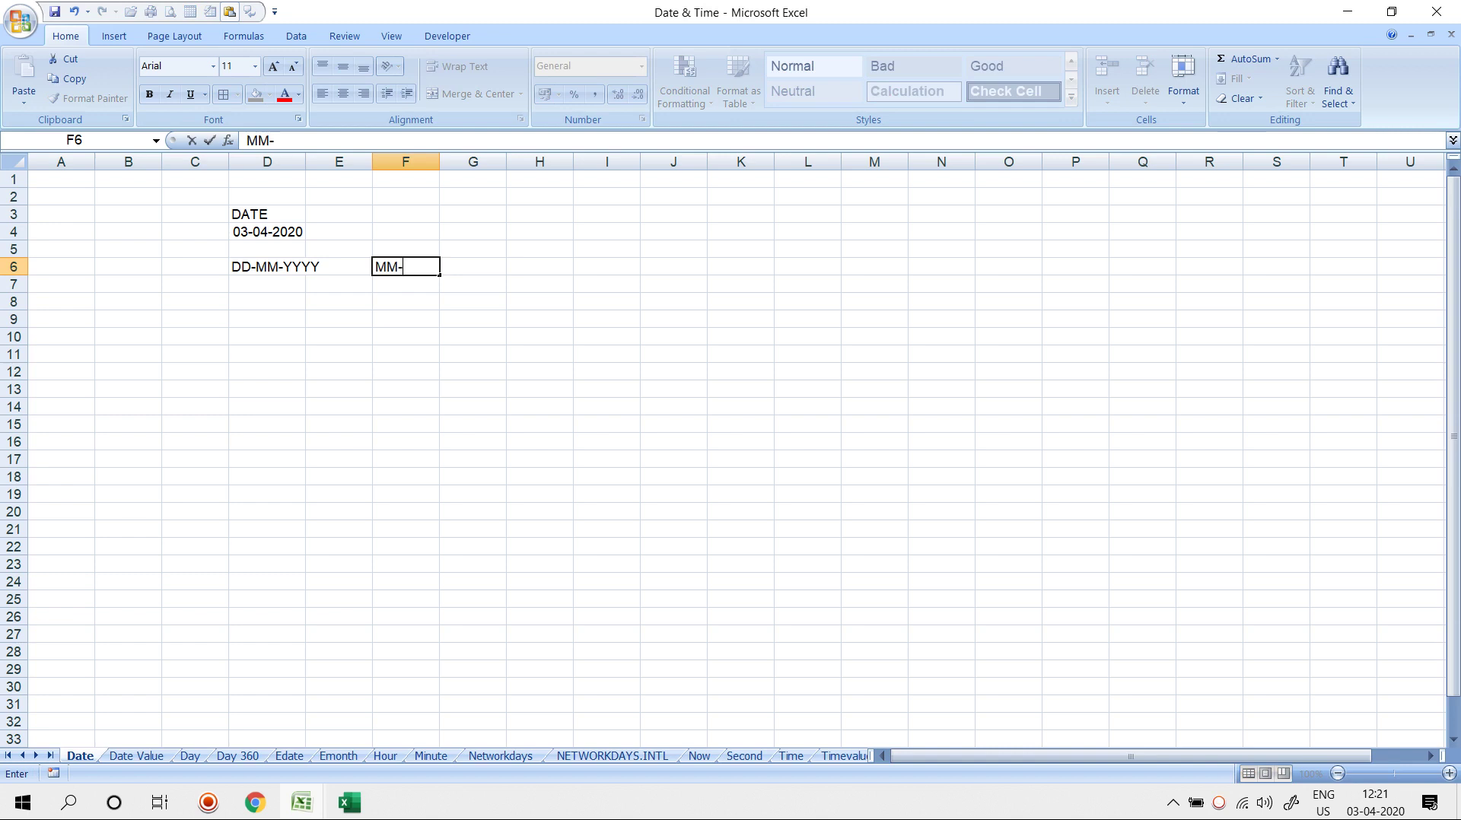
pyautogui.write('DD-YYYY')
pyautogui.press('Return')
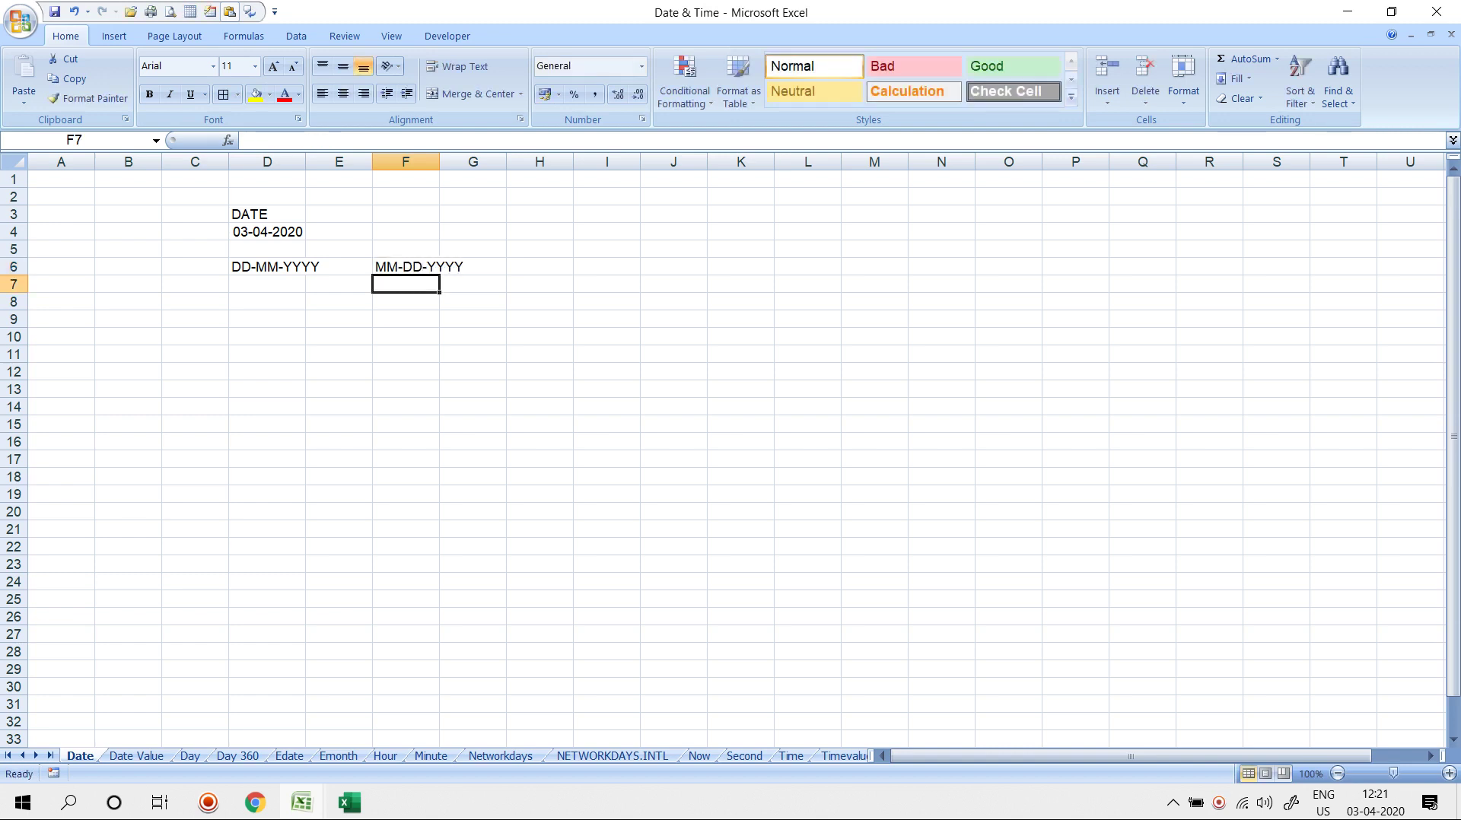
# Compare the date in D4 with the DD-MM-YYYY format label in D6
pyautogui.press('Left')
pyautogui.press('Left')
pyautogui.press('Up')
pyautogui.press('Up')
pyautogui.press('Up')
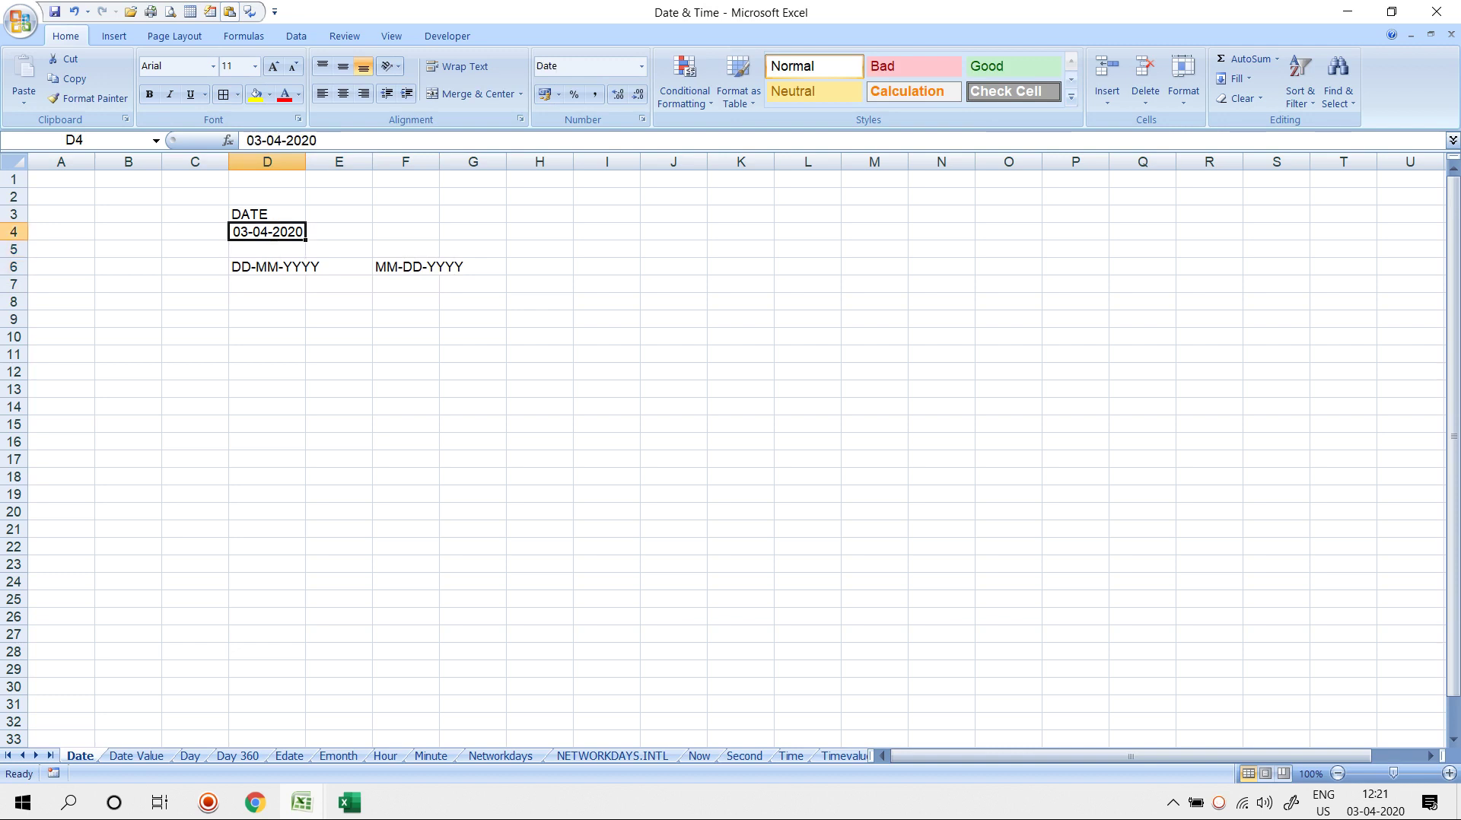
pyautogui.press('Right')
pyautogui.press('Right')
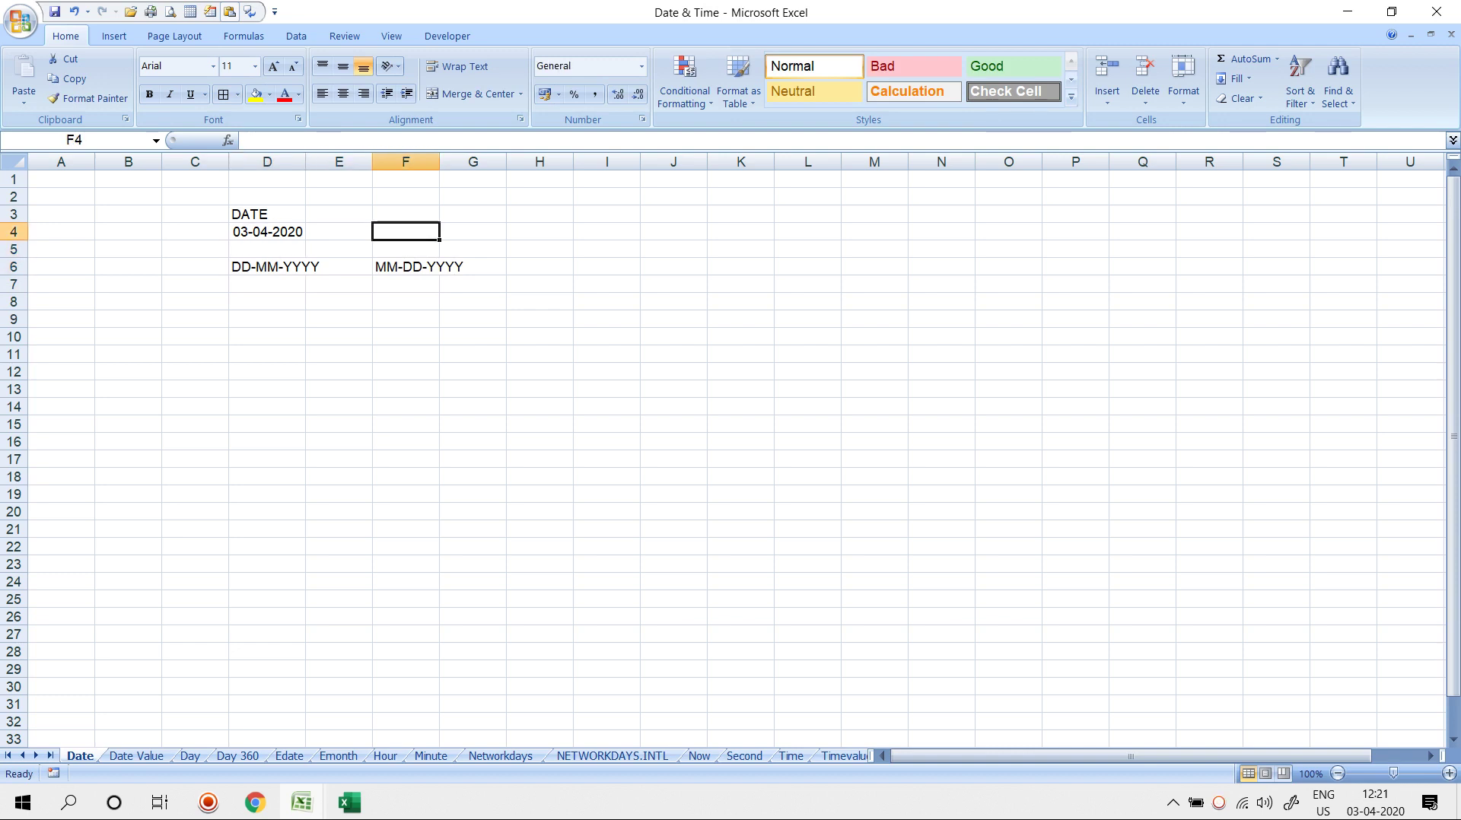
pyautogui.press('Left')
pyautogui.press('Left')
pyautogui.press('Down')
pyautogui.press('Down')
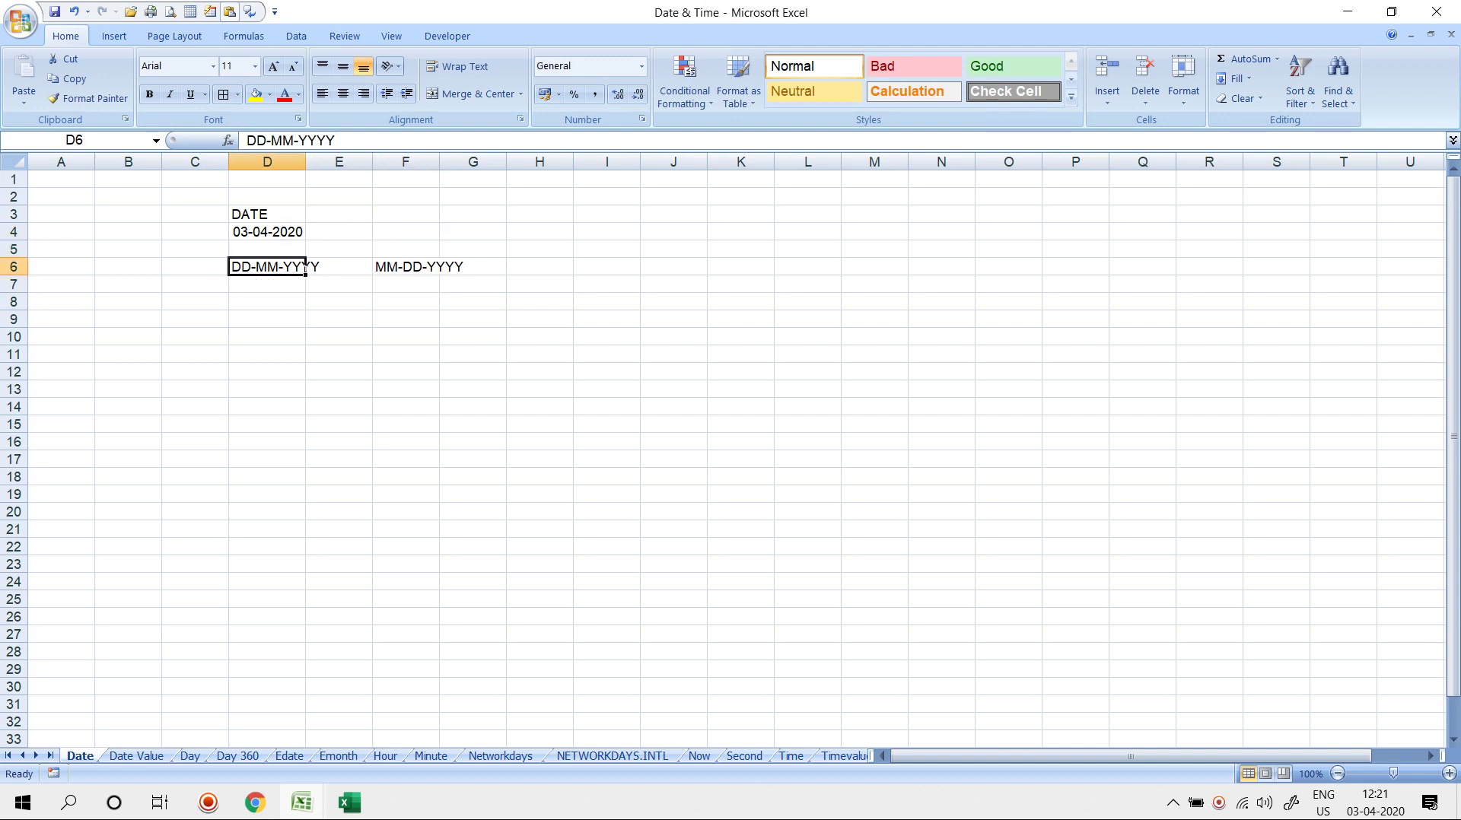
# Enter the month-first date 04-03-2020 in cell F4 and compare it with the date in D4
pyautogui.press('Up')
pyautogui.press('Up')
pyautogui.press('Right')
pyautogui.press('Right')
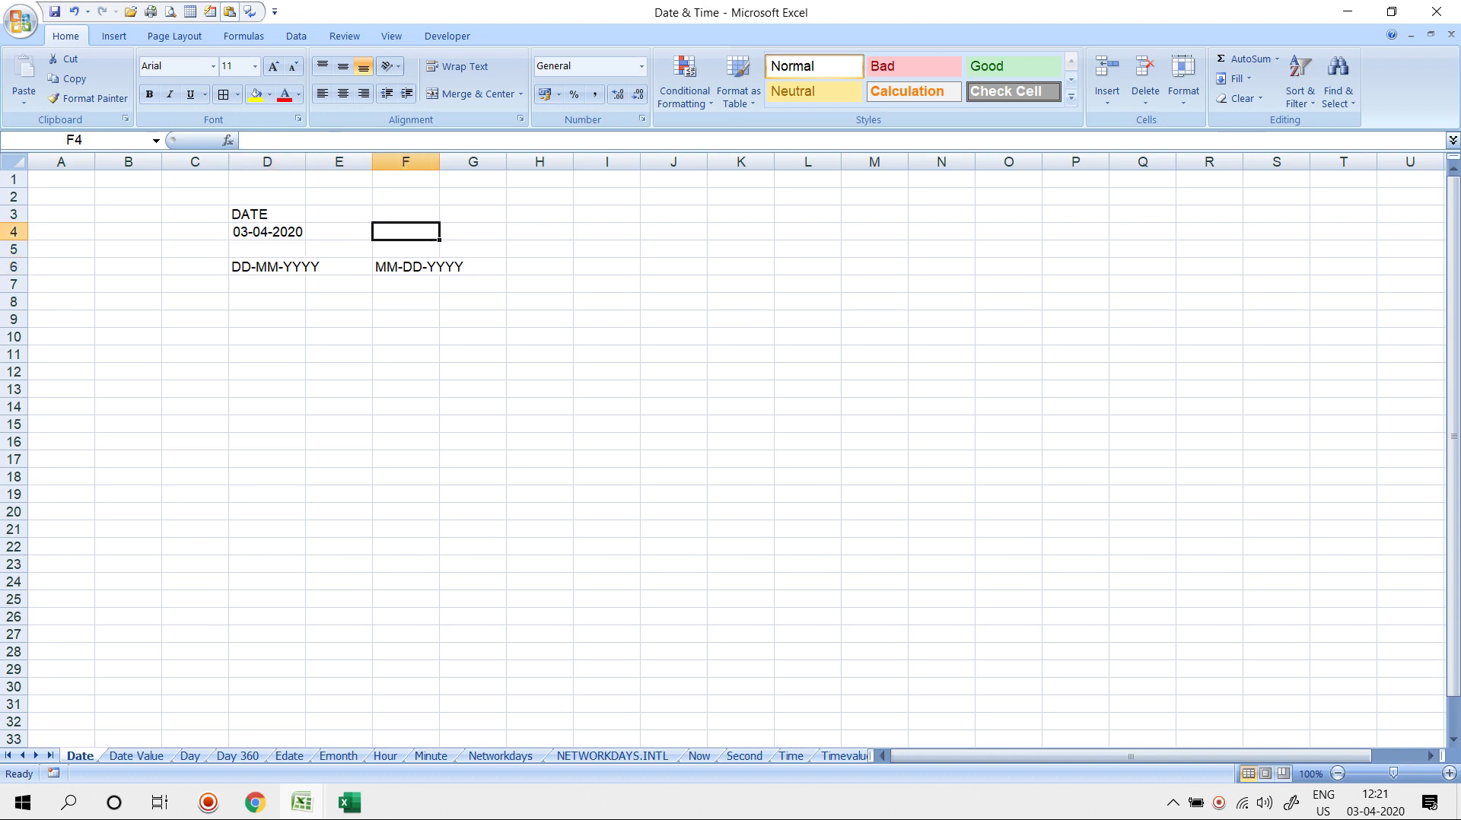
pyautogui.write('034')
pyautogui.press('BackSpace')
pyautogui.press('BackSpace')
pyautogui.write('4-03-200')
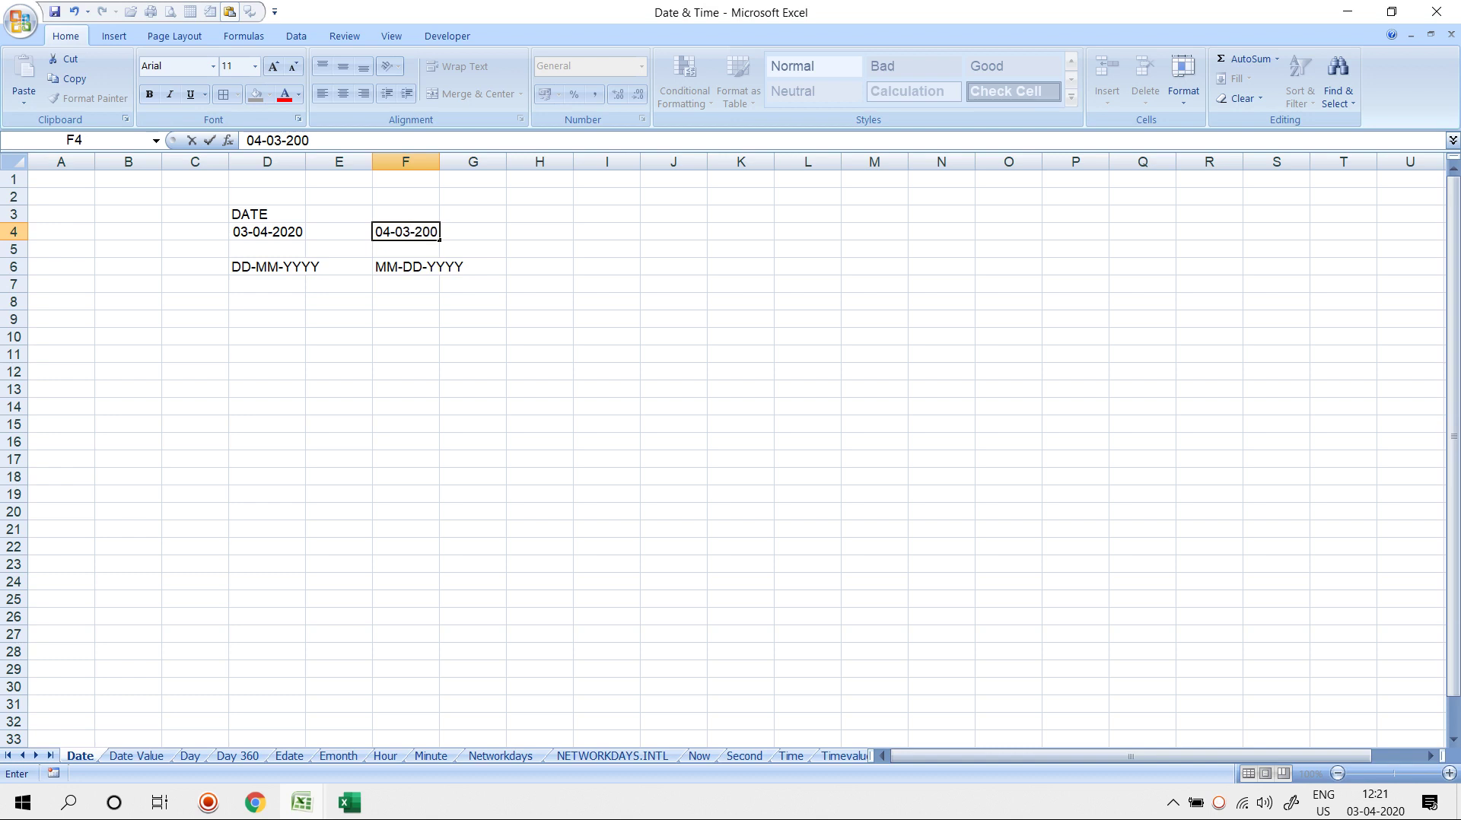
pyautogui.press('BackSpace')
pyautogui.write('2020')
pyautogui.press('Return')
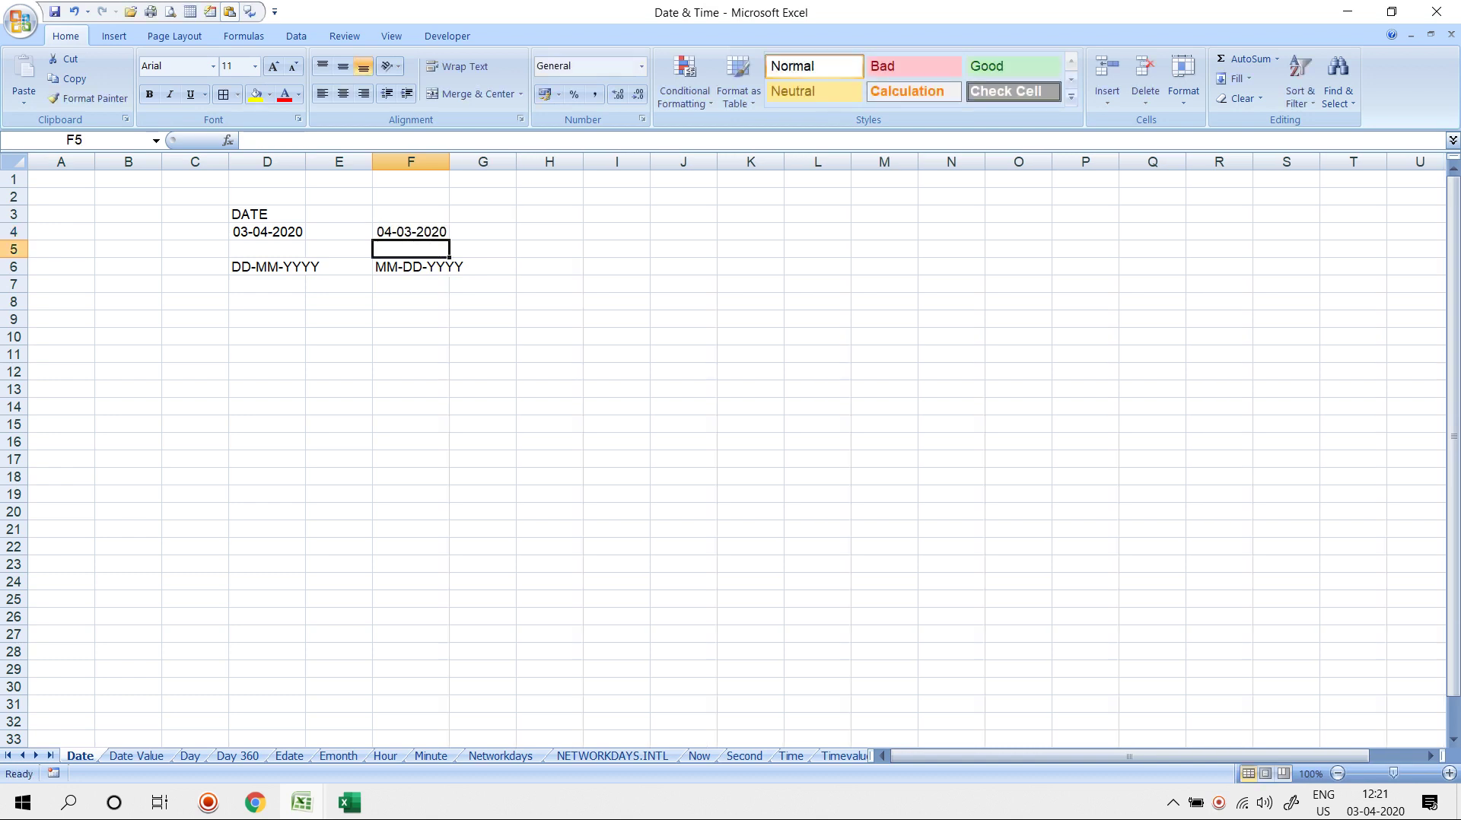
pyautogui.click(267, 232)
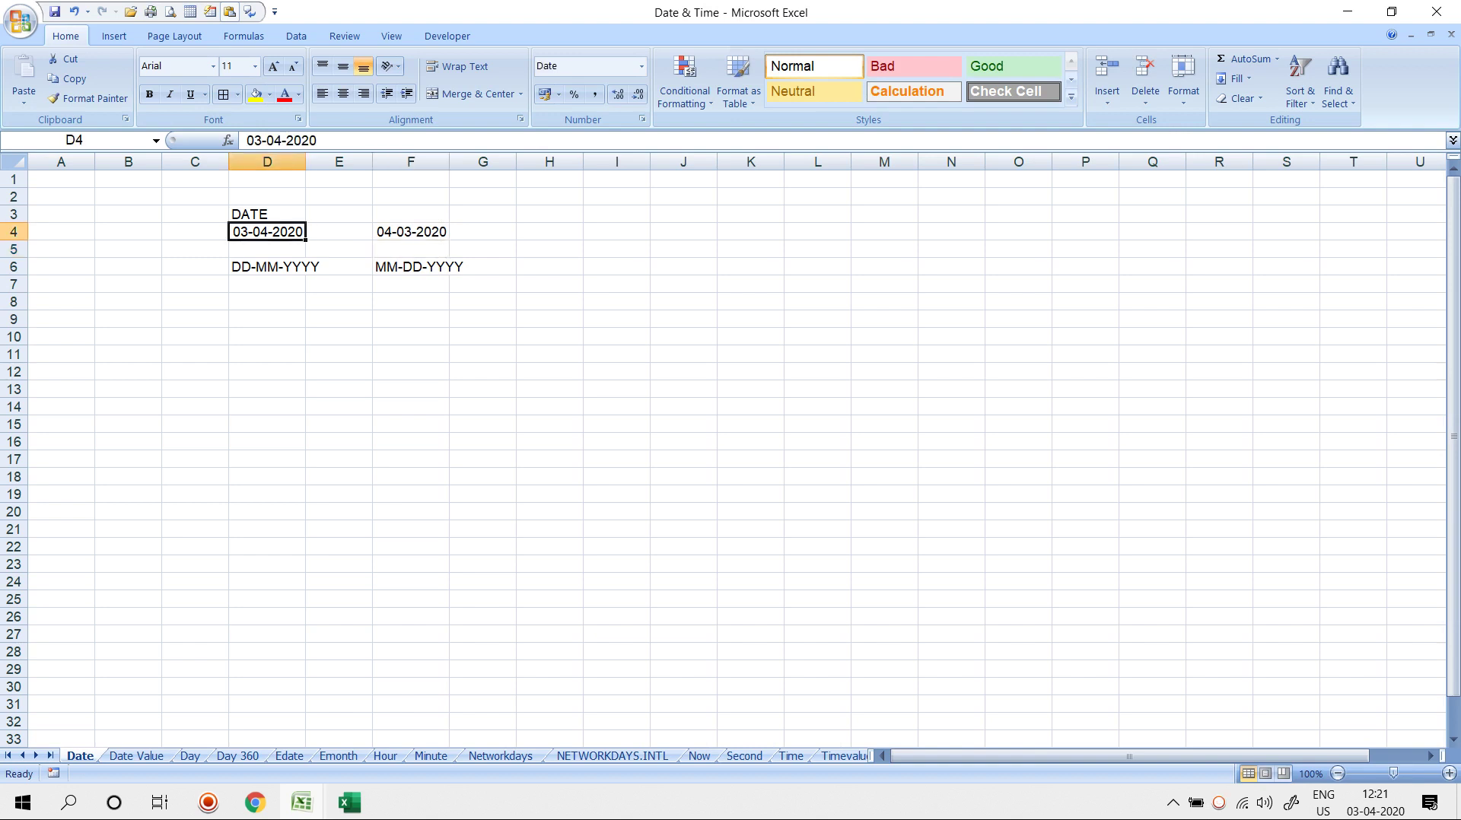
pyautogui.click(411, 232)
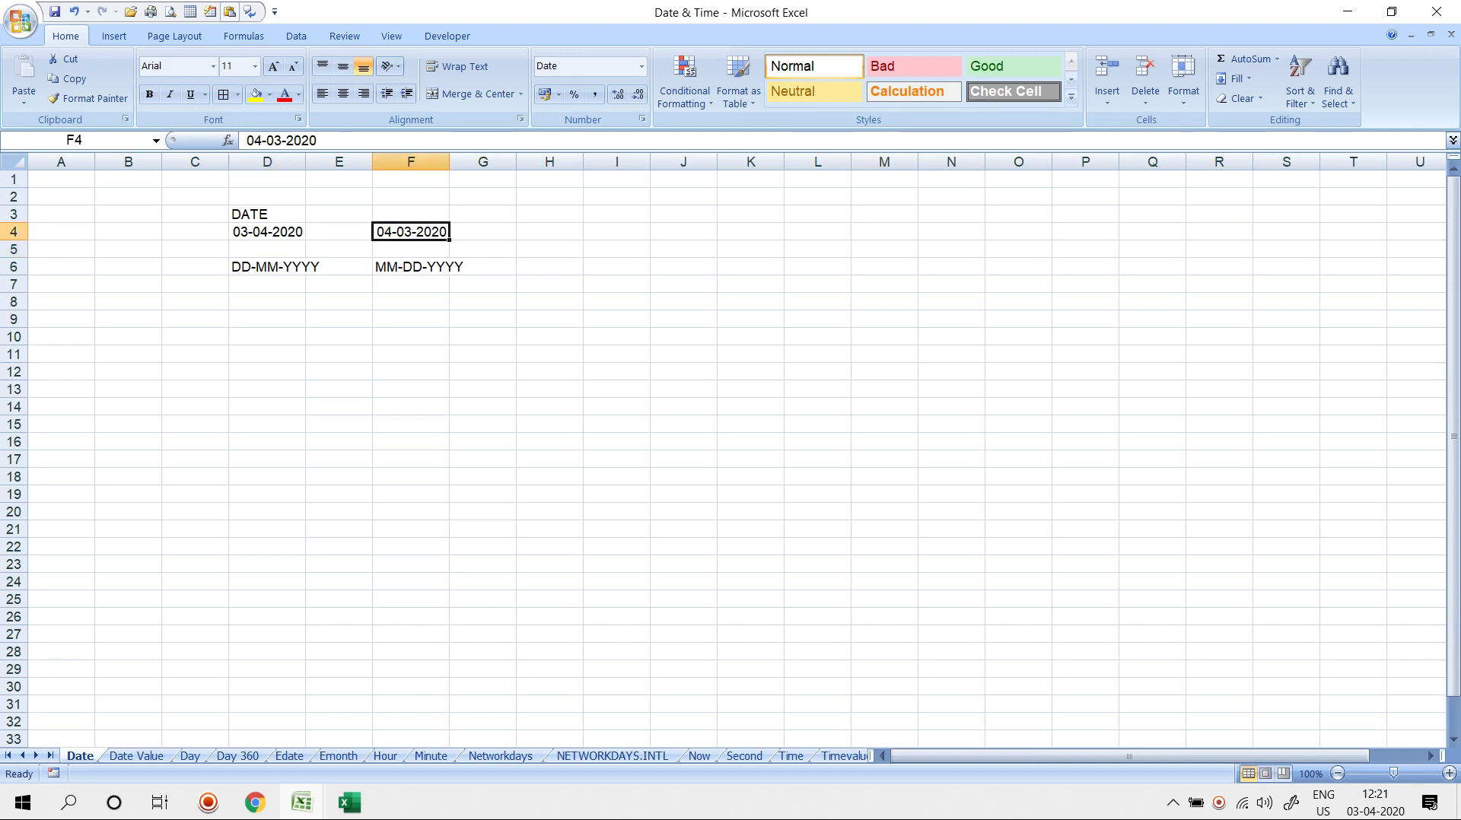
# Enter the headings DAY, MON and YEAR in cells A10, B10 and C10
pyautogui.click(61, 337)
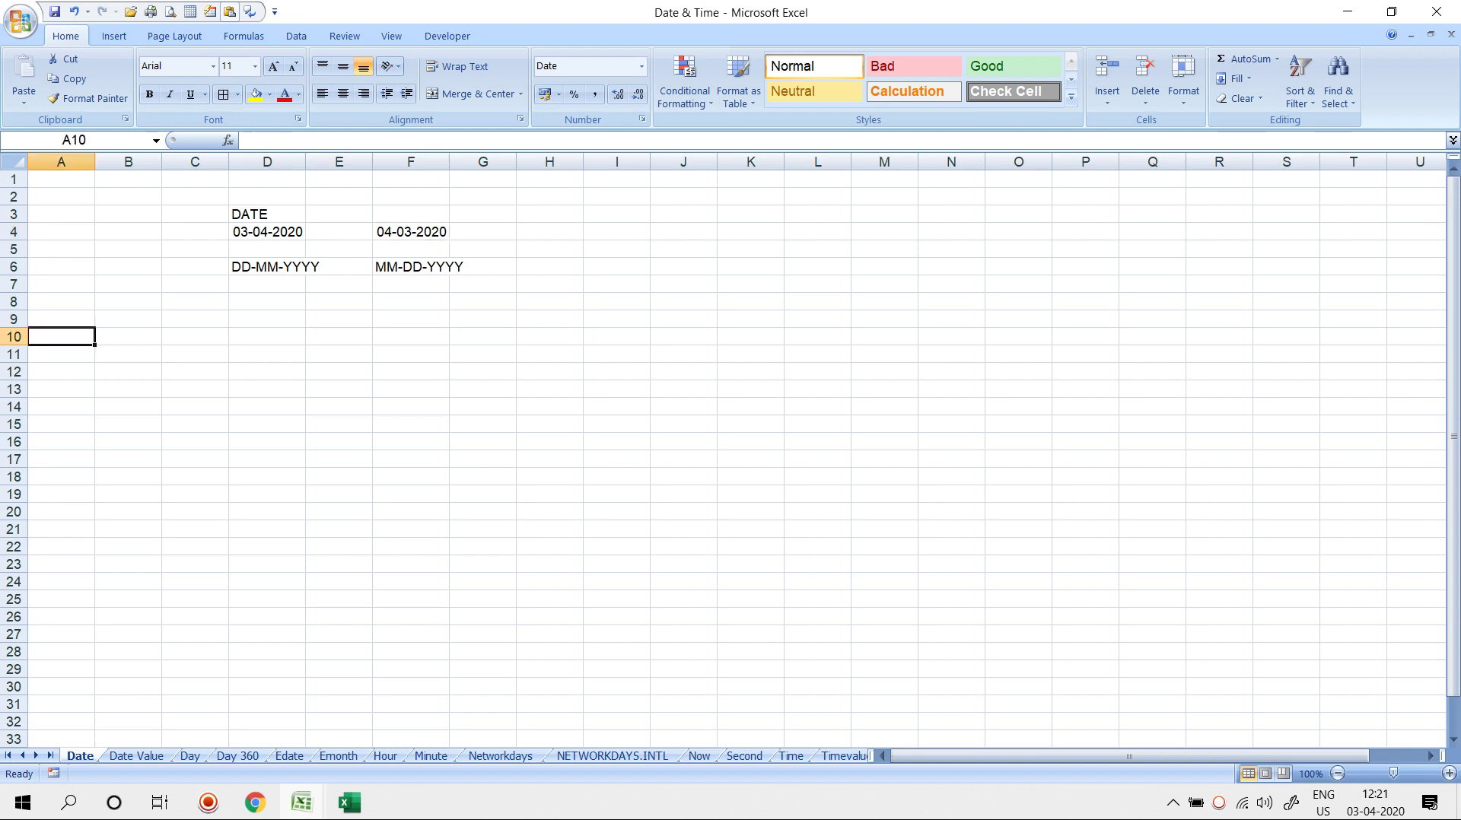
pyautogui.write('DAY')
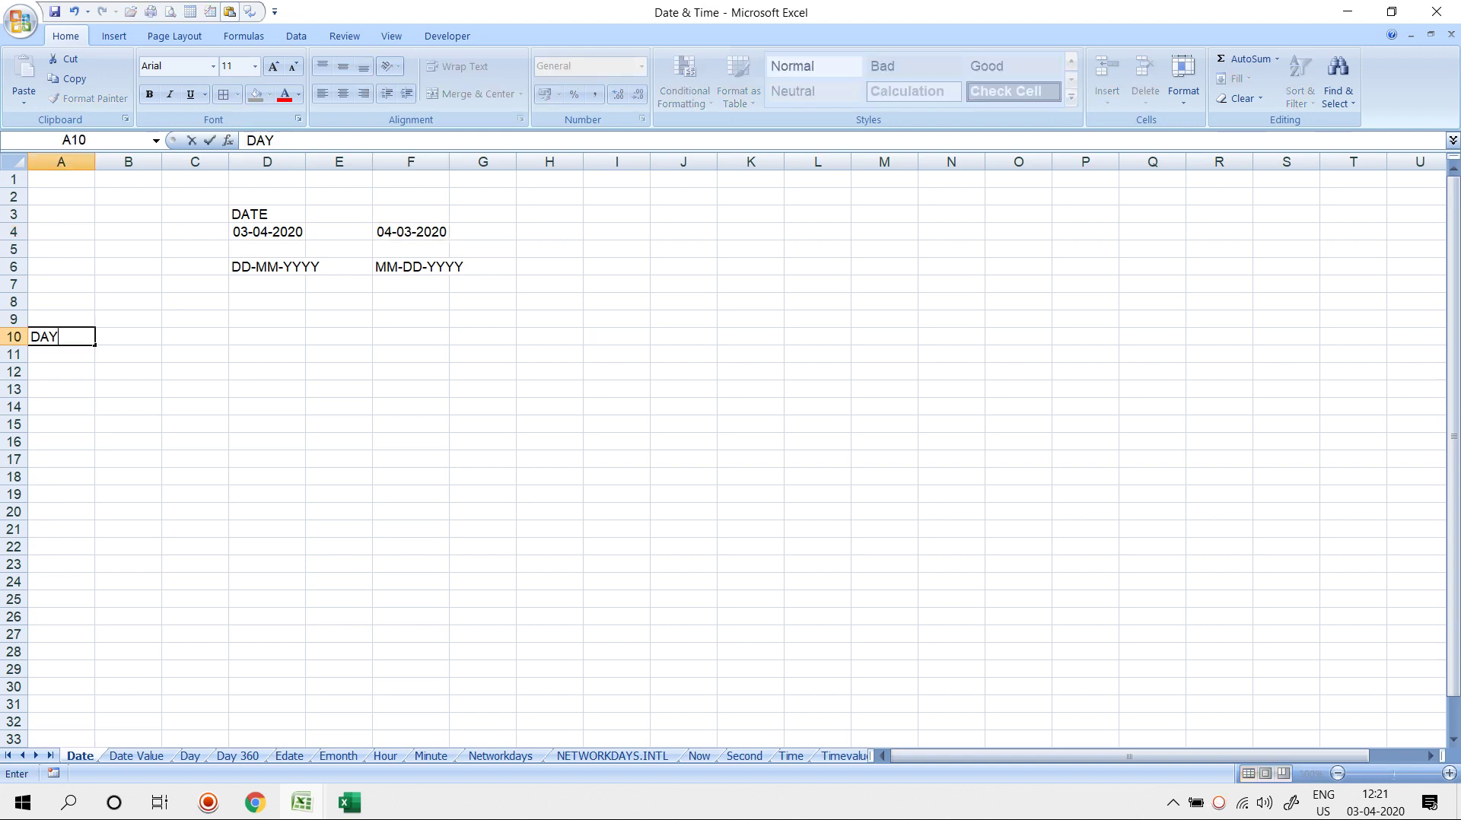
pyautogui.press('Tab')
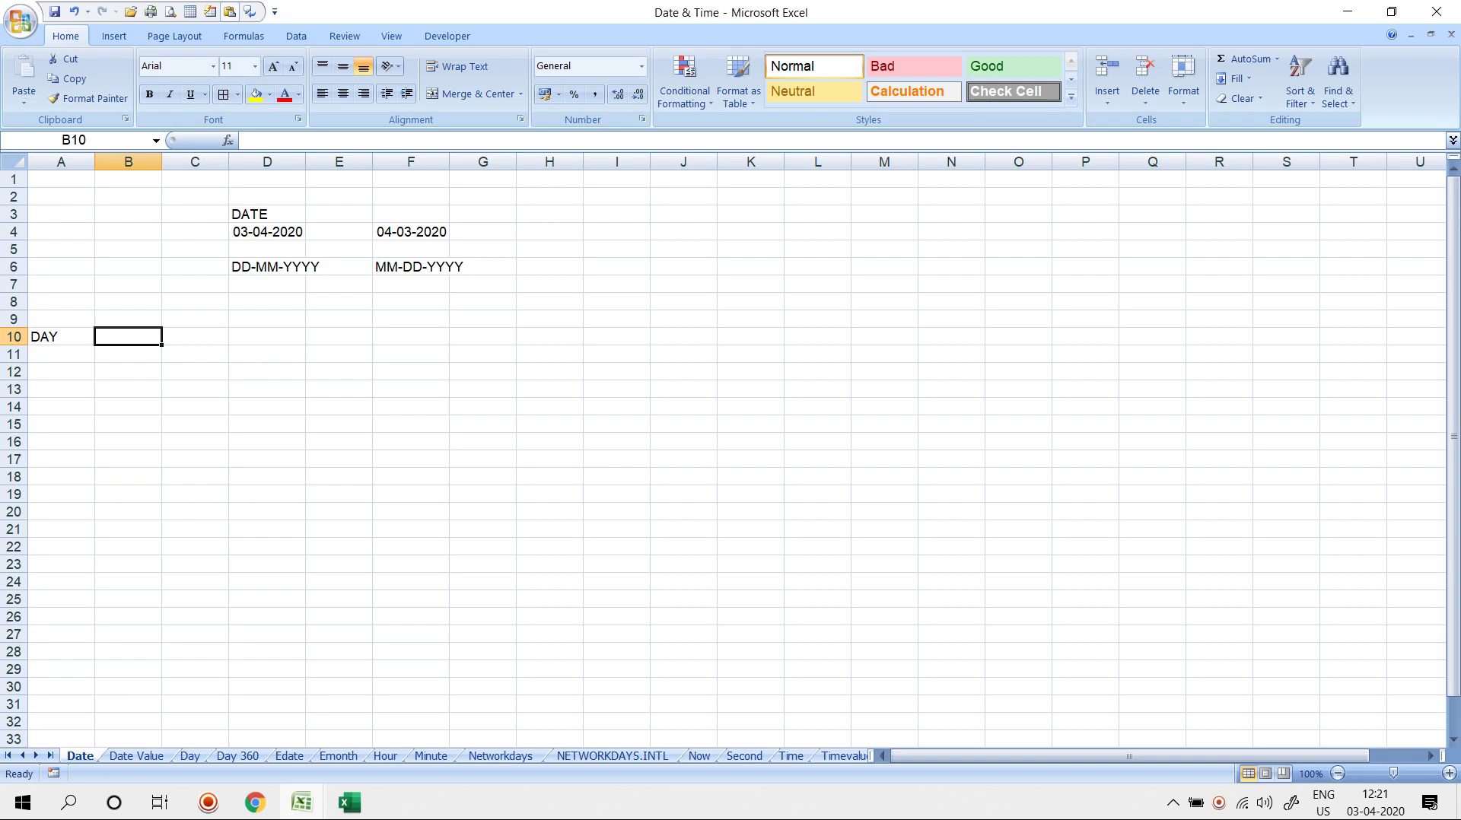
pyautogui.write('MON')
pyautogui.press('Tab')
pyautogui.write('YEAR')
pyautogui.press('Return')
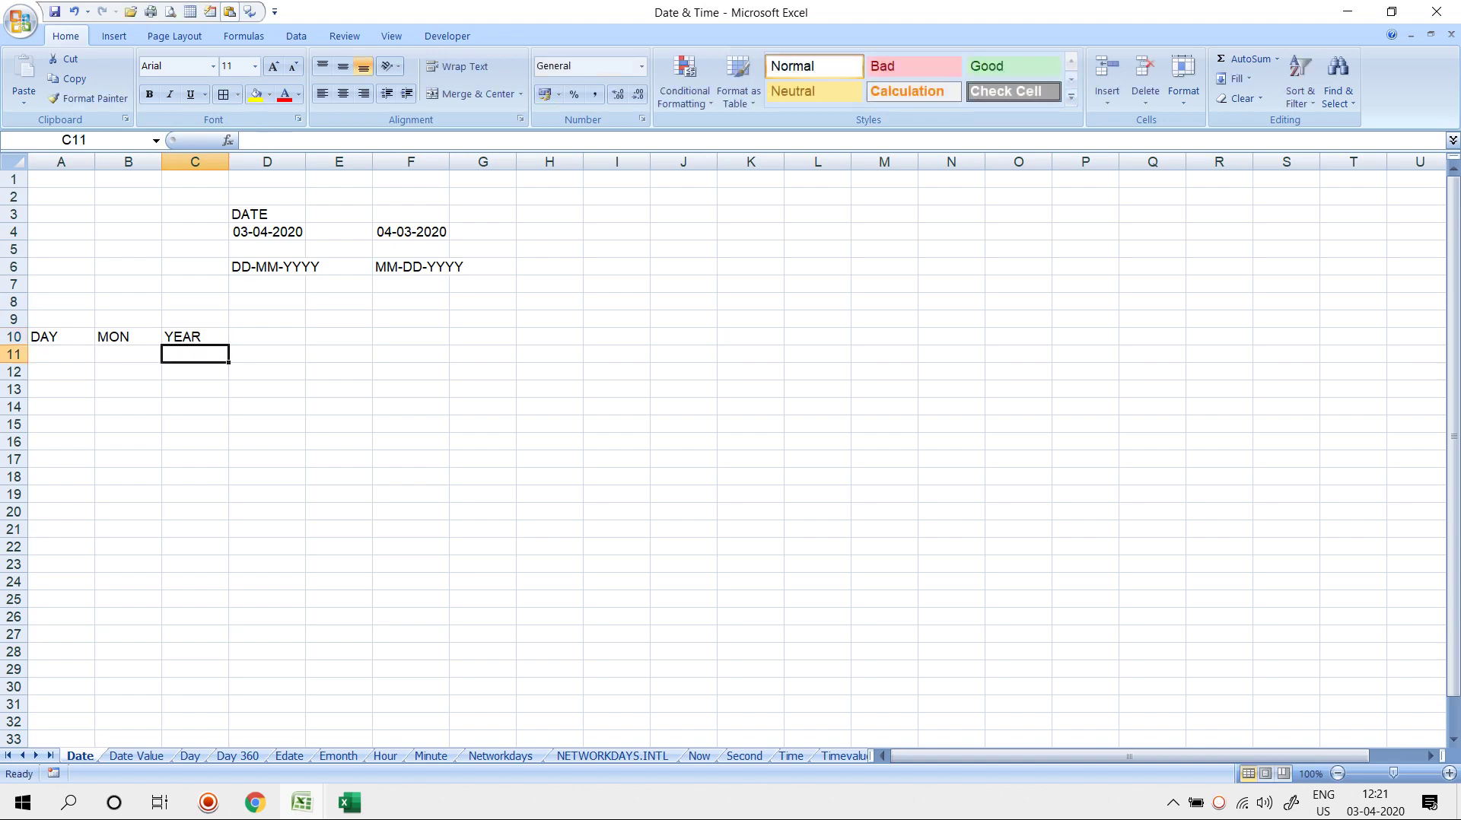
# Extract the day from the date in D4 into cell A11 with =DAY(D4)
pyautogui.press('Left')
pyautogui.press('Left')
pyautogui.write('=DA')
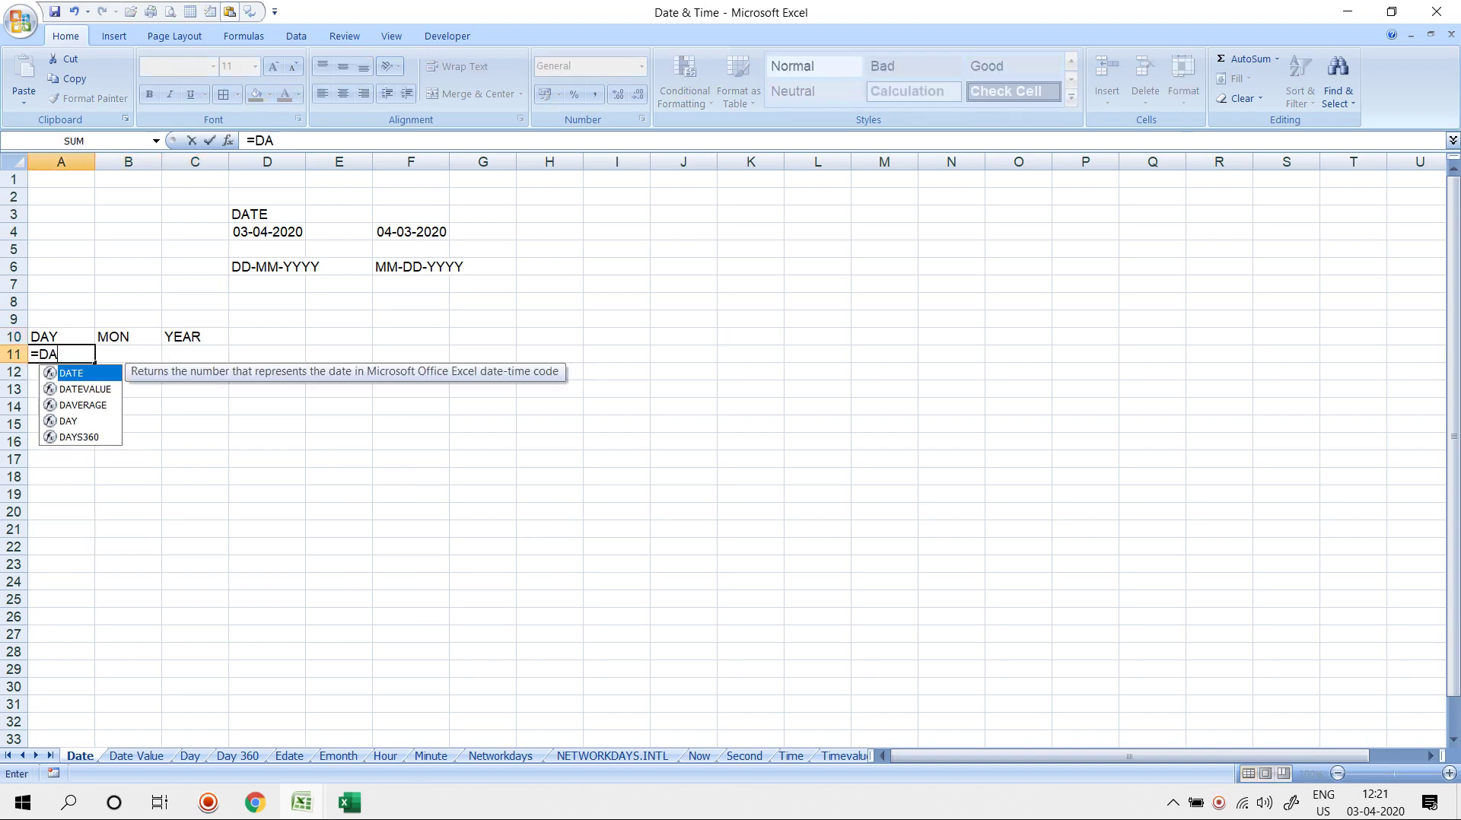
pyautogui.write('Y(')
pyautogui.click(268, 232)
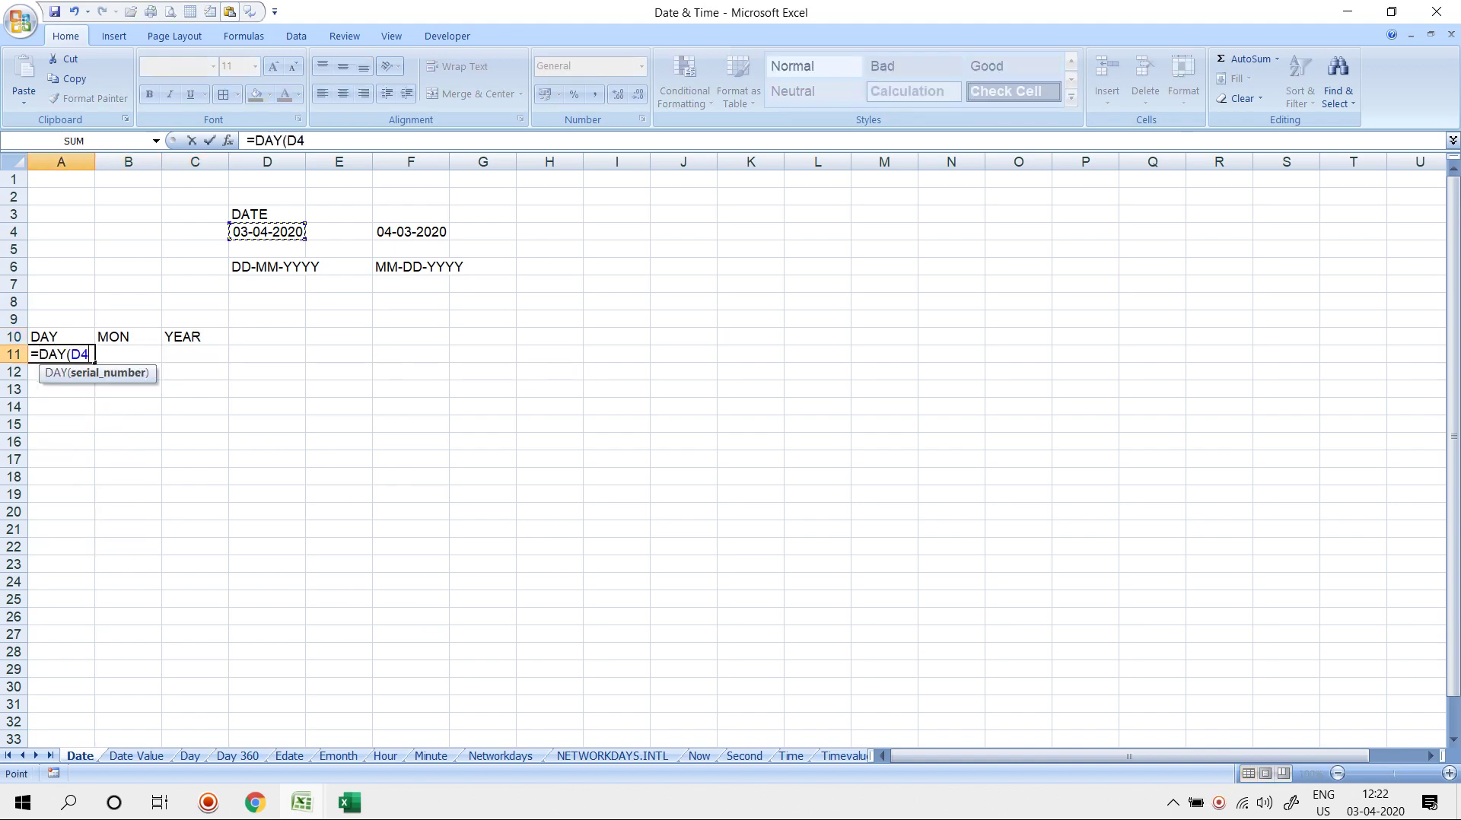
pyautogui.press('Return')
# Extract the month from the date in D4 into cell B11 with =MONTH(D4)
pyautogui.press('Up')
pyautogui.press('Right')
pyautogui.press('Right')
pyautogui.press('Left')
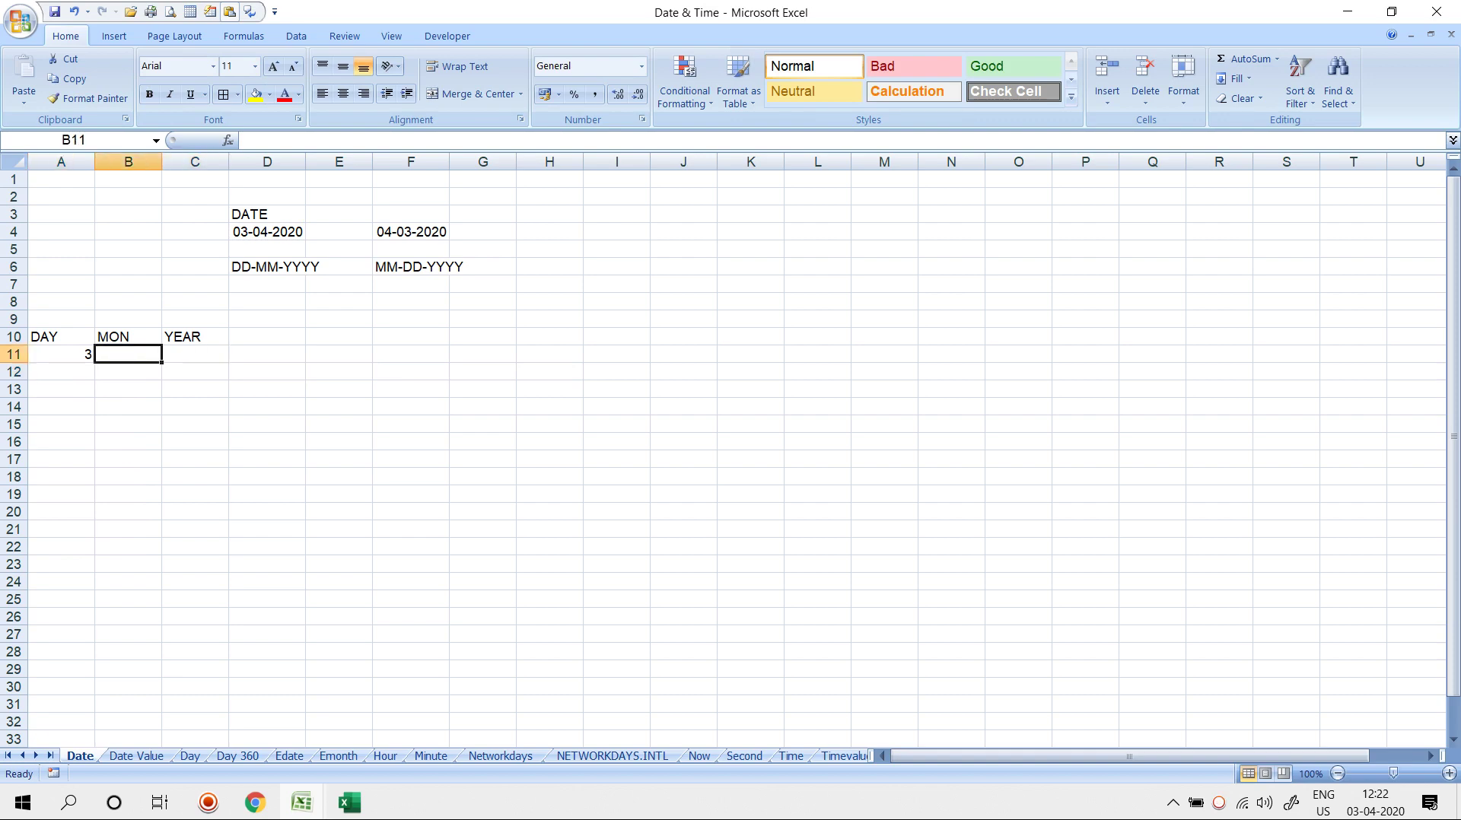
pyautogui.write('=MONTH(')
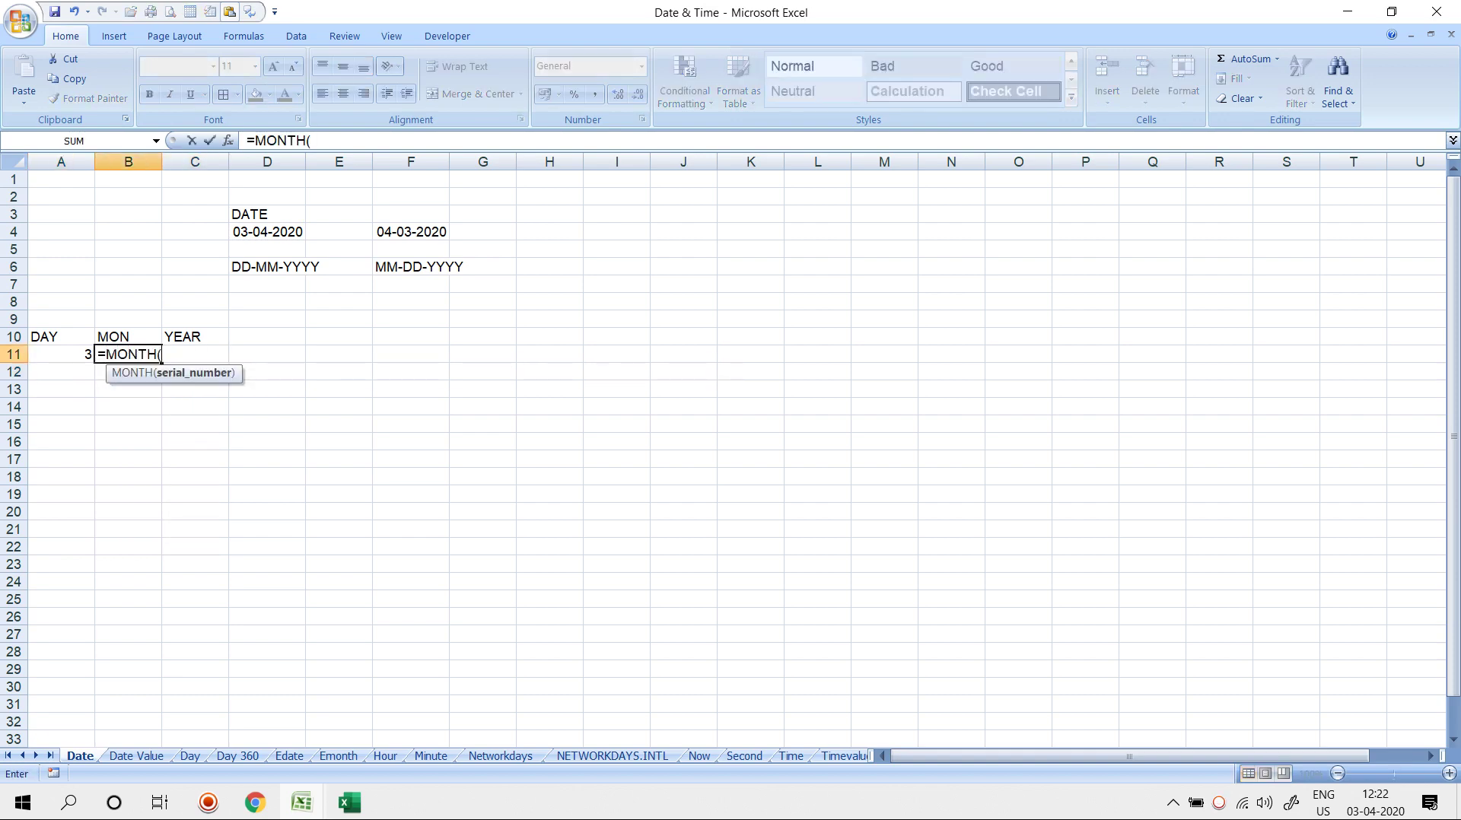
pyautogui.write('D4')
pyautogui.press('Return')
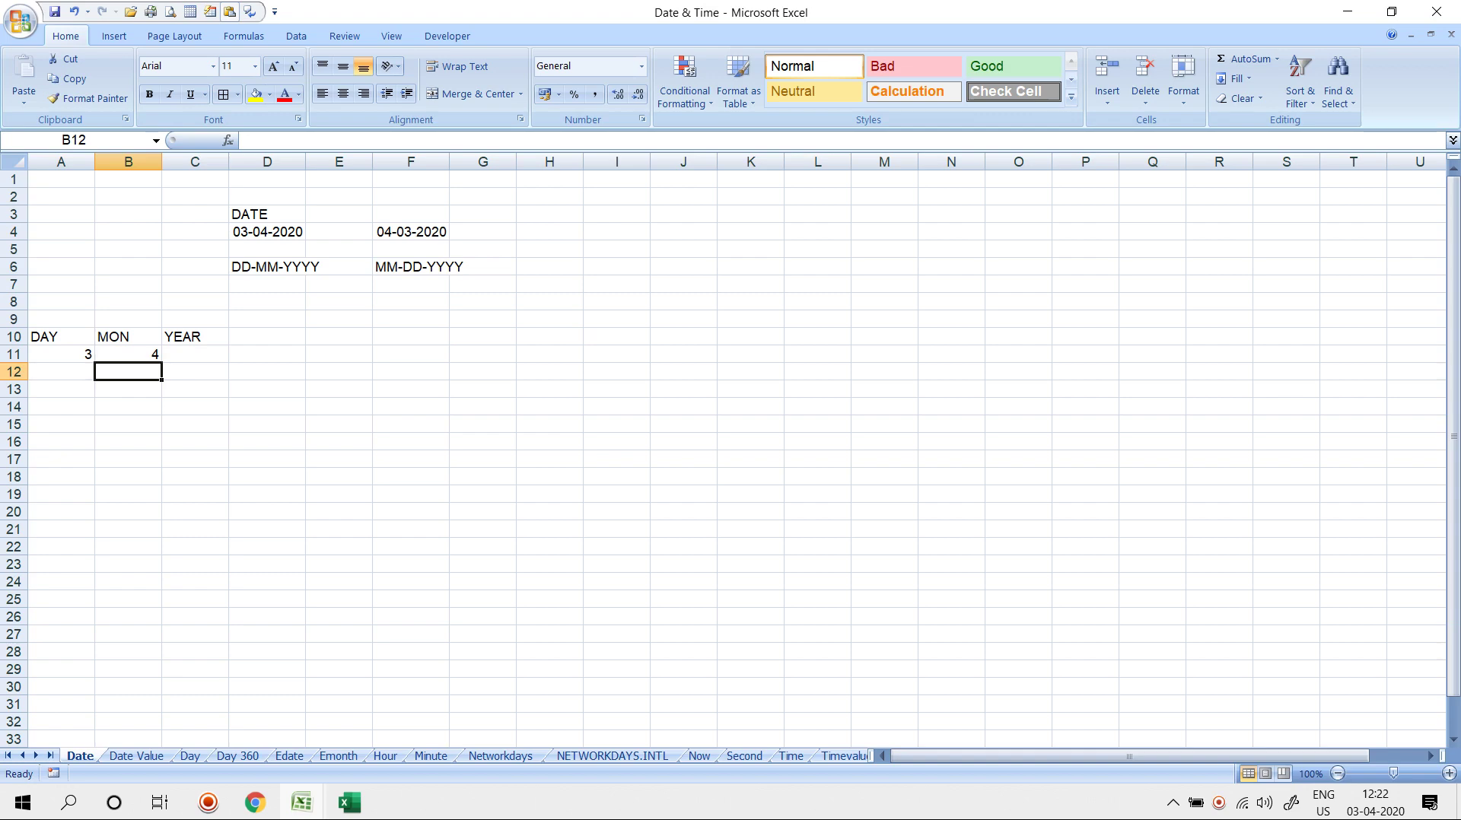
# Extract the year from the date in D4 into cell C11 with =YEAR(D4)
pyautogui.press('Up')
pyautogui.press('Right')
pyautogui.write('=YE')
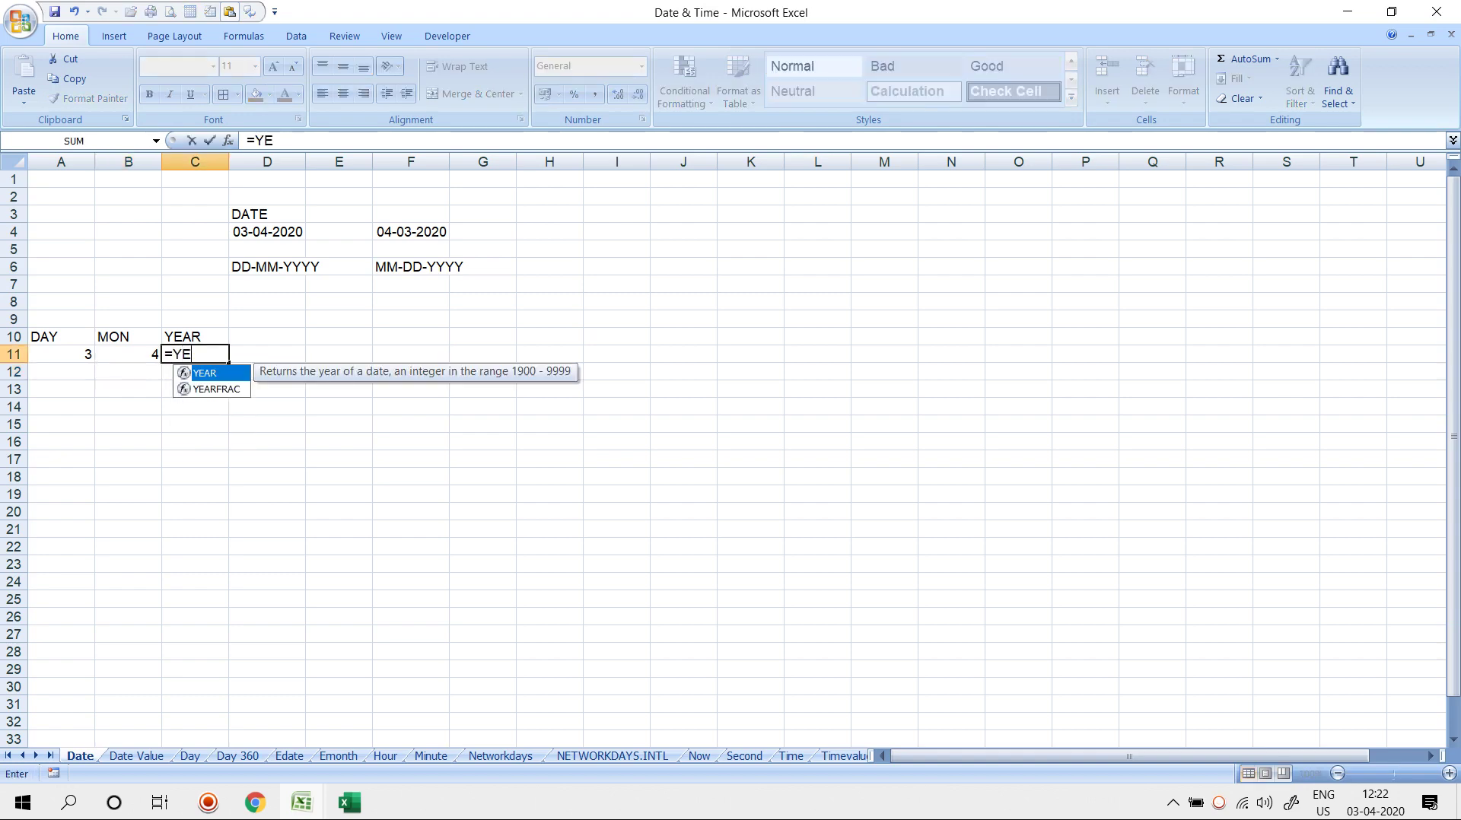
pyautogui.write('AR(D4')
pyautogui.press('Return')
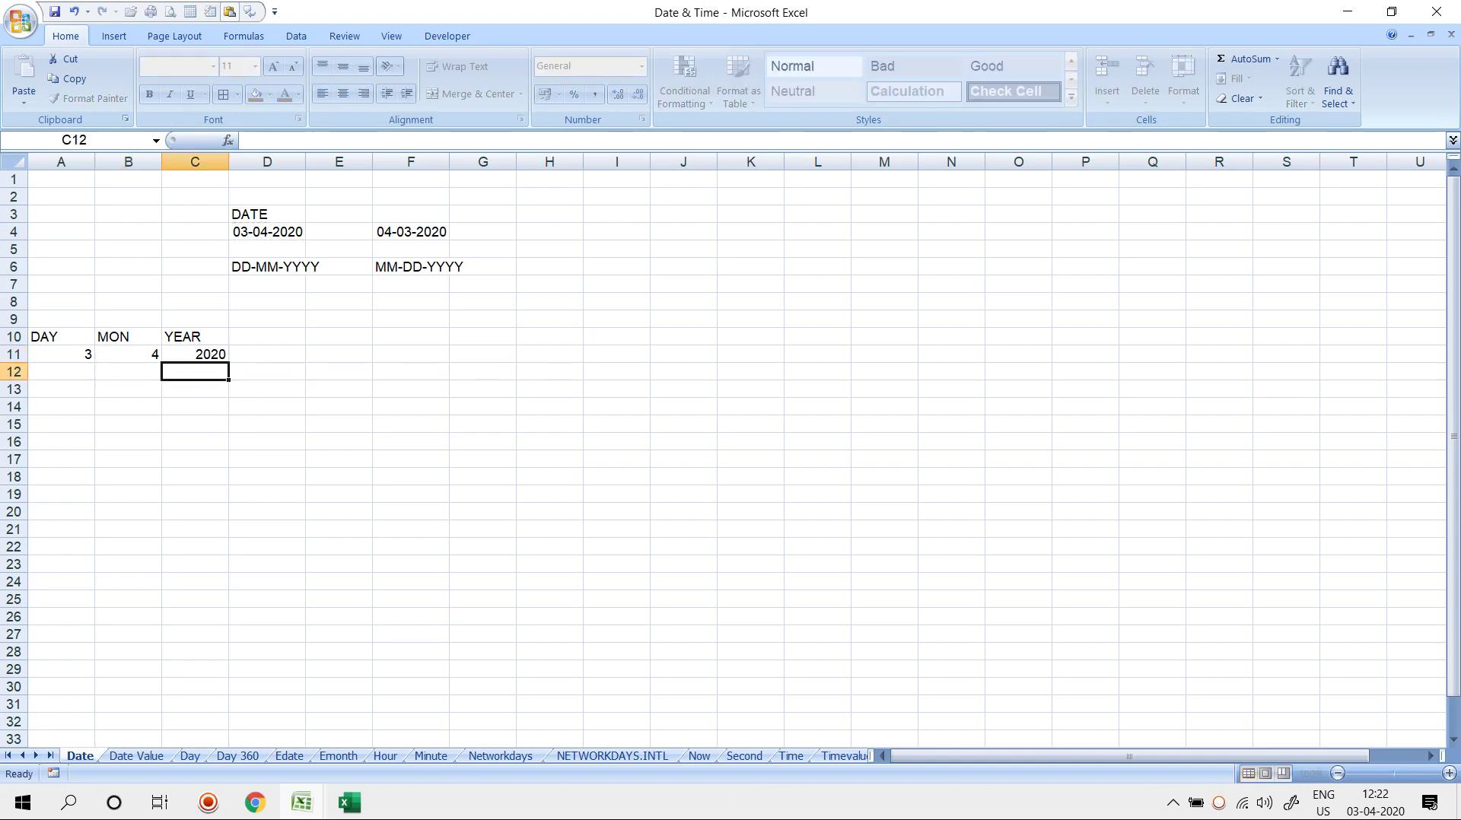
# Combine the year, month and day values into a date in cell E11 with =DATE(C11,B11,A11)
pyautogui.press('Up')
pyautogui.press('Right')
pyautogui.press('Right')
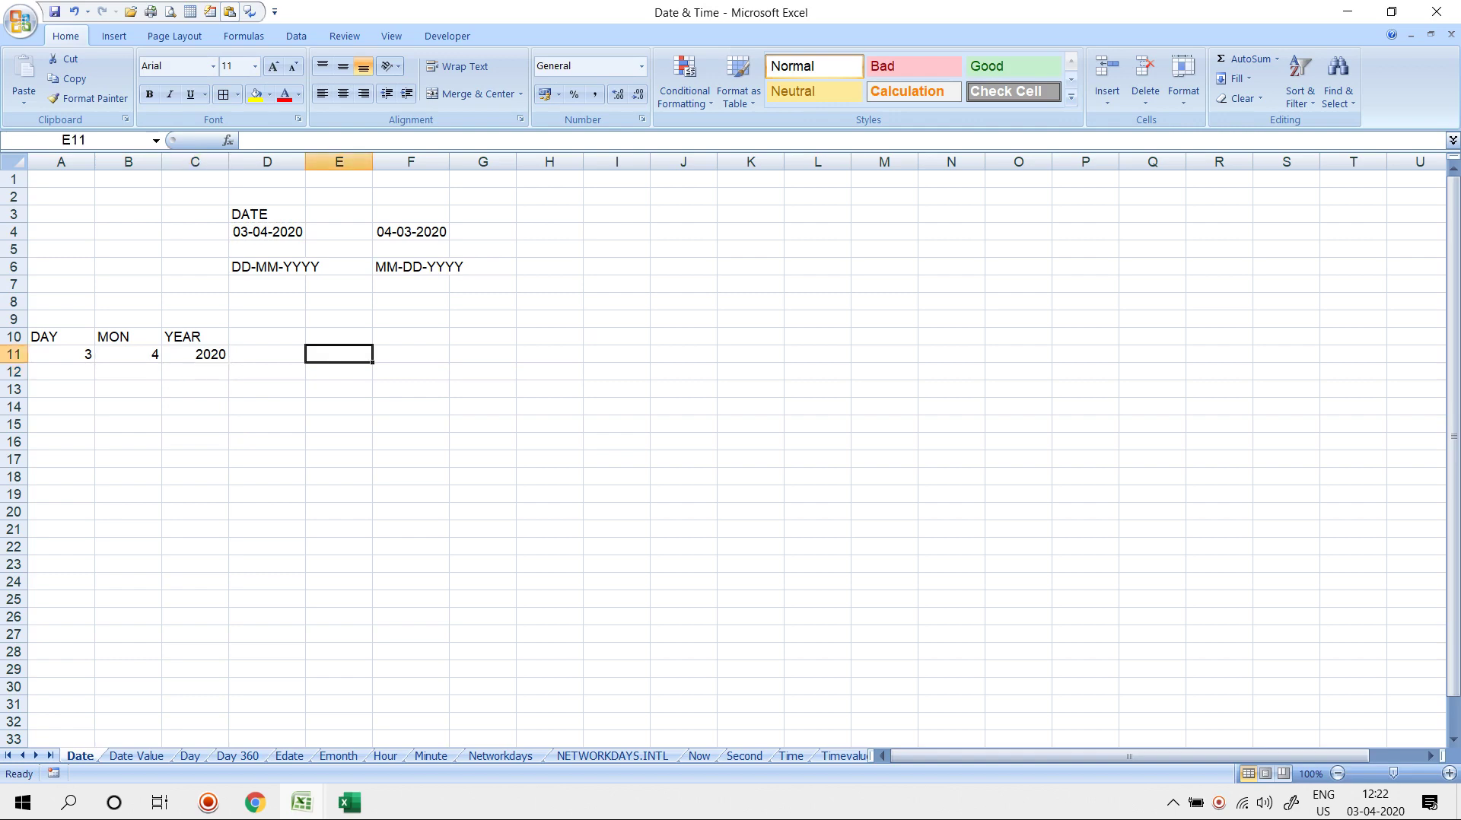
pyautogui.write('D')
pyautogui.press('BackSpace')
pyautogui.write('=DAT')
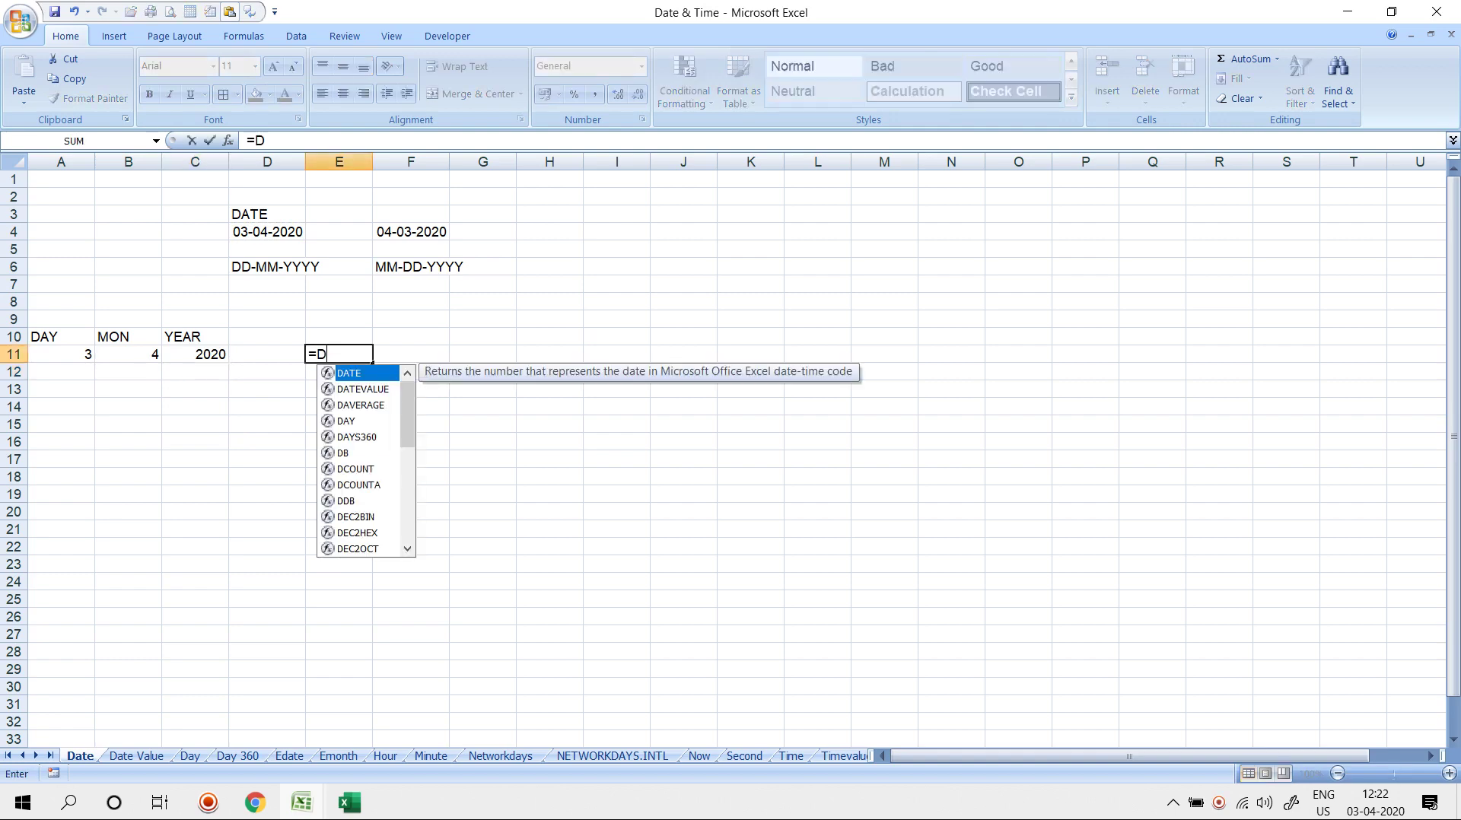
pyautogui.press('Tab')
pyautogui.press('Left')
pyautogui.press('Left')
pyautogui.write(',')
pyautogui.press('Left')
pyautogui.press('Left')
pyautogui.press('Left')
pyautogui.write(',')
pyautogui.press('Left')
pyautogui.press('Left')
pyautogui.press('Left')
pyautogui.press('Left')
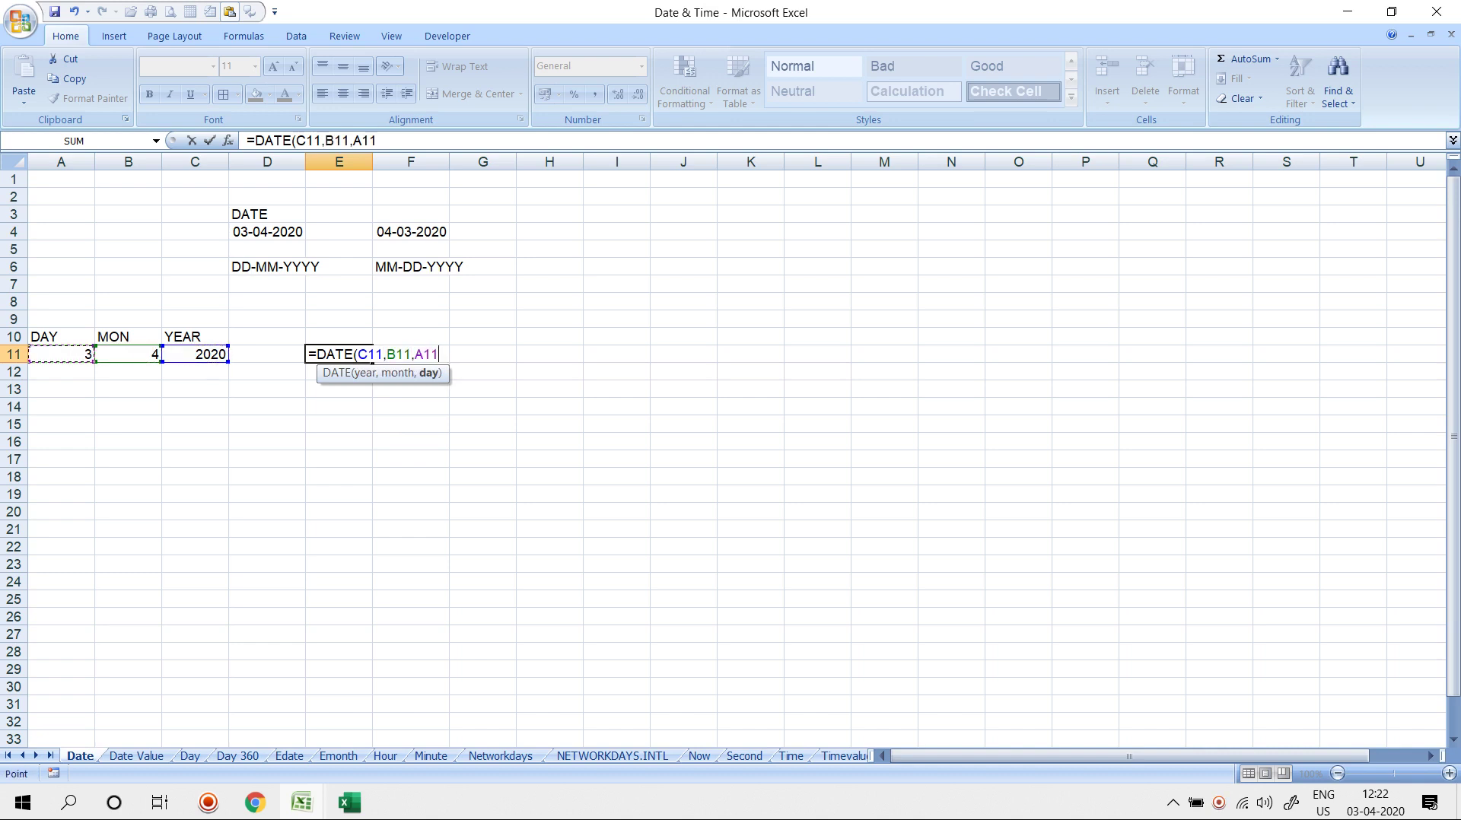
pyautogui.press('Return')
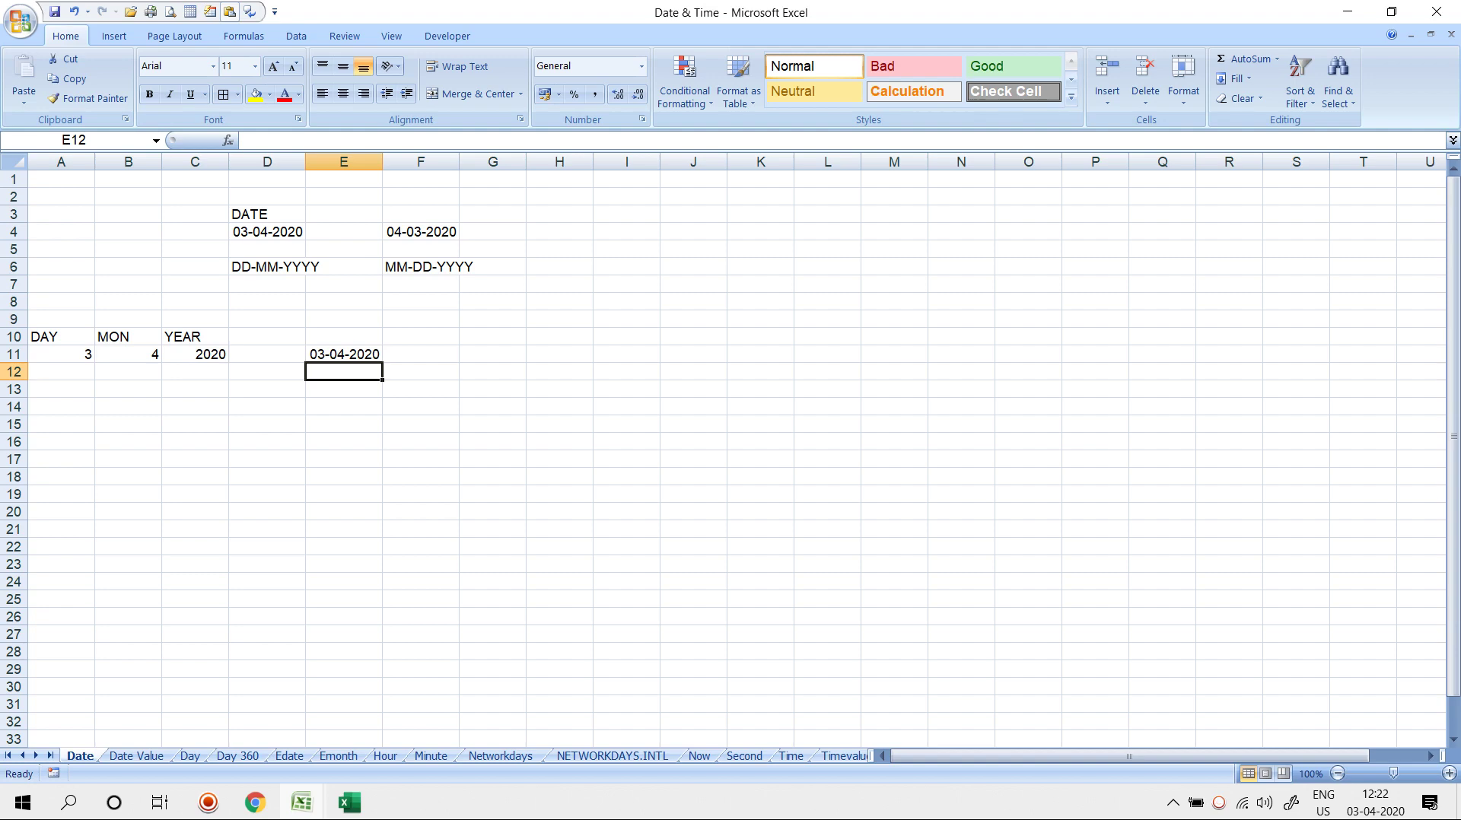
# Review the day, month and year values in row 11 and the DATE formula in E11
pyautogui.click(344, 337)
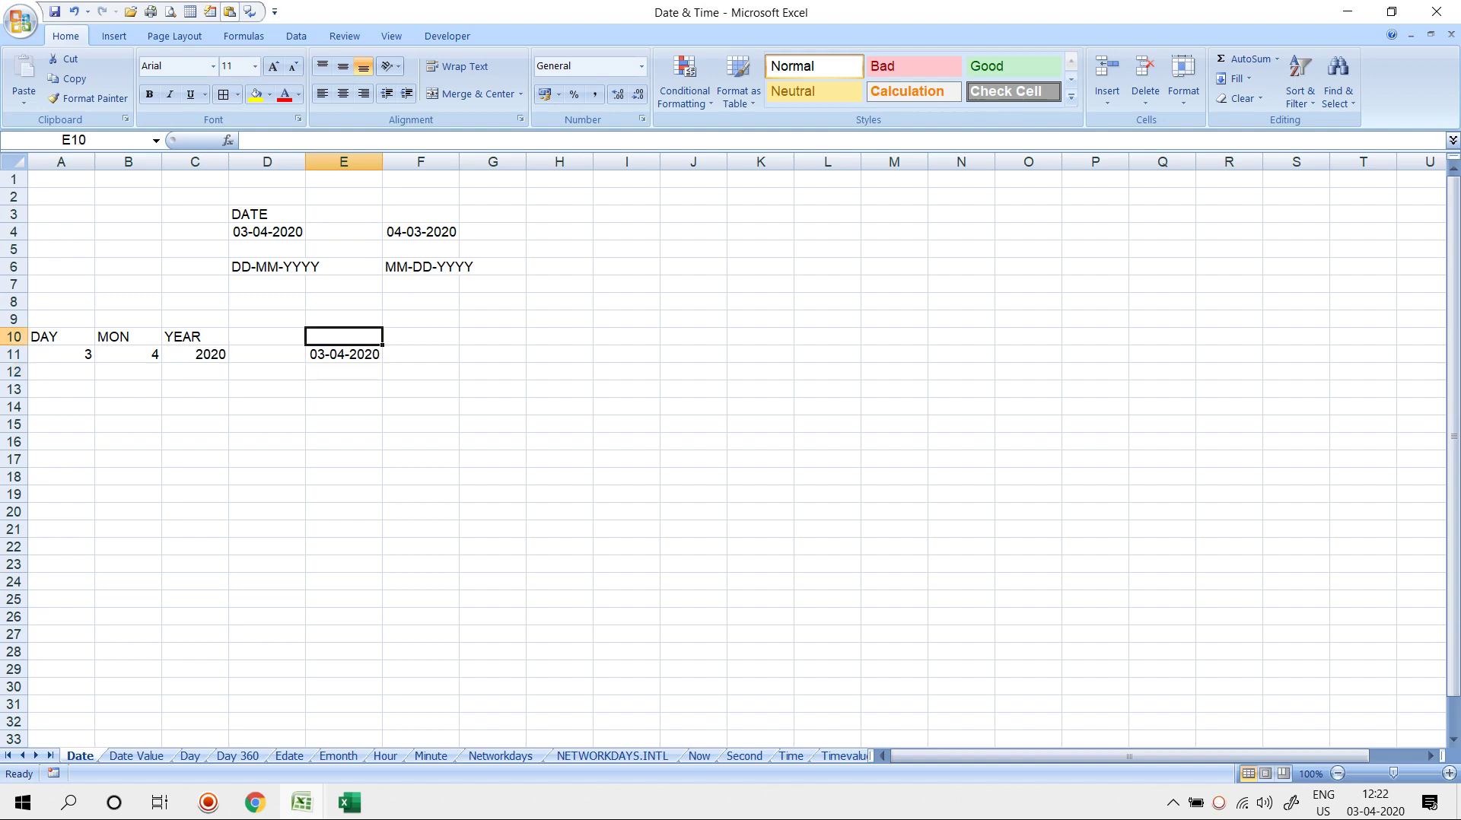
pyautogui.moveTo(61, 354); pyautogui.dragTo(267, 354)
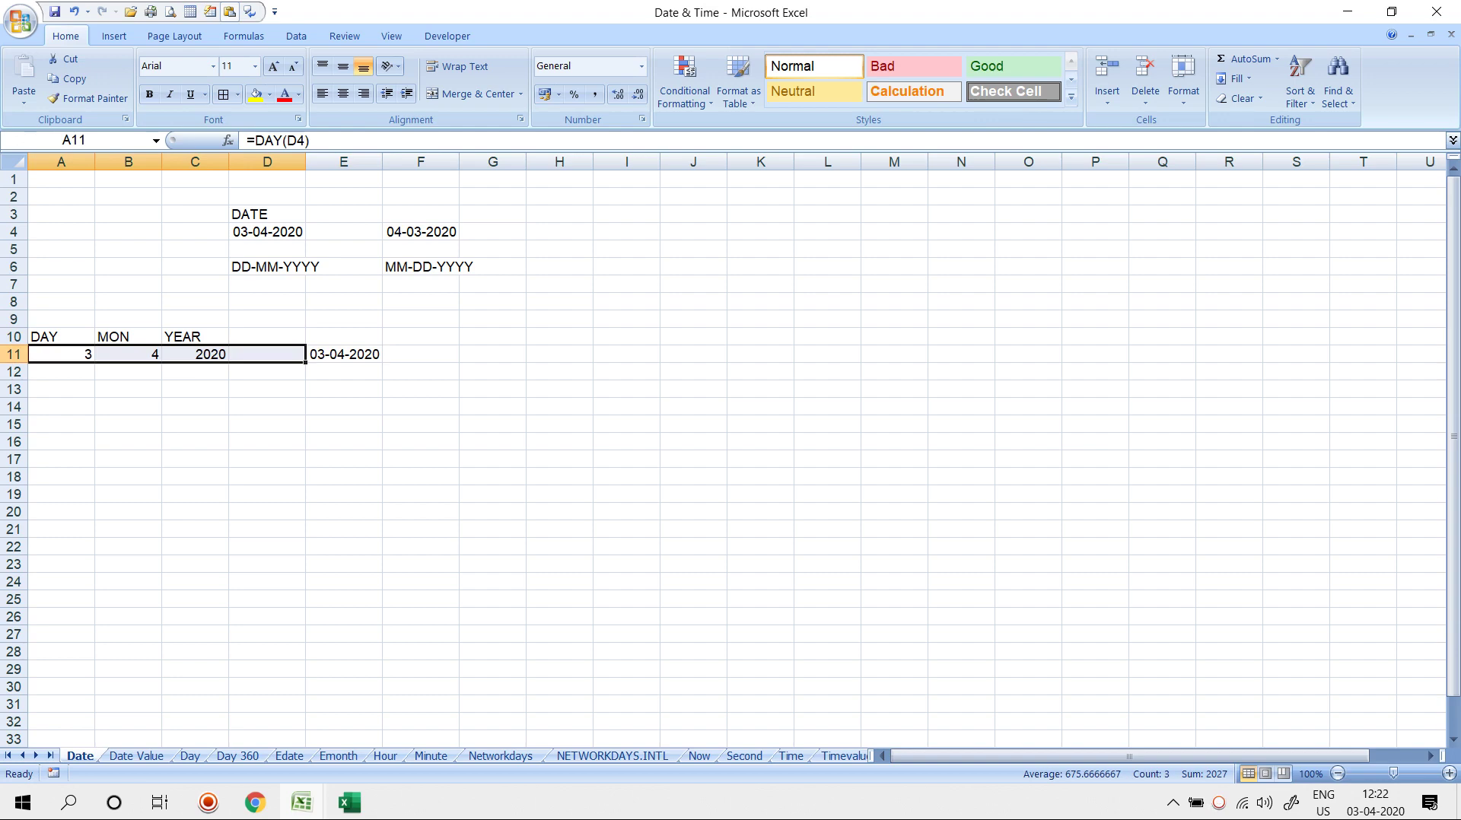
pyautogui.click(421, 337)
pyautogui.click(344, 354)
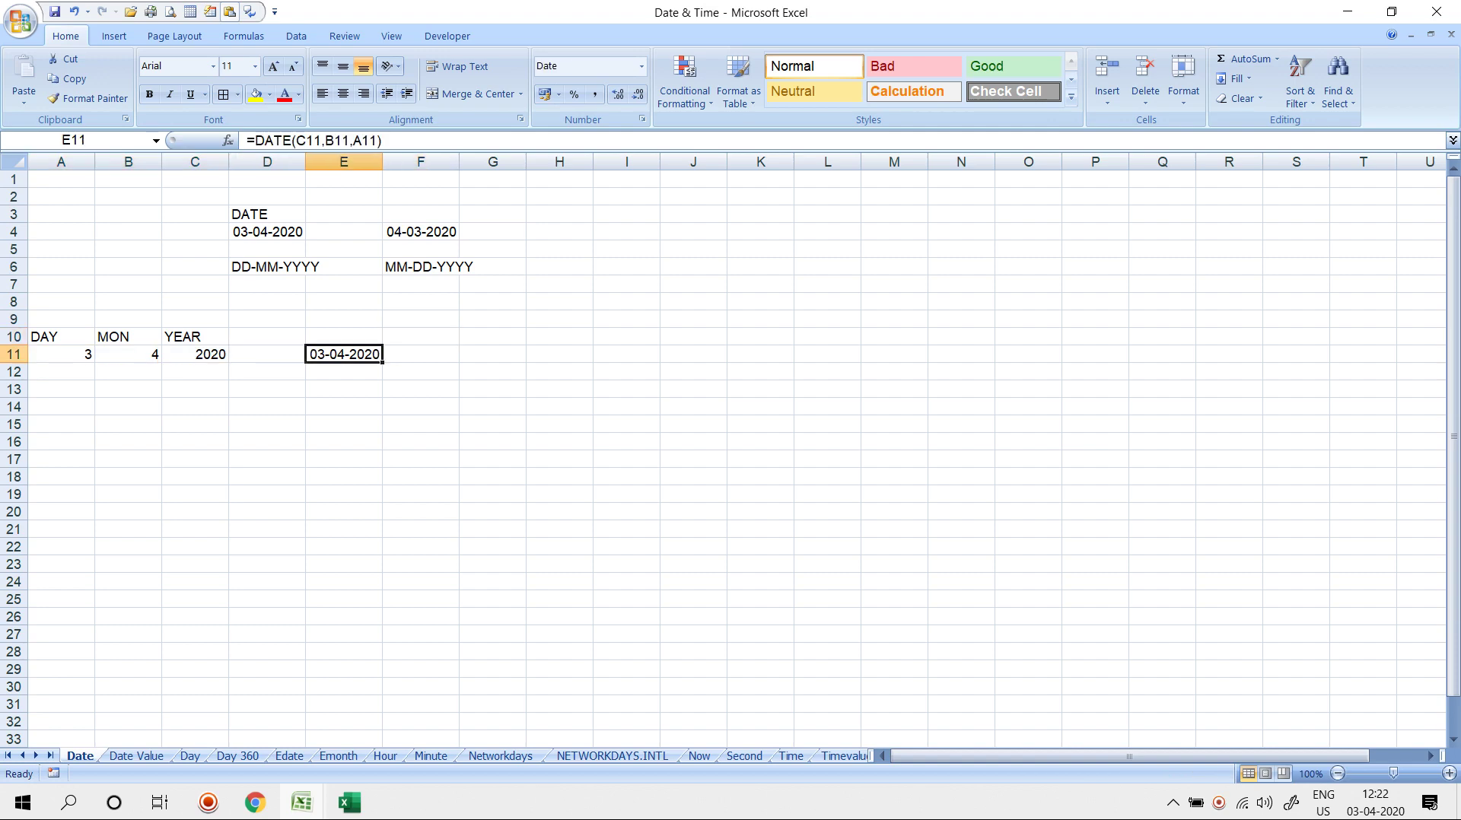
# Rebuild the date in cell F11 with =DATE(YEAR(D4),MONTH(D4),DAY(D4)) and format the result as a day-month-year date with abbreviated month
pyautogui.click(420, 355)
pyautogui.write('=DAT')
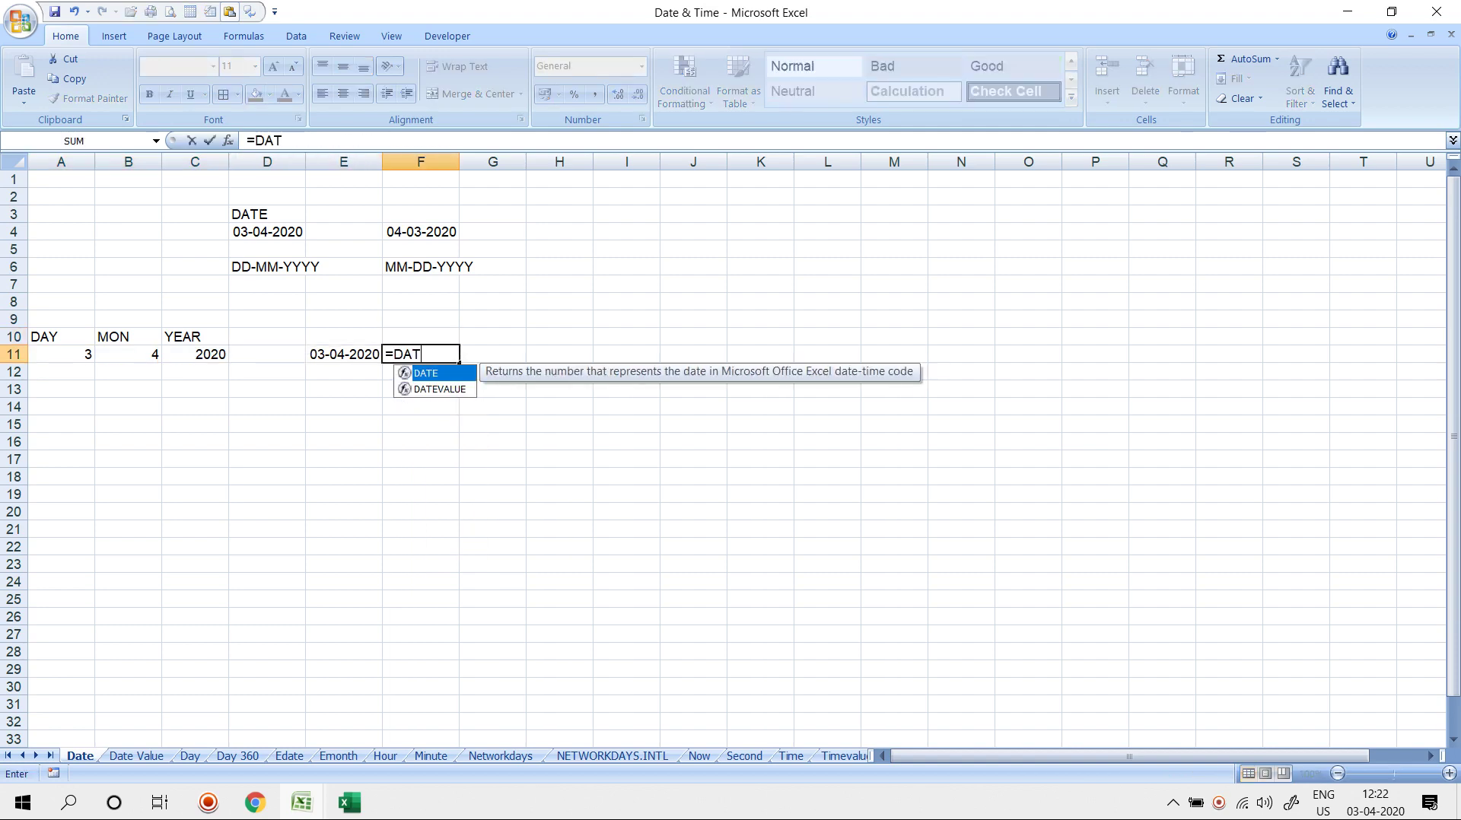
pyautogui.write('E(YEAR(')
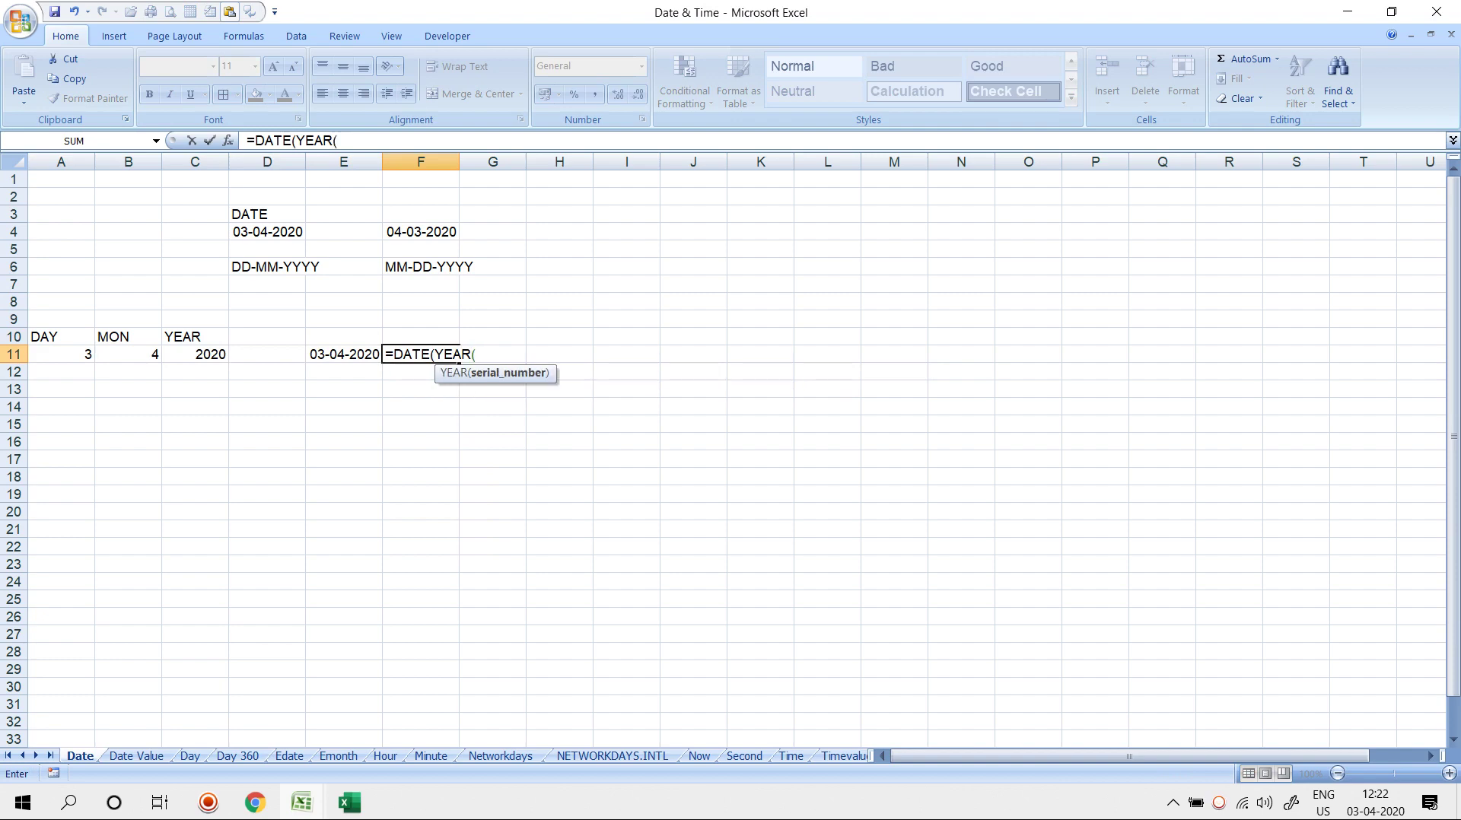
pyautogui.click(267, 232)
pyautogui.write('),MONTH(')
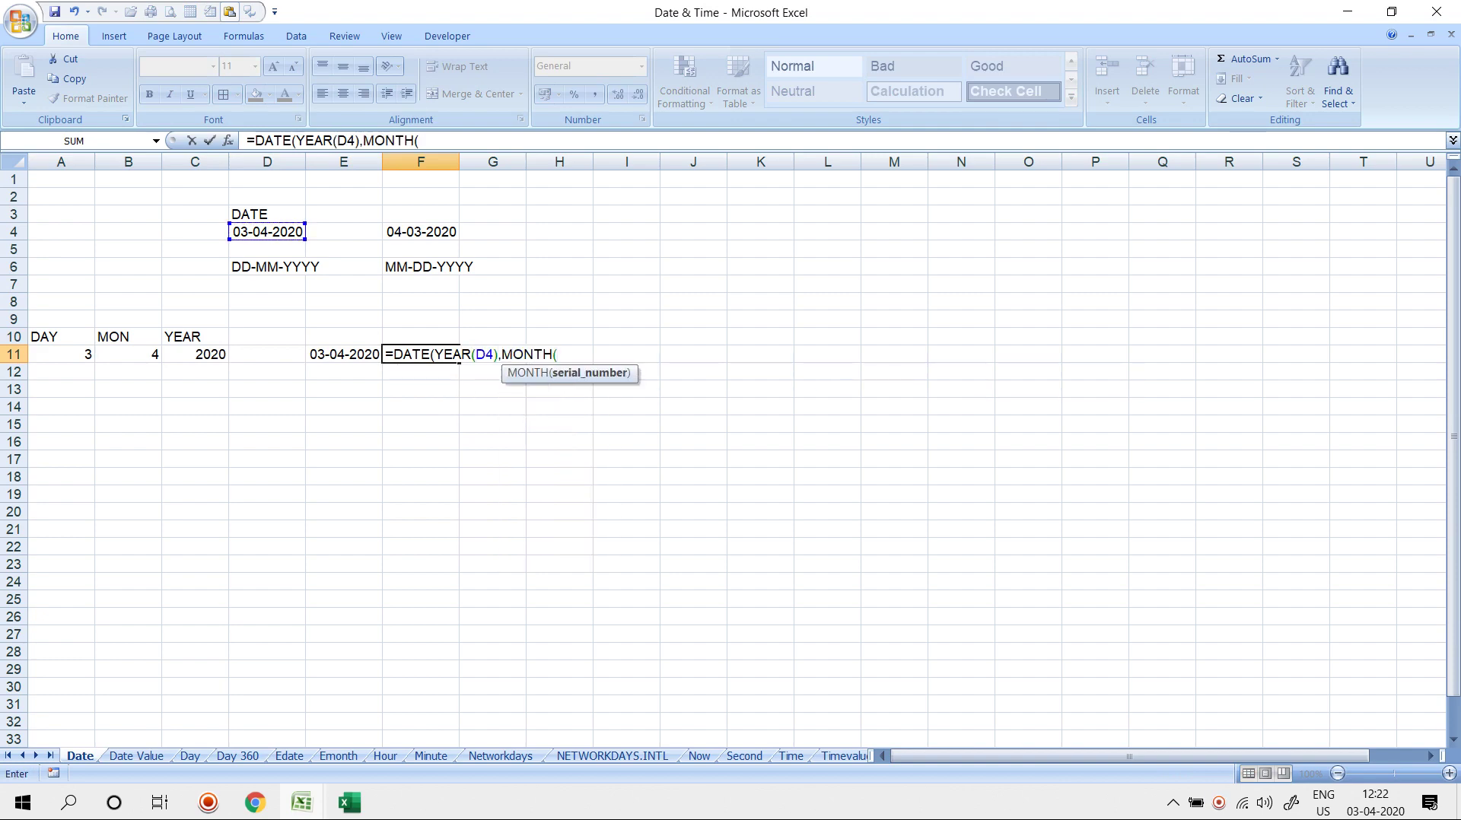
pyautogui.click(267, 232)
pyautogui.write('),')
pyautogui.write('DAY')
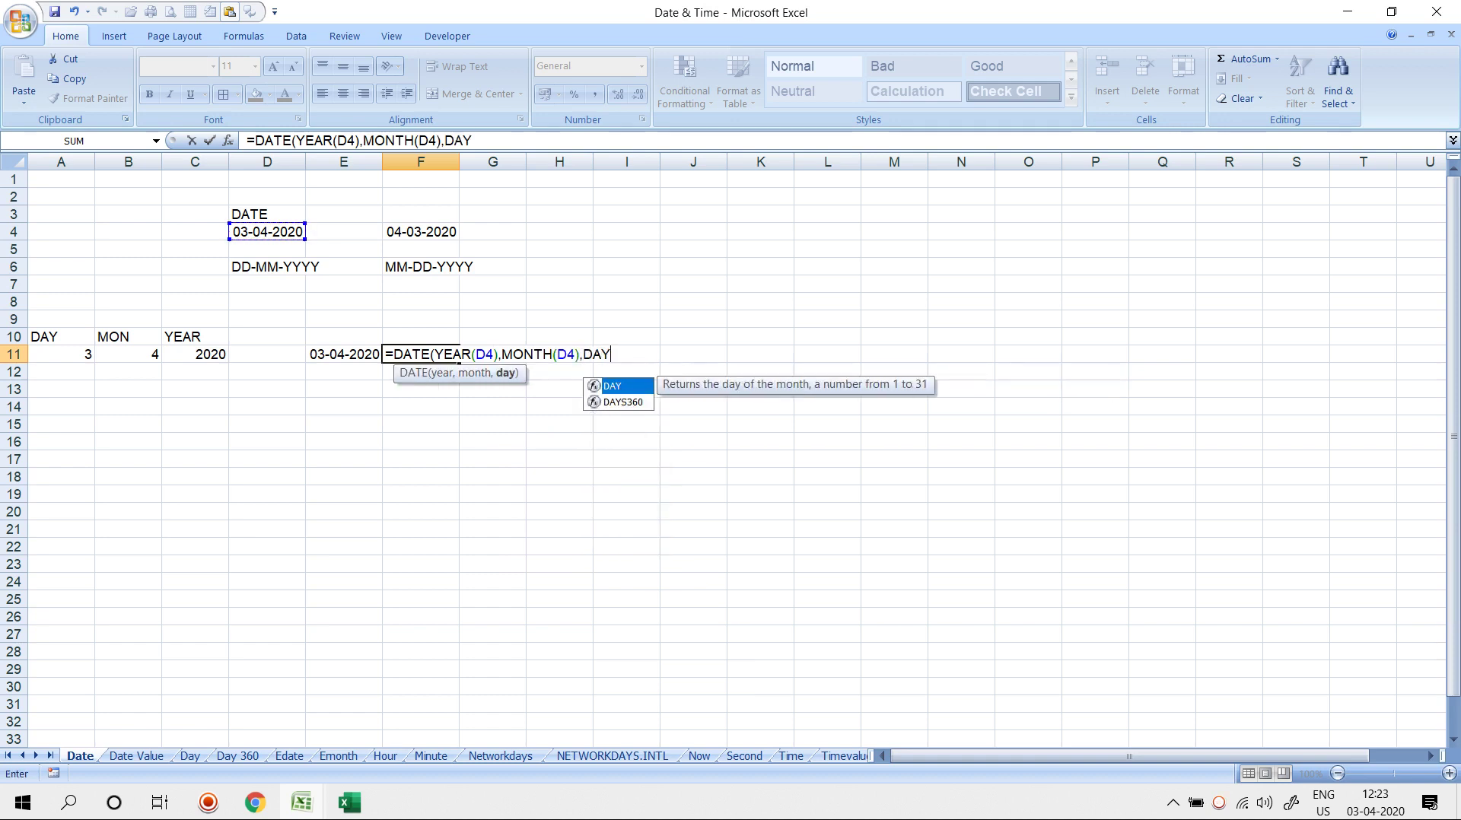
pyautogui.write('(D4)')
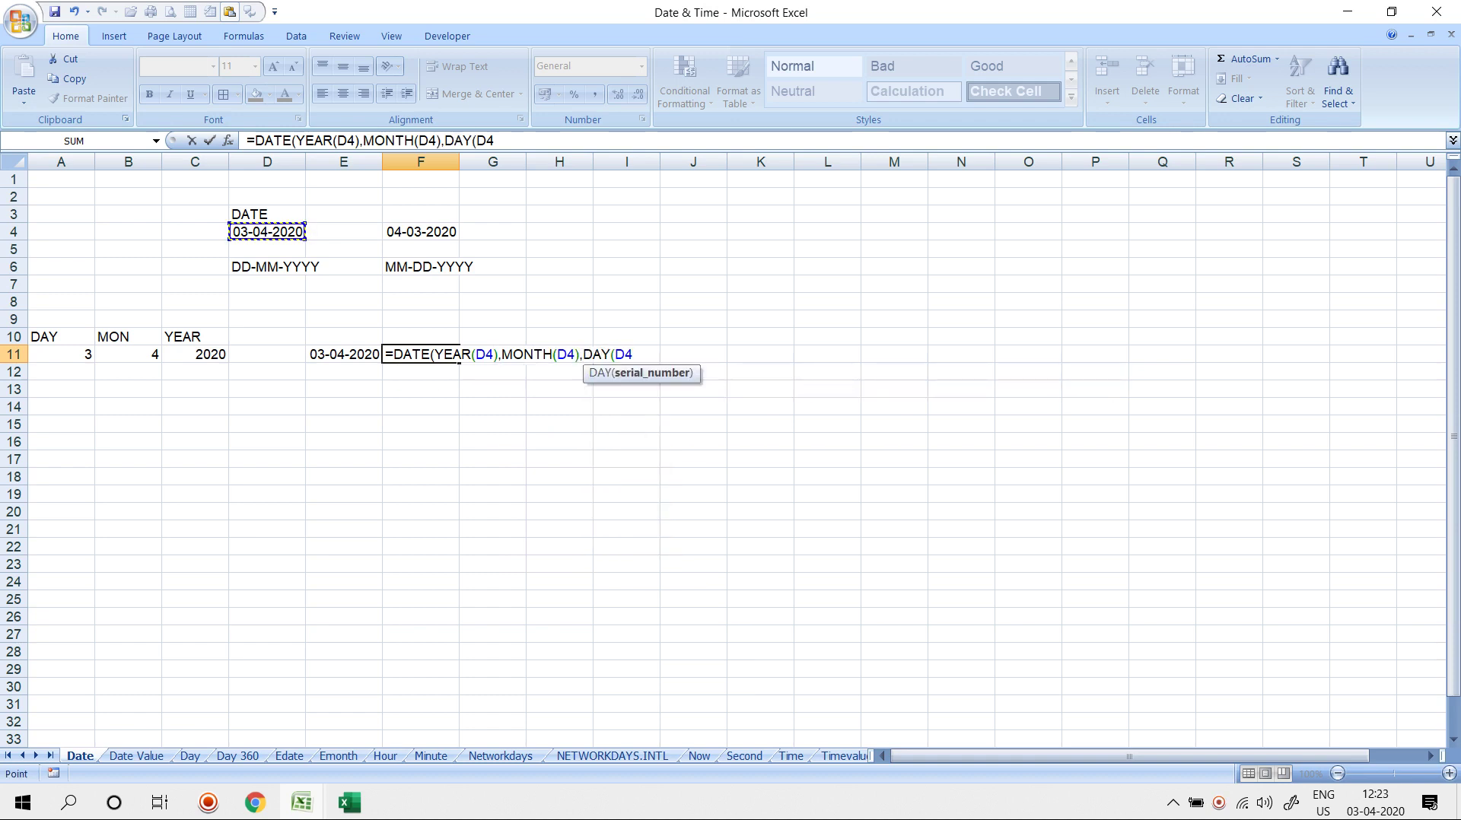
pyautogui.press('Return')
pyautogui.press('Return')
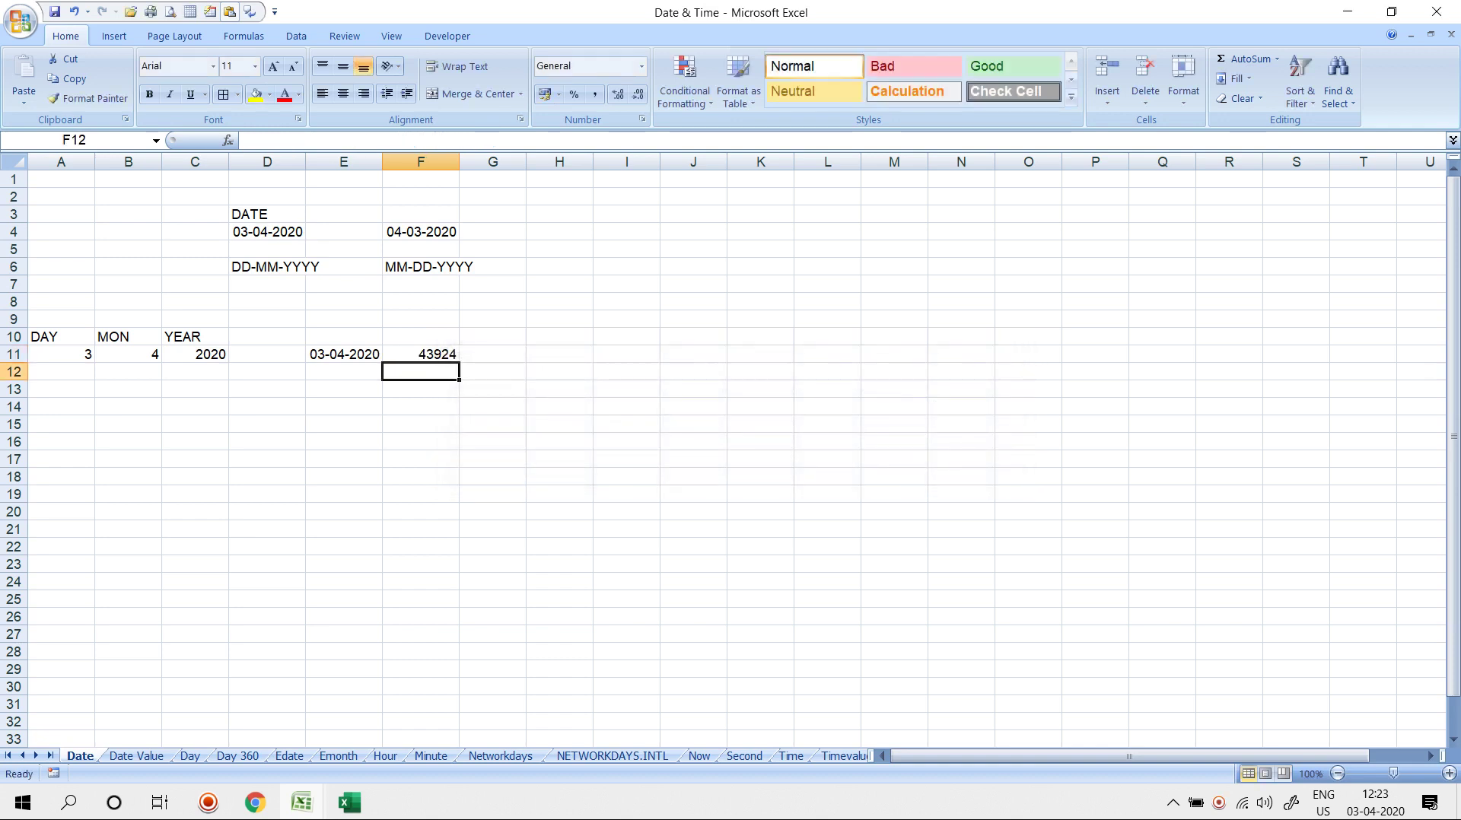
pyautogui.press('Up')
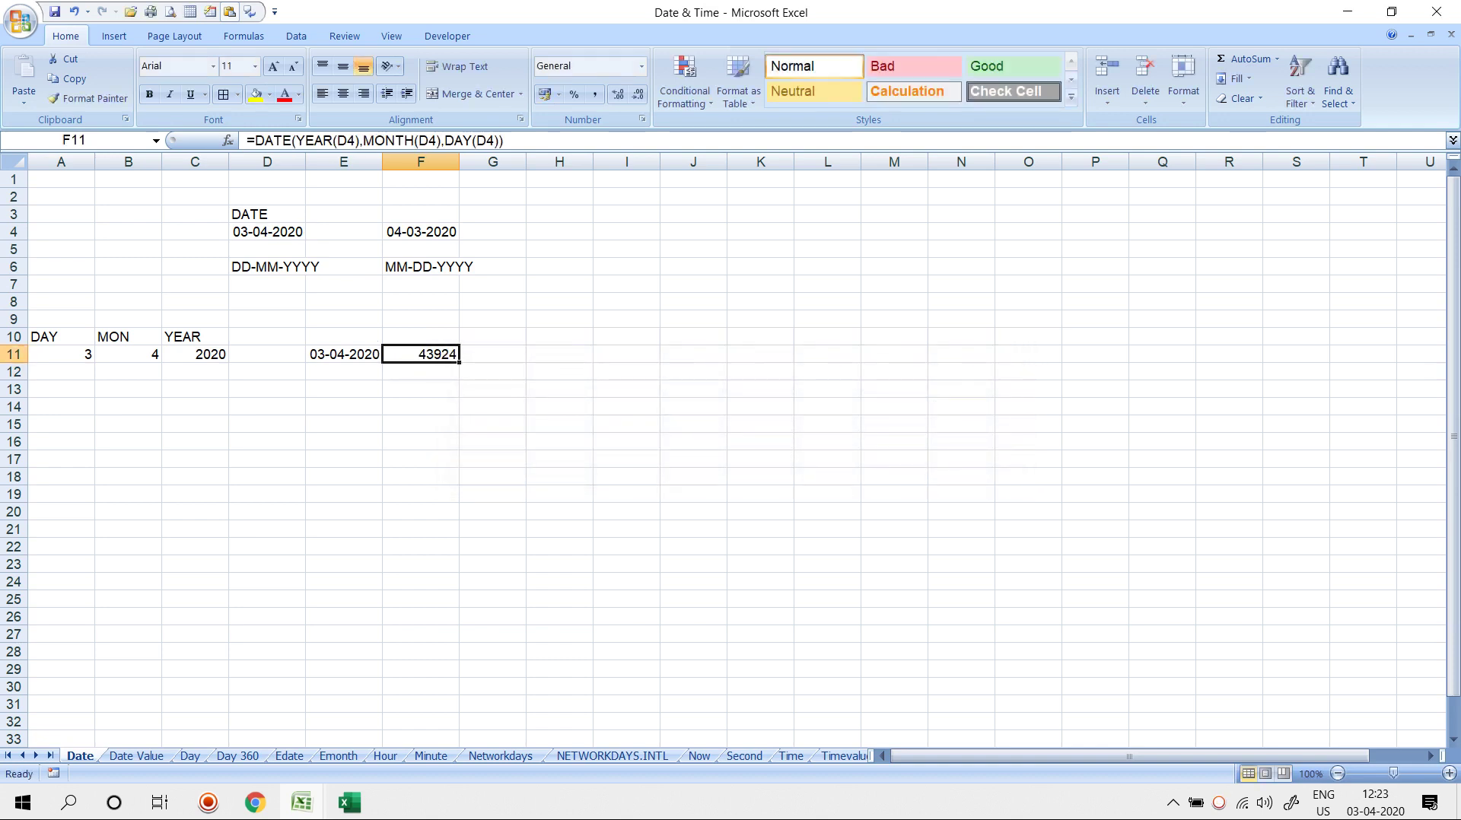
pyautogui.hotkey('ctrl', 'shift', '3')
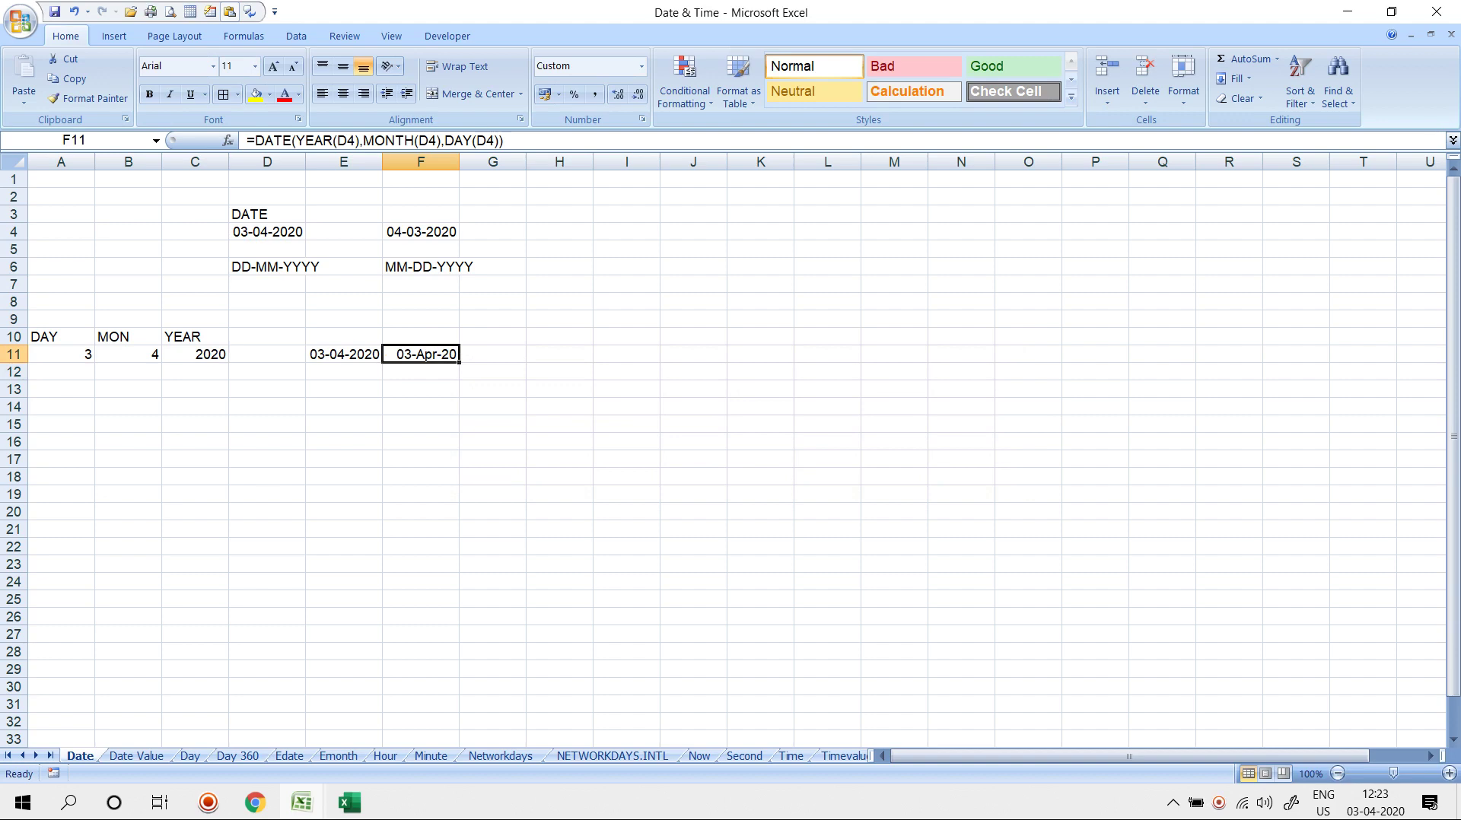
# Insert the current date and time into cell H5 with =NOW()
pyautogui.click(560, 249)
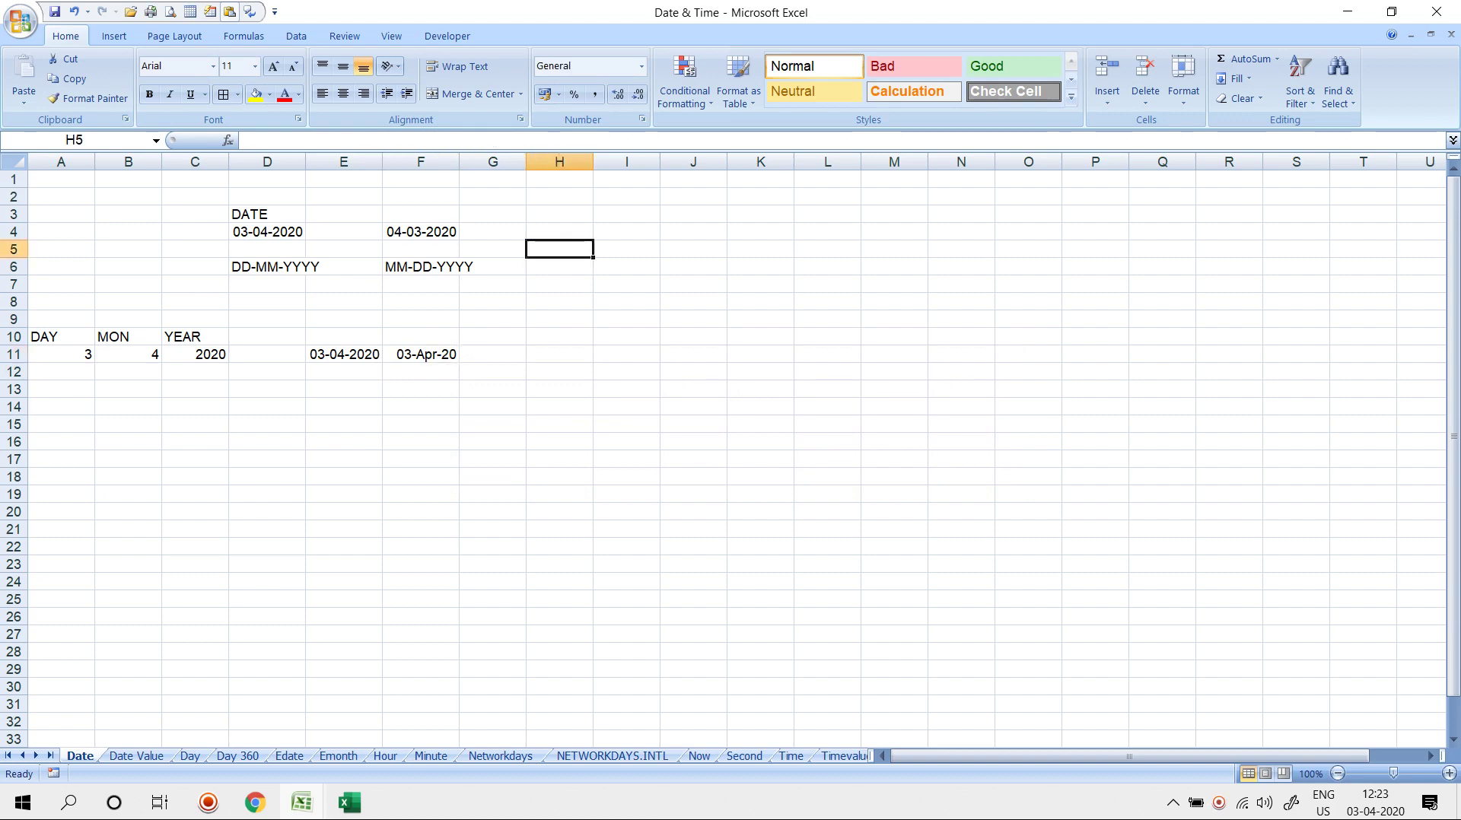
pyautogui.write('=NOW')
pyautogui.press('Return')
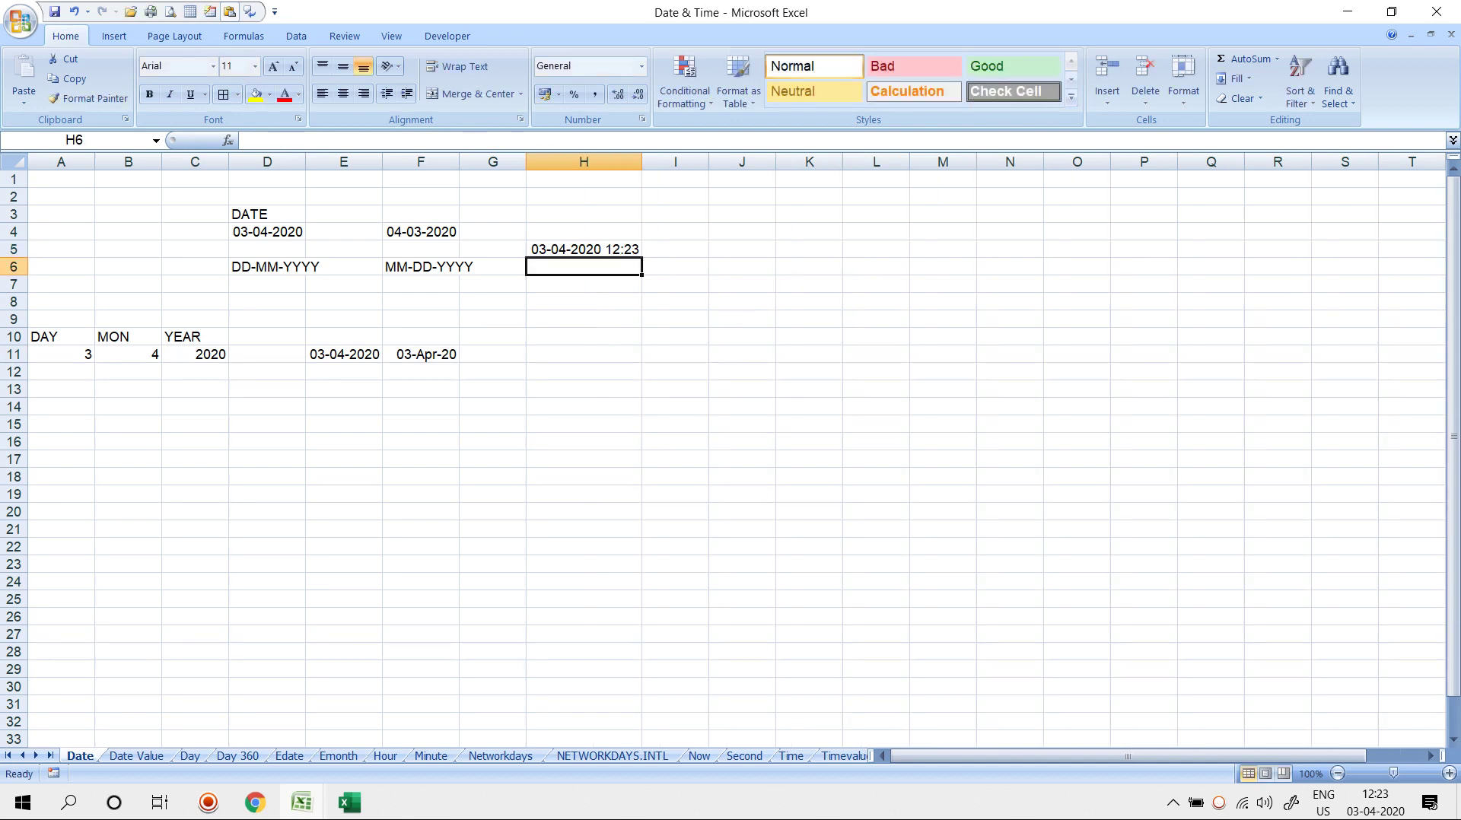
pyautogui.press('Up')
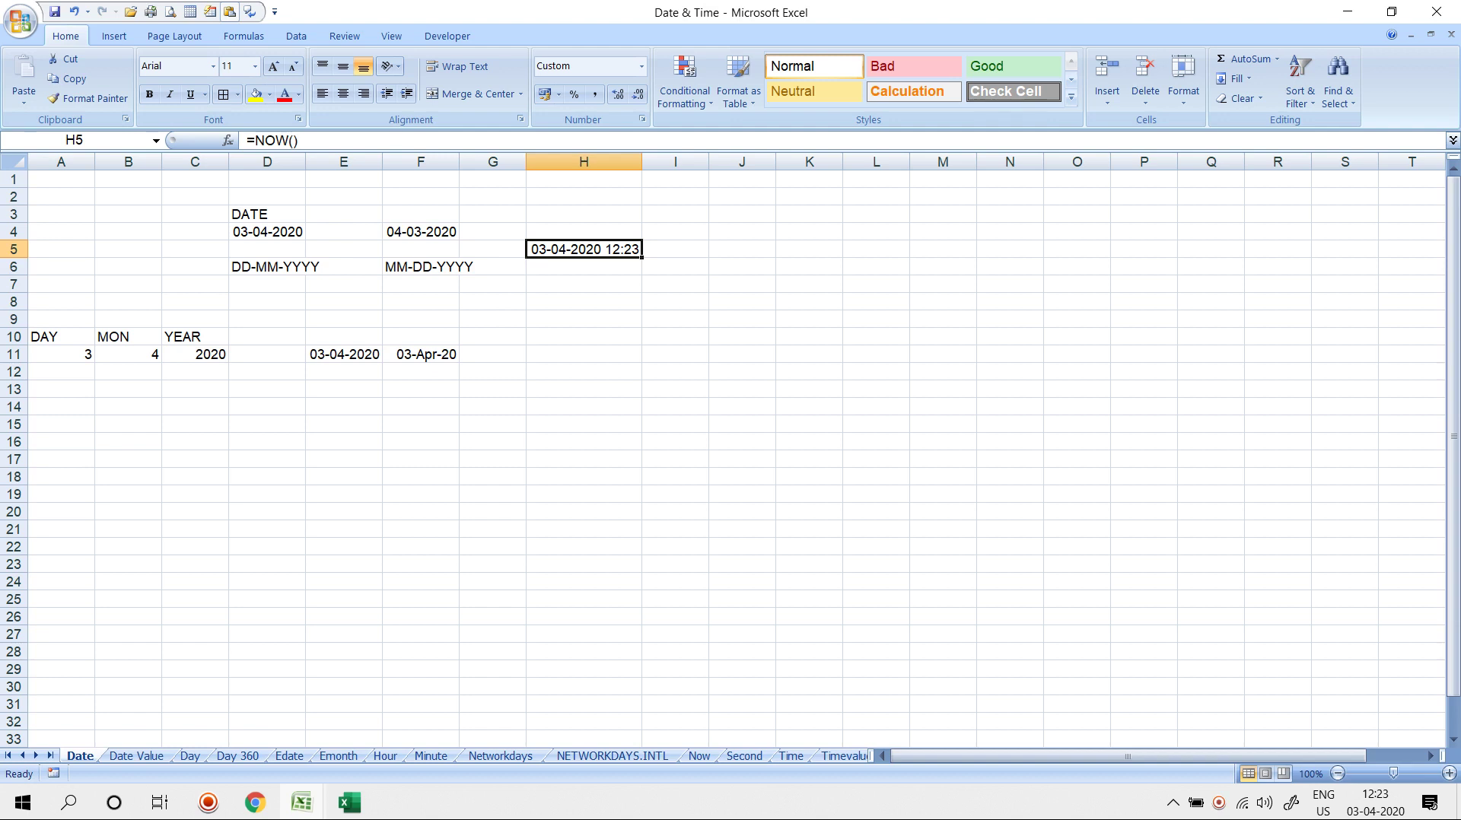
# Enter the headings H, M and SEC in cells A16, B16 and C16
pyautogui.click(61, 442)
pyautogui.write('H')
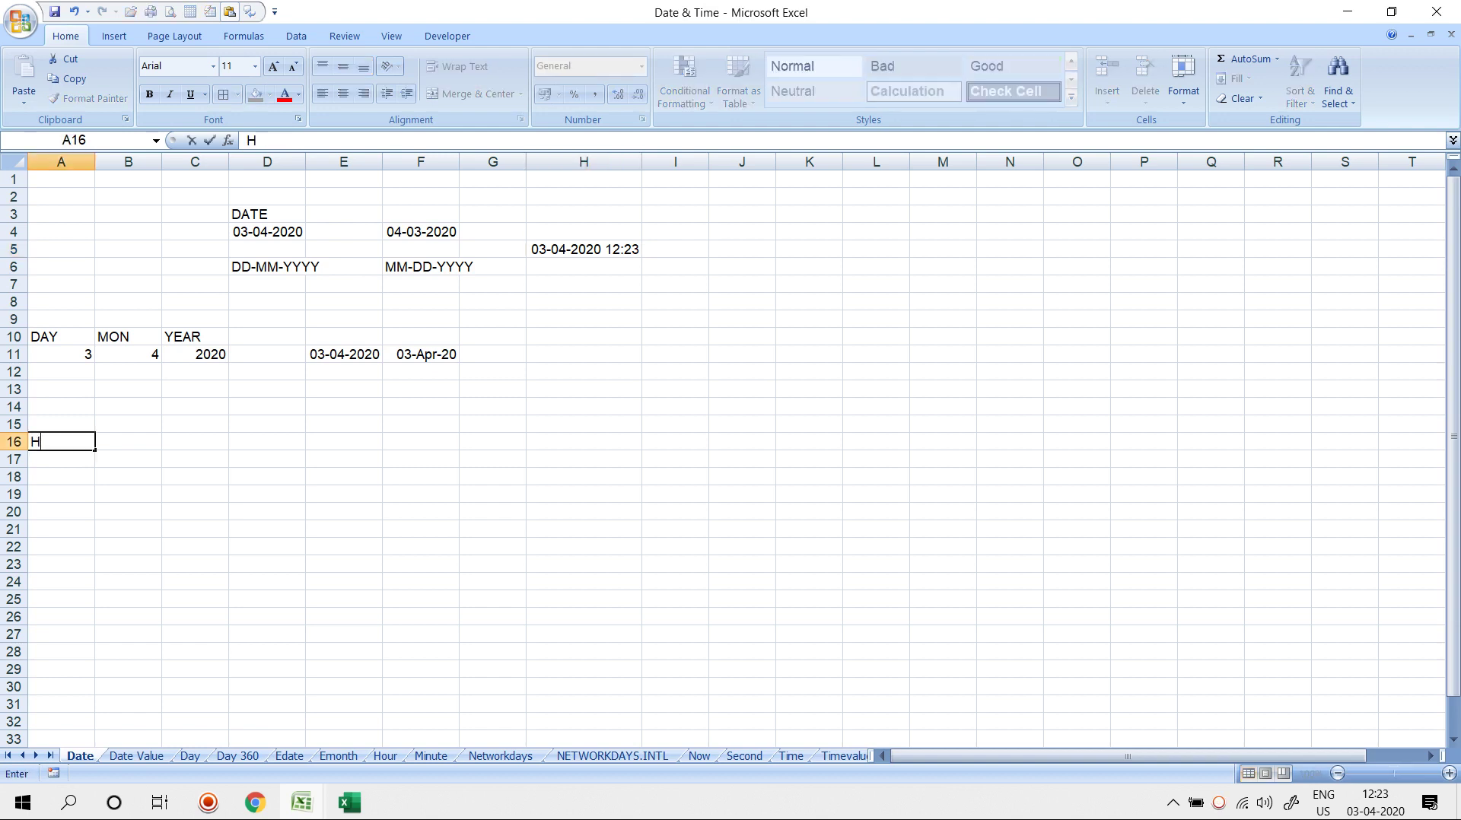
pyautogui.press('Tab')
pyautogui.write('M')
pyautogui.press('Return')
pyautogui.press('Up')
pyautogui.press('Right')
pyautogui.write('SEC')
pyautogui.press('Return')
# Extract the hour from the date and time in H5 into cell A17 with =HOUR(H5)
pyautogui.press('Left')
pyautogui.press('Left')
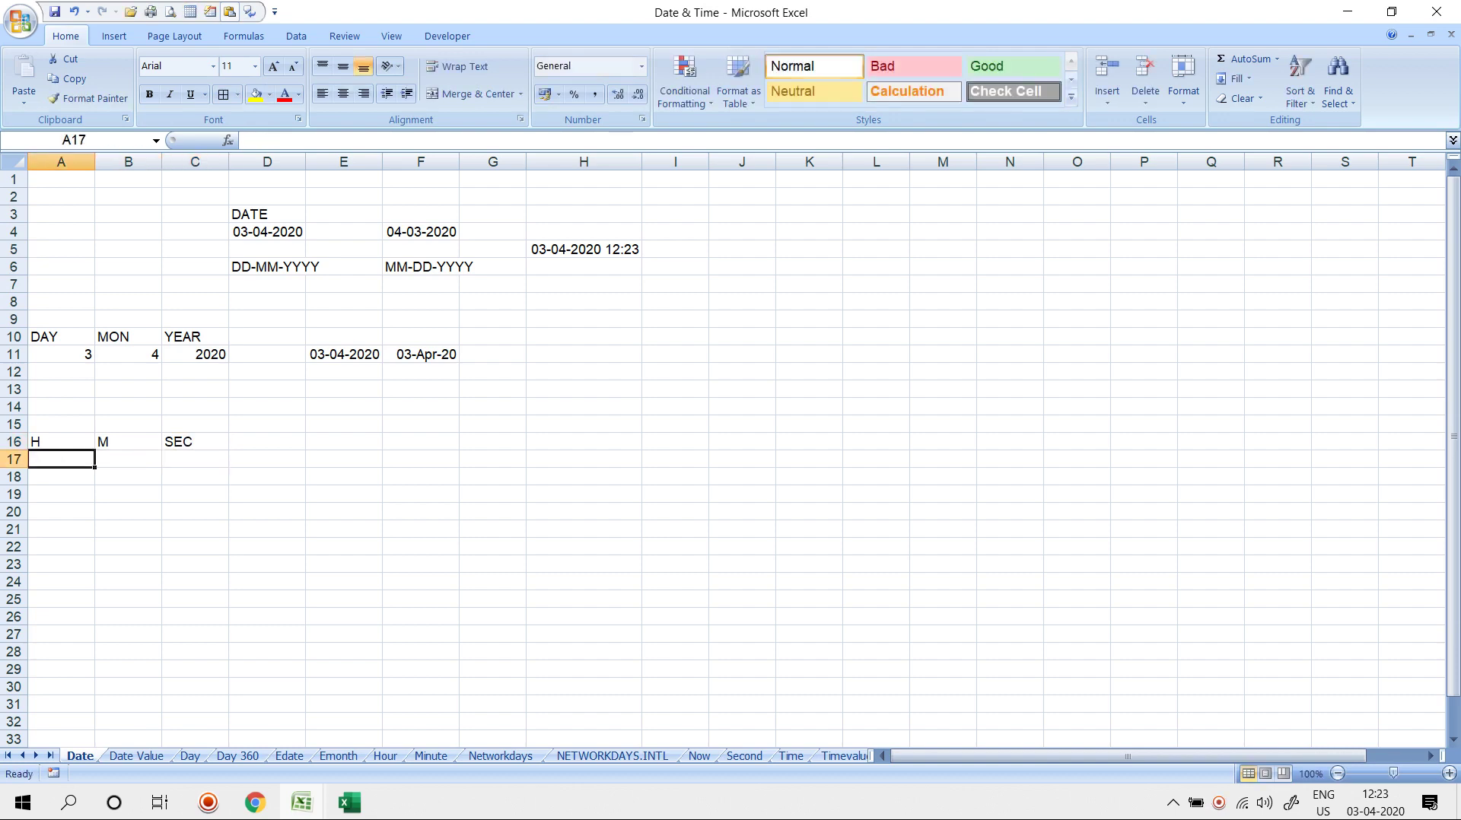
pyautogui.write('=H')
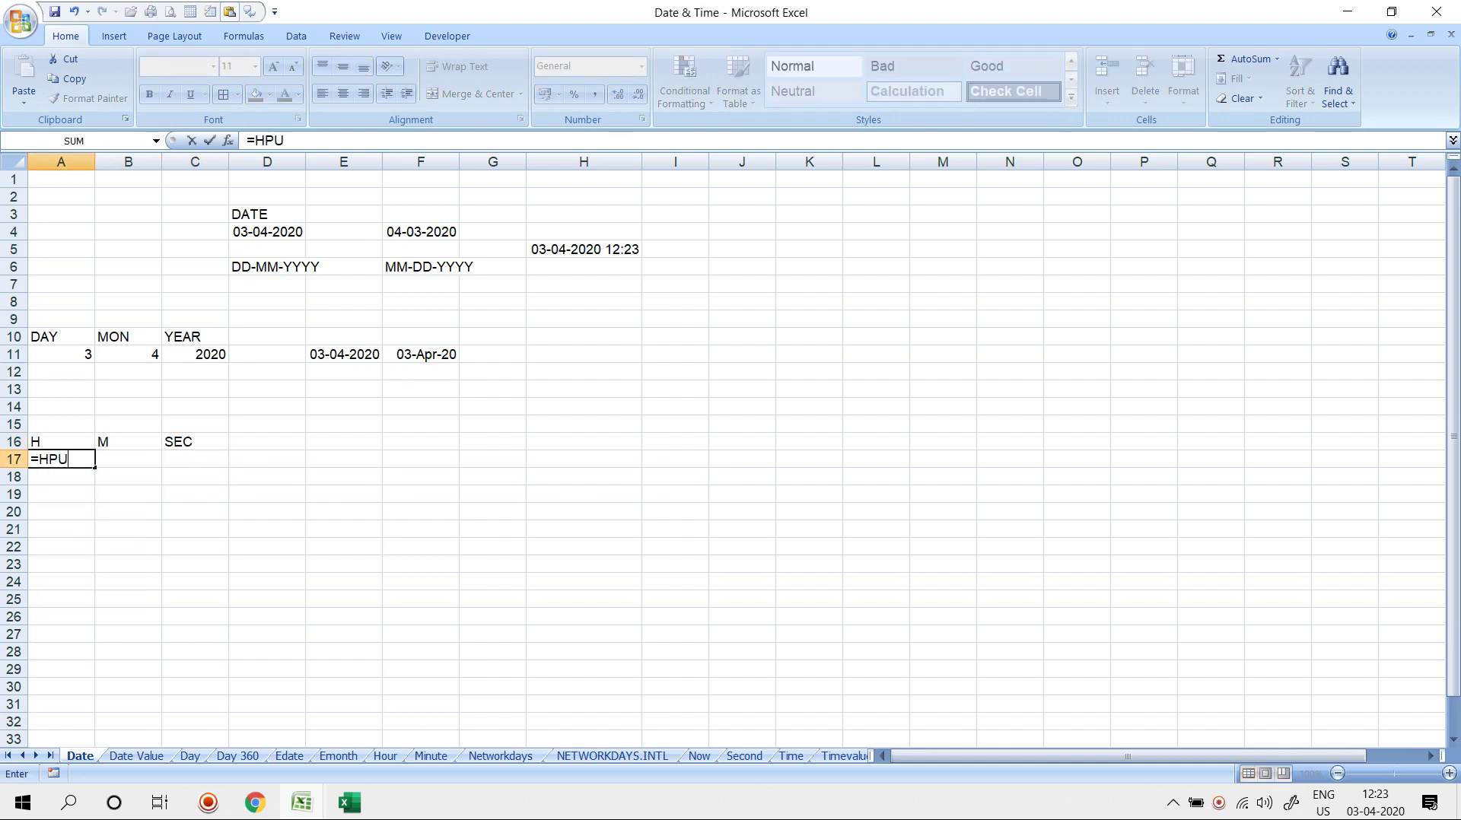
pyautogui.write('OUR(')
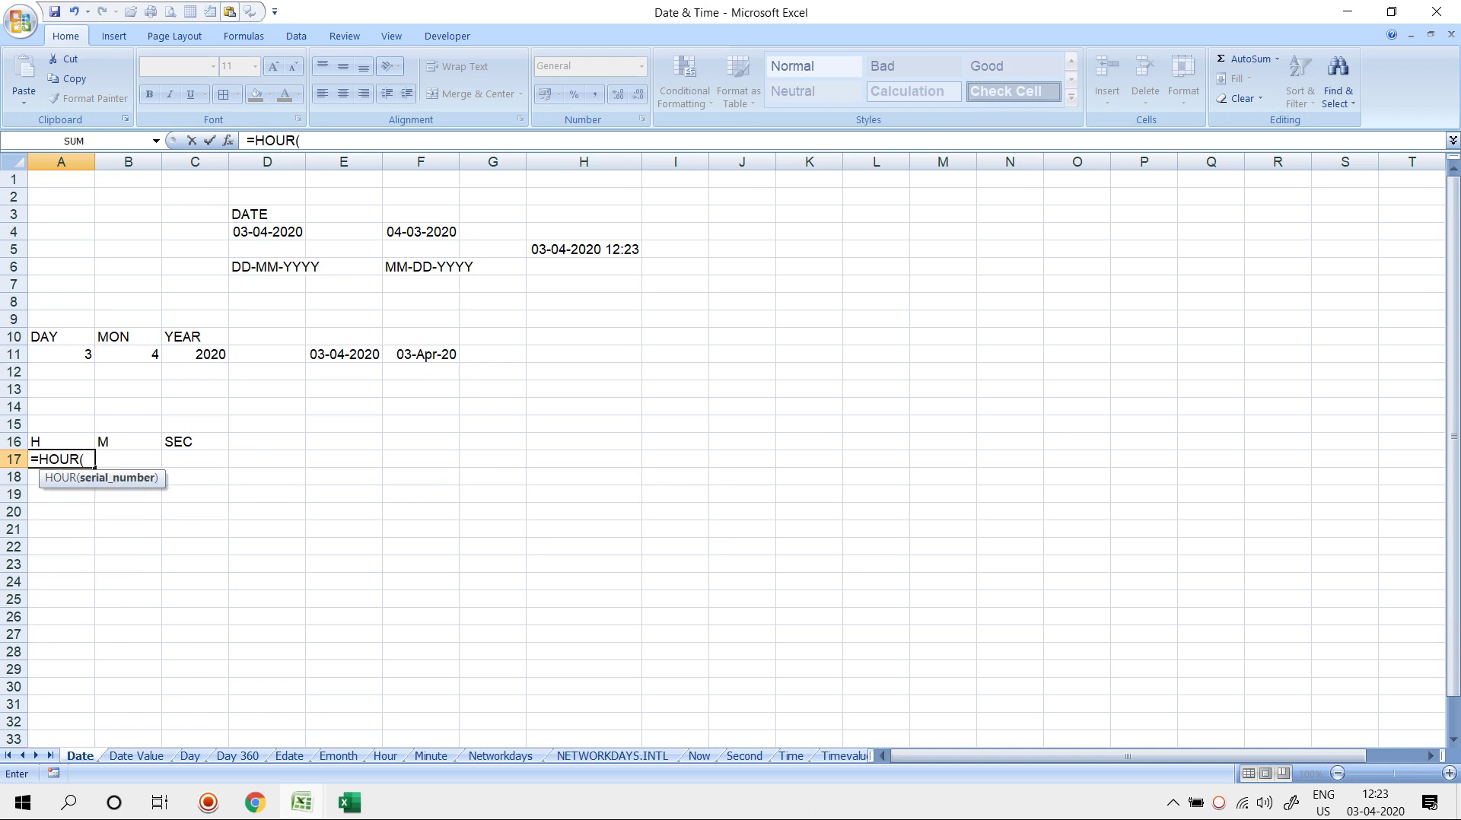
pyautogui.click(584, 249)
pyautogui.press('Return')
# Extract the minute from the date and time in H5 into cell B17 with =MINUTE(H5)
pyautogui.press('Up')
pyautogui.press('Right')
pyautogui.write('=MONTH(')
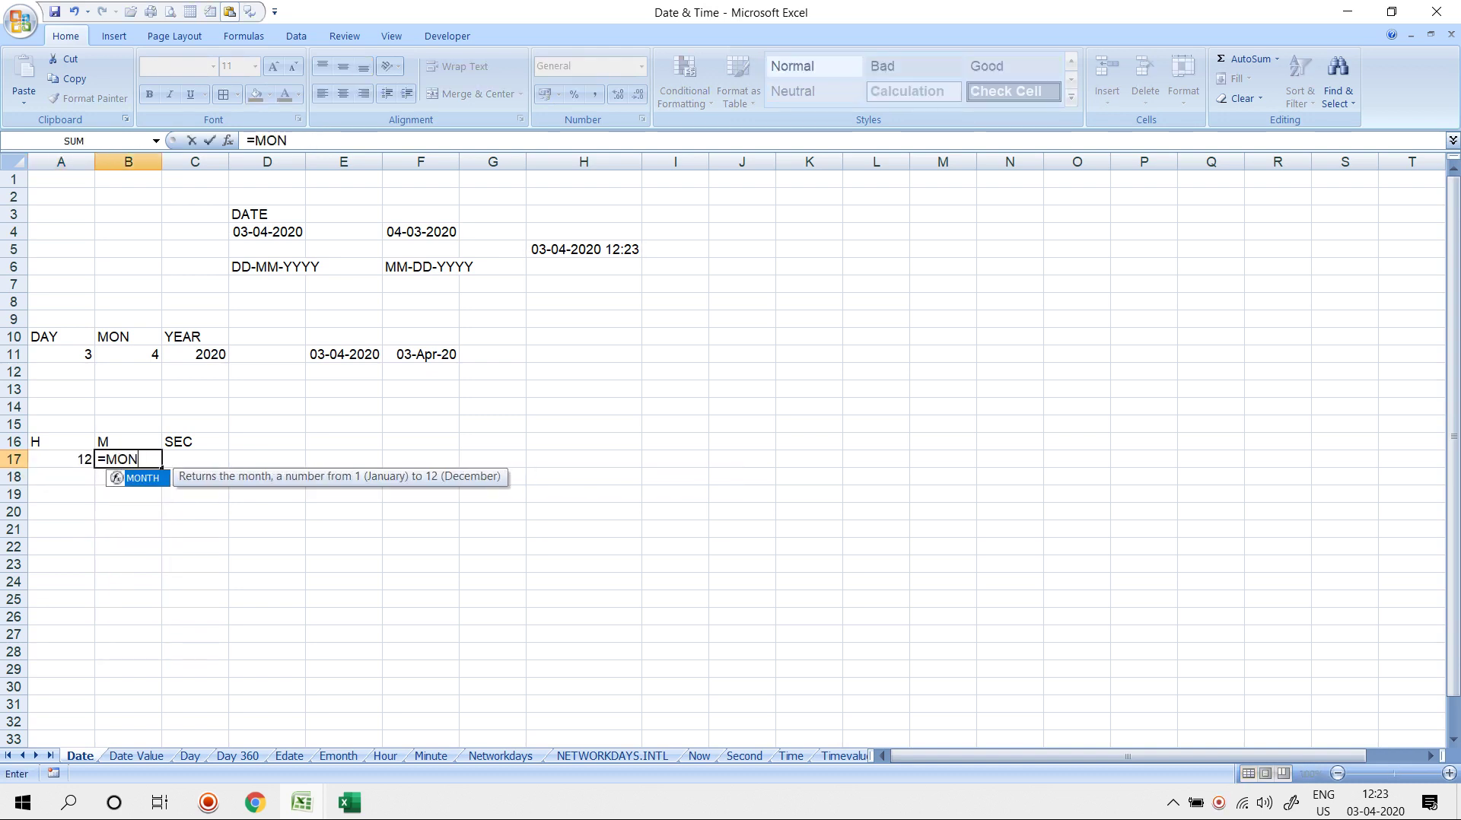
pyautogui.press('BackSpace')
pyautogui.press('BackSpace')
pyautogui.press('BackSpace')
pyautogui.press('BackSpace')
pyautogui.press('BackSpace')
pyautogui.write('IN')
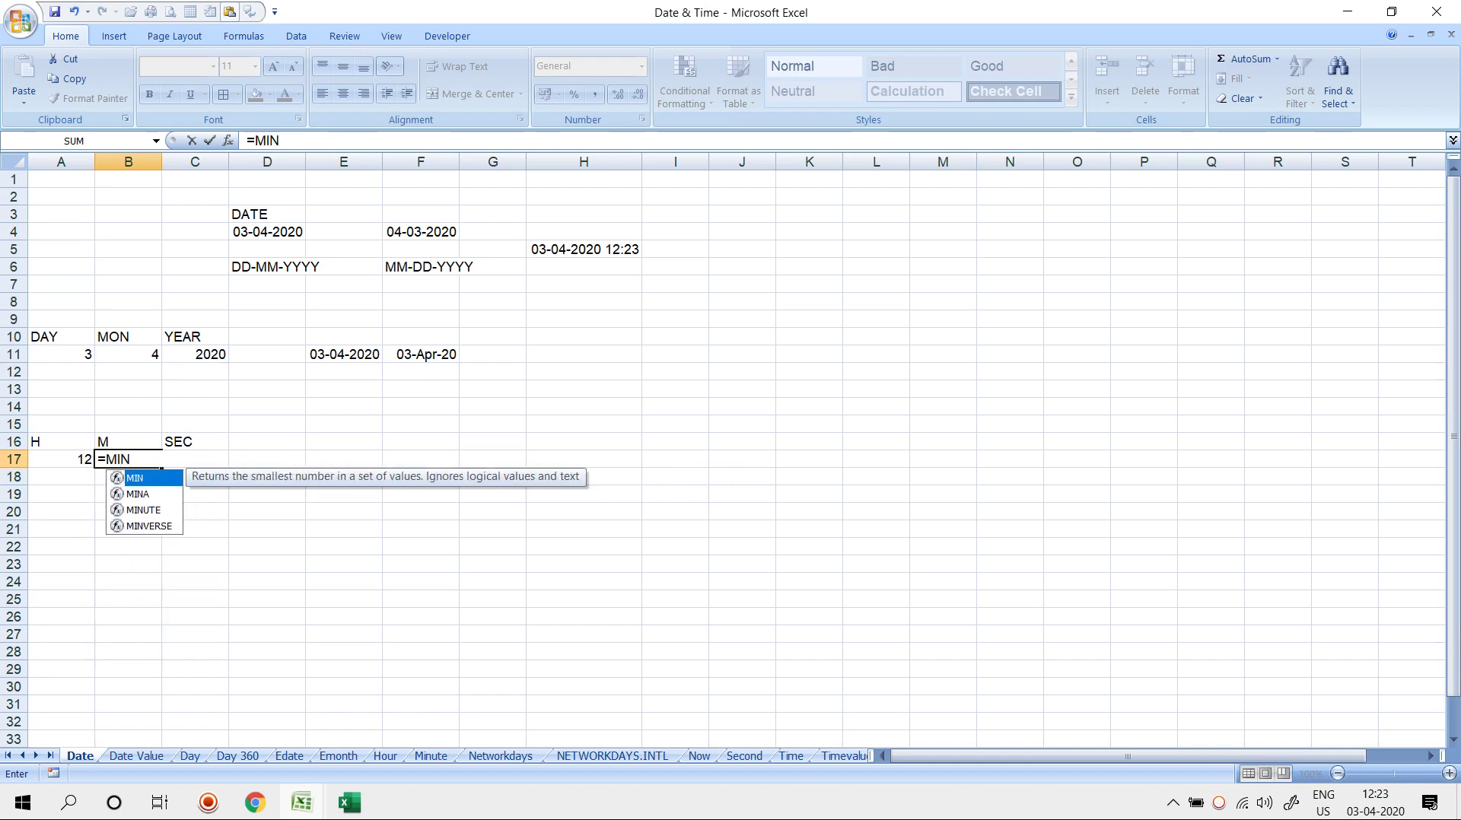
pyautogui.press('Down')
pyautogui.press('Down')
pyautogui.press('Tab')
pyautogui.click(583, 250)
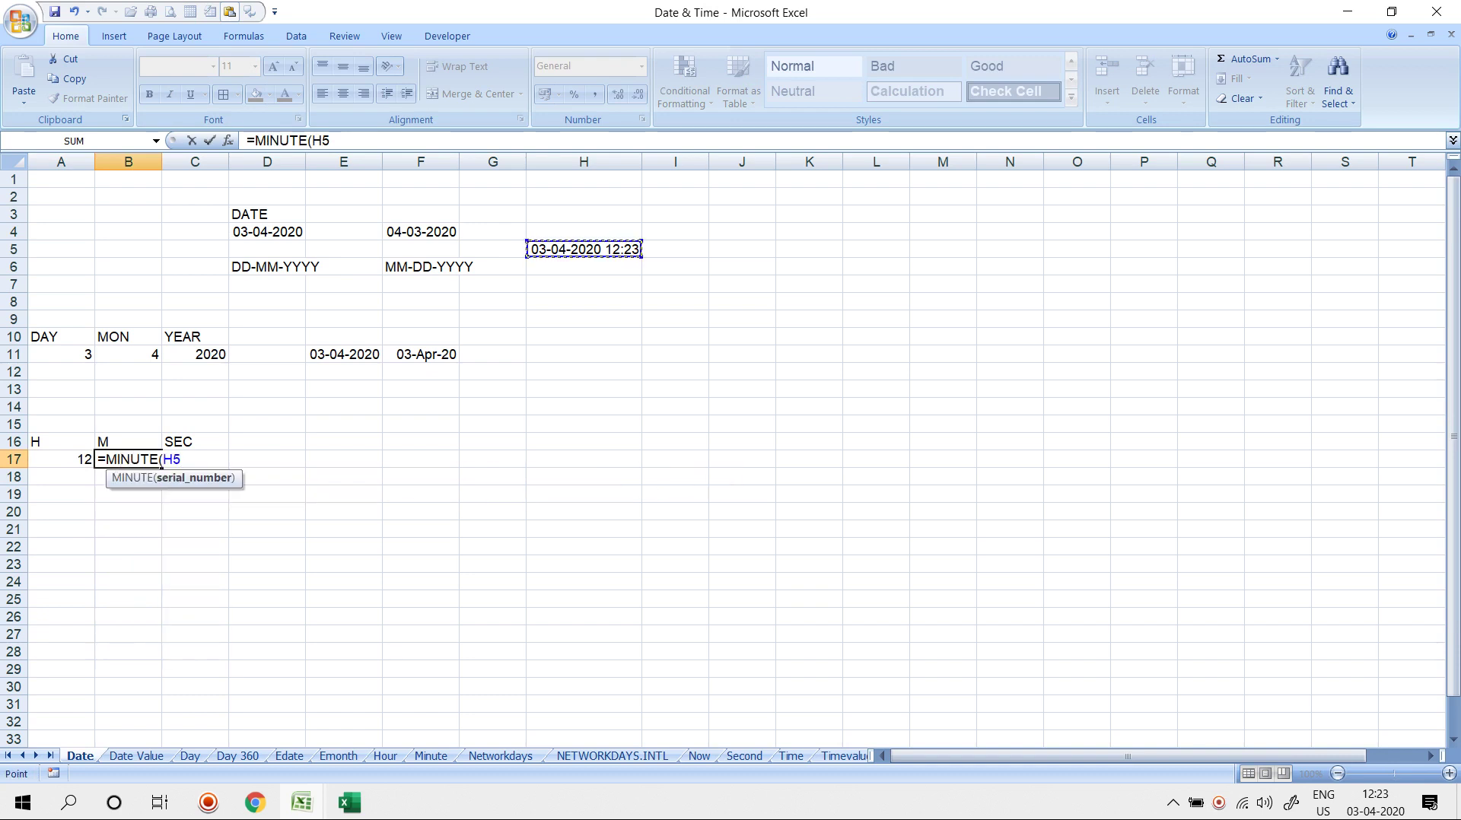
pyautogui.write(')')
pyautogui.press('Return')
# Extract the second from the date and time in H5 into cell C17 with =SECOND(H5)
pyautogui.press('Up')
pyautogui.press('Right')
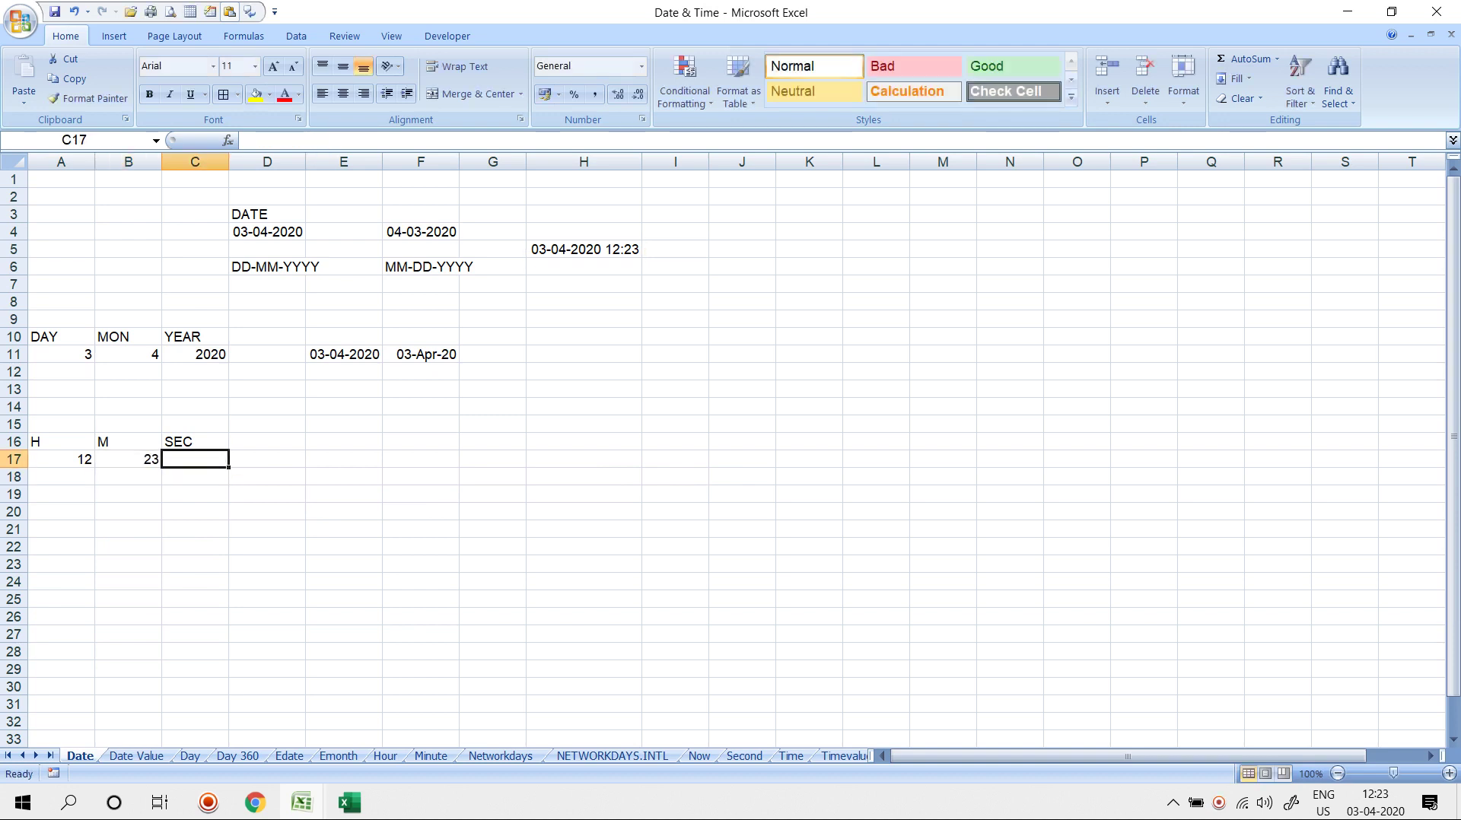
pyautogui.write('=SEC')
pyautogui.click(583, 250)
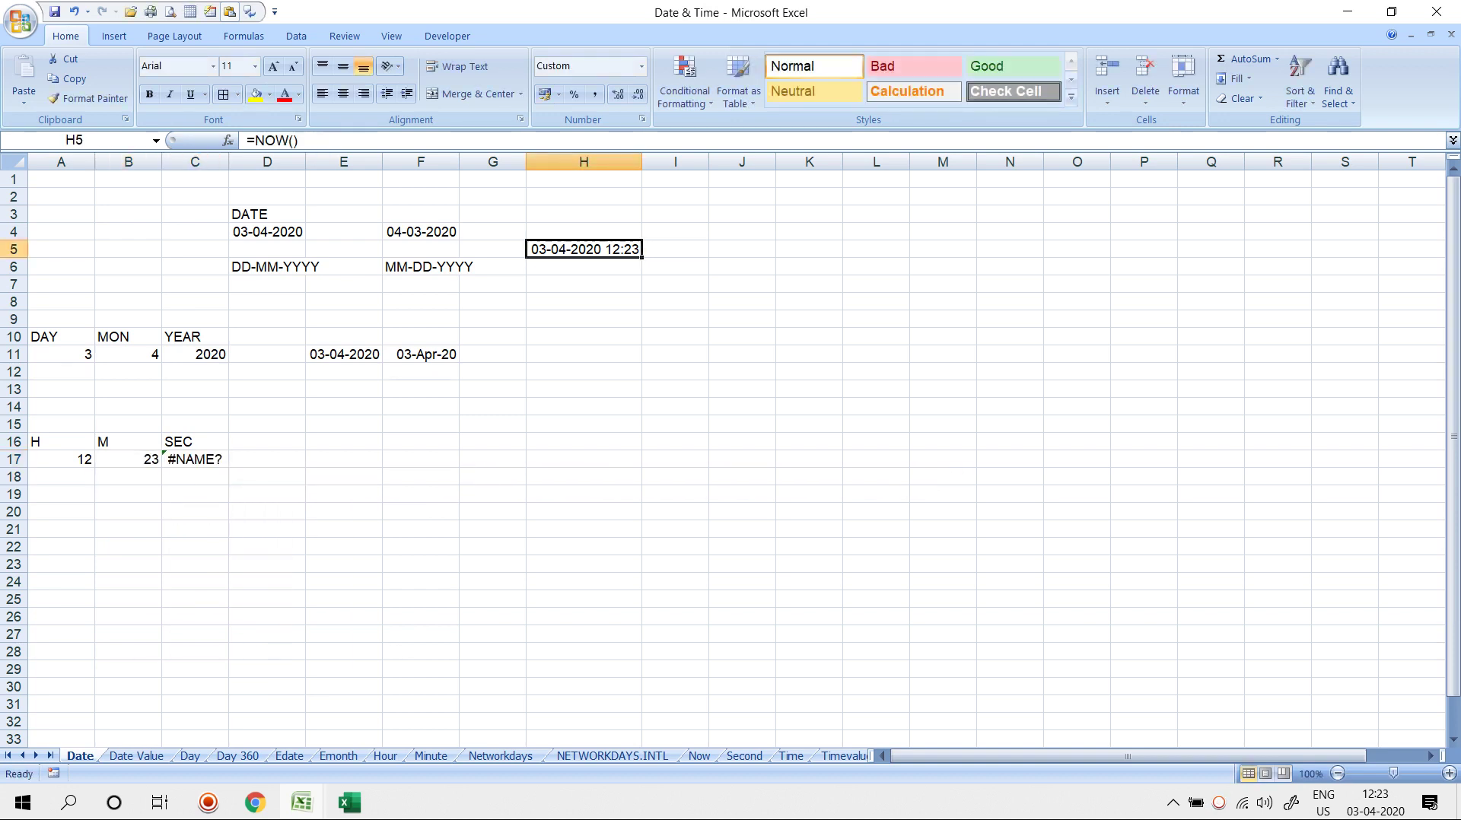
pyautogui.click(195, 460)
pyautogui.write('=SECOND(')
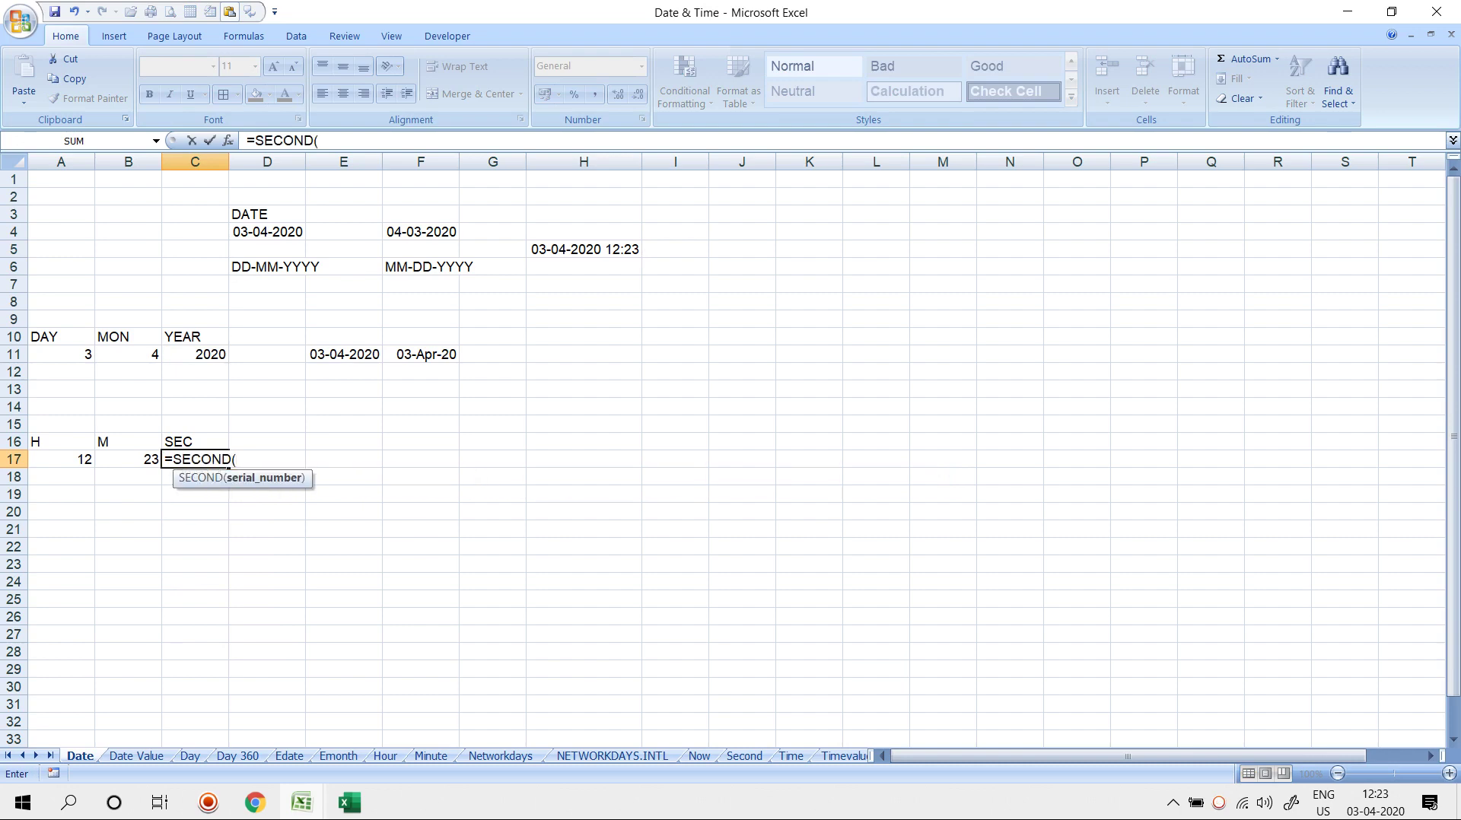
pyautogui.click(584, 250)
pyautogui.press('Return')
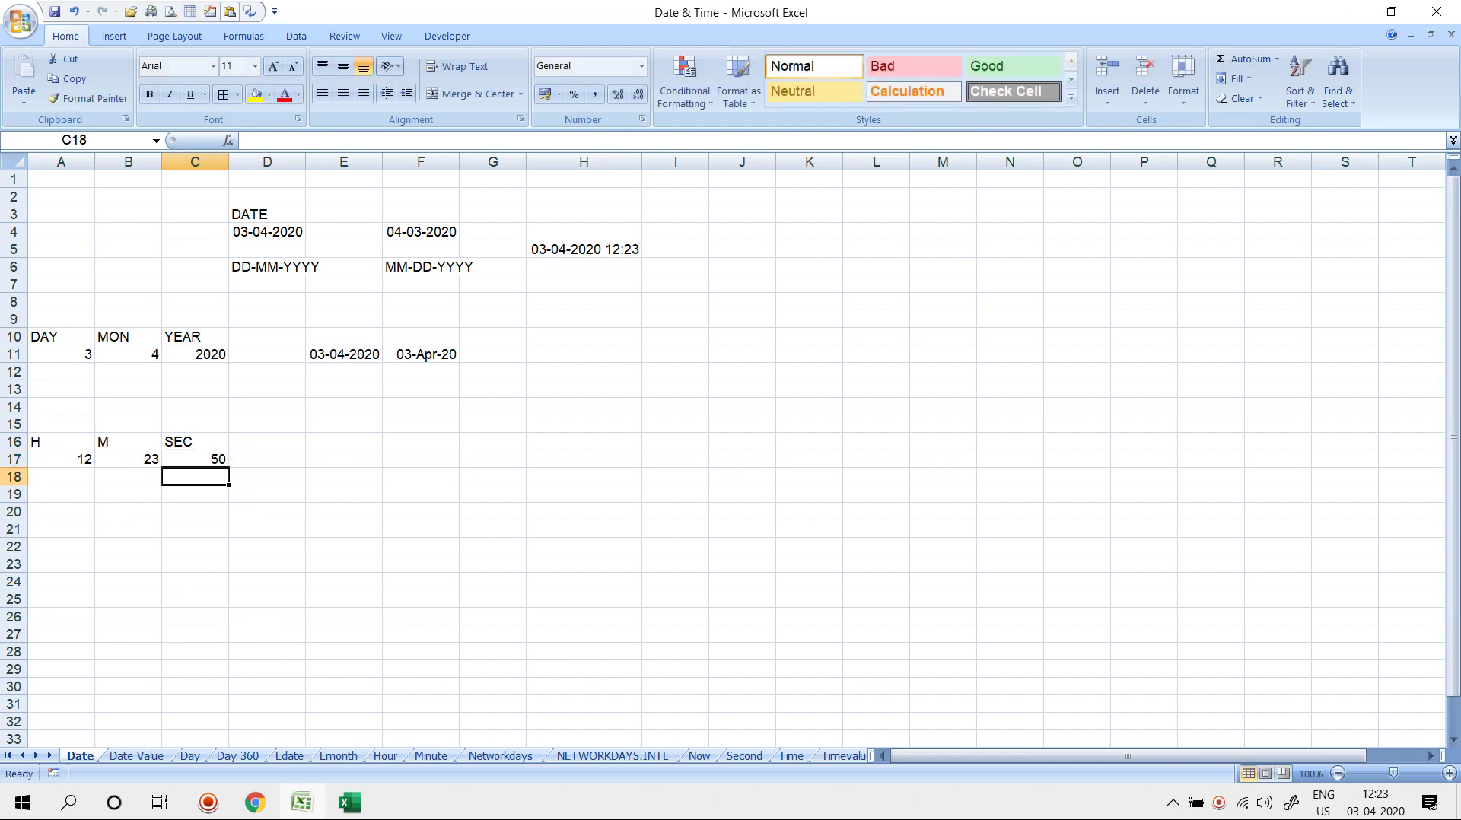
# Combine the hour, minute and second values into a time in cell E17 with =TIME(A17,B17,C17)
pyautogui.click(61, 460)
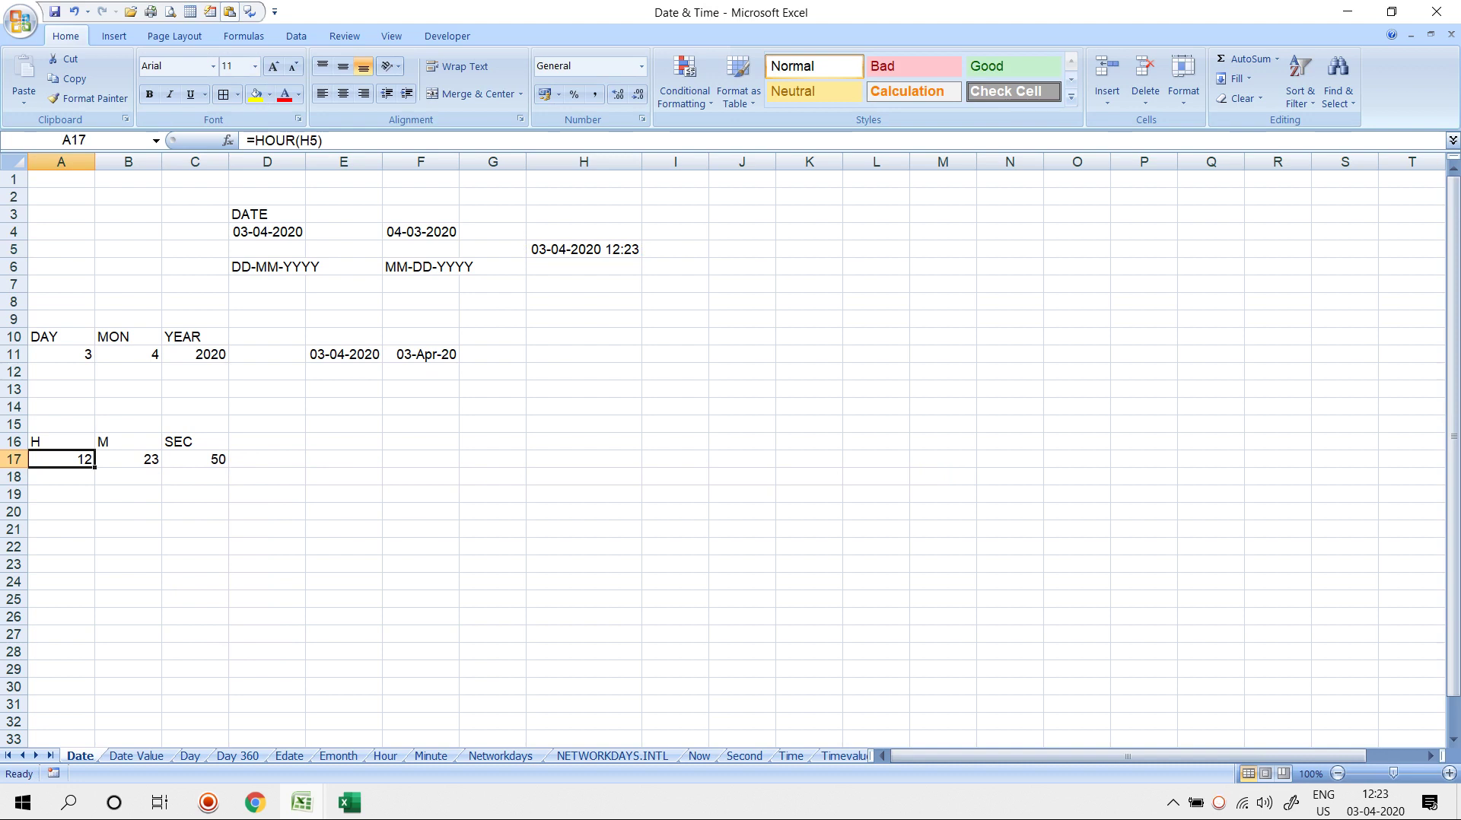
pyautogui.click(344, 459)
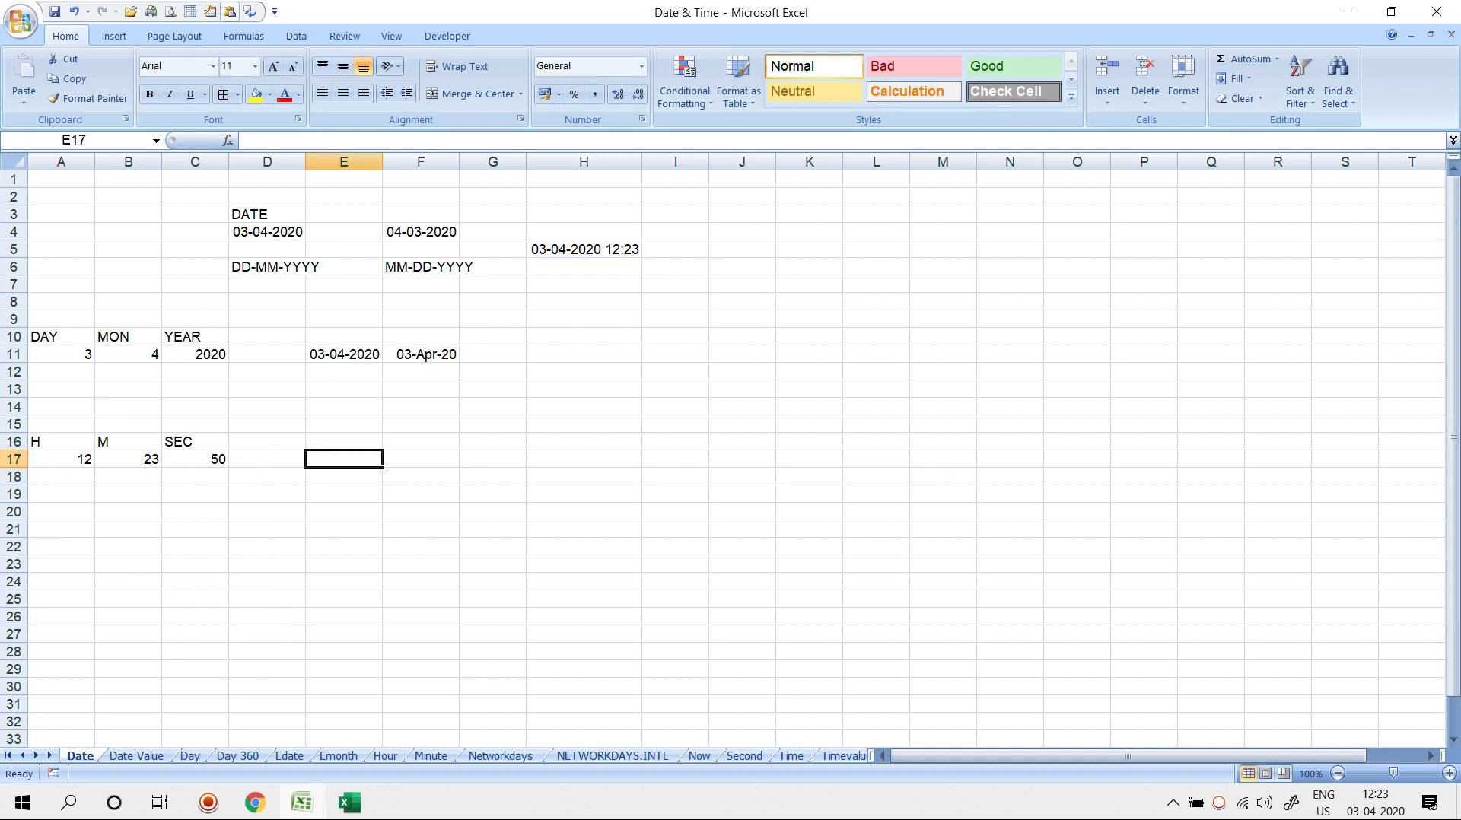
pyautogui.write('=TIME(')
pyautogui.click(88, 459)
pyautogui.write(',')
pyautogui.click(156, 459)
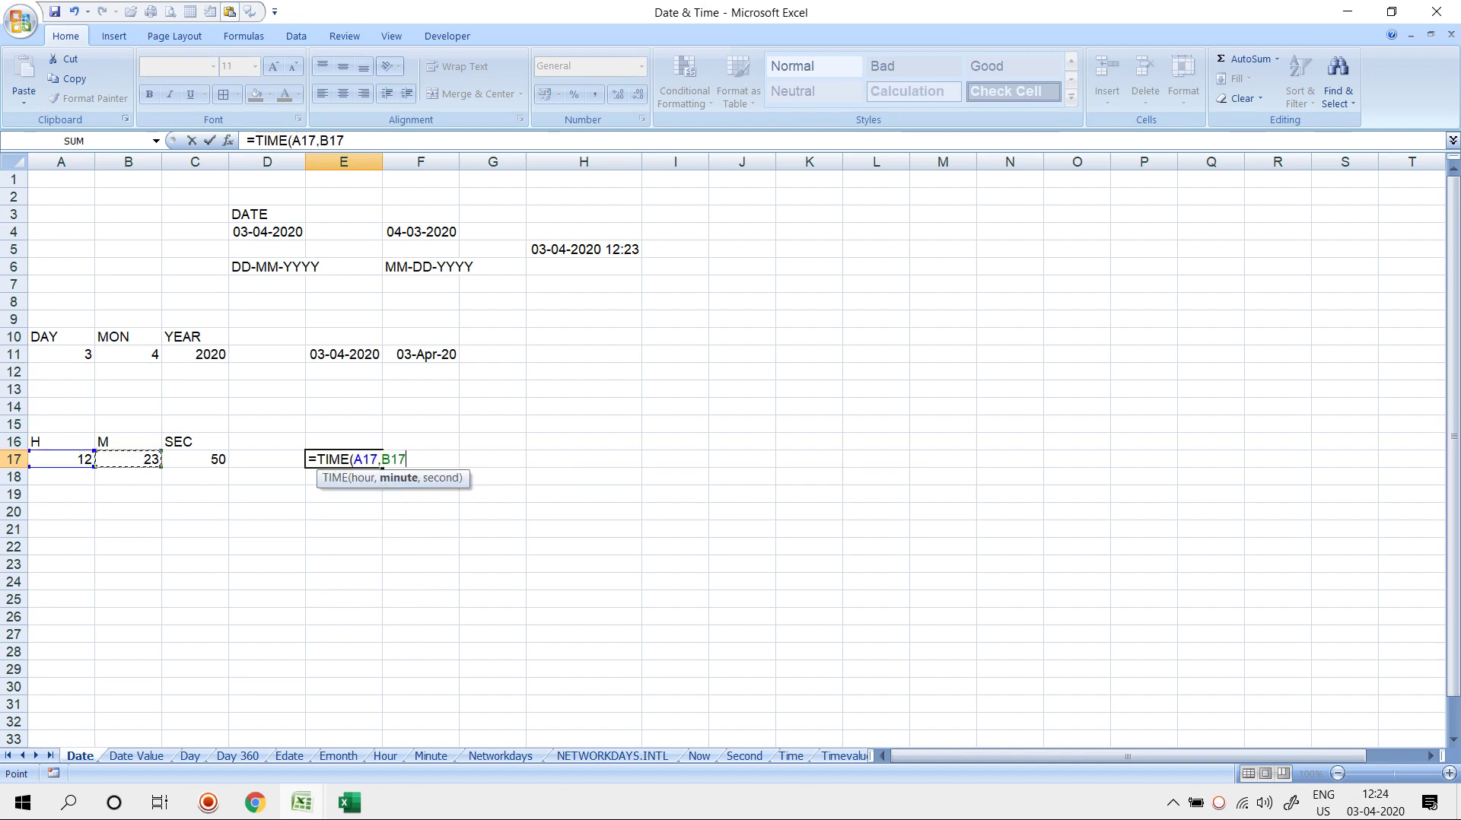
pyautogui.write(',')
pyautogui.click(195, 459)
pyautogui.press('Return')
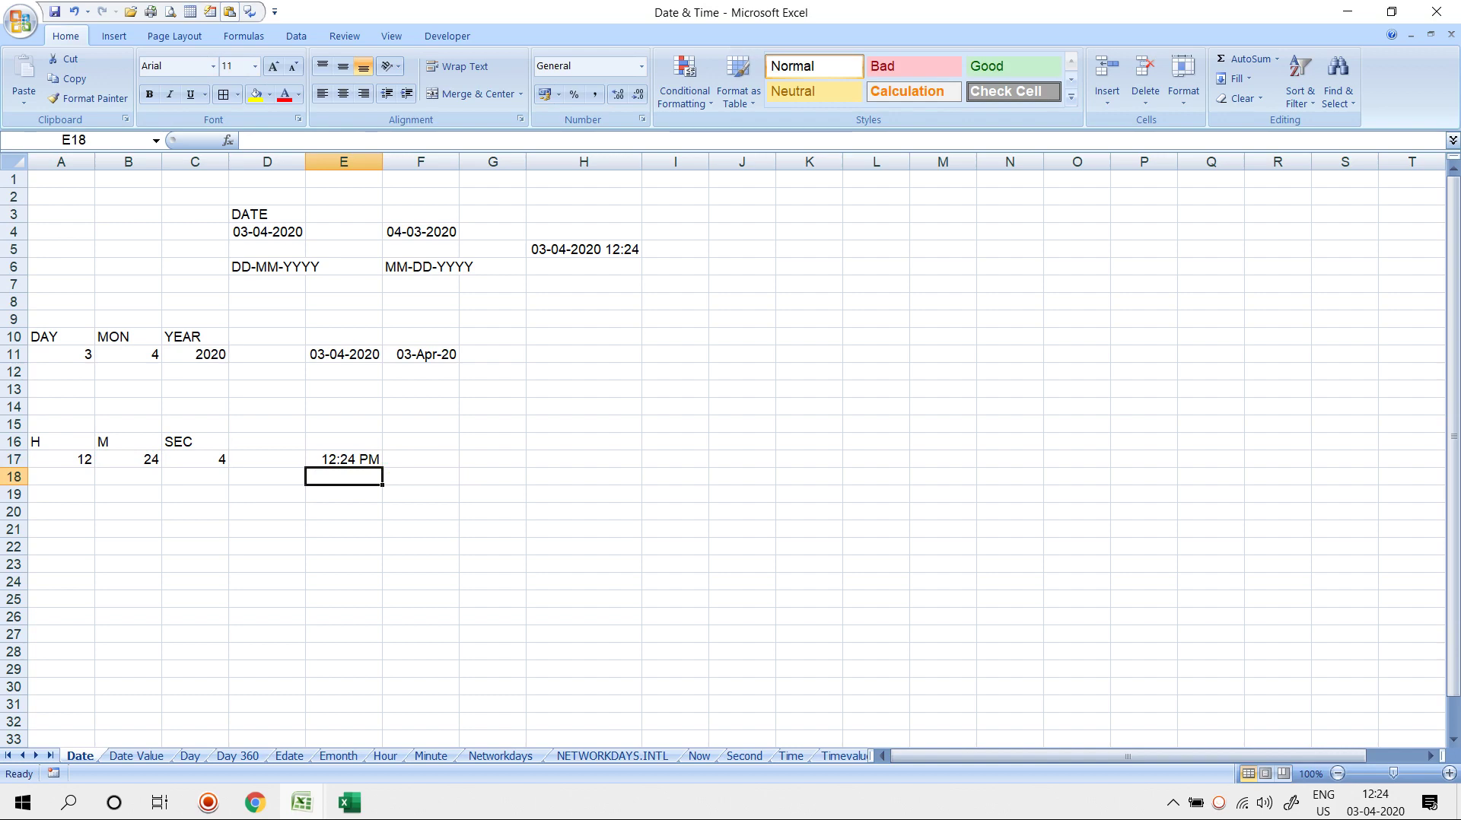
# Review the date parts in row 11 and time parts in row 17, and view the list of date and time functions
pyautogui.moveTo(61, 354); pyautogui.dragTo(128, 337)
pyautogui.click(344, 355)
pyautogui.moveTo(61, 460); pyautogui.dragTo(195, 459)
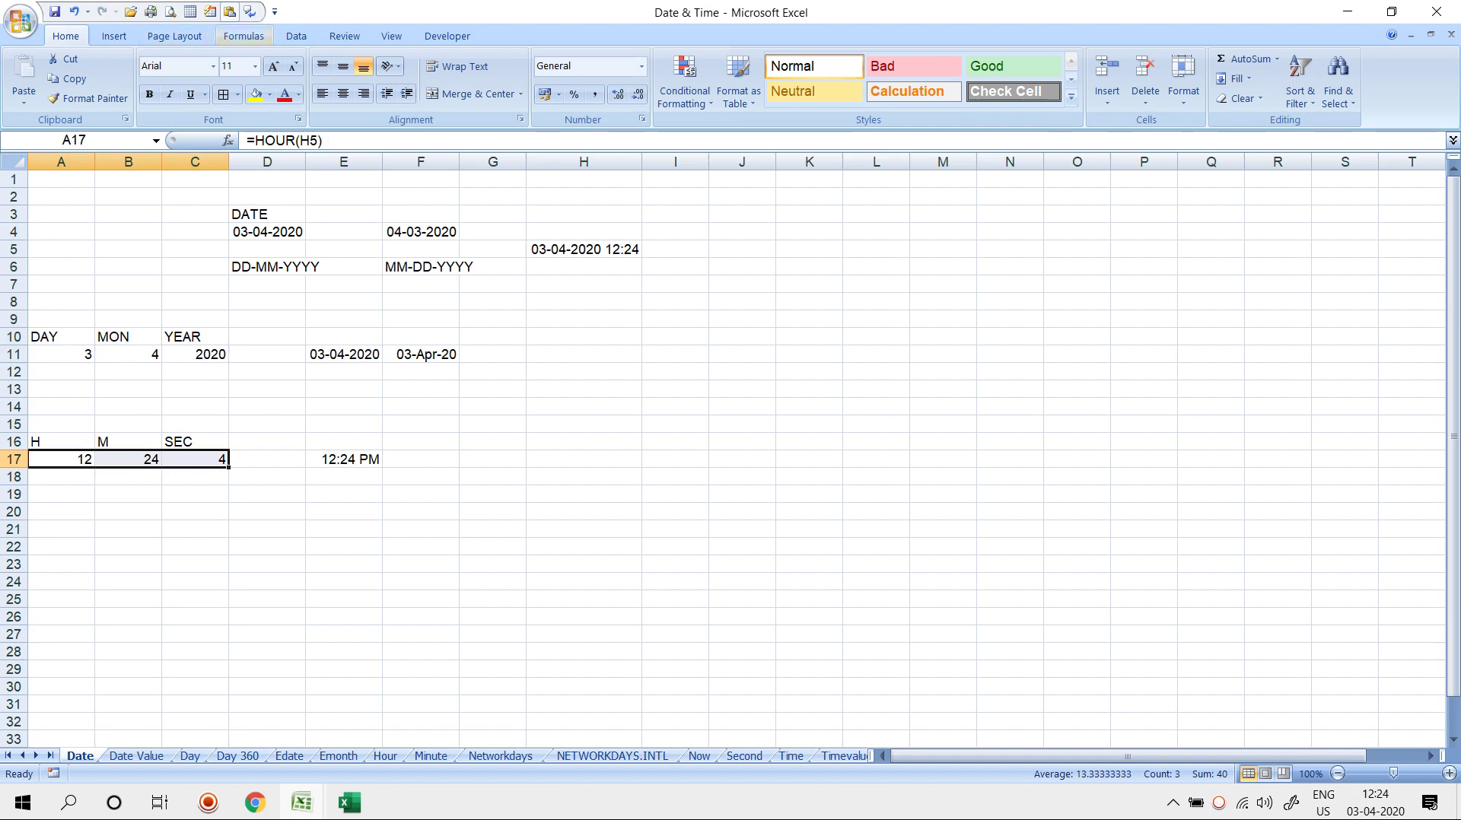
pyautogui.click(296, 35)
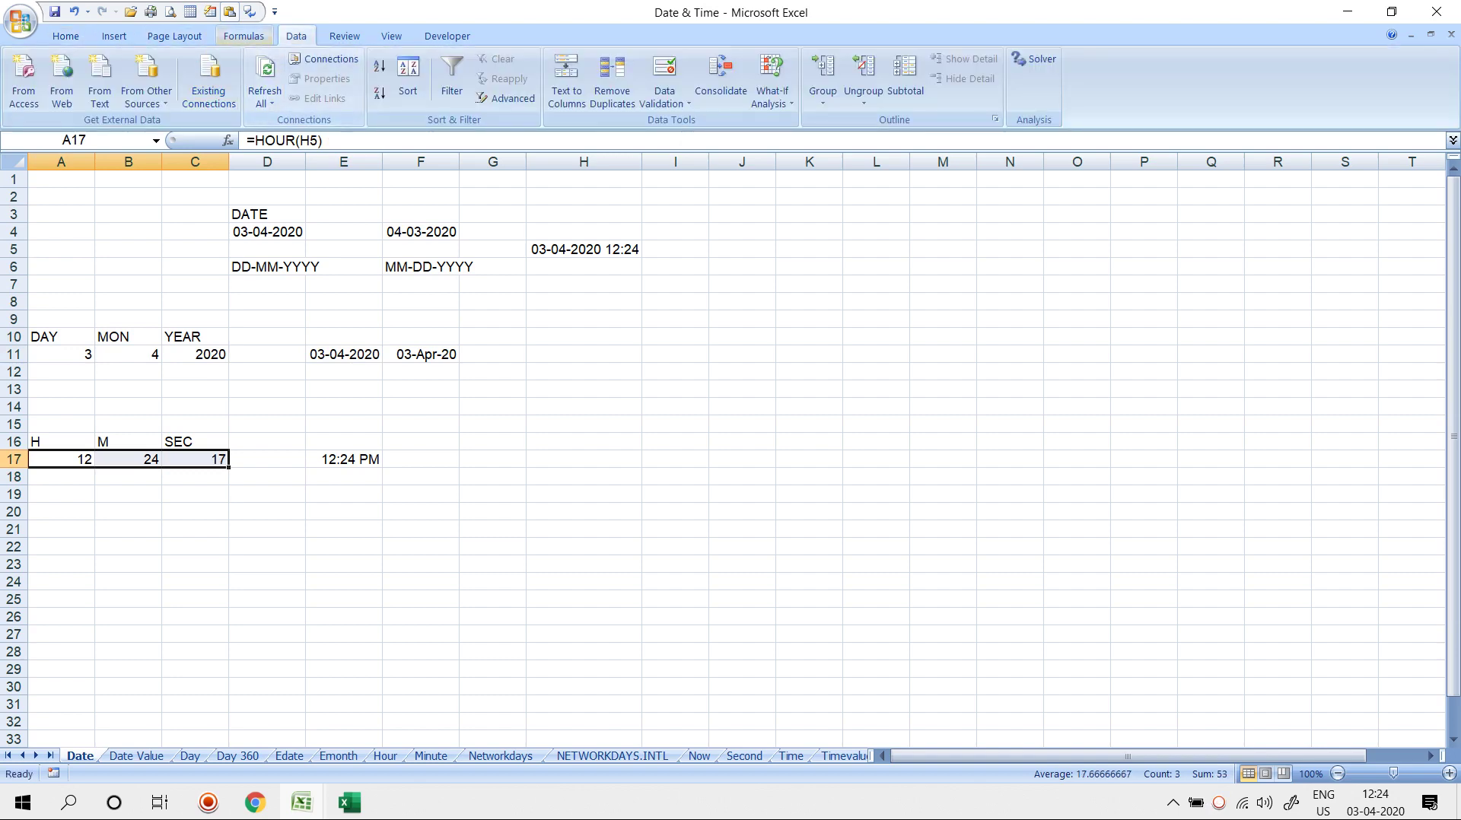
pyautogui.click(243, 36)
pyautogui.click(271, 83)
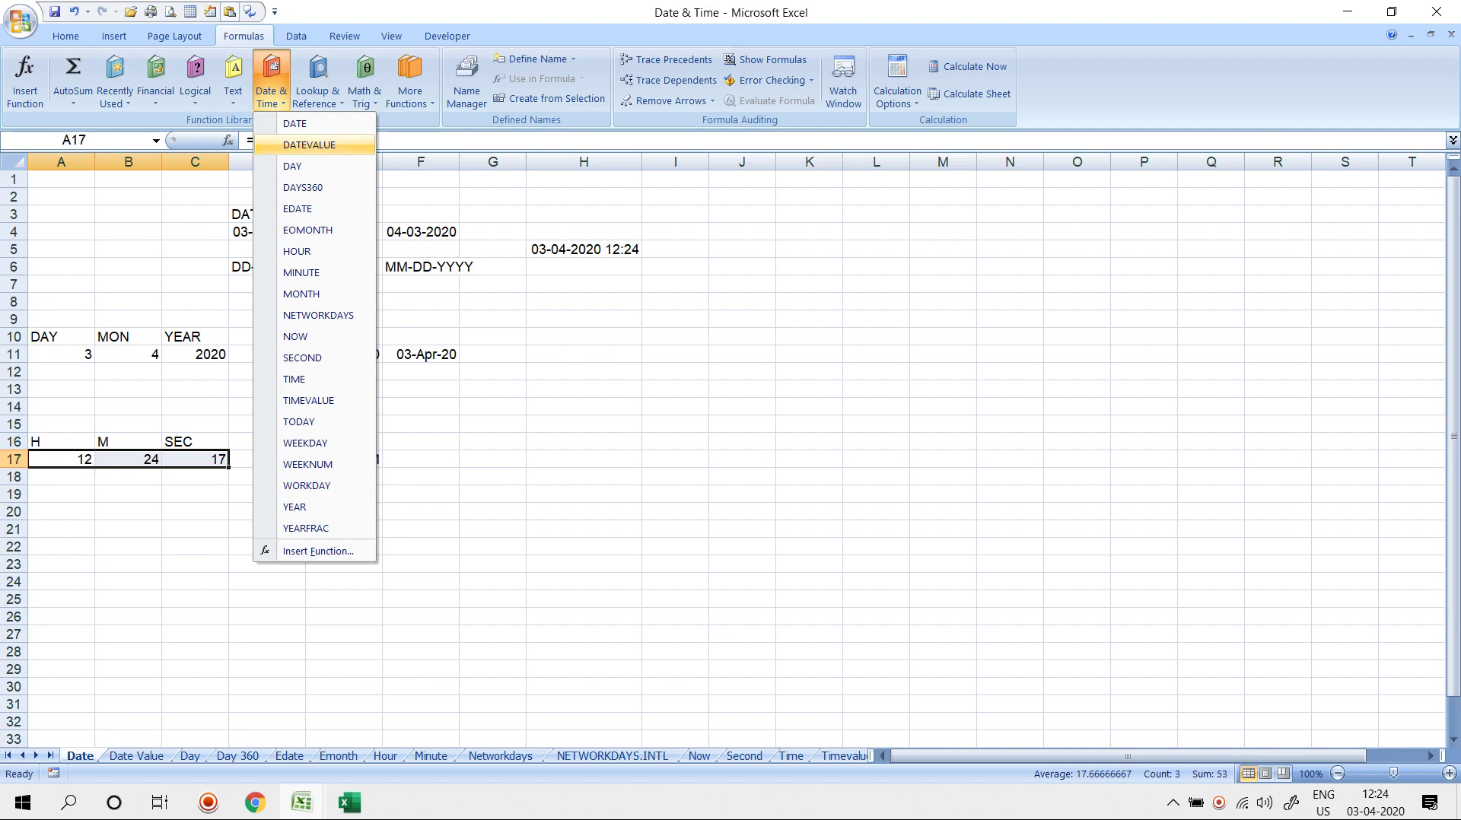
pyautogui.press('Escape')
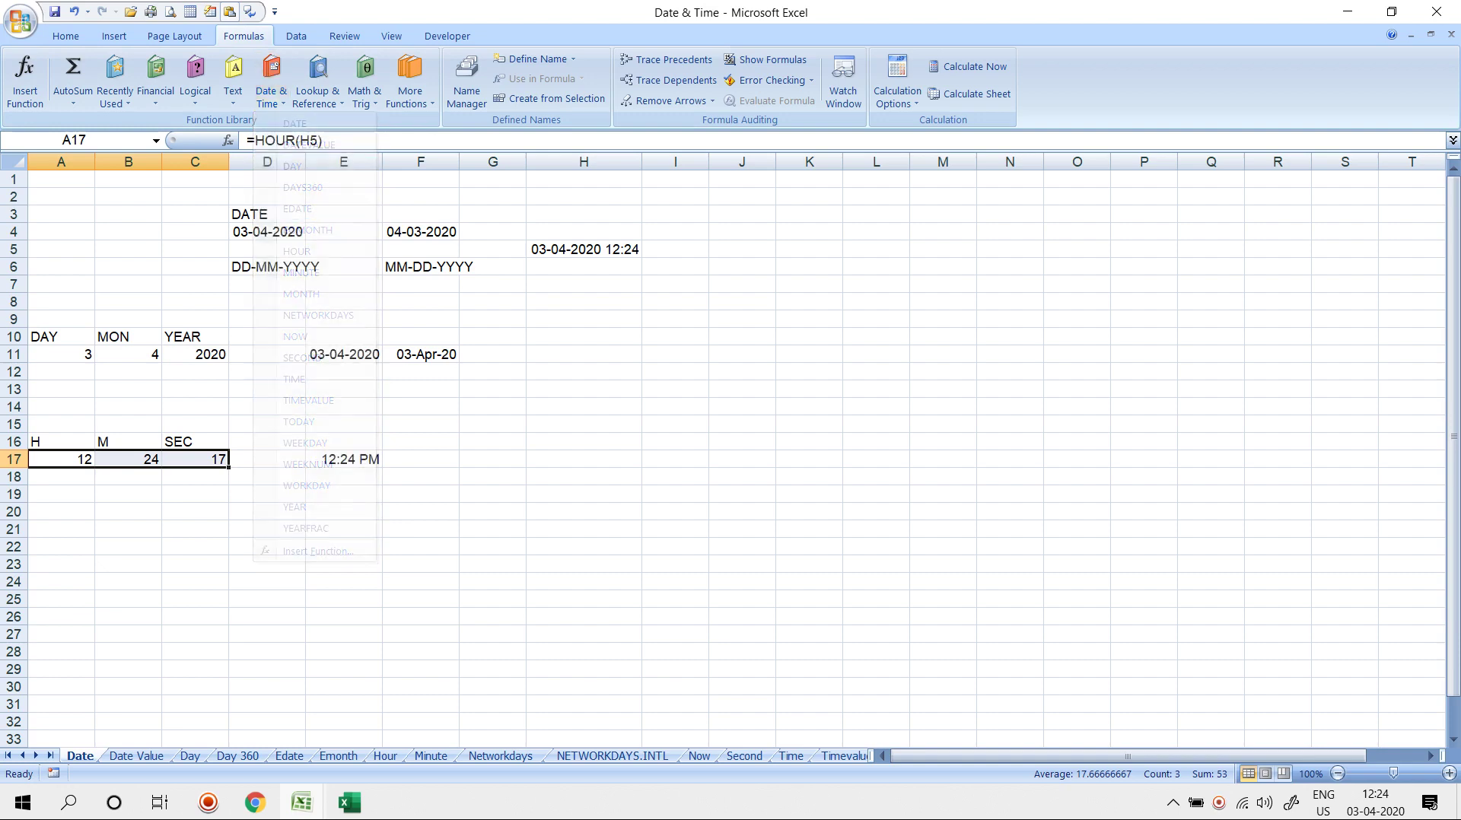
# Enter the date 03-04-2020 as text in cell C4 of the Date Value sheet
pyautogui.hotkey('ctrl', 'pagedown')
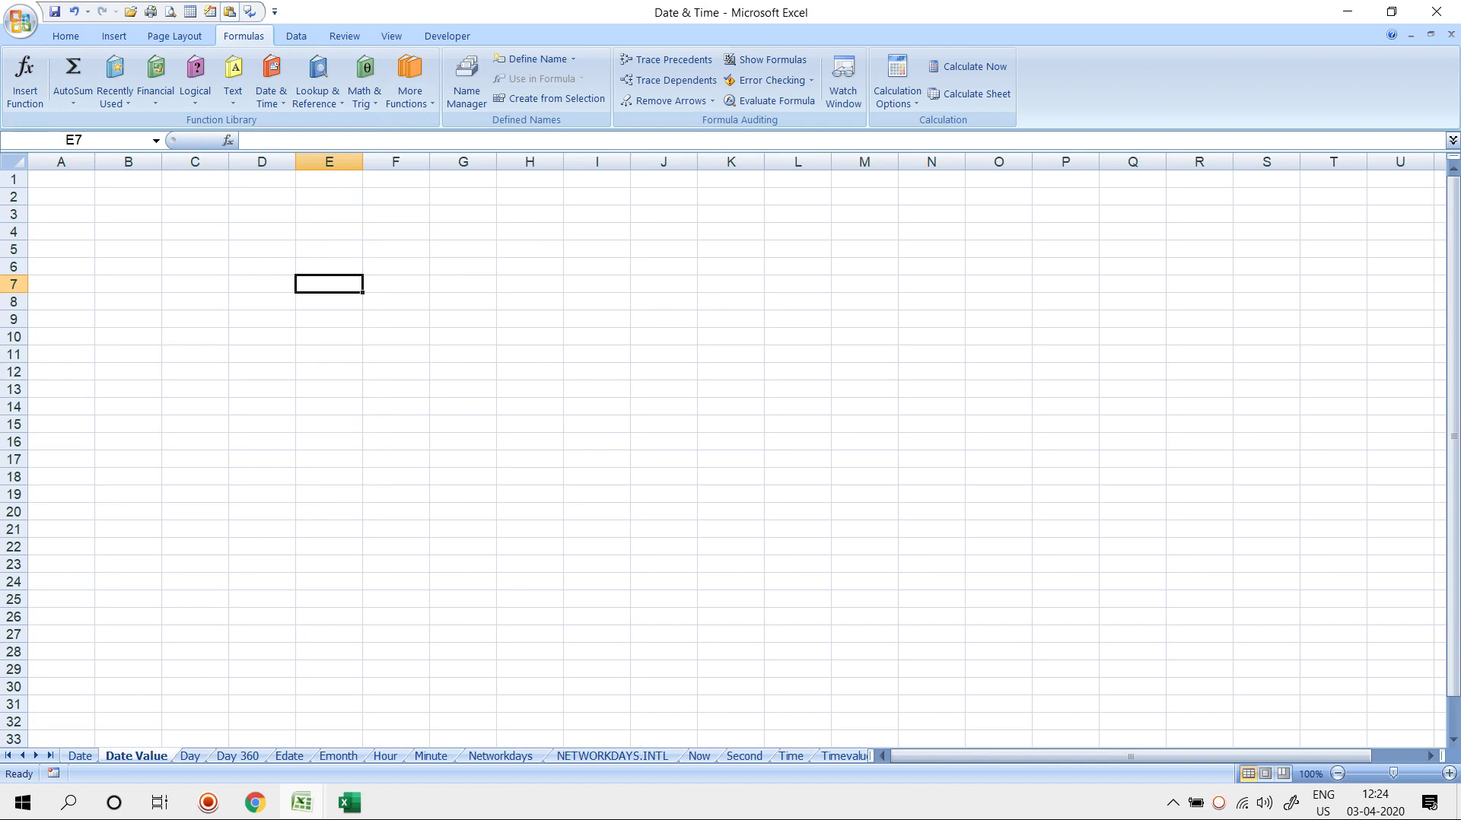
pyautogui.click(195, 231)
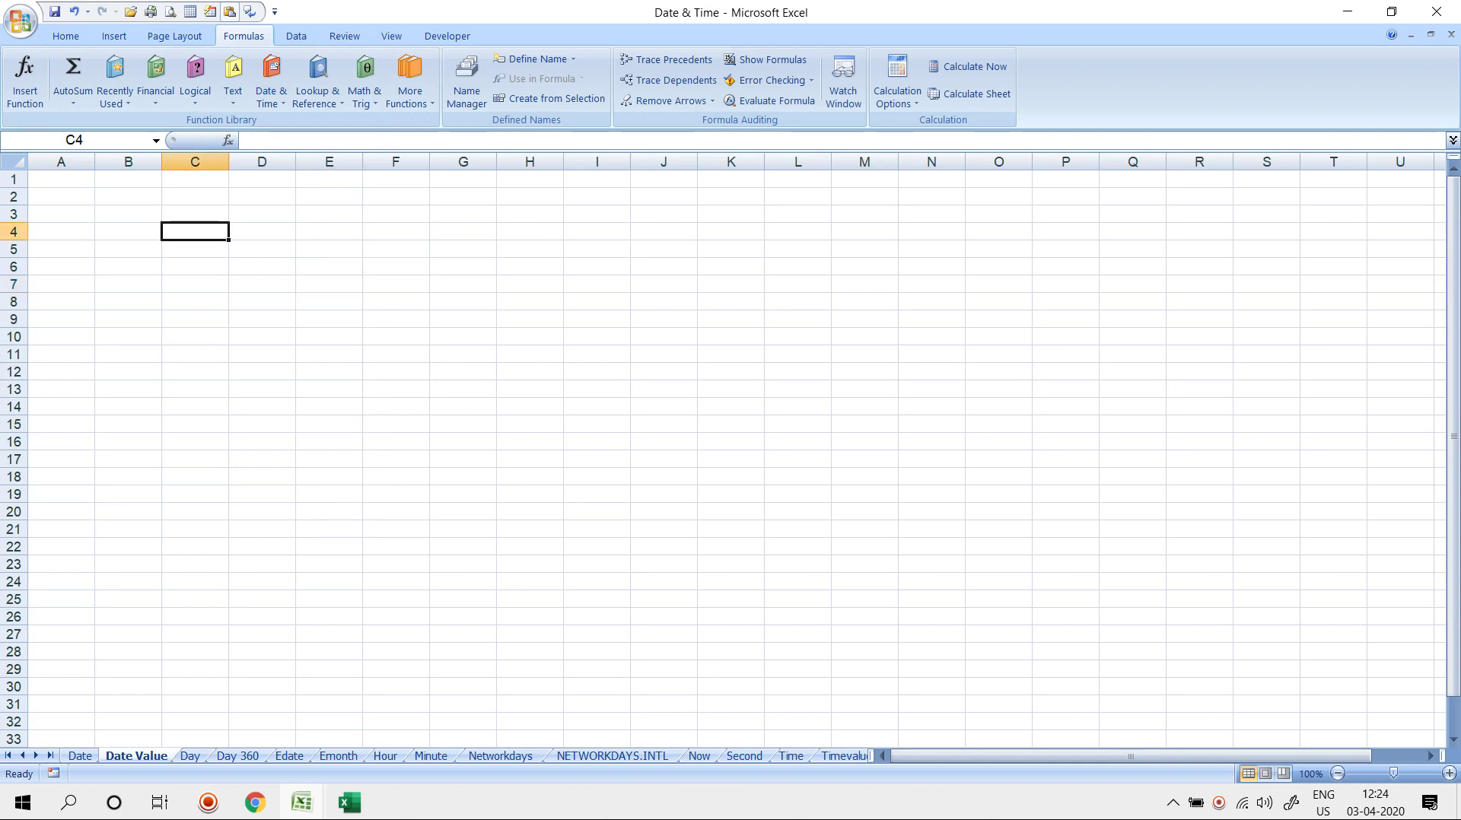
pyautogui.write("'")
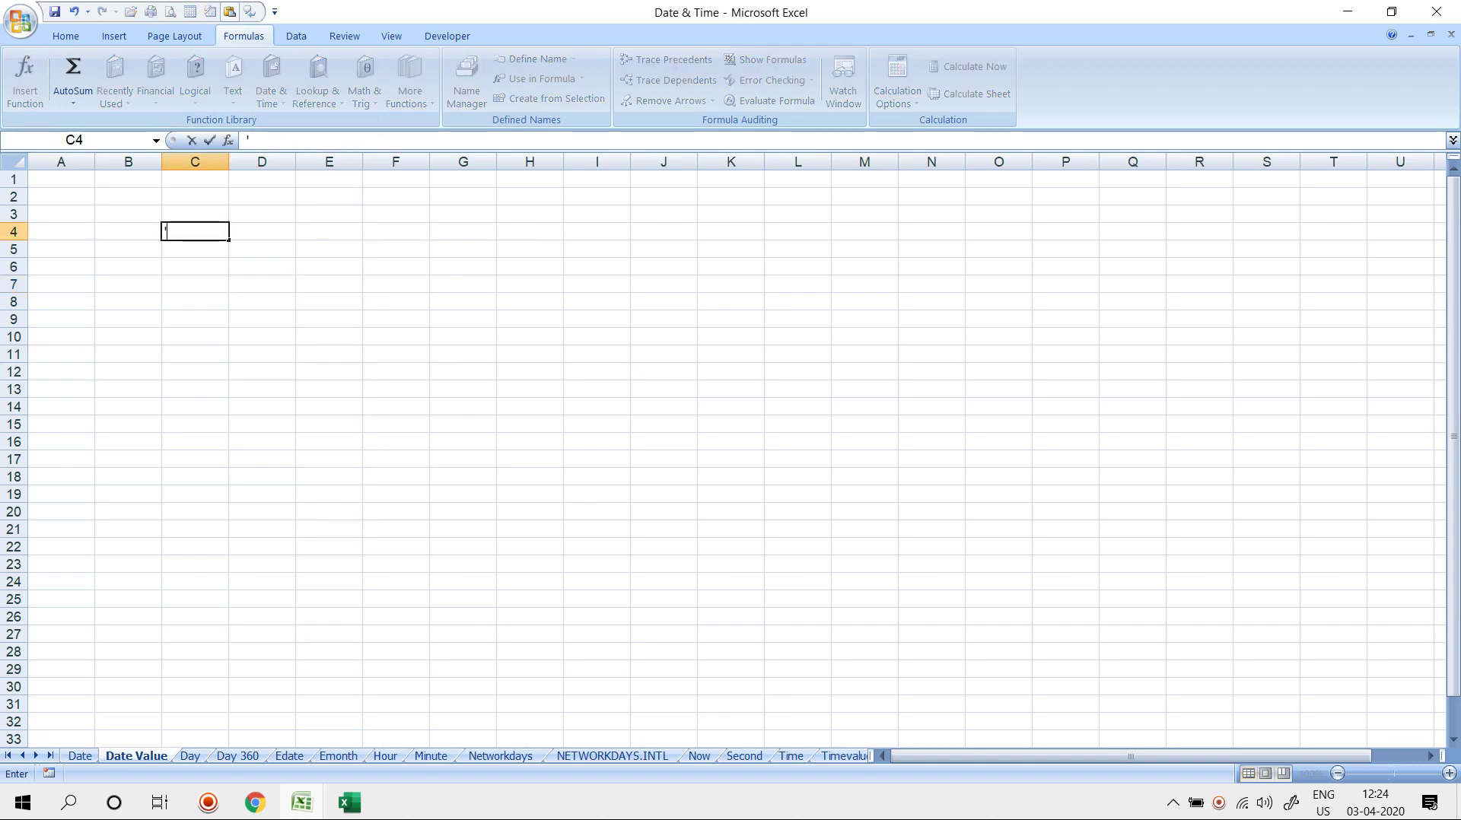
pyautogui.write('03-04-2020')
pyautogui.press('Return')
# Convert the text date in C4 to a date value in E4 with =DATEVALUE(C4) and format the result as a date
pyautogui.press('Up')
pyautogui.press('Right')
pyautogui.press('Right')
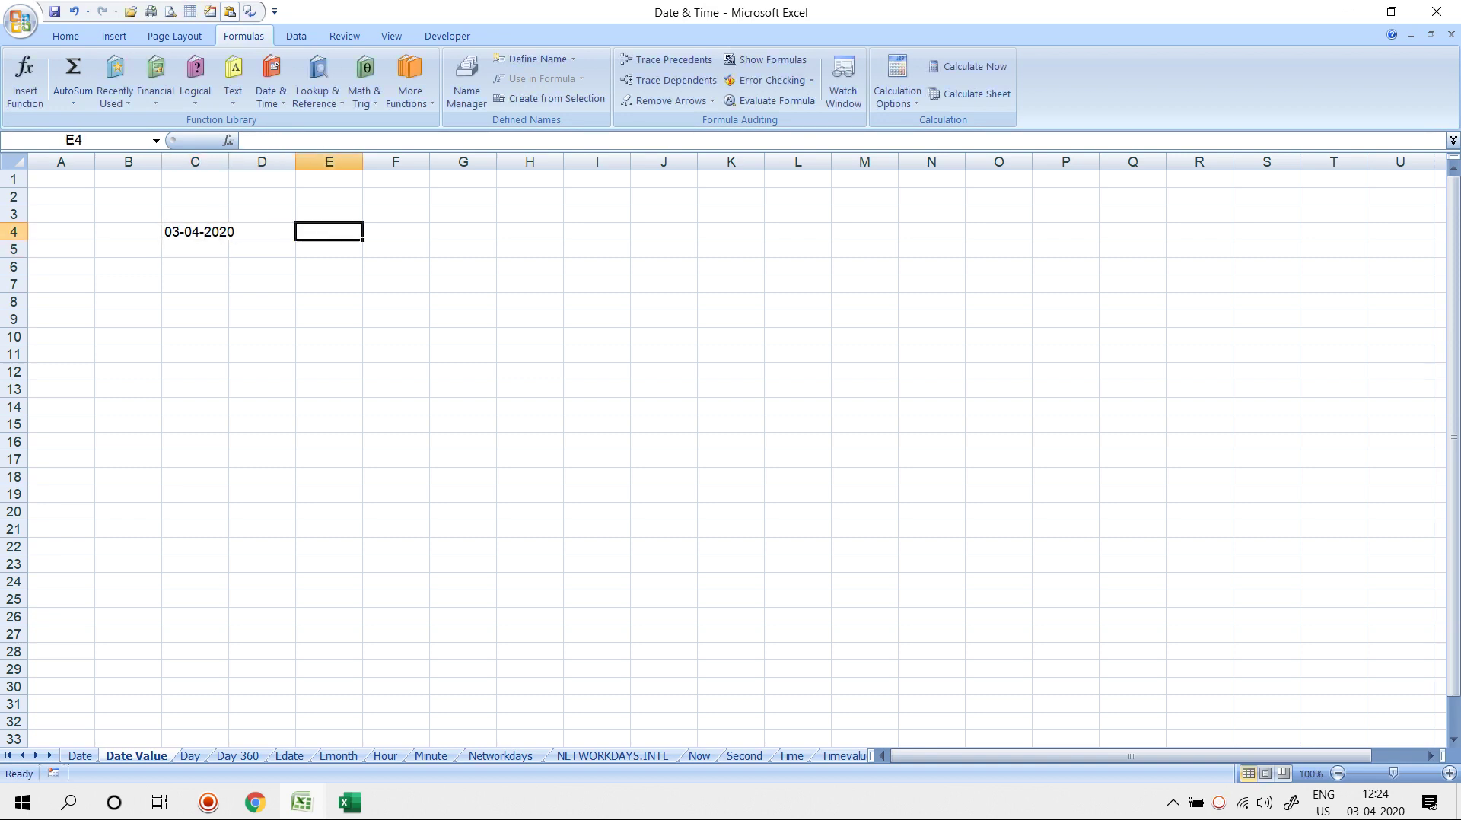
pyautogui.write('=DAT')
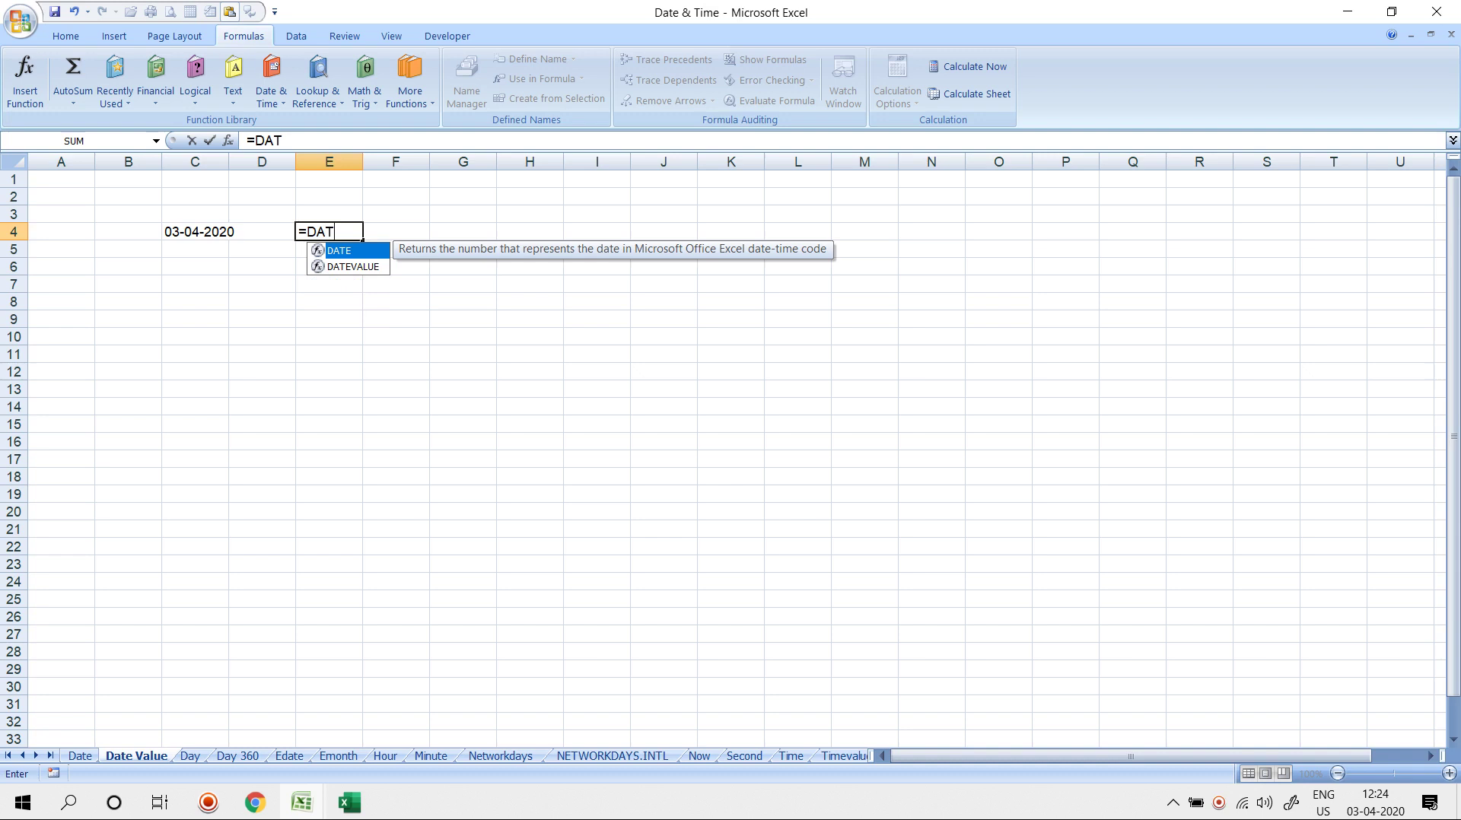
pyautogui.press('Down')
pyautogui.press('Tab')
pyautogui.press('Left')
pyautogui.press('Left')
pyautogui.press('Return')
pyautogui.press('Up')
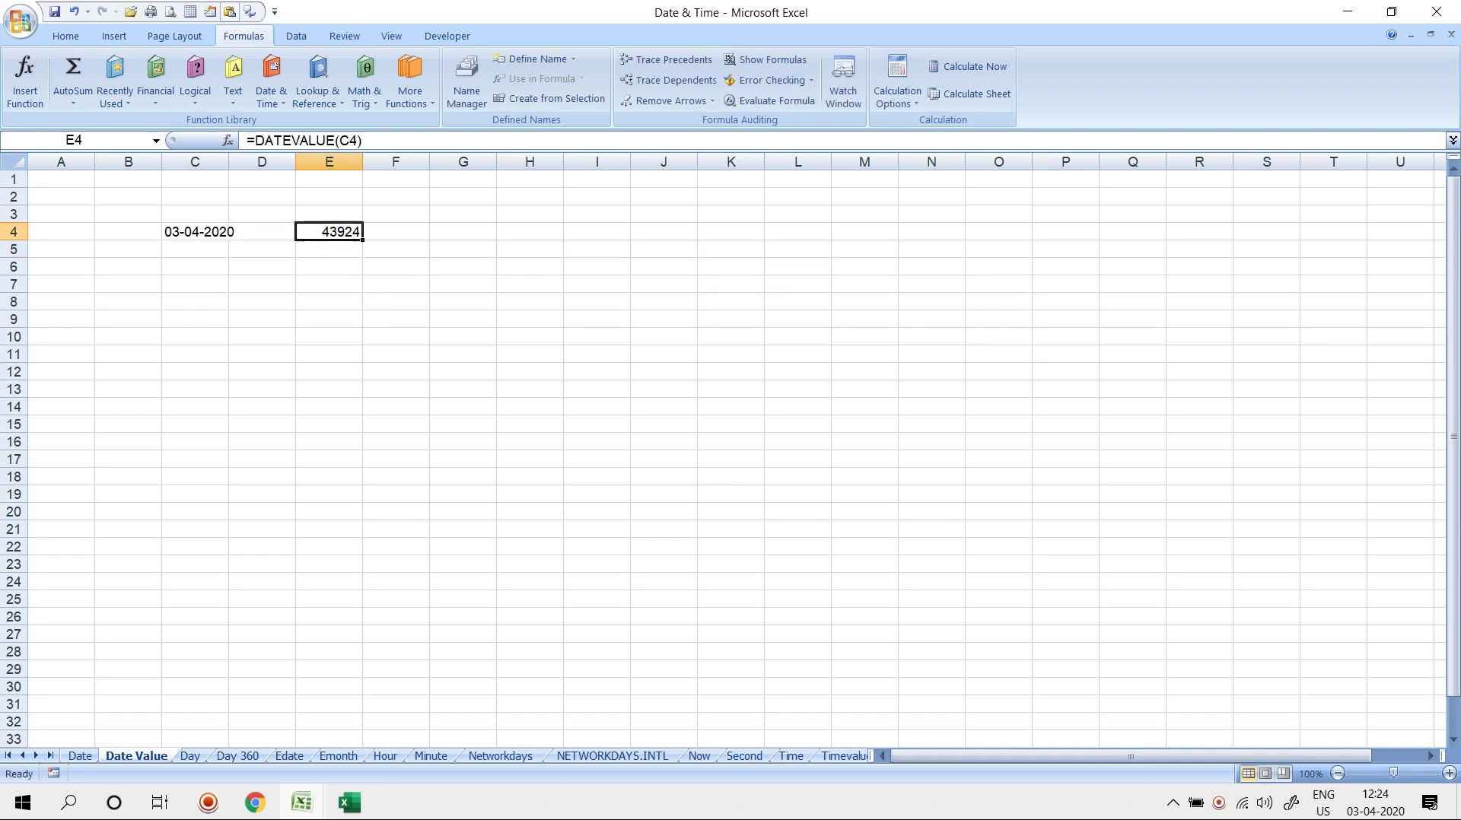
pyautogui.hotkey('ctrl', 'shift', '3')
# Enter the start date 01-04-2020 in cell B3 of the Day 360 sheet
pyautogui.hotkey('ctrl', 'pagedown')
pyautogui.hotkey('ctrl', 'pagedown')
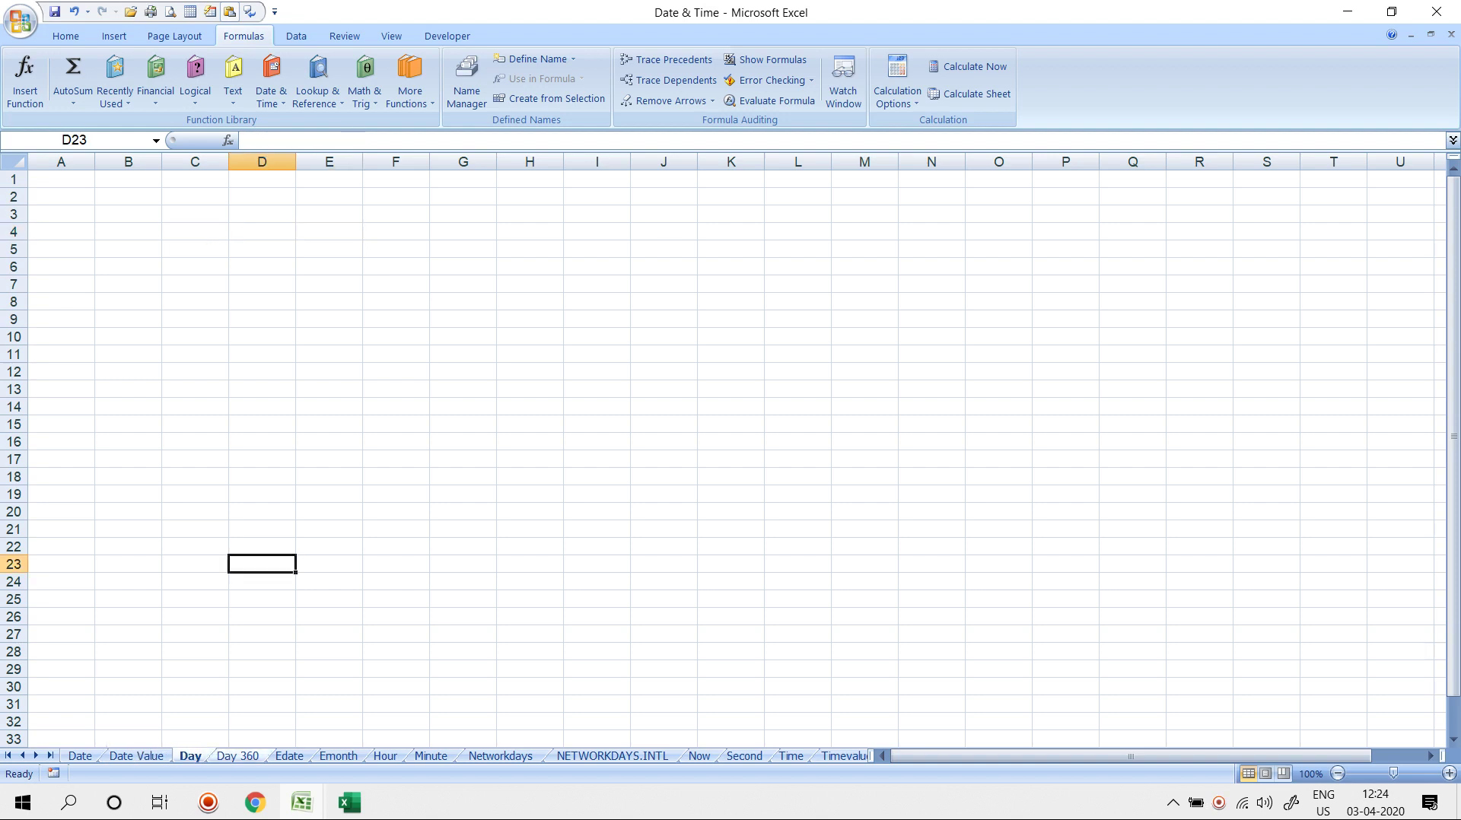
pyautogui.click(271, 83)
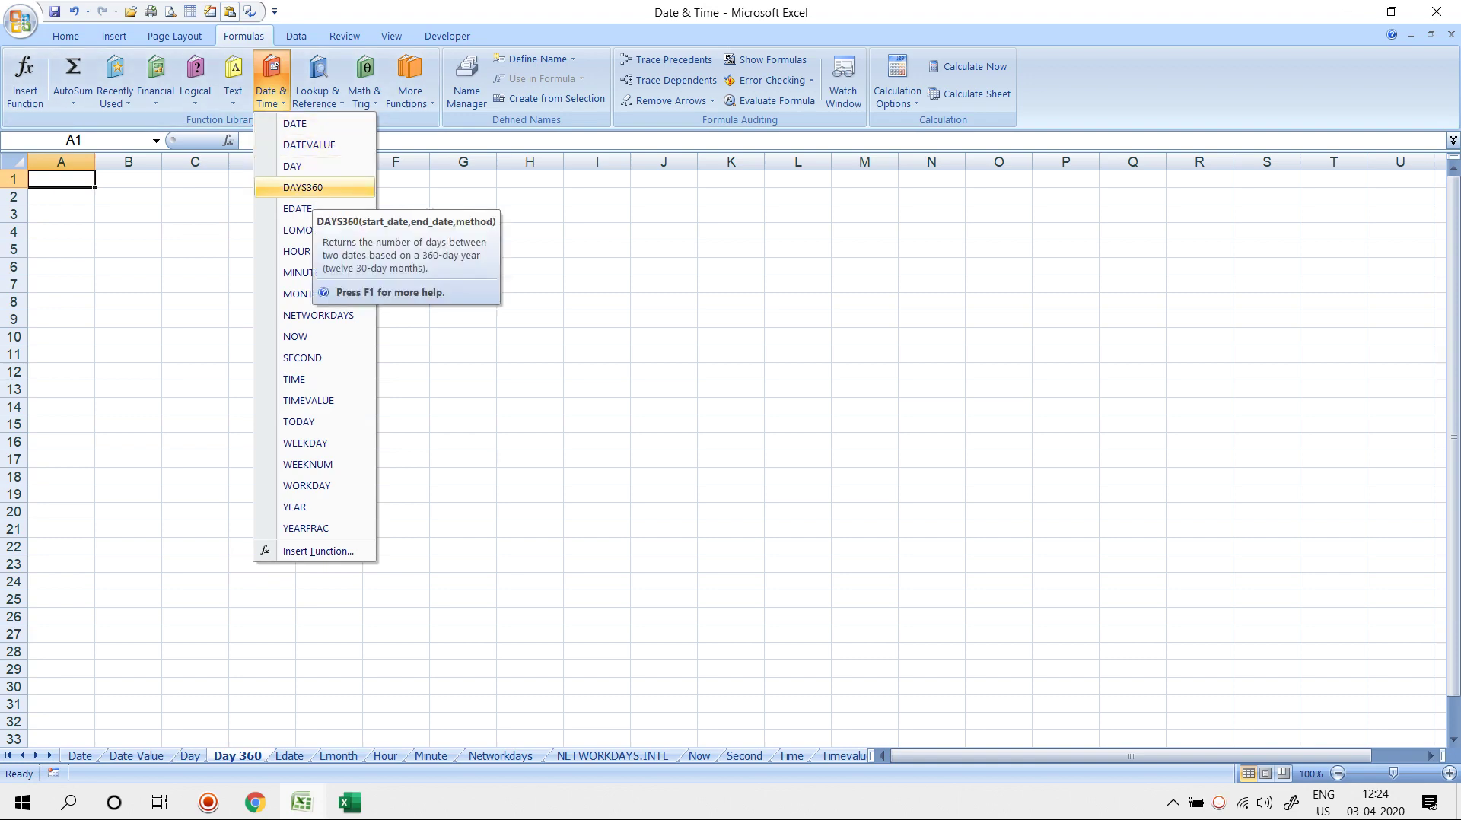
pyautogui.click(128, 214)
pyautogui.click(128, 214)
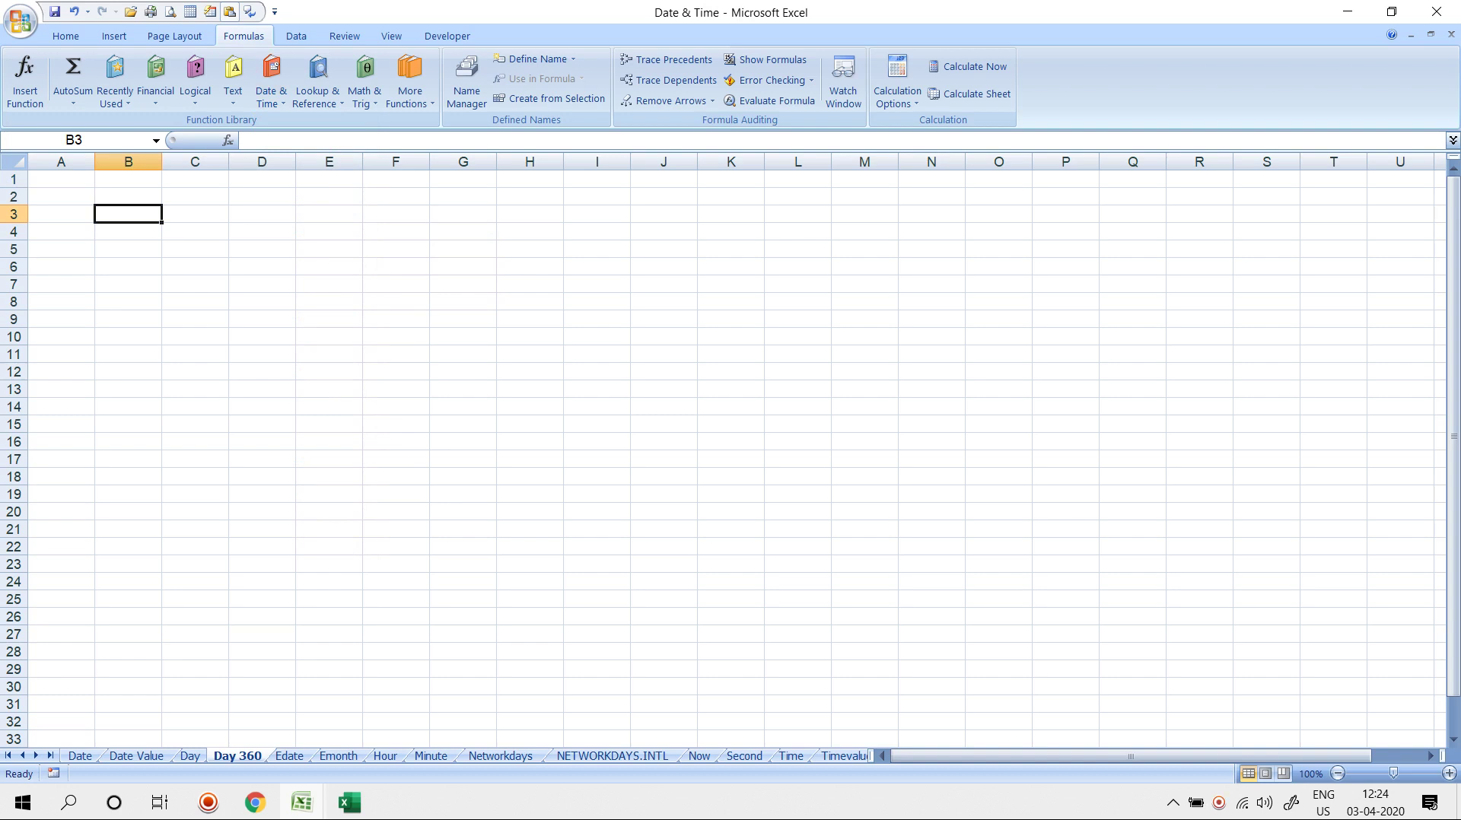
pyautogui.write('01-04-2020')
pyautogui.press('Return')
# Enter the end date 31-03-2021 in cell D3
pyautogui.press('Up')
pyautogui.press('Right')
pyautogui.press('Right')
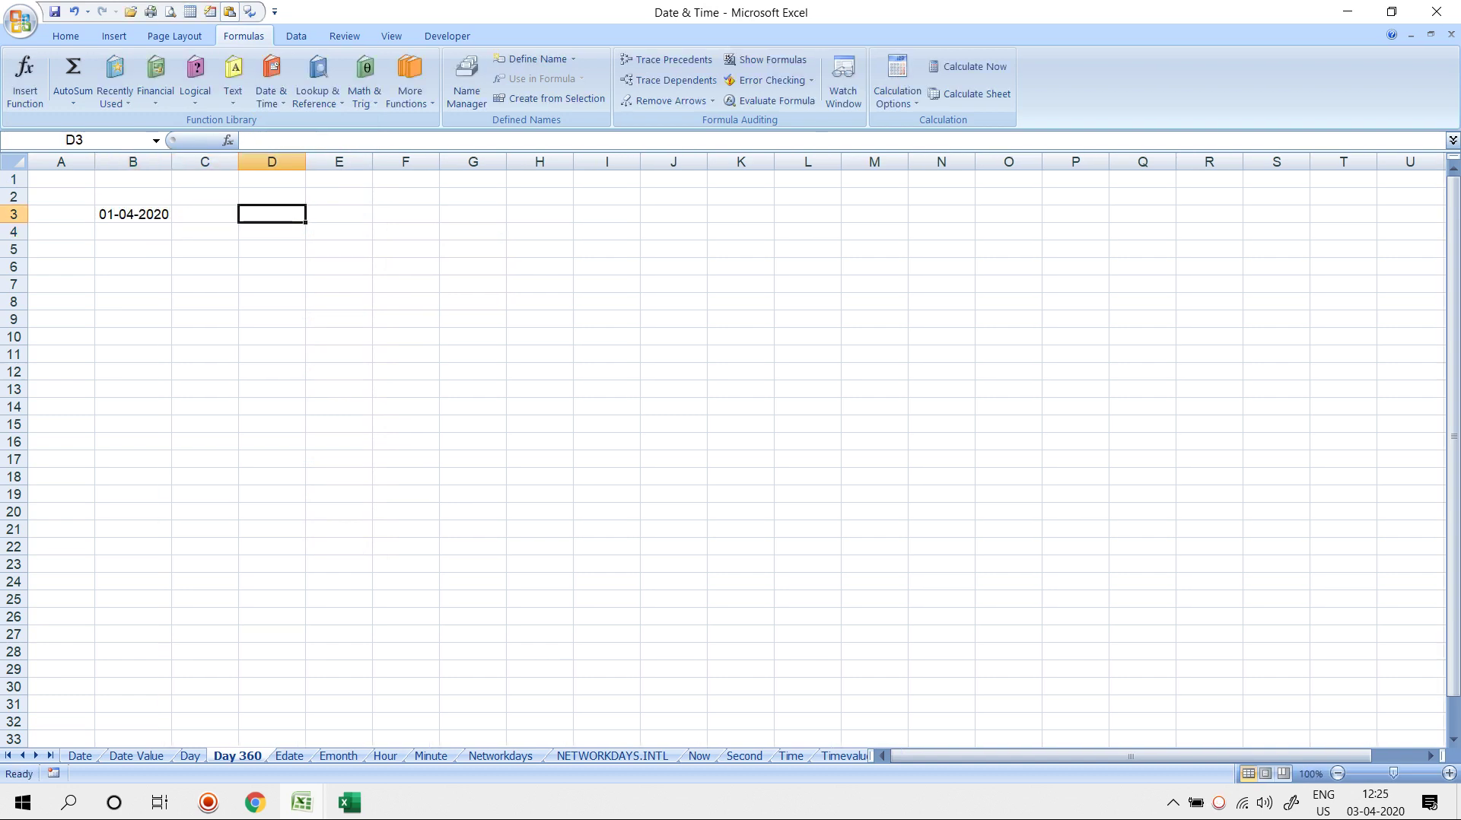
pyautogui.write('31-03-202')
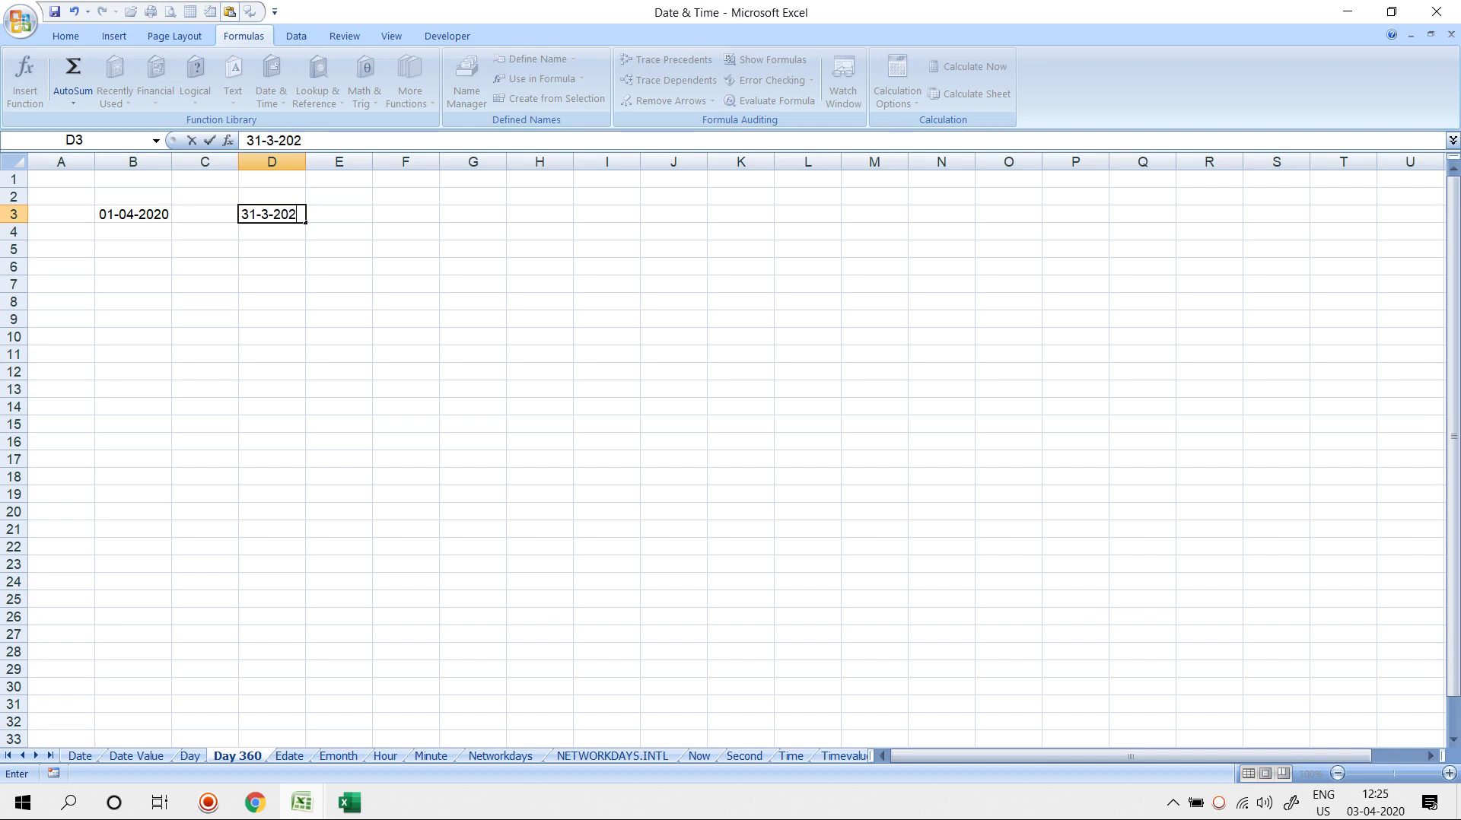
pyautogui.write('1')
pyautogui.press('Return')
# Calculate the plain difference between the two dates in cell E3 with =D3-B3
pyautogui.press('Up')
pyautogui.press('Right')
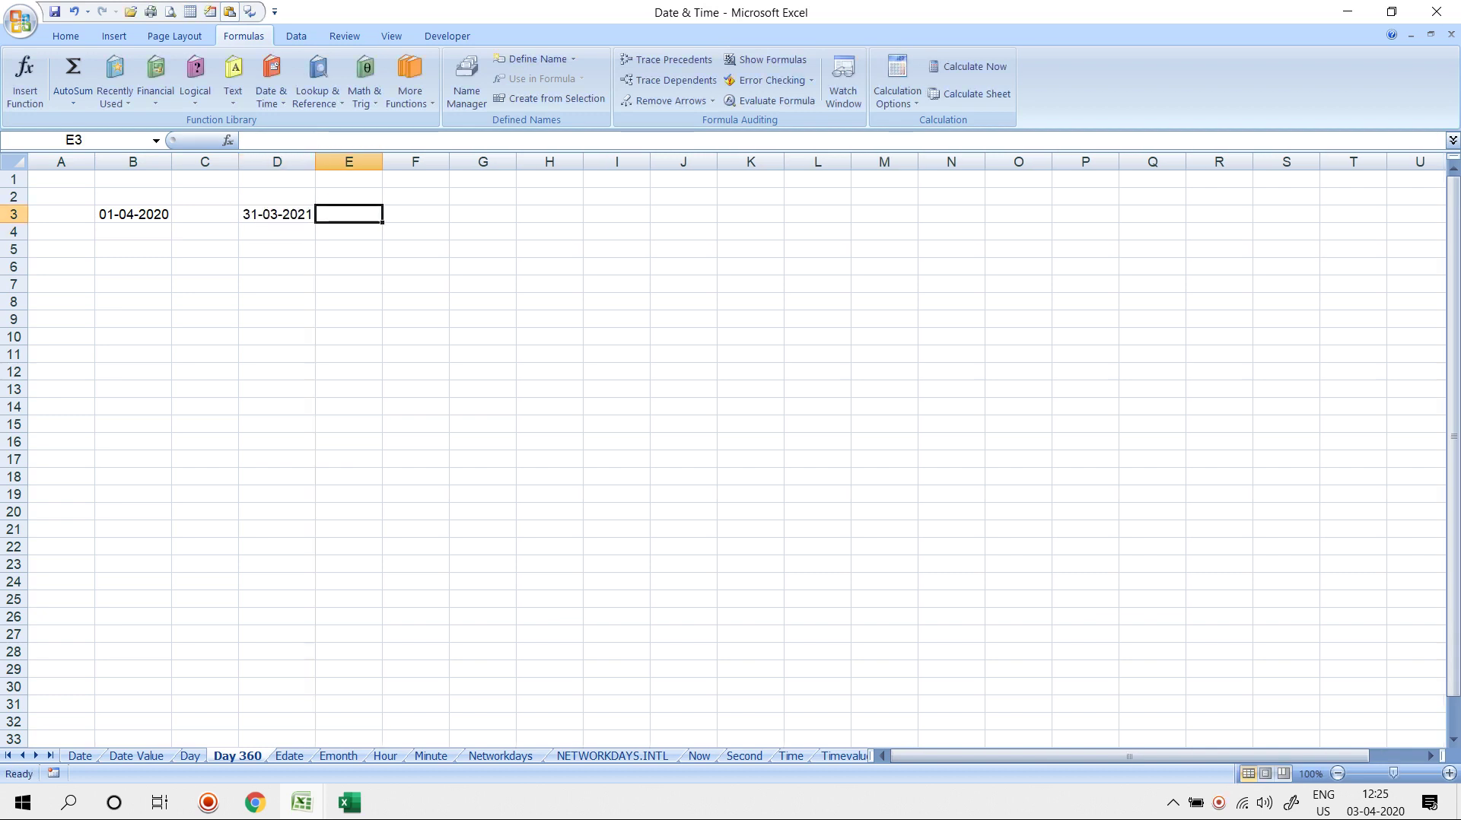
pyautogui.write('=')
pyautogui.press('Left')
pyautogui.write('-')
pyautogui.press('Left')
pyautogui.press('Left')
pyautogui.press('Left')
pyautogui.press('Return')
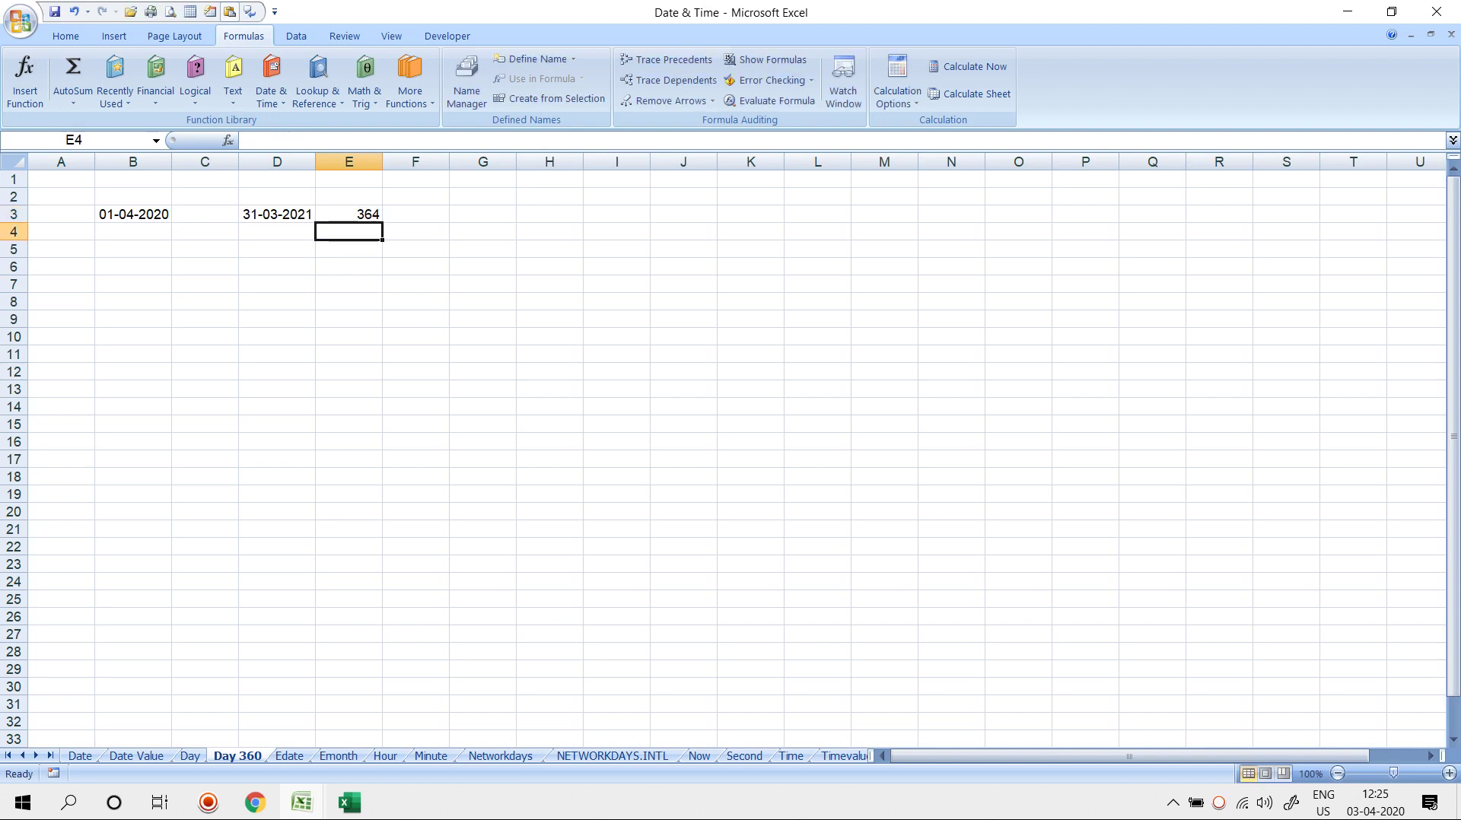
pyautogui.press('Up')
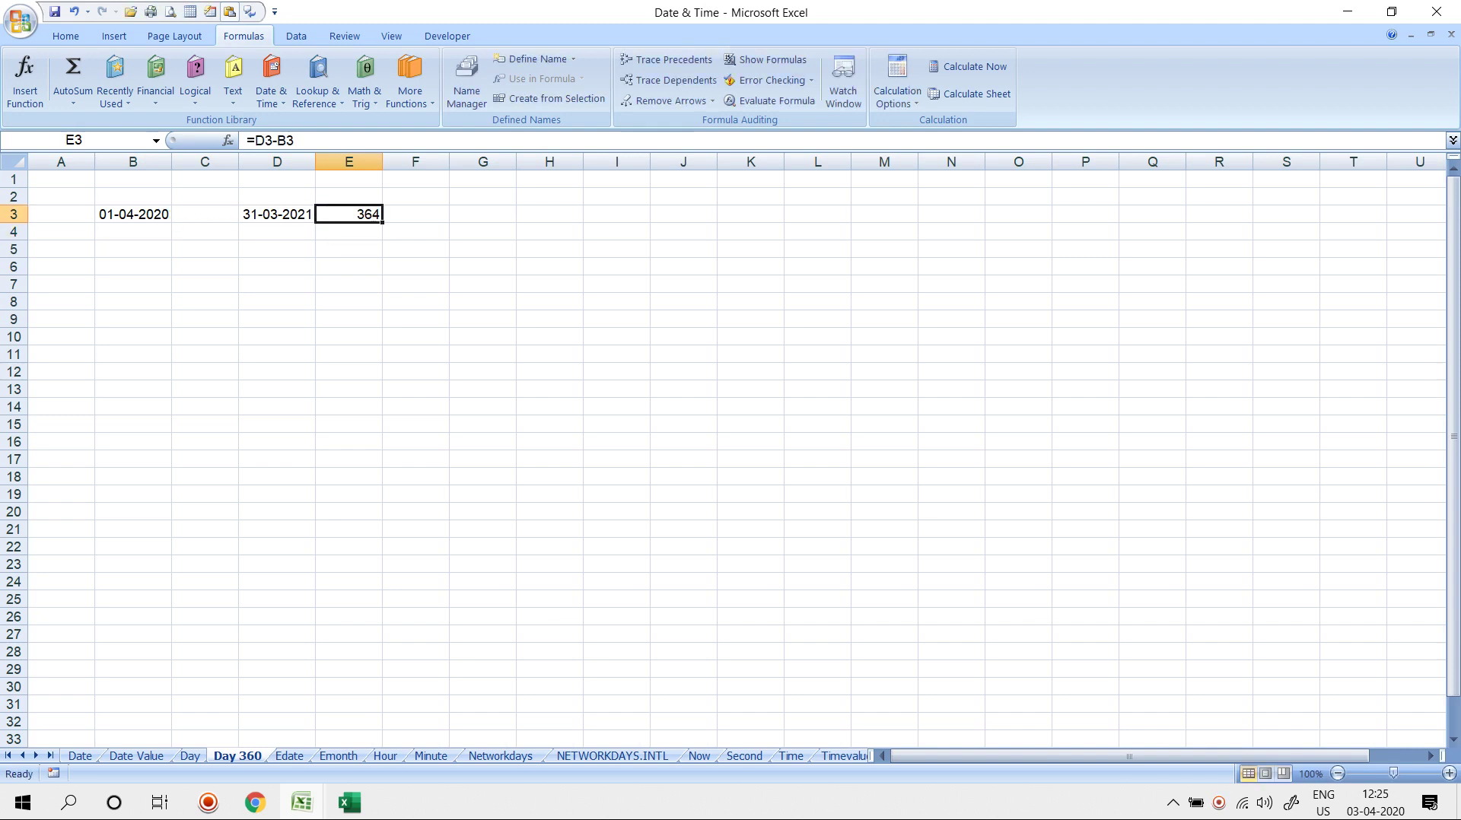
# Calculate the days between the two dates on a 360-day year in cell F3 with =DAYS360(B3,D3)
pyautogui.press('Right')
pyautogui.write('=')
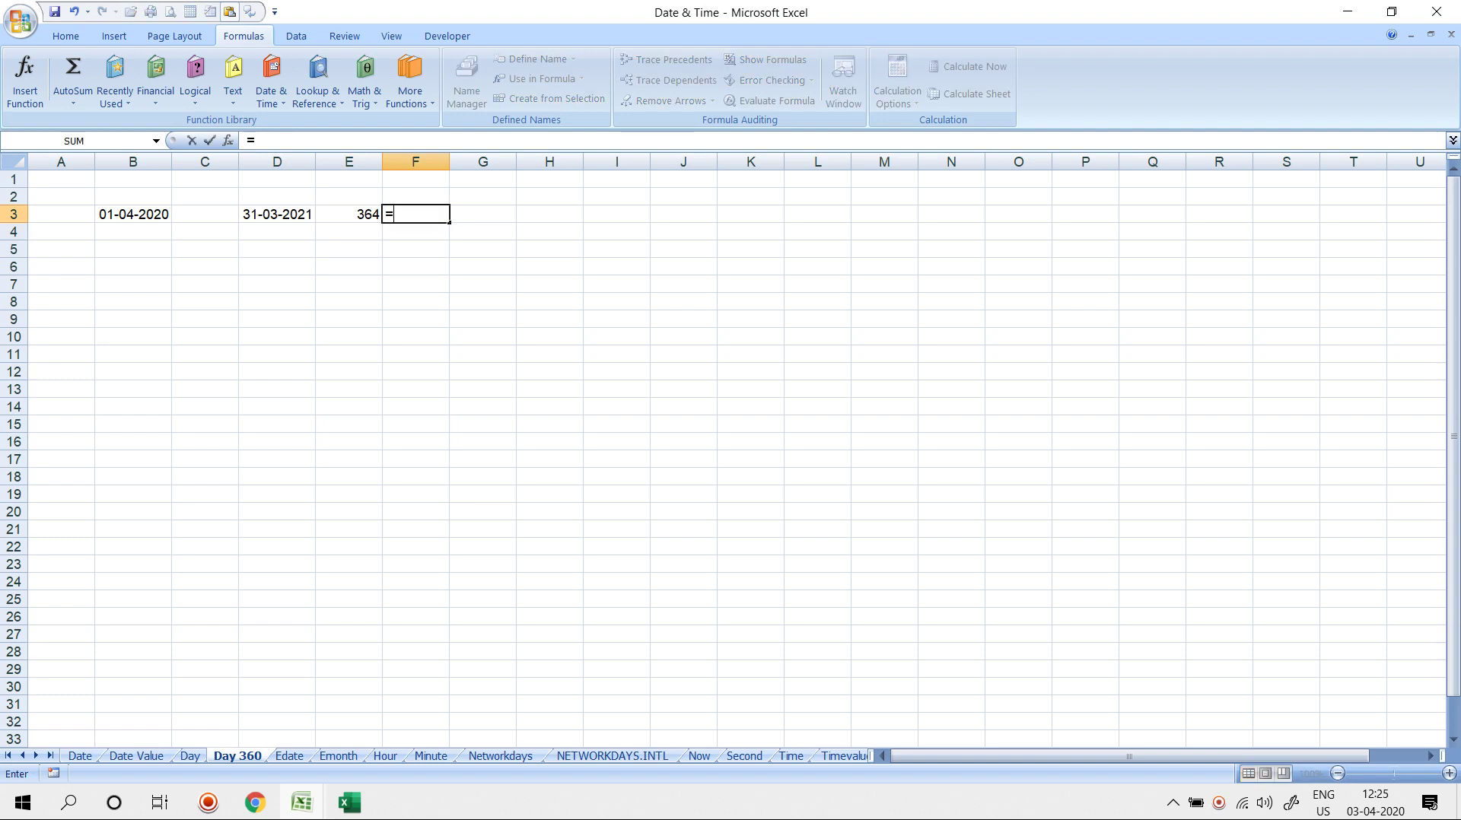
pyautogui.write('DAY')
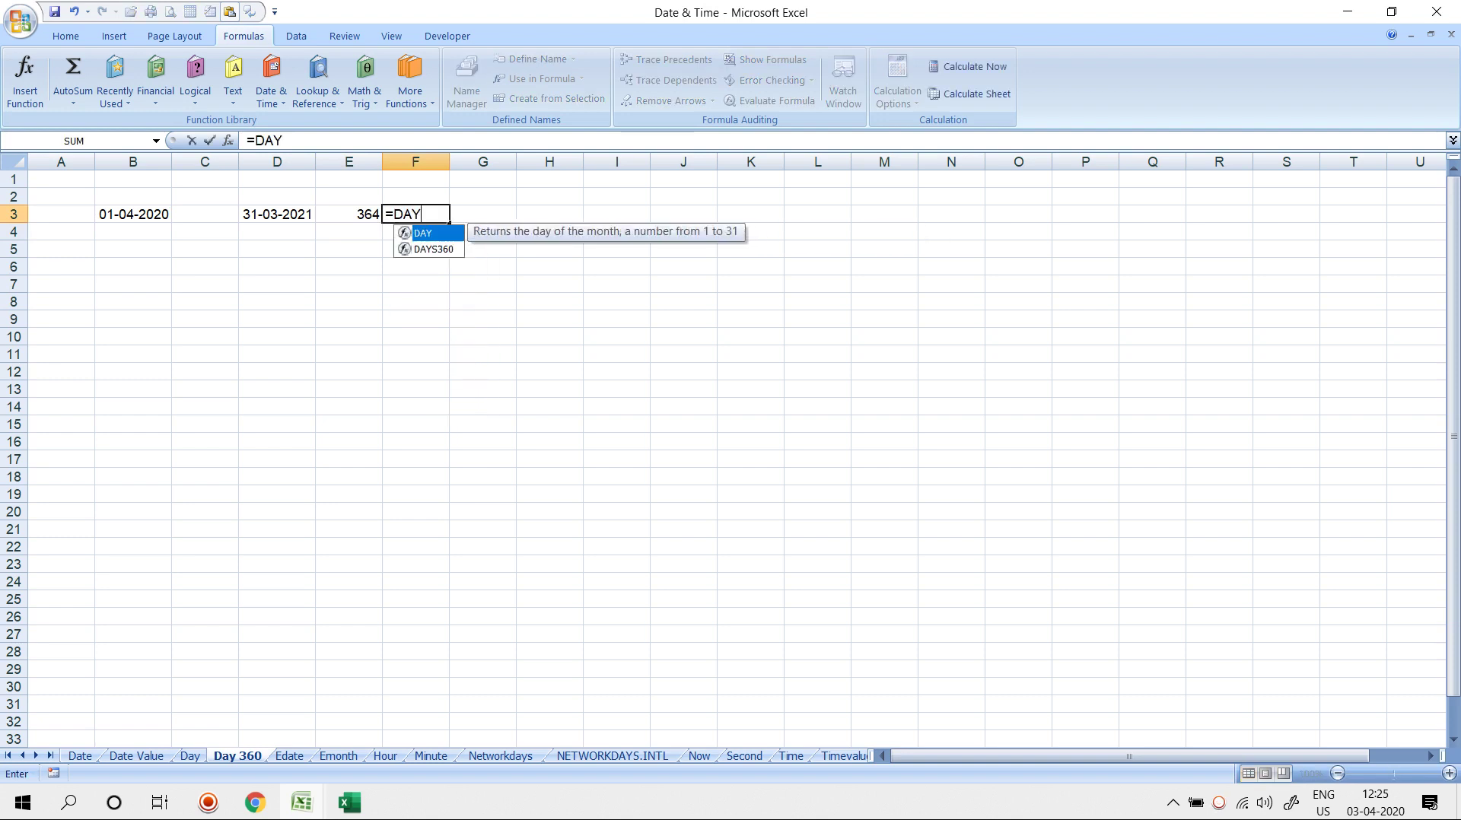
pyautogui.press('Down')
pyautogui.press('Tab')
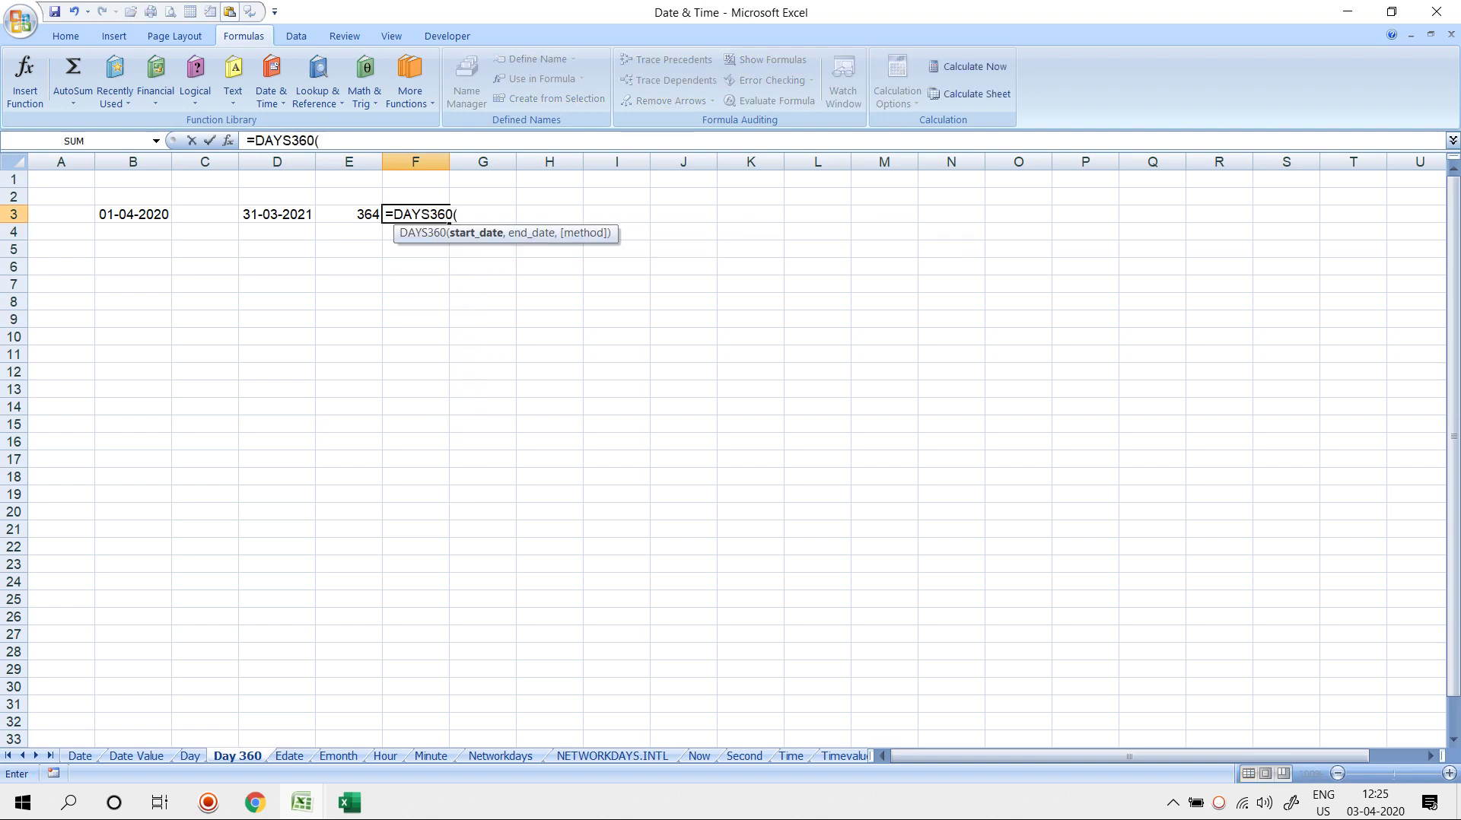
pyautogui.press('Left')
pyautogui.press('Left')
pyautogui.press('Left')
pyautogui.press('Left')
pyautogui.write(',')
pyautogui.press('Left')
pyautogui.press('Left')
pyautogui.press('Return')
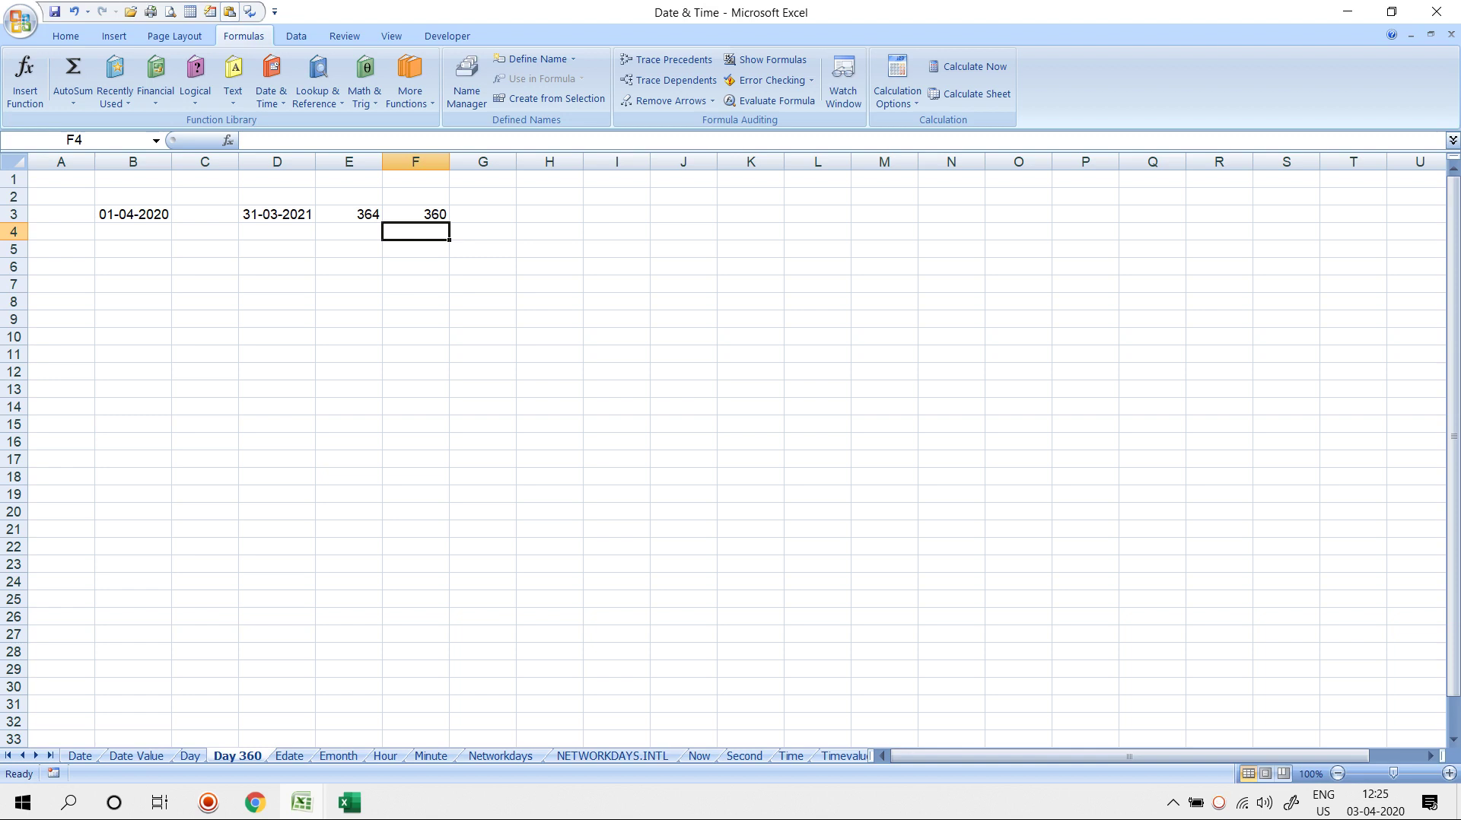
# Add the method argument 1 to the formula in F3, making it =DAYS360(B3,D3,1)
pyautogui.moveTo(133, 214); pyautogui.dragTo(277, 231)
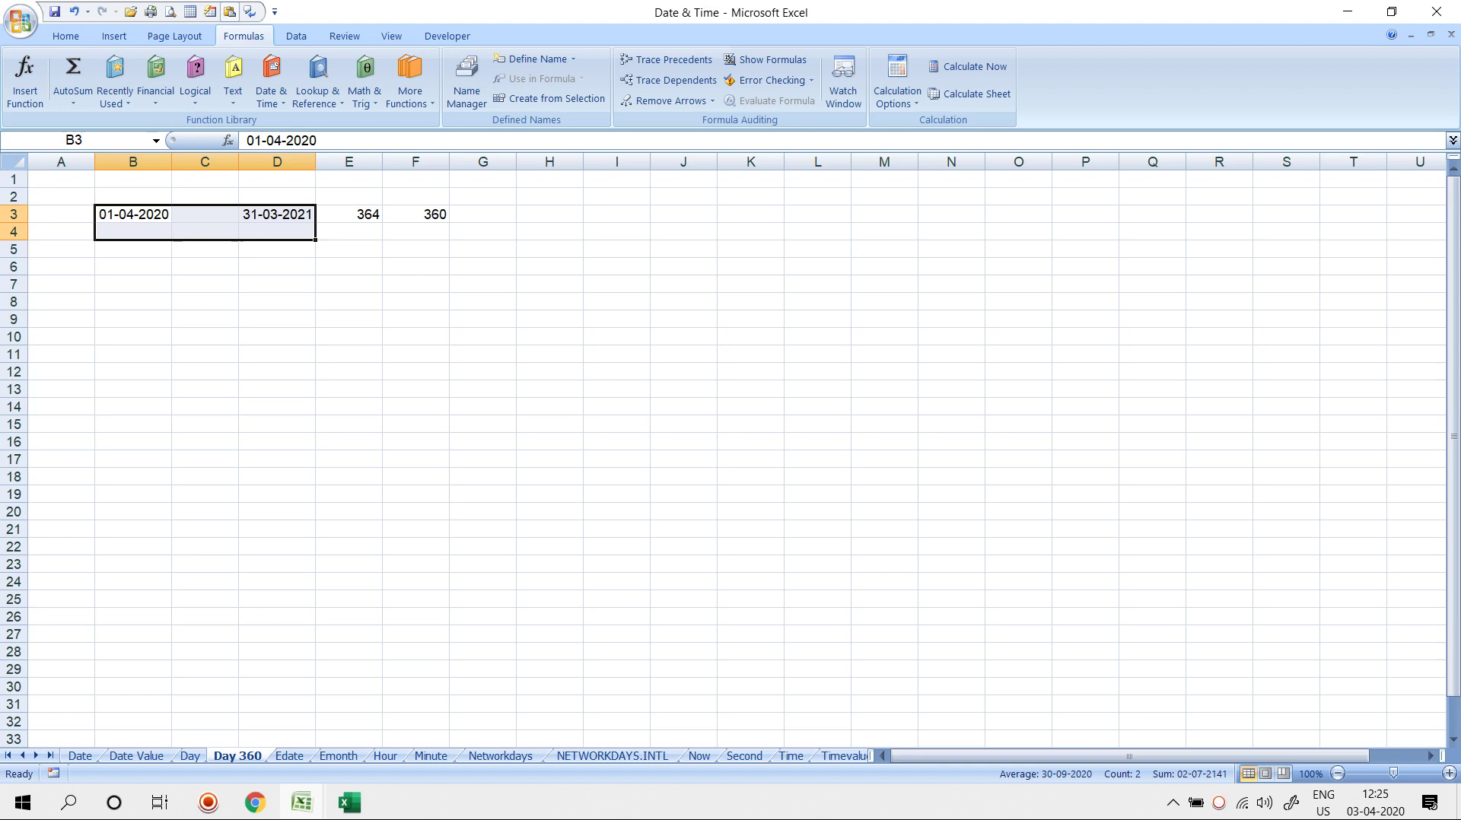
pyautogui.click(415, 215)
pyautogui.press('F2')
pyautogui.press('BackSpace')
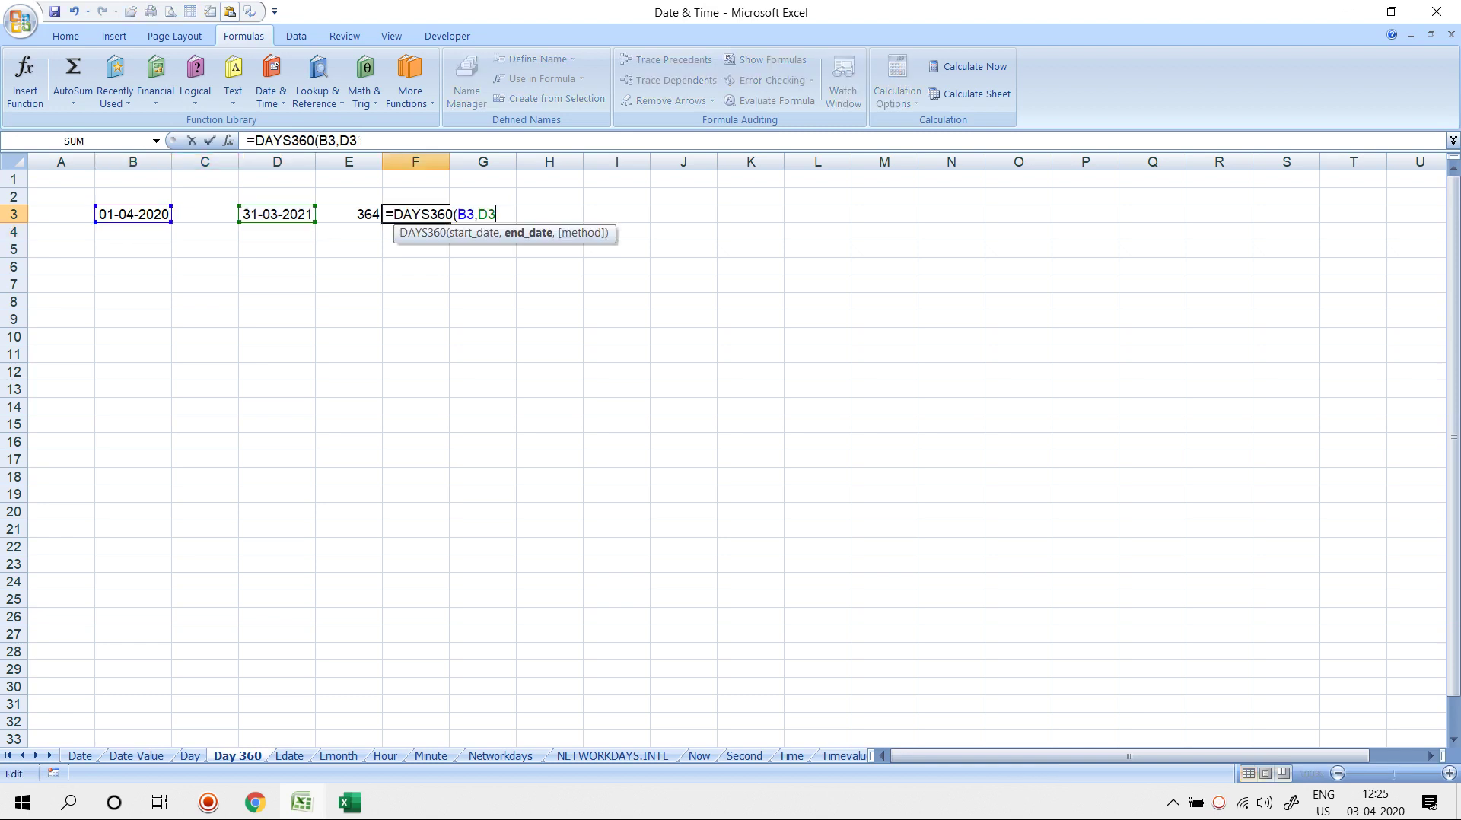
pyautogui.write(',1')
pyautogui.press('Return')
pyautogui.press('Up')
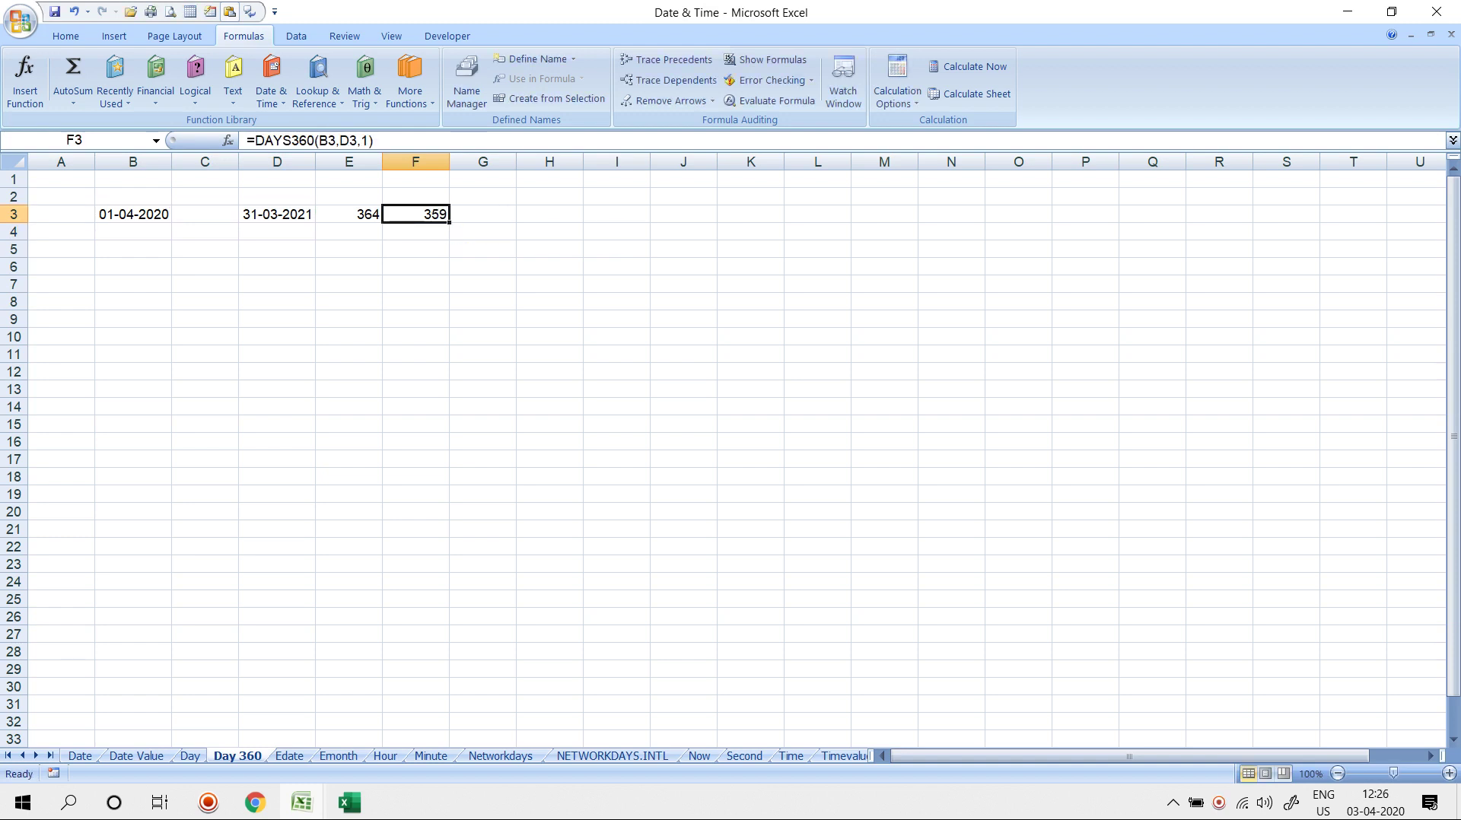
# Change the method argument of the DAYS360 formula in F3 to 2
pyautogui.press('F2')
pyautogui.press('BackSpace')
pyautogui.press('BackSpace')
pyautogui.write('2')
pyautogui.press('Return')
pyautogui.press('Up')
# Clear the method argument of the DAYS360 formula in F3, and set it to 0
pyautogui.press('F2')
pyautogui.press('BackSpace')
pyautogui.press('BackSpace')
pyautogui.press('Return')
pyautogui.press('Up')
pyautogui.press('F2')
pyautogui.press('BackSpace')
pyautogui.write('0')
pyautogui.press('Return')
pyautogui.press('Up')
# On the Edate sheet, enter the heading DATE in B4 and the date 03-04-2020 in B5
pyautogui.hotkey('ctrl', 'pagedown')
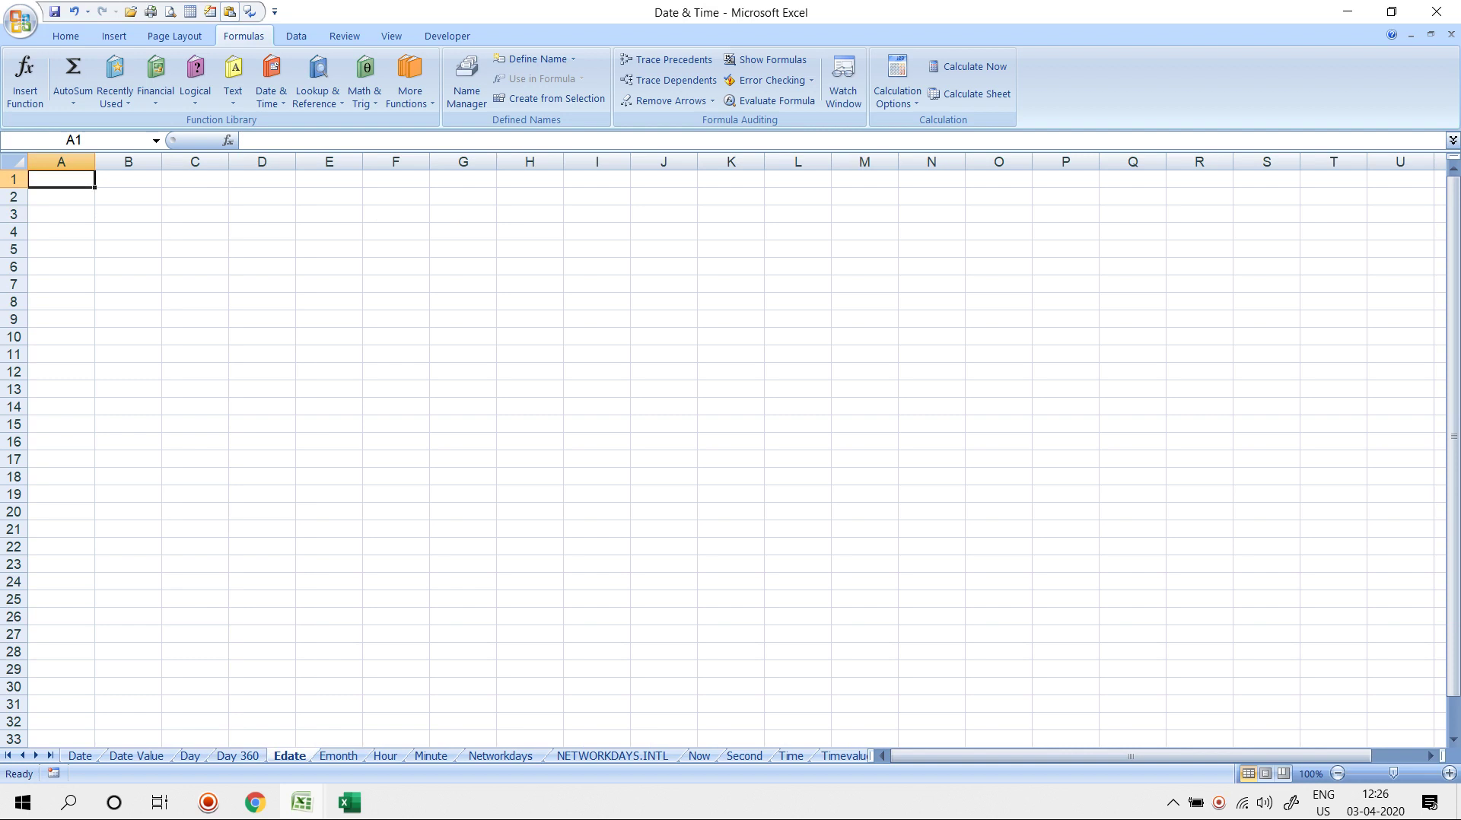
pyautogui.click(271, 80)
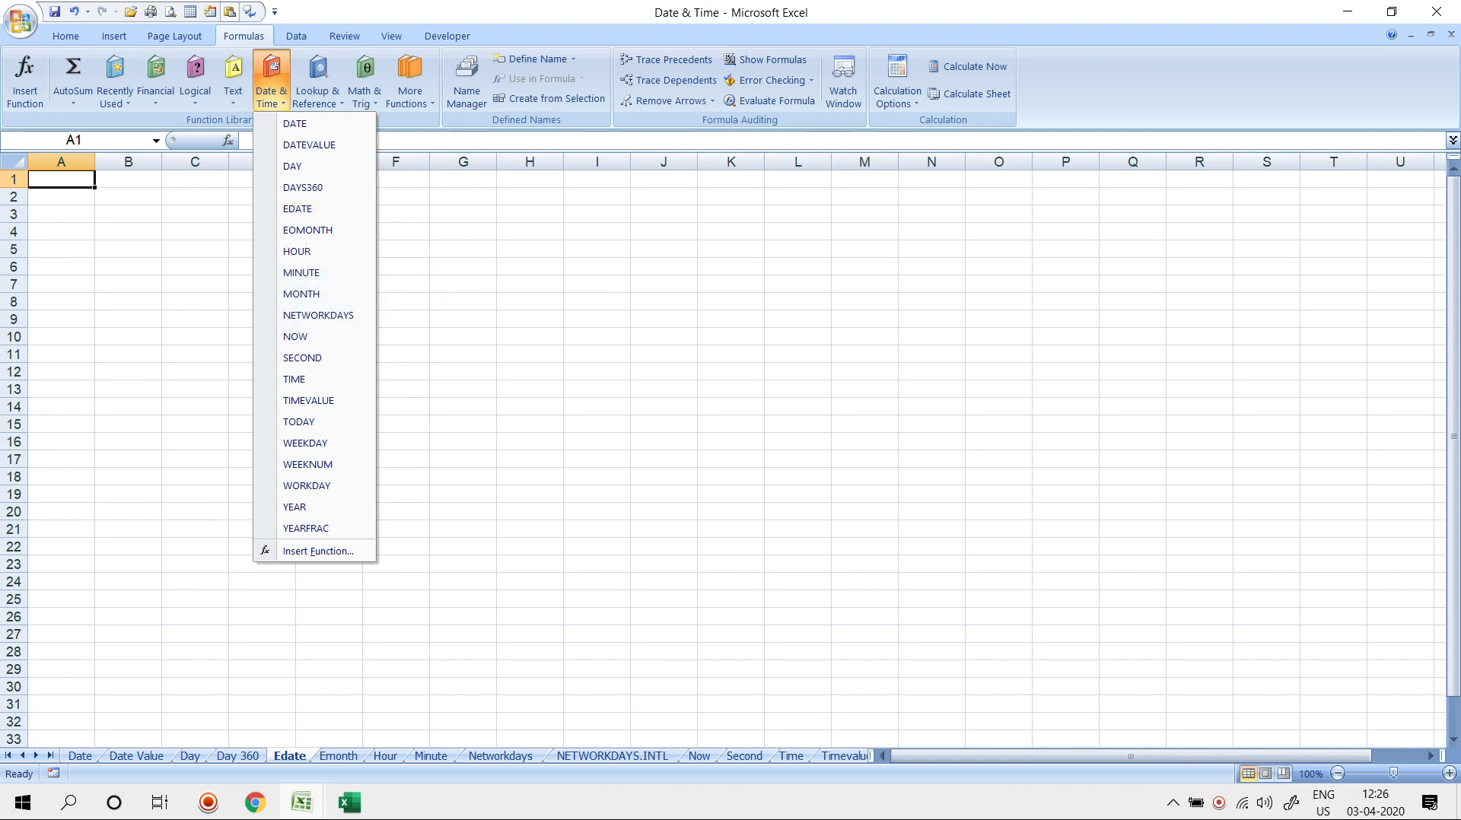
pyautogui.click(128, 232)
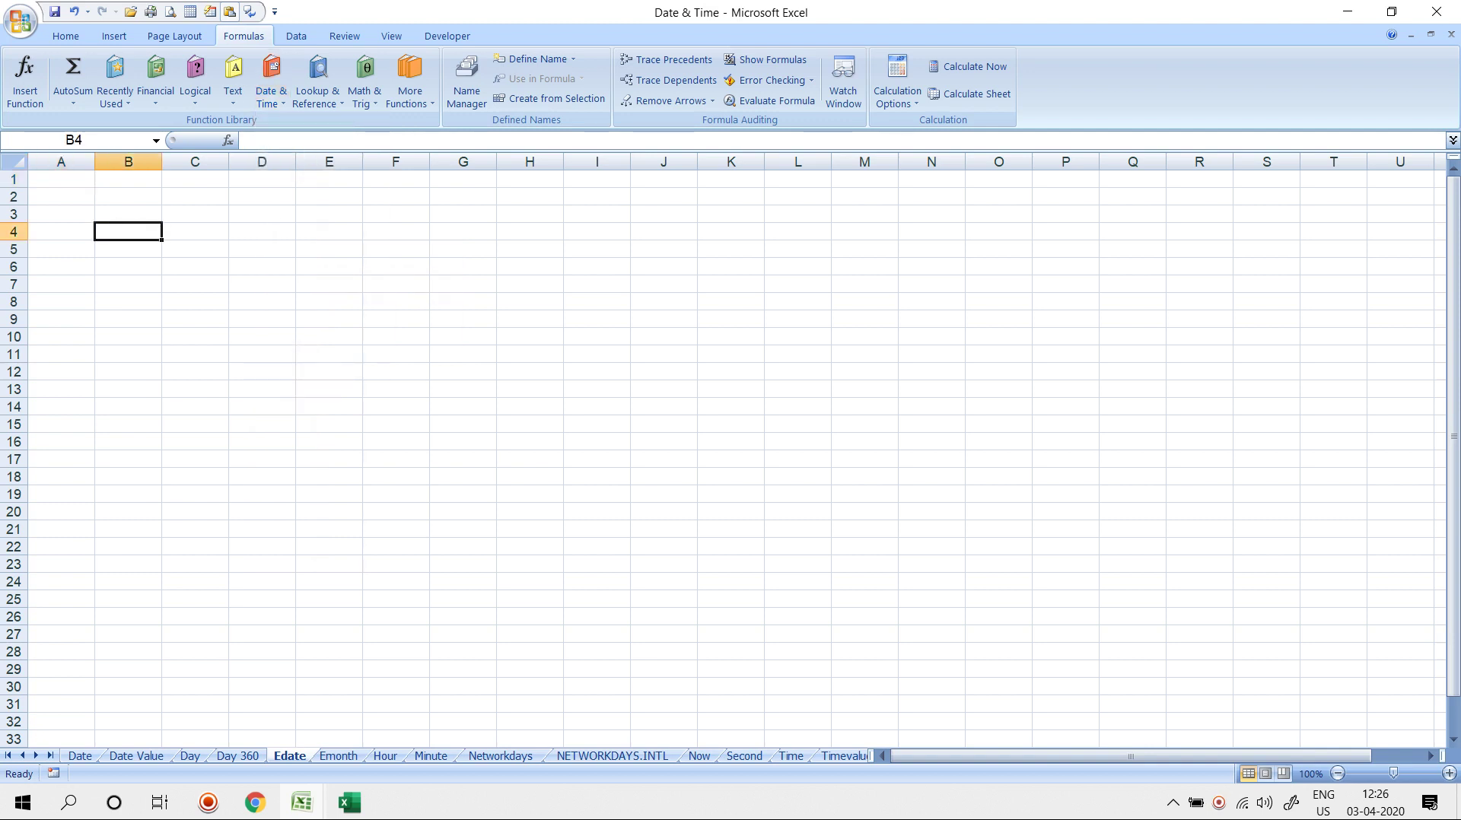
pyautogui.write('DATE')
pyautogui.press('Return')
pyautogui.write('03-0')
pyautogui.write('4-2020')
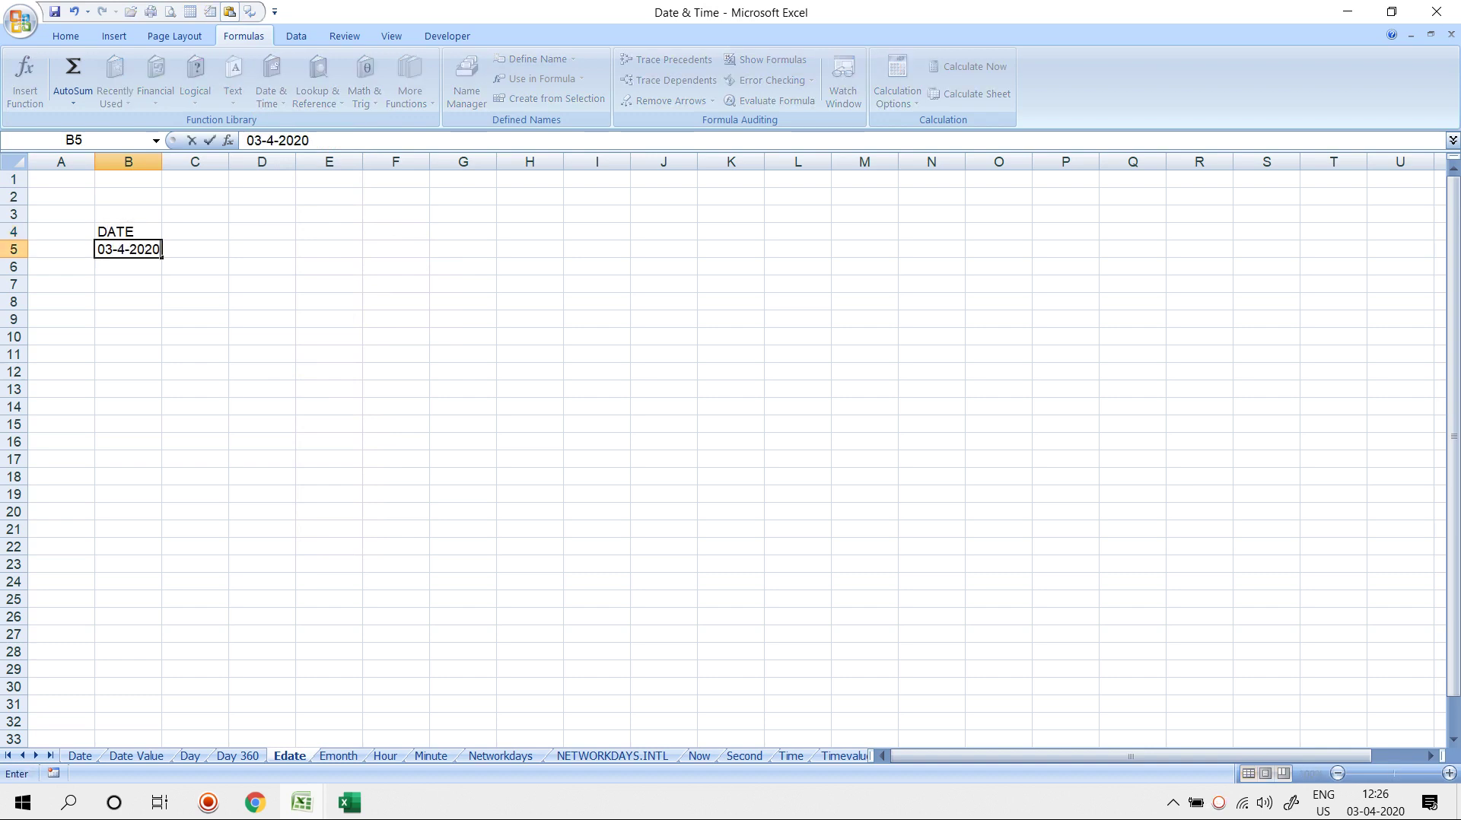
pyautogui.hotkey('ctrl', 'Return')
# Enter the heading MONTH in C4 and the value 4 in C5
pyautogui.press('Right')
pyautogui.press('Up')
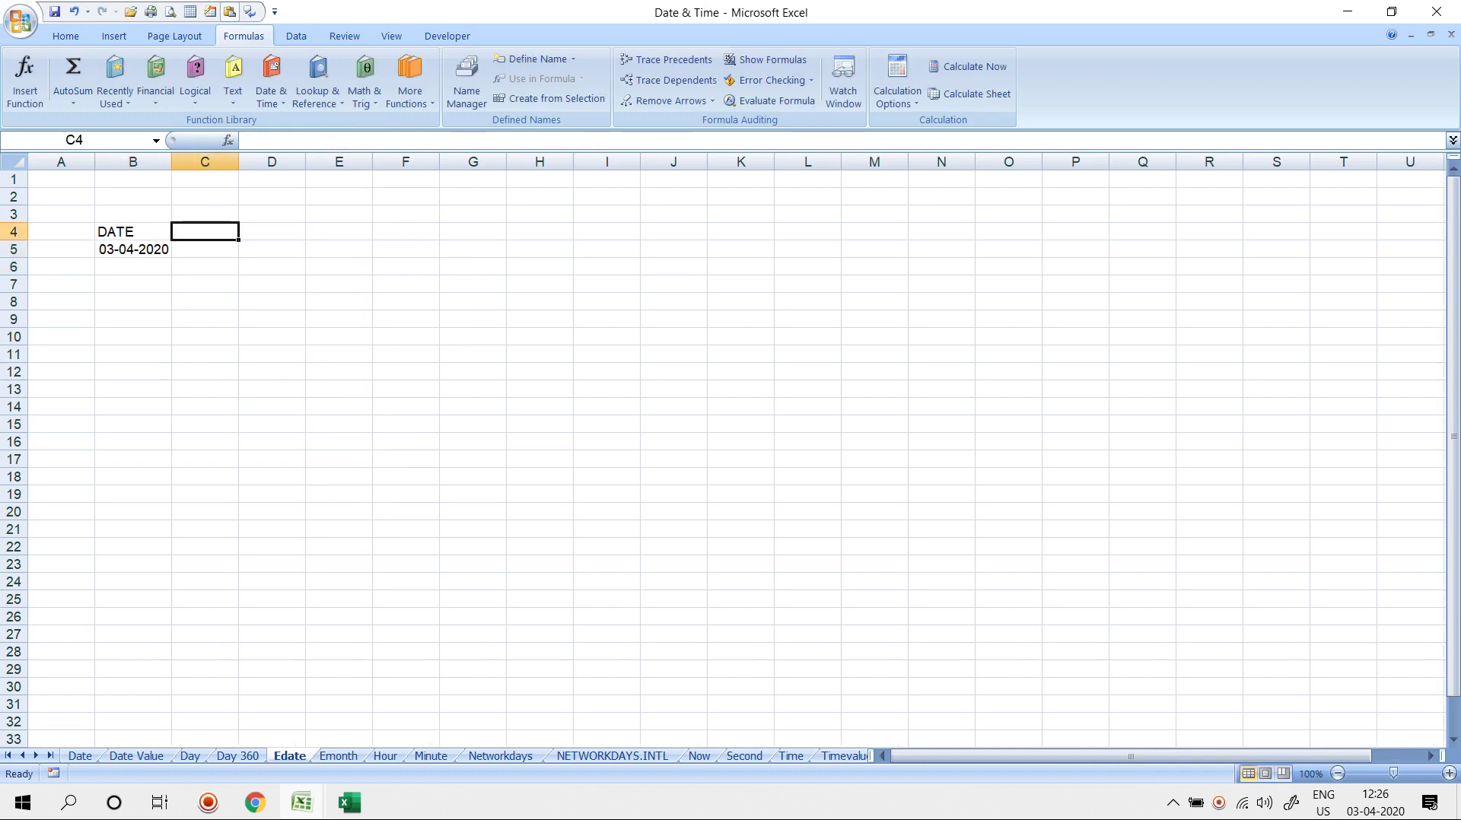
pyautogui.write('MONTH')
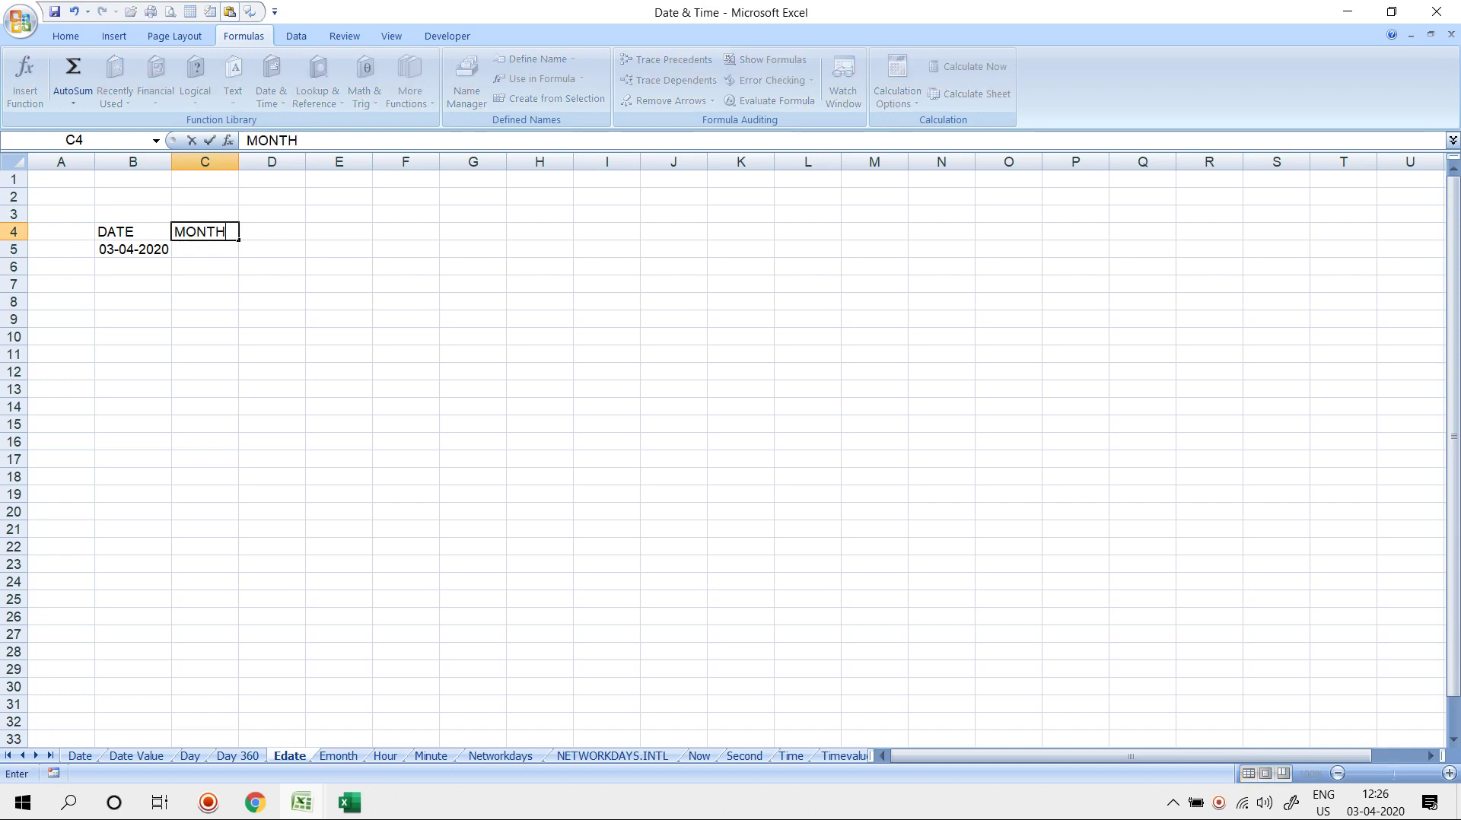
pyautogui.press('Return')
pyautogui.write('4')
pyautogui.press('Return')
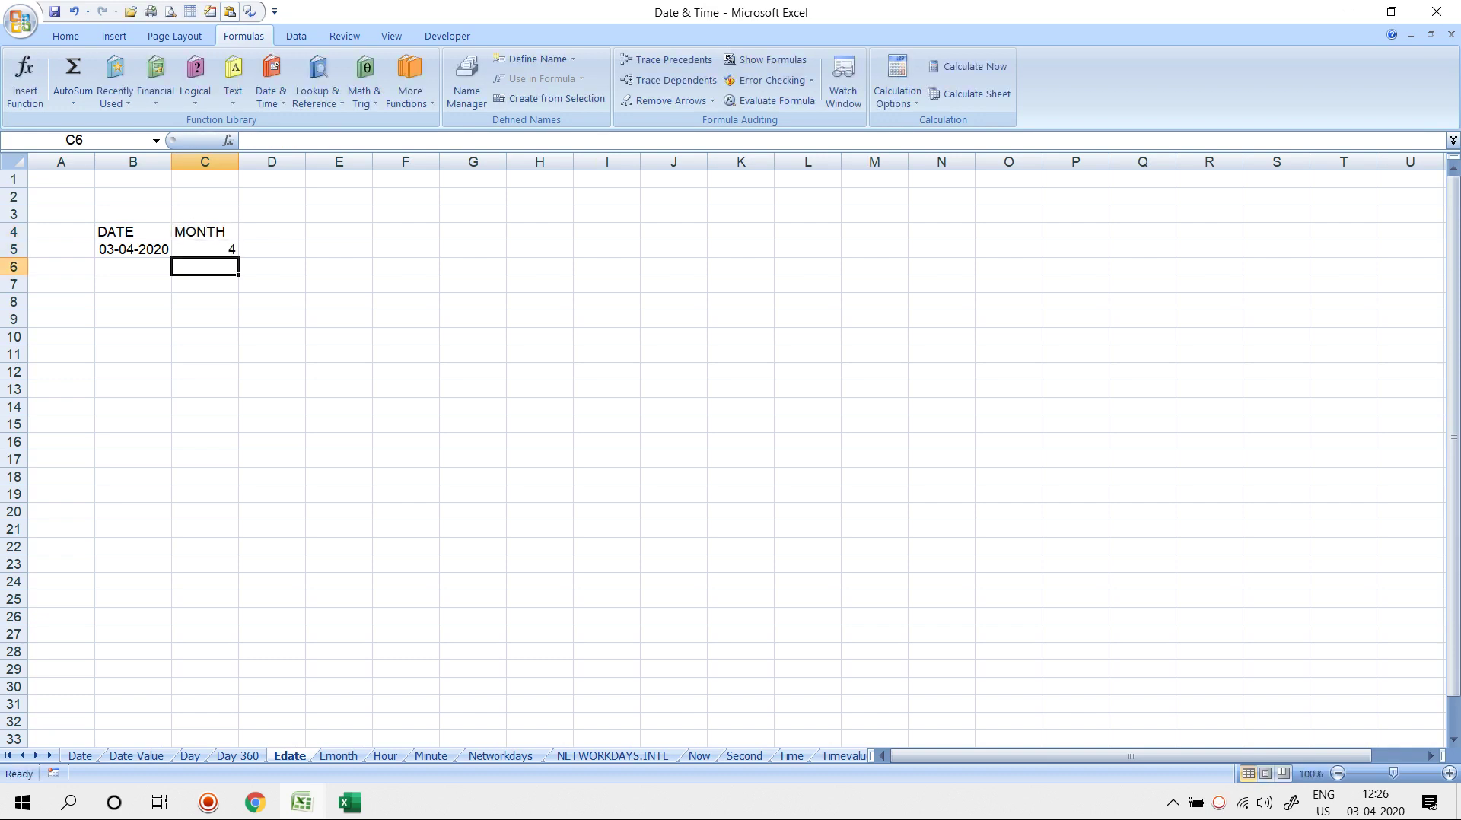
# Add the months in C5 to the date in B5 with =EDATE(B5,C5) in cell E5, and format the result as a date
pyautogui.press('Up')
pyautogui.press('Right')
pyautogui.press('Right')
pyautogui.write('=E')
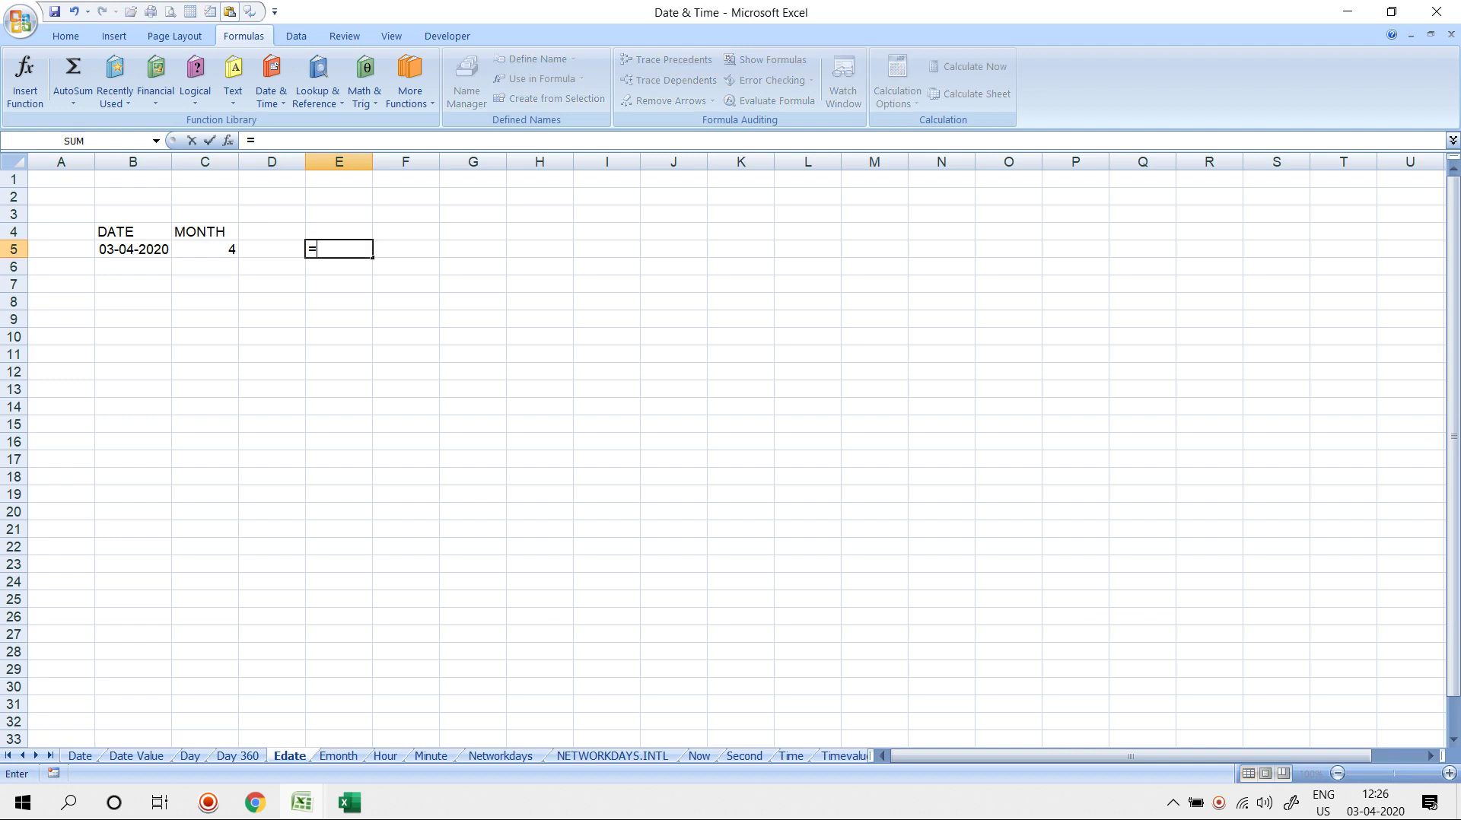
pyautogui.press('Tab')
pyautogui.press('Left')
pyautogui.press('Left')
pyautogui.press('Left')
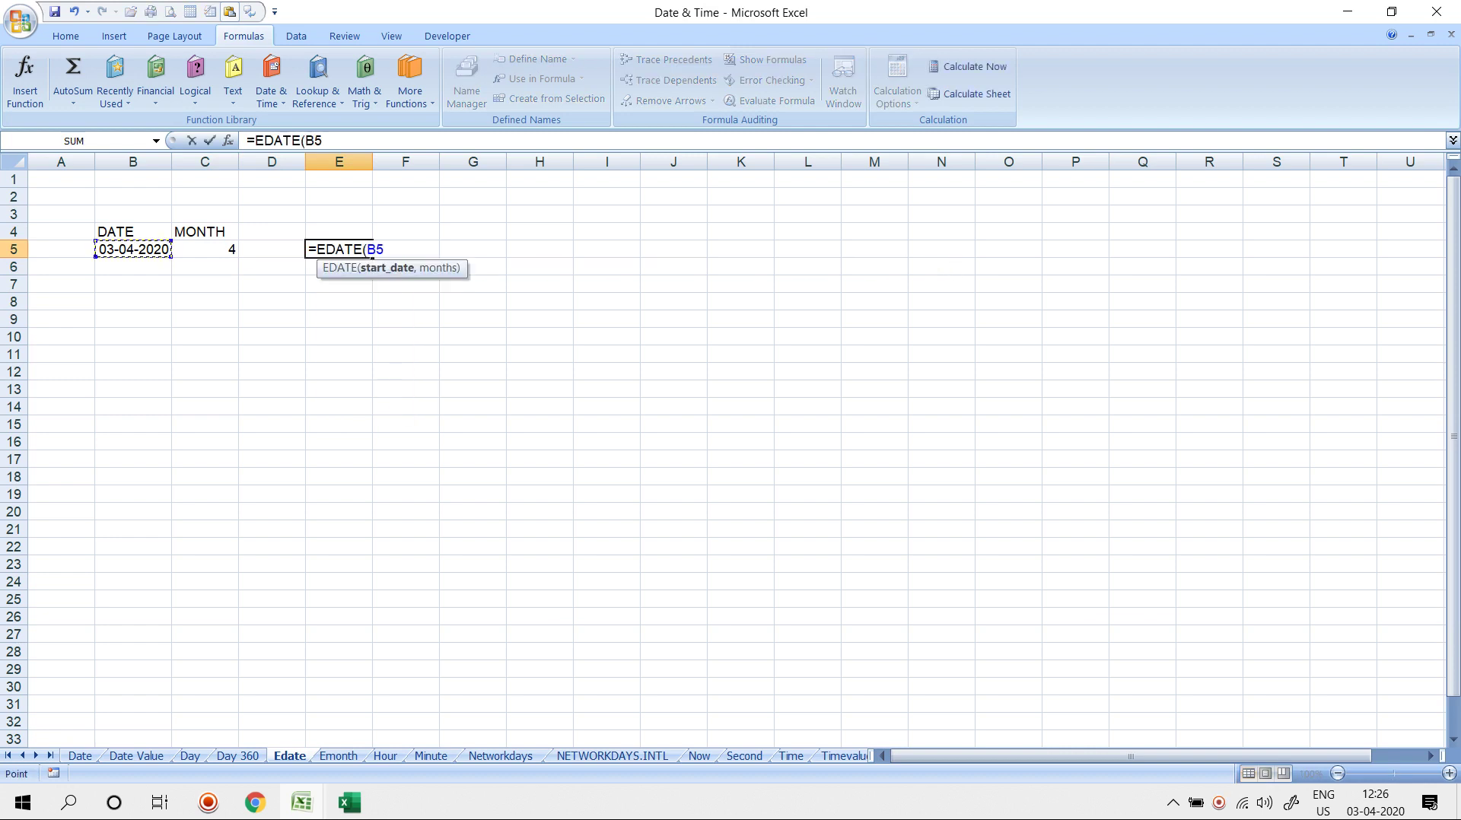
pyautogui.write(',')
pyautogui.press('Left')
pyautogui.press('Left')
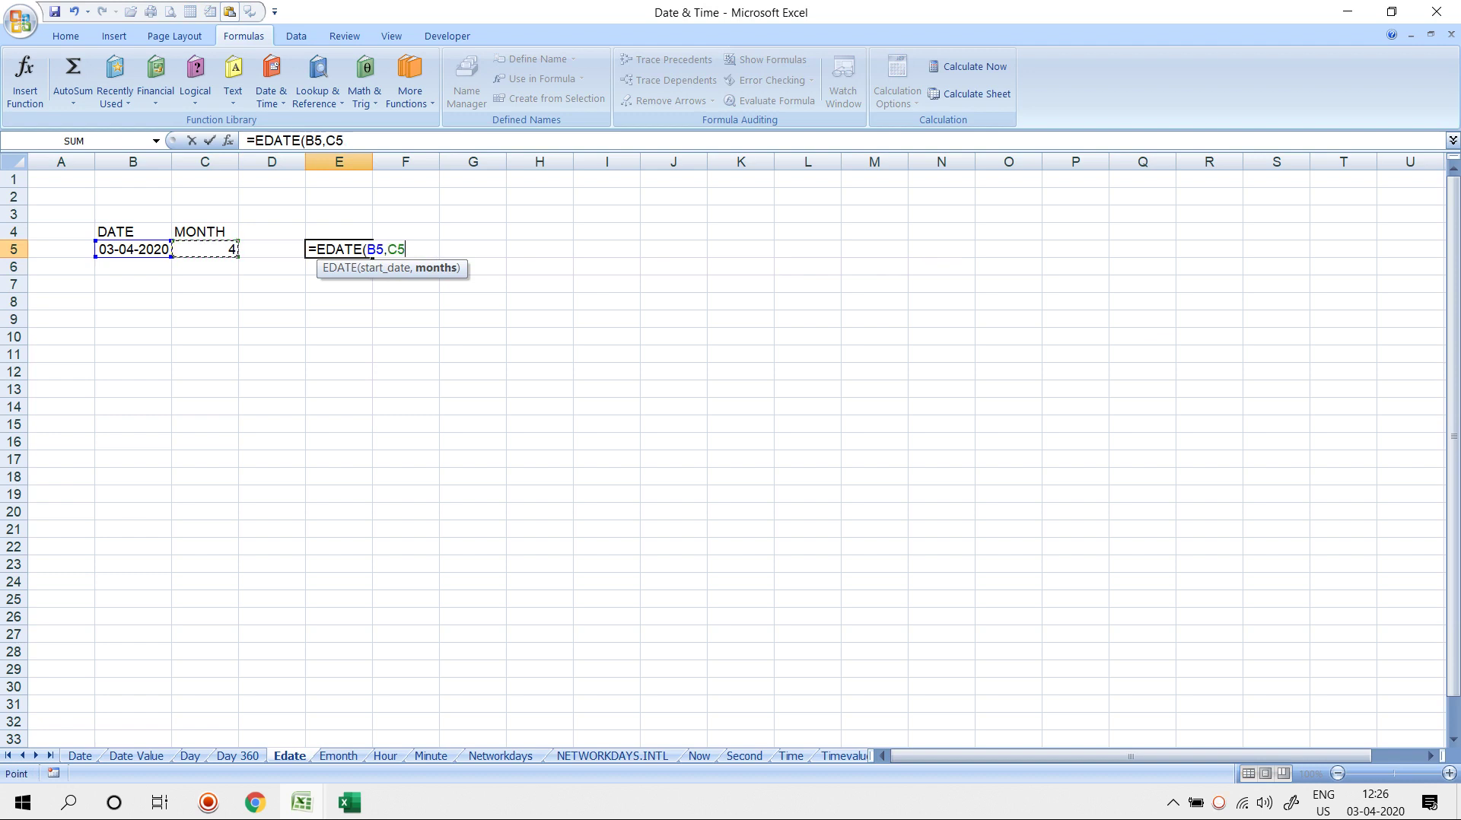
pyautogui.press('Return')
pyautogui.press('Up')
pyautogui.hotkey('ctrl', 'shift', '3')
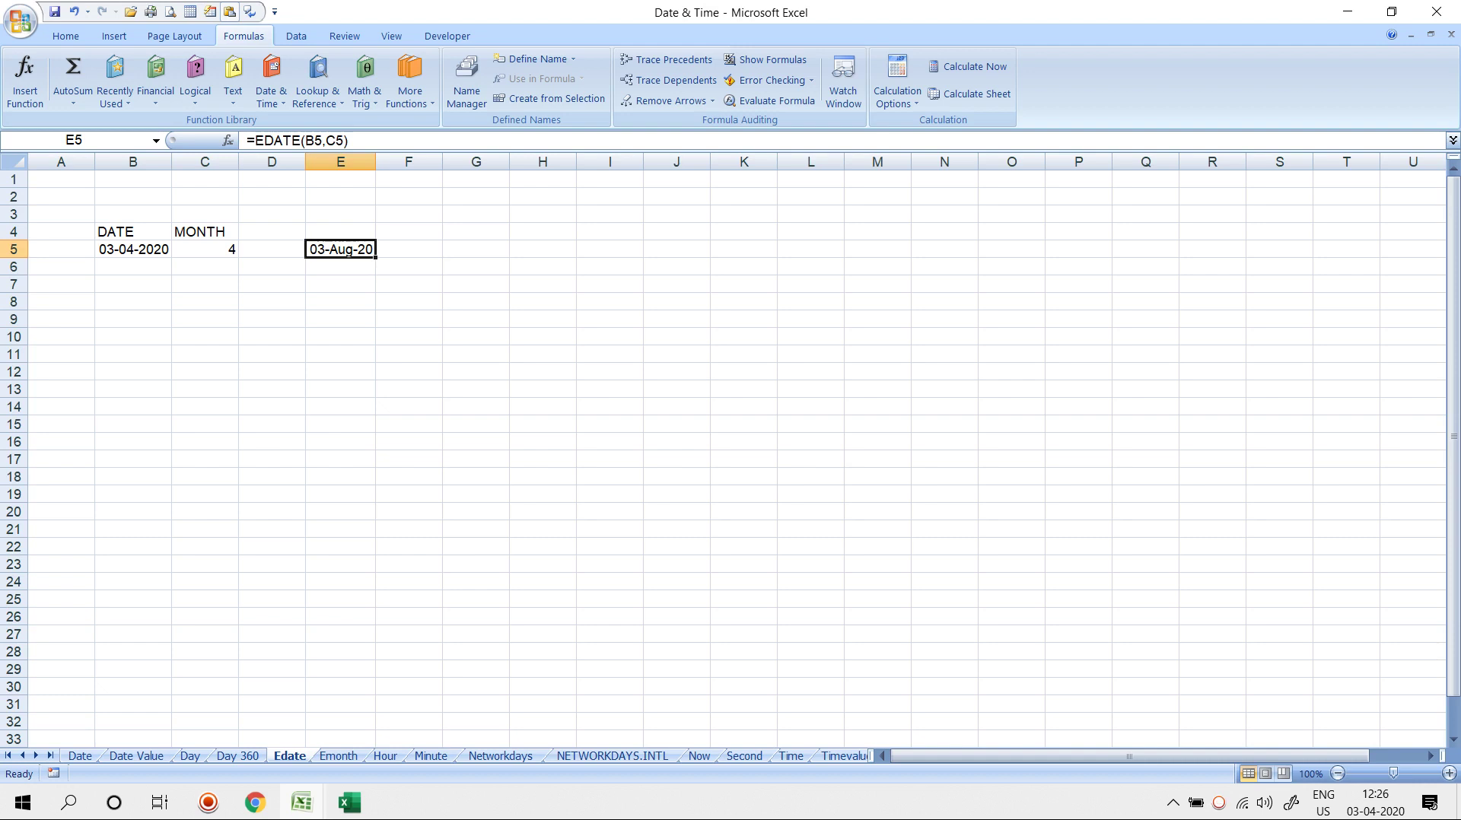
# Start a list of month lengths with APR in I5 and 30 in J5
pyautogui.moveTo(625, 249); pyautogui.dragTo(664, 249)
pyautogui.press('Left')
pyautogui.press('Right')
pyautogui.write('APR')
pyautogui.press('Return')
pyautogui.press('Up')
pyautogui.press('Right')
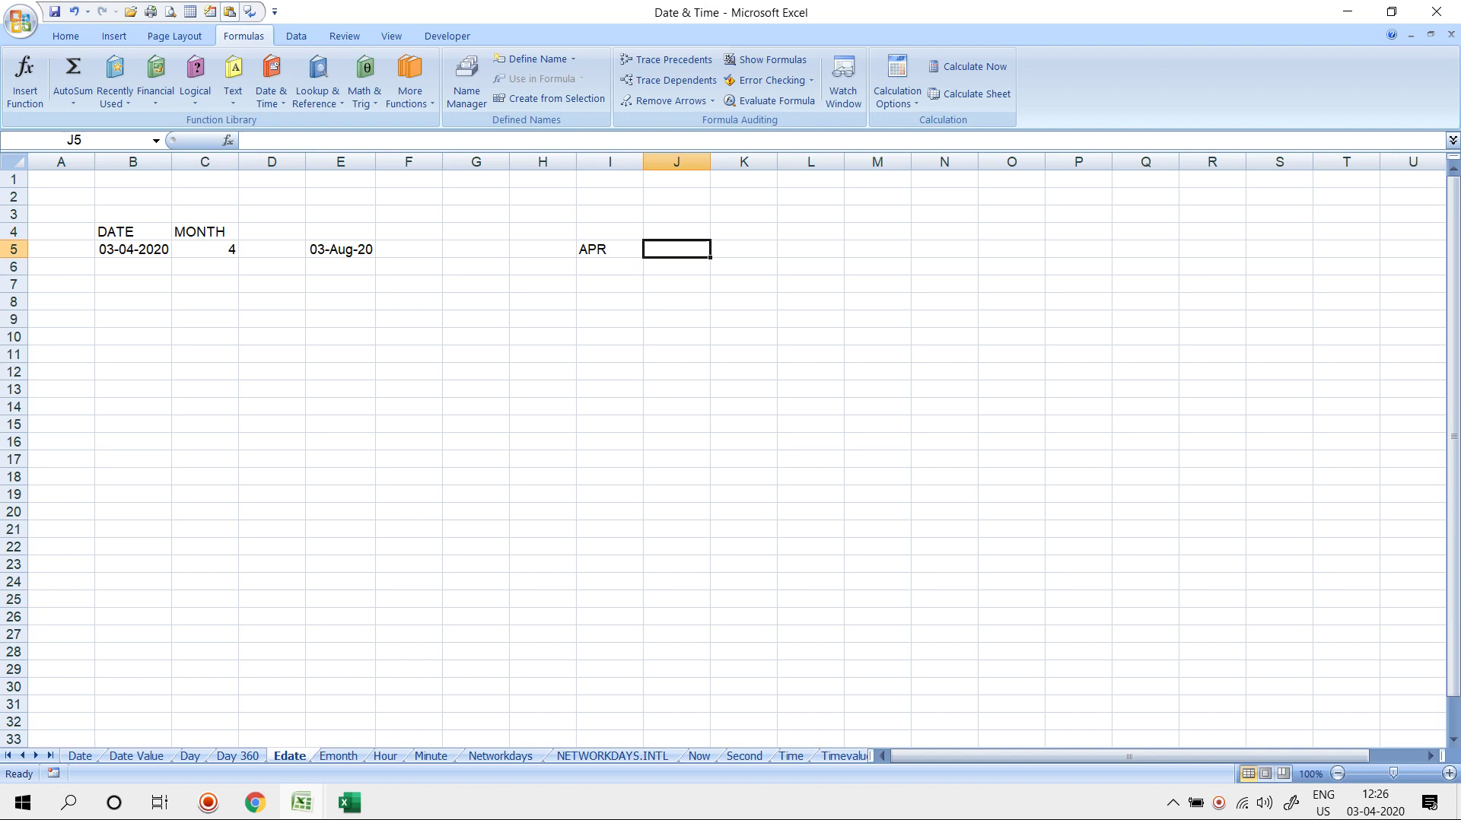
pyautogui.write('30')
pyautogui.press('Return')
# Add MAY in I6 with 31 days in J6 to the month list
pyautogui.press('Left')
pyautogui.write('MAY')
pyautogui.press('Tab')
pyautogui.write('31')
pyautogui.press('Return')
# Add JUN in I7 with 30 days in J7 to the month list
pyautogui.press('Left')
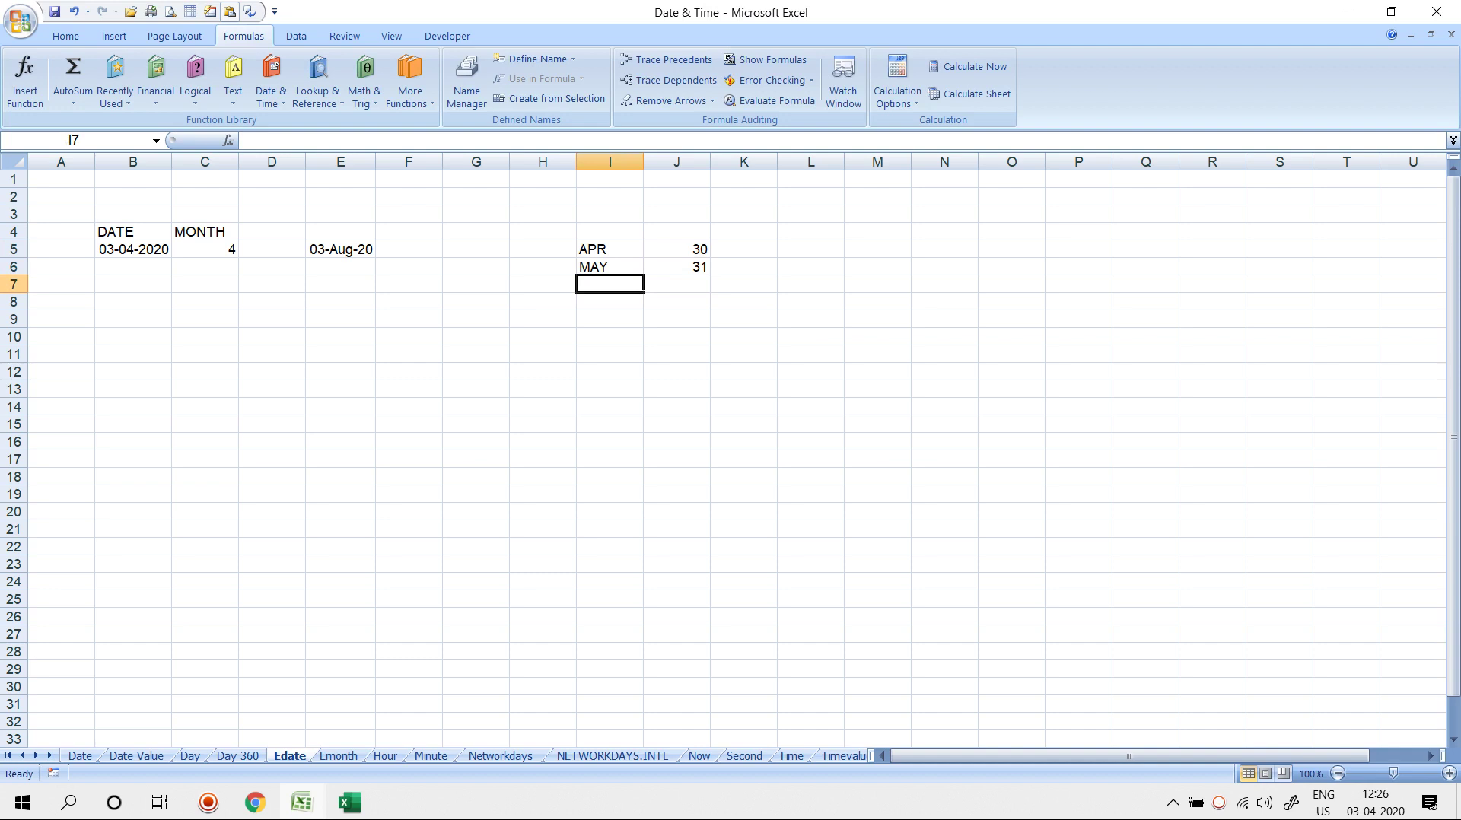
pyautogui.write('JUN')
pyautogui.press('Return')
pyautogui.press('Up')
pyautogui.press('Right')
pyautogui.write('30')
pyautogui.press('Return')
# Add JUL in I8 with 31 days in J8 to the month list
pyautogui.press('Left')
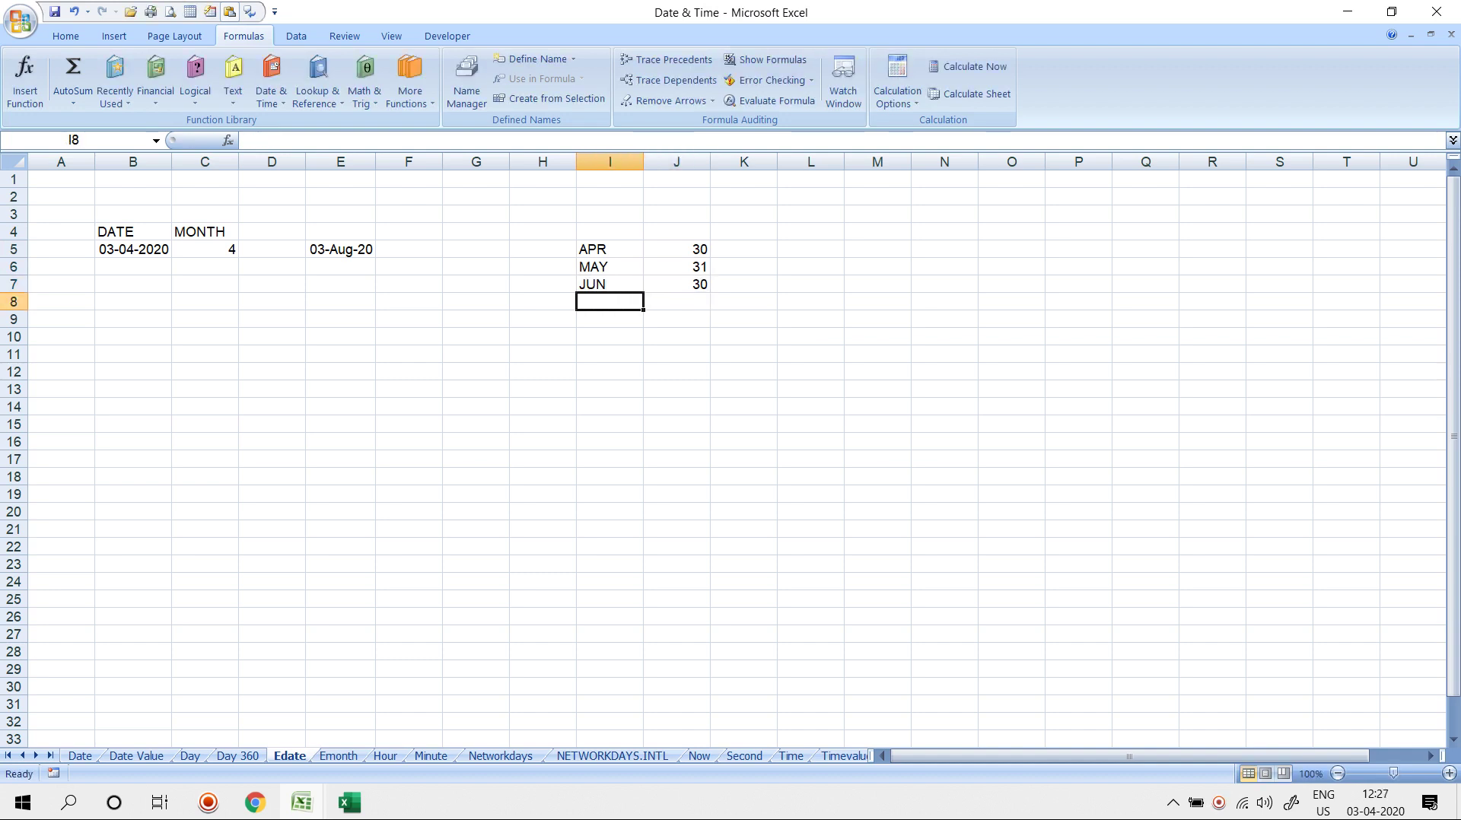
pyautogui.write('JUL')
pyautogui.press('Return')
pyautogui.press('Up')
pyautogui.press('Right')
pyautogui.write('31')
pyautogui.press('Return')
# Total the days in J9 with =SUM(J5:J8) and add them to the start date in J10 with =B5+J9 to check the EDATE result
pyautogui.hotkey('alt', '=')
pyautogui.press('Return')
pyautogui.write('=')
pyautogui.click(134, 250)
pyautogui.write('+J9')
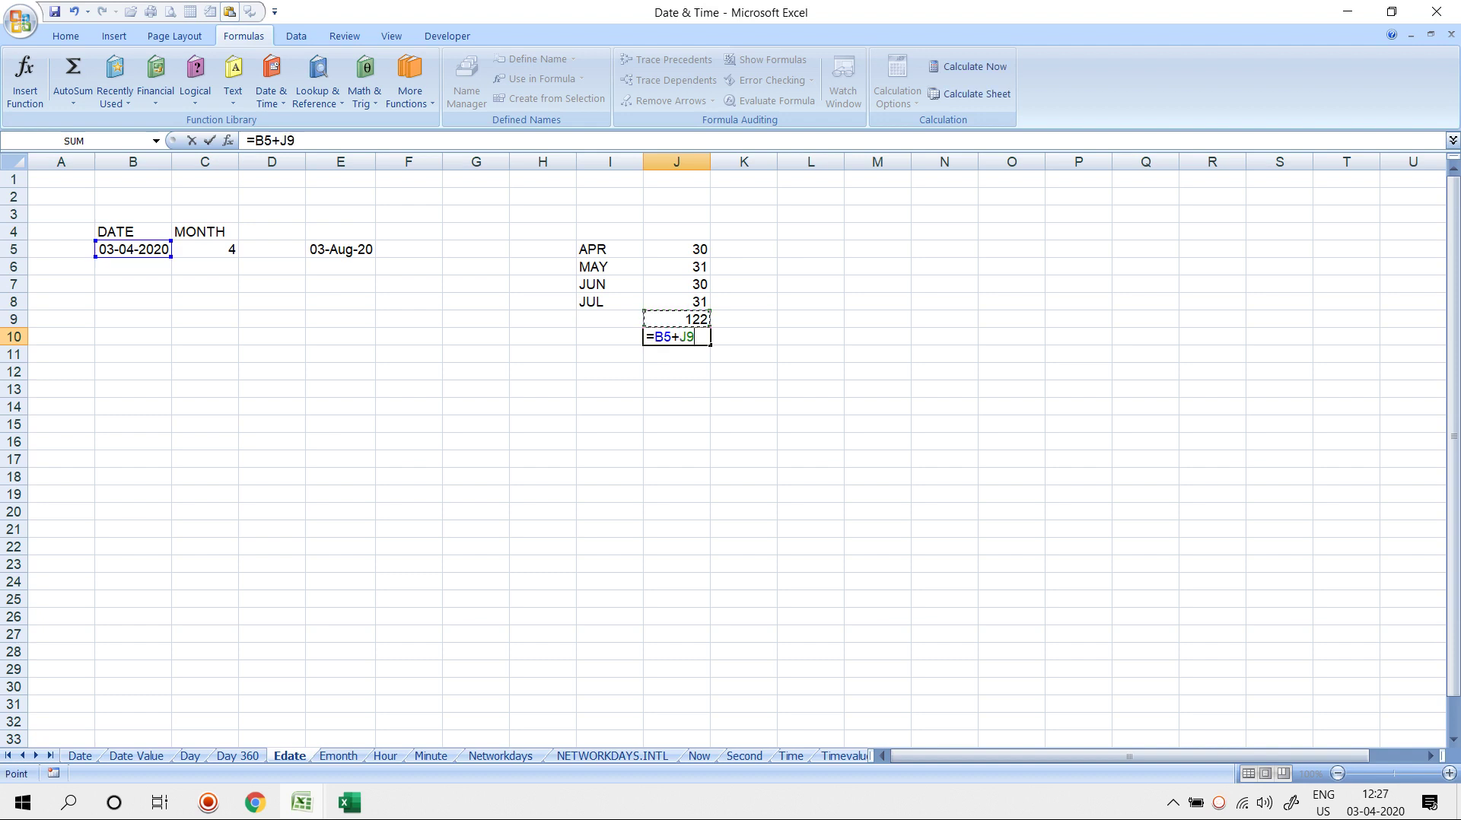
pyautogui.press('Return')
pyautogui.click(682, 319)
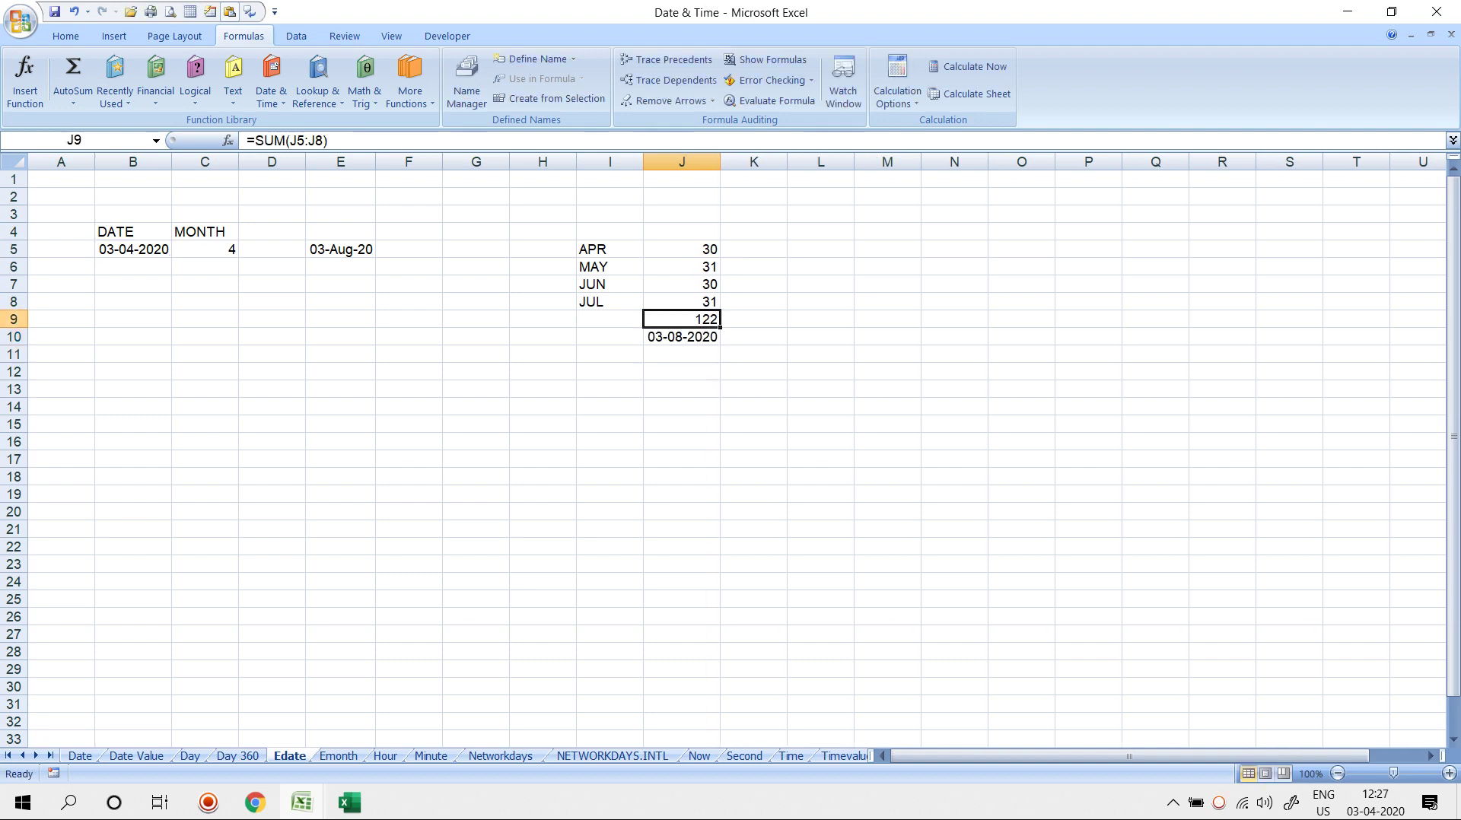
pyautogui.click(341, 250)
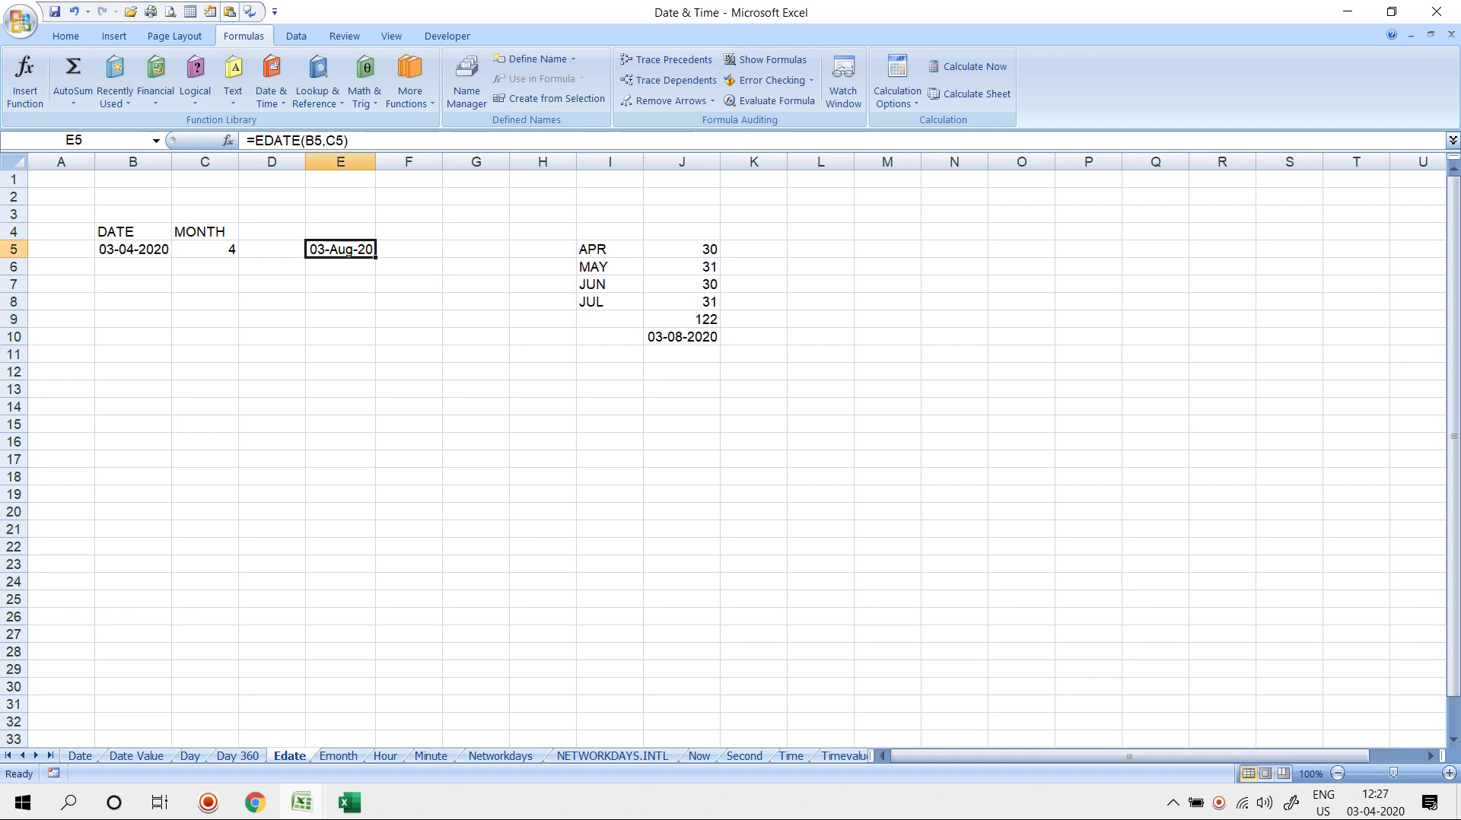
# Review the EDATE example, switch to the Emonth sheet and look up the EOMONTH function's description
pyautogui.click(205, 250)
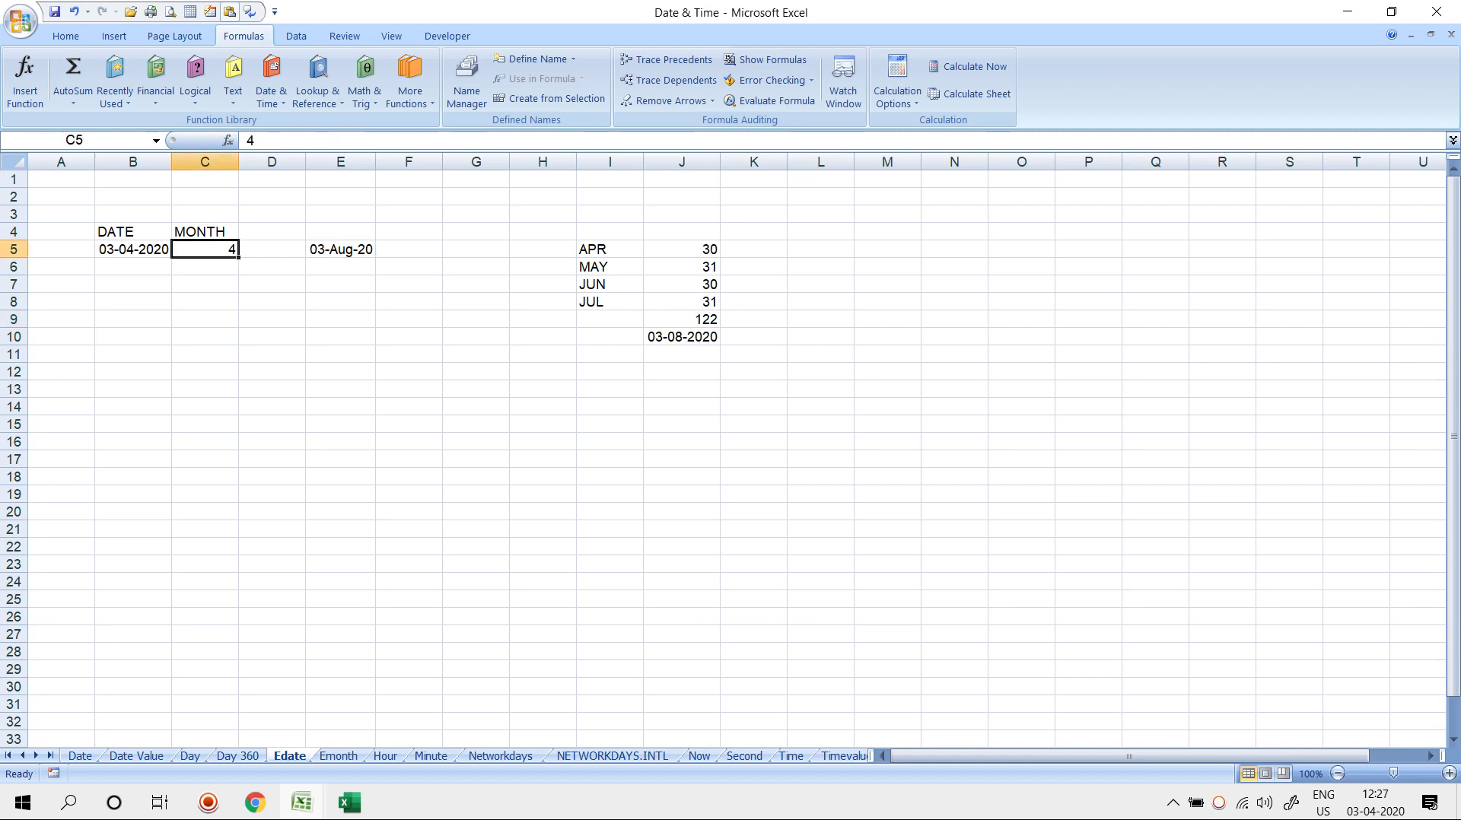
pyautogui.click(341, 249)
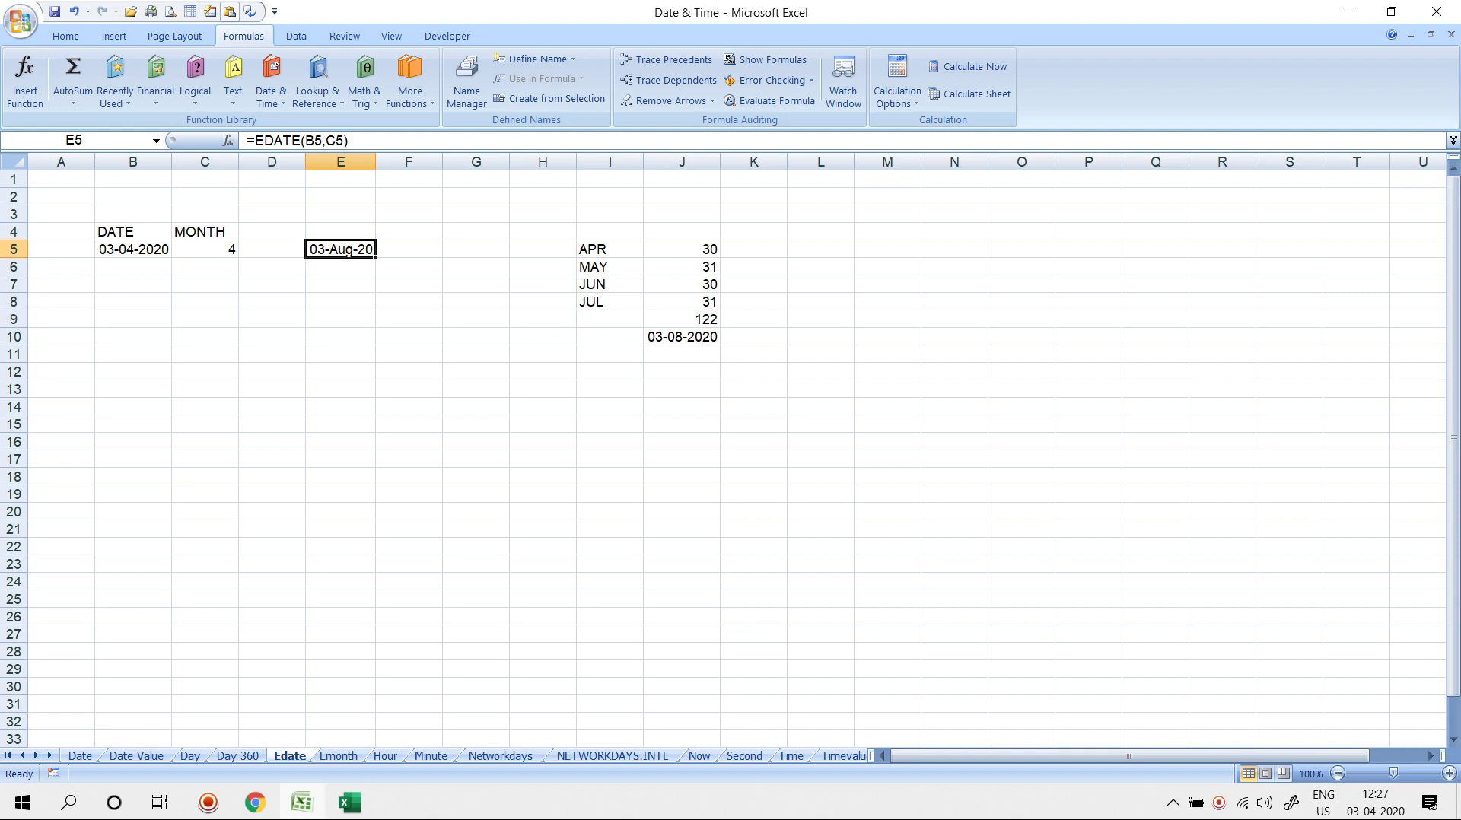
pyautogui.hotkey('ctrl', 'pagedown')
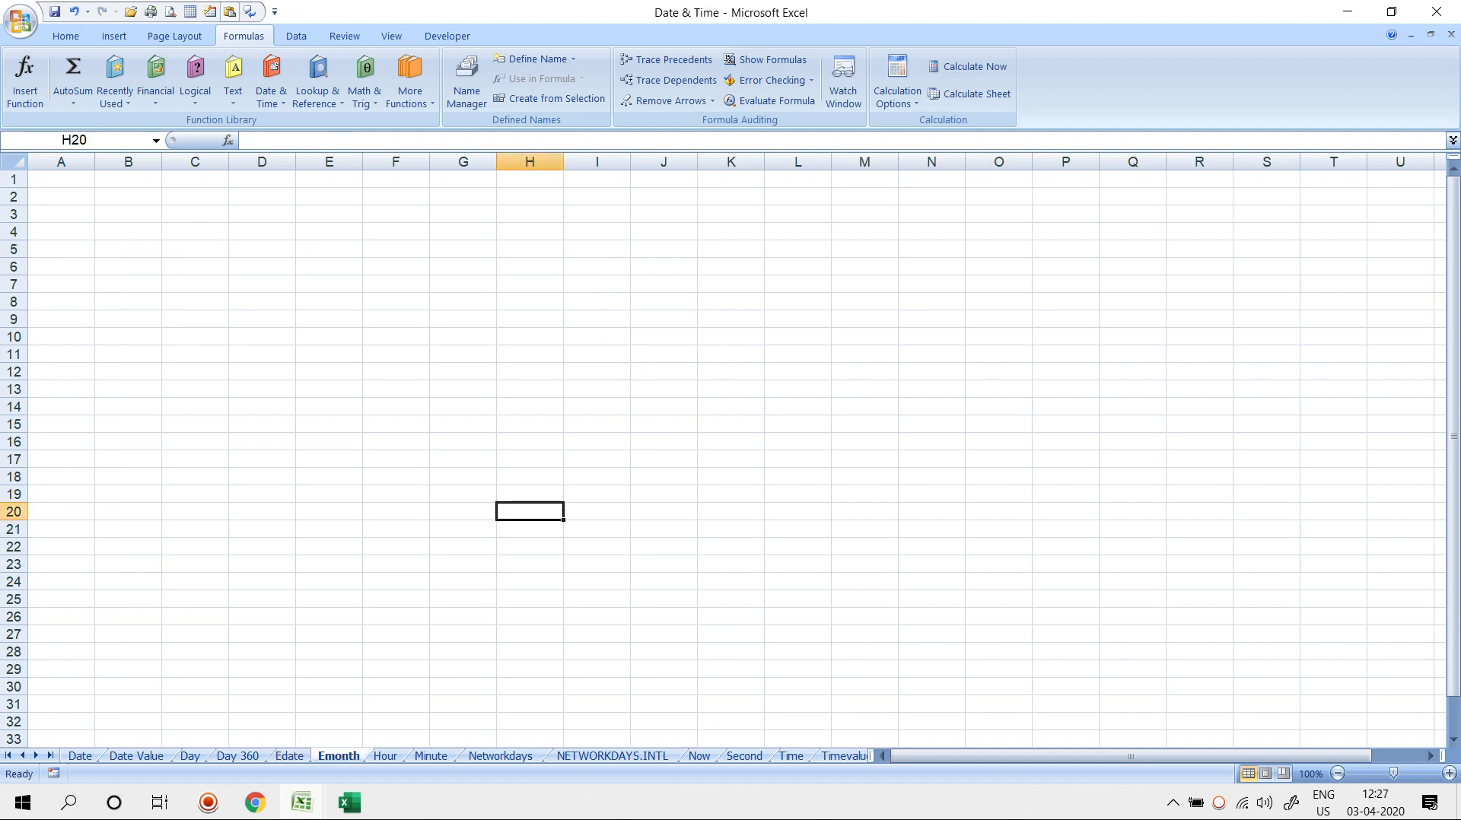
pyautogui.click(272, 80)
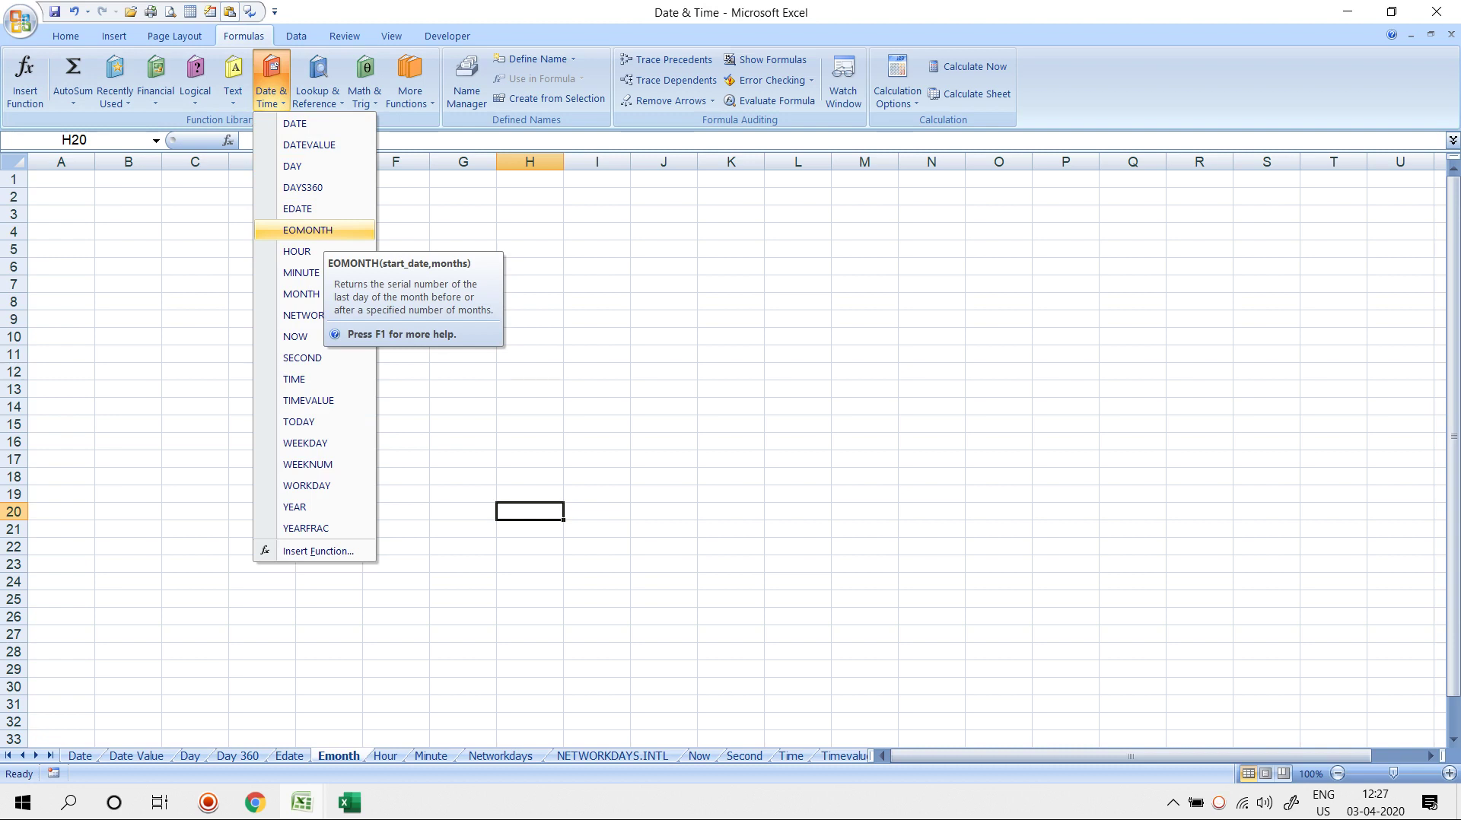
# Enter the heading DATE in C3 and the current date, 03-04-2020, in C4
pyautogui.click(195, 214)
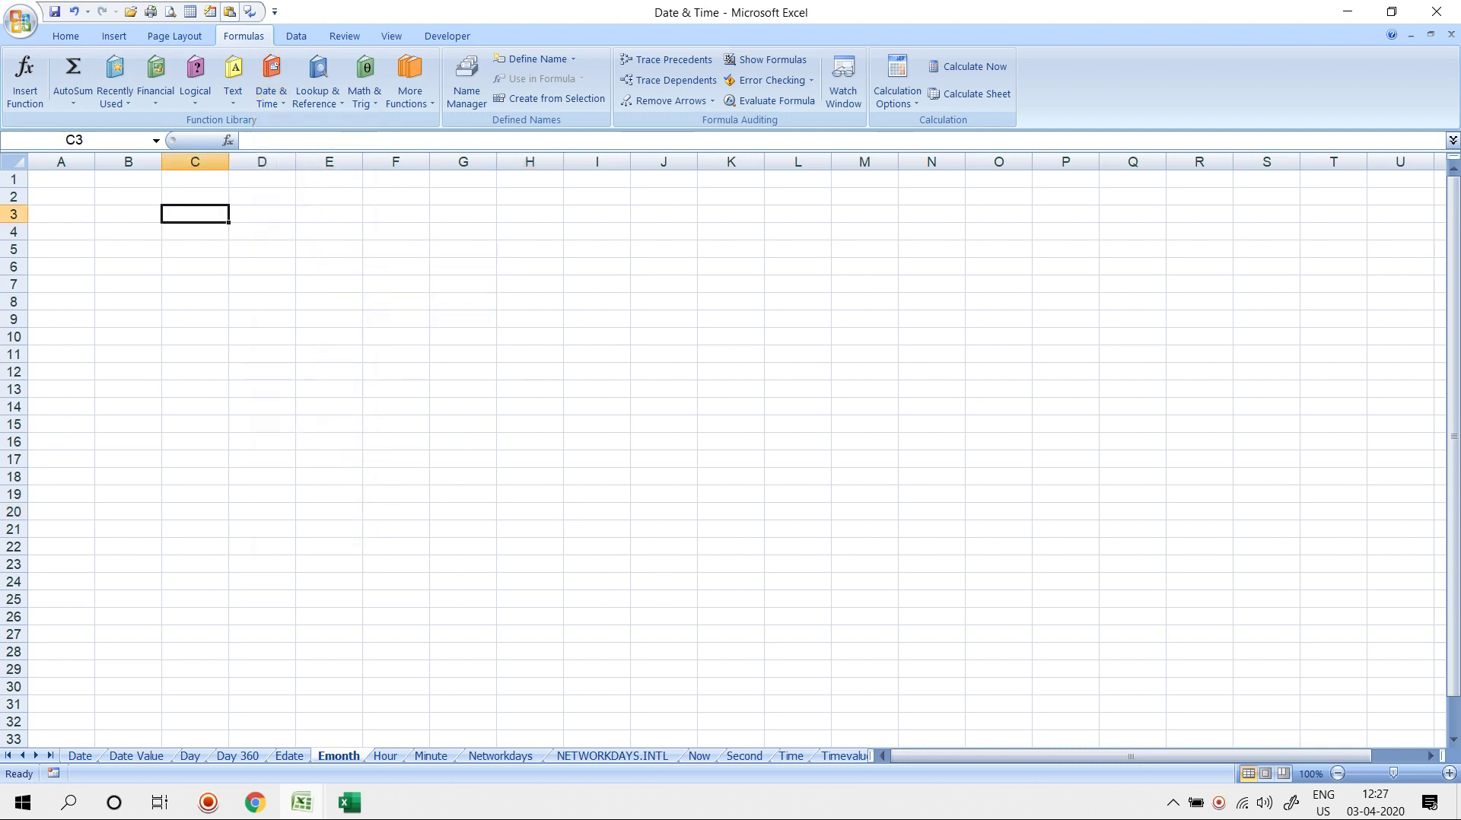
pyautogui.write('=TO')
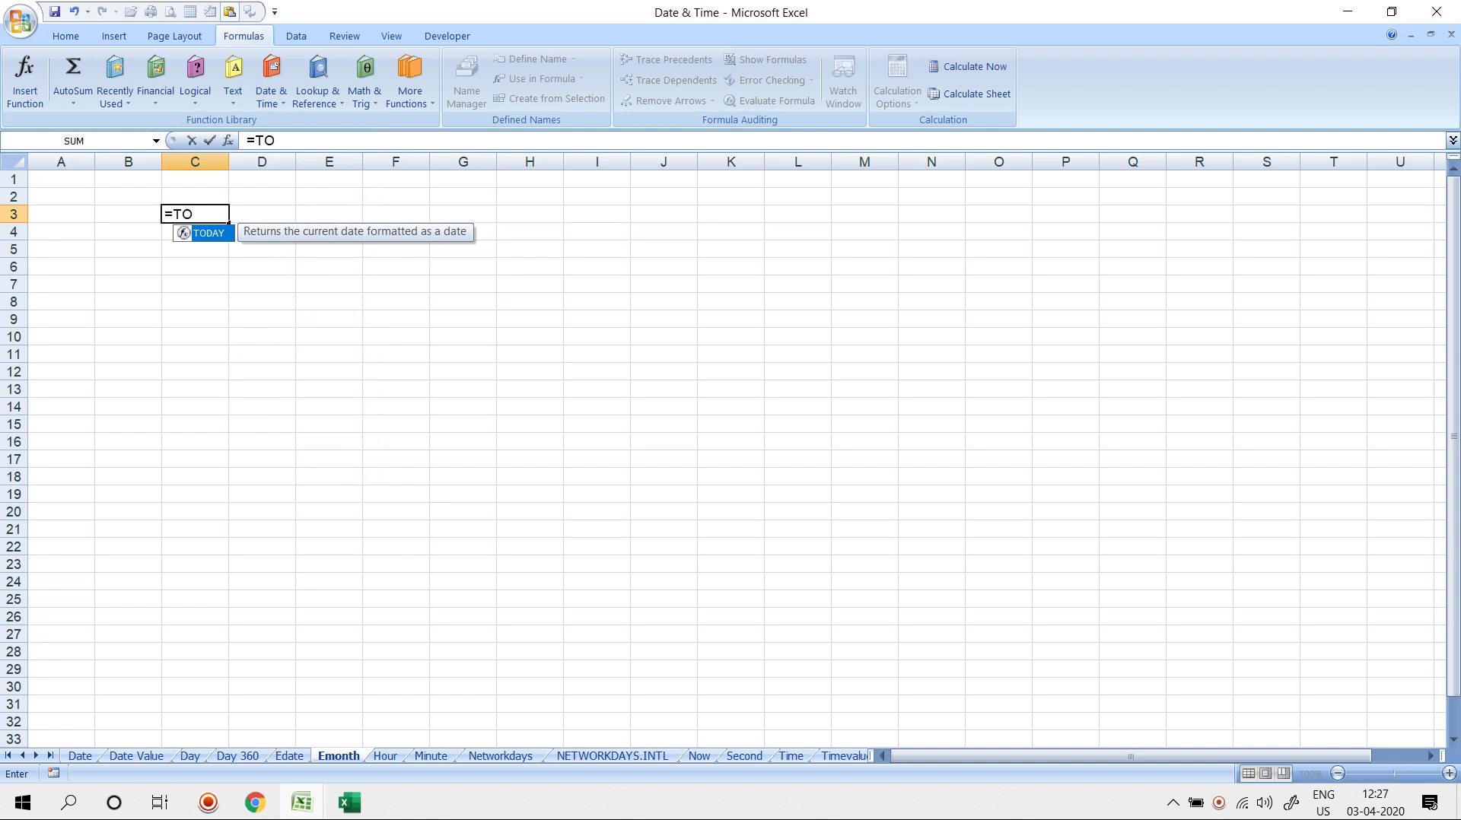
pyautogui.press('Escape')
pyautogui.write('DATE')
pyautogui.press('Return')
pyautogui.hotkey('ctrl', ';')
pyautogui.press('Return')
# Enter the heading LAST DATE in E3, two columns beside the DATE heading
pyautogui.press('Up')
pyautogui.press('Right')
pyautogui.press('Up')
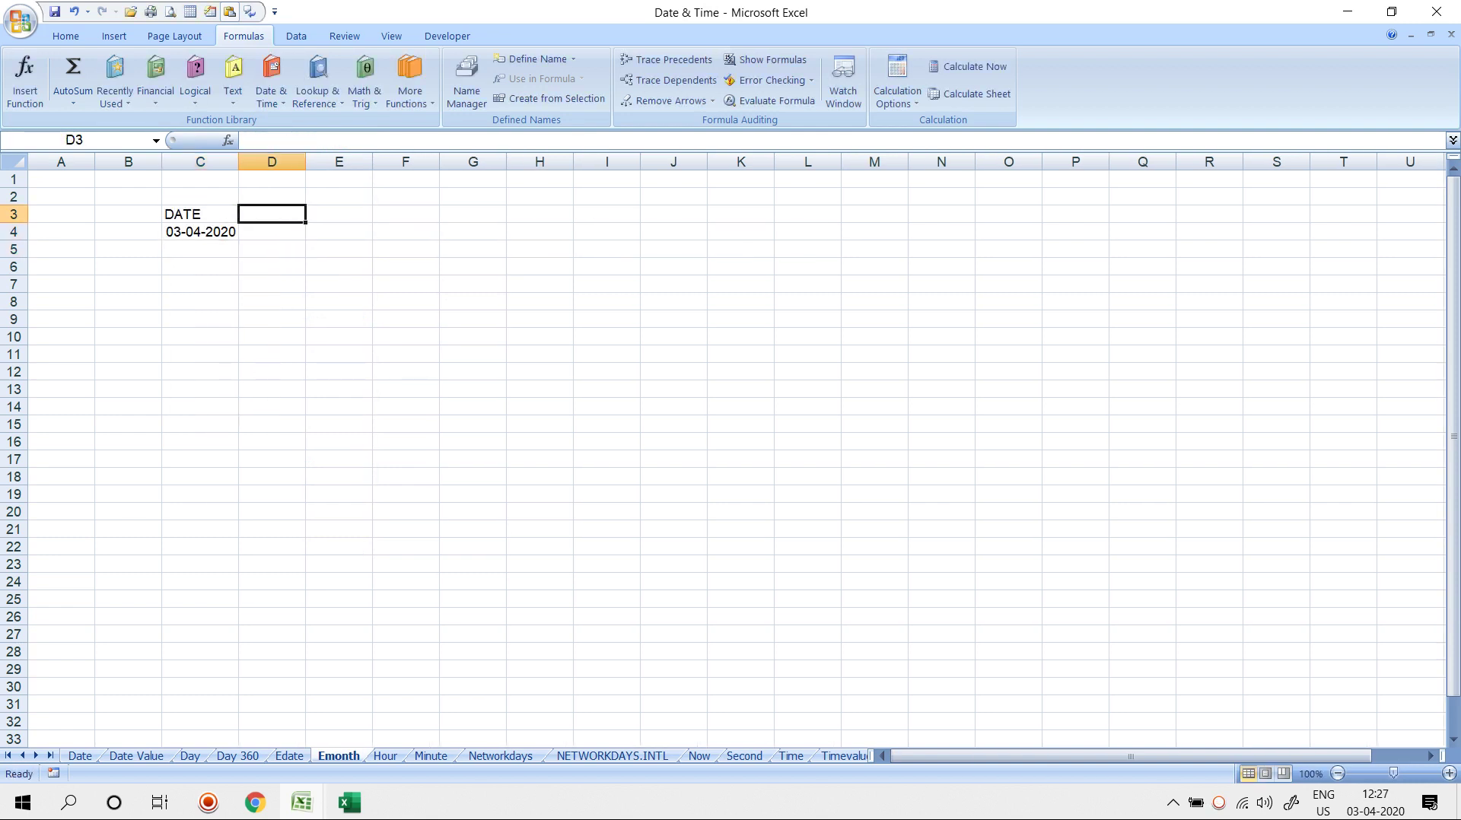
pyautogui.press('Right')
pyautogui.write('LAST DATE')
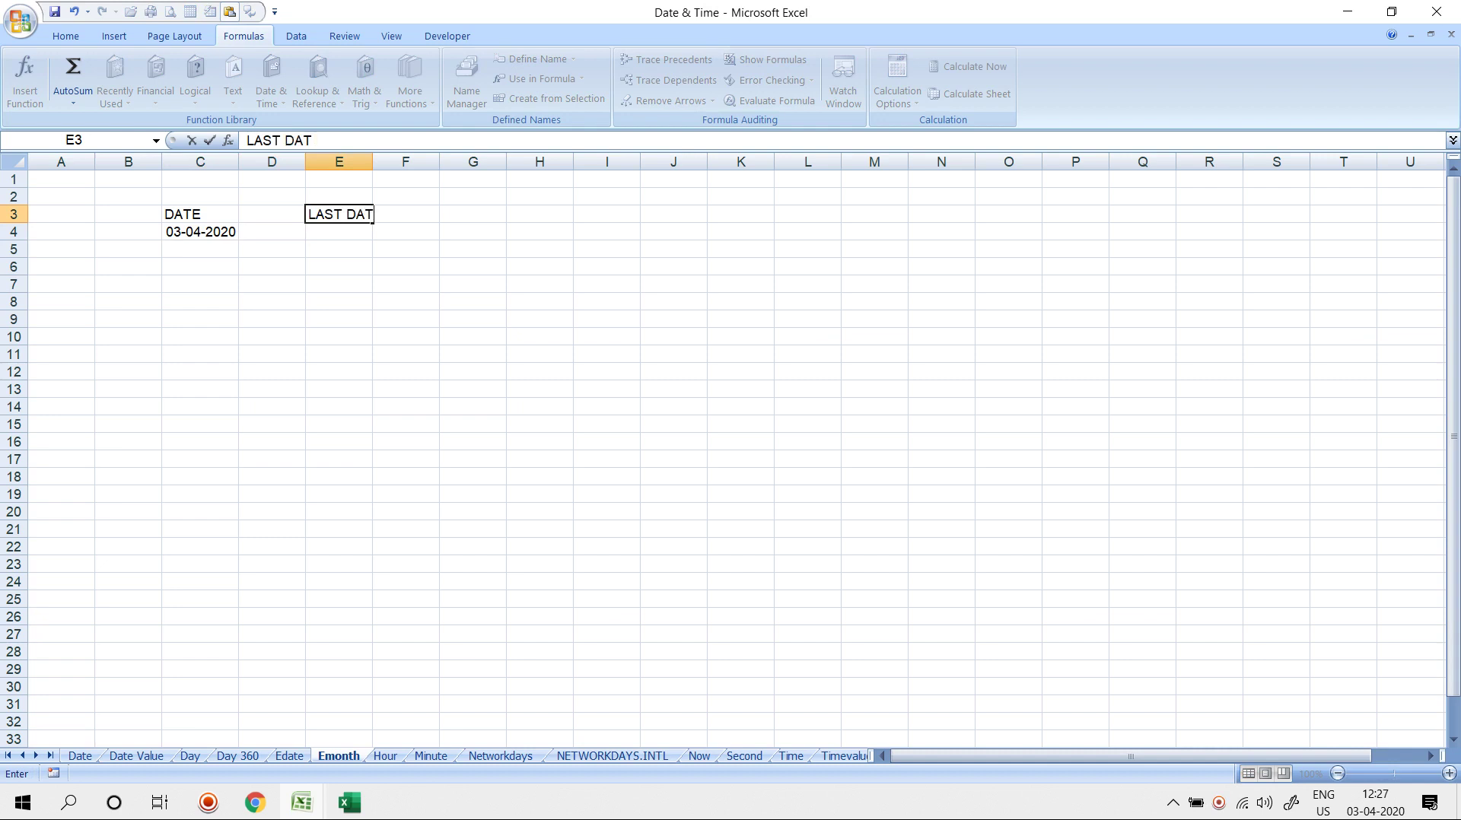
pyautogui.press('Return')
# Calculate the month's last day in E4 with =EOMONTH(C4,0) and format it as a date
pyautogui.write('=EO')
pyautogui.press('Tab')
pyautogui.press('Left')
pyautogui.press('Left')
pyautogui.write(',')
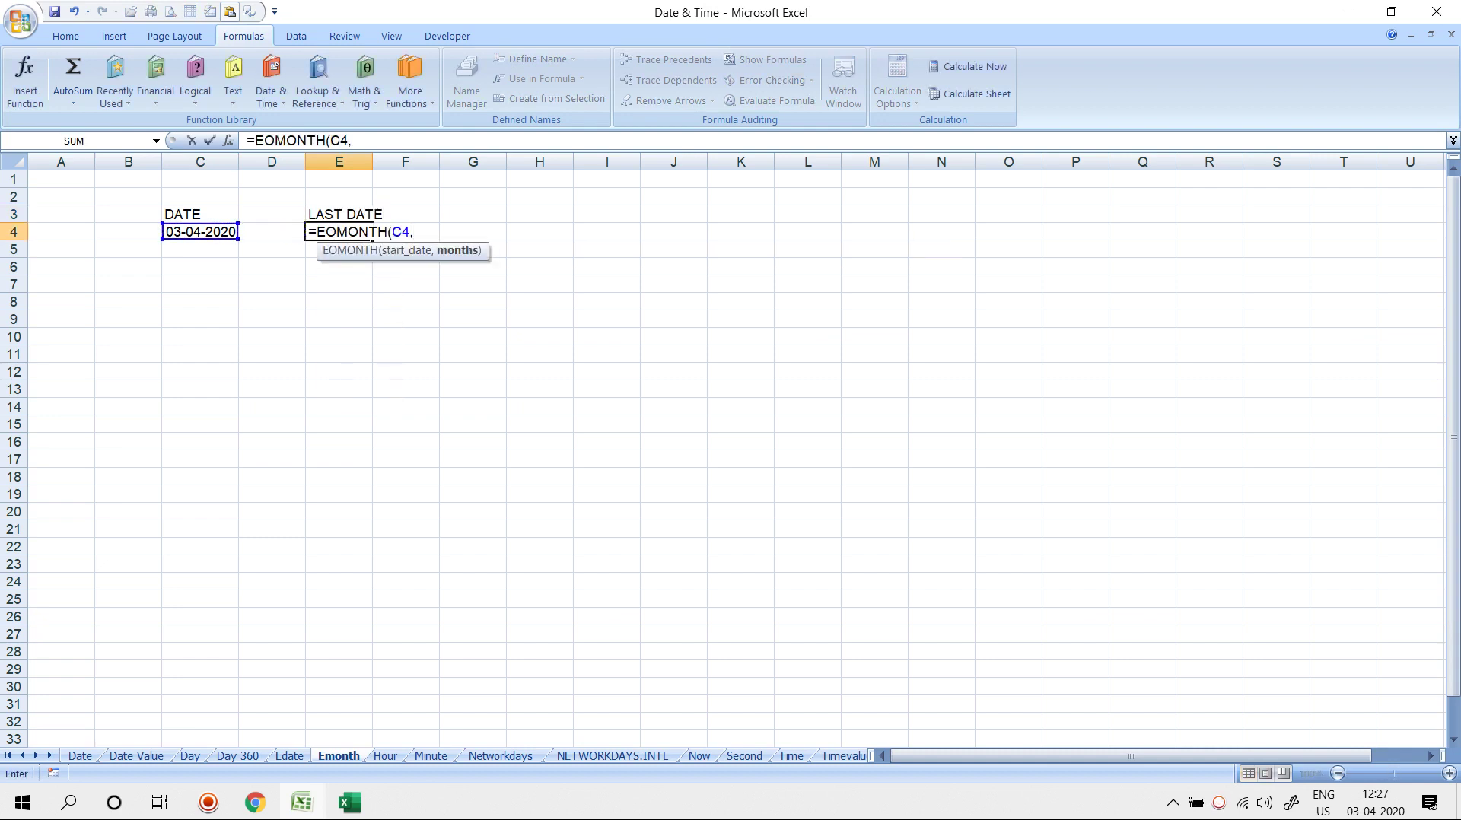
pyautogui.write('0')
pyautogui.hotkey('ctrl', 'Return')
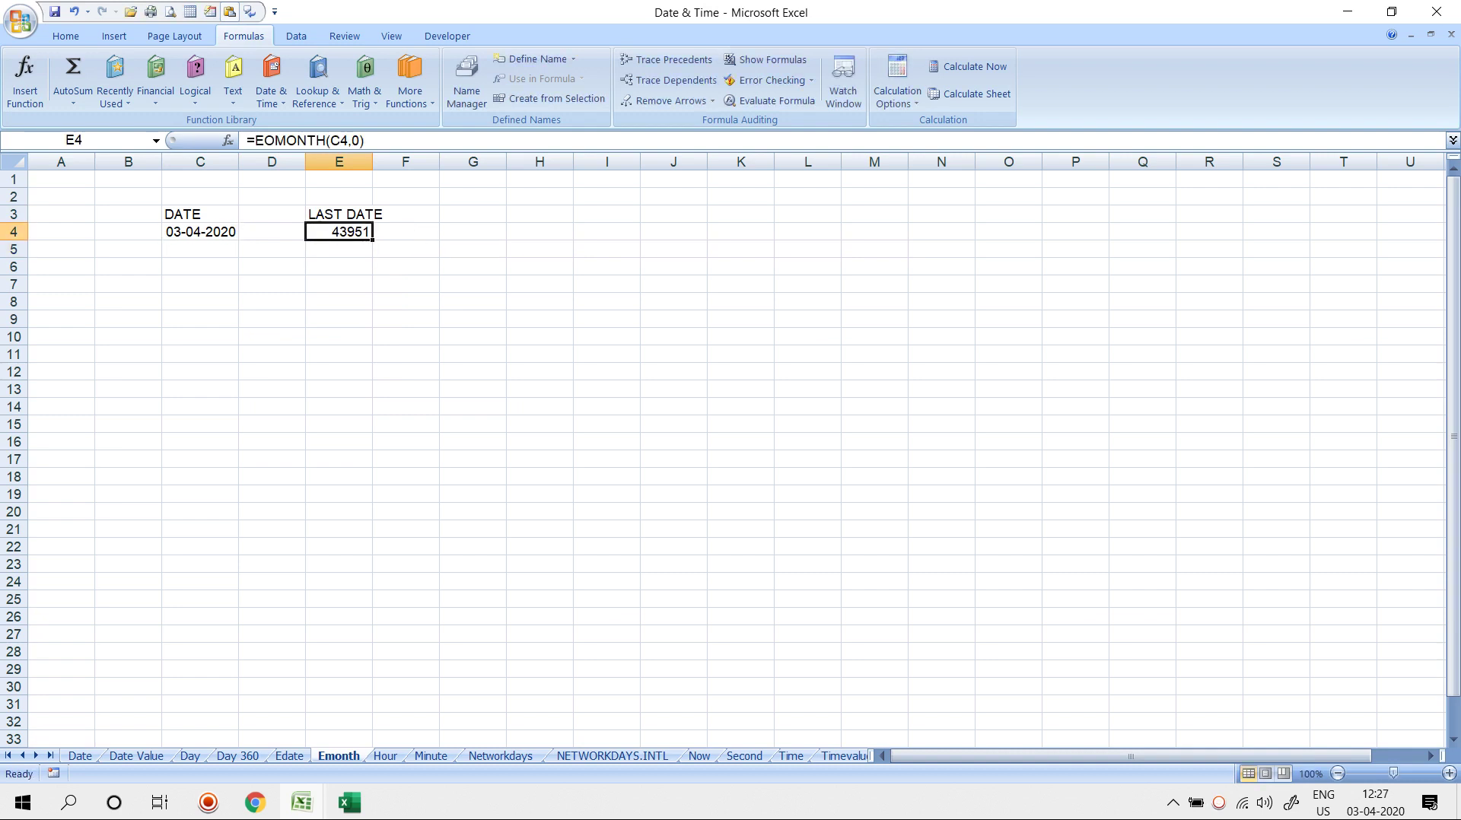
pyautogui.hotkey('ctrl', 'shift', '3')
# Enter the headings STARTING DATE in C9 and ENDING DATE in E9
pyautogui.click(201, 320)
pyautogui.write('START')
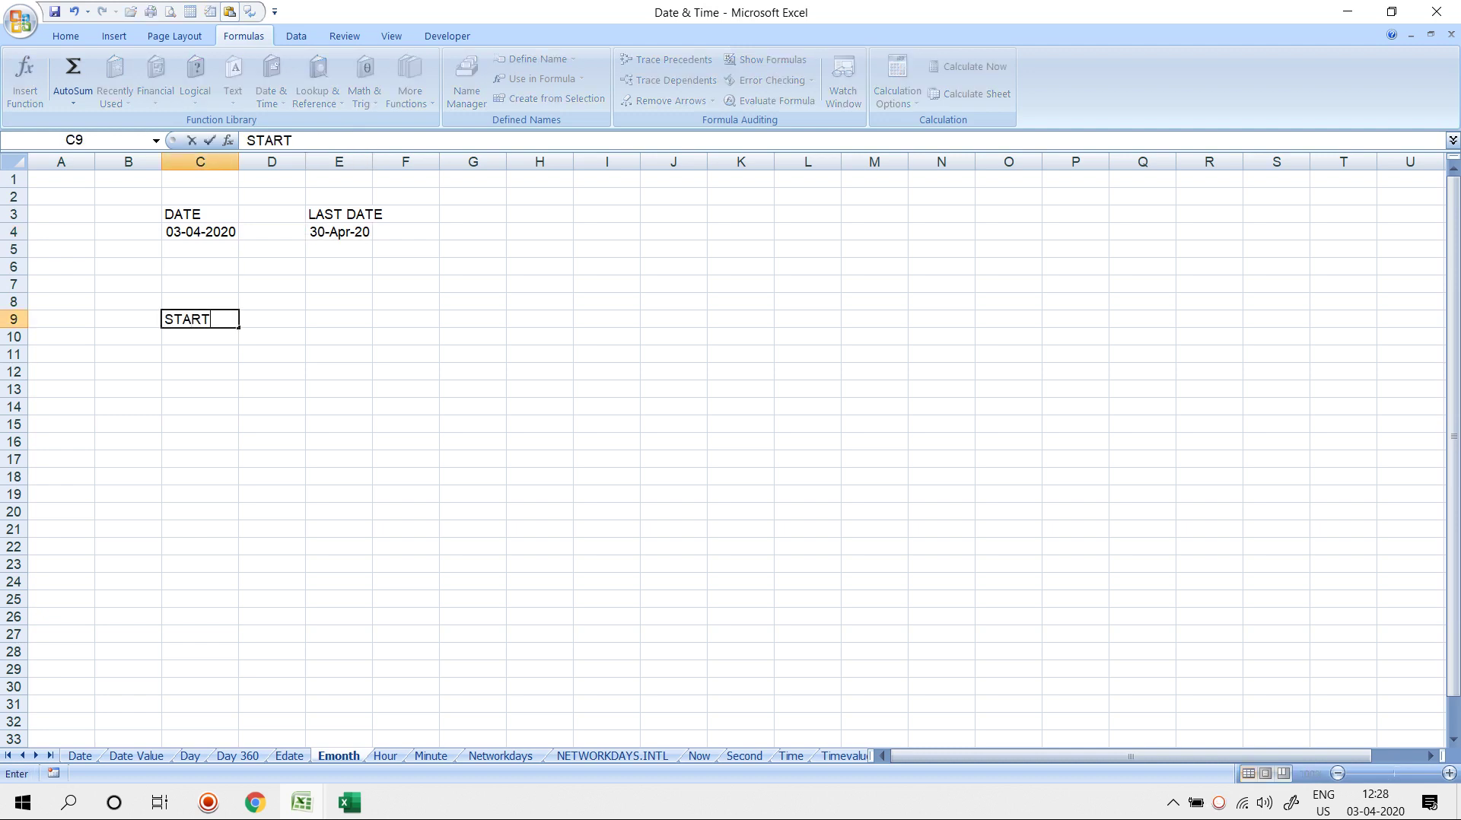
pyautogui.write('ING DATE')
pyautogui.press('Return')
pyautogui.press('Up')
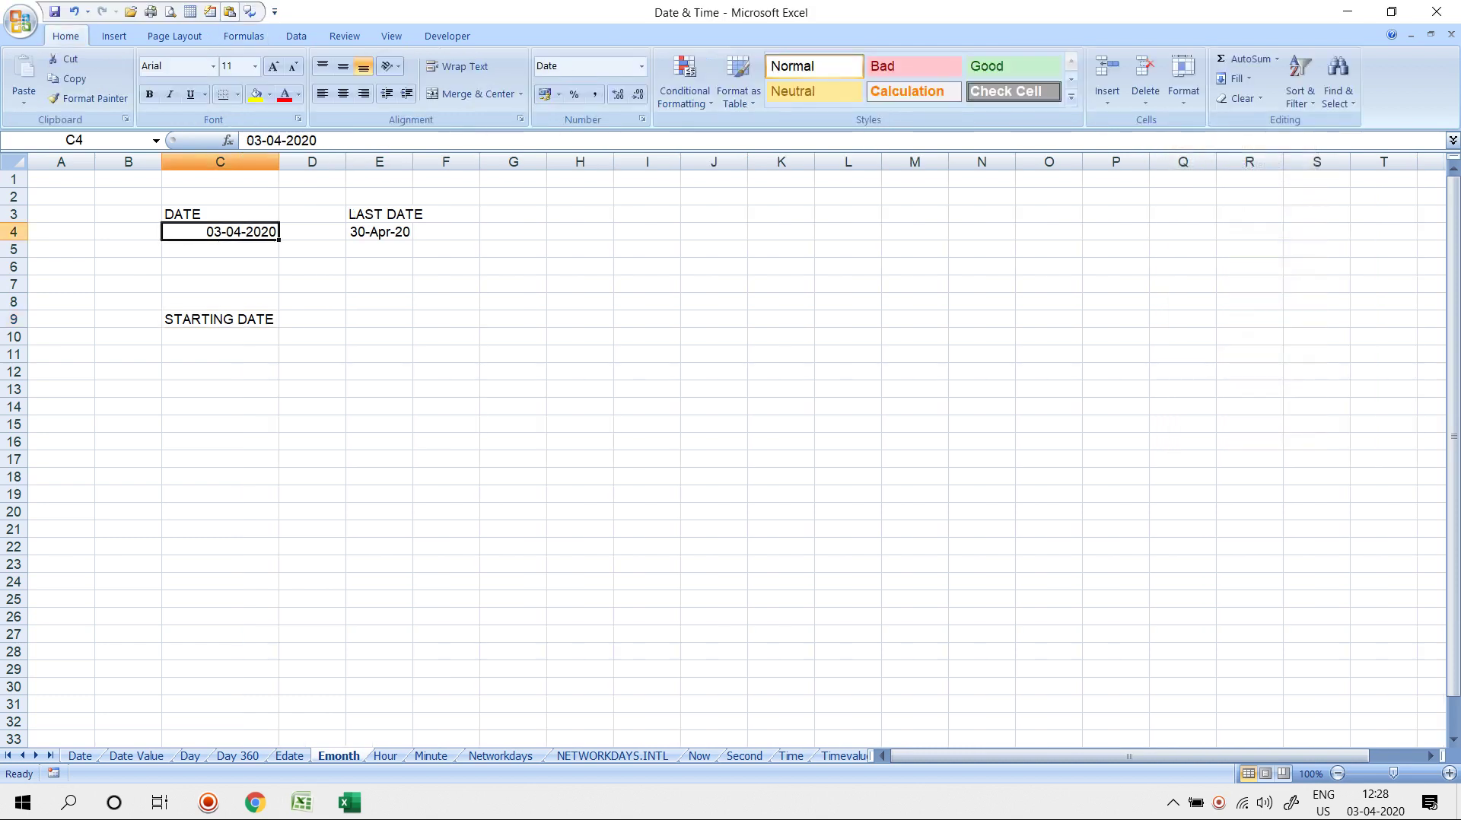
pyautogui.click(380, 320)
pyautogui.write('END')
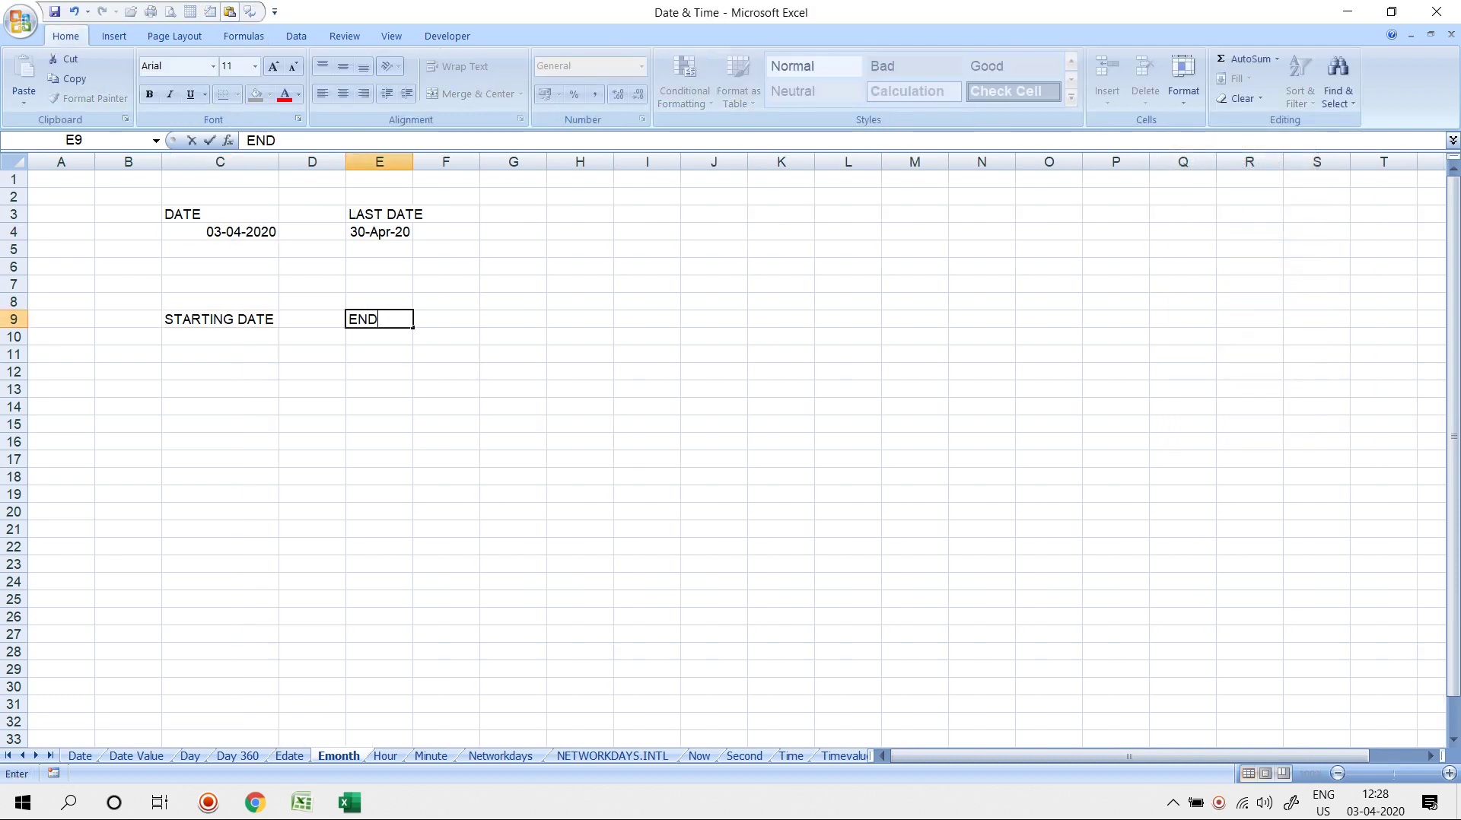
pyautogui.write('ING DATE')
pyautogui.press('Return')
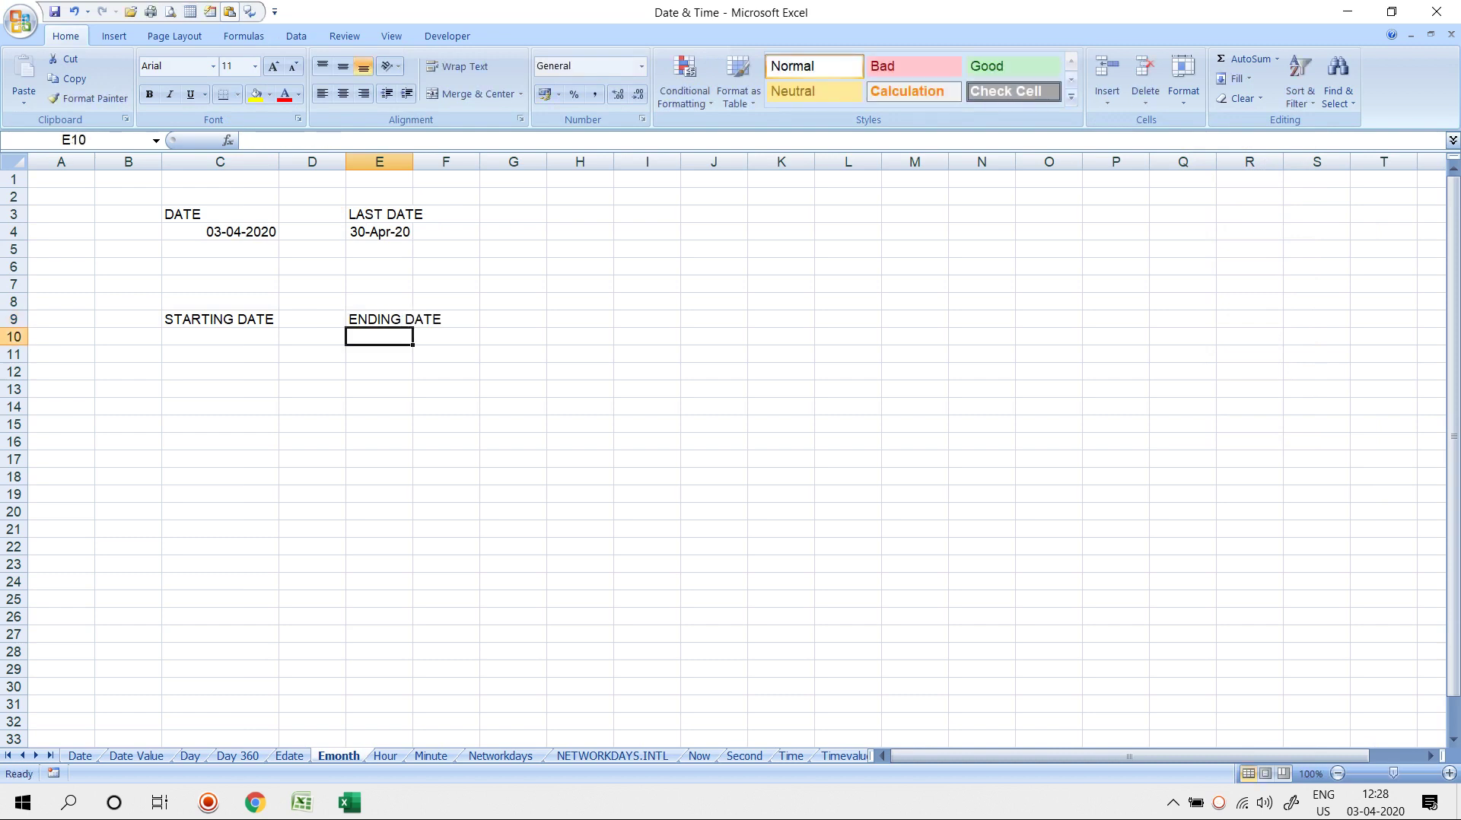
pyautogui.press('Left')
pyautogui.press('Left')
pyautogui.press('Up')
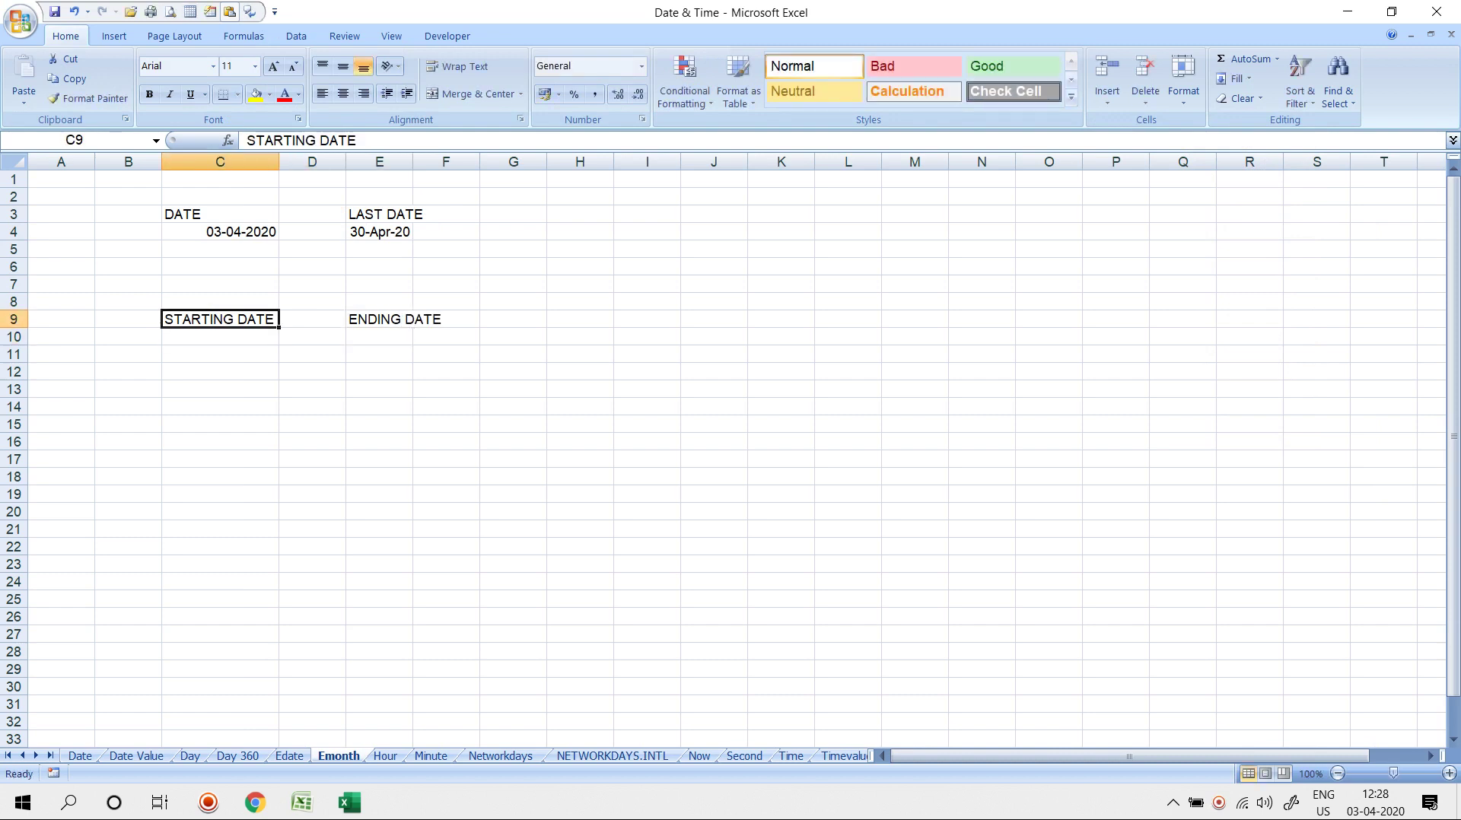
pyautogui.press('Right')
pyautogui.press('Right')
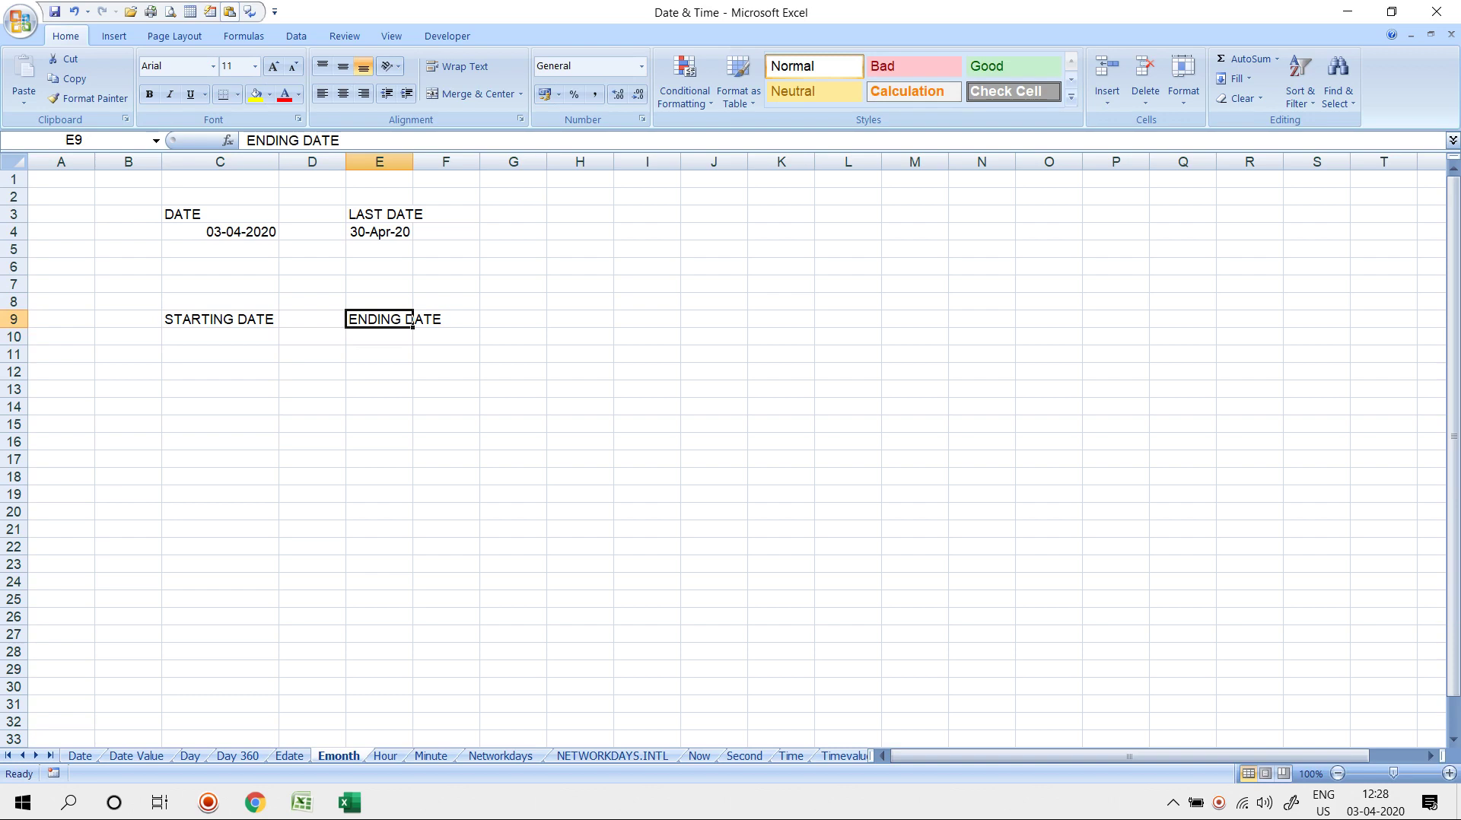
# Enter the reference date 03-04-2020 in D7, above the STARTING DATE and ENDING DATE headings
pyautogui.press('Down')
pyautogui.press('Down')
pyautogui.press('Left')
pyautogui.press('Left')
pyautogui.press('Up')
pyautogui.press('Up')
pyautogui.press('Up')
pyautogui.press('Up')
pyautogui.press('Right')
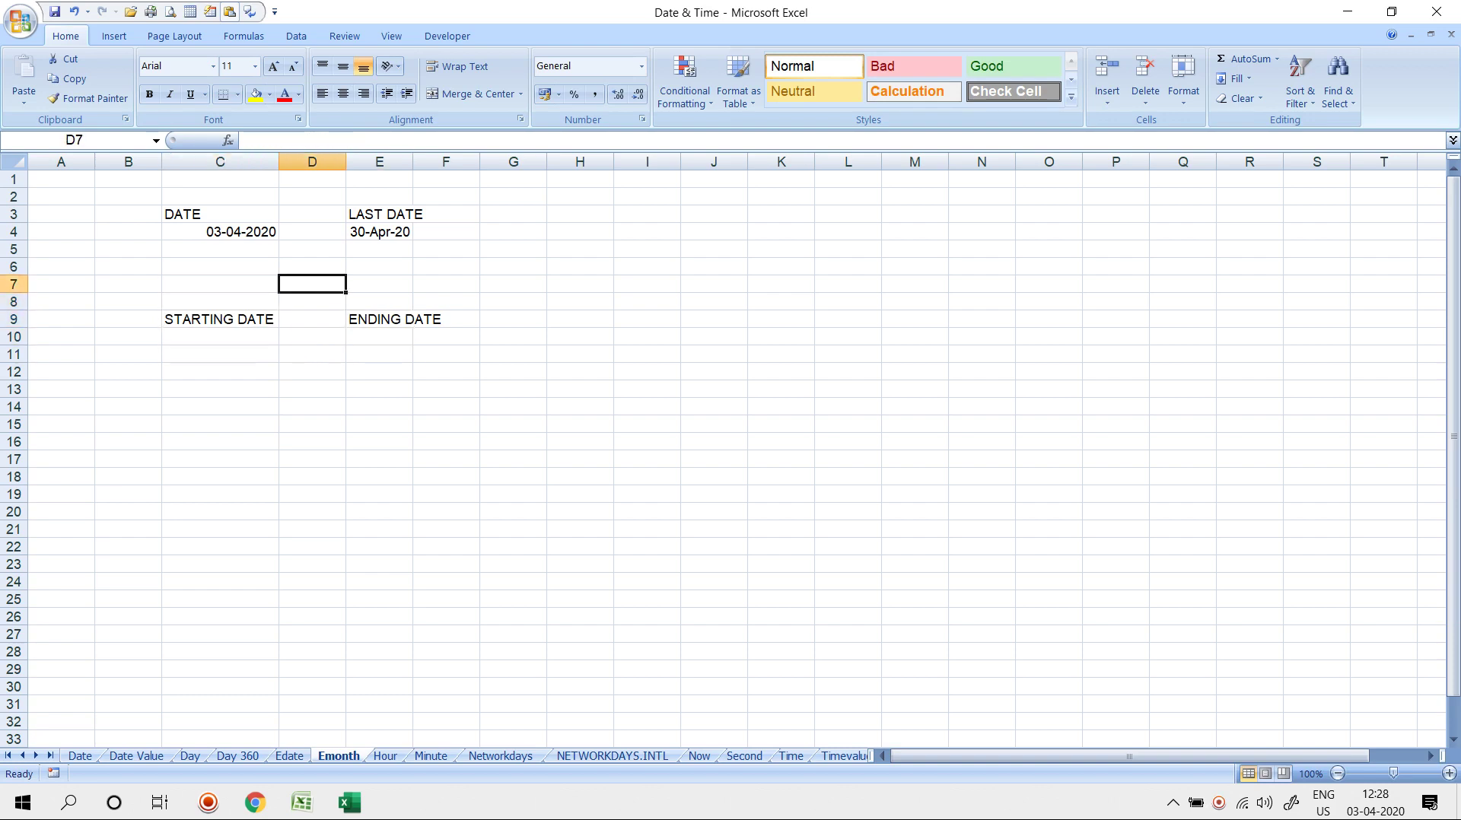
pyautogui.write('03')
pyautogui.press('Escape')
pyautogui.write('03-04-2020')
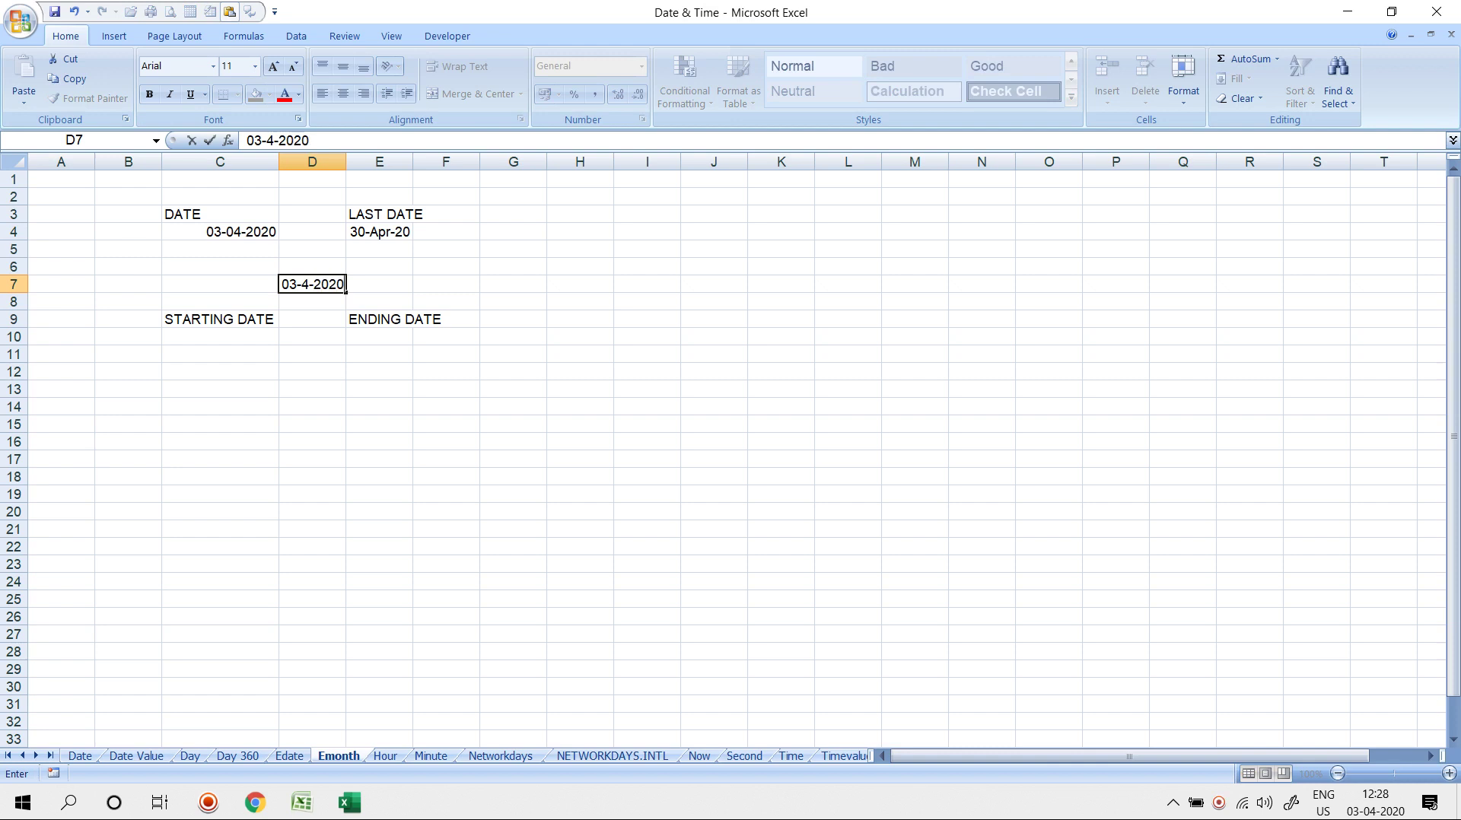
pyautogui.press('Return')
# Calculate the previous month's last day in C10 with =EOMONTH(D7,-1) and format it as a date
pyautogui.press('Left')
pyautogui.press('Down')
pyautogui.press('Down')
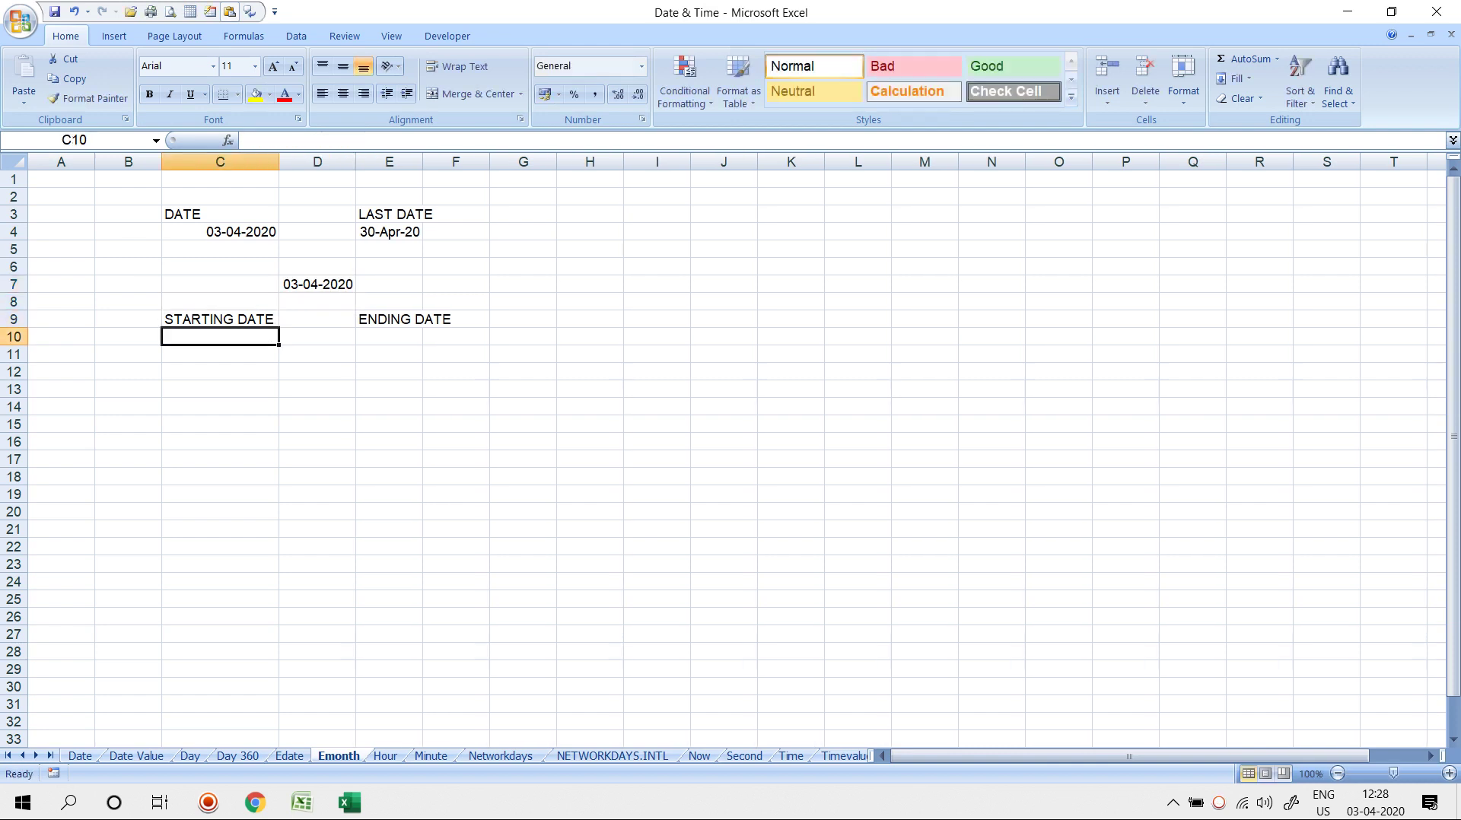
pyautogui.press('Right')
pyautogui.press('Right')
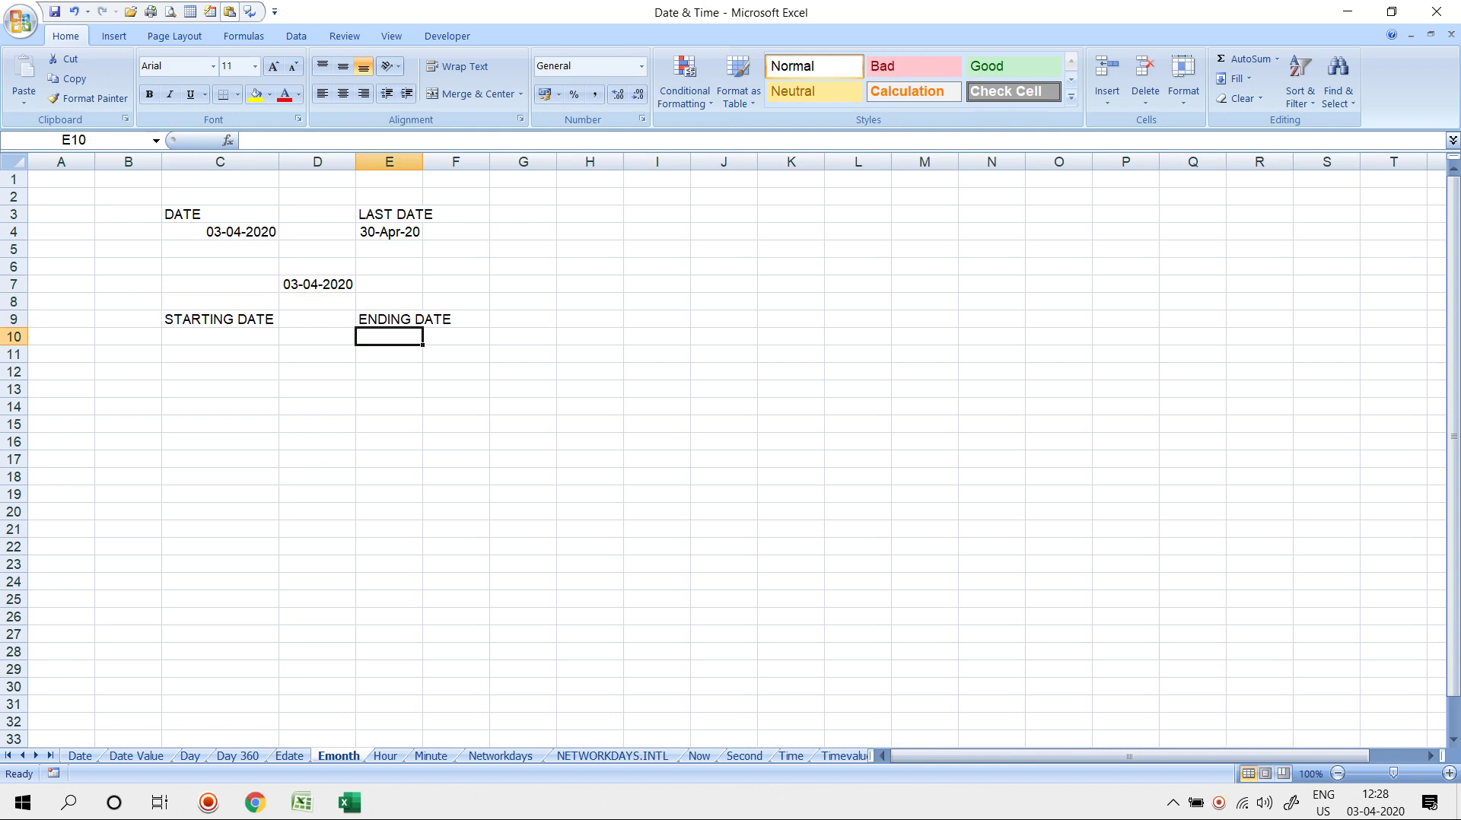
pyautogui.press('Left')
pyautogui.press('Left')
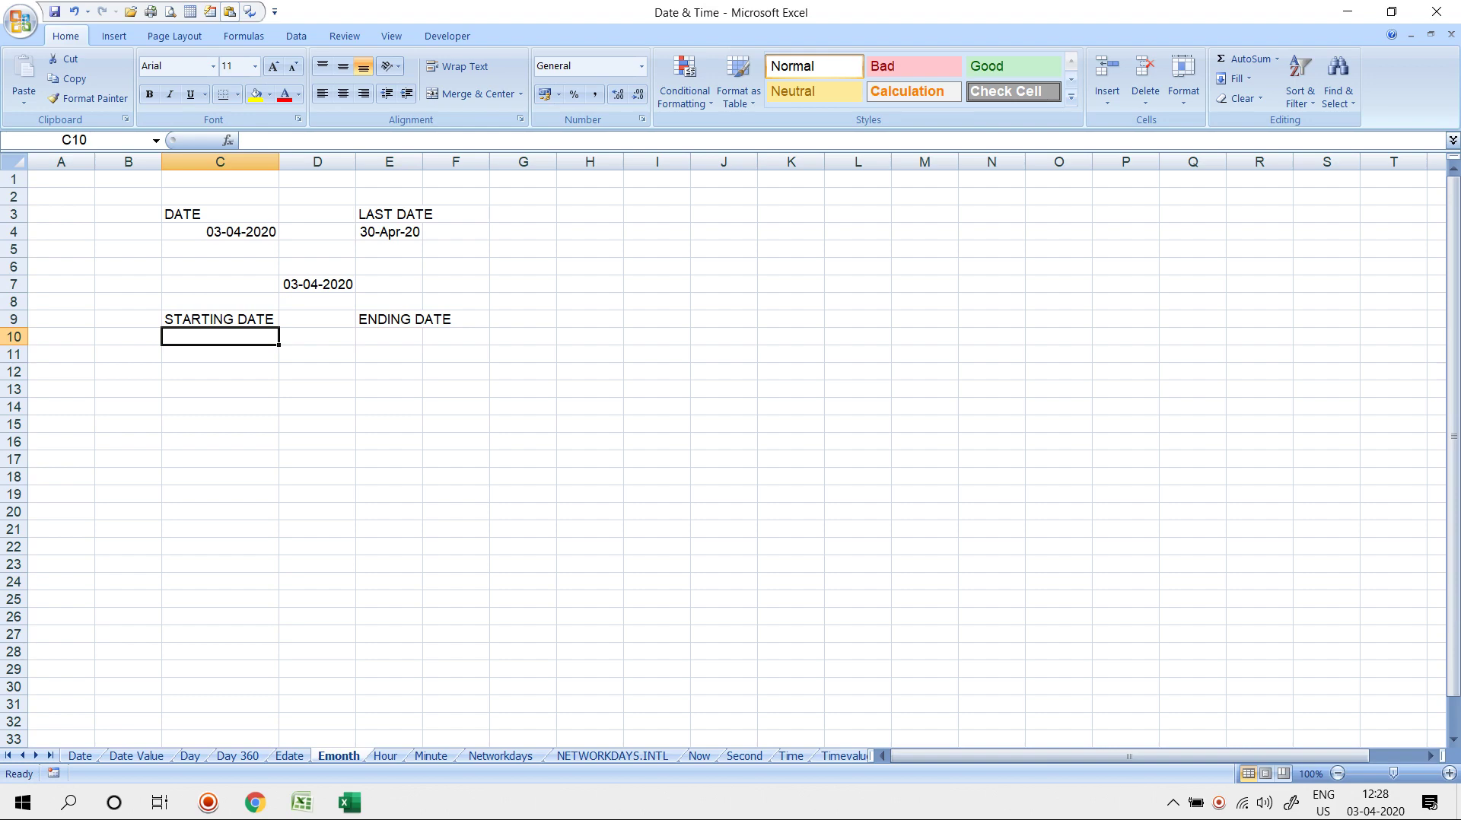
pyautogui.write('=EOMONTH(')
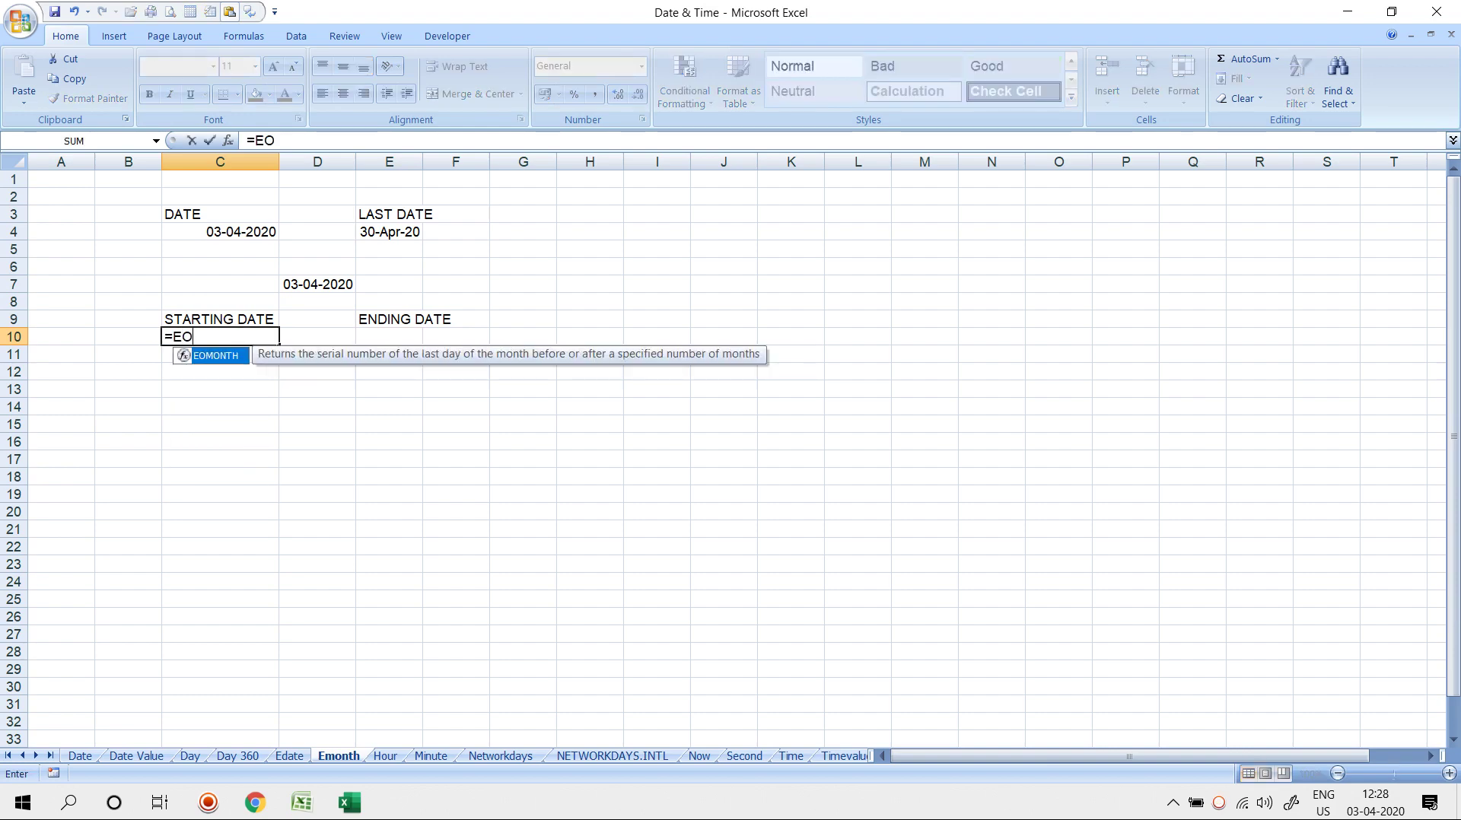
pyautogui.press('Up')
pyautogui.press('Up')
pyautogui.press('Up')
pyautogui.press('Right')
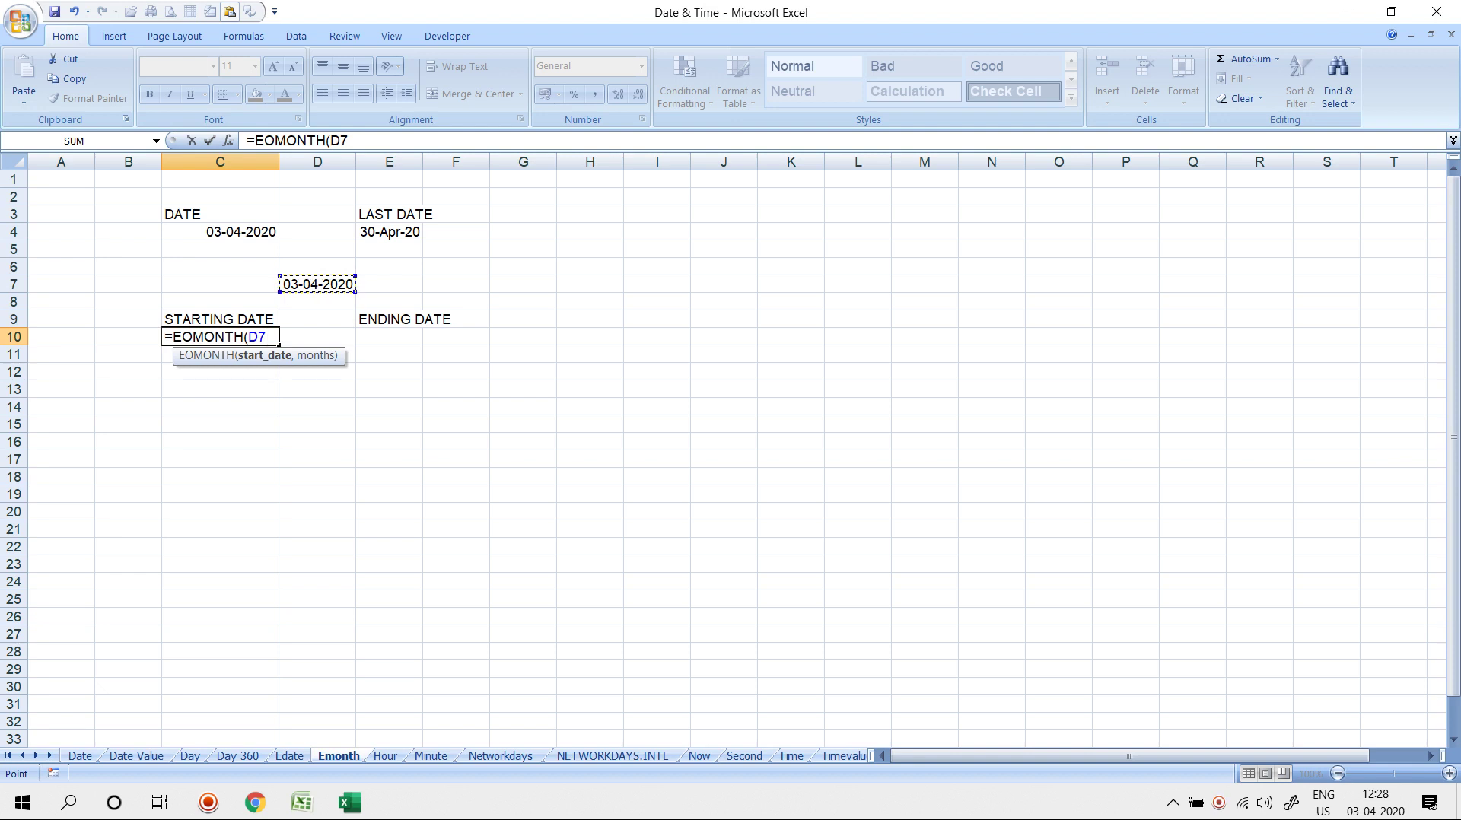
pyautogui.write(',-1')
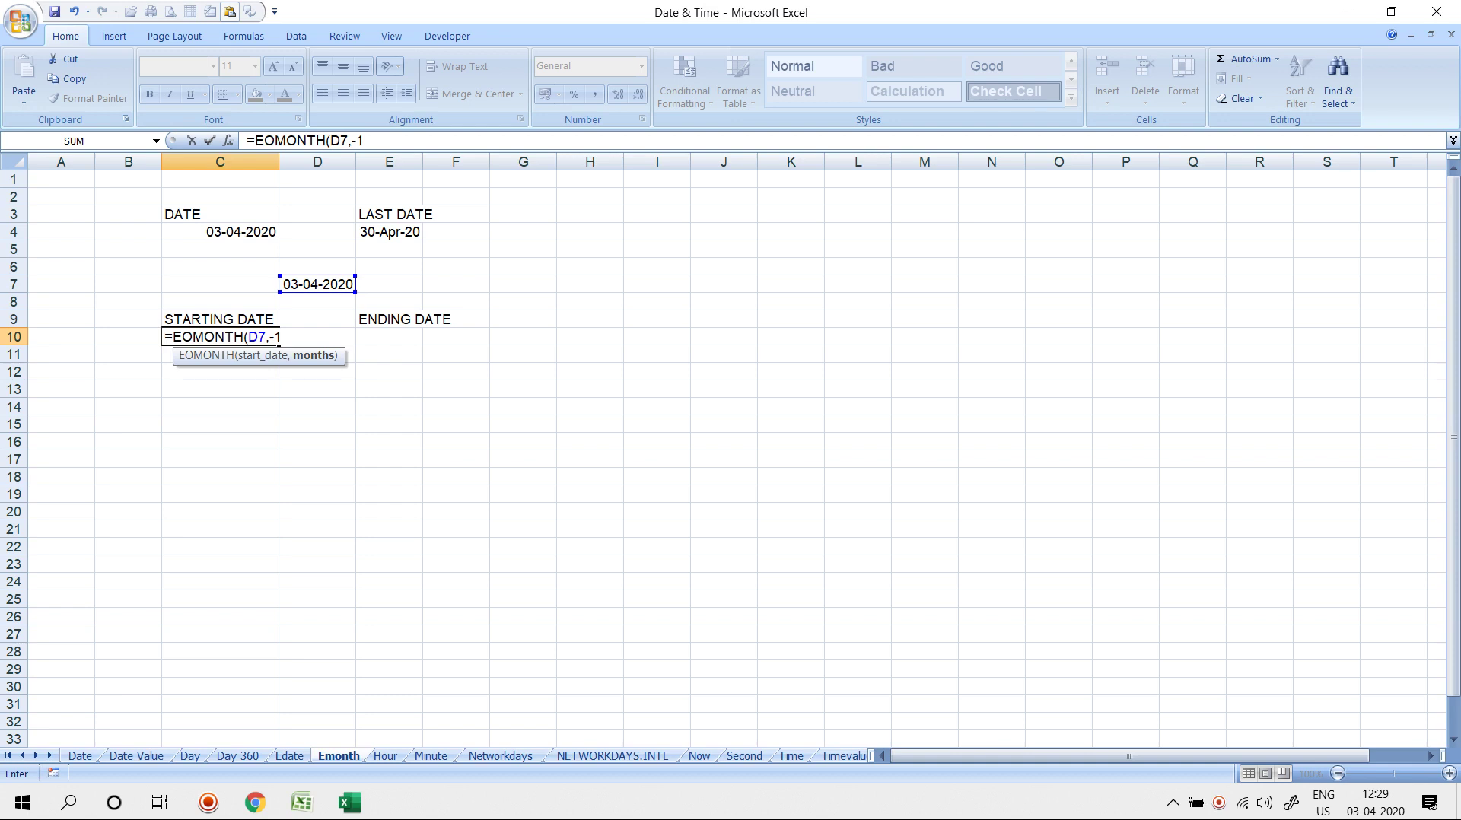
pyautogui.press('Return')
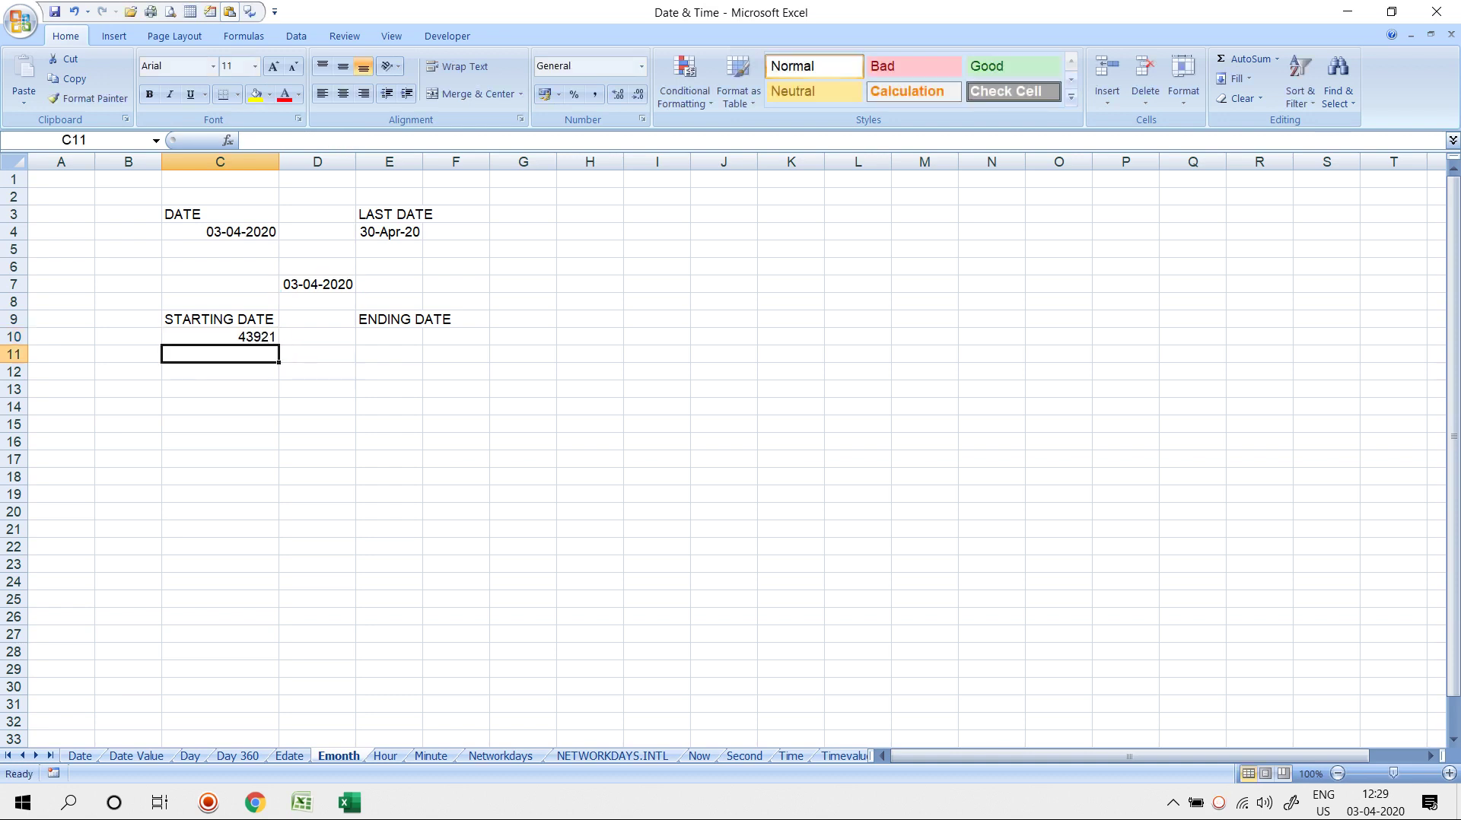
pyautogui.press('Up')
pyautogui.hotkey('ctrl', 'shift', '3')
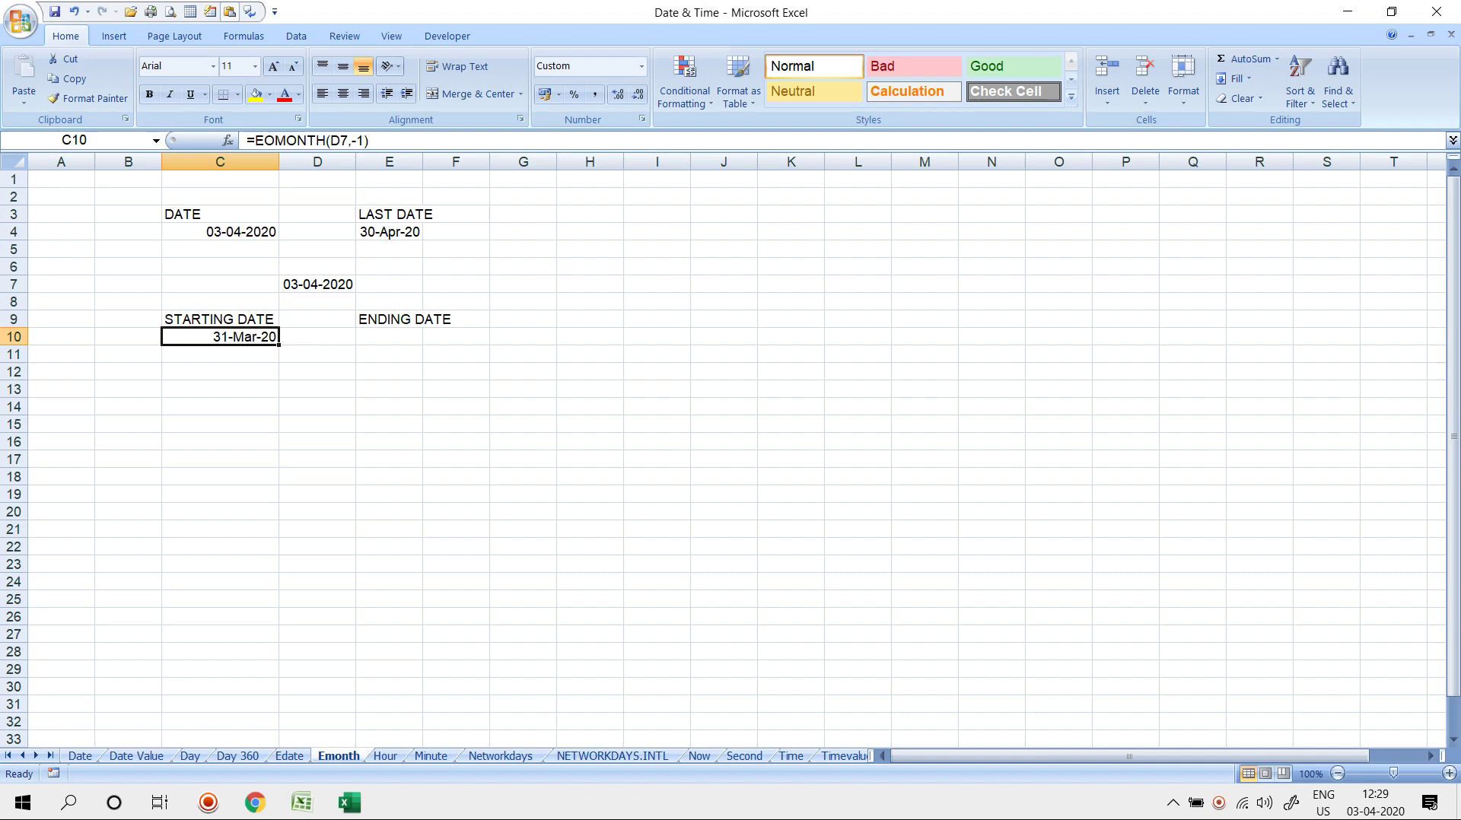
# Extend the STARTING DATE formula in C10 to =EOMONTH(D7,-1)+1 for the first day of the month
pyautogui.press('F2')
pyautogui.write('+1')
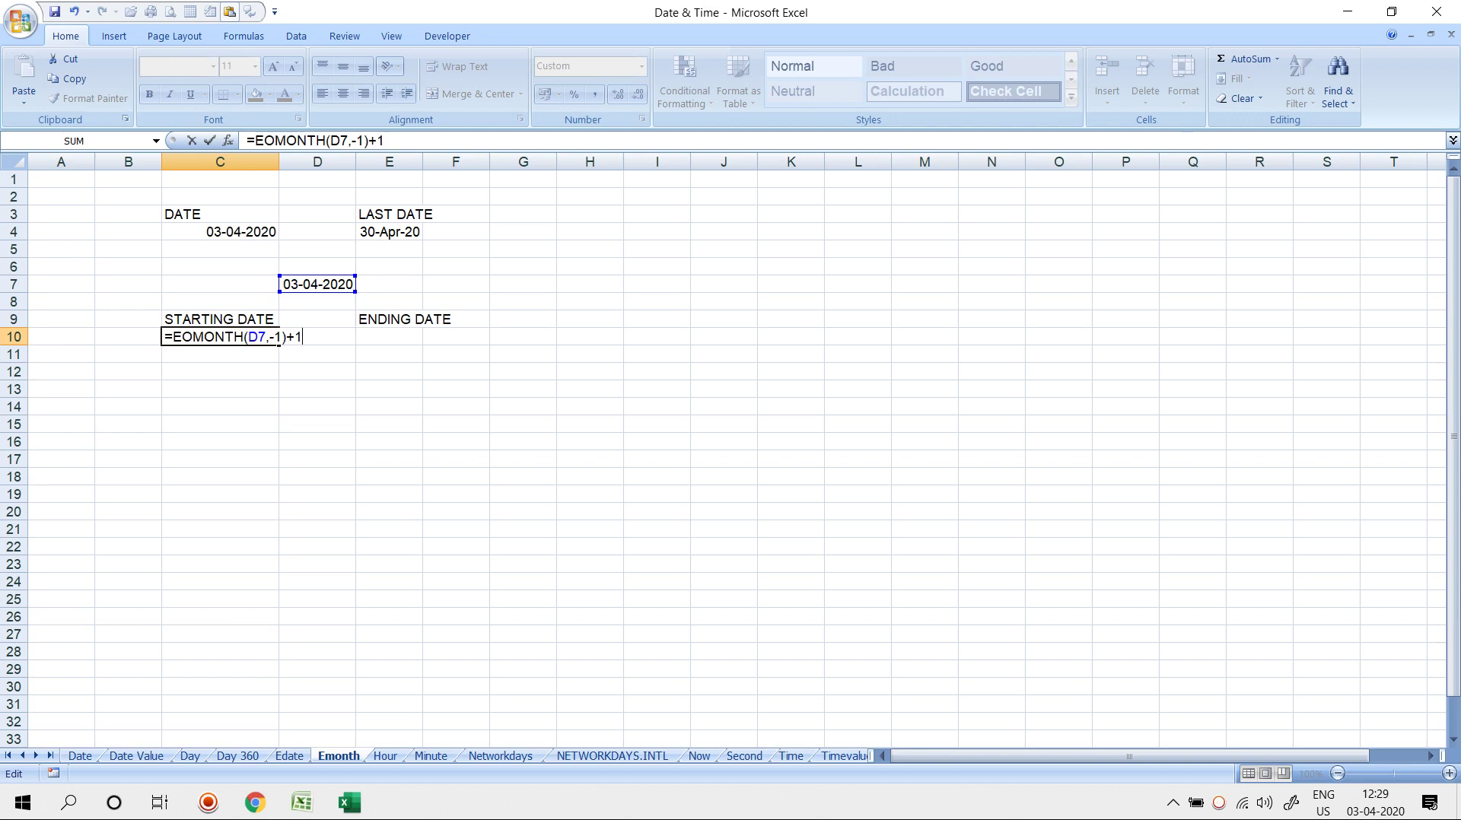
pyautogui.press('Return')
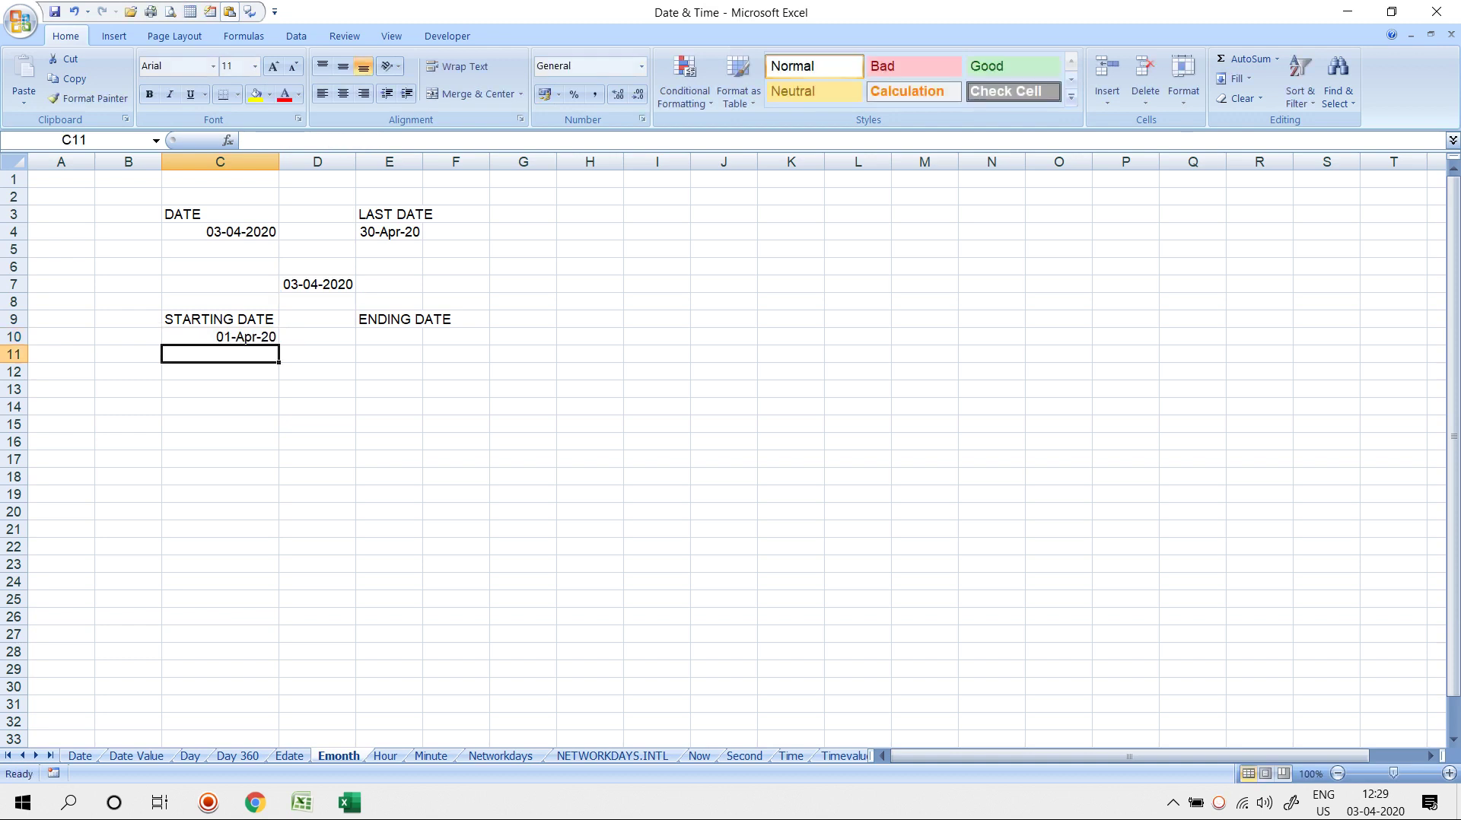
# Calculate the ending date in E10 with =EOMONTH(C10,0) and format it as a date
pyautogui.press('Up')
pyautogui.press('Right')
pyautogui.press('Right')
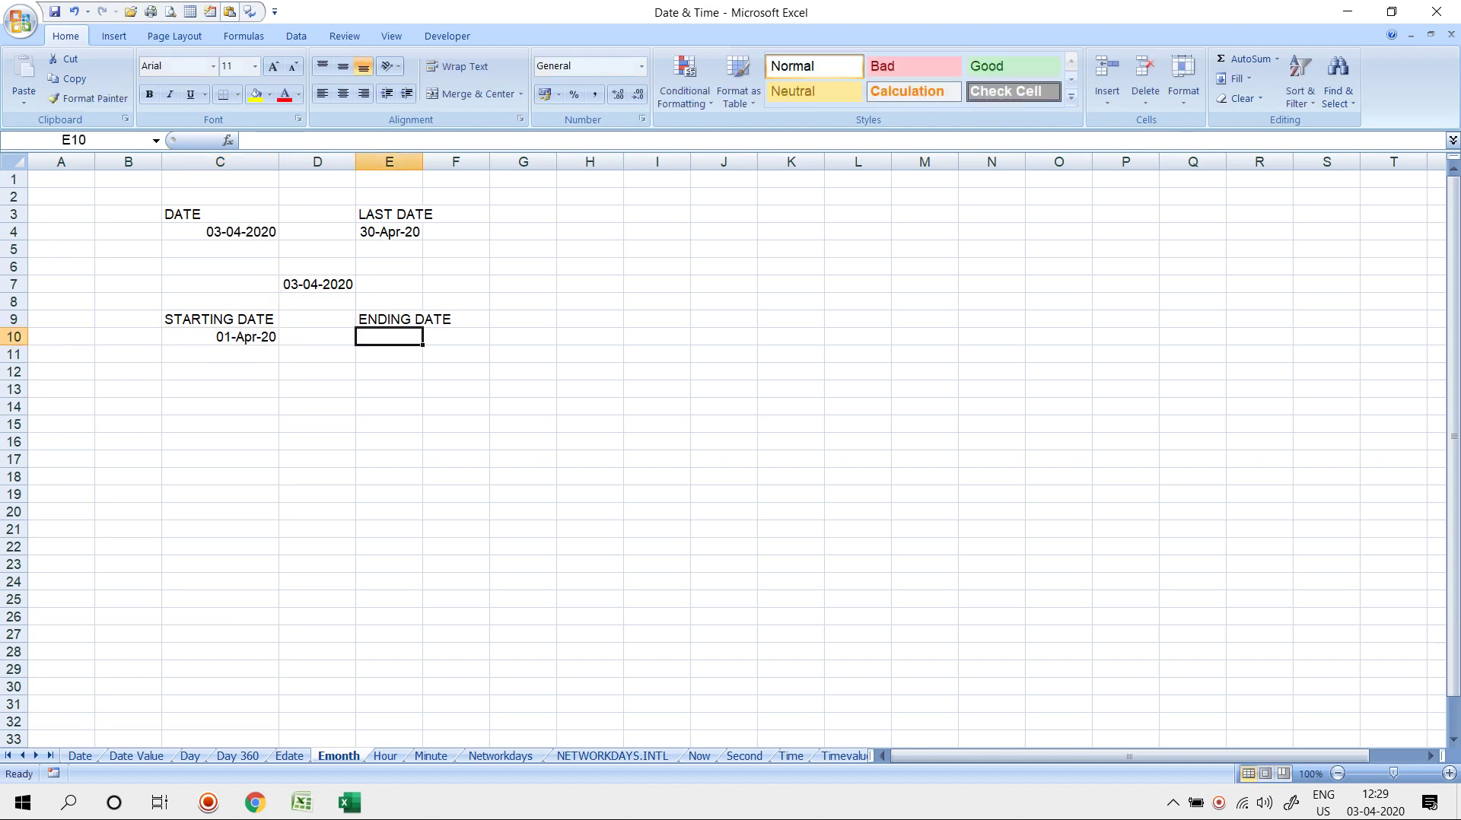
pyautogui.write('=EOMONTH(')
pyautogui.press('Left')
pyautogui.press('Left')
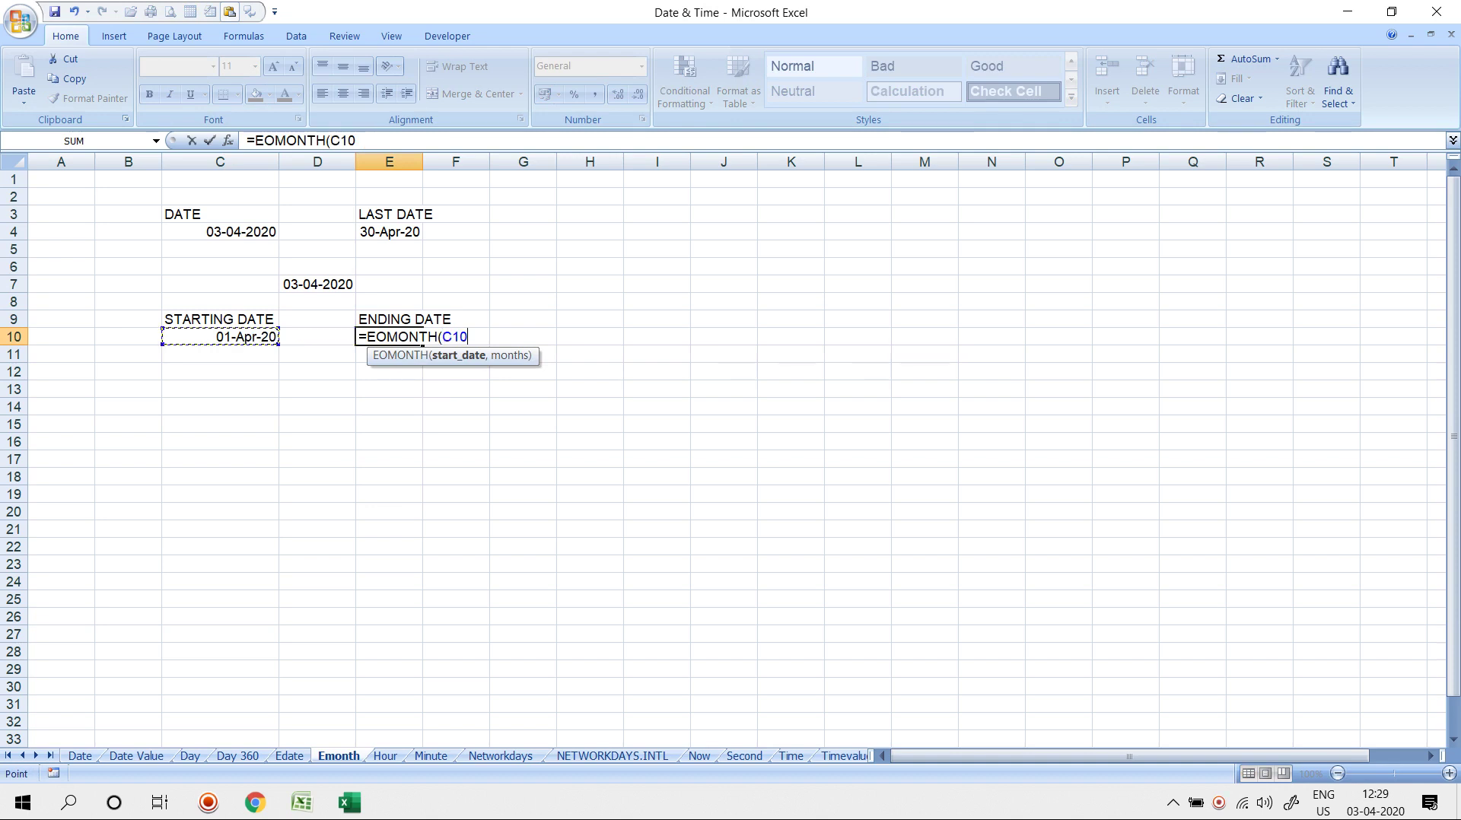
pyautogui.write(',0')
pyautogui.press('Return')
pyautogui.press('Up')
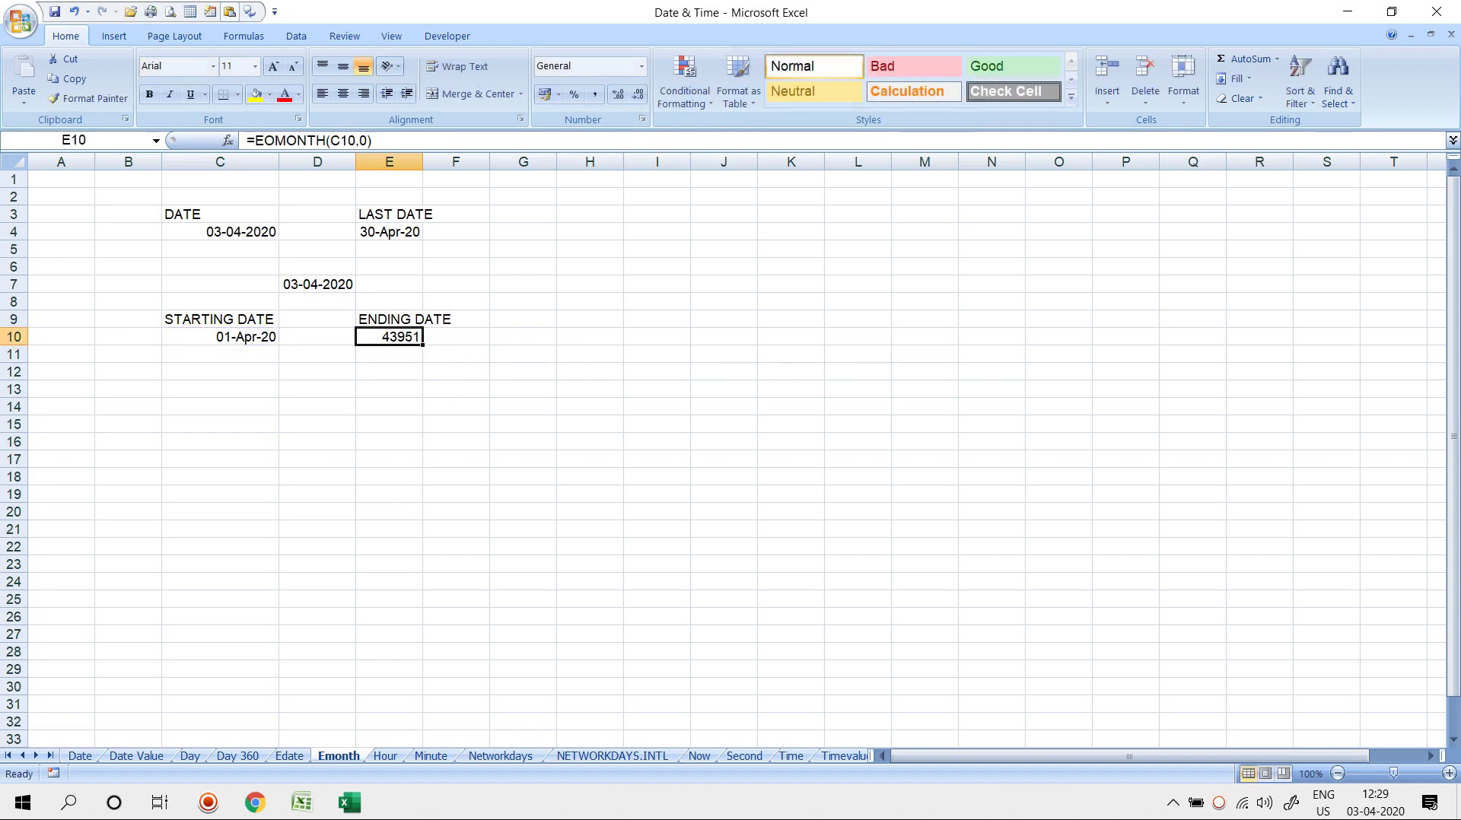
pyautogui.hotkey('ctrl', 'shift', '3')
# Change the reference date in D7 to 05-05-2020 and fit column E's width to its contents
pyautogui.click(318, 285)
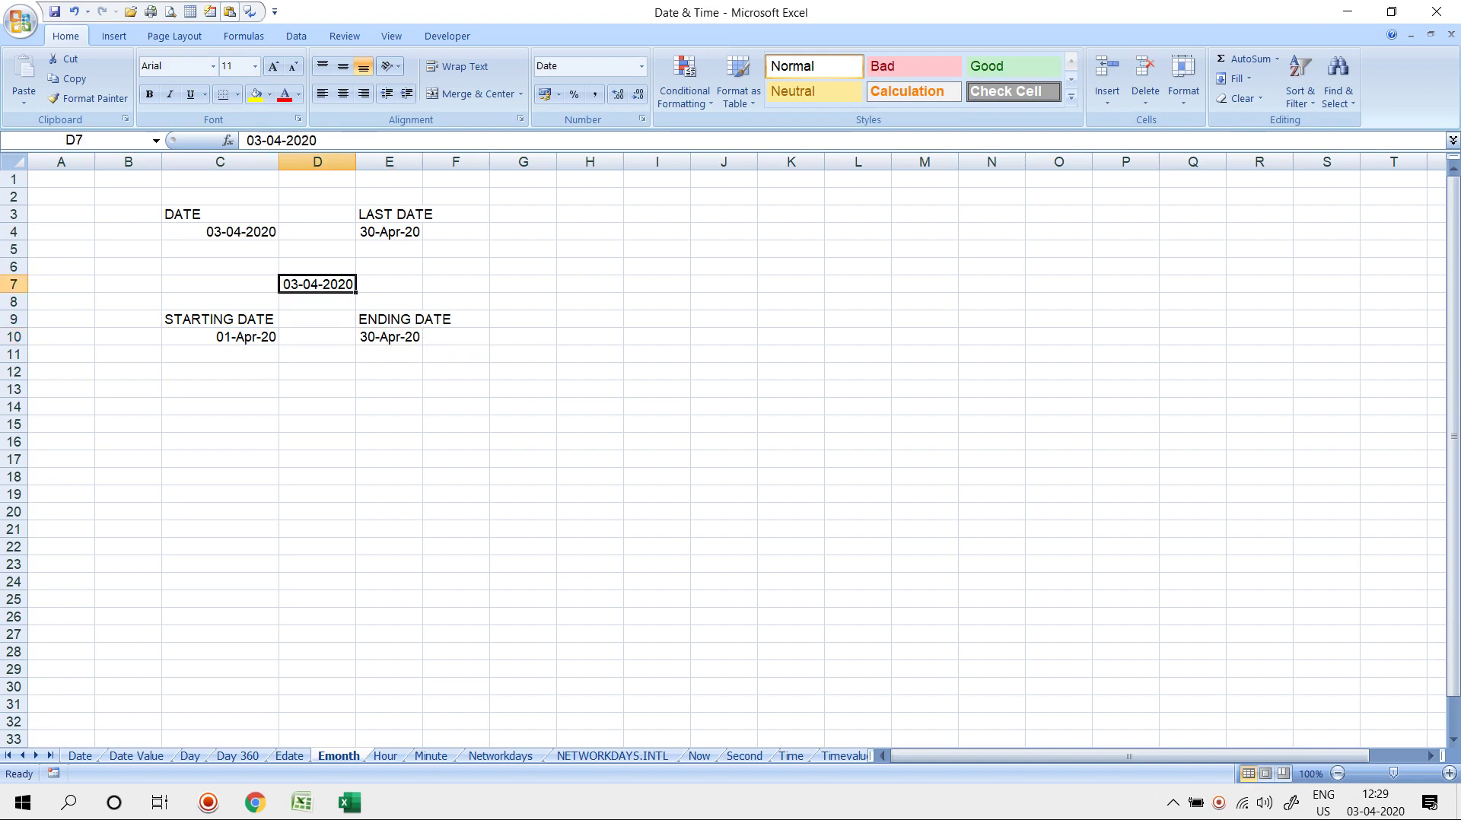
pyautogui.write('5-05')
pyautogui.press('Return')
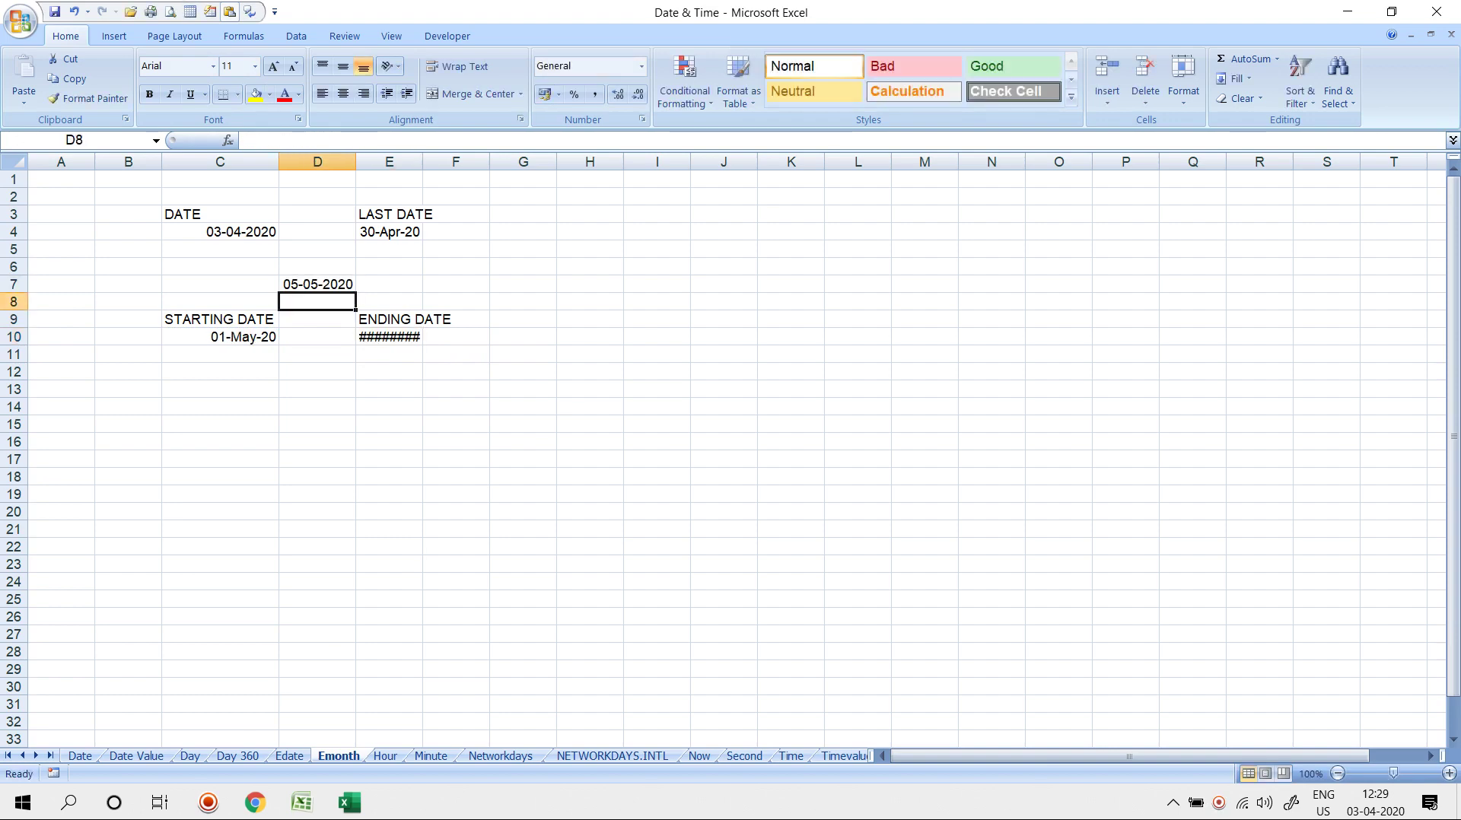
pyautogui.click(220, 337)
pyautogui.doubleClick(422, 162)
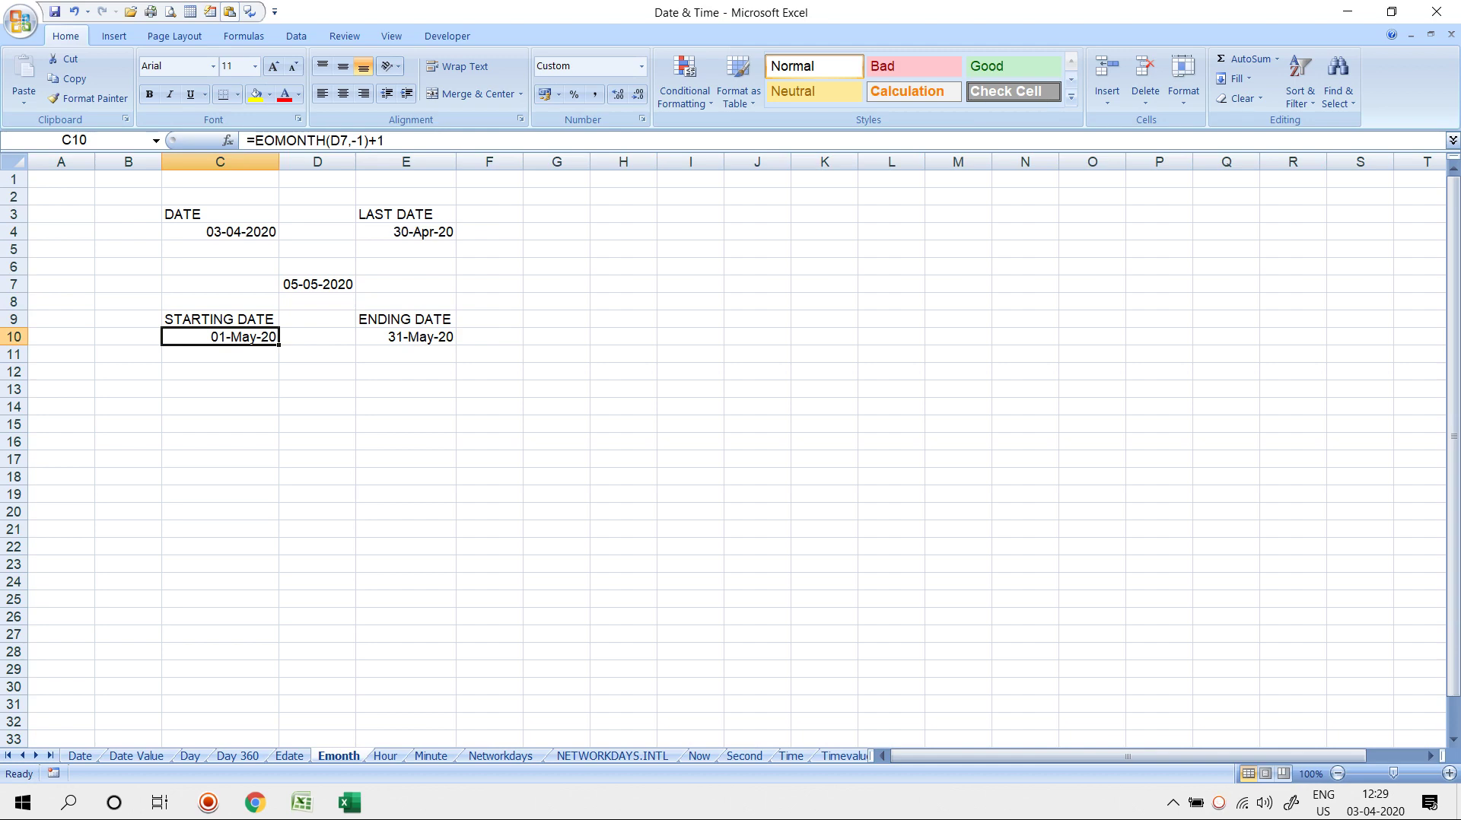
# Inspect the STARTING DATE formula in C10, leaving it as it is, and bring up the data tools
pyautogui.press('F2')
pyautogui.press('Escape')
pyautogui.click(296, 36)
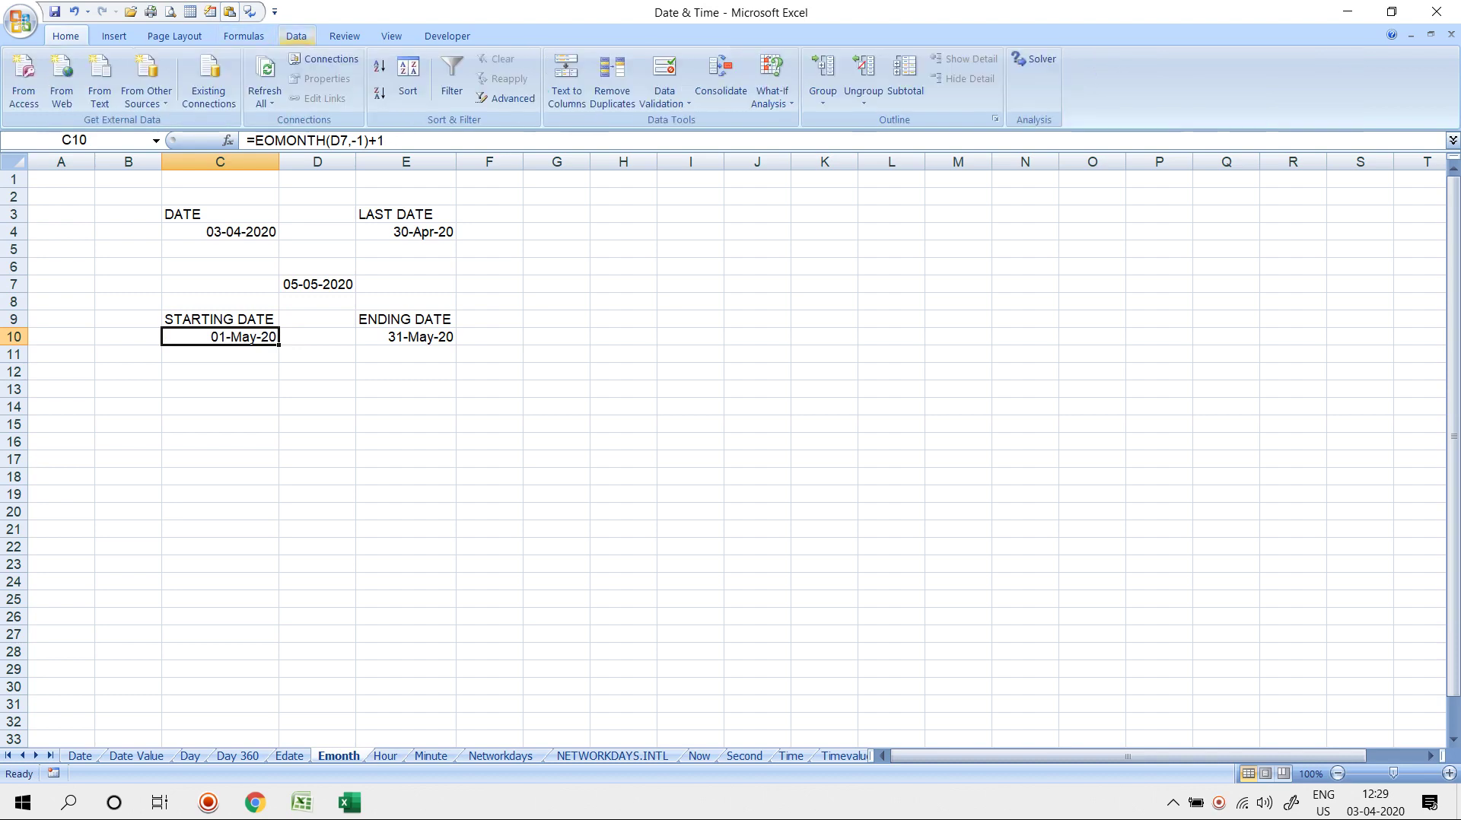
# Look through the library of date and time functions, down to NETWORKDAYS
pyautogui.click(244, 35)
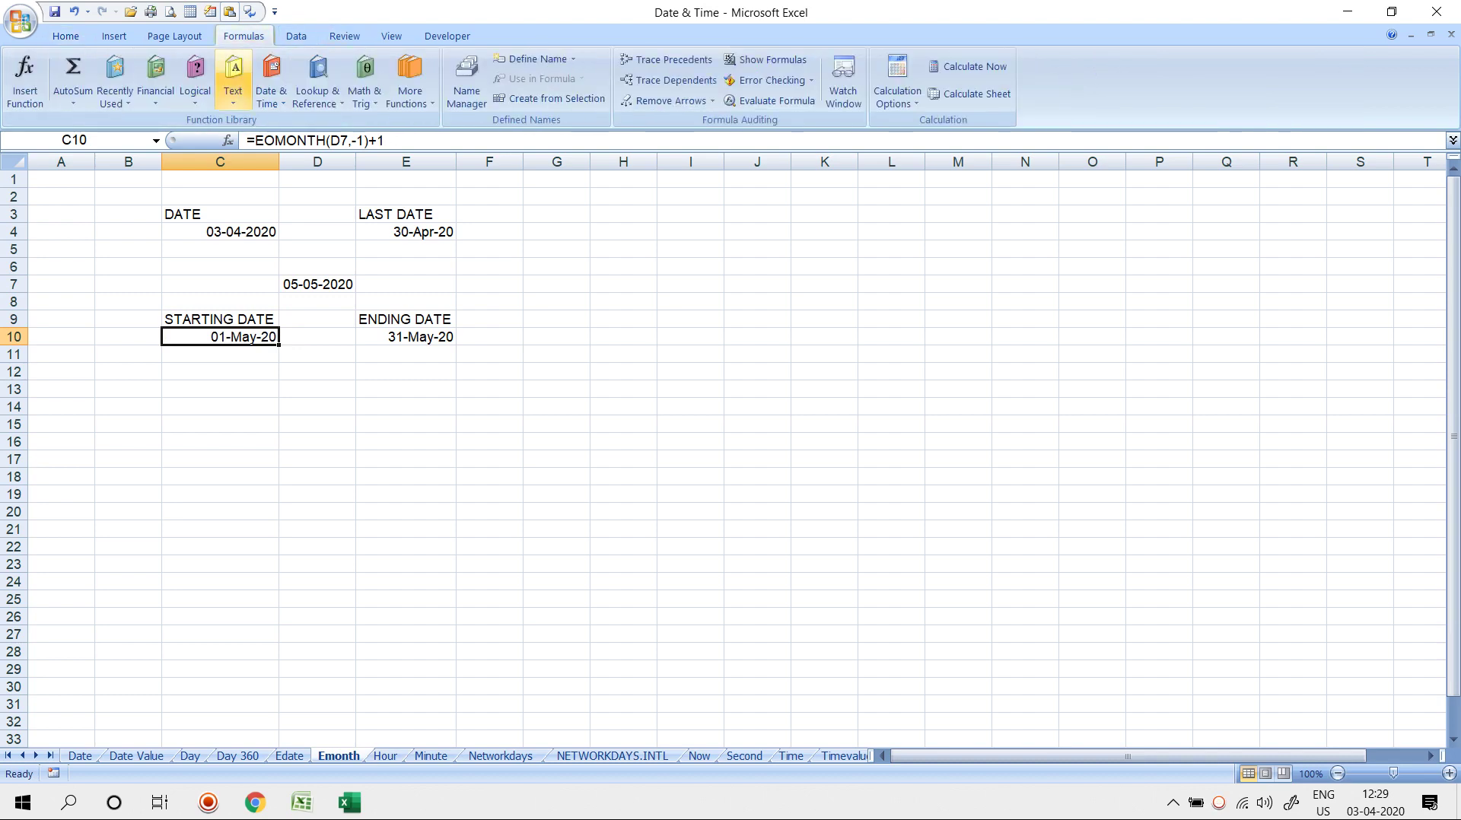
pyautogui.click(271, 83)
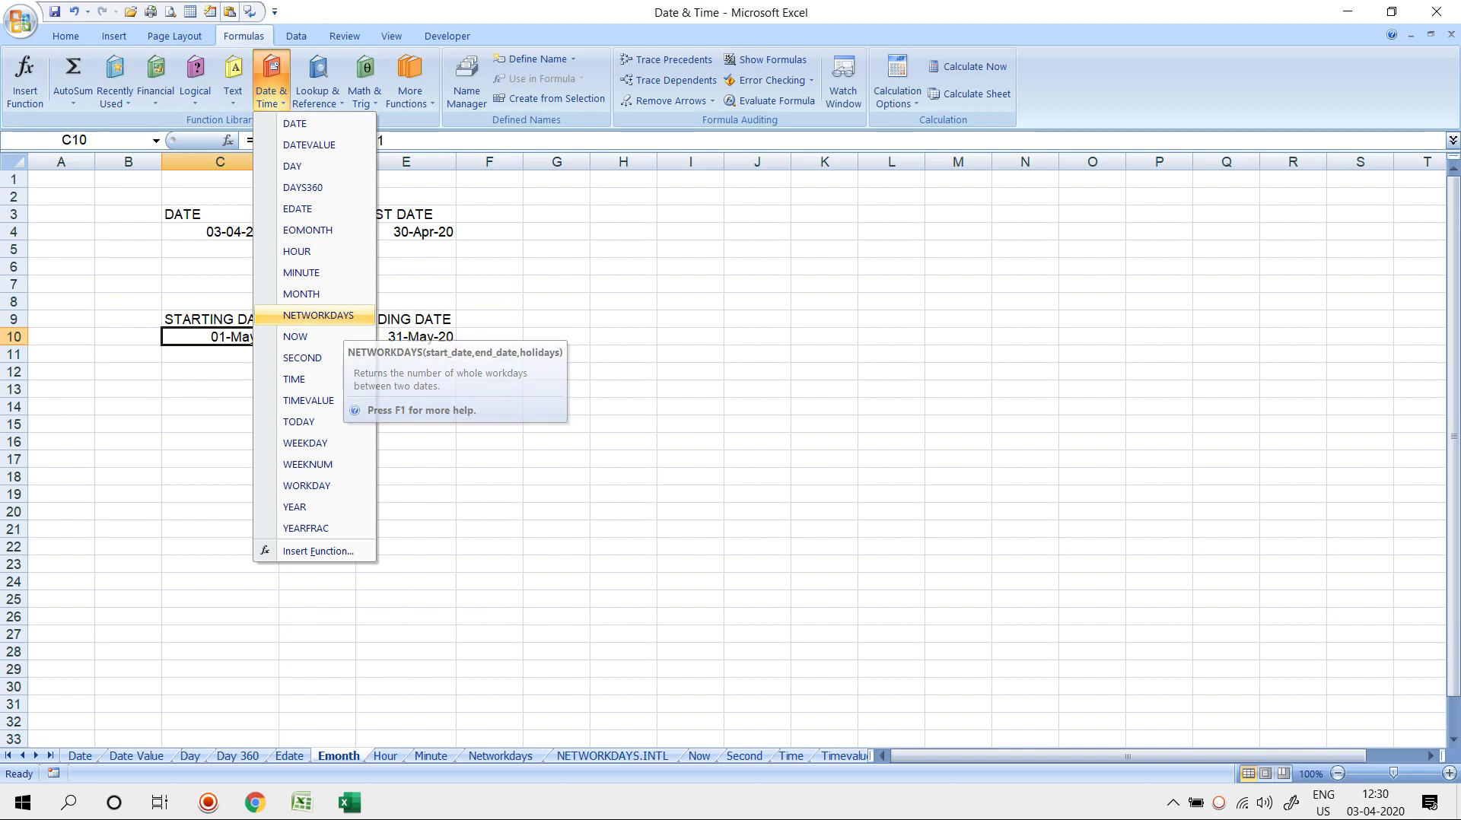
pyautogui.press('Escape')
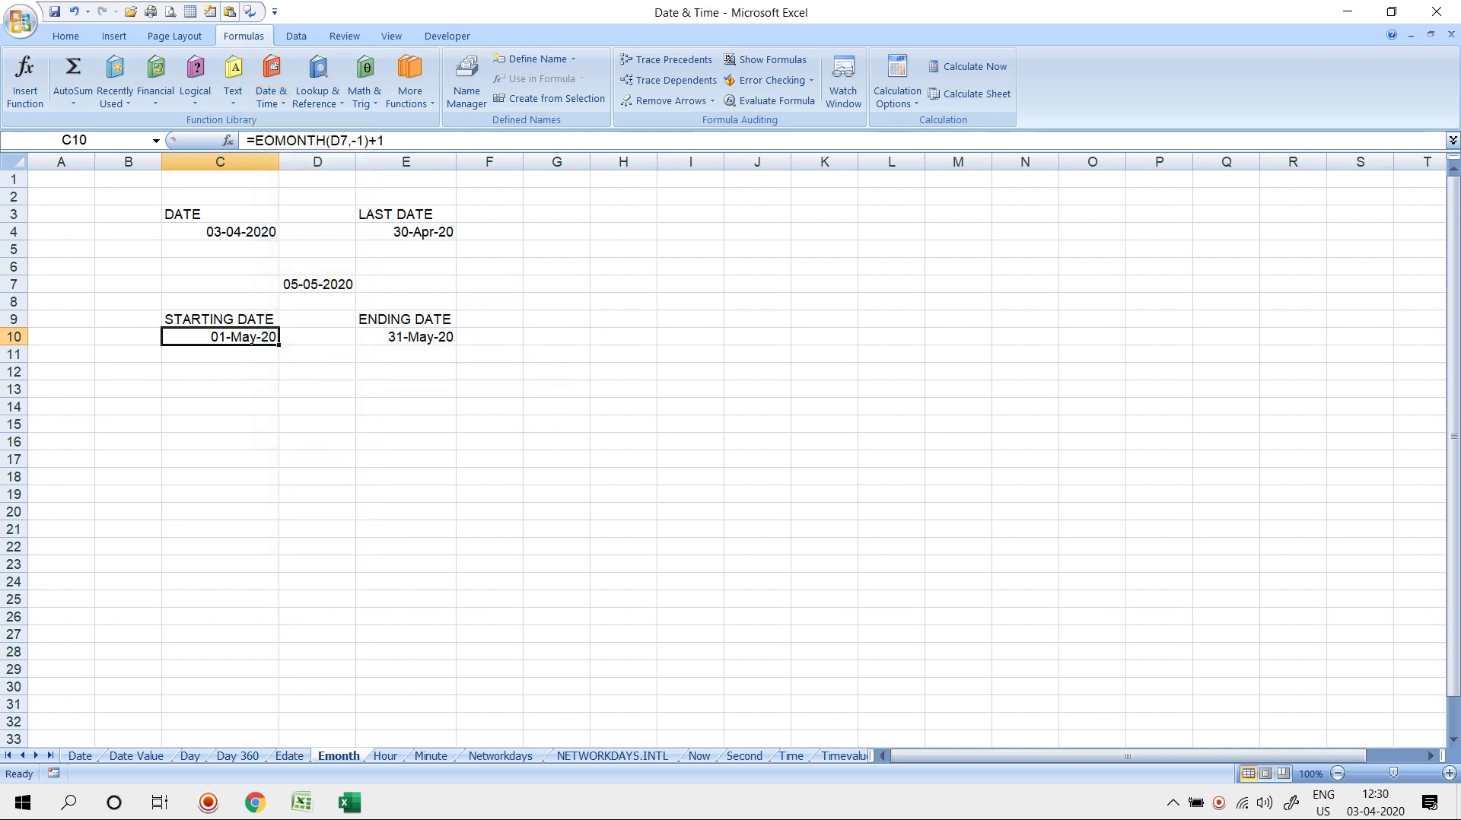
pyautogui.click(623, 302)
pyautogui.click(65, 36)
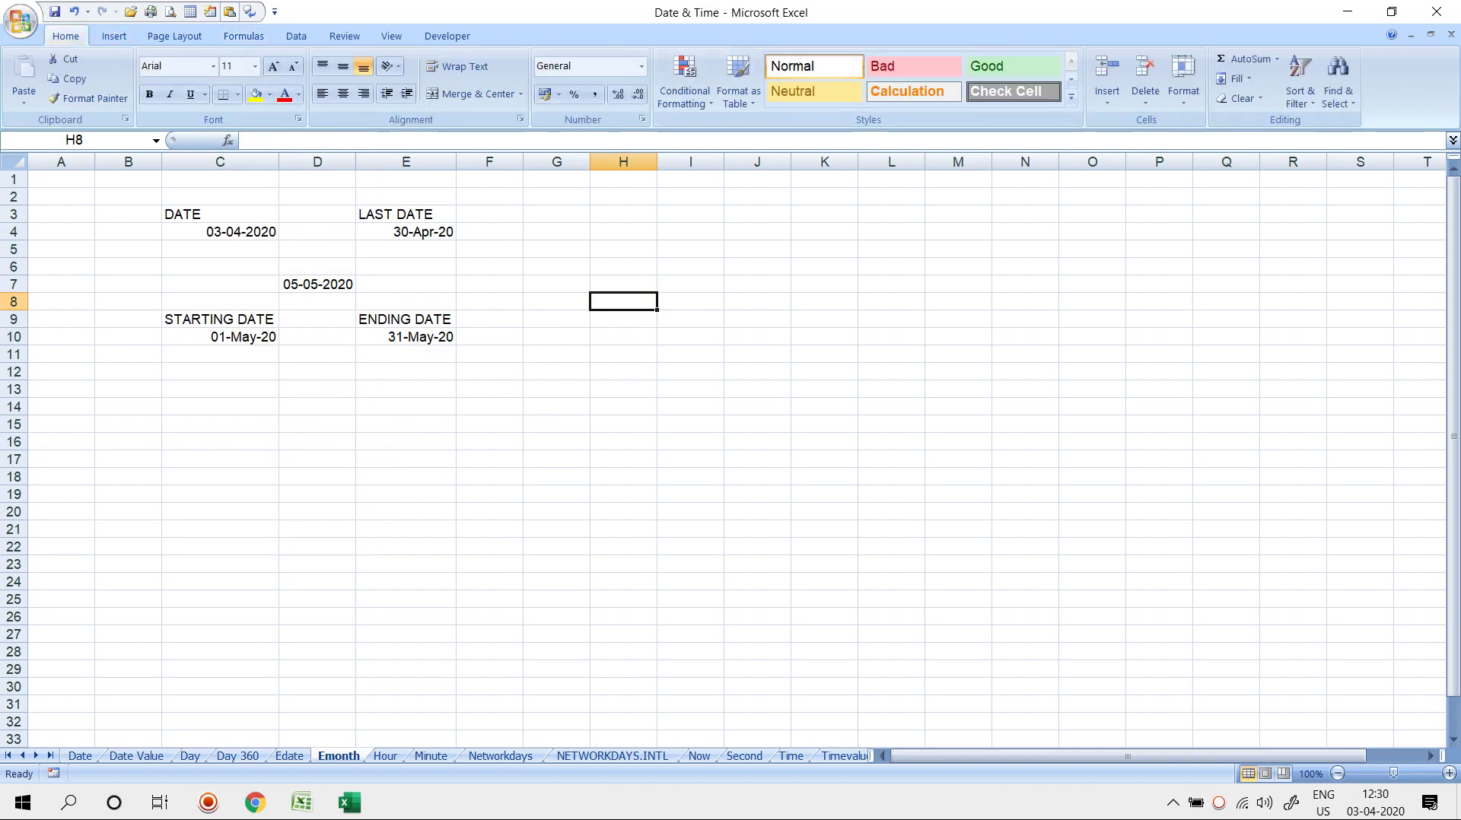
pyautogui.click(623, 284)
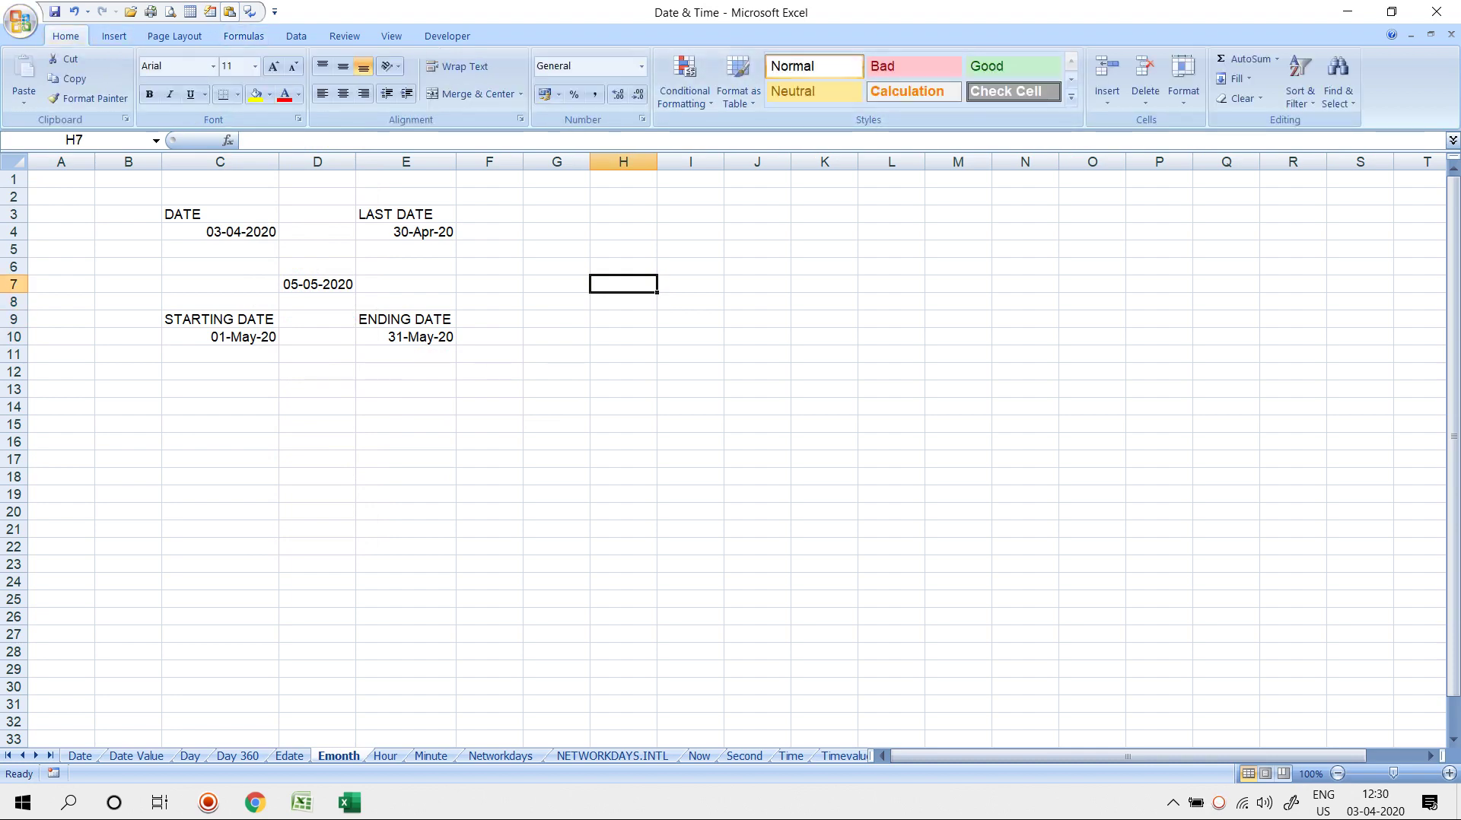
pyautogui.hotkey('ctrl', ';')
pyautogui.press('Escape')
pyautogui.write('2')
pyautogui.press('BackSpace')
pyautogui.write('02-04-')
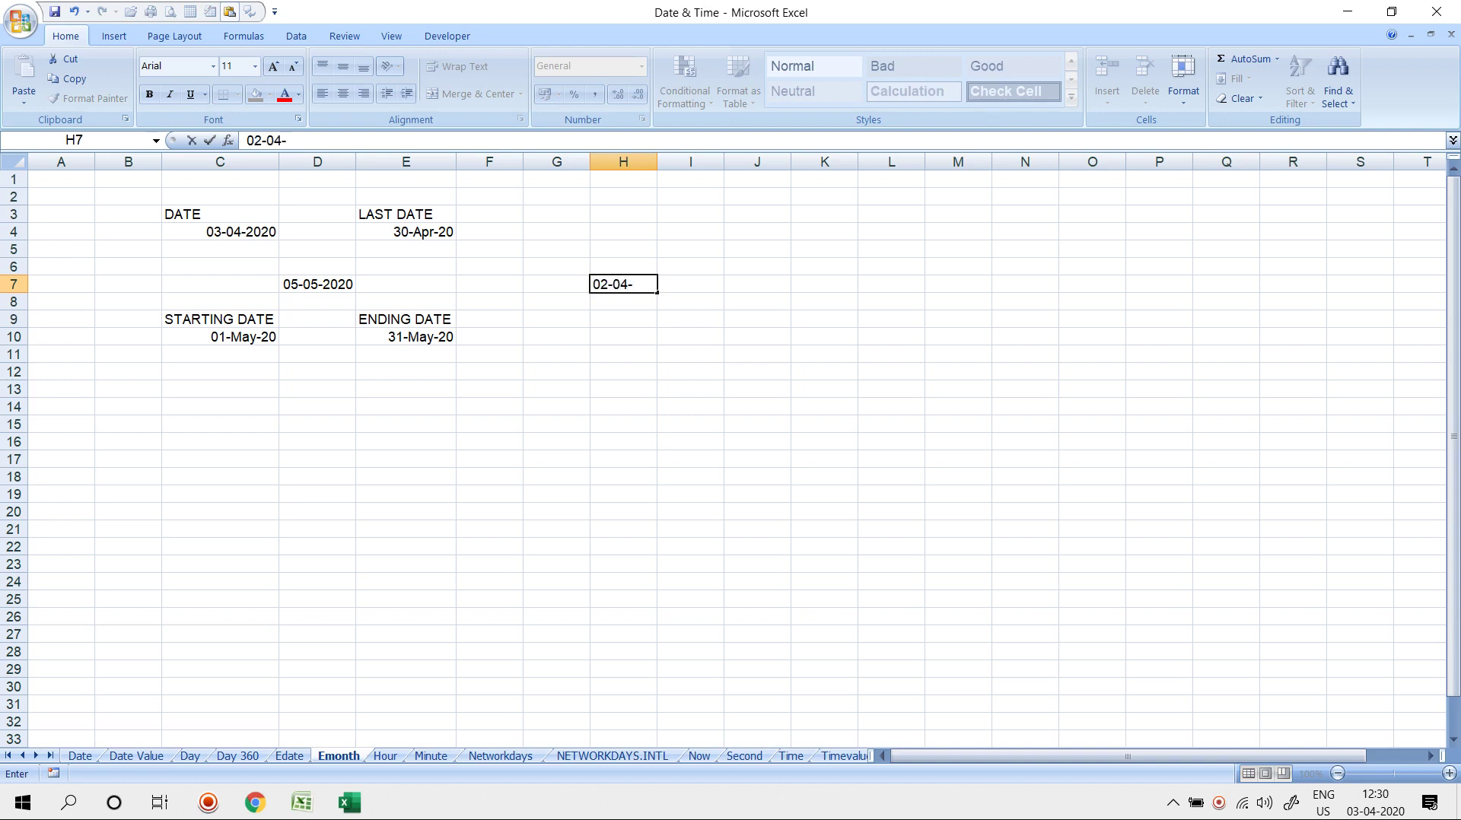
pyautogui.write('2020 20:00 PM')
pyautogui.press('Return')
pyautogui.press('Up')
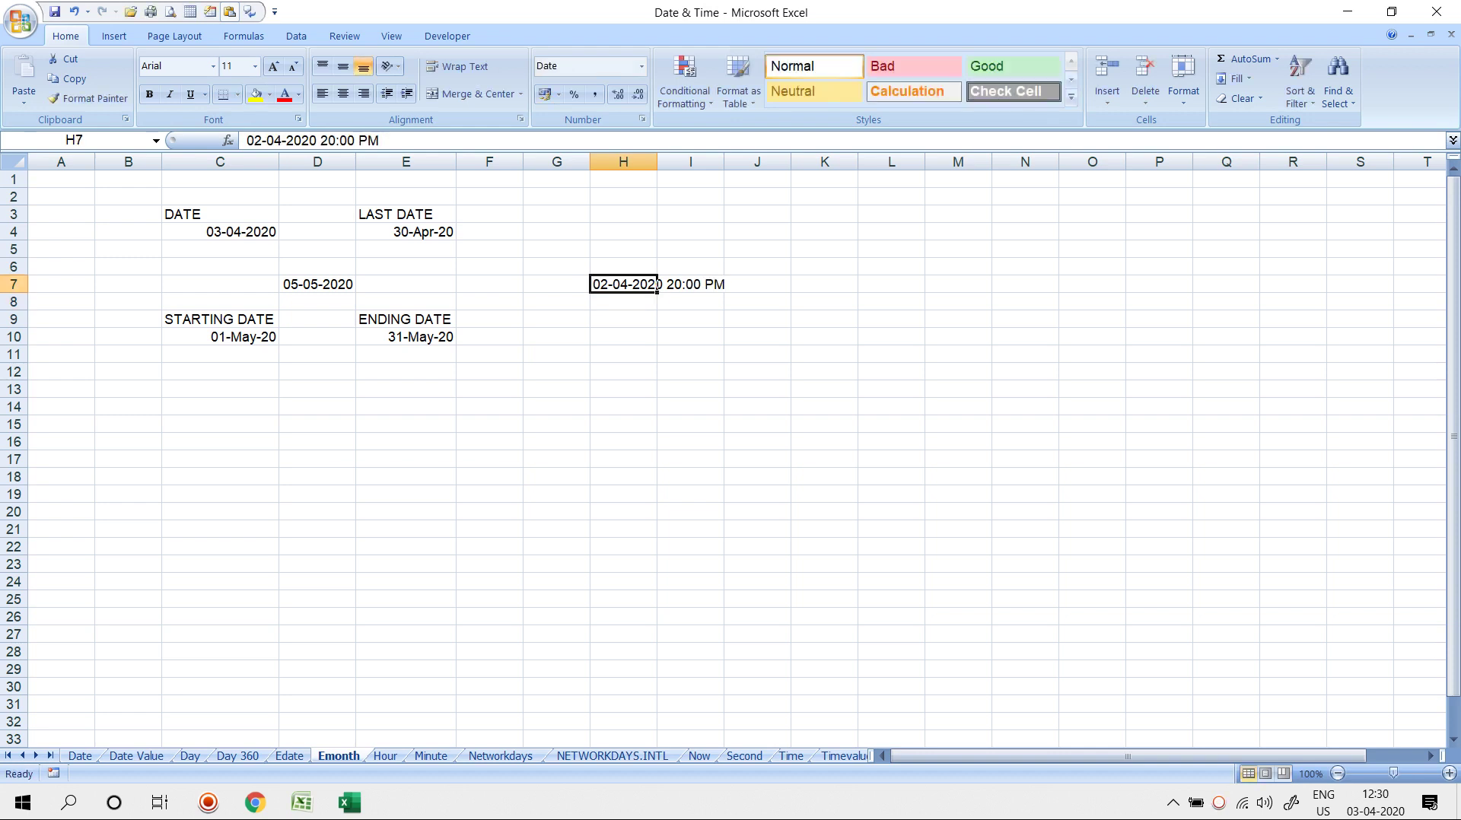
pyautogui.hotkey('alt', 'h')
pyautogui.press('o')
pyautogui.press('i')
# Enter the date and time 4-4-2020 8:00:00 AM in J7
pyautogui.press('Right')
pyautogui.press('Right')
pyautogui.write('4')
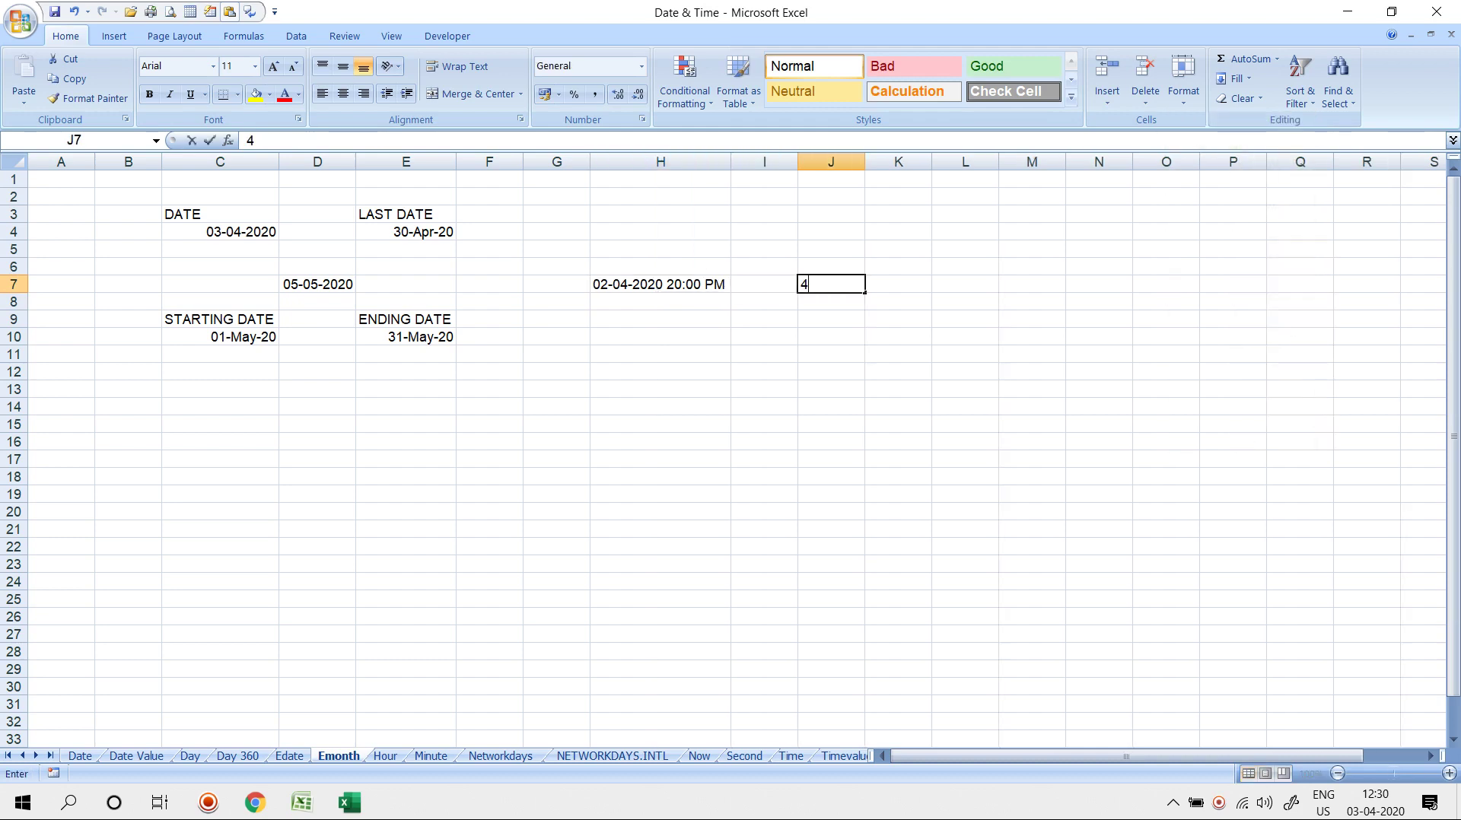
pyautogui.write('-04-2')
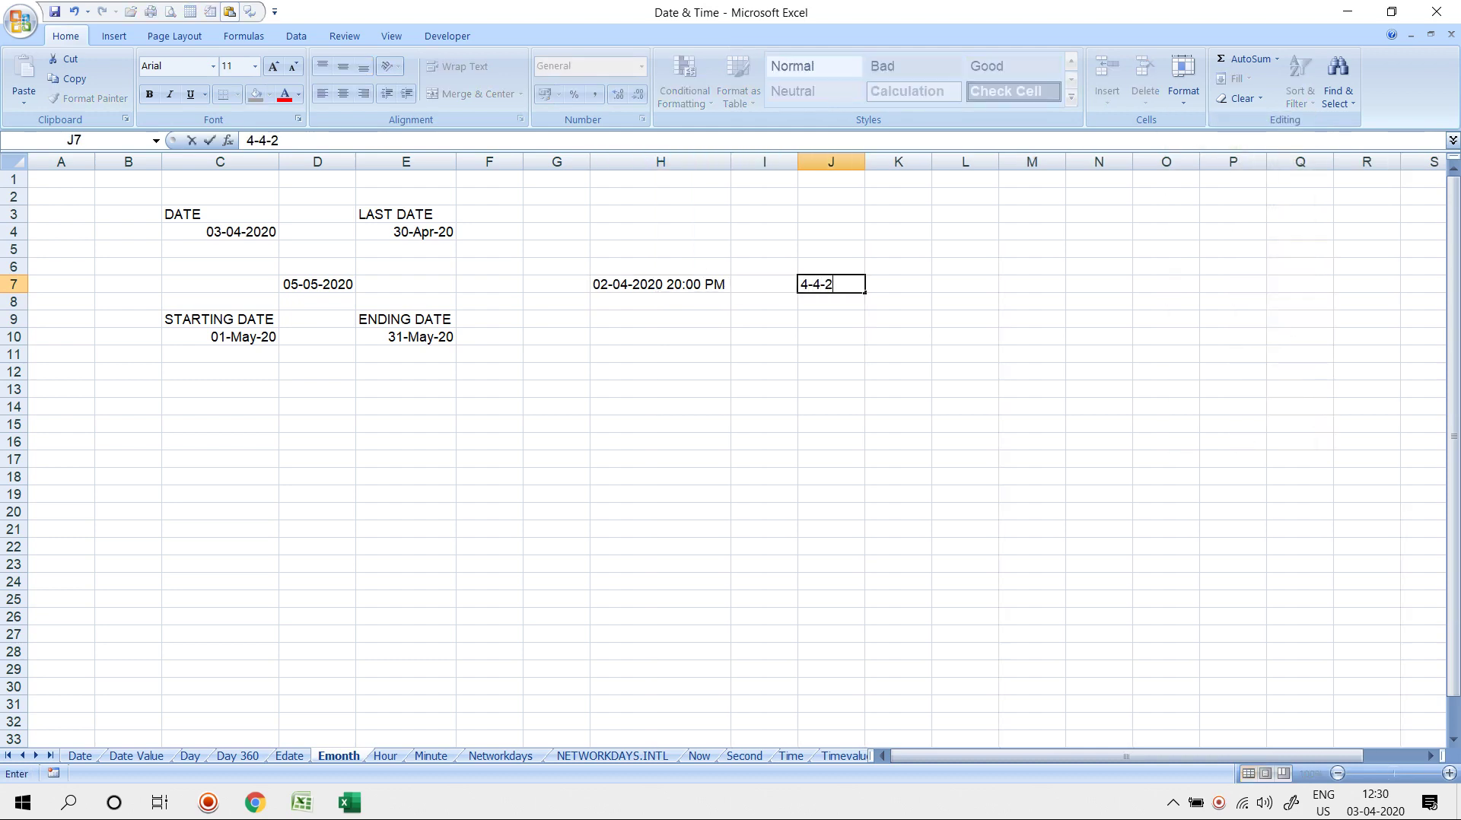
pyautogui.write('020  08:00')
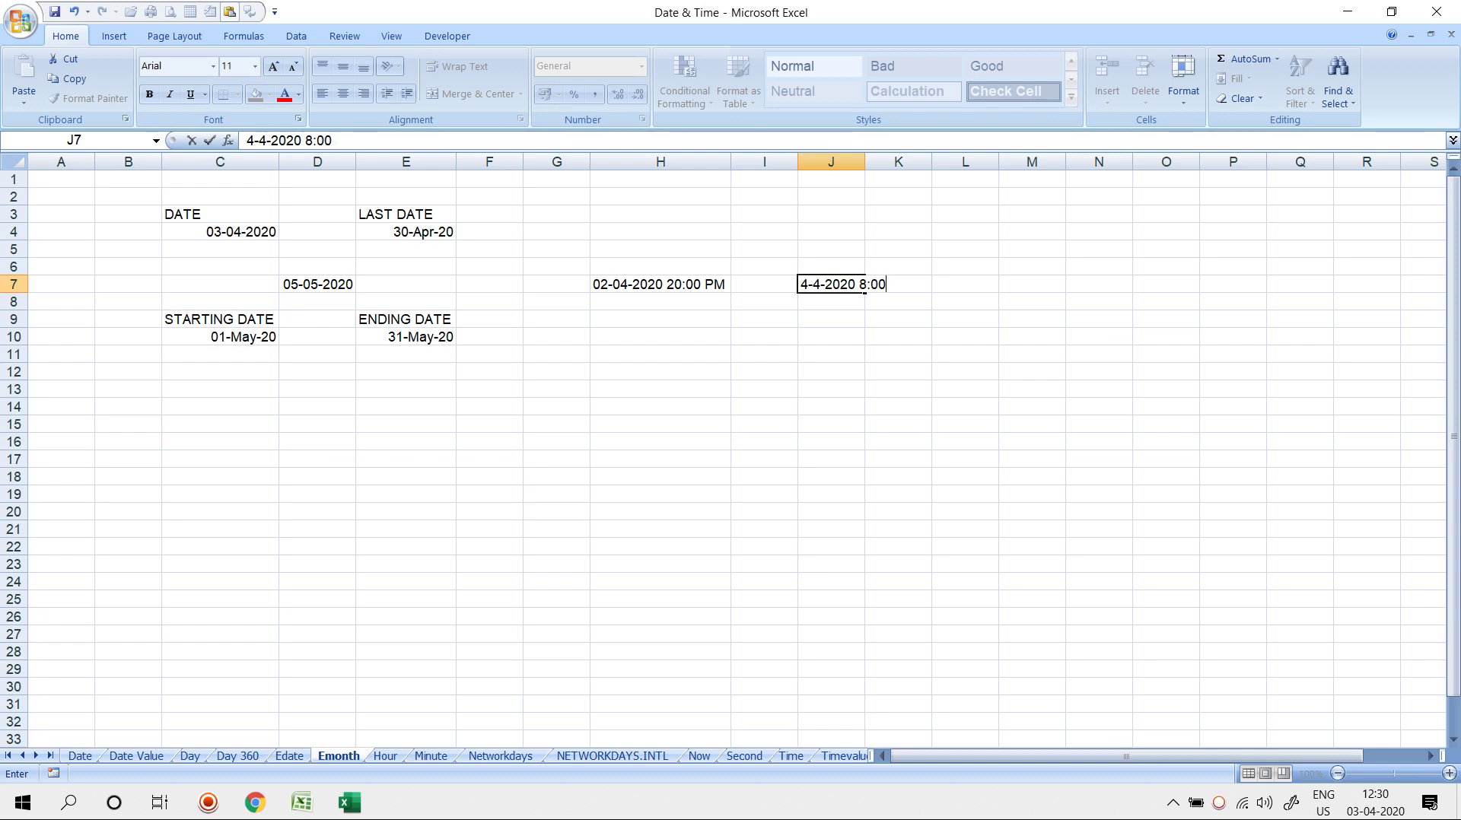
pyautogui.write(':00 AM')
pyautogui.press('Return')
pyautogui.press('Up')
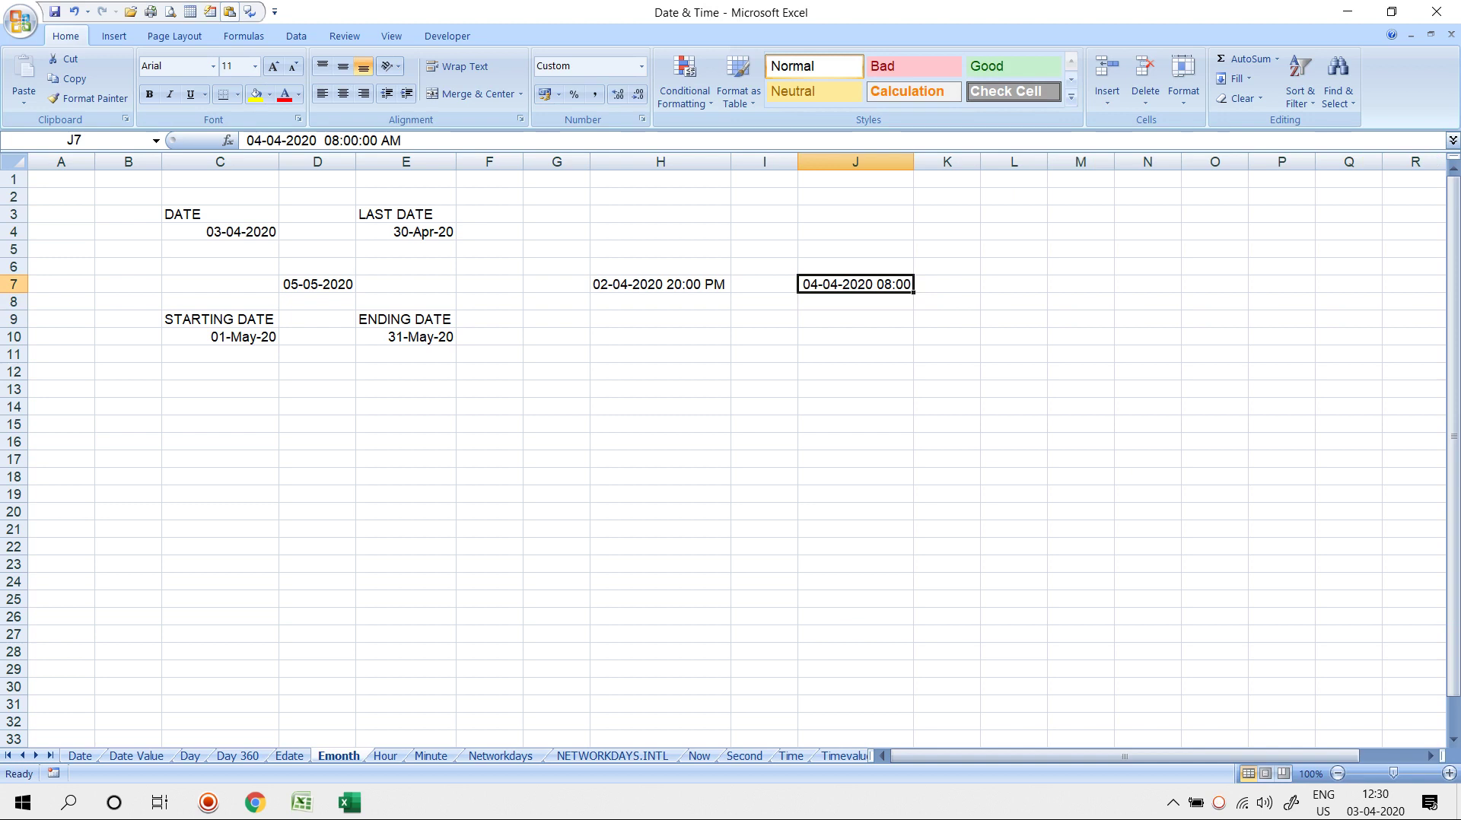
# Calculate the difference between the two date-times in J10 with =J7-H7
pyautogui.press('Down')
pyautogui.press('Down')
pyautogui.press('Down')
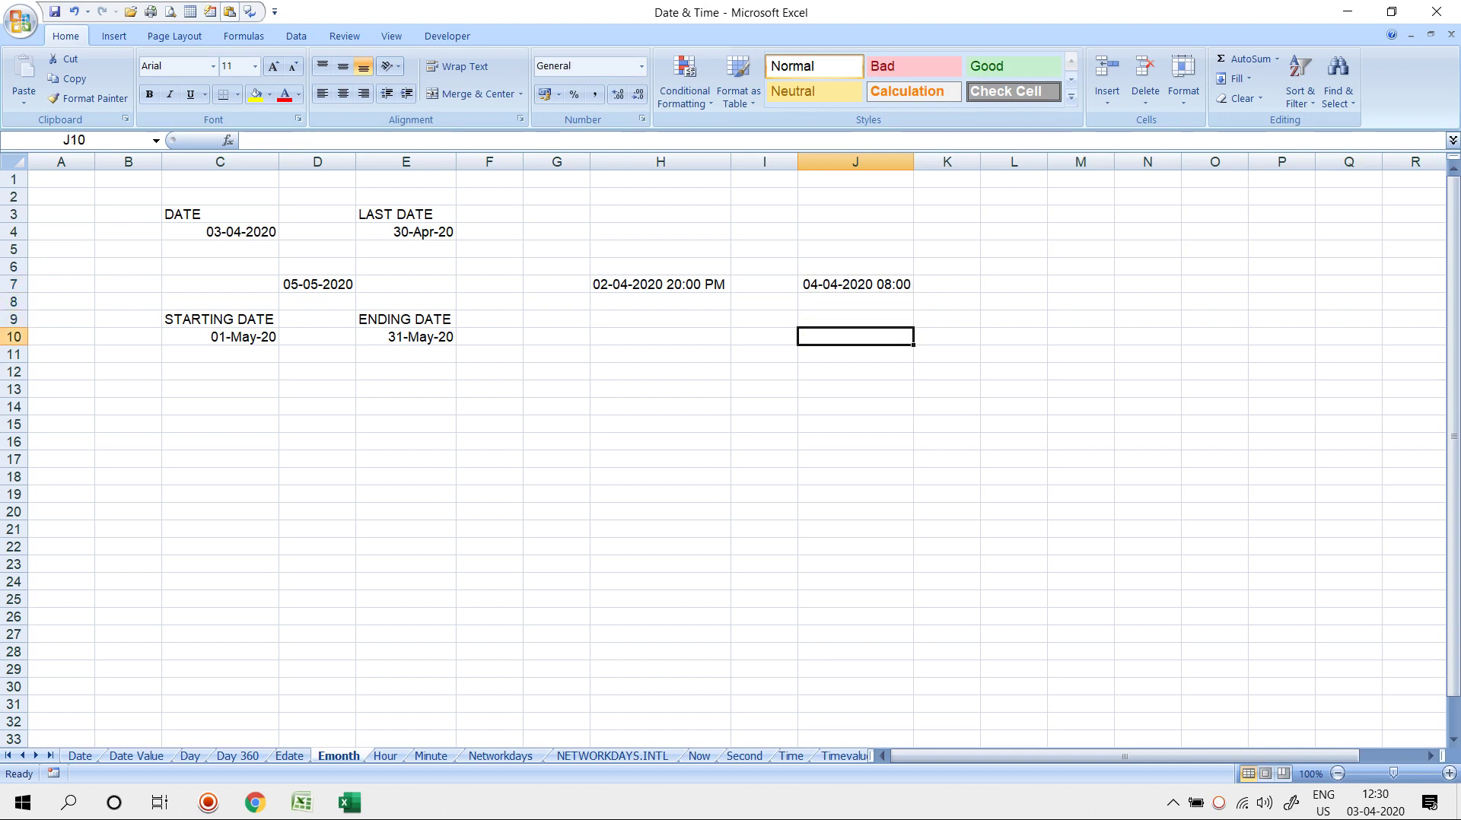
pyautogui.write('=')
pyautogui.press('Up')
pyautogui.press('Up')
pyautogui.press('Up')
pyautogui.write('-')
pyautogui.press('Up')
pyautogui.press('Up')
pyautogui.press('Left')
pyautogui.press('Left')
pyautogui.press('Up')
pyautogui.press('Return')
pyautogui.press('Up')
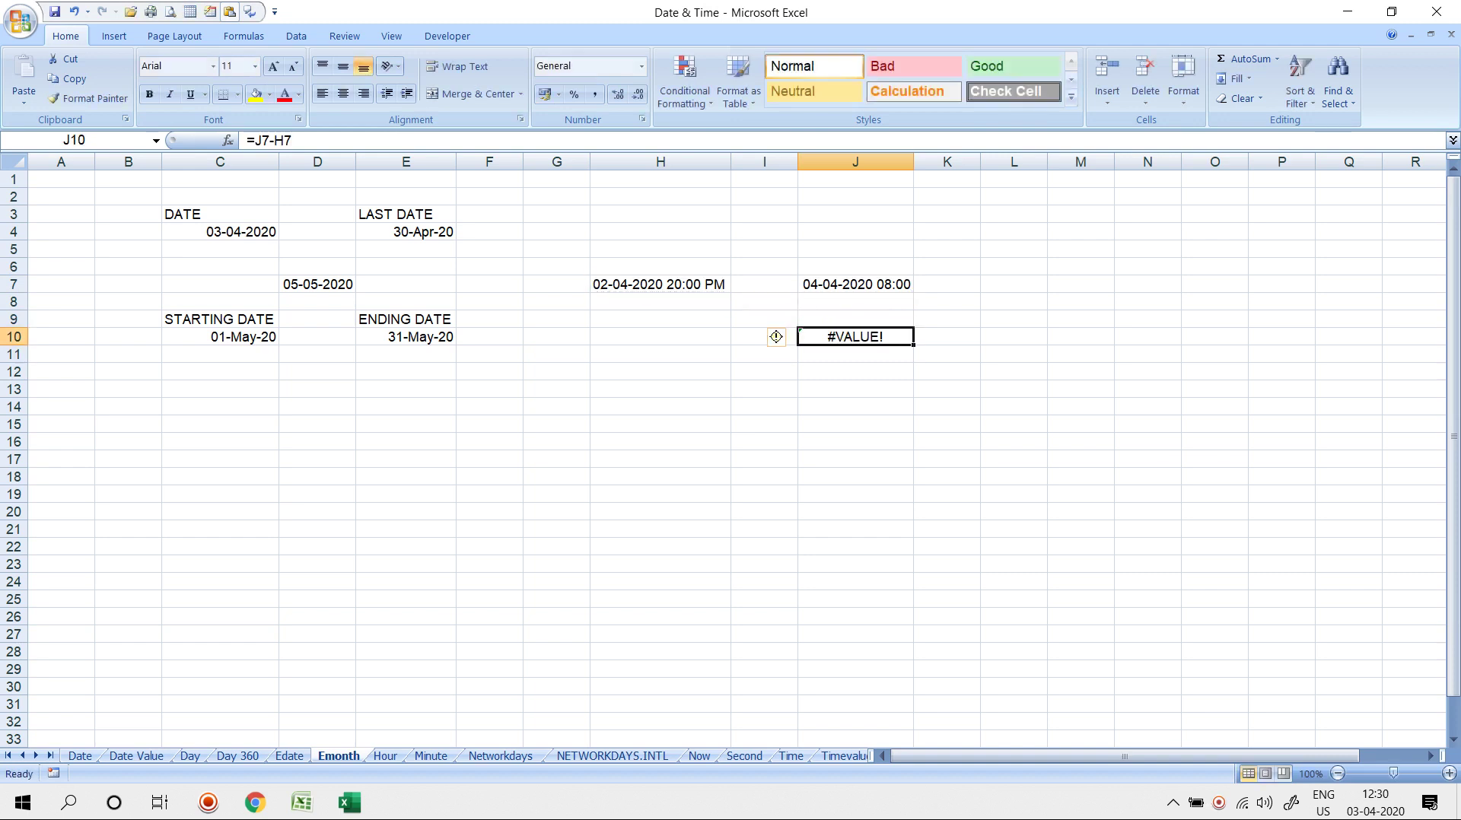
pyautogui.press('F2')
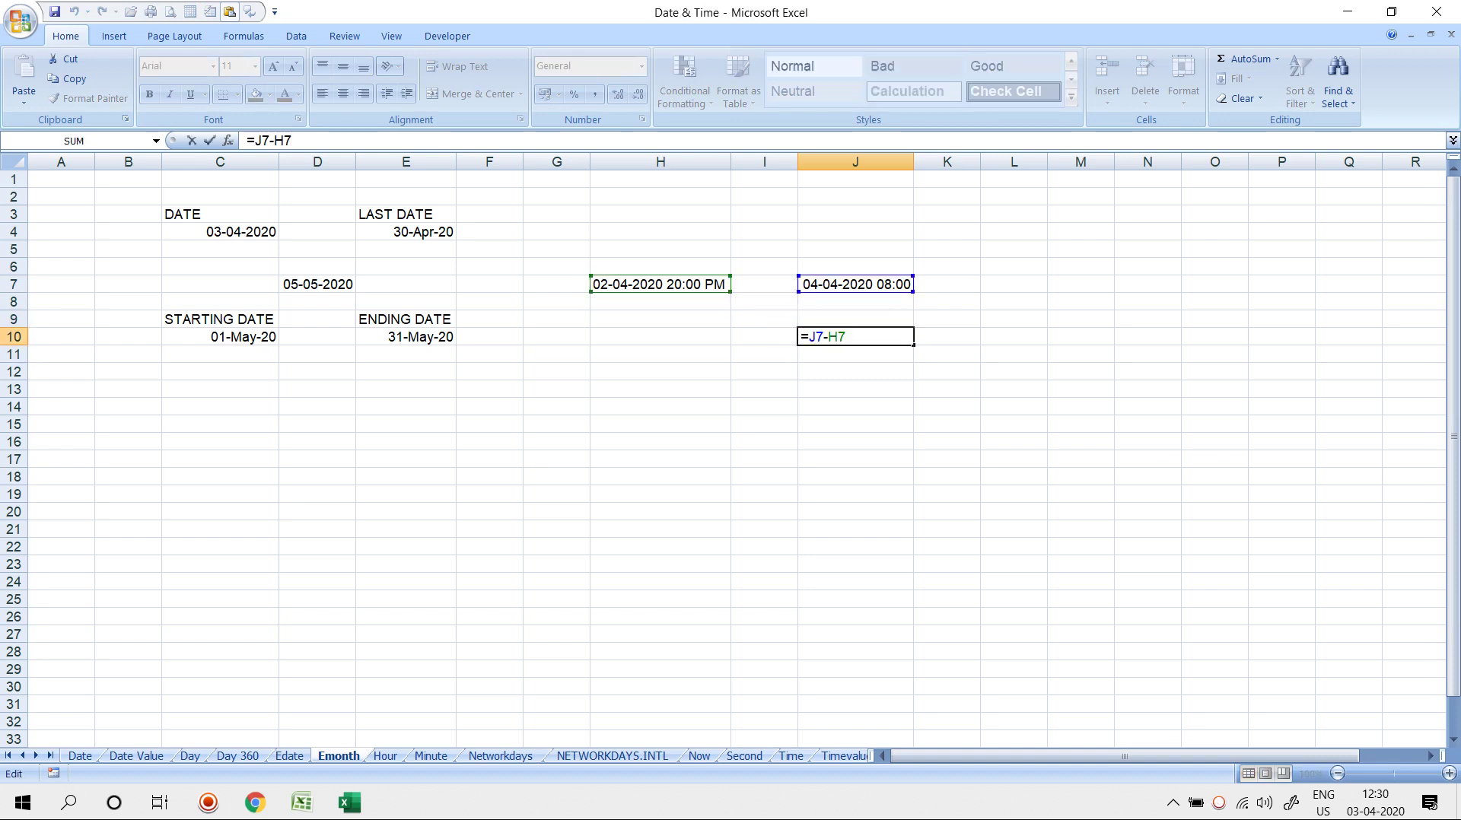
pyautogui.press('Escape')
pyautogui.press('Up')
pyautogui.press('Up')
pyautogui.press('Up')
pyautogui.press('Left')
pyautogui.press('Left')
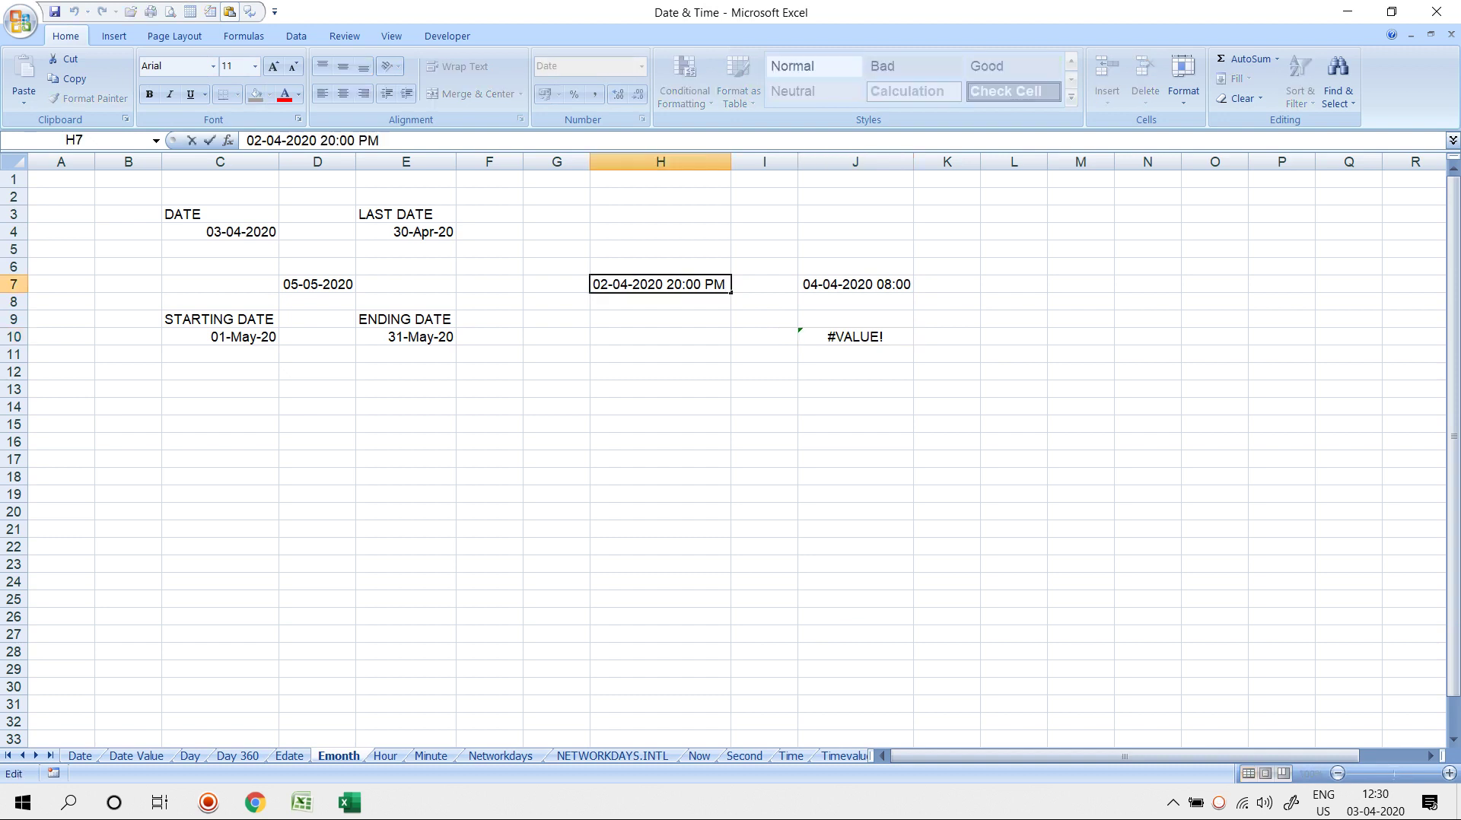
pyautogui.press('BackSpace')
pyautogui.press('BackSpace')
pyautogui.press('BackSpace')
pyautogui.press('Return')
pyautogui.press('Up')
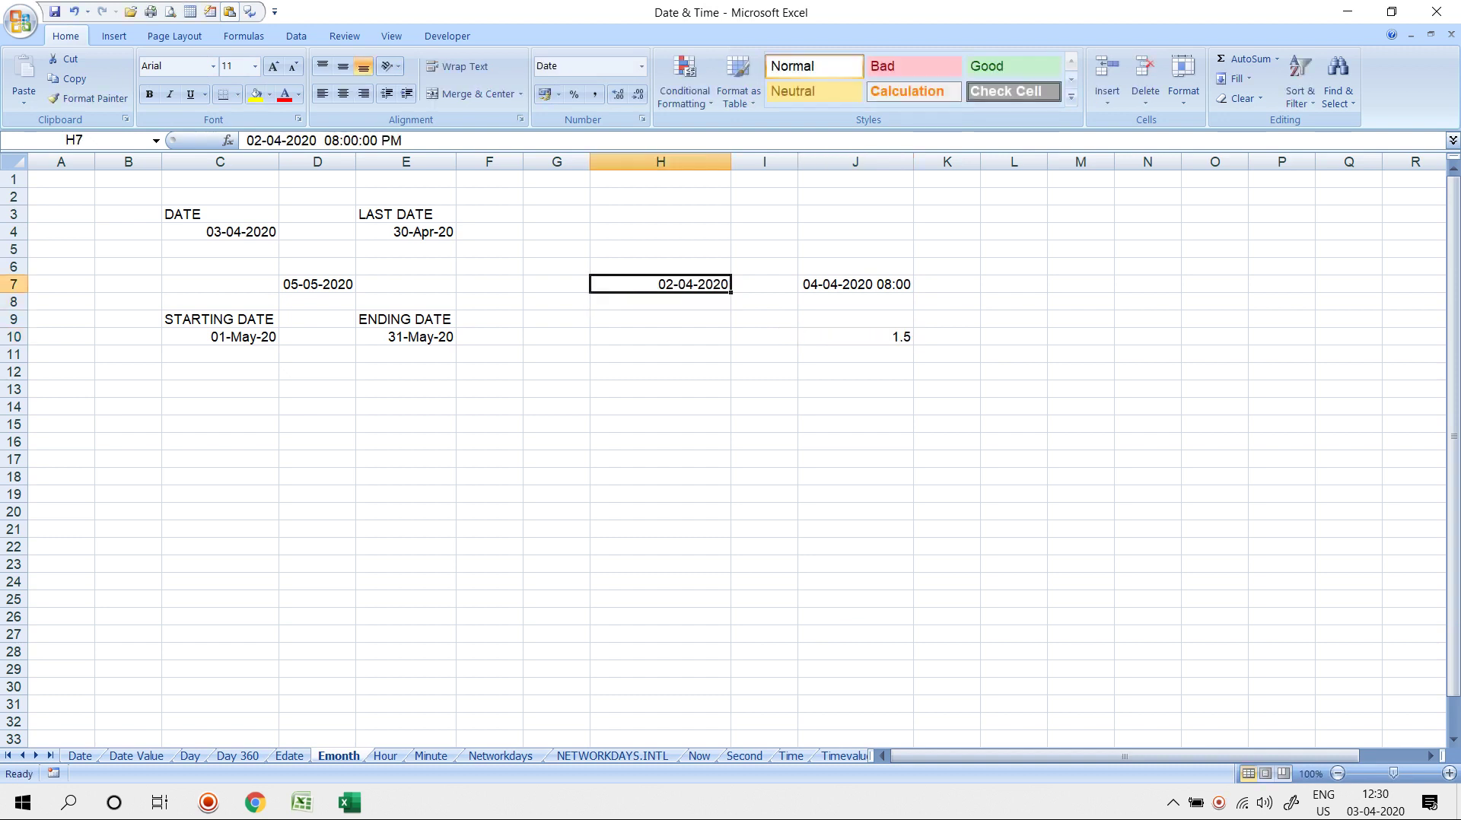
pyautogui.press('Right')
pyautogui.press('Right')
pyautogui.press('F2')
pyautogui.press('BackSpace')
pyautogui.press('BackSpace')
pyautogui.press('BackSpace')
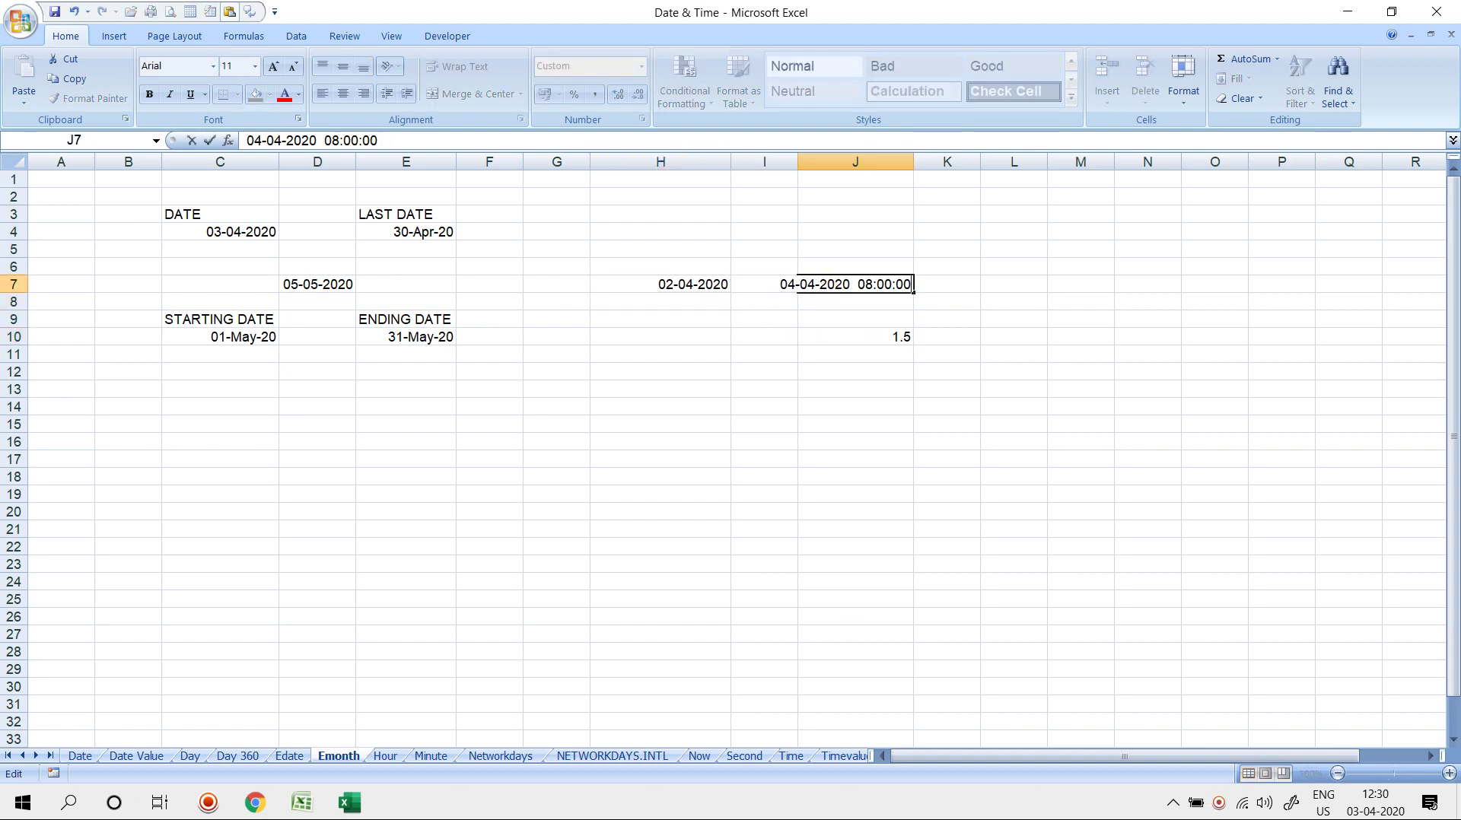
pyautogui.press('Return')
pyautogui.press('Up')
# Apply the custom number format DD-MM-YYYY HH:MM:SS to H7:J7
pyautogui.press('Left')
pyautogui.press('Left')
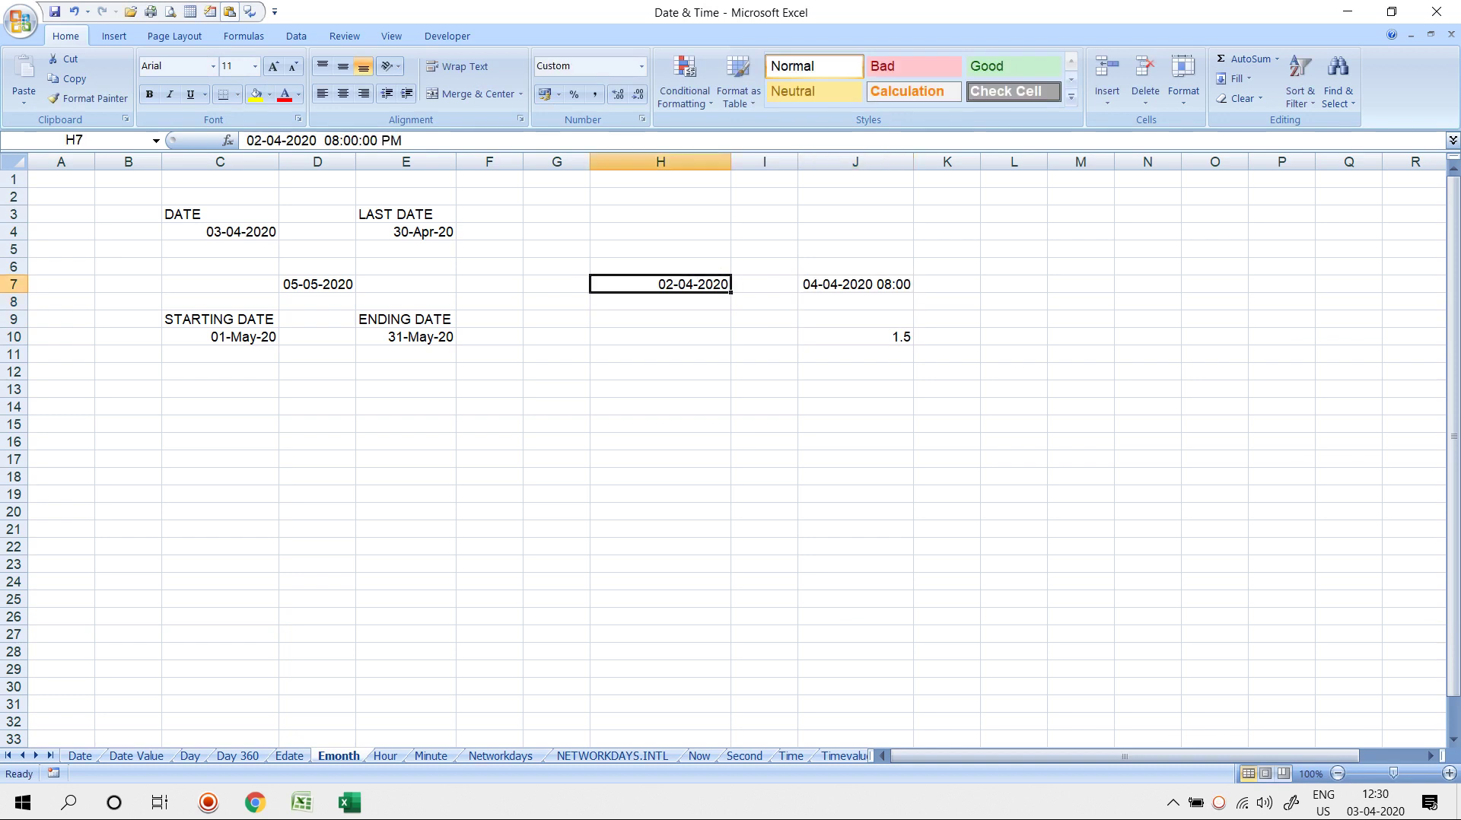
pyautogui.hotkey('shift', 'Right')
pyautogui.hotkey('shift', 'Right')
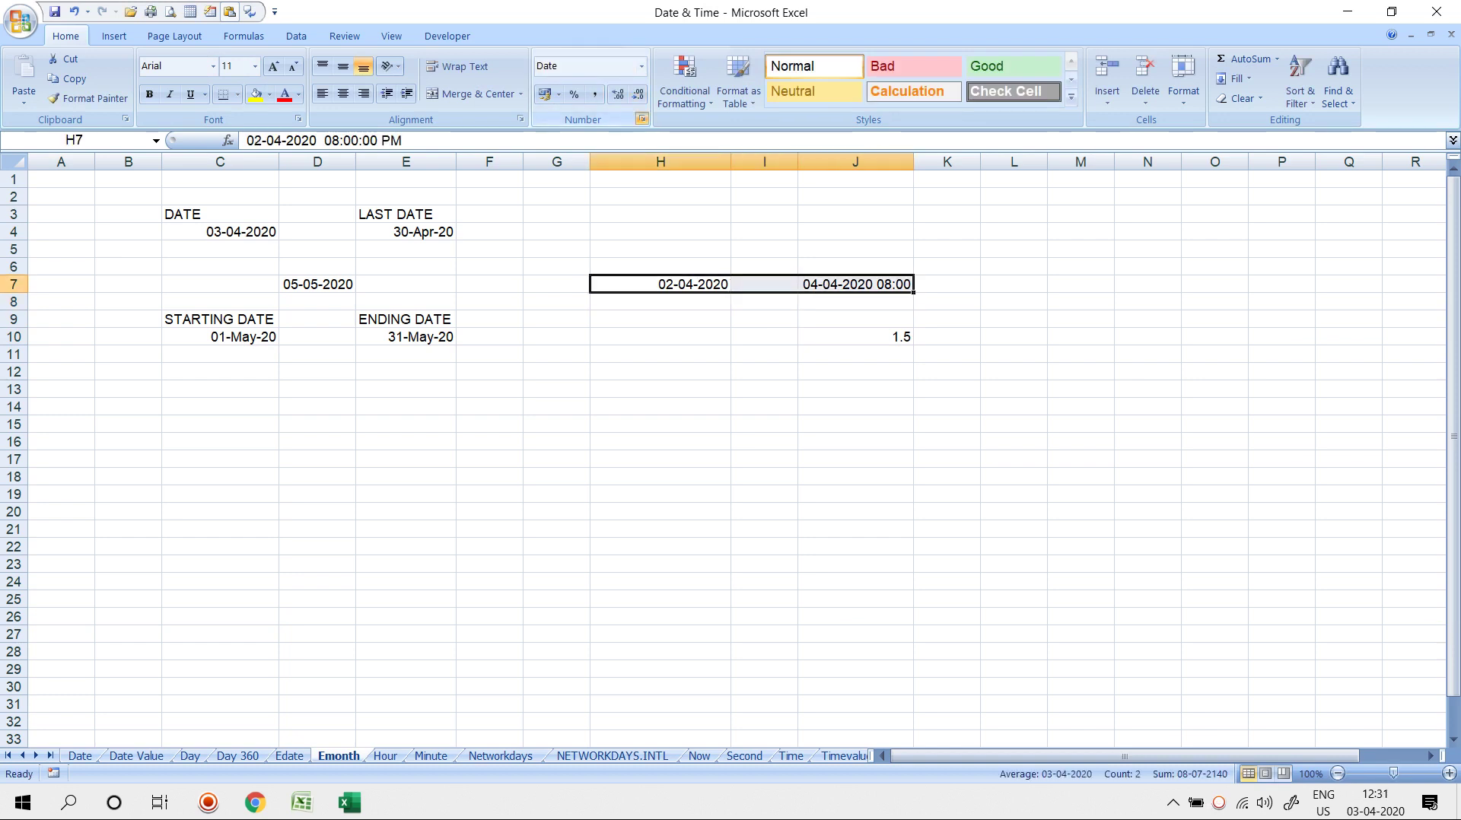
pyautogui.hotkey('ctrl', '1')
pyautogui.press('Tab')
pyautogui.press('End')
pyautogui.press('Tab')
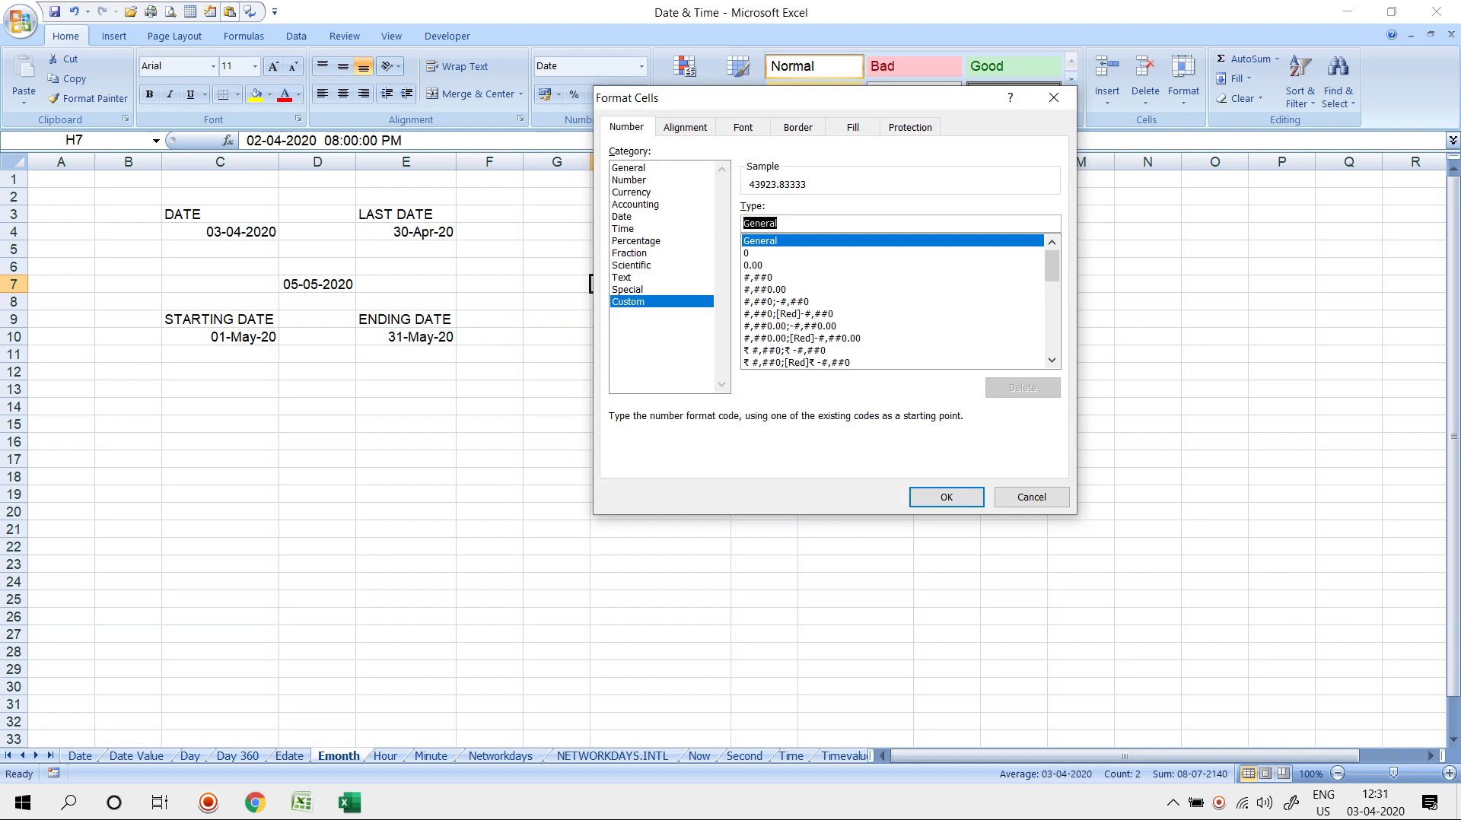
pyautogui.write('DD-')
pyautogui.write('M')
pyautogui.press('BackSpace')
pyautogui.write('MM-YYY')
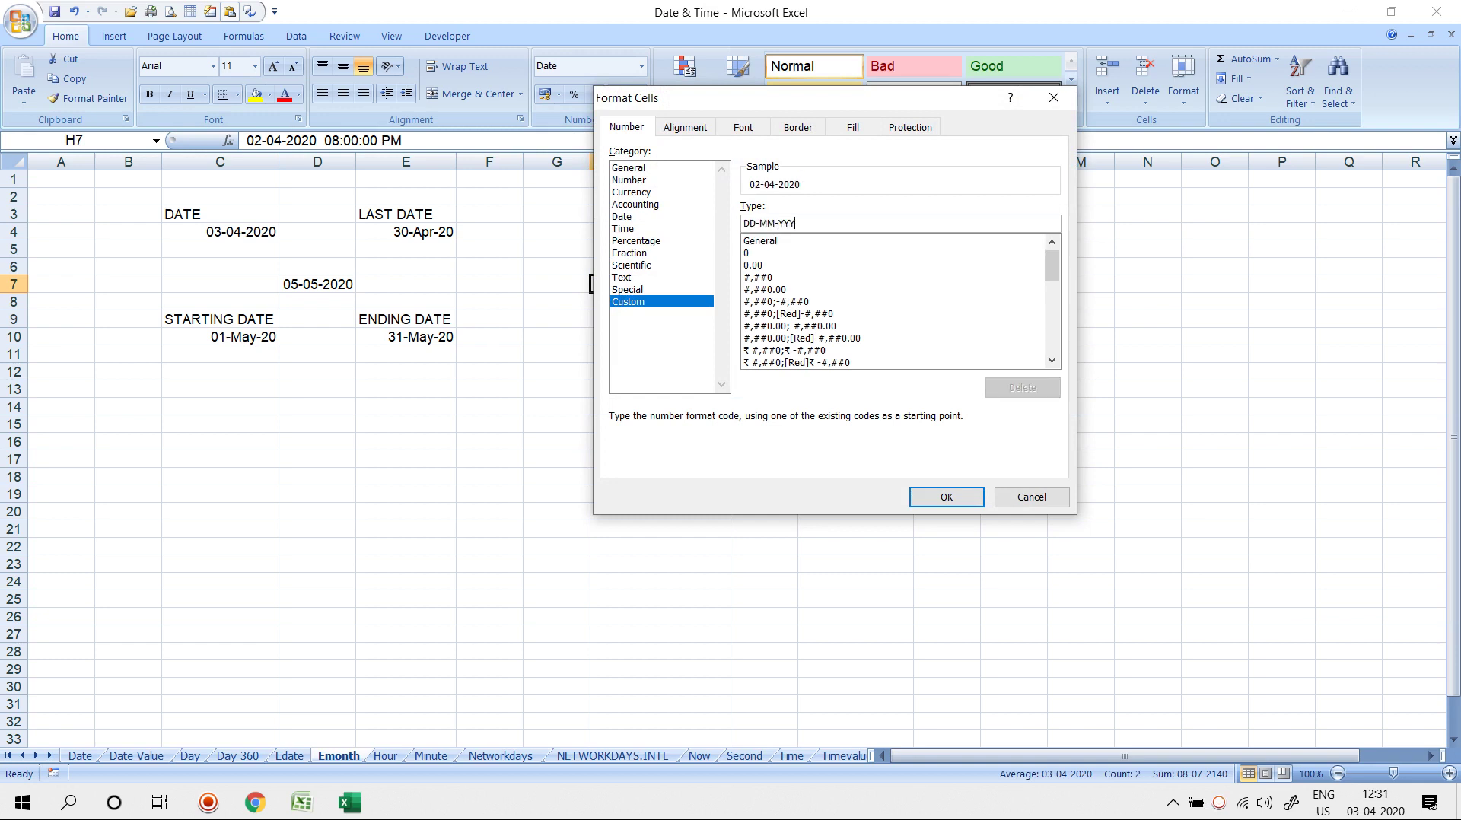
pyautogui.write('Y H')
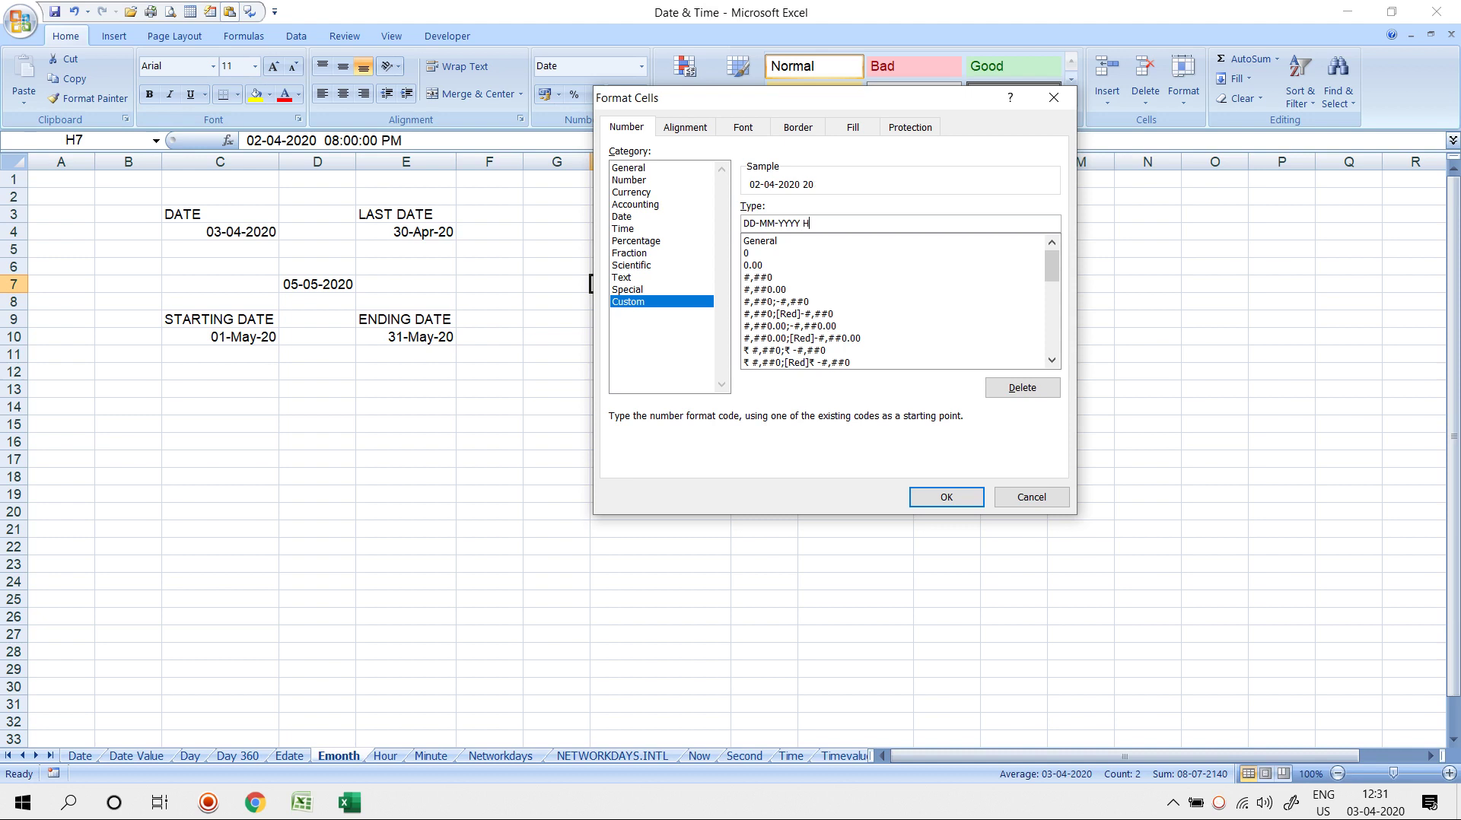
pyautogui.write('H:MM:SS')
pyautogui.press('Return')
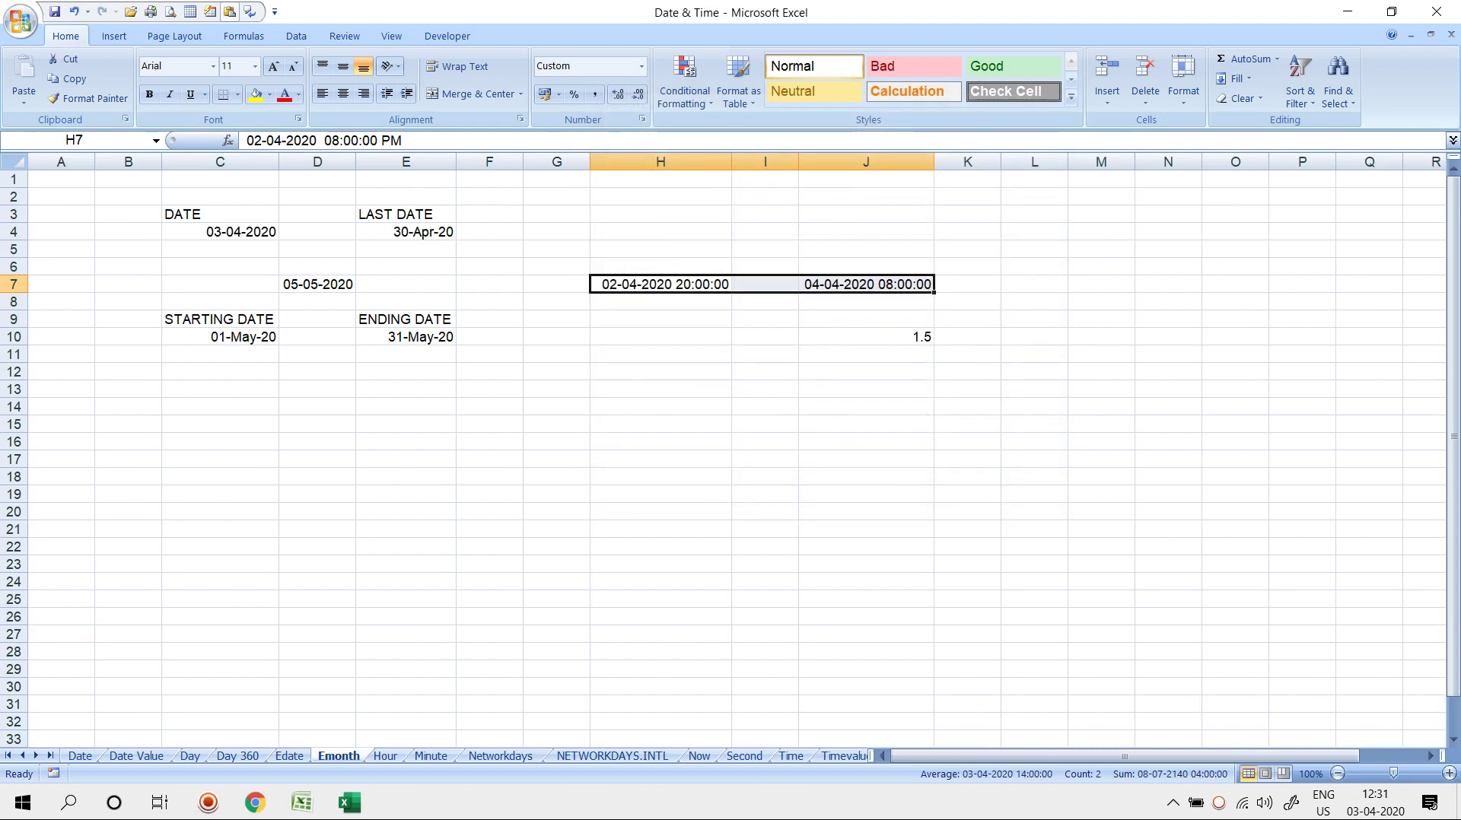
# Examine the difference formula in J10 and the end date and time in J7
pyautogui.click(866, 337)
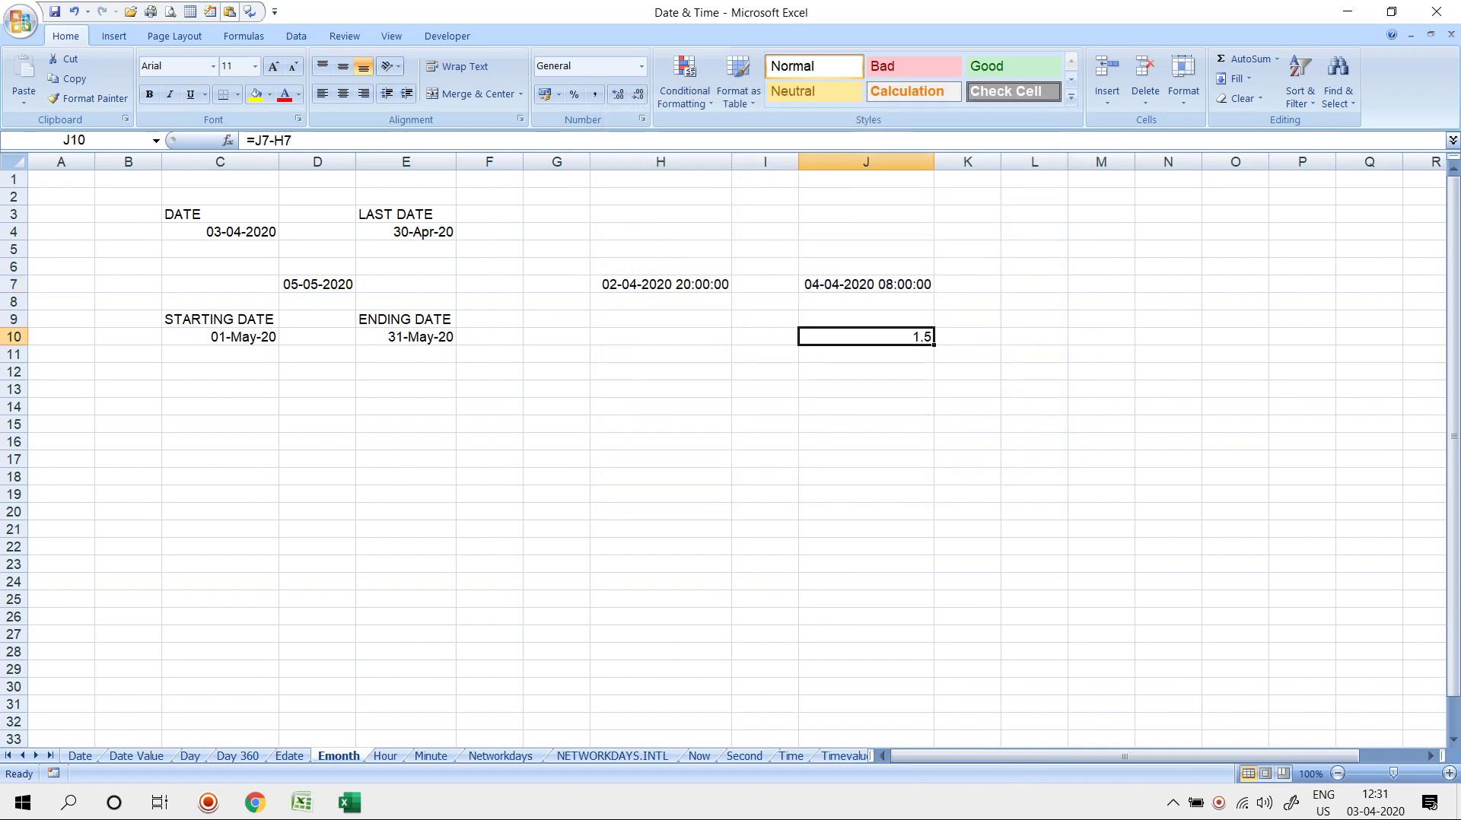
pyautogui.press('F2')
pyautogui.press('Escape')
pyautogui.click(866, 285)
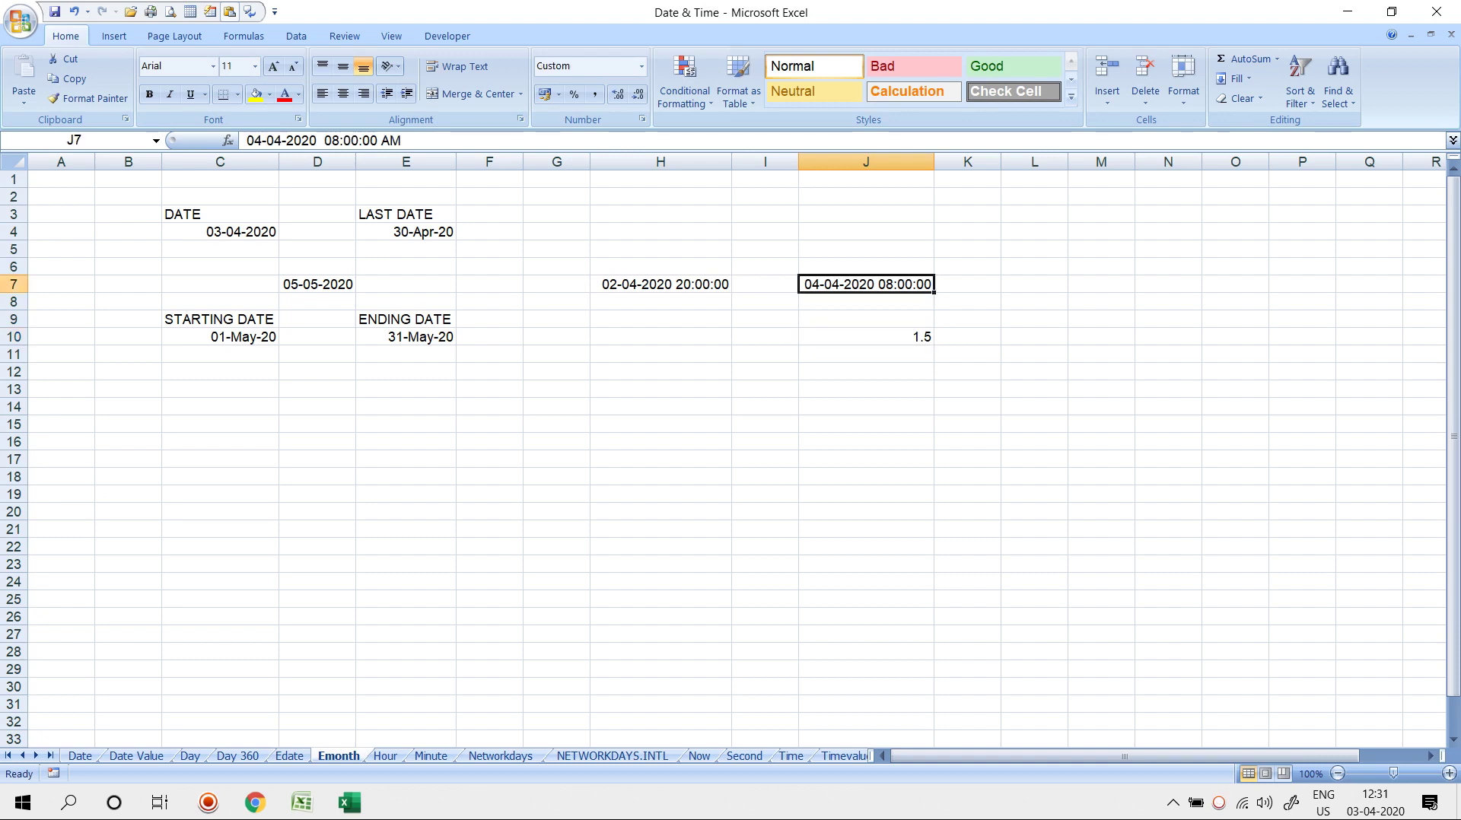
pyautogui.click(866, 337)
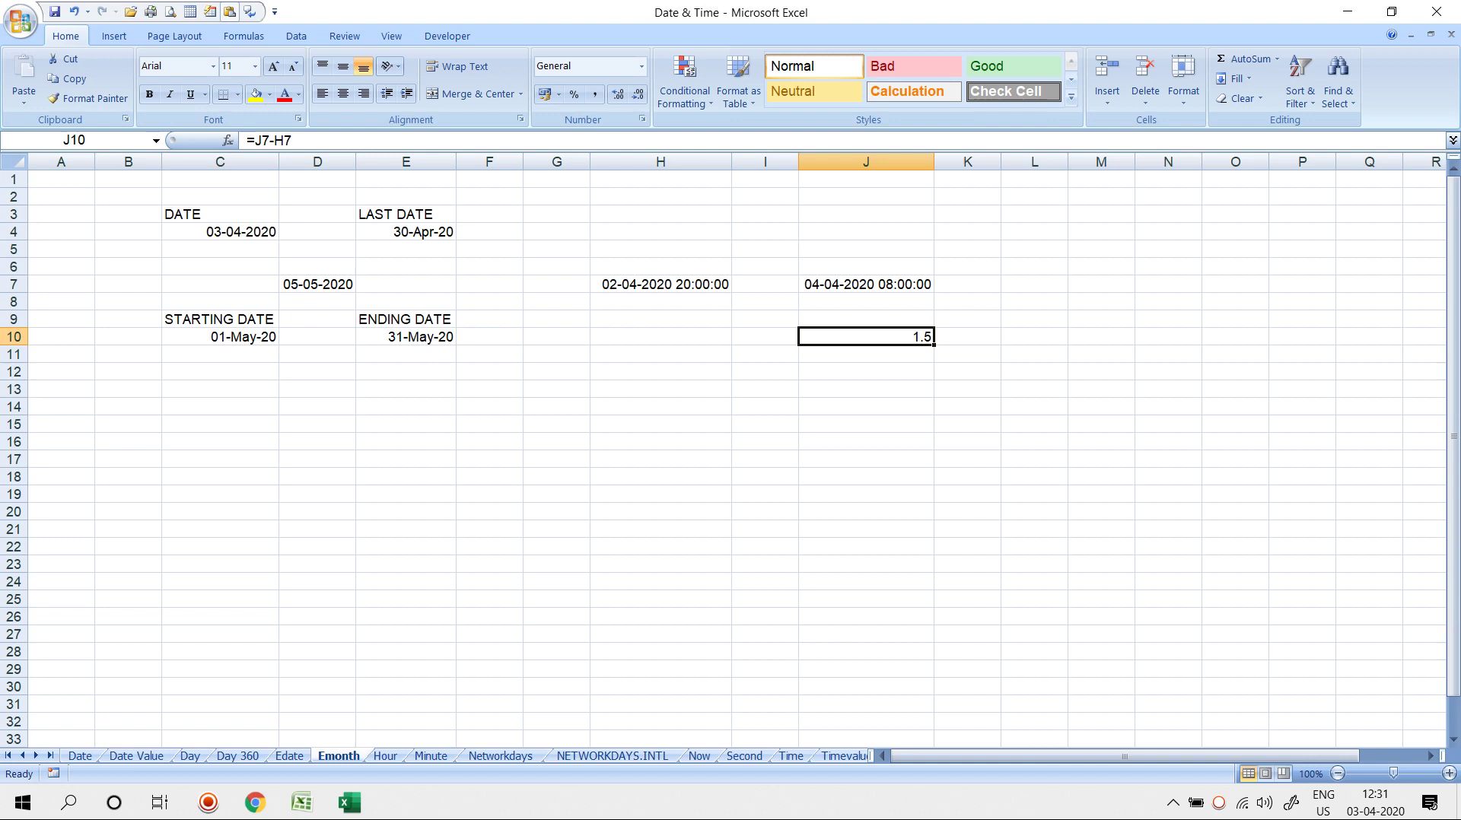
# Note the hour-to-day equivalents in M6:N7: 24H beside 1 and 12 beside 0.5
pyautogui.click(1101, 267)
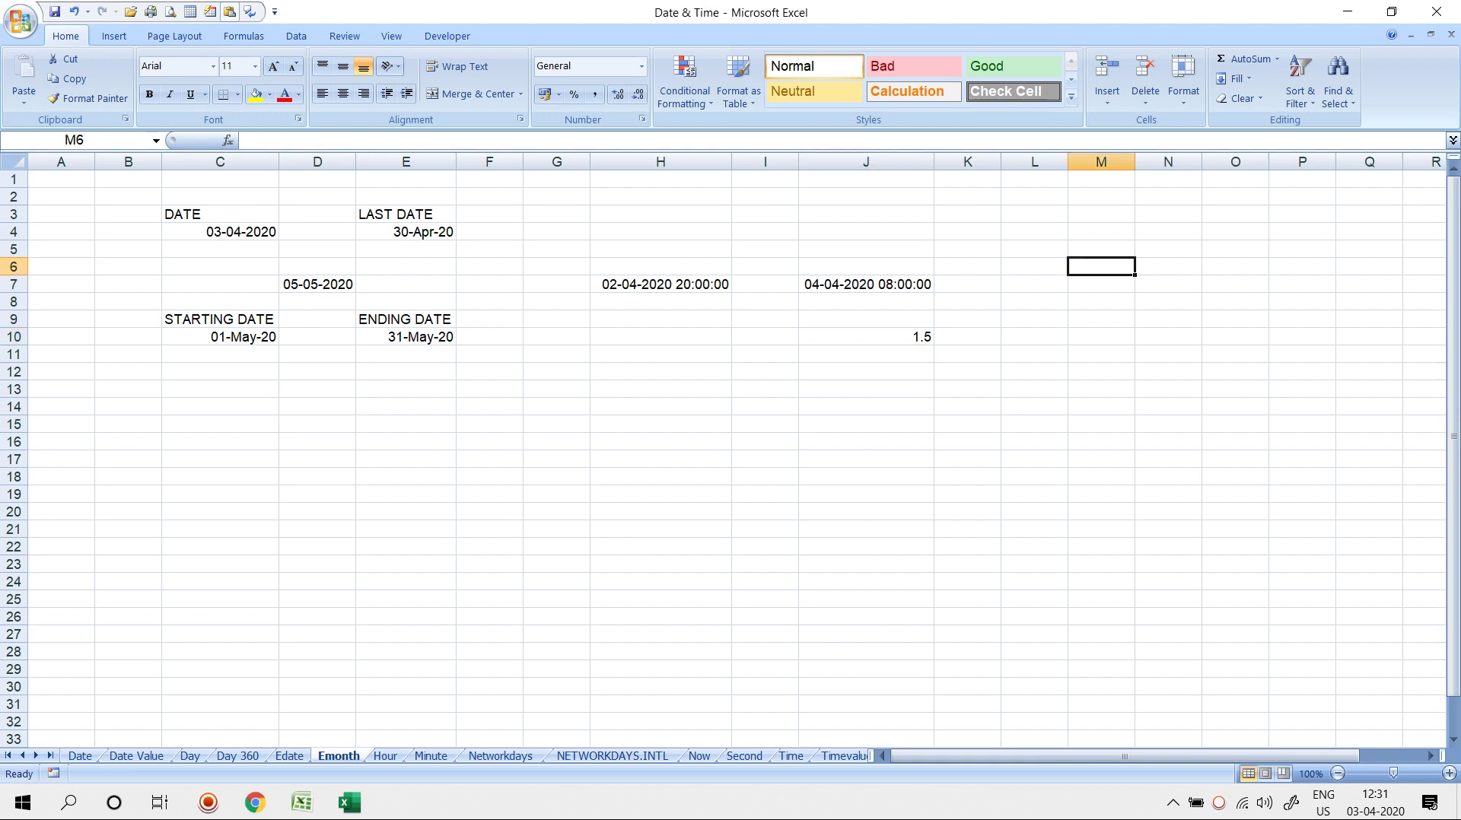
pyautogui.write('24H')
pyautogui.press('Return')
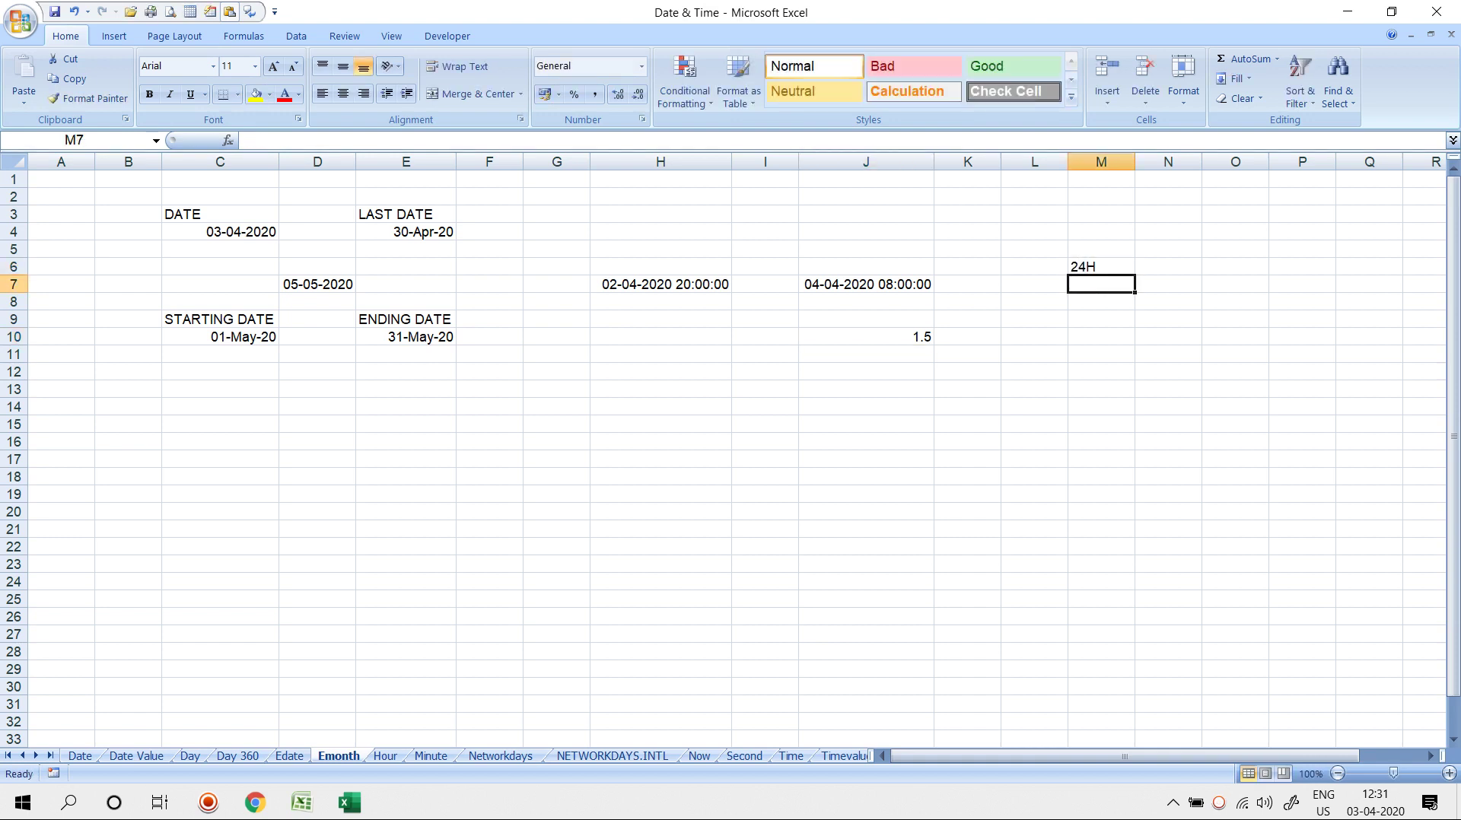
pyautogui.press('Up')
pyautogui.press('Right')
pyautogui.write('1')
pyautogui.press('Return')
pyautogui.press('Left')
pyautogui.write('12')
pyautogui.press('Return')
pyautogui.press('Up')
pyautogui.press('Right')
pyautogui.write('0.5')
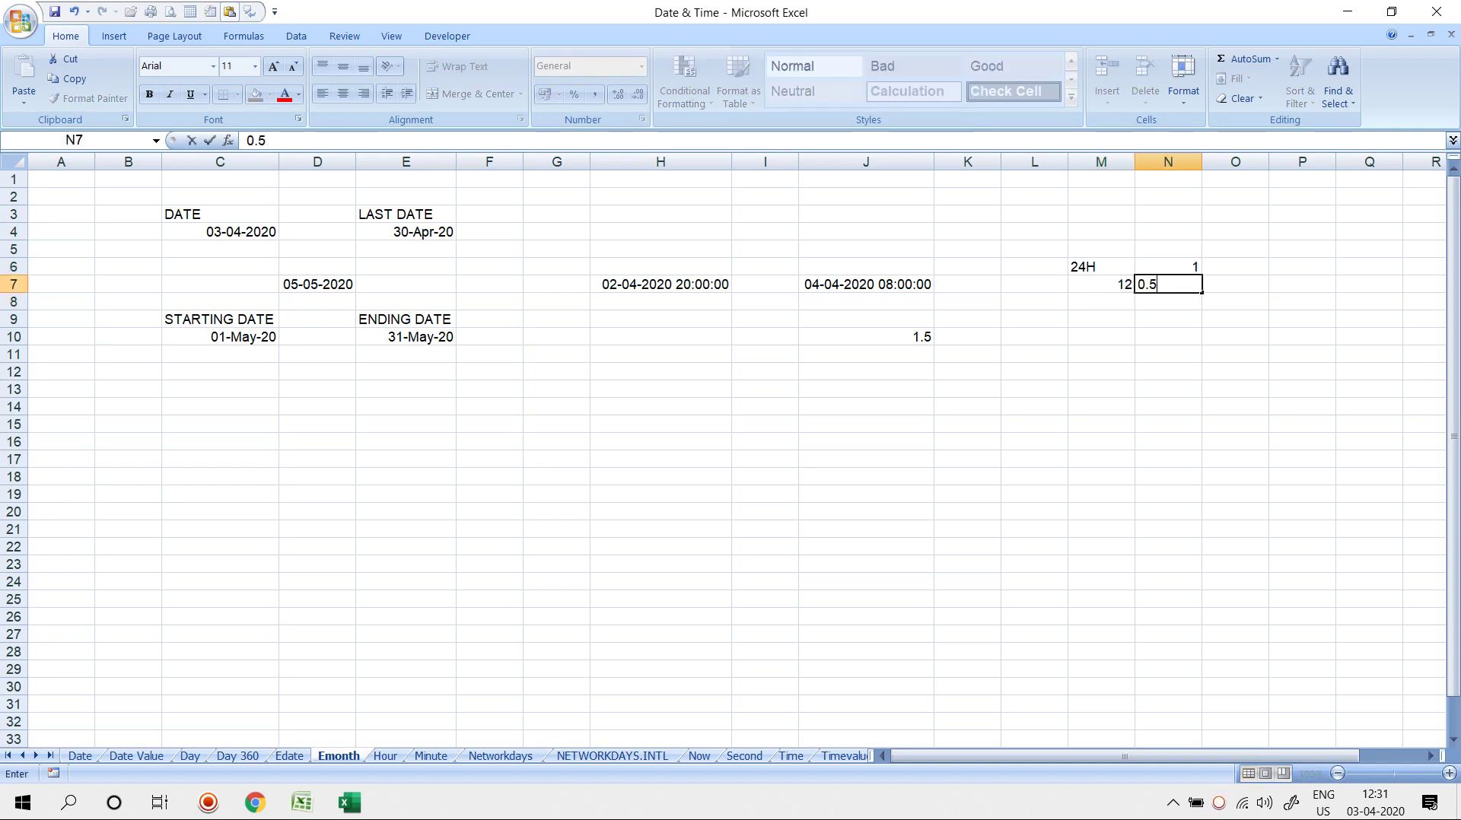
pyautogui.press('Return')
pyautogui.click(866, 354)
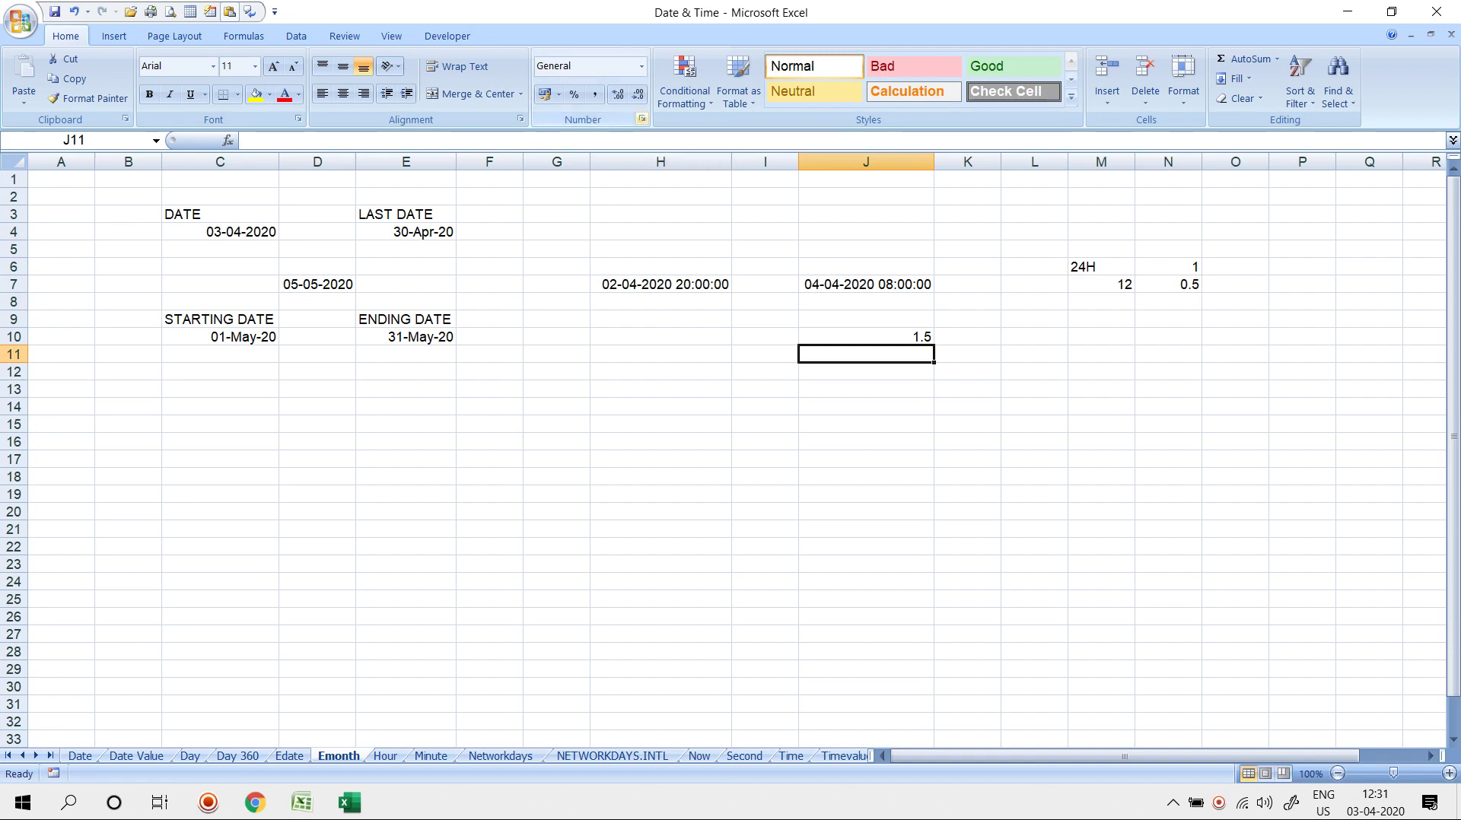
pyautogui.click(643, 119)
pyautogui.press('Escape')
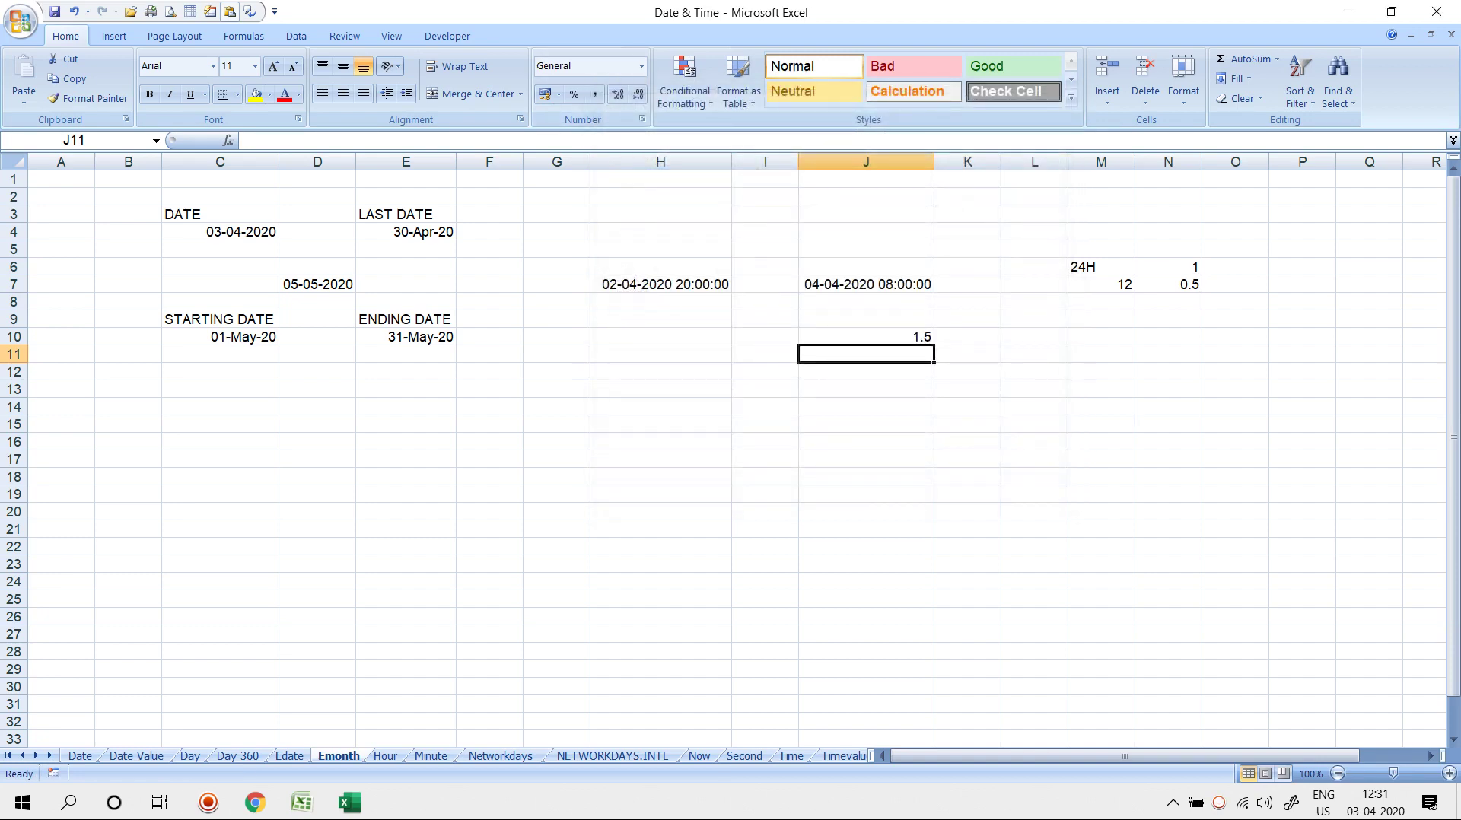
# Format the difference in J10 as Time, using the fourth format type, 13:30:55
pyautogui.press('Up')
pyautogui.click(642, 119)
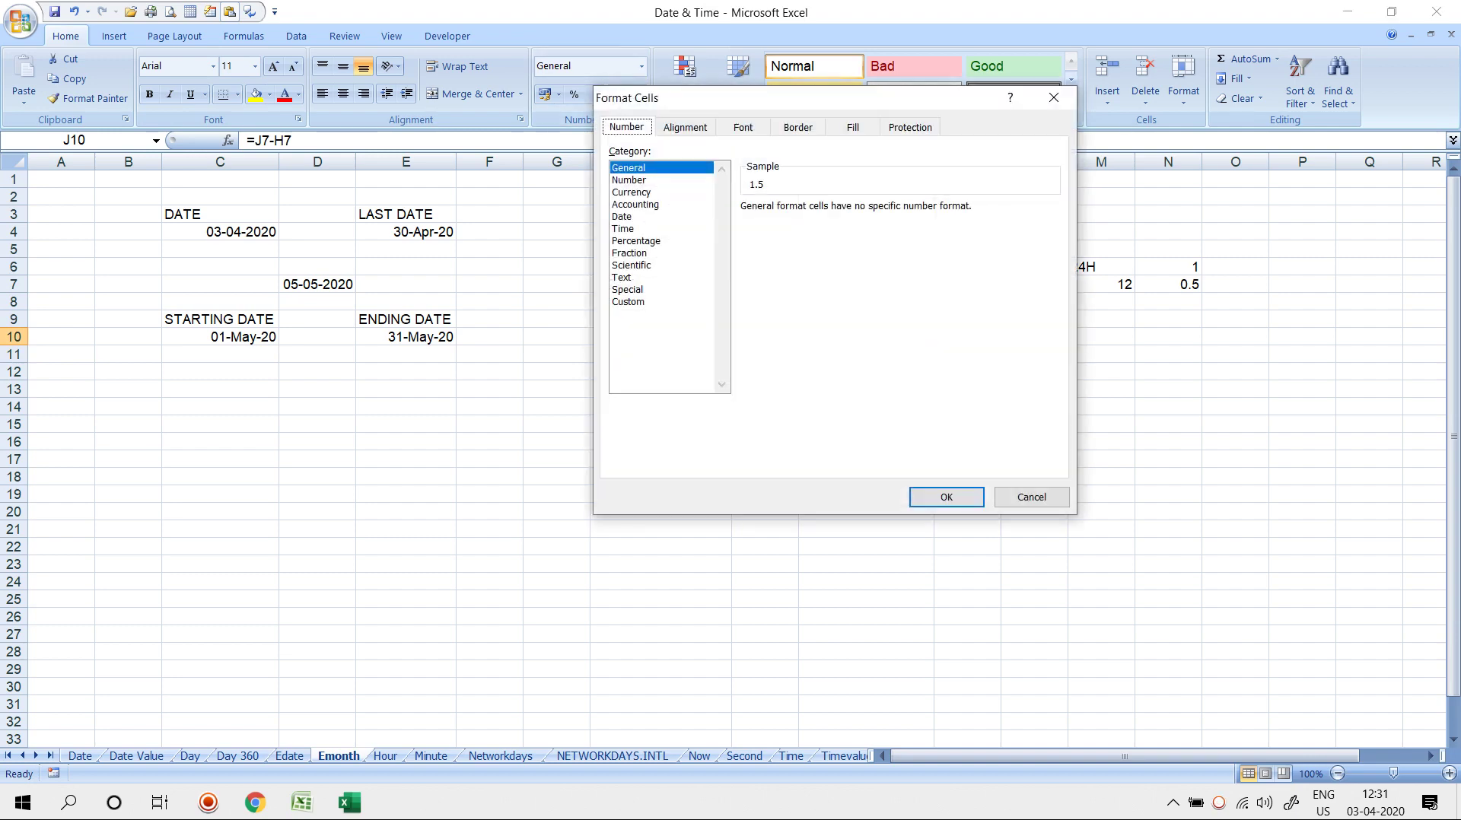
pyautogui.click(623, 216)
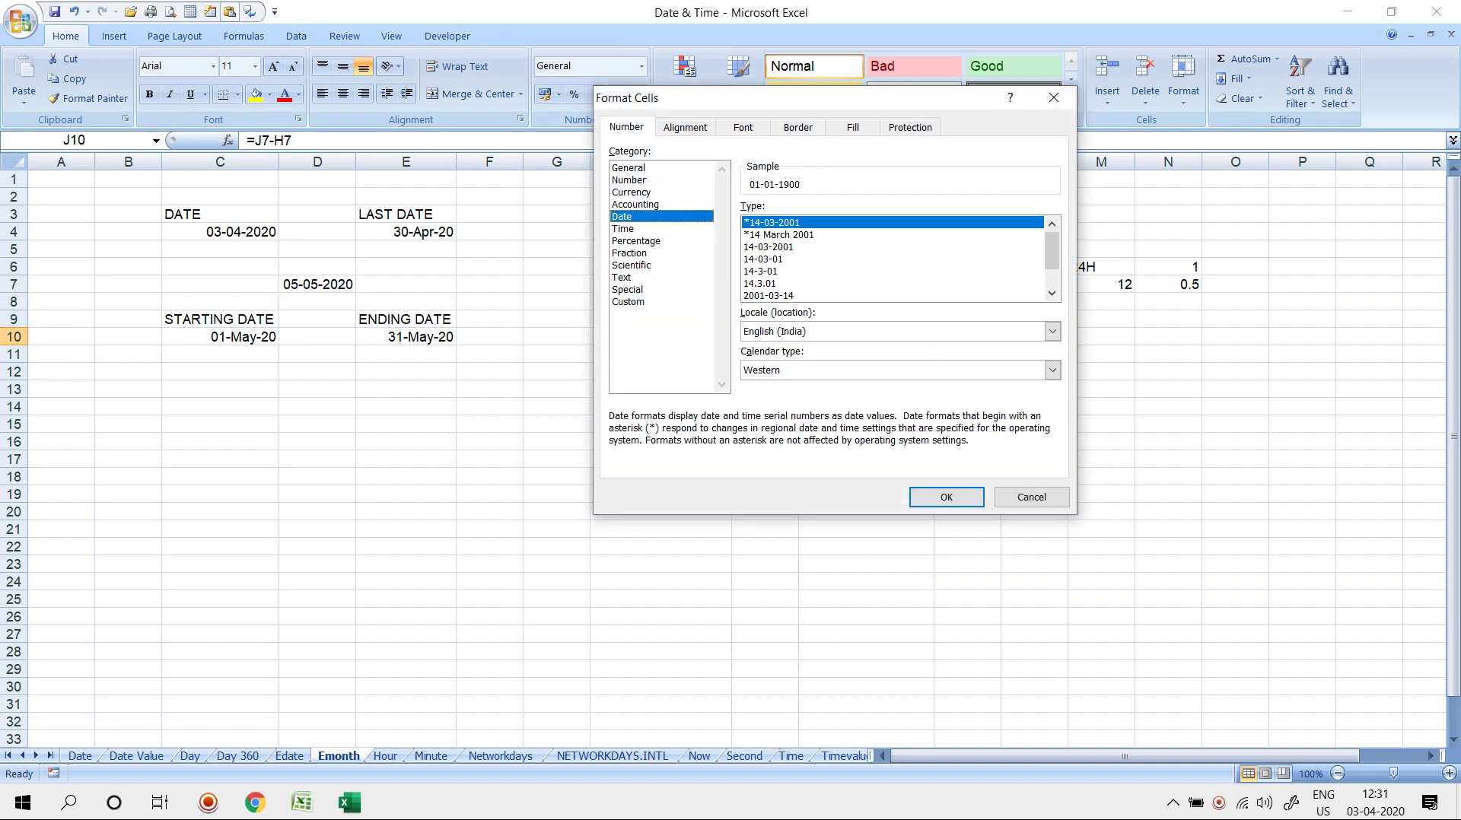
pyautogui.click(1052, 293)
pyautogui.click(1051, 293)
pyautogui.click(1051, 293)
pyautogui.click(623, 229)
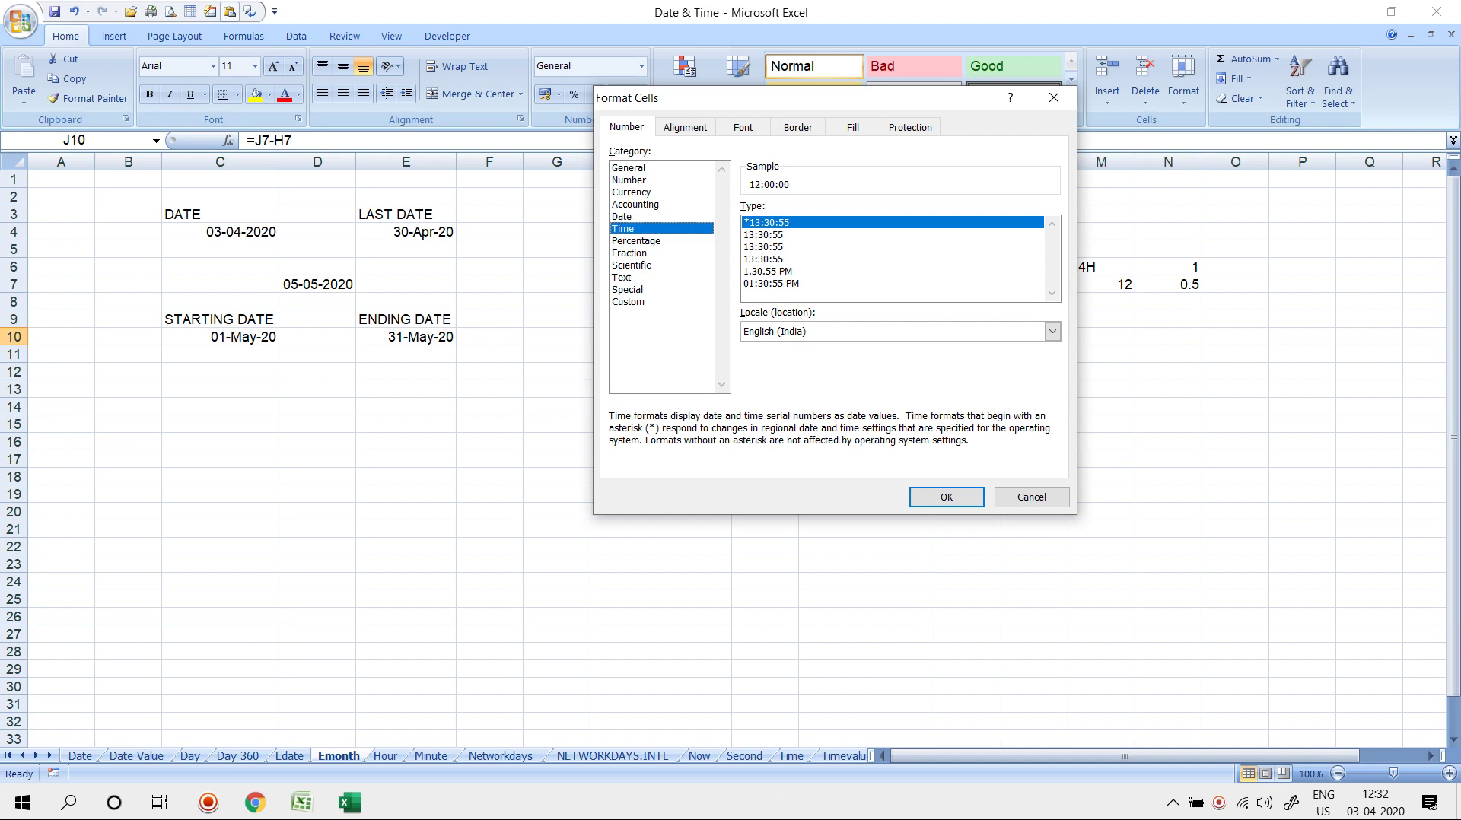
pyautogui.click(763, 259)
pyautogui.click(946, 497)
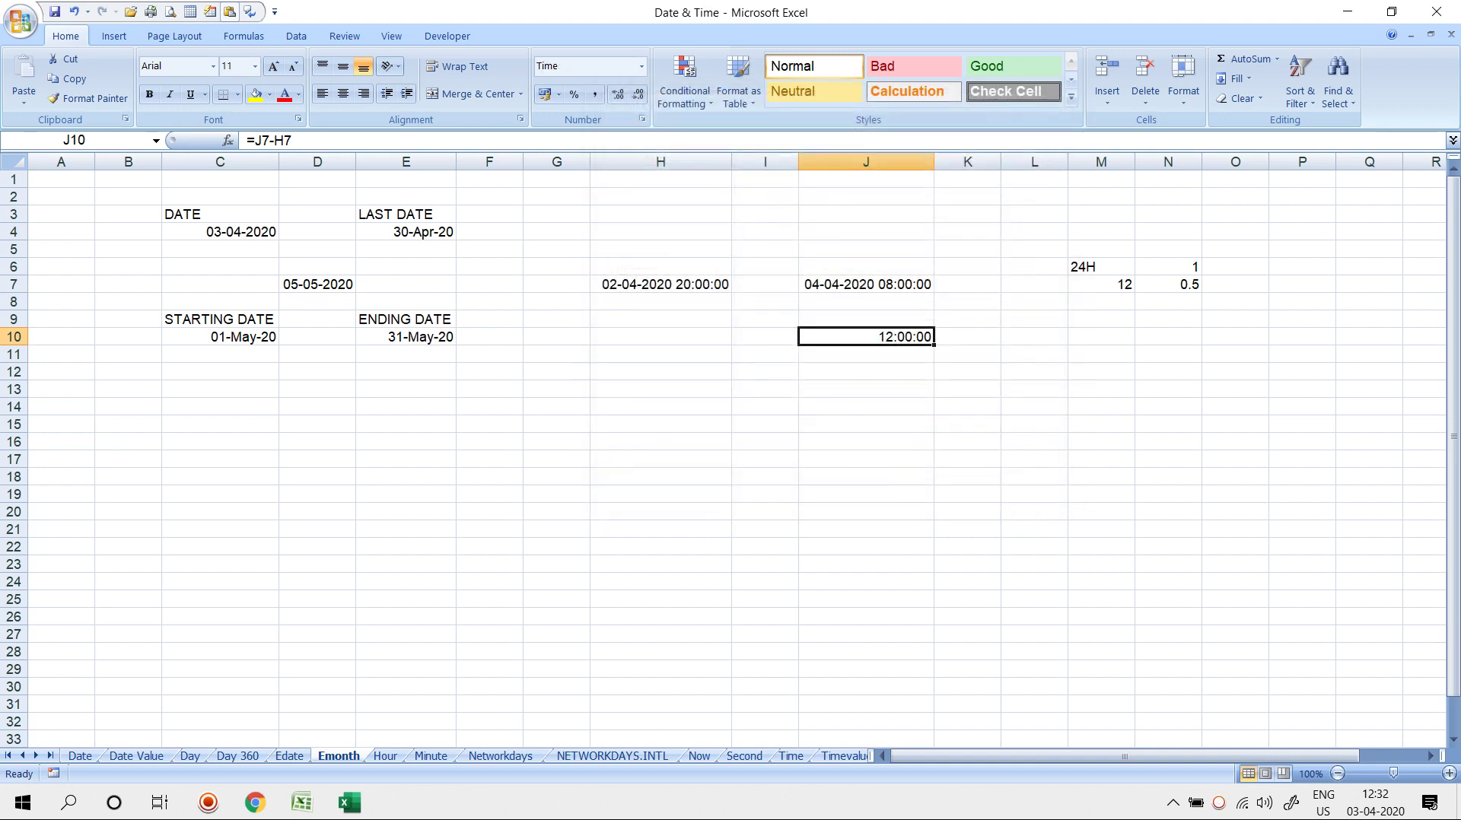
# Format the time difference in J10 as Time, using the third format type, 13:30:55
pyautogui.hotkey('ctrl', '1')
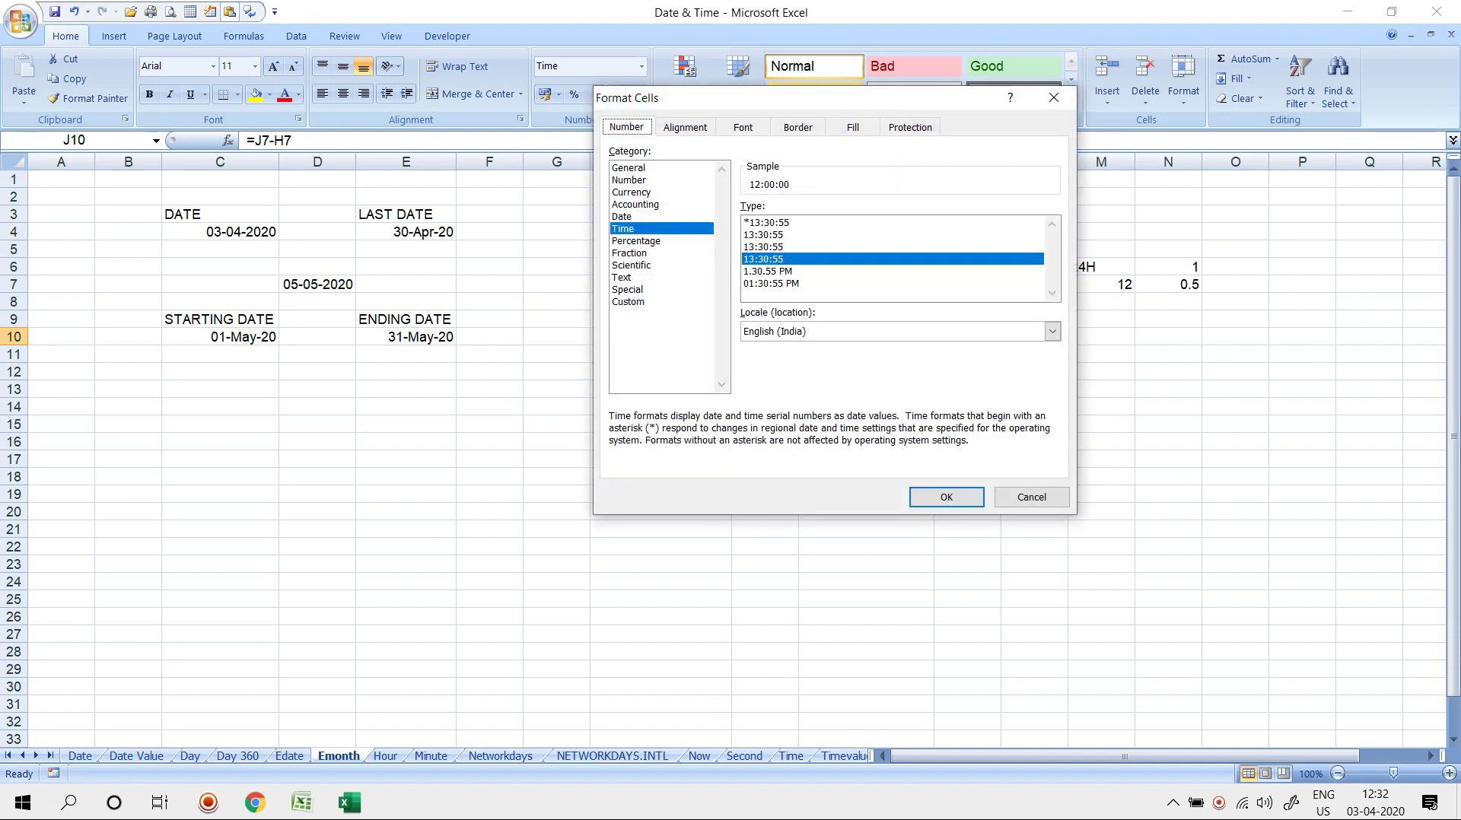
pyautogui.press('Return')
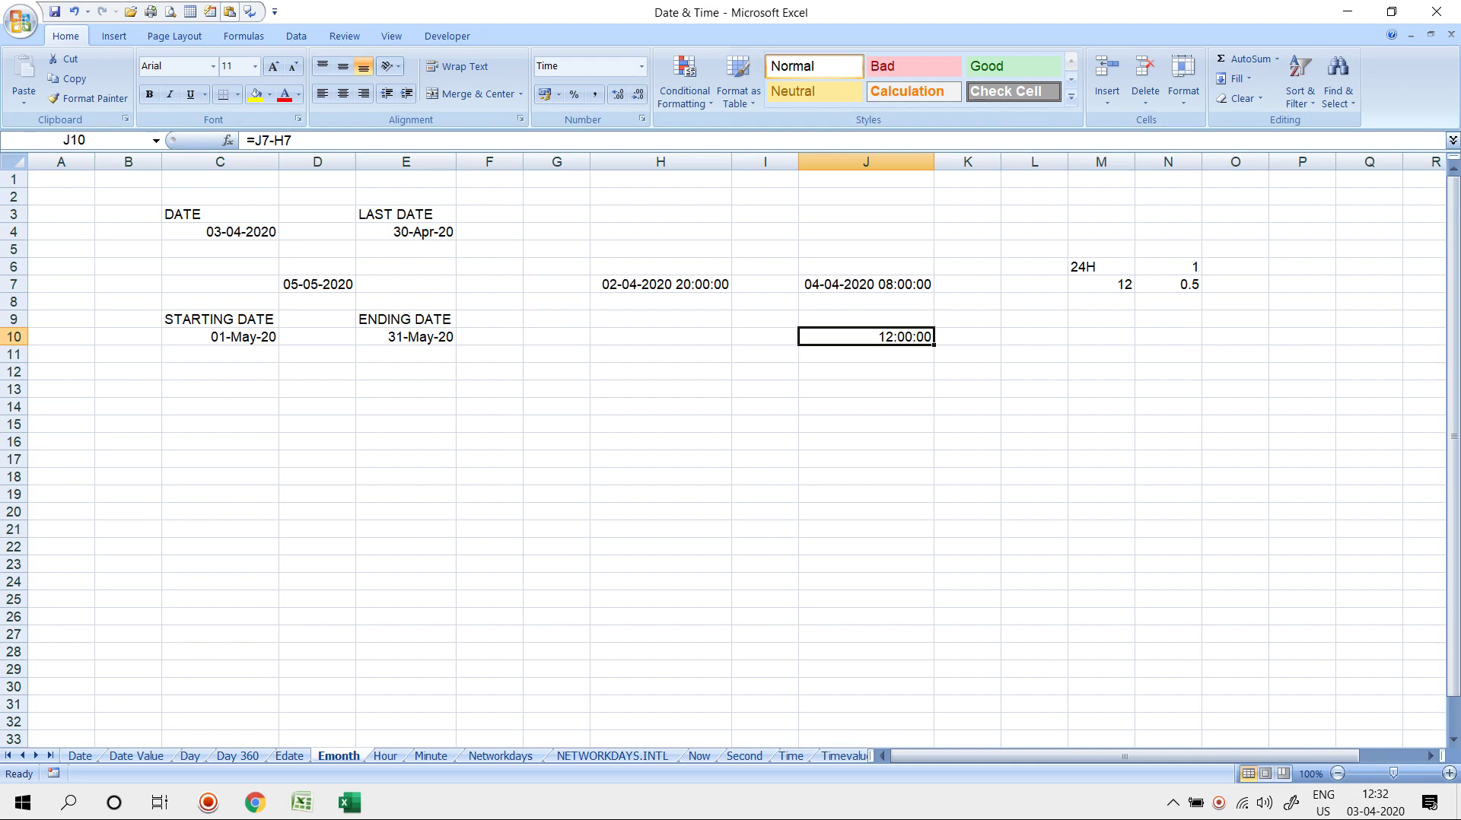
pyautogui.hotkey('ctrl', '1')
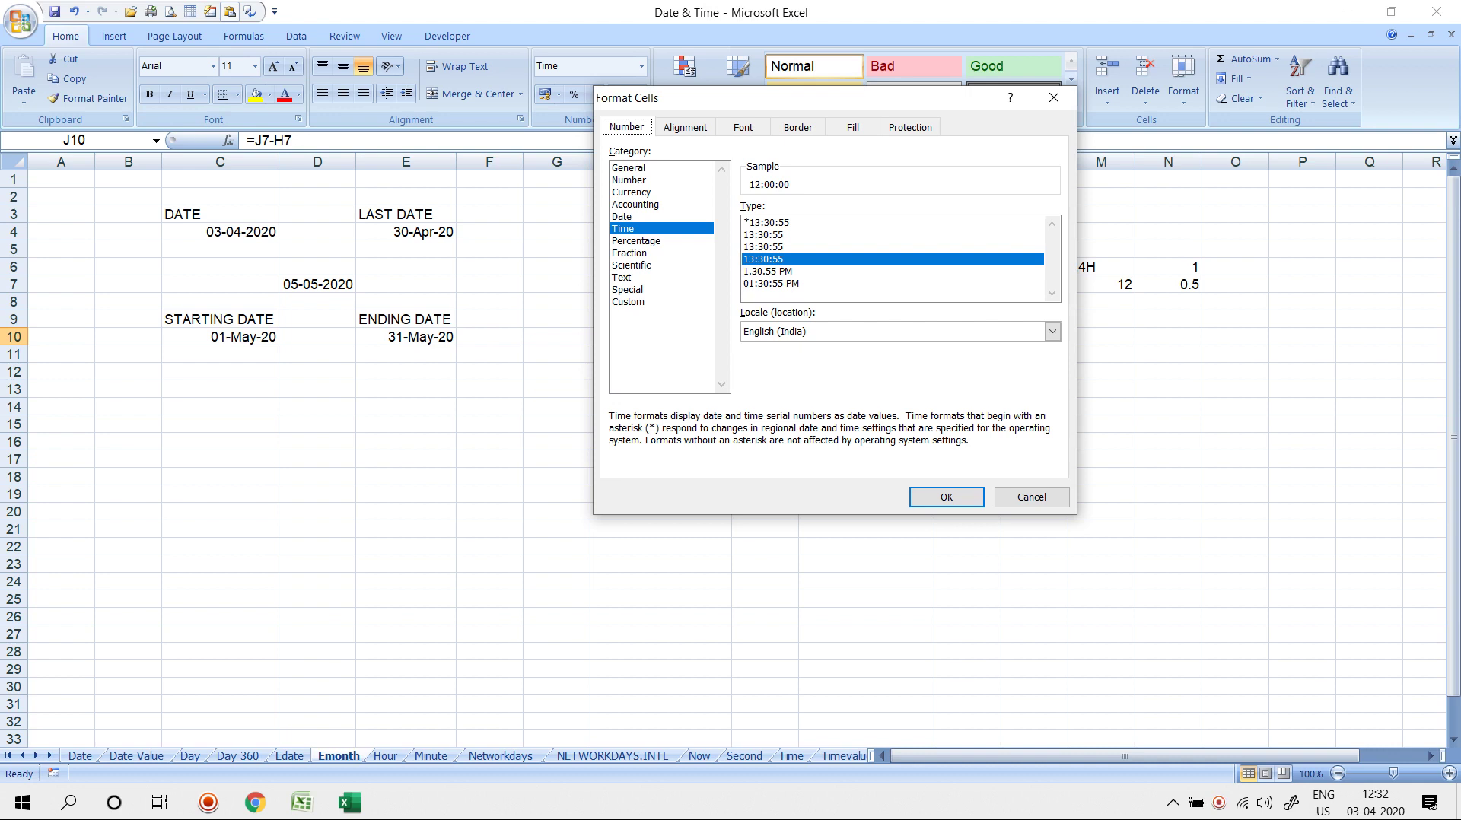
pyautogui.click(764, 247)
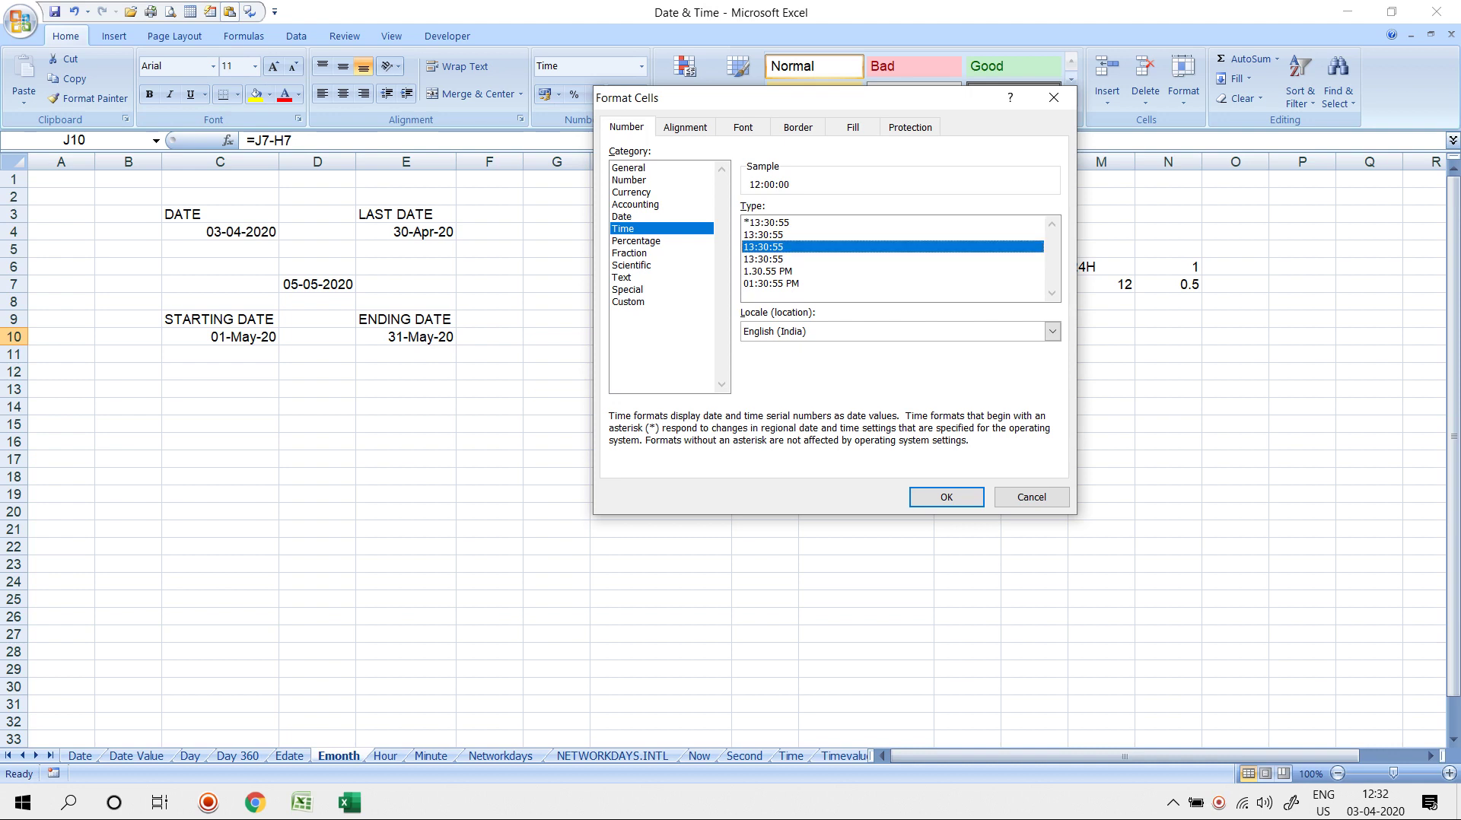
pyautogui.press('Return')
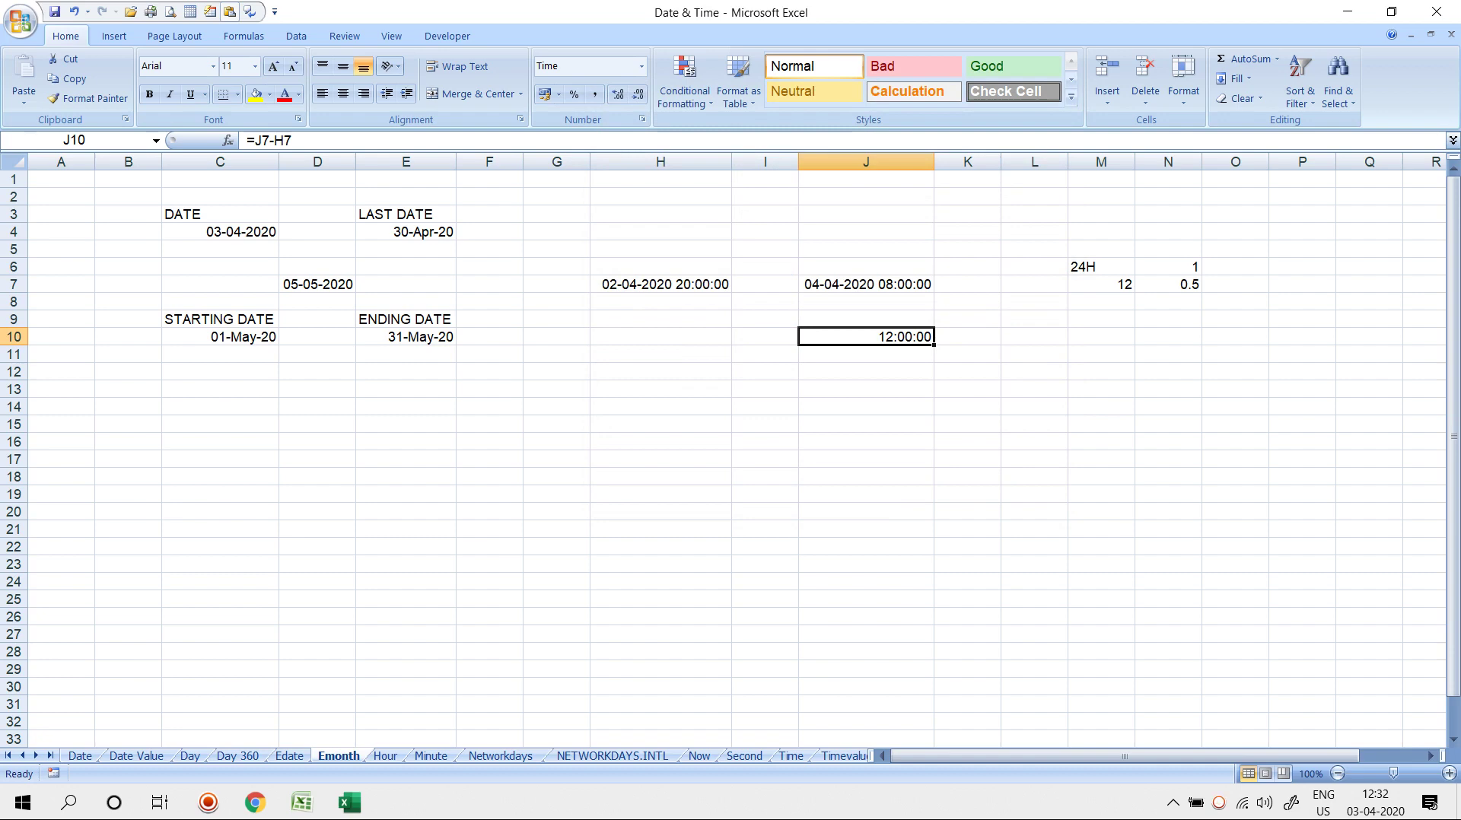
pyautogui.hotkey('ctrl', '1')
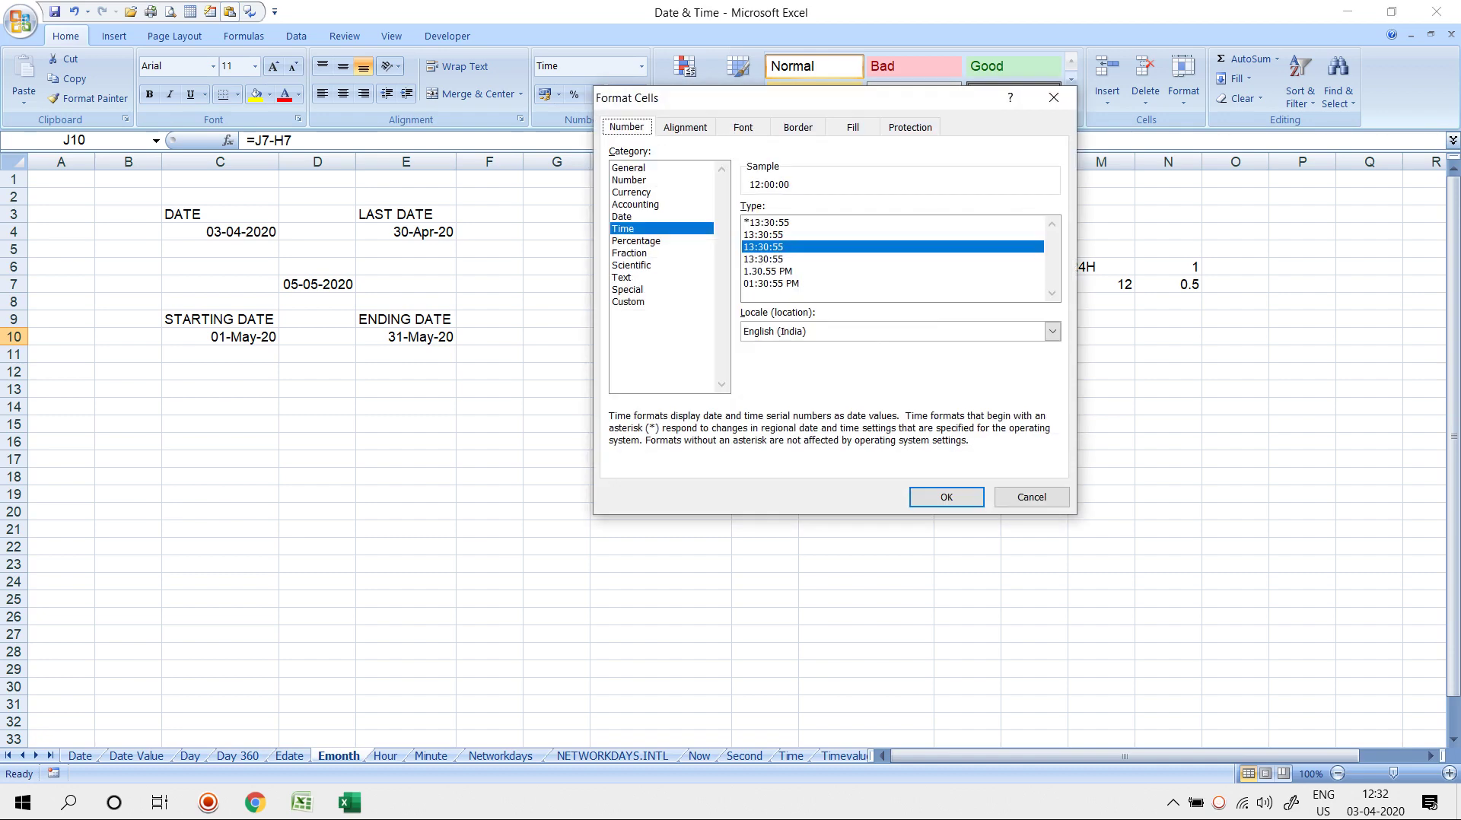
pyautogui.click(772, 284)
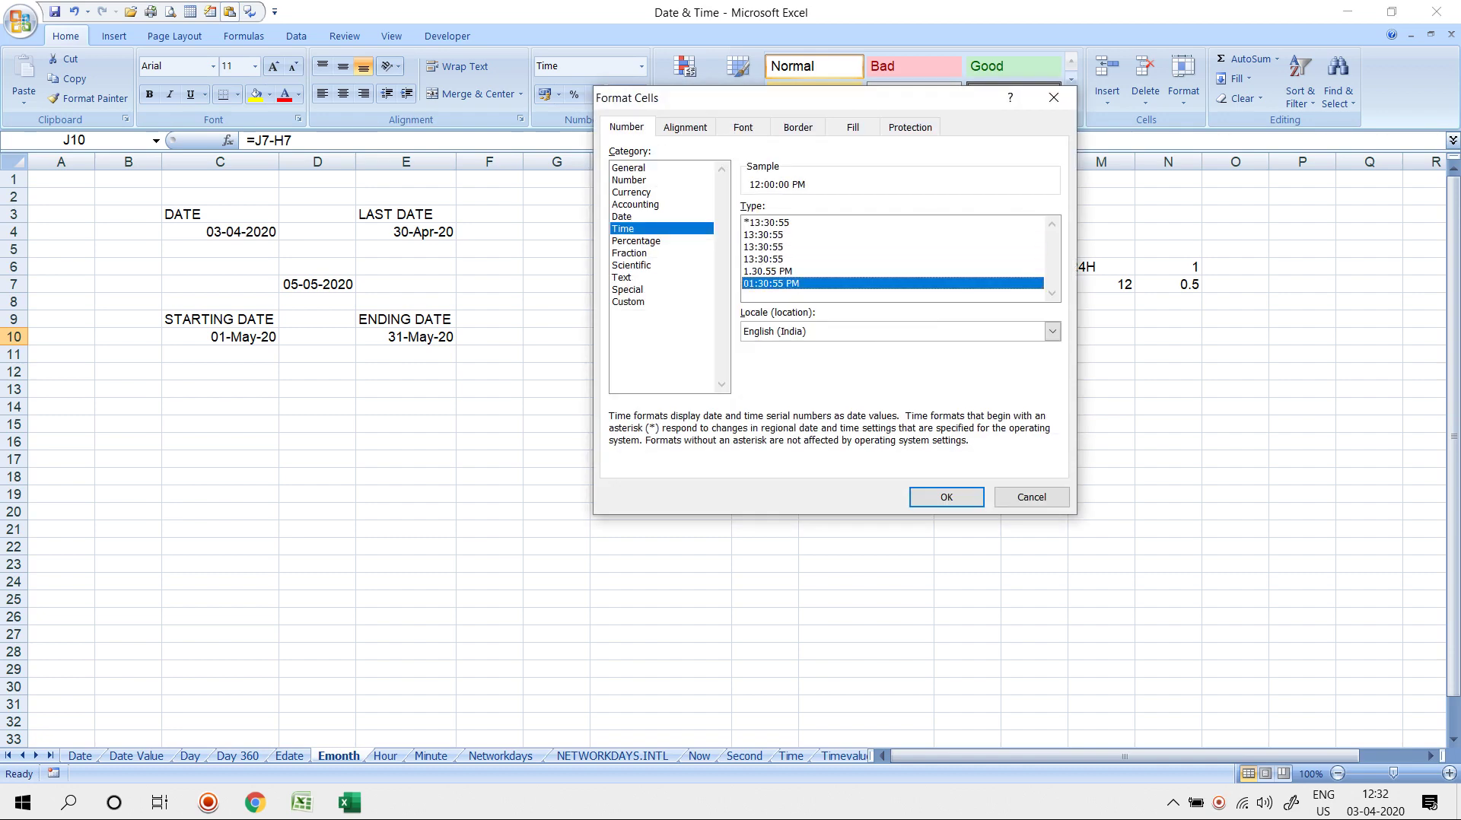
pyautogui.click(628, 302)
pyautogui.moveTo(880, 224); pyautogui.dragTo(744, 223)
pyautogui.press('Escape')
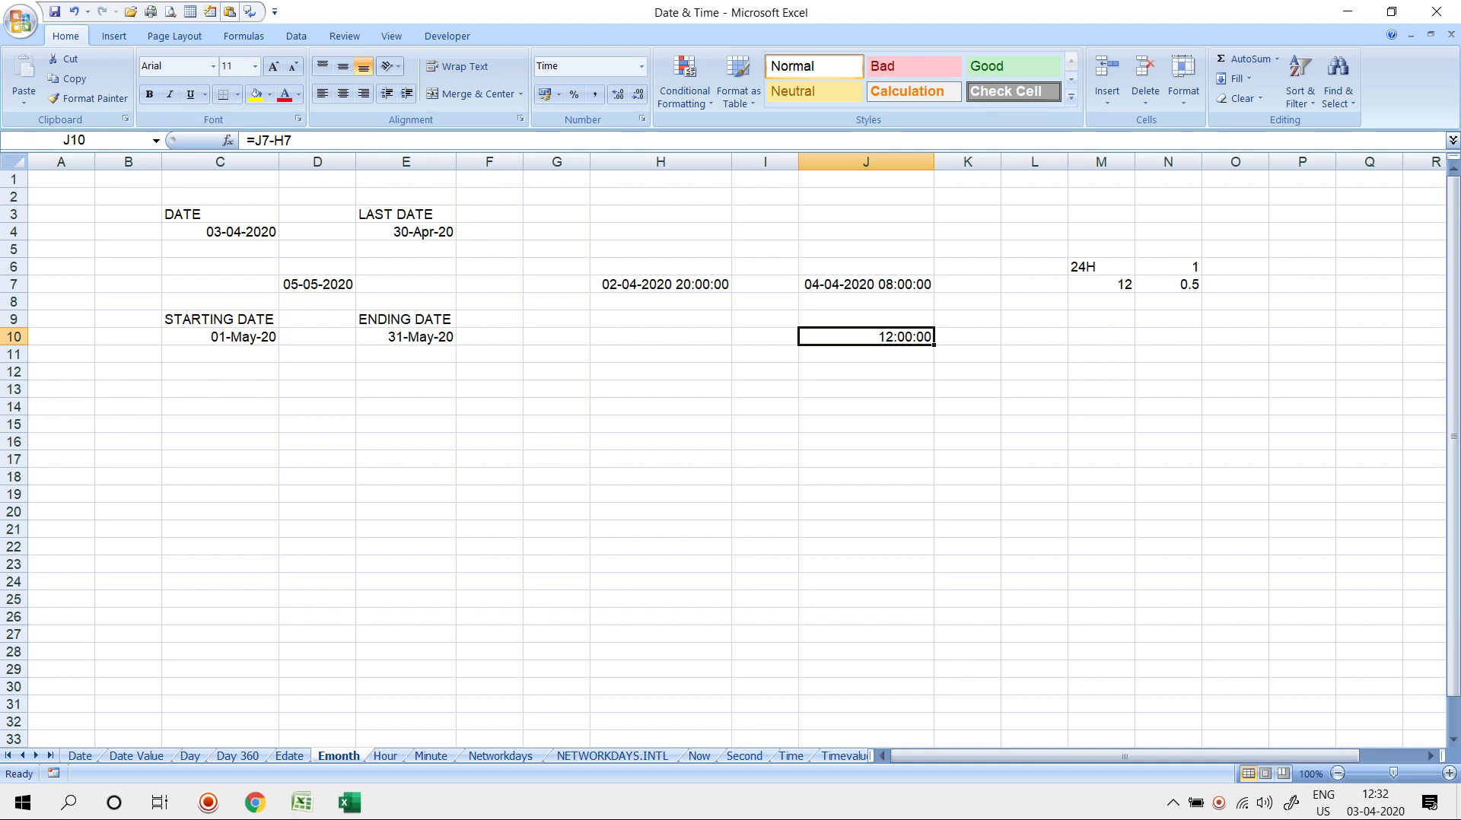
# Enter 1.5 in M11, below the hour-to-day equivalents, and compare it with the difference in J10
pyautogui.click(1101, 354)
pyautogui.write('1.5')
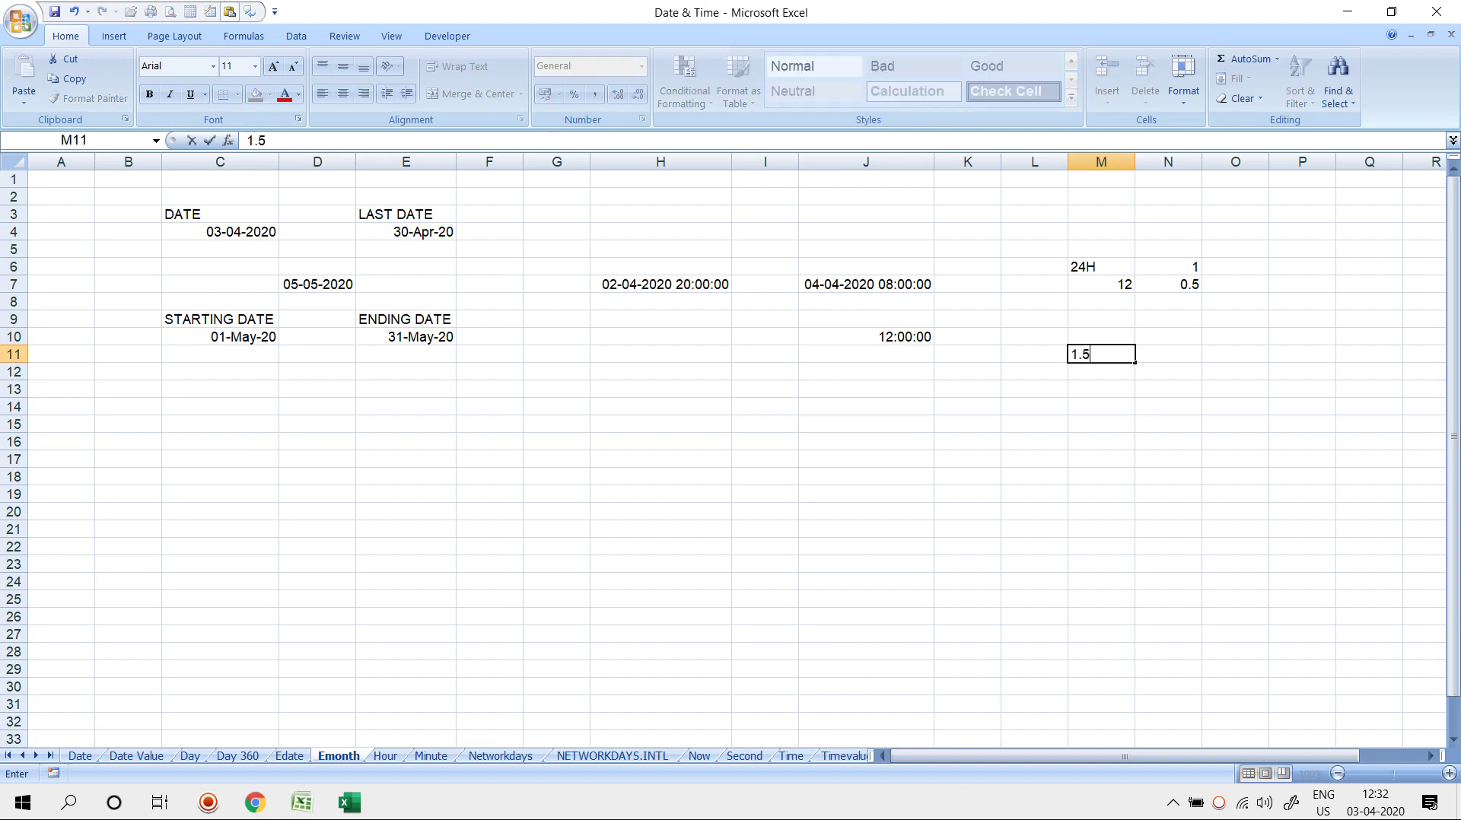
pyautogui.press('Return')
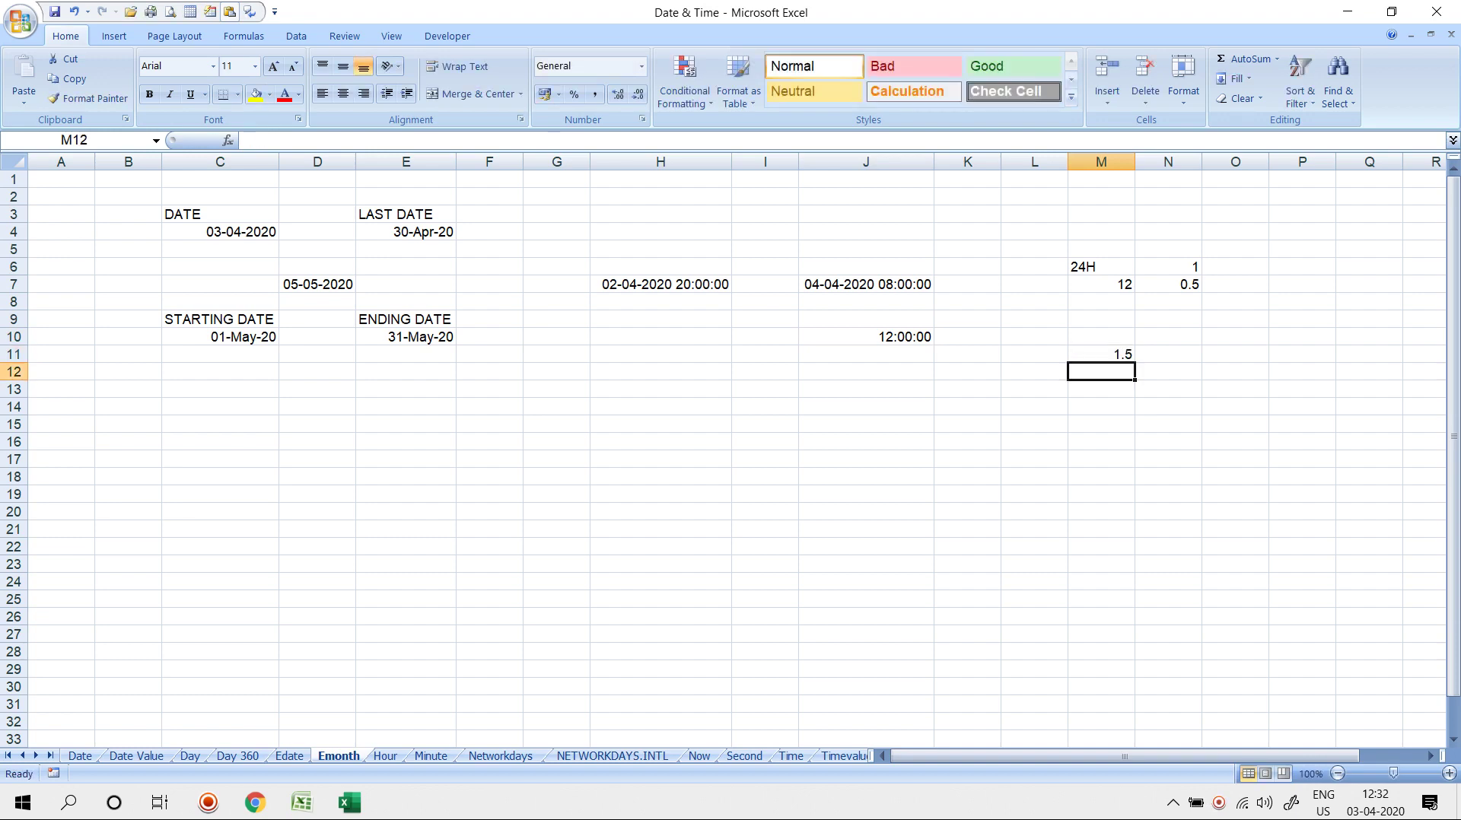
pyautogui.click(1101, 284)
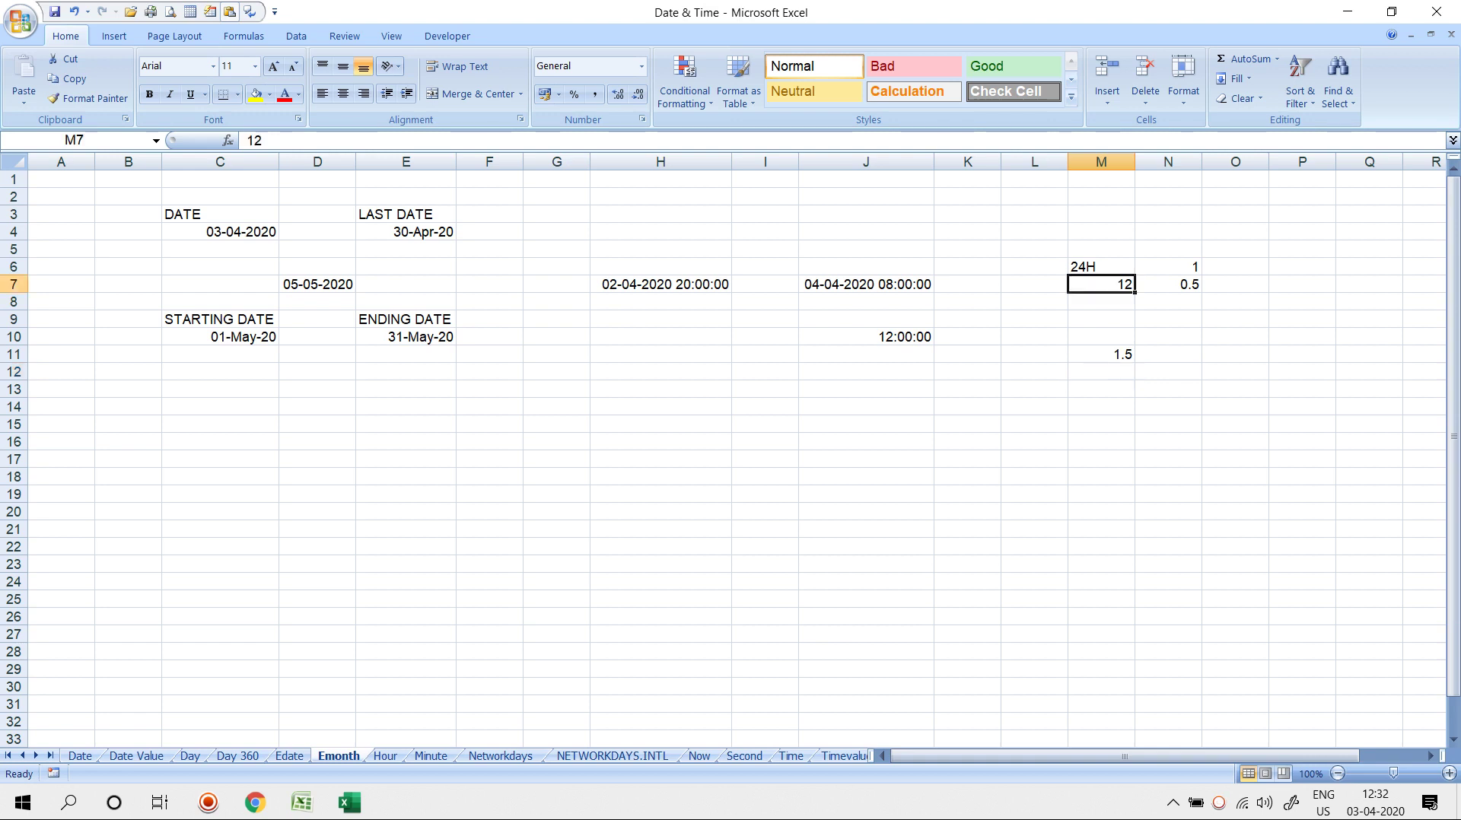
pyautogui.click(866, 337)
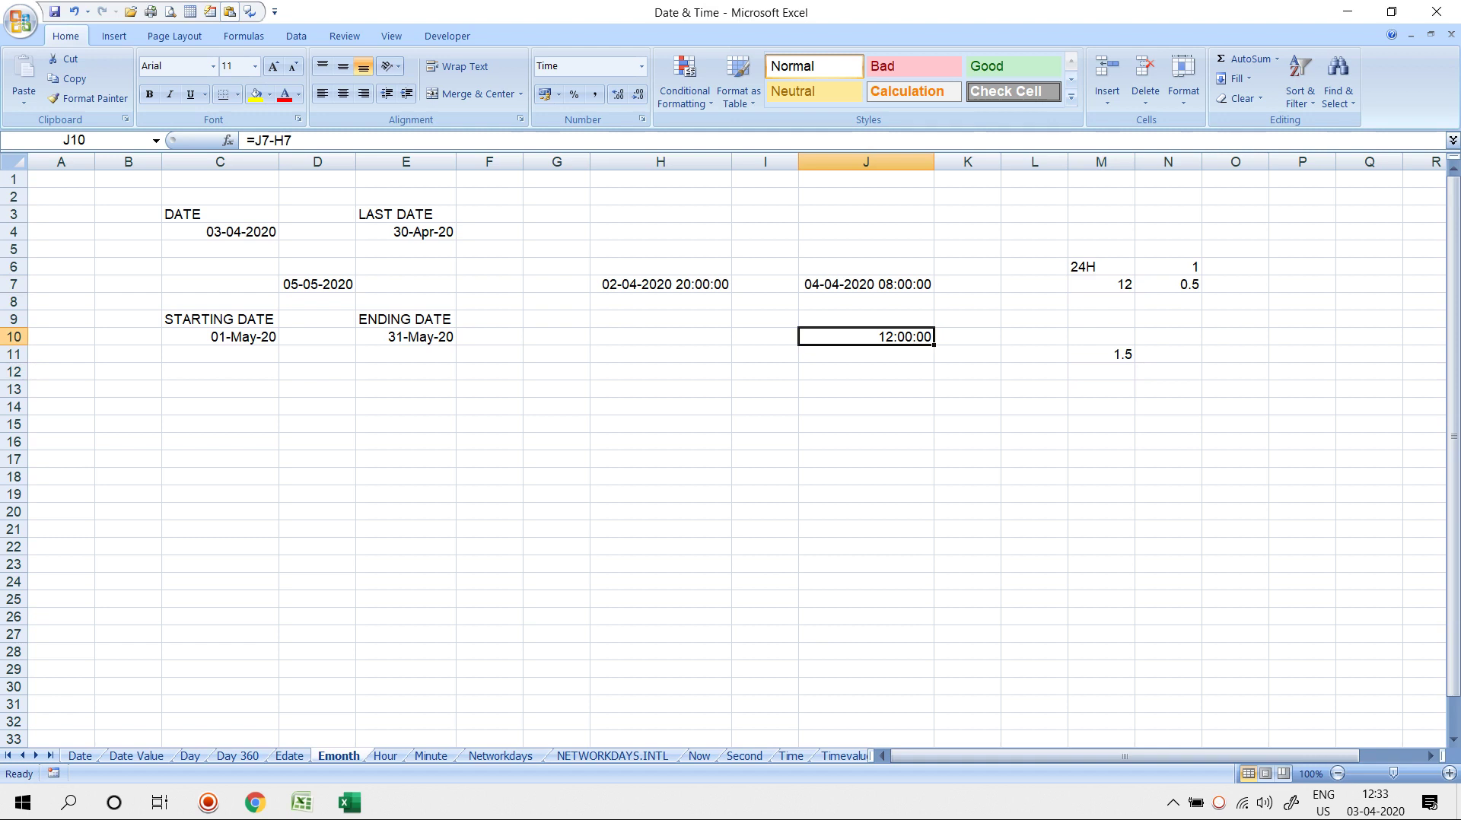
# Enter the start date 02-04-2020 in G12 and the start time 20:00 in H12
pyautogui.click(660, 372)
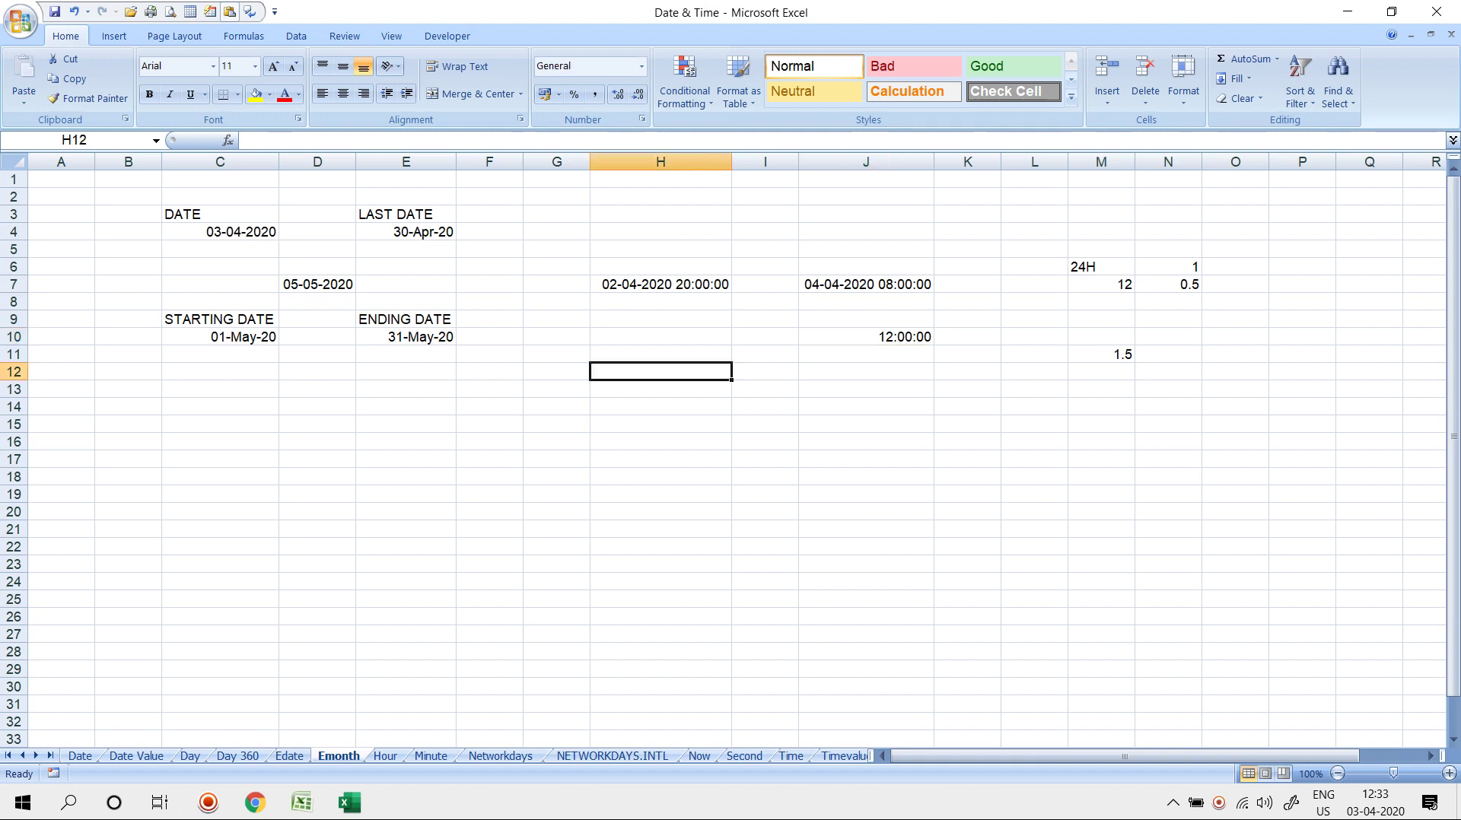
pyautogui.click(557, 373)
pyautogui.write('02-4-20')
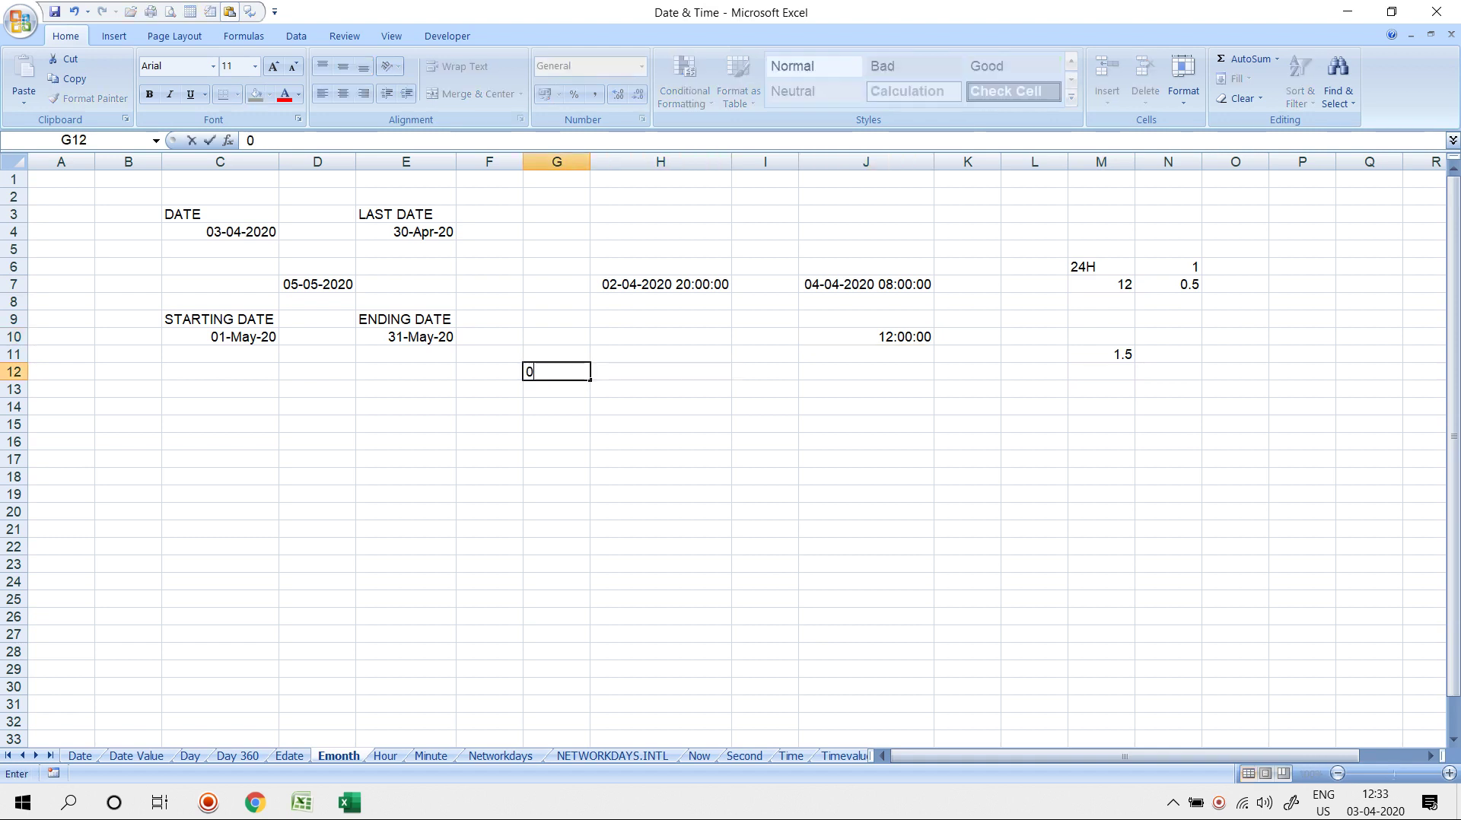
pyautogui.press('Return')
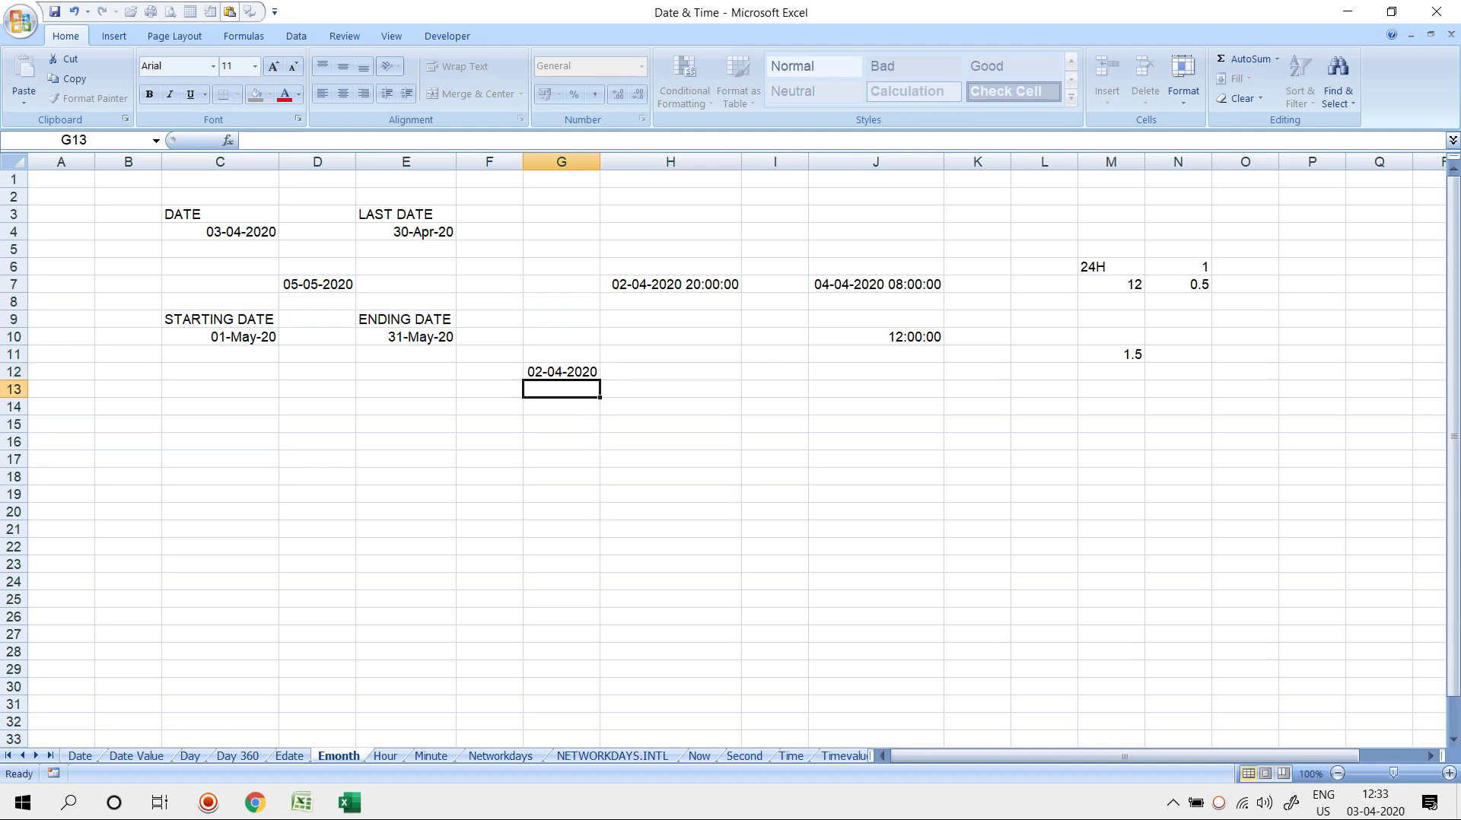
pyautogui.press('Up')
pyautogui.press('Right')
pyautogui.write('8')
pyautogui.press('BackSpace')
pyautogui.write('2')
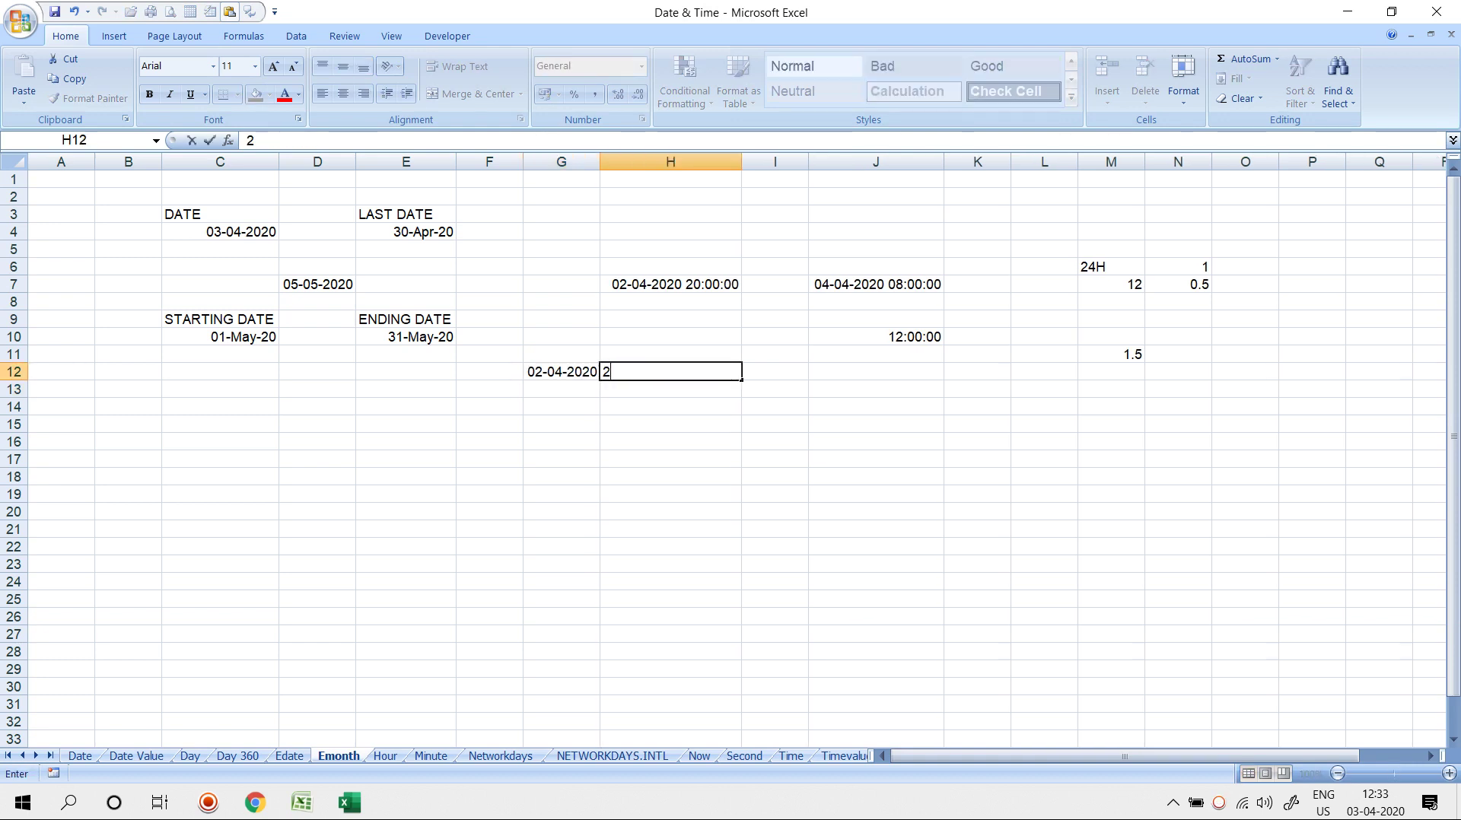
pyautogui.write('0:00')
pyautogui.press('Right')
pyautogui.press('Right')
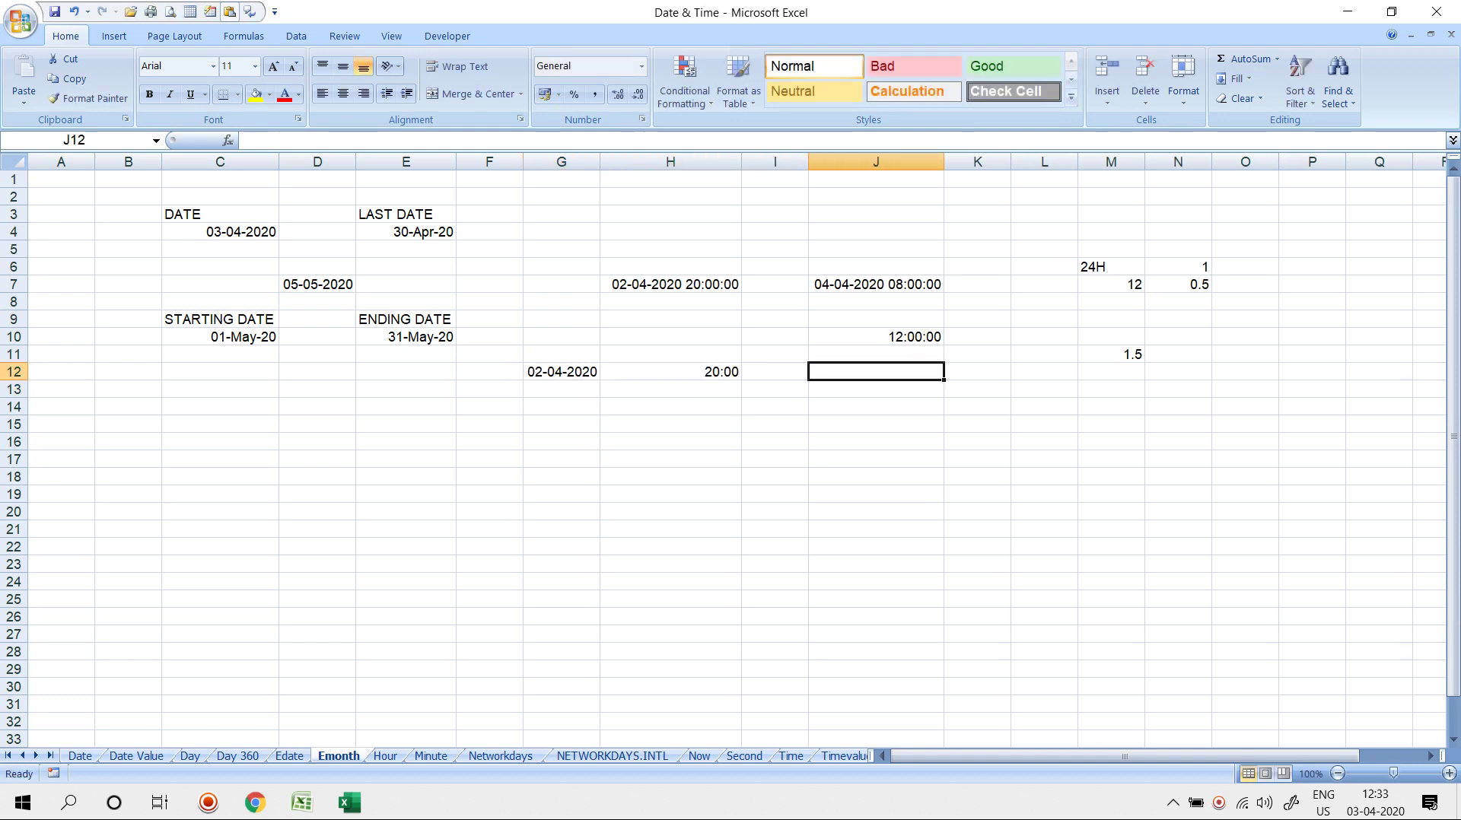
# Enter the end date 04-04-2020 in G15 and the end time 8:00 in H15
pyautogui.press('Down')
pyautogui.press('Left')
pyautogui.press('Left')
pyautogui.press('Left')
pyautogui.press('Down')
pyautogui.press('Down')
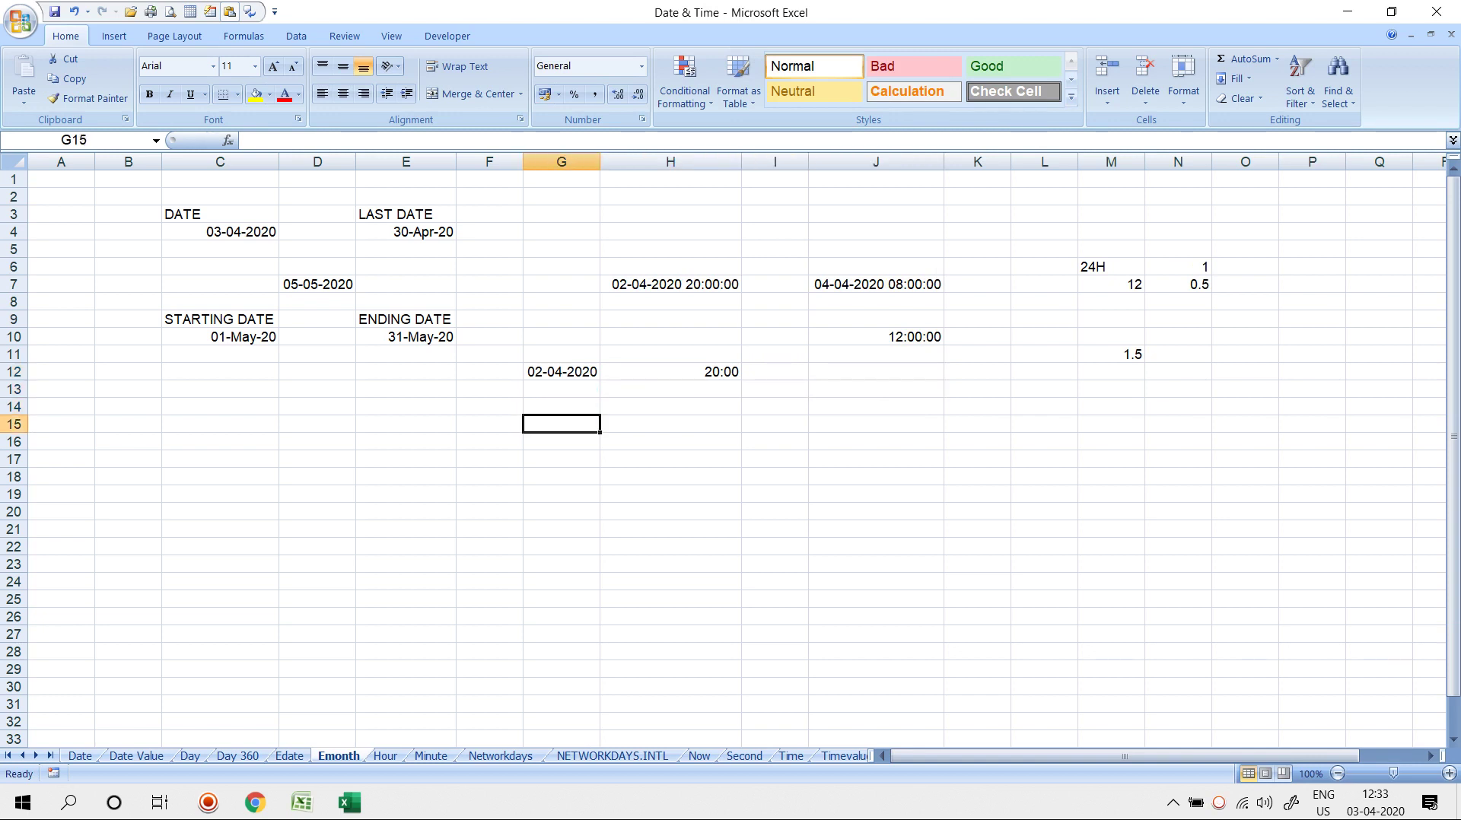
pyautogui.write('04-04-2020')
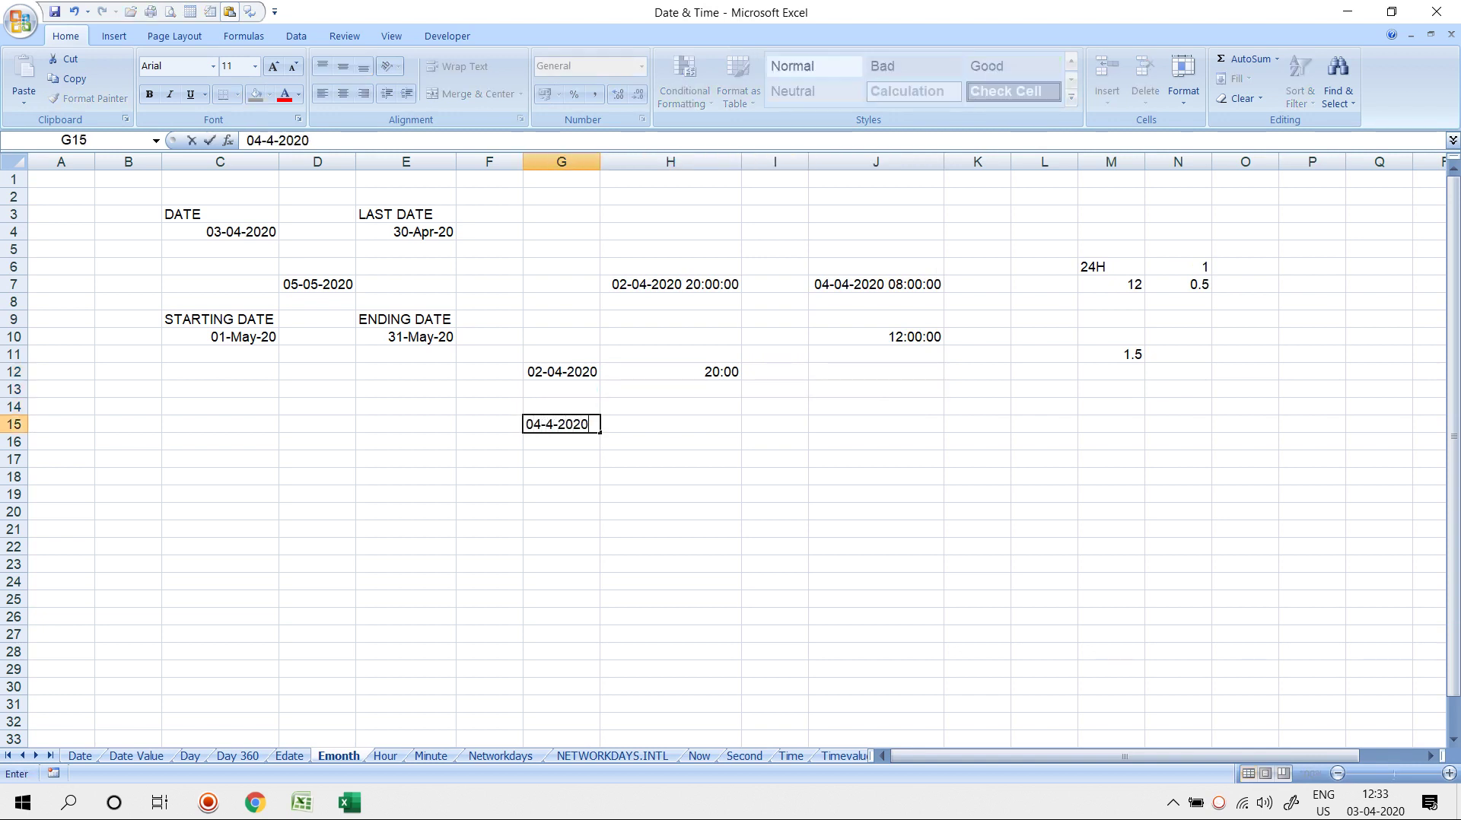
pyautogui.press('Return')
pyautogui.press('Up')
pyautogui.press('Right')
pyautogui.write('8:00')
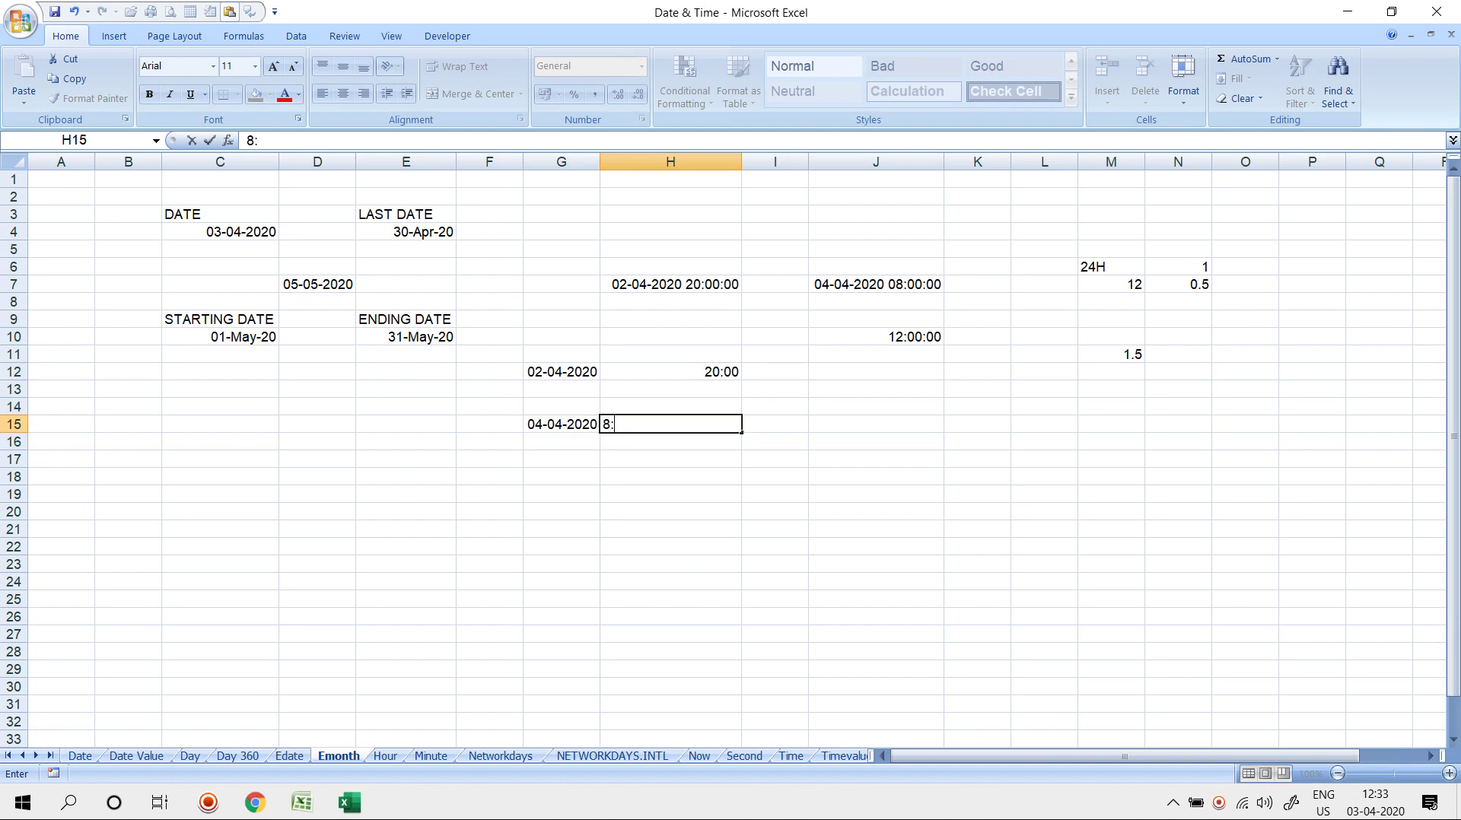
pyautogui.press('Return')
# Combine the start date and time in J12 with the formula =G12+H12
pyautogui.press('Up')
pyautogui.press('Up')
pyautogui.press('Up')
pyautogui.press('Up')
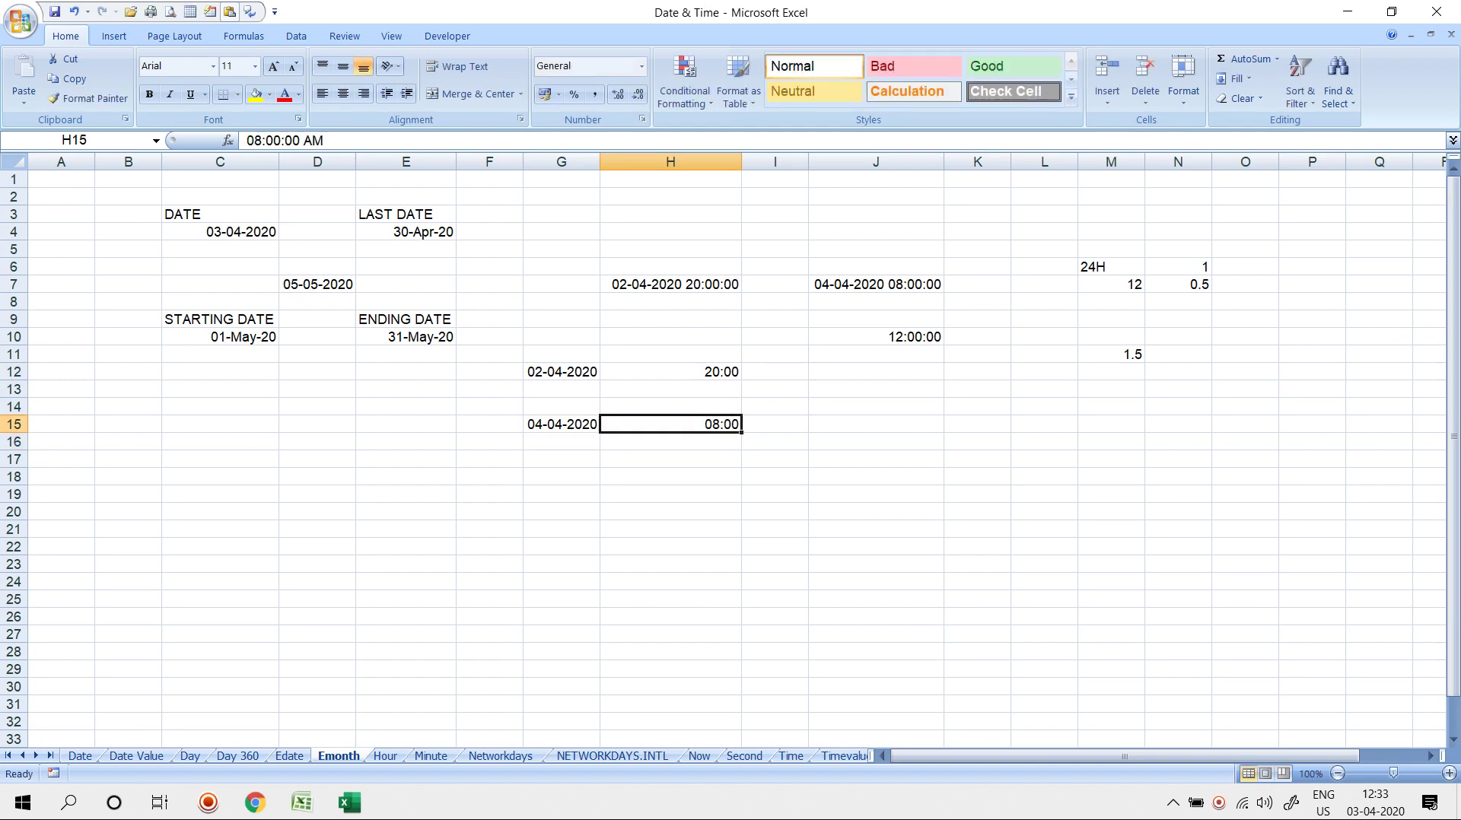
pyautogui.press('Right')
pyautogui.press('Right')
pyautogui.write('=')
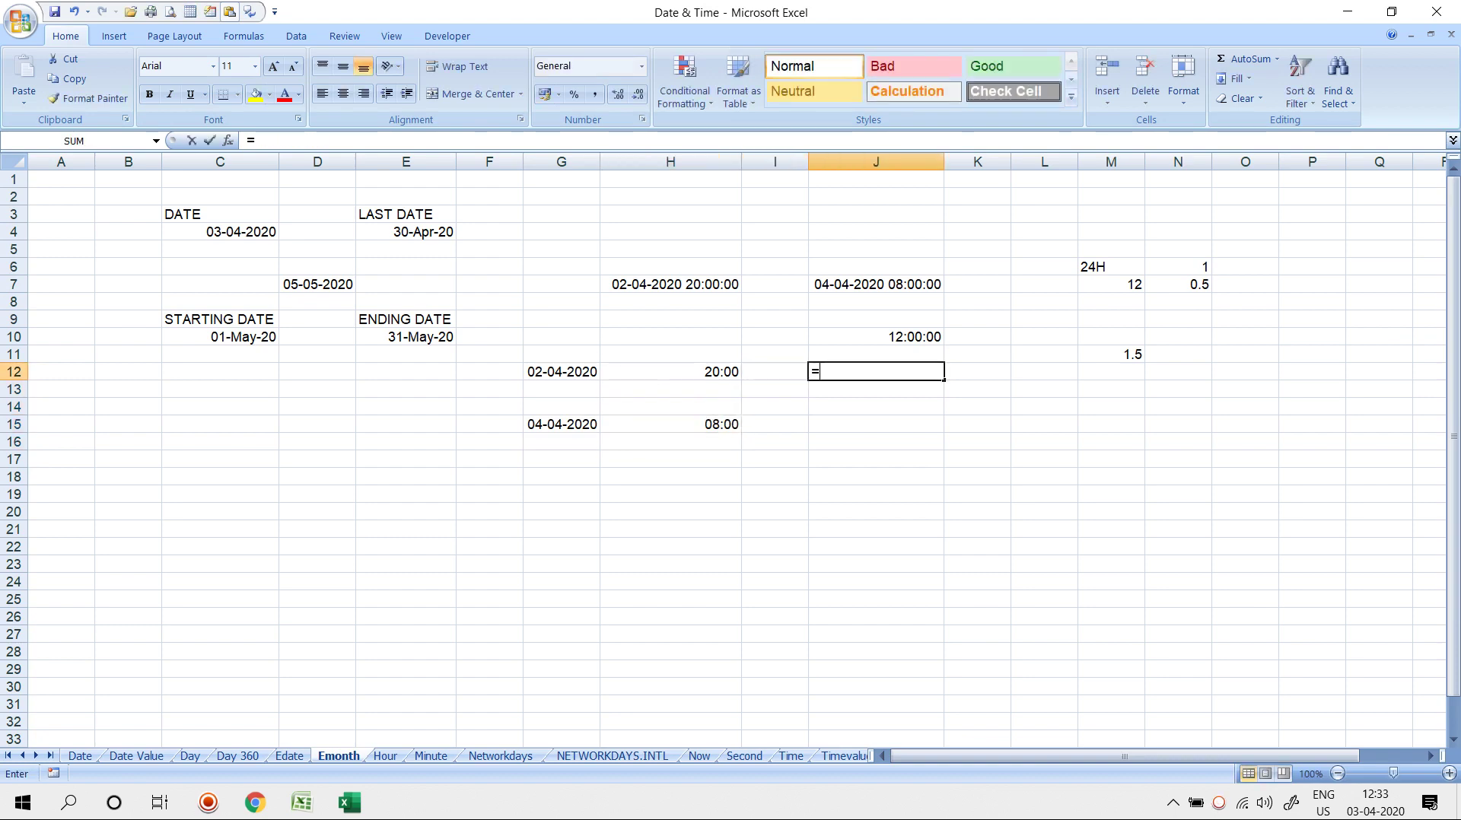
pyautogui.press('Left')
pyautogui.press('Left')
pyautogui.press('Left')
pyautogui.write('+')
pyautogui.press('Left')
pyautogui.press('Left')
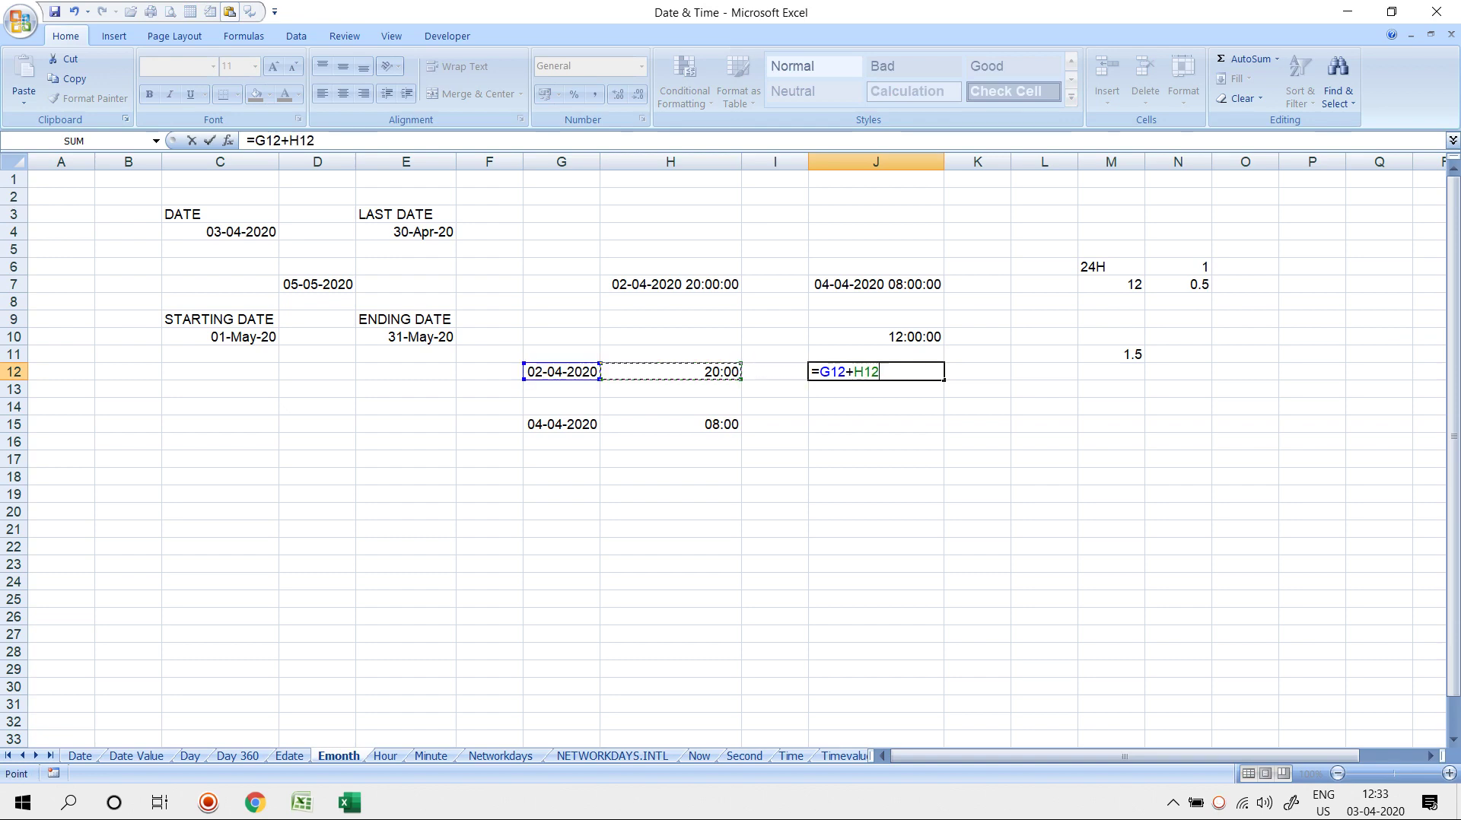
pyautogui.press('Return')
# Combine the end date and time in J15 with the formula =G15+H15
pyautogui.press('Down')
pyautogui.press('Down')
pyautogui.write('=')
pyautogui.press('Left')
pyautogui.press('Left')
pyautogui.press('Left')
pyautogui.write('+')
pyautogui.press('Left')
pyautogui.press('Left')
pyautogui.press('Return')
# Calculate the difference between the combined date-times in J17 with the formula =J15-J12
pyautogui.press('Down')
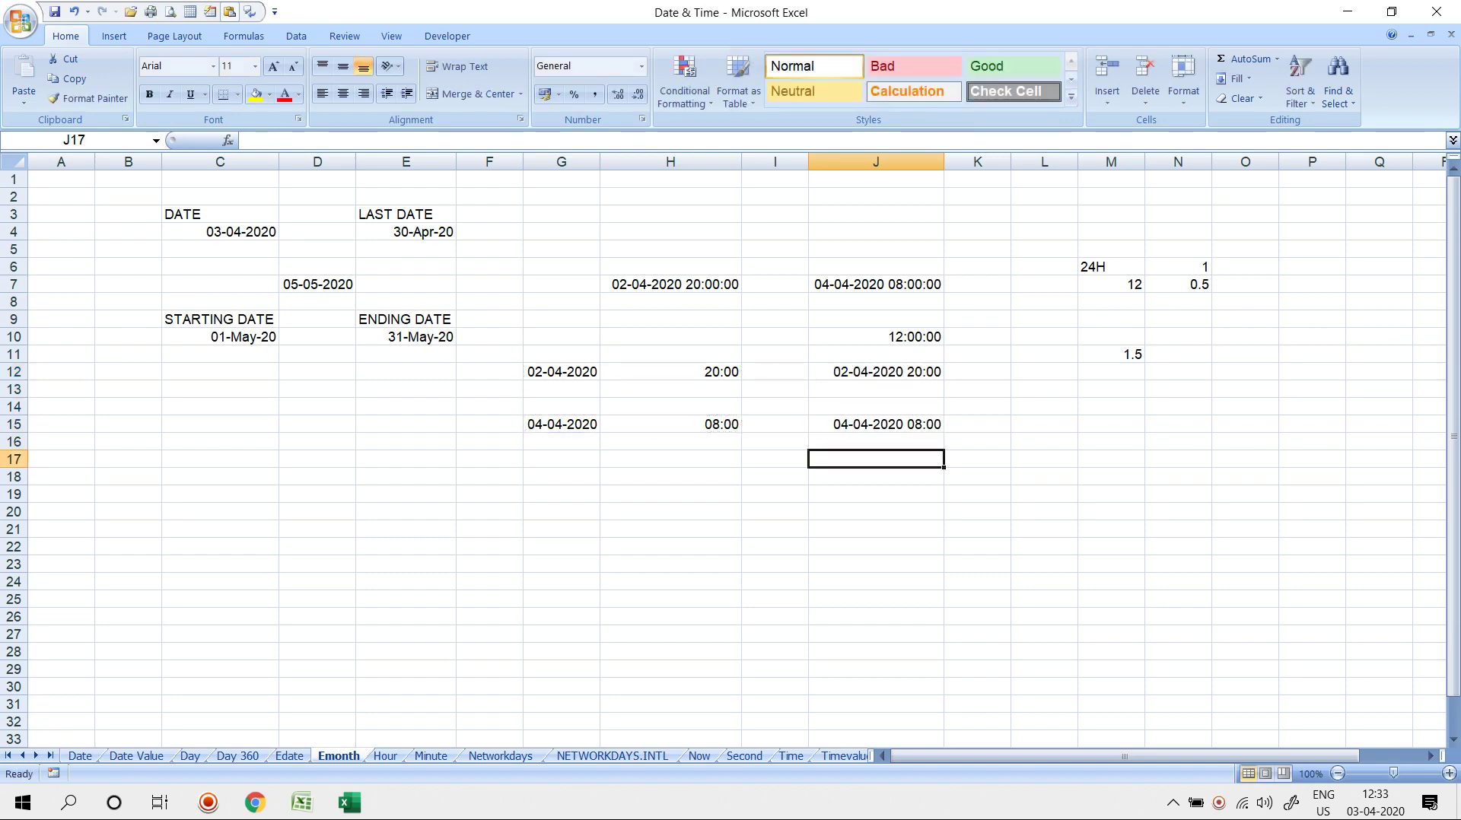
pyautogui.write('=')
pyautogui.press('Up')
pyautogui.press('Up')
pyautogui.write('-')
pyautogui.press('Up')
pyautogui.press('Up')
pyautogui.press('Up')
pyautogui.press('Up')
pyautogui.press('Up')
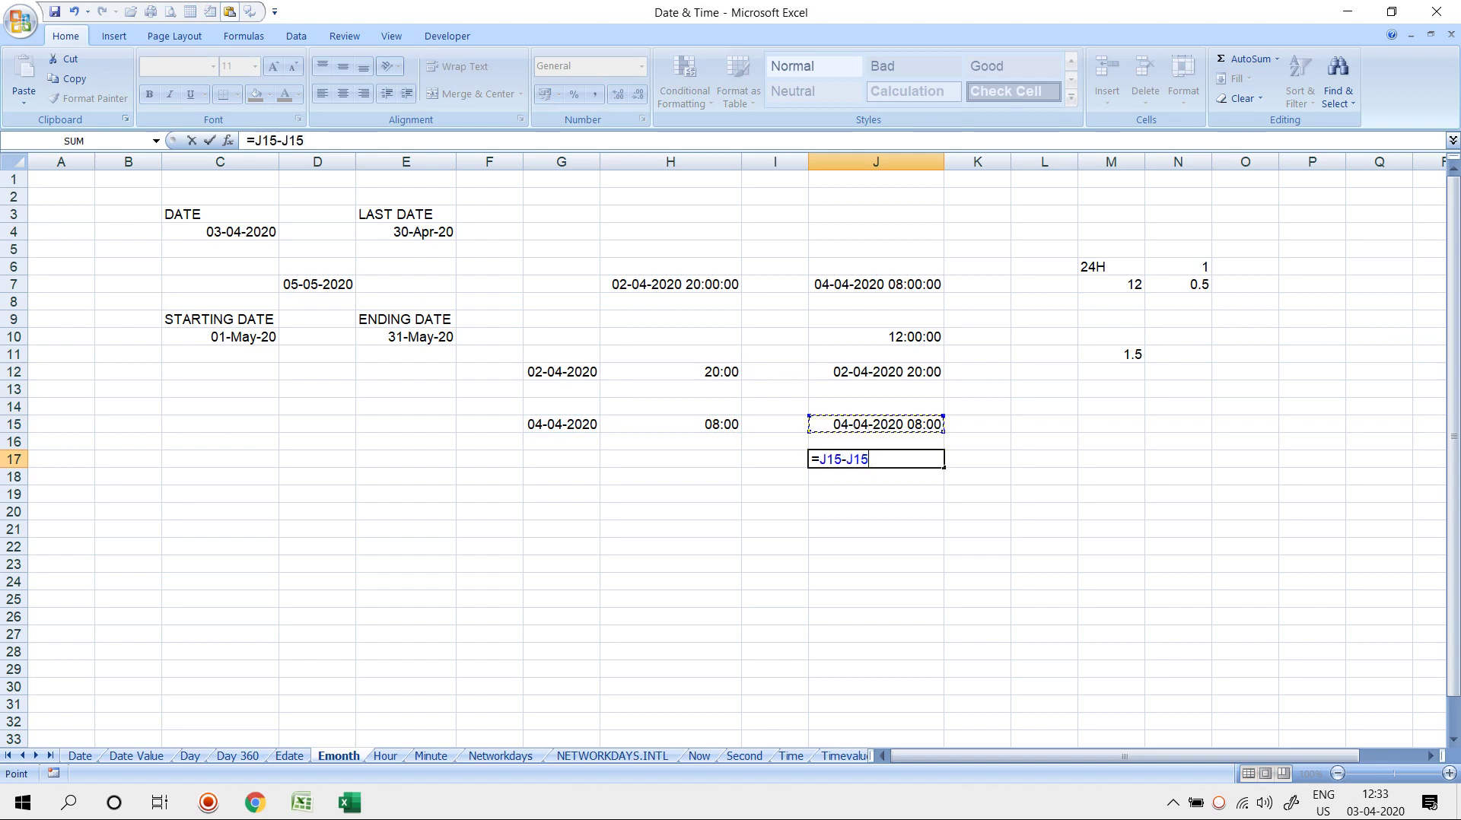
pyautogui.press('Return')
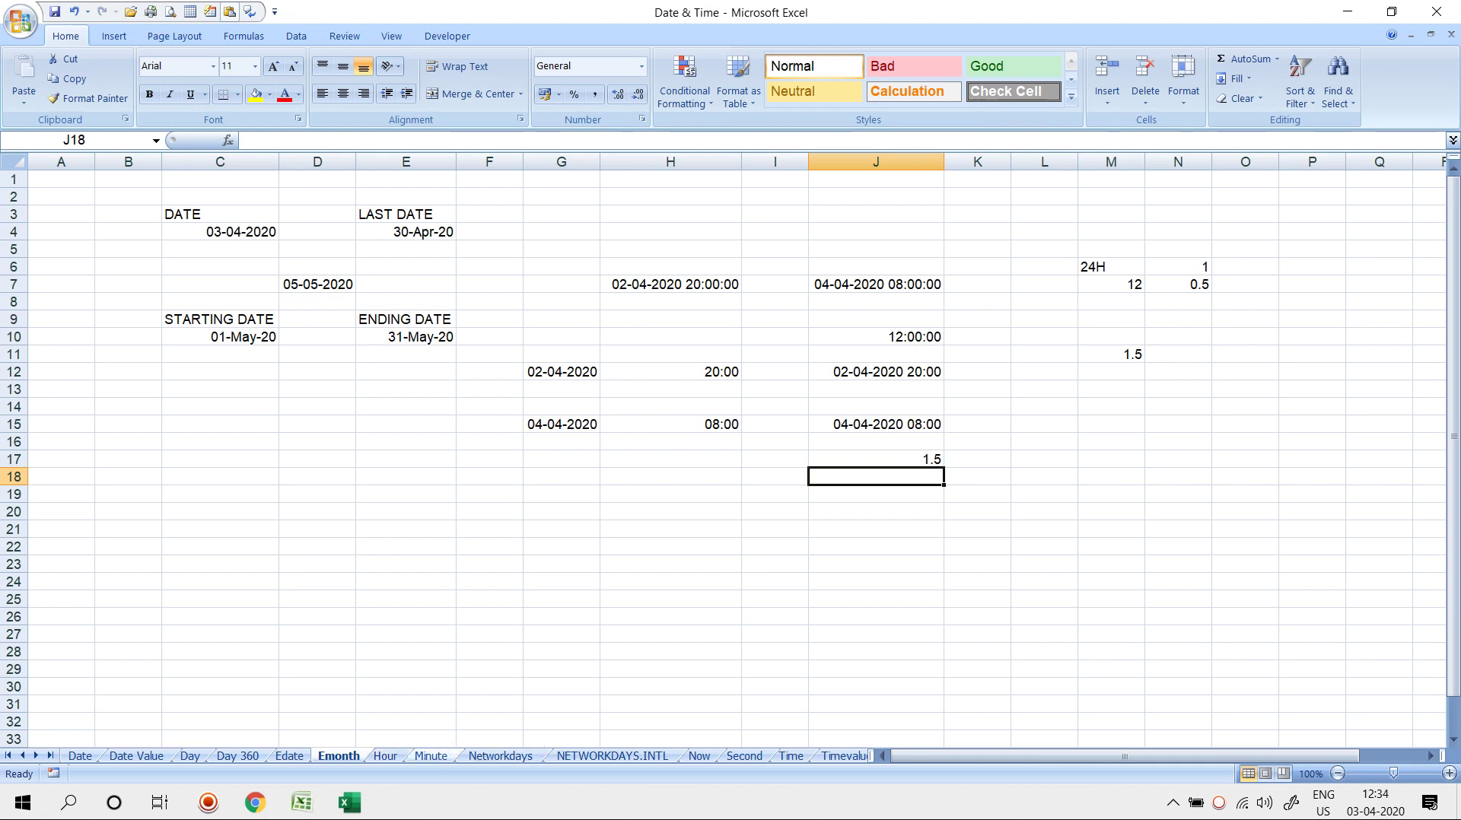
# On the Networkdays sheet, enter the headings STARTING in C4 and ENDING DATE in E4
pyautogui.click(500, 756)
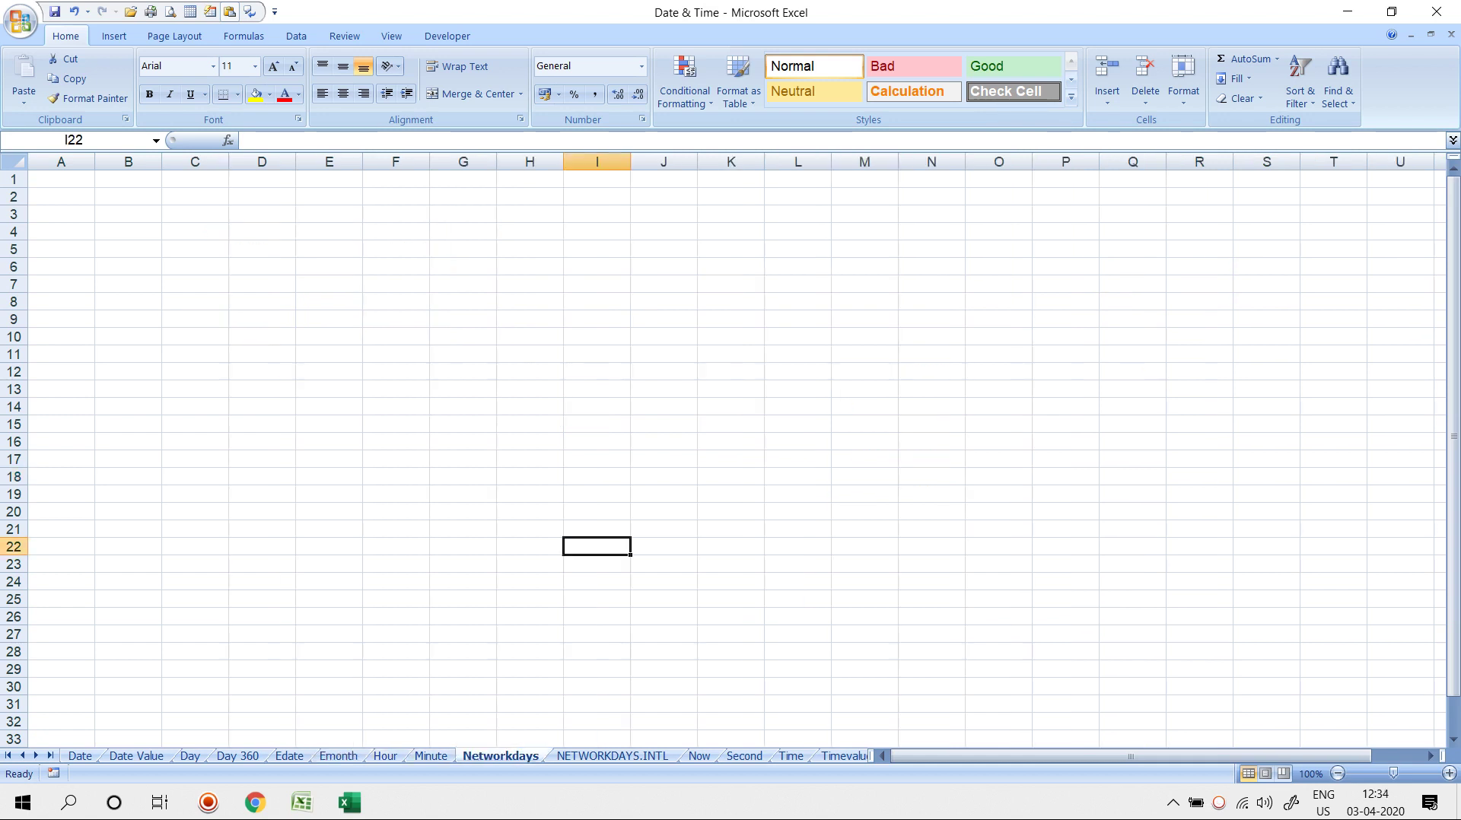
pyautogui.click(195, 232)
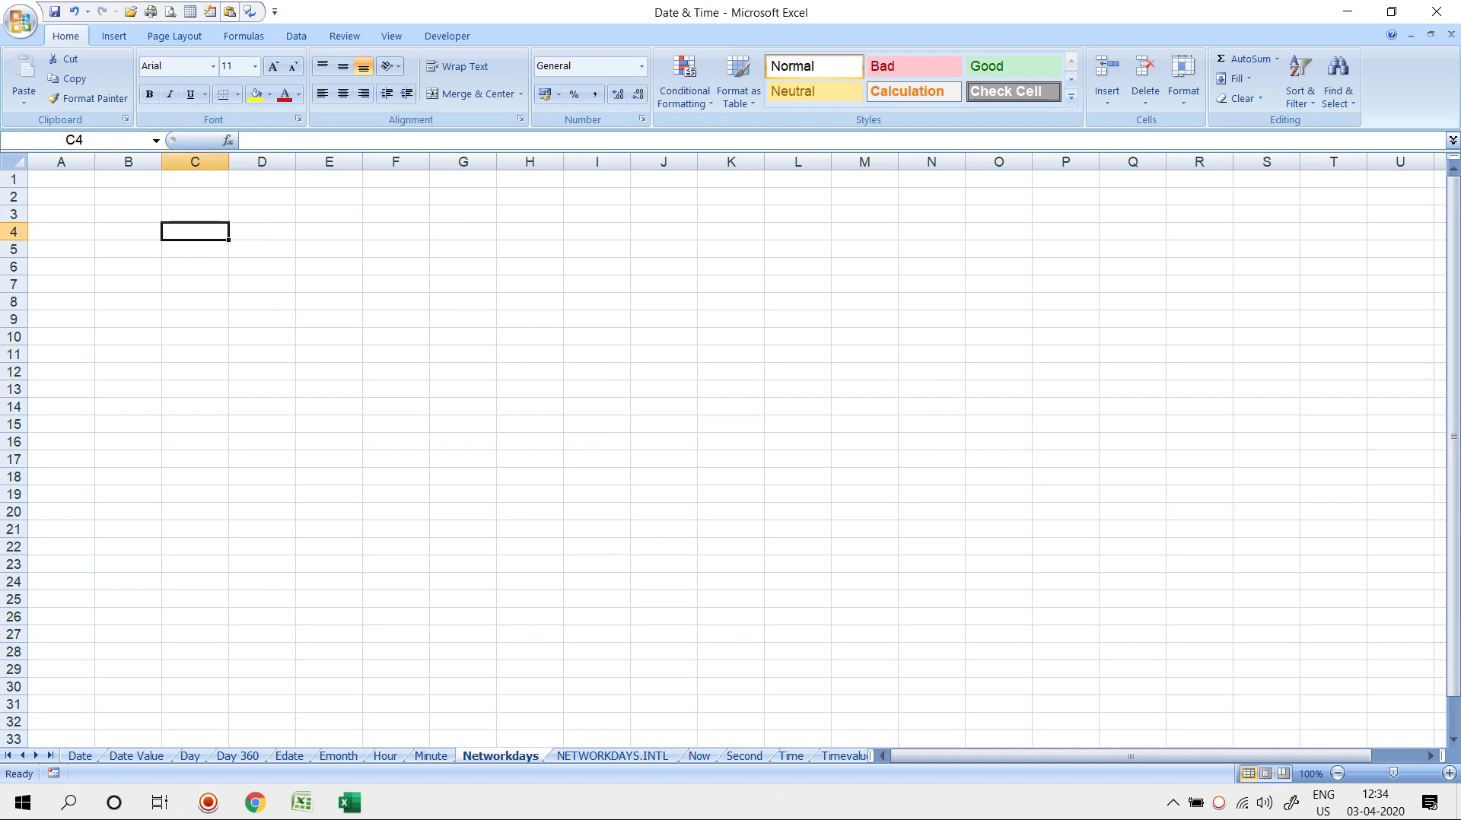
pyautogui.write('DATE')
pyautogui.press('Return')
pyautogui.press('Up')
pyautogui.write('START')
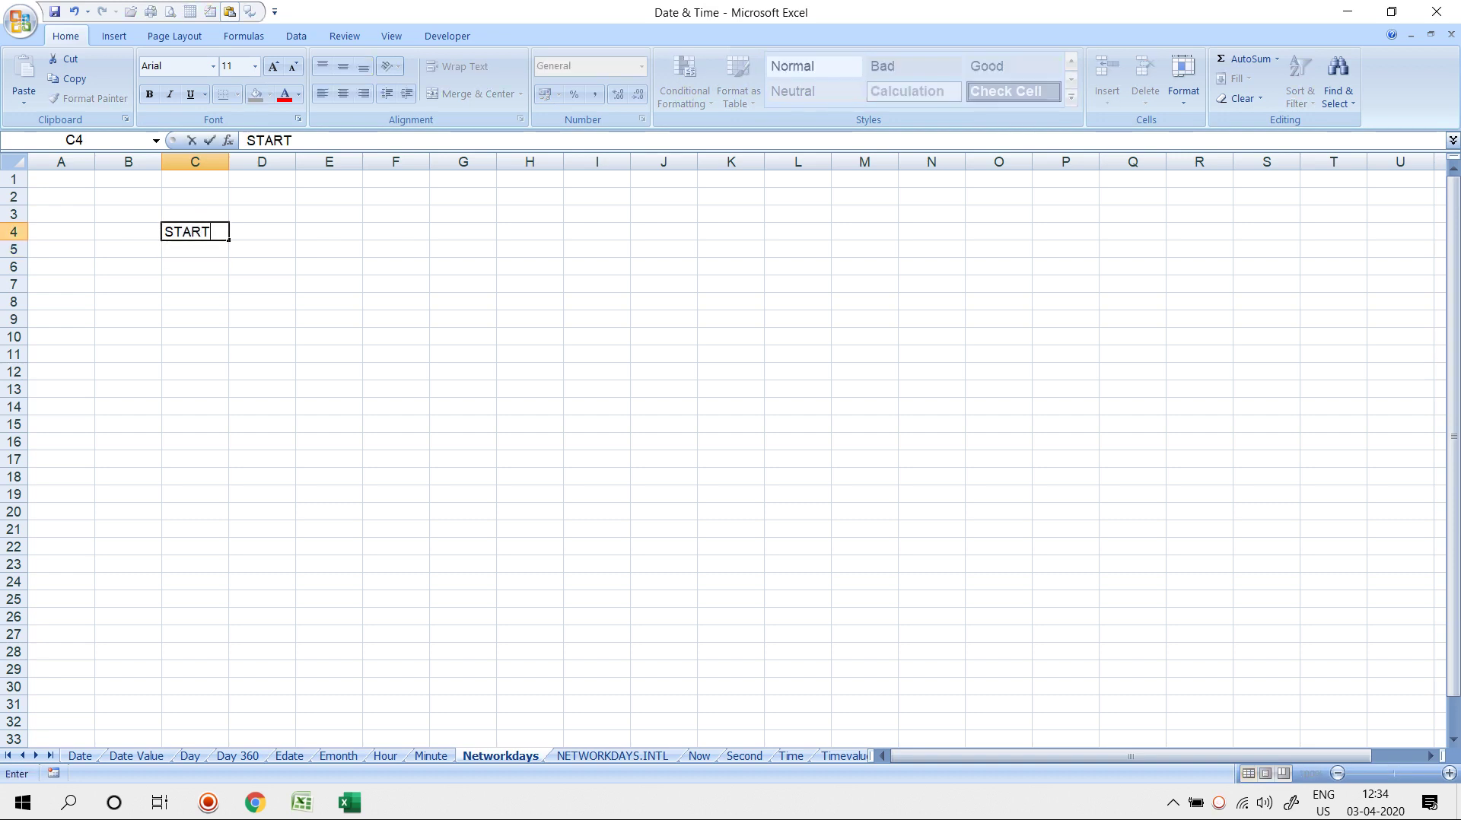
pyautogui.write('ING')
pyautogui.press('Return')
pyautogui.press('Up')
pyautogui.press('Right')
pyautogui.press('Right')
pyautogui.write('ENDING DATE')
pyautogui.press('Return')
# Enter the starting date 01-07-2019 in C6 and the ending date 31-03-2020 in E6
pyautogui.press('Left')
pyautogui.press('Left')
pyautogui.press('Down')
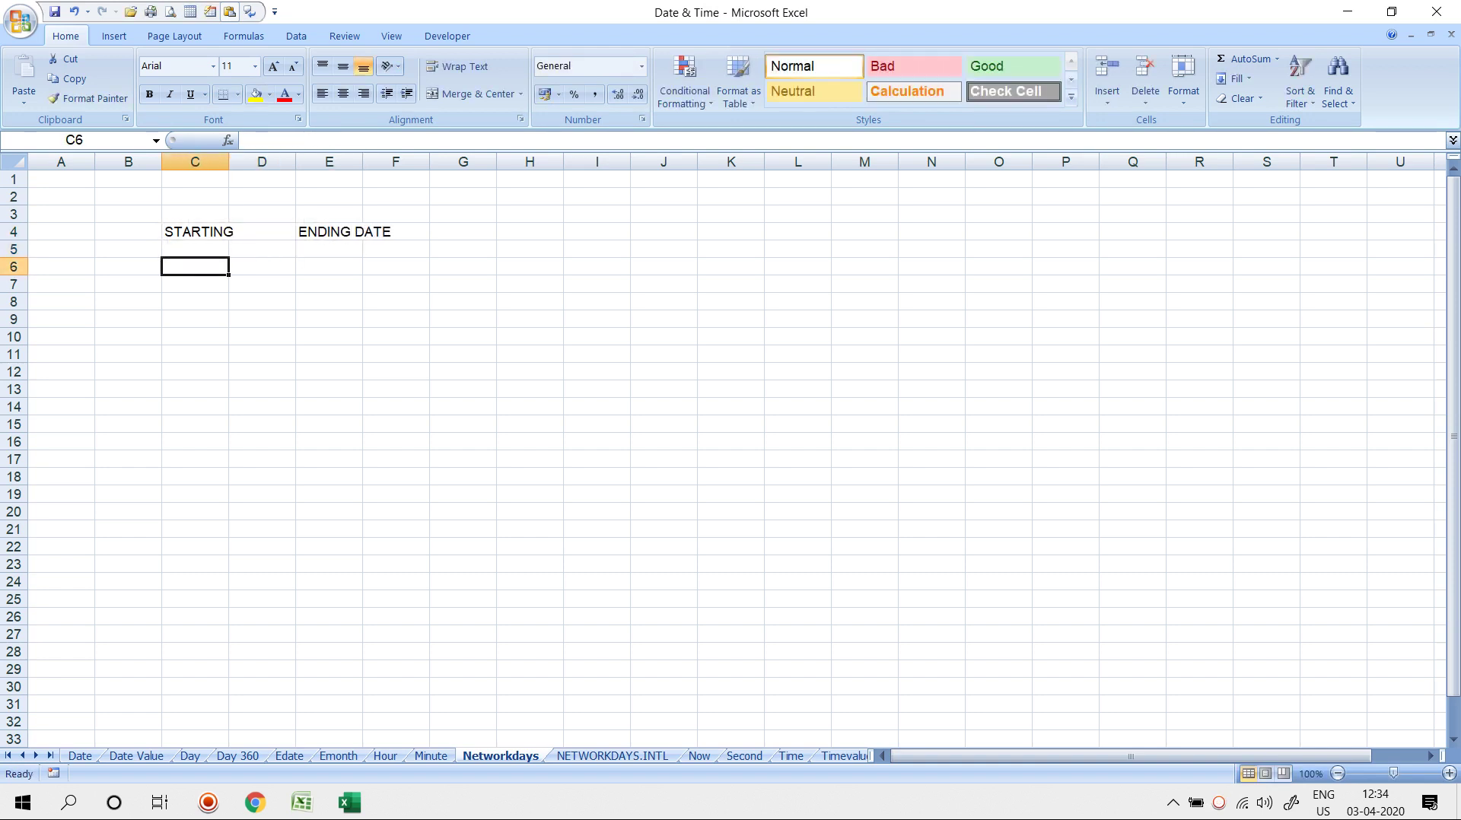
pyautogui.write('01-07')
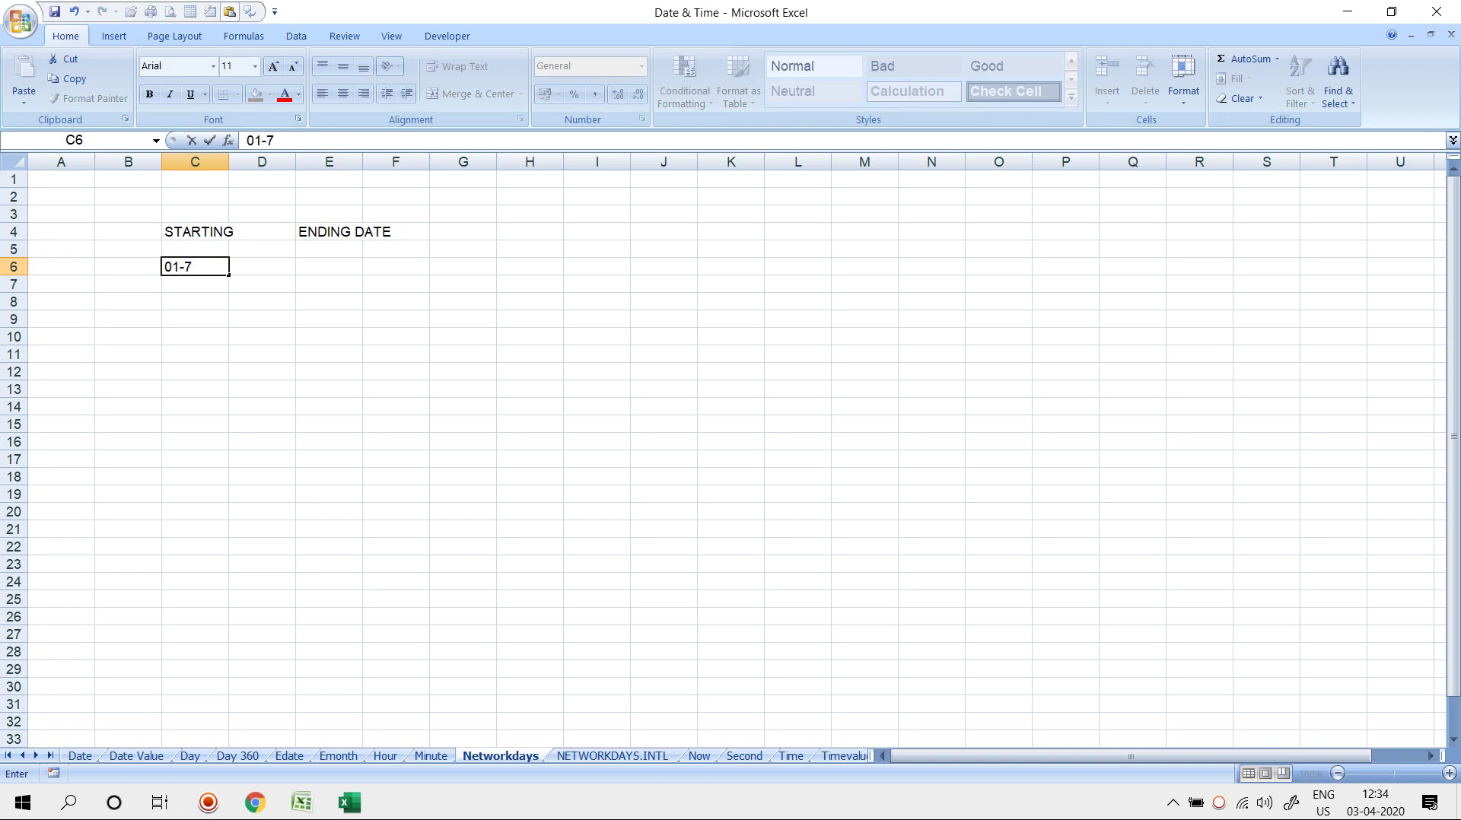
pyautogui.write('-2019')
pyautogui.press('Return')
pyautogui.press('Up')
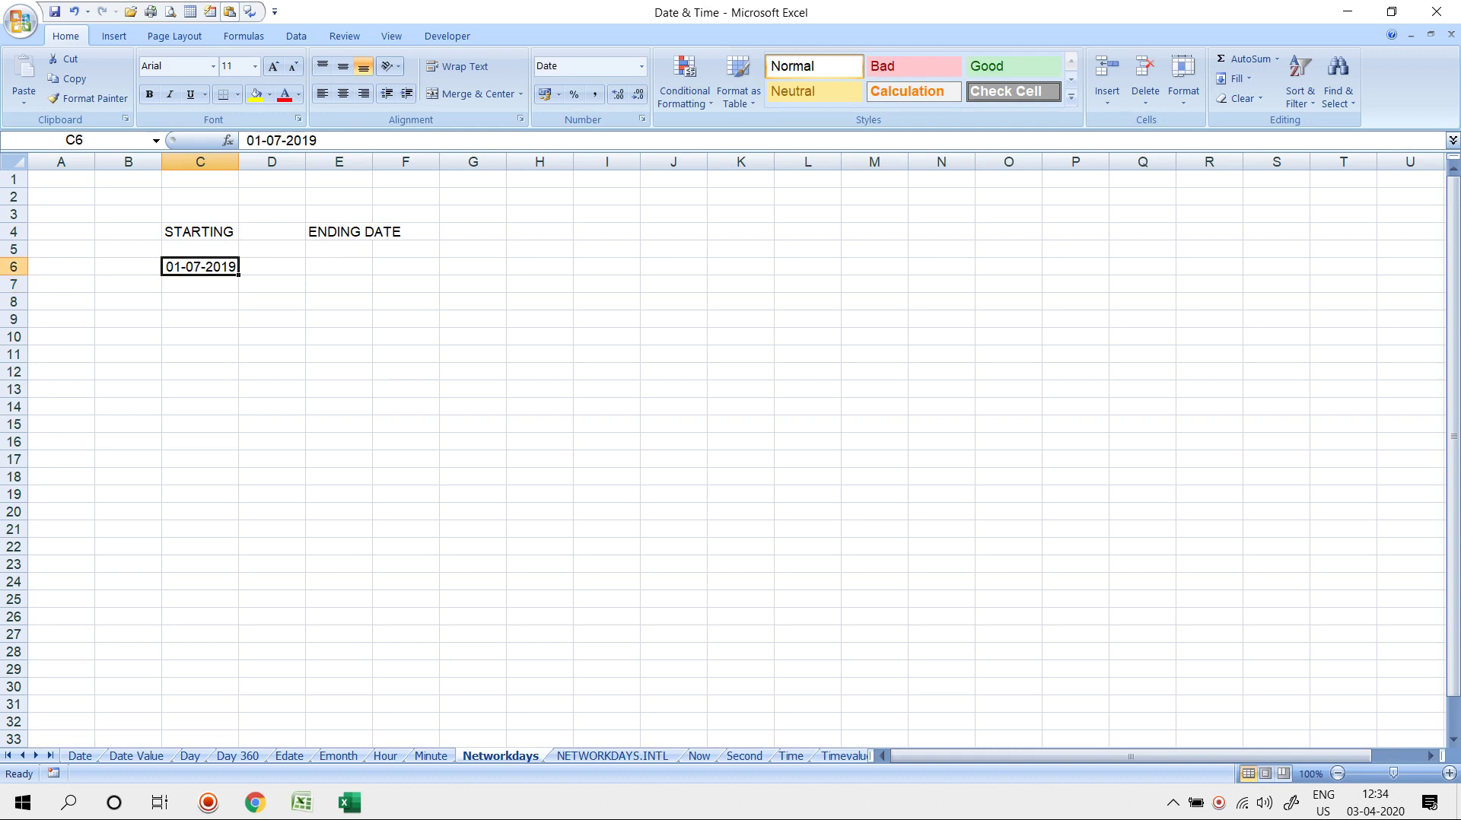
pyautogui.press('Right')
pyautogui.press('Right')
pyautogui.write('31-03-2020')
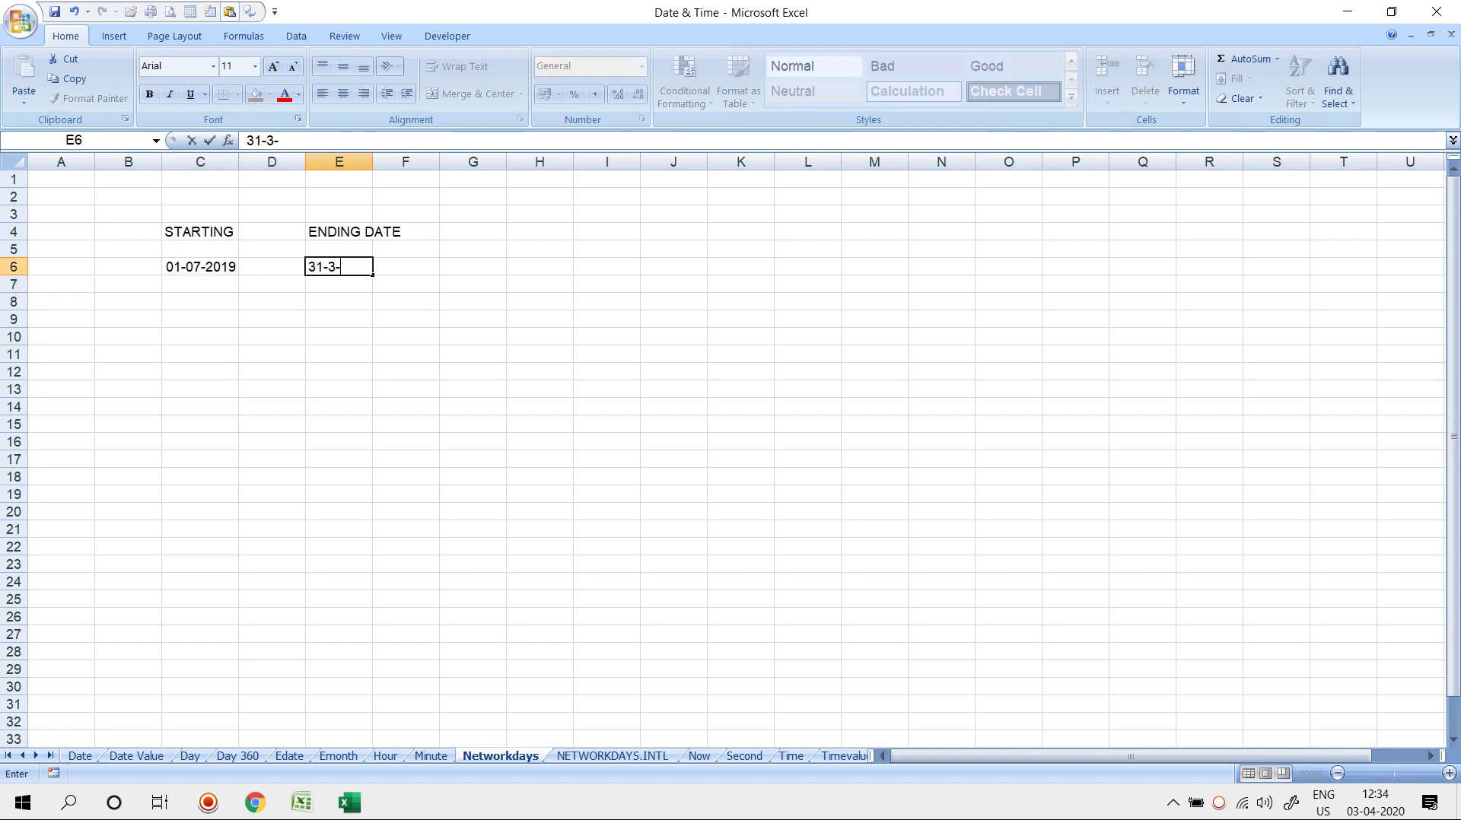
pyautogui.press('Return')
# Calculate the workdays in G6 with the formula =NETWORKDAYS(C6,E6,L1:L27), using column L as the holiday range
pyautogui.press('Up')
pyautogui.press('Right')
pyautogui.press('Right')
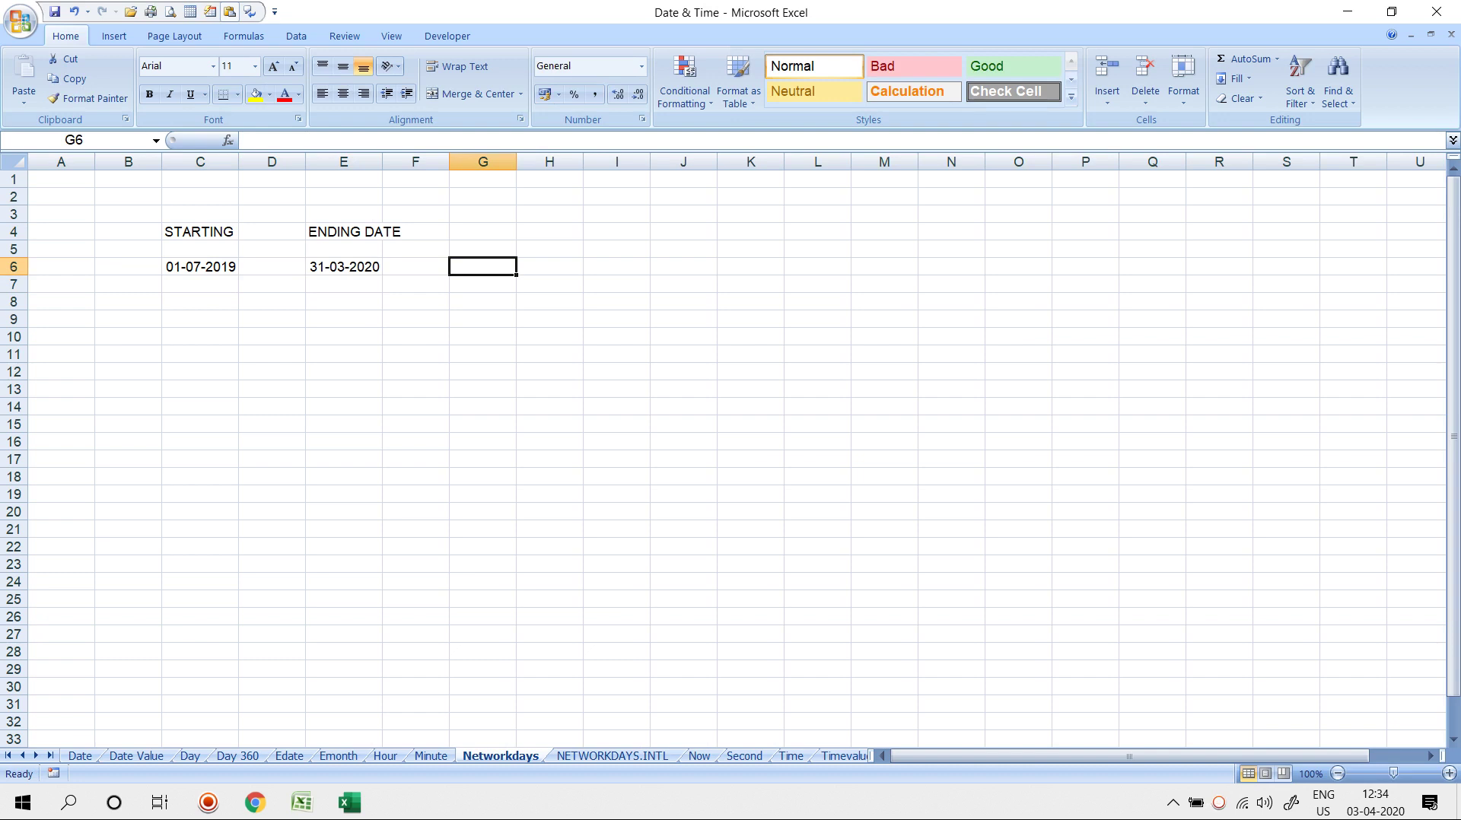
pyautogui.write('=NET')
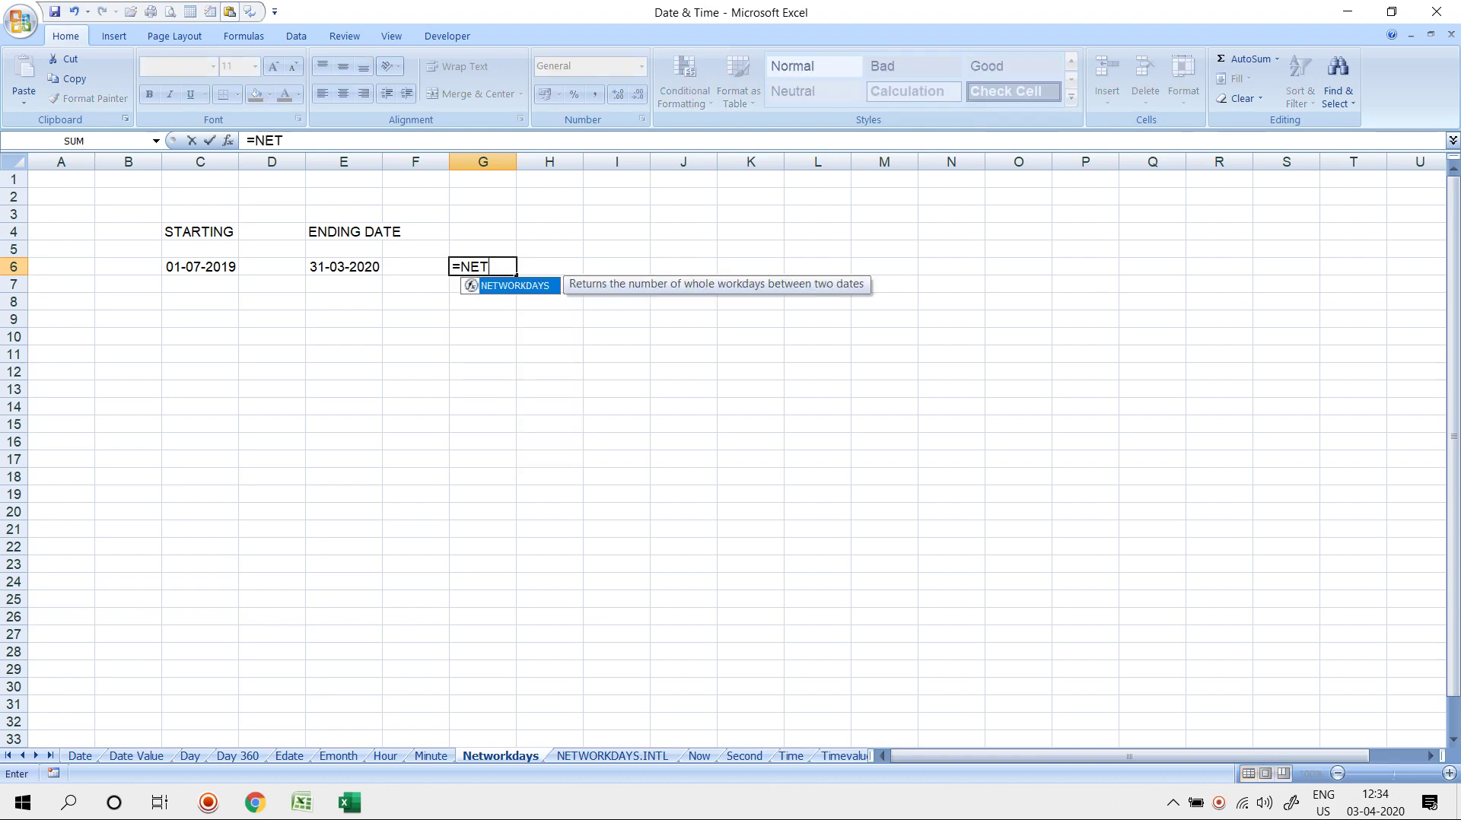
pyautogui.press('Tab')
pyautogui.click(200, 267)
pyautogui.write(',')
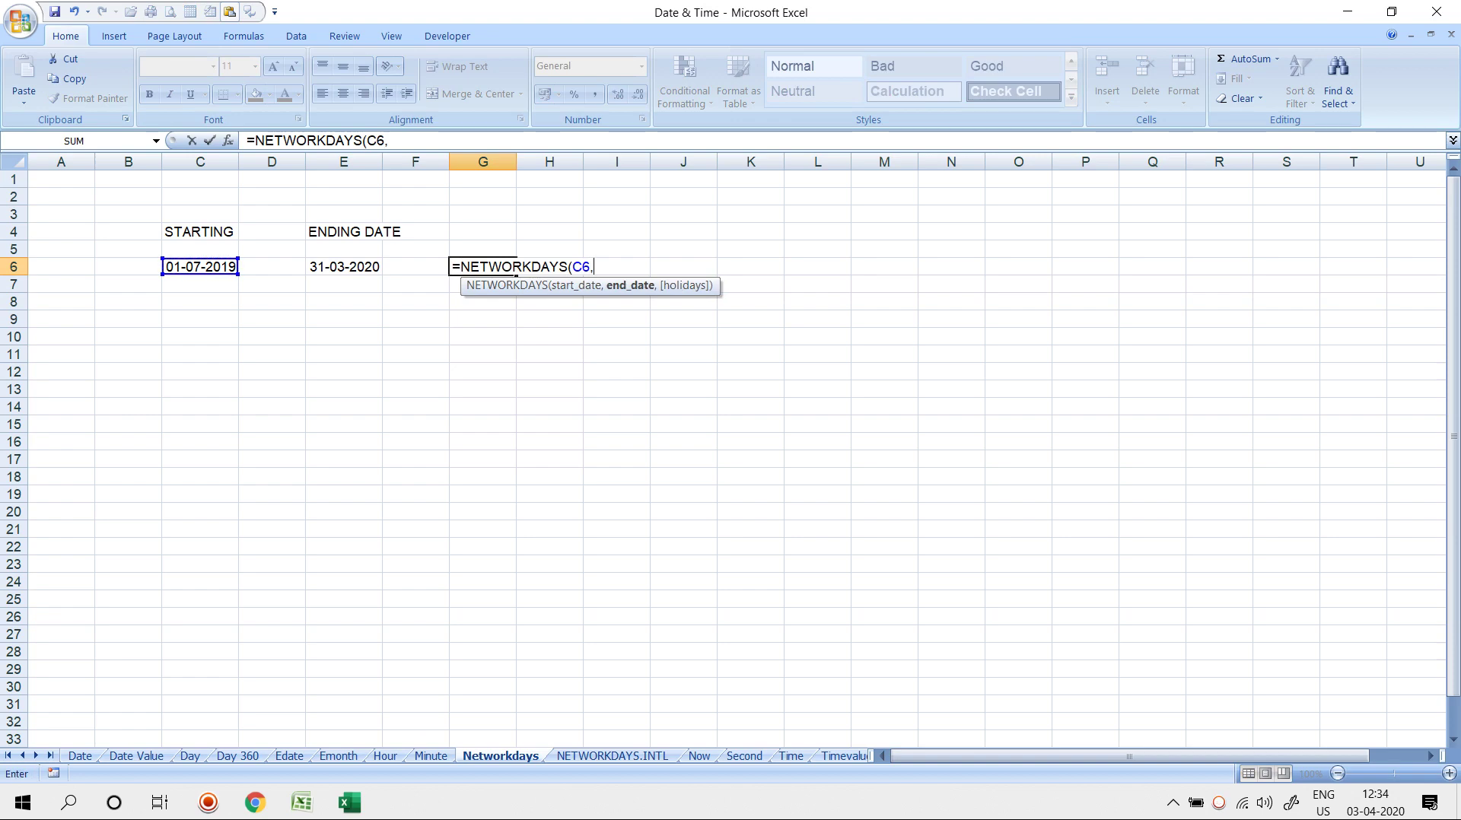
pyautogui.click(344, 267)
pyautogui.write(',')
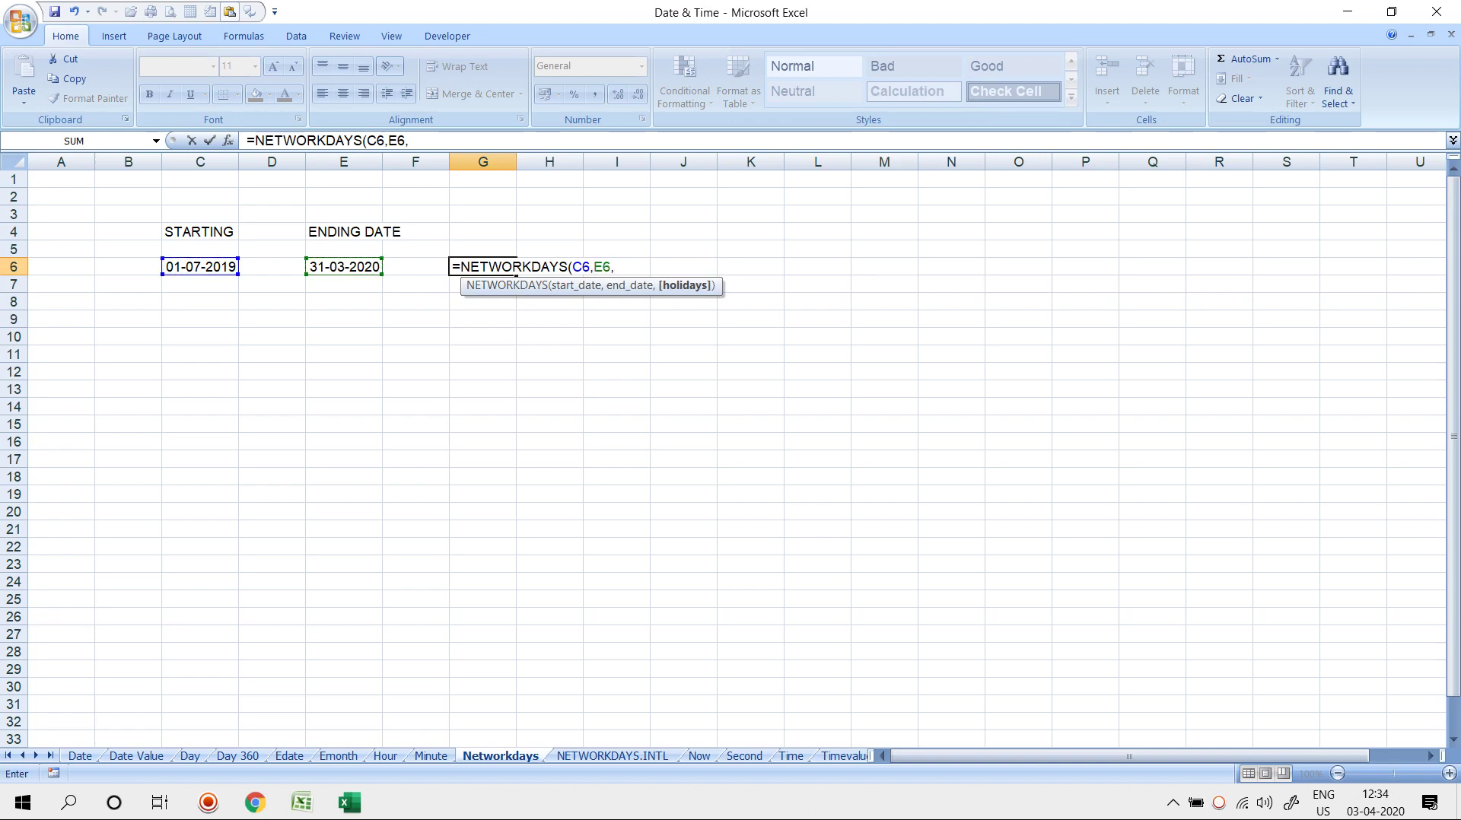
pyautogui.moveTo(817, 179); pyautogui.dragTo(838, 637)
pyautogui.press('Return')
pyautogui.press('Up')
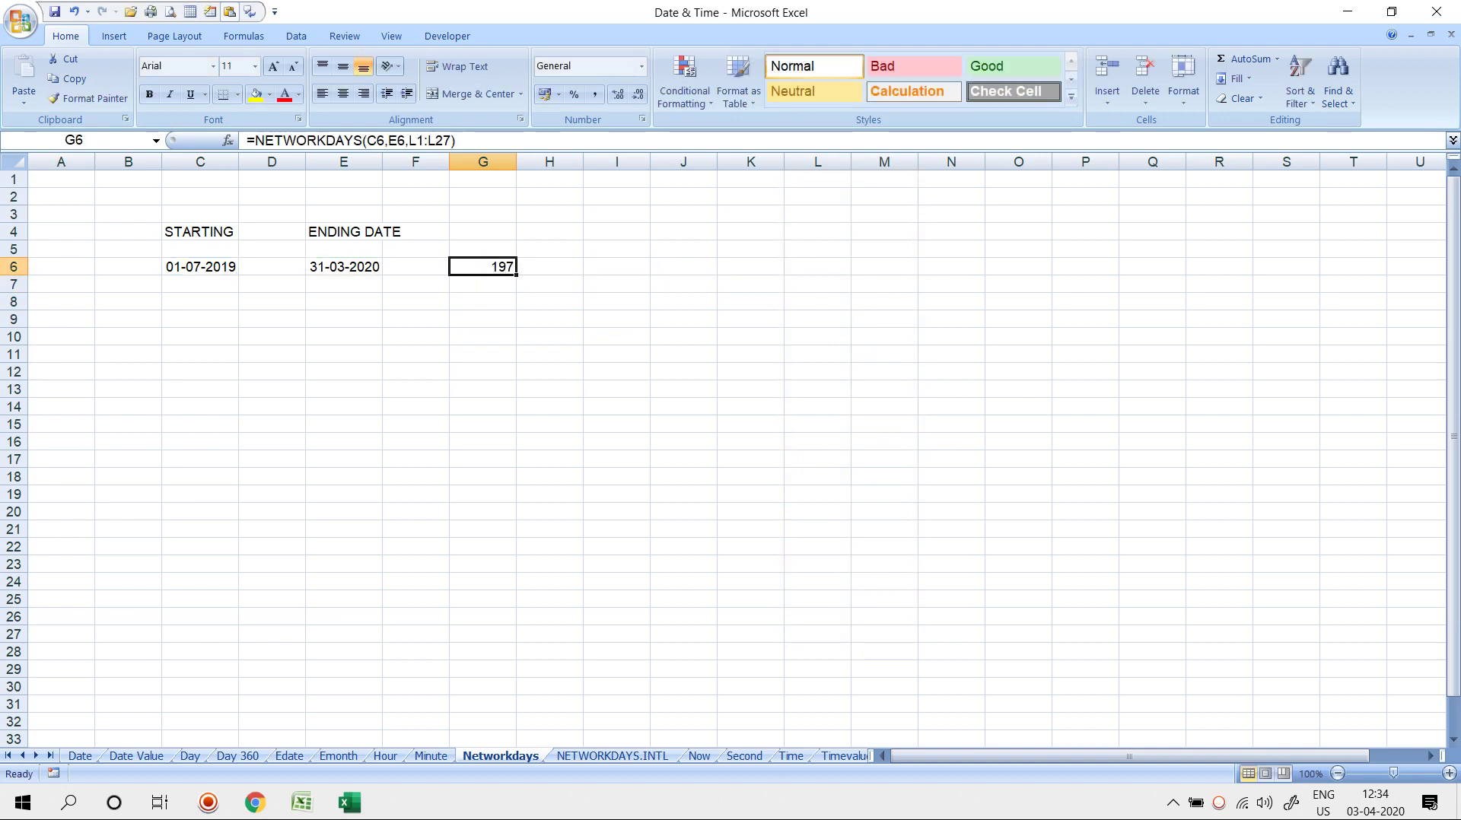
# List the holiday dates 15-08-2019 in L3 and 26-01-2020 in L4
pyautogui.press('F2')
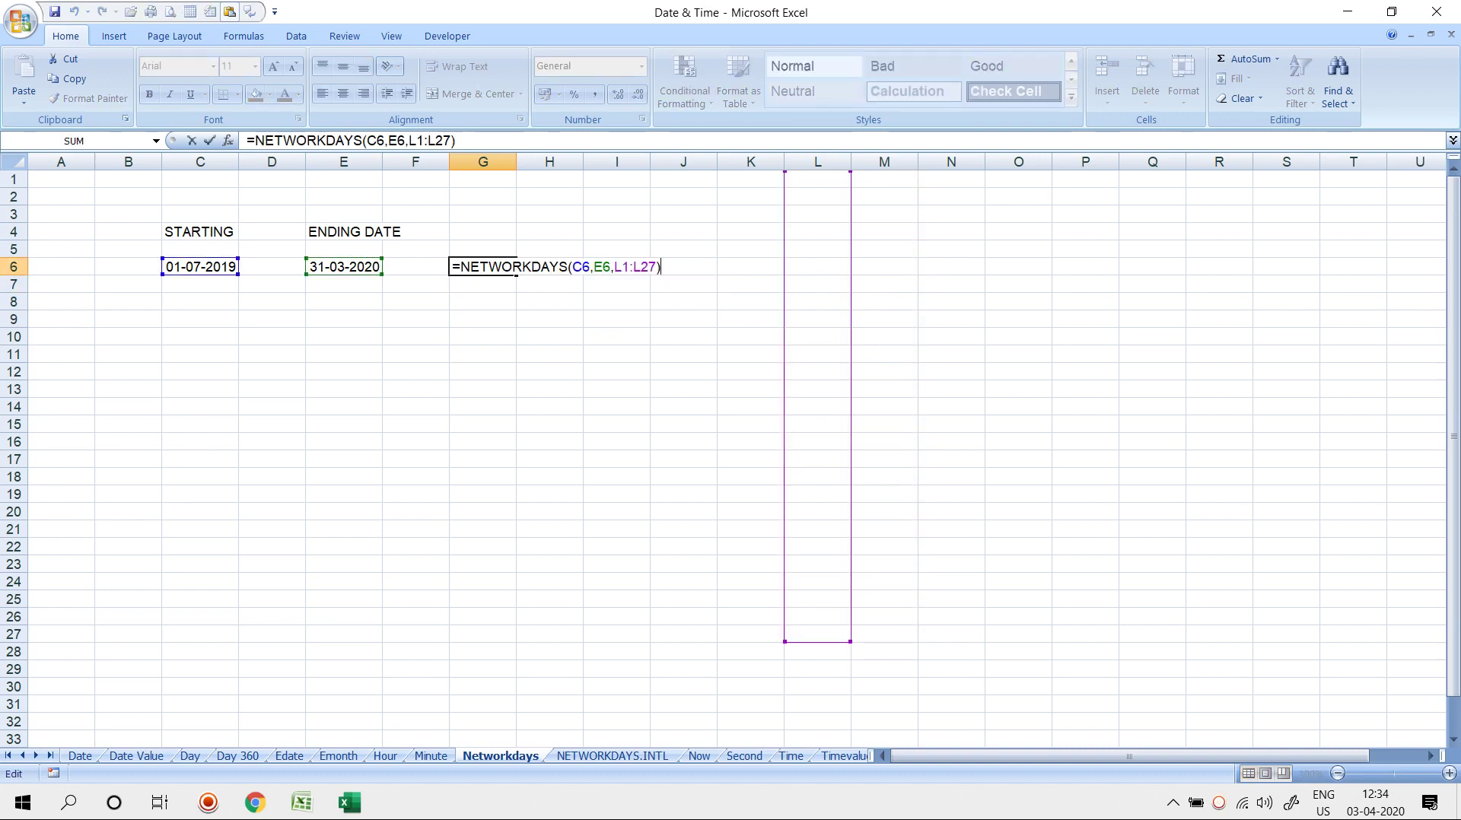
pyautogui.click(817, 214)
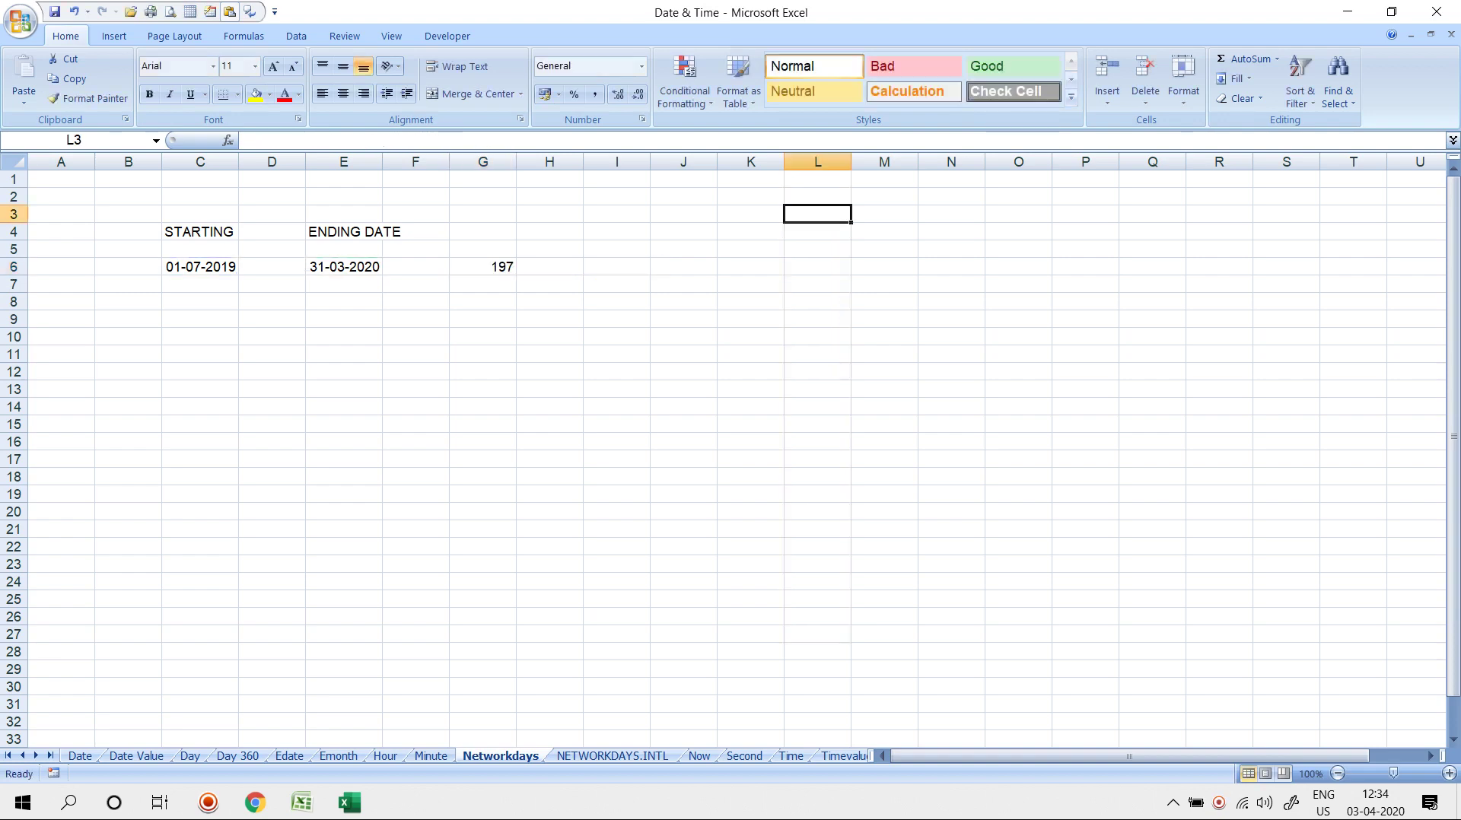
pyautogui.write('15-08-201')
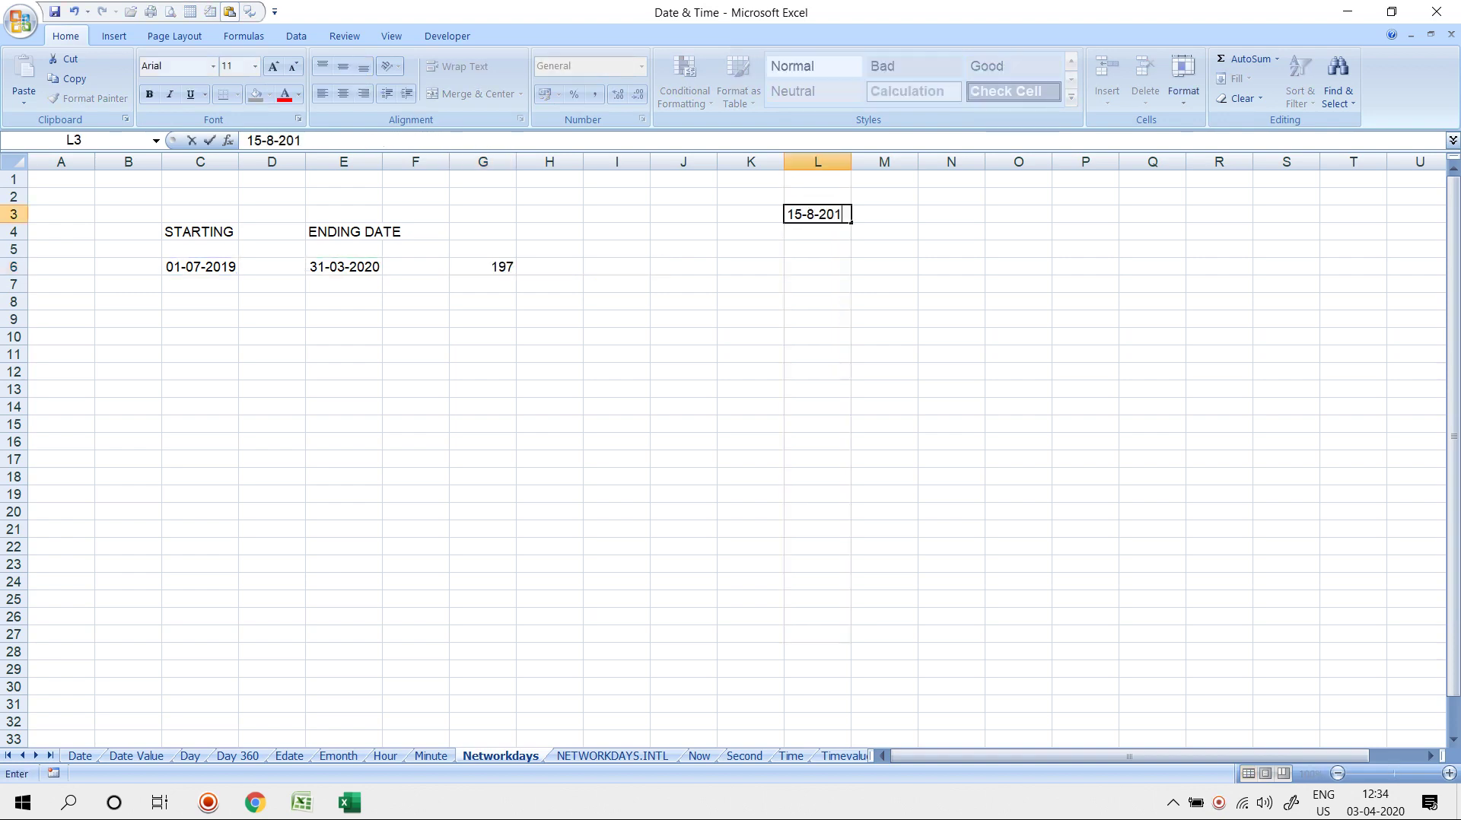
pyautogui.write('9')
pyautogui.press('Return')
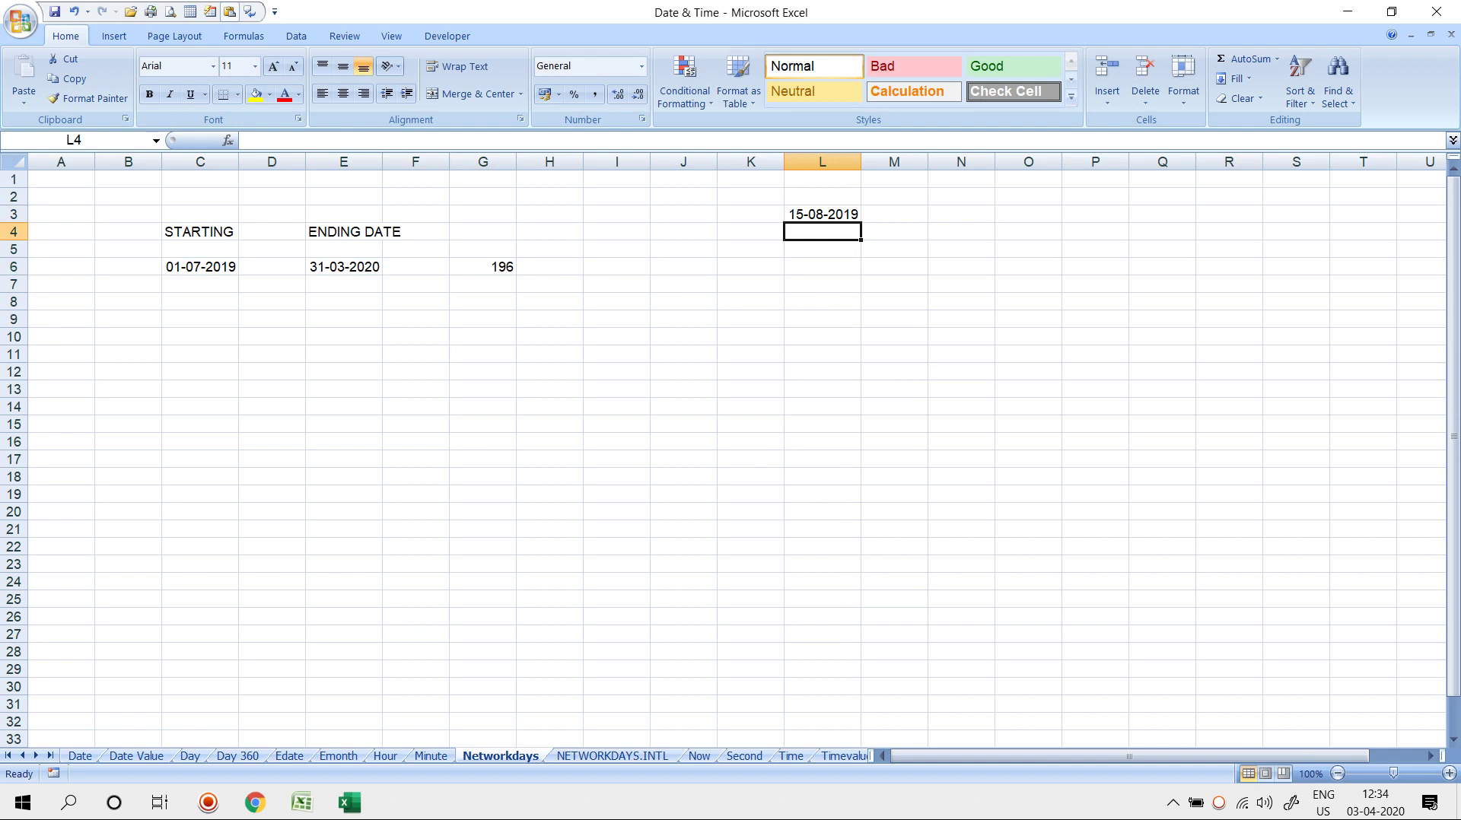
pyautogui.write('26-01-202')
pyautogui.press('Return')
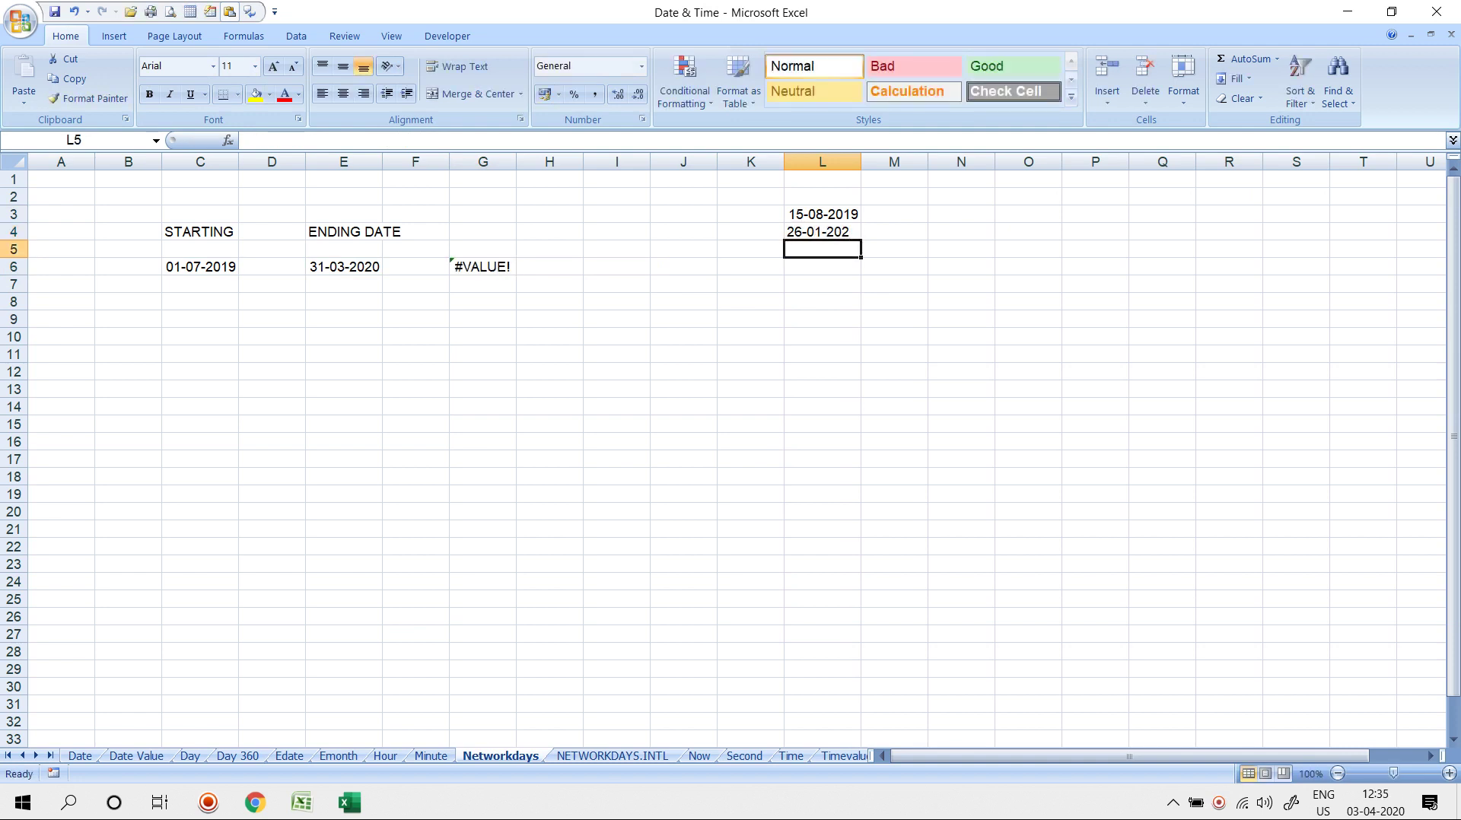
pyautogui.press('Up')
pyautogui.press('F2')
pyautogui.write('0')
pyautogui.press('Return')
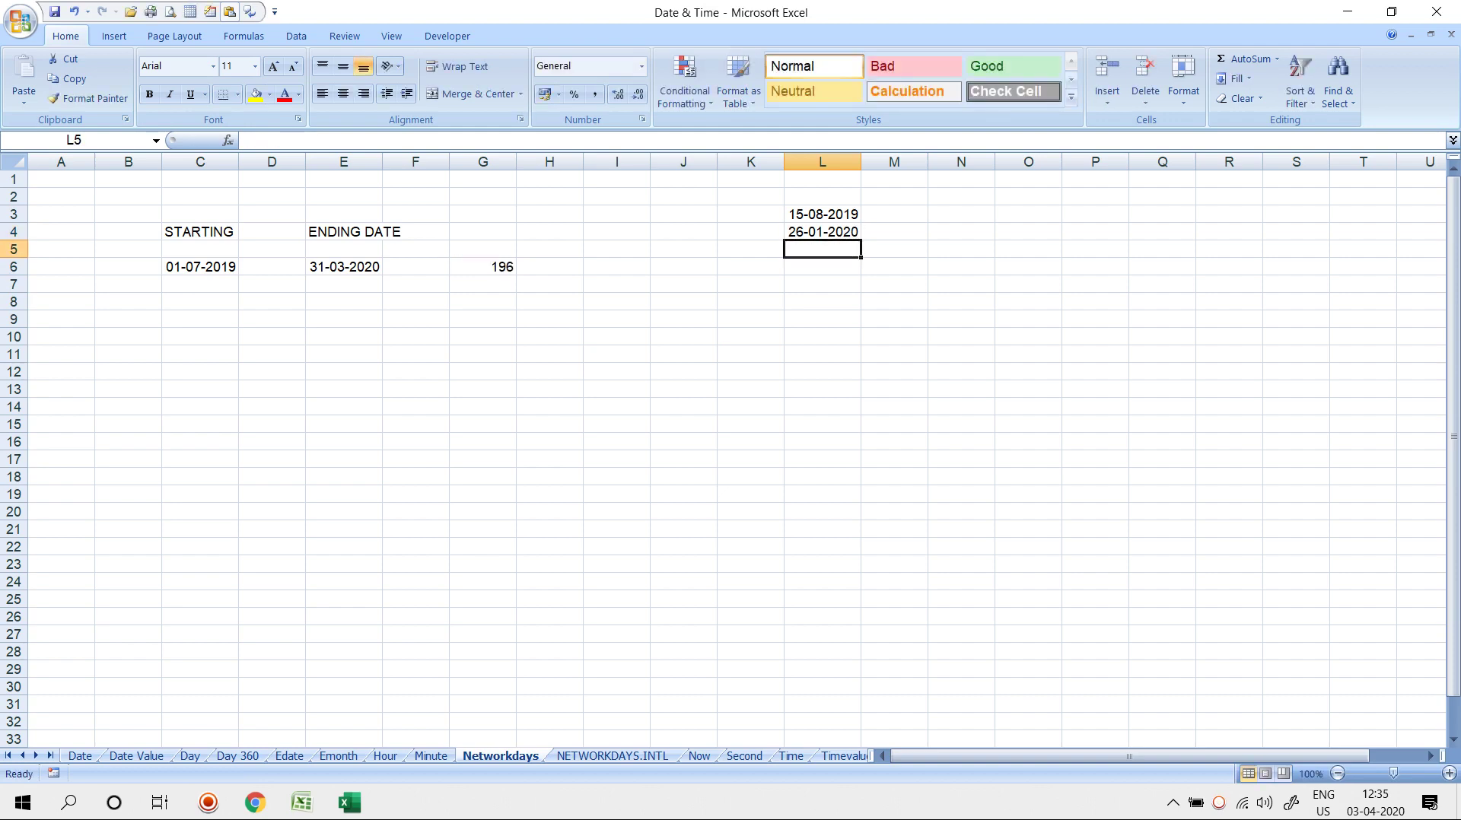
# Enter the weekend day labels SAT in I5 and SUN in I6
pyautogui.press('Left')
pyautogui.press('Left')
pyautogui.press('Left')
pyautogui.write('SAT')
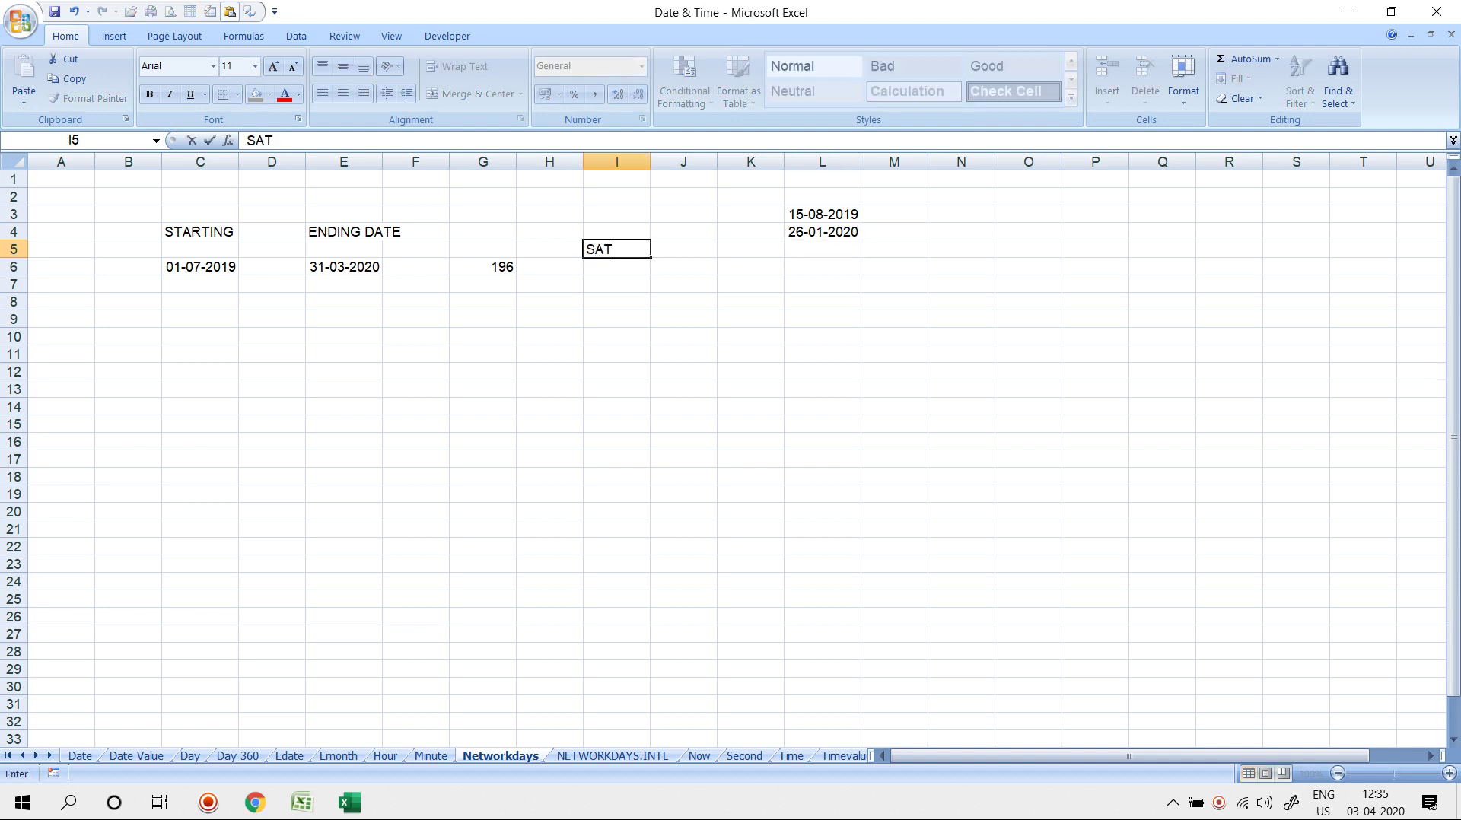
pyautogui.press('Return')
pyautogui.write('SUN')
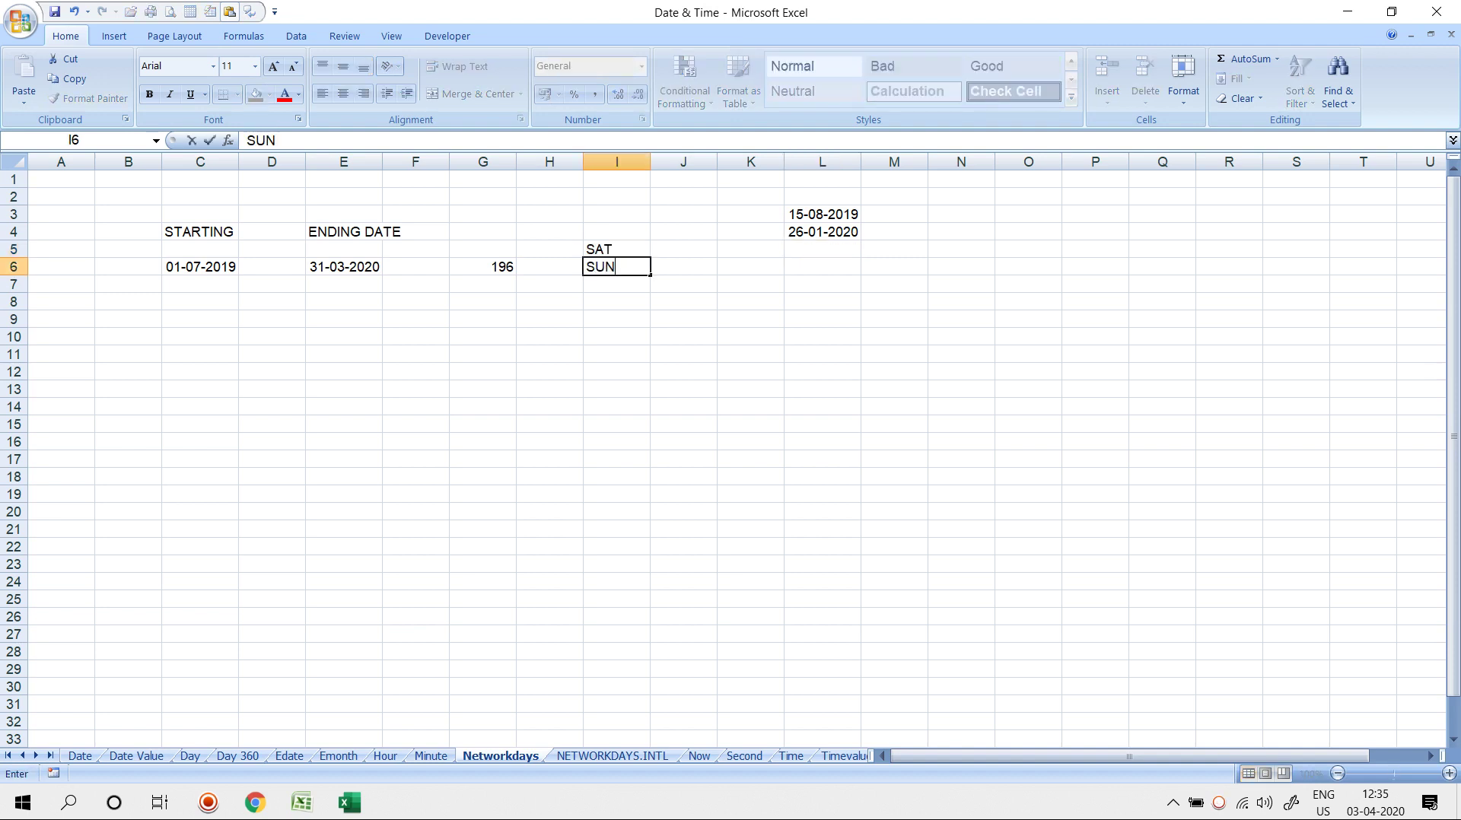
pyautogui.press('Return')
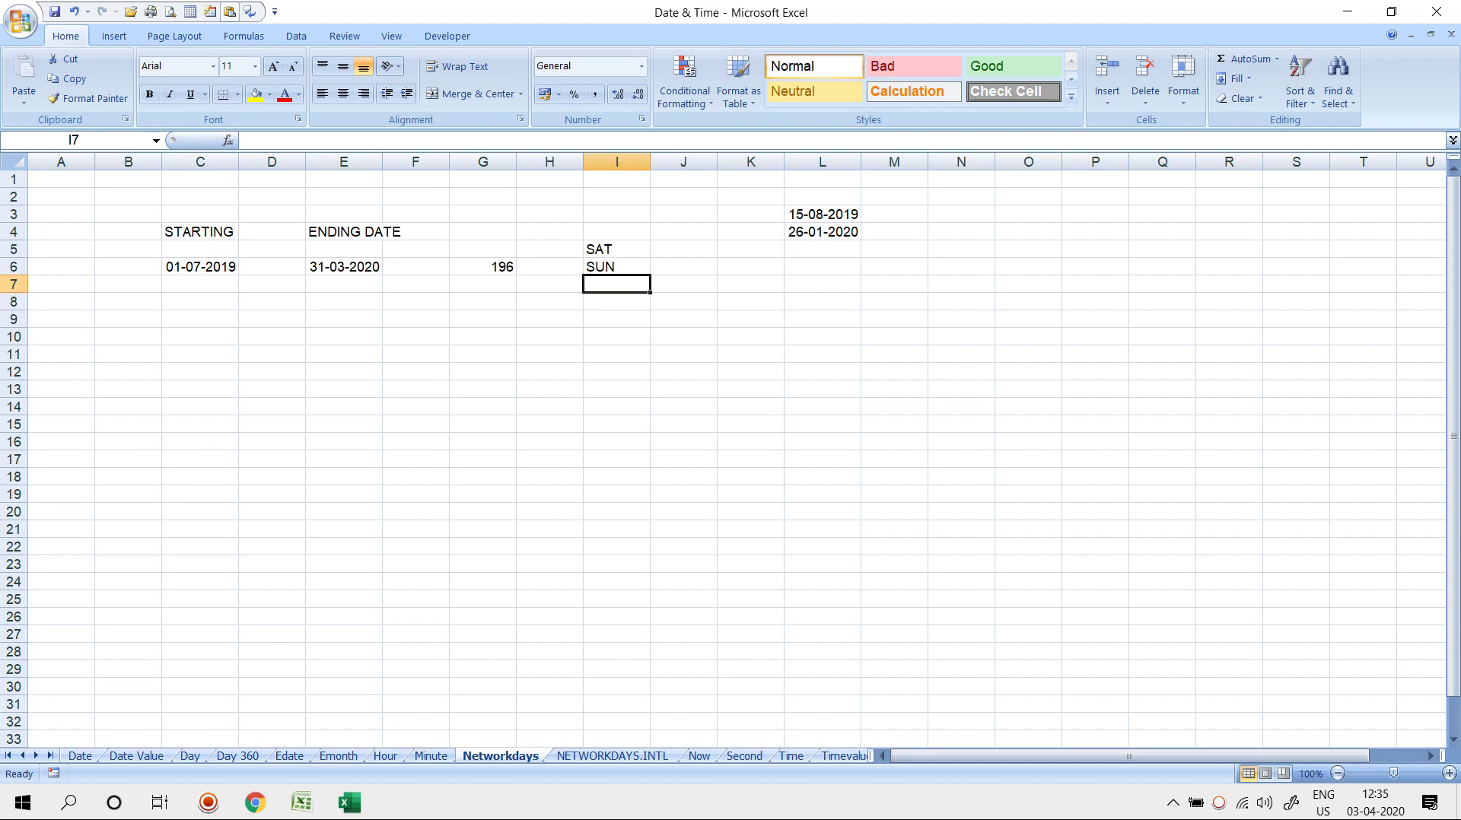
# Find the newer Excel app through the Windows search and launch it
pyautogui.press('super')
pyautogui.write('EXCE')
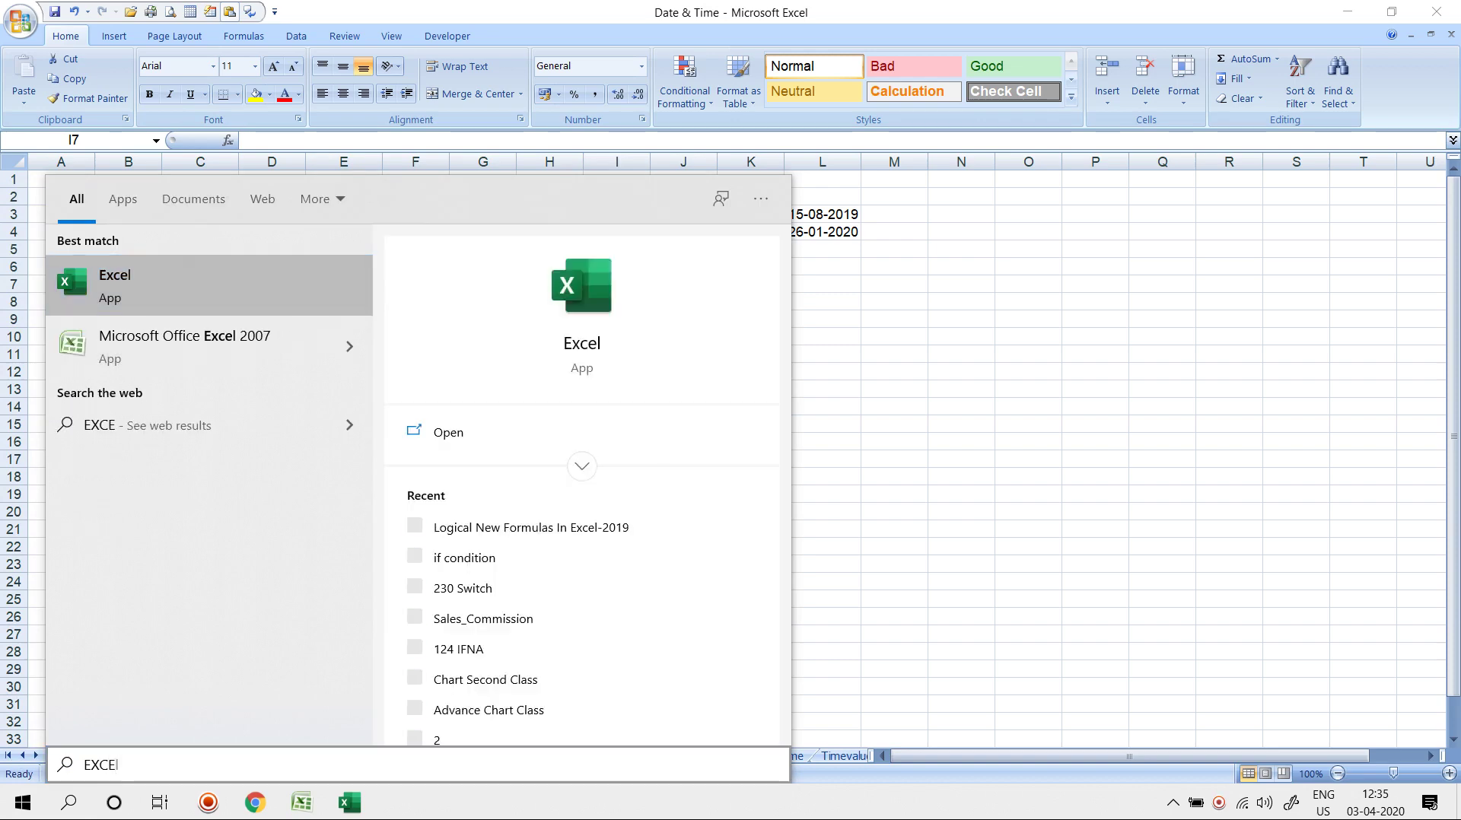
pyautogui.click(175, 286)
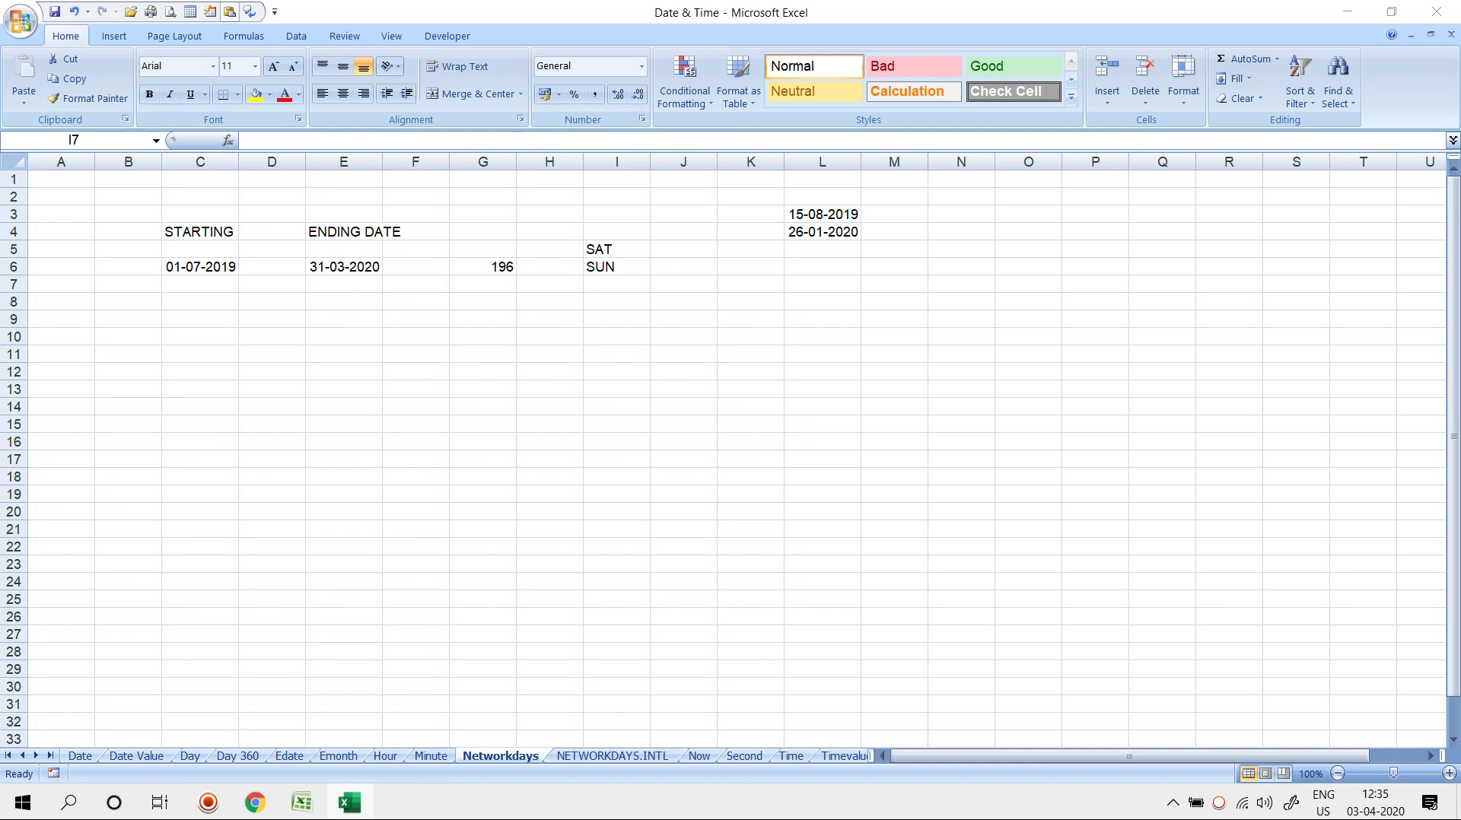
# Copy the headings and dates in C4:E6 and switch to the Book1 workbook in the newer Excel
pyautogui.moveTo(200, 231); pyautogui.dragTo(344, 267)
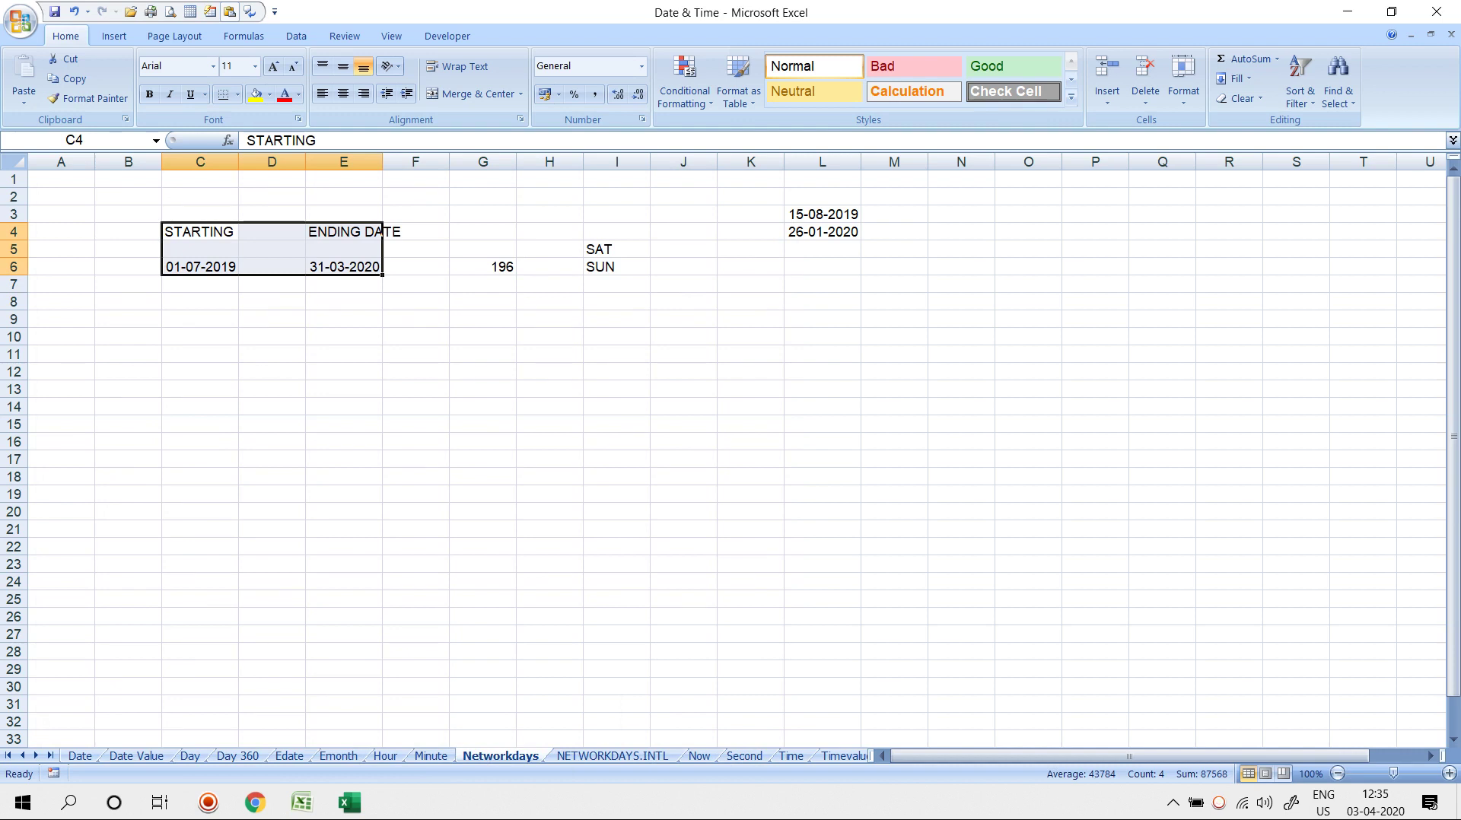
pyautogui.rightClick(308, 227)
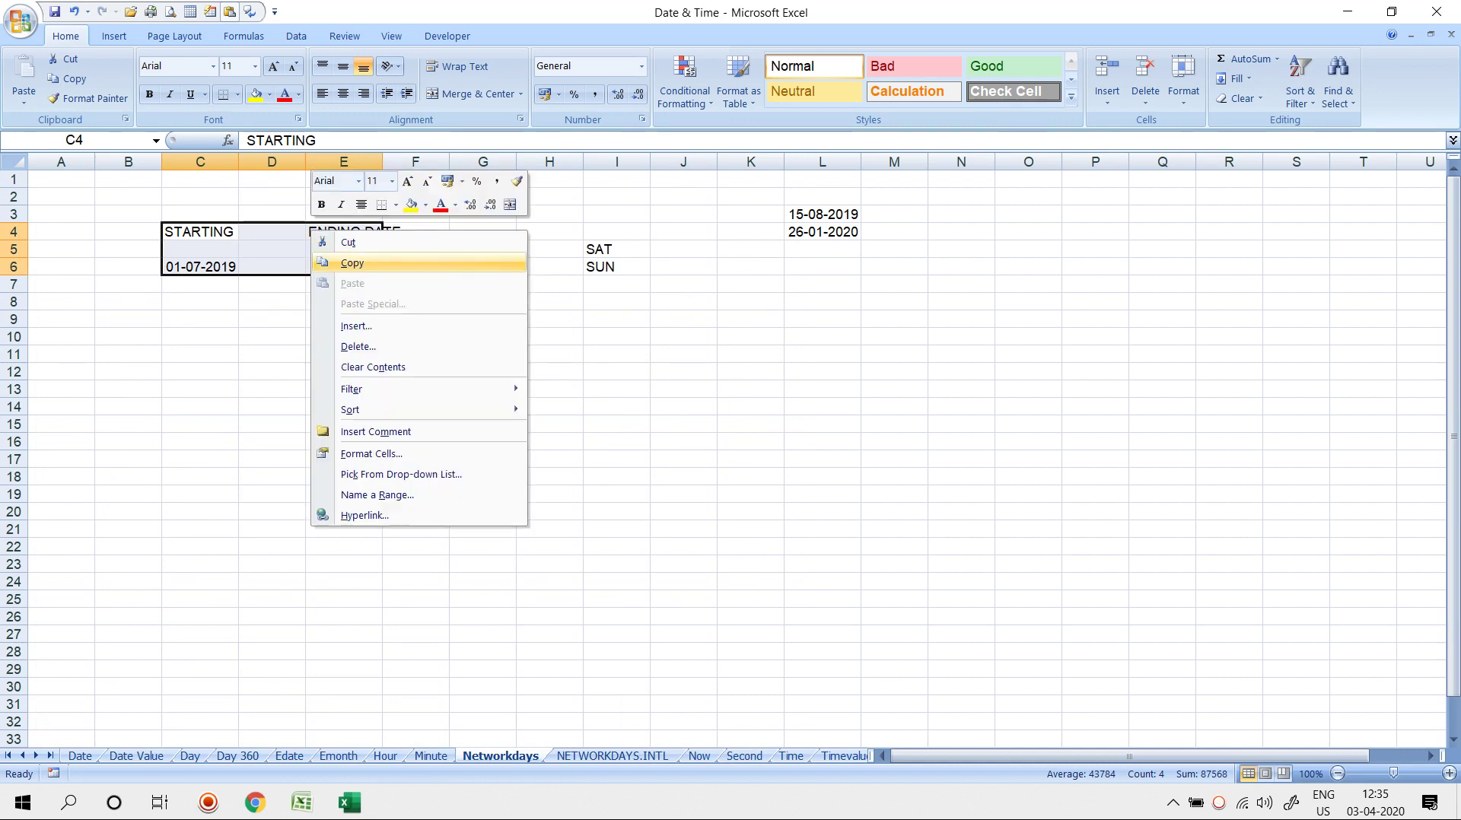
pyautogui.click(335, 261)
pyautogui.moveTo(350, 802)
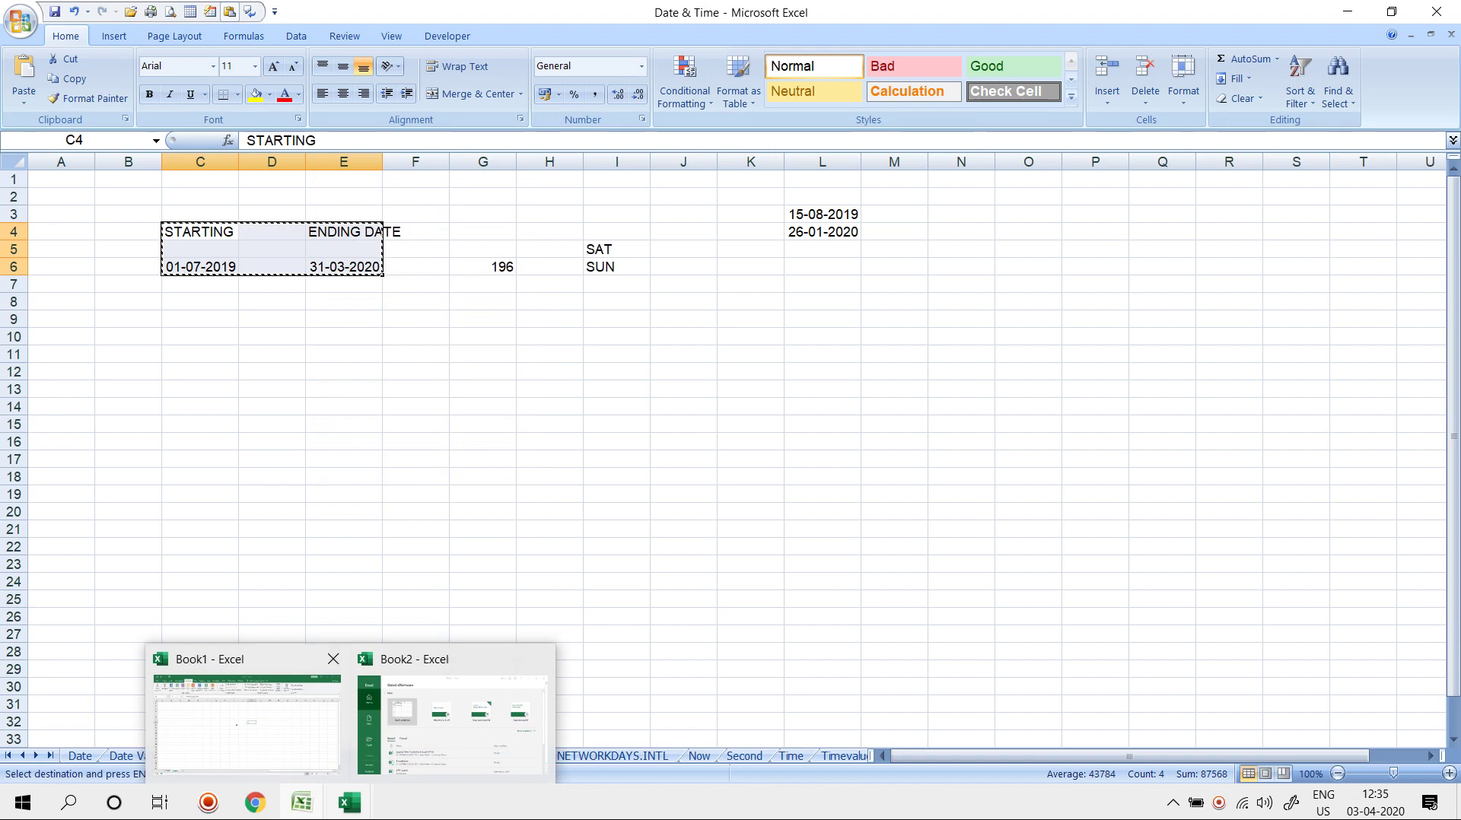
pyautogui.click(254, 685)
pyautogui.click(205, 265)
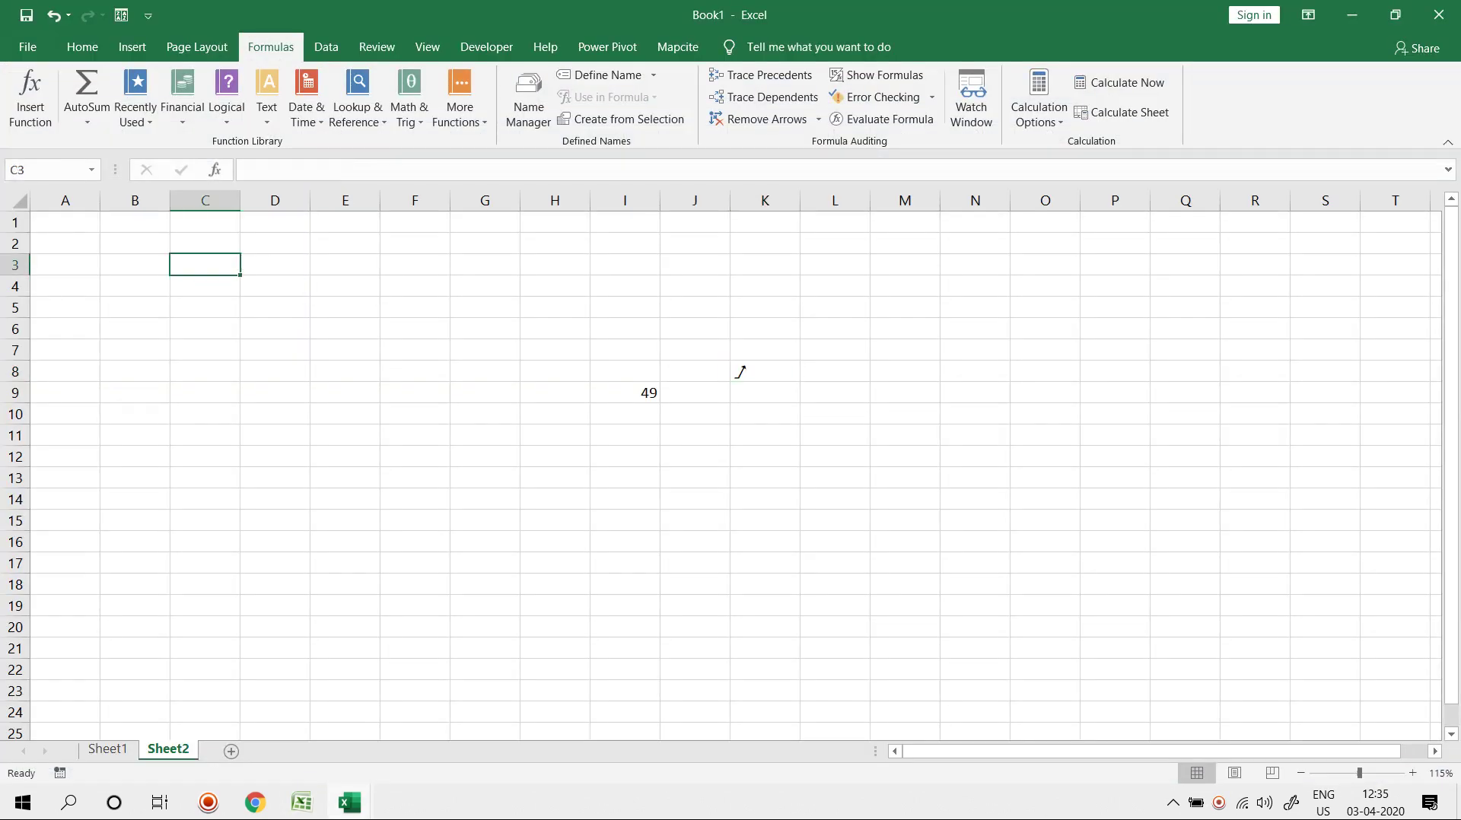
# Paste the copied headings and dates at C4 of a new sheet and autofit columns C and E
pyautogui.click(230, 751)
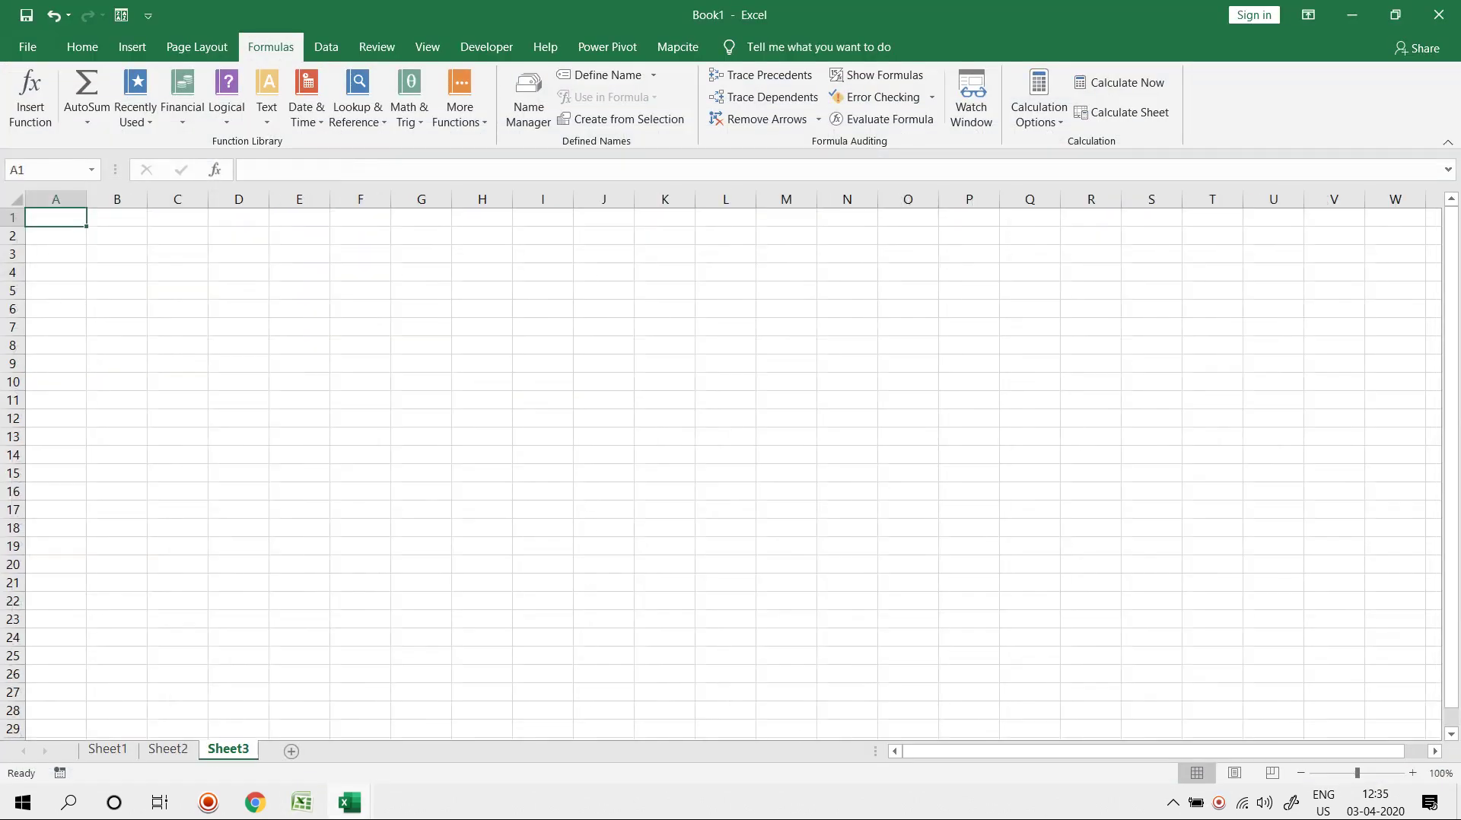
pyautogui.click(177, 273)
pyautogui.hotkey('ctrl', 'v')
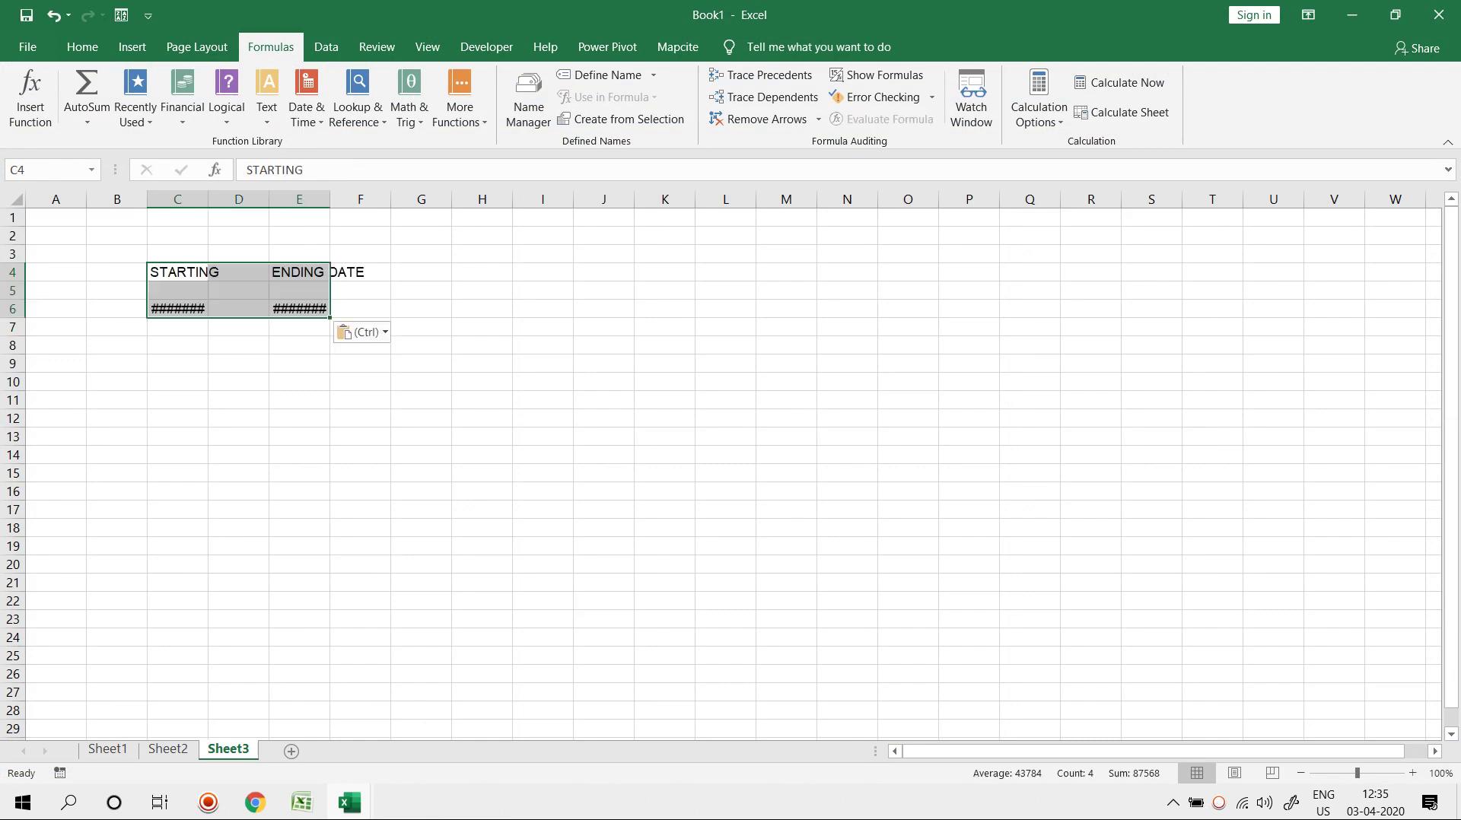
pyautogui.doubleClick(208, 200)
pyautogui.doubleClick(345, 199)
# Begin a NETWORKDAYS.INTL formula in F9 with C6 as the start date and E6 as the end date
pyautogui.click(416, 364)
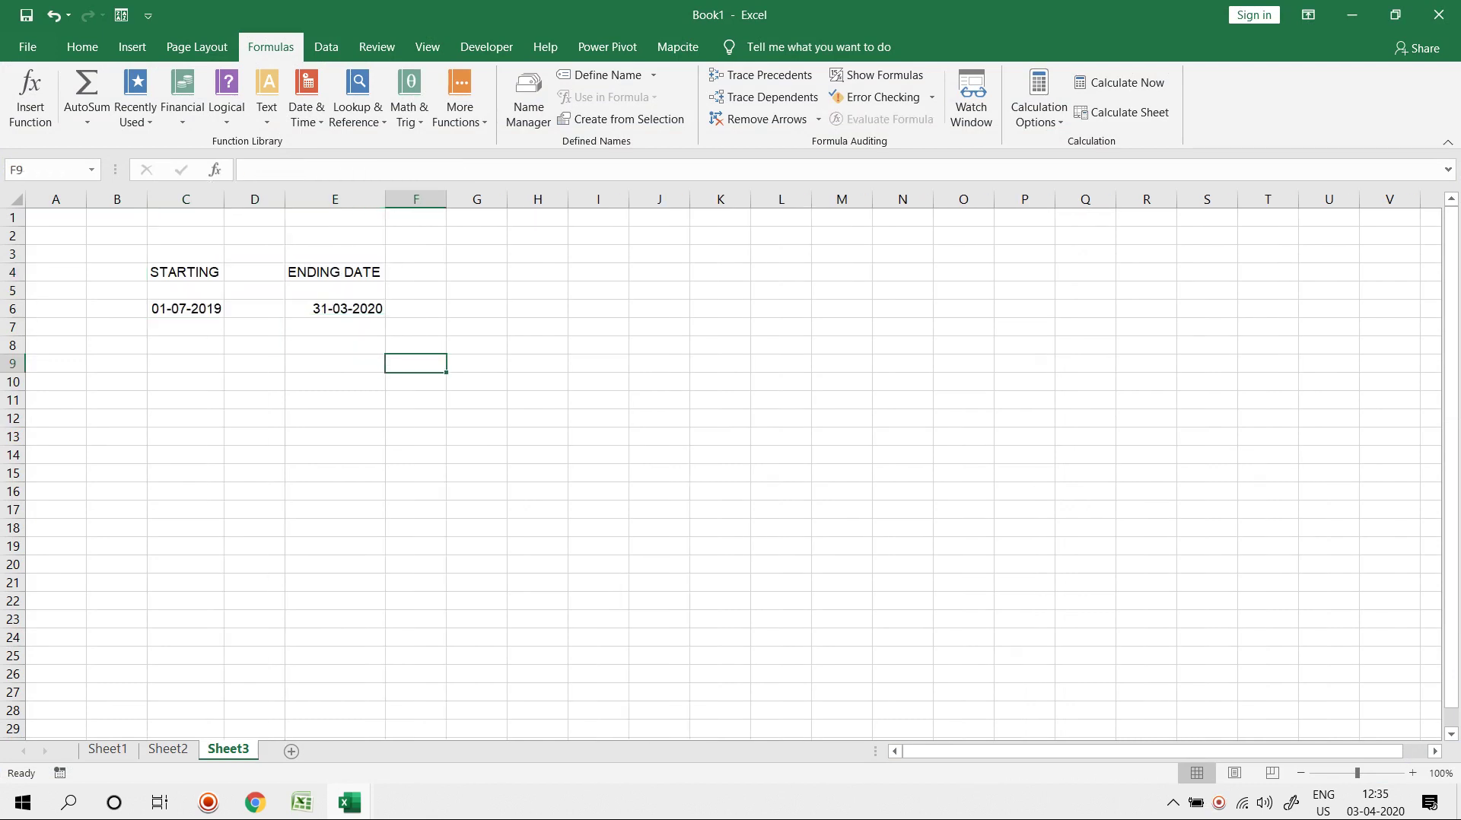
pyautogui.write('=NET')
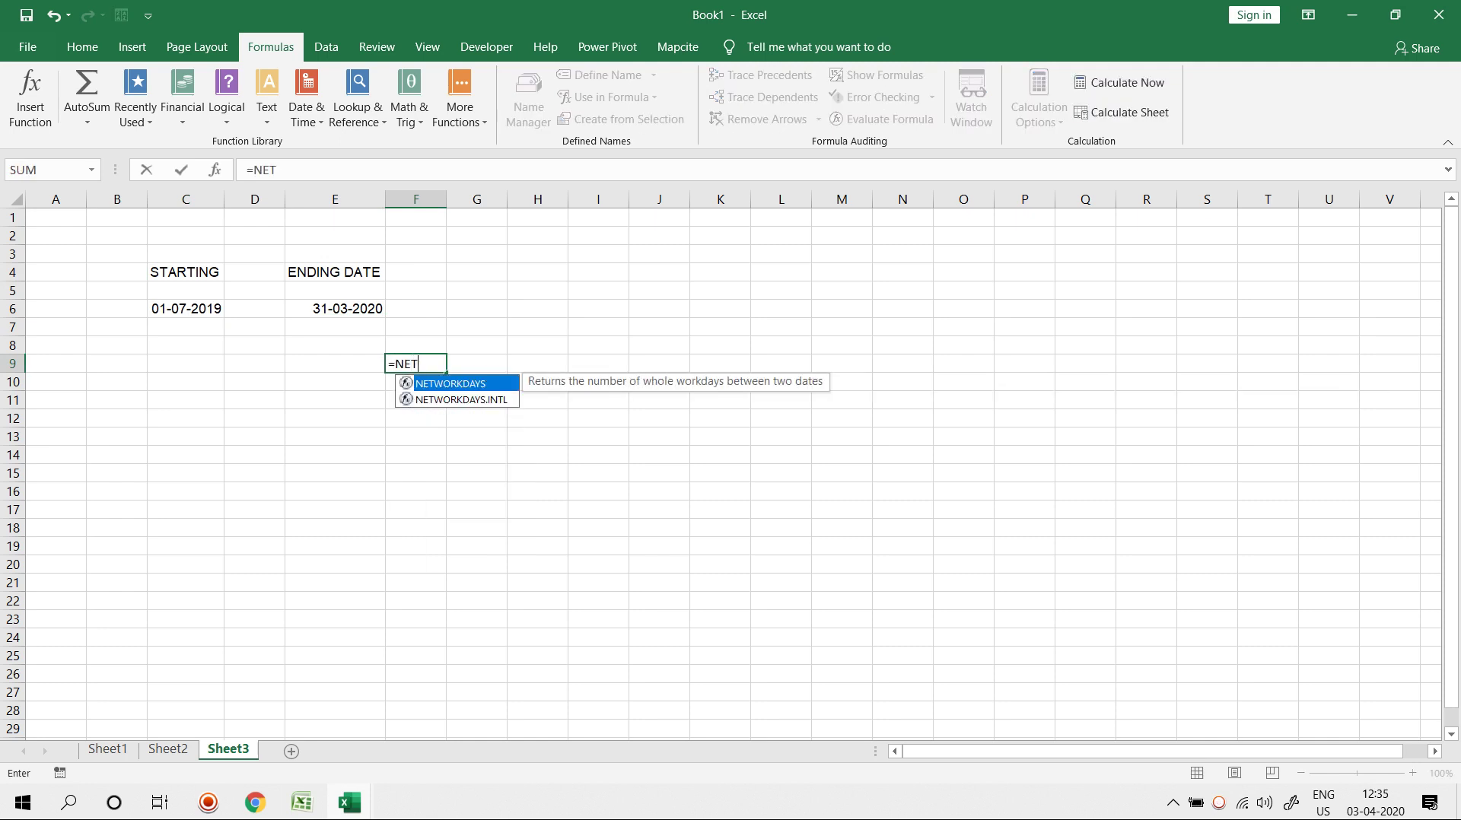
pyautogui.press('Down')
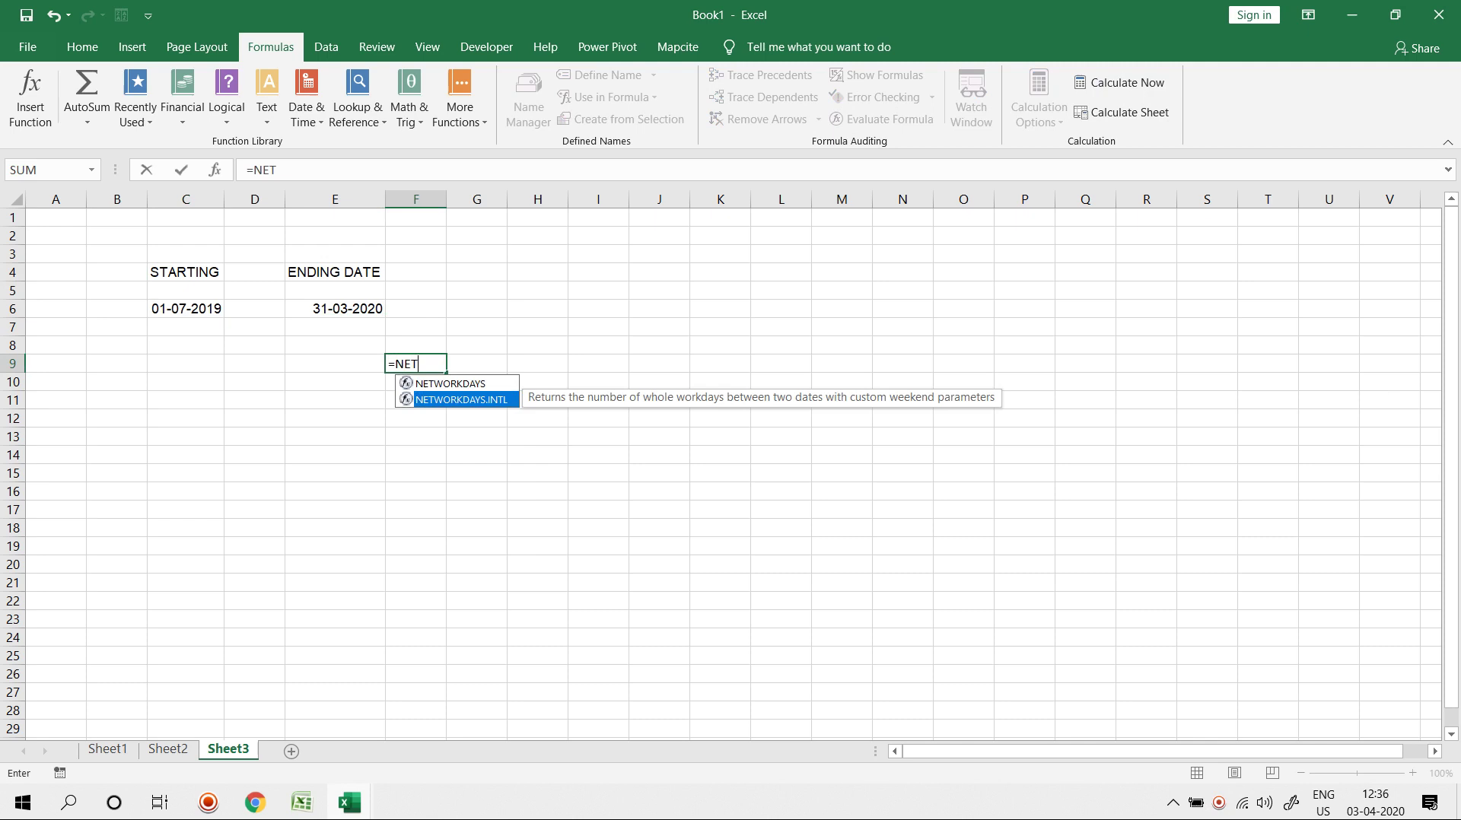
pyautogui.press('Tab')
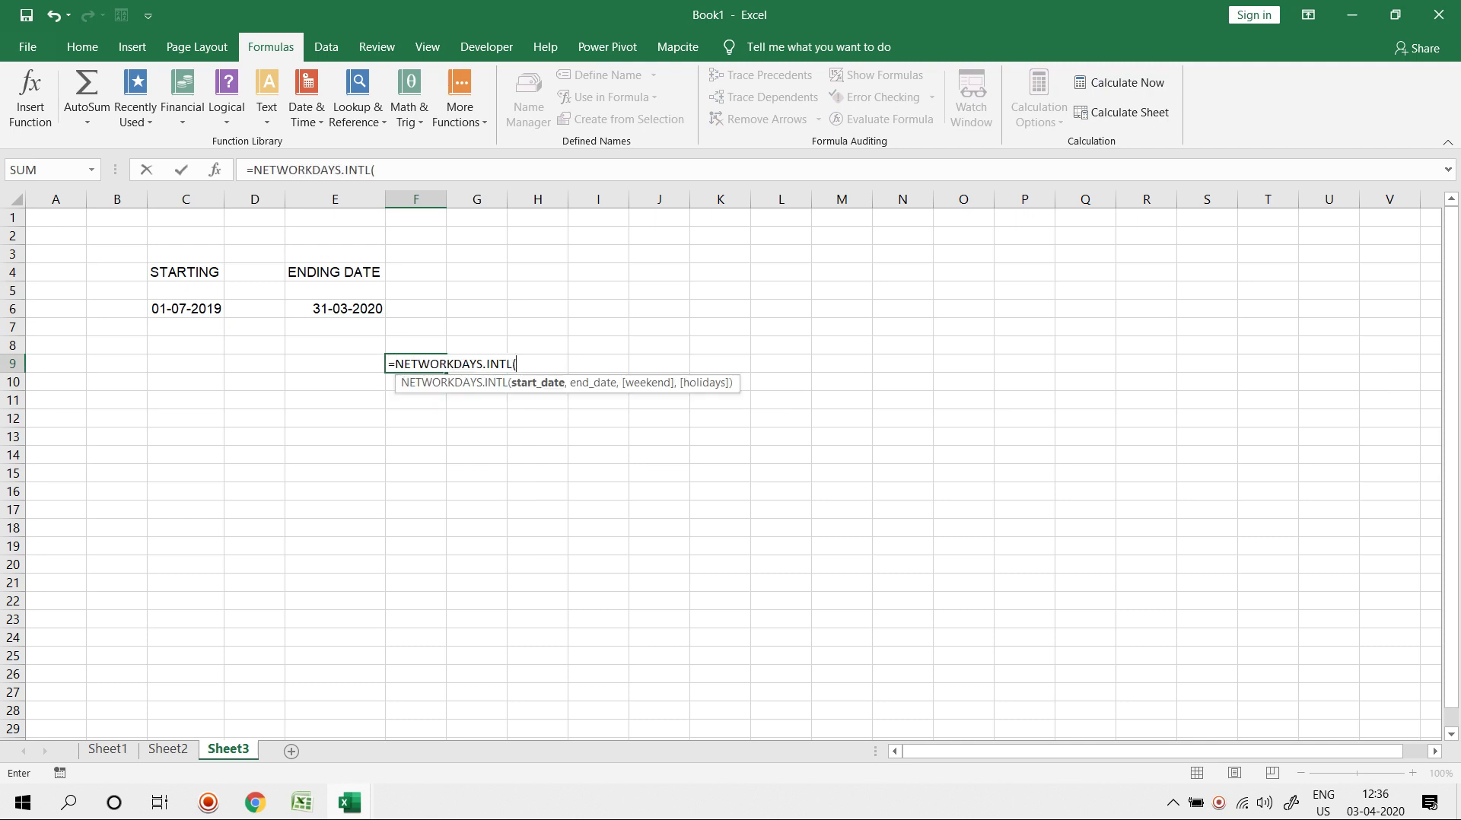
pyautogui.click(186, 309)
pyautogui.write(',')
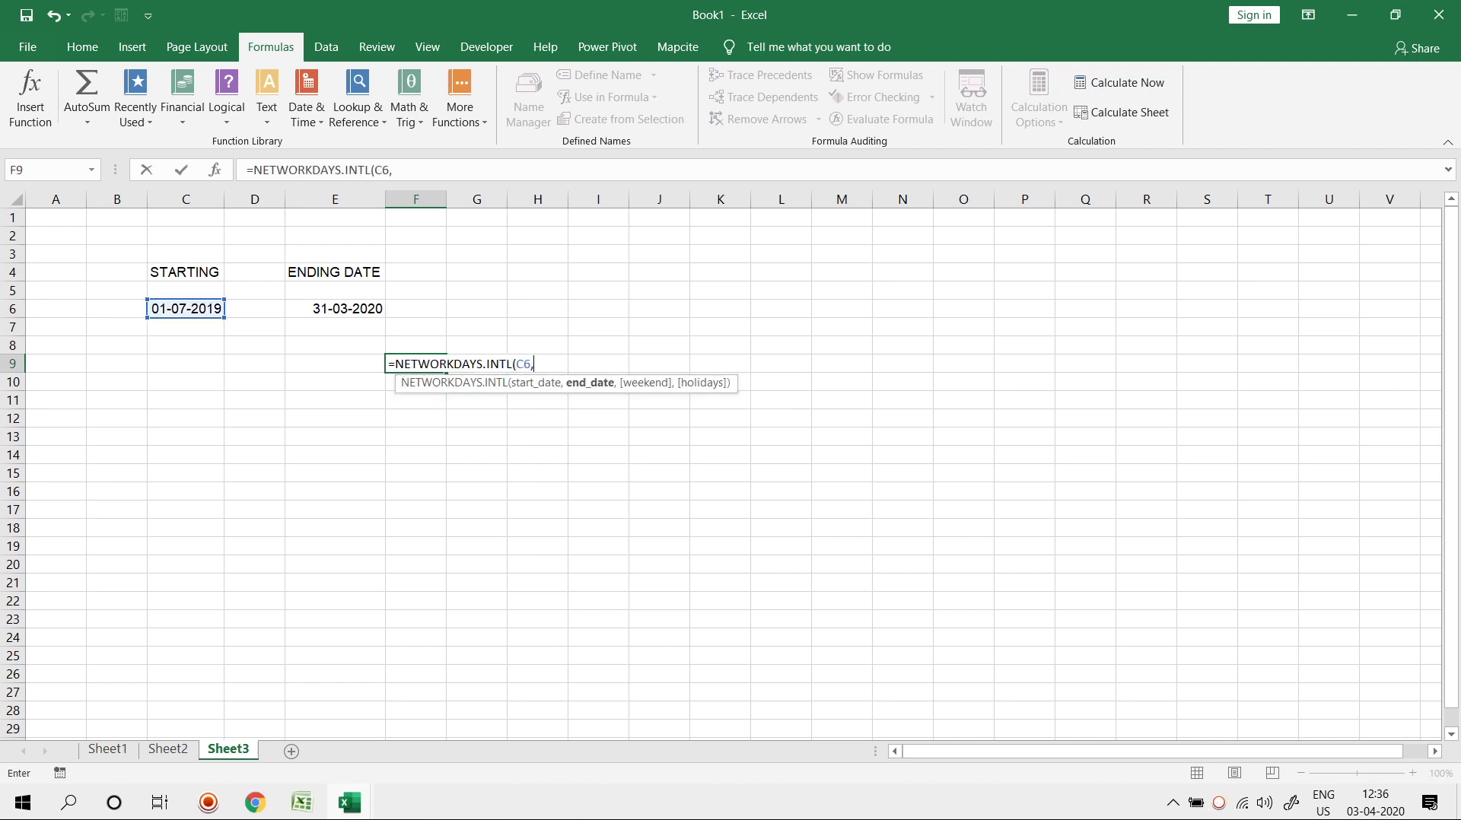
pyautogui.click(335, 309)
pyautogui.write(',')
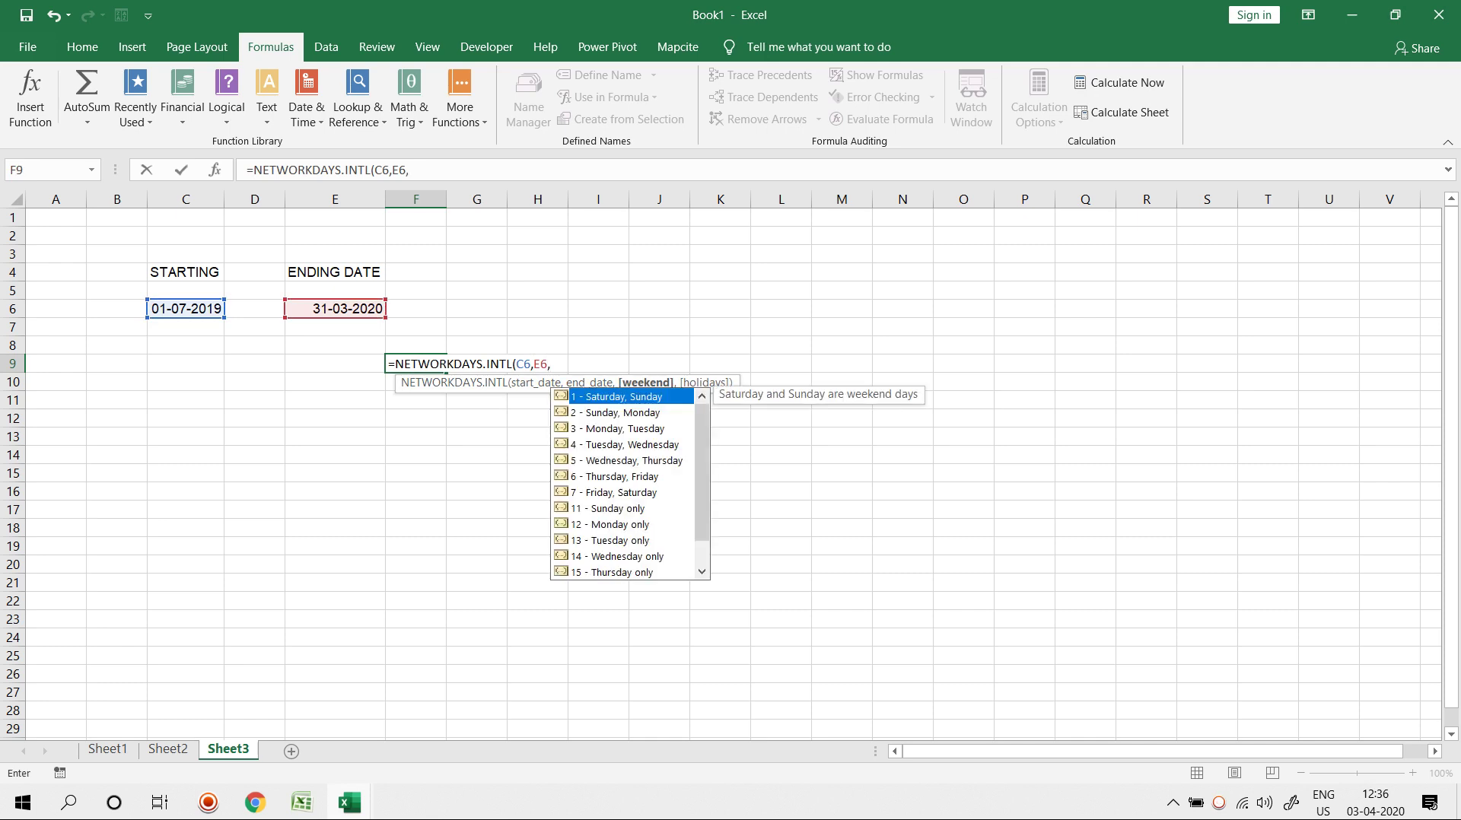
# Complete the F9 formula with the weekend argument left blank and K1:K25 as the holiday range
pyautogui.press('Down')
pyautogui.press('Down')
pyautogui.press('Down')
pyautogui.press('Down')
pyautogui.press('Down')
pyautogui.press('Down')
pyautogui.press('Down')
pyautogui.press('Down')
pyautogui.press('Down')
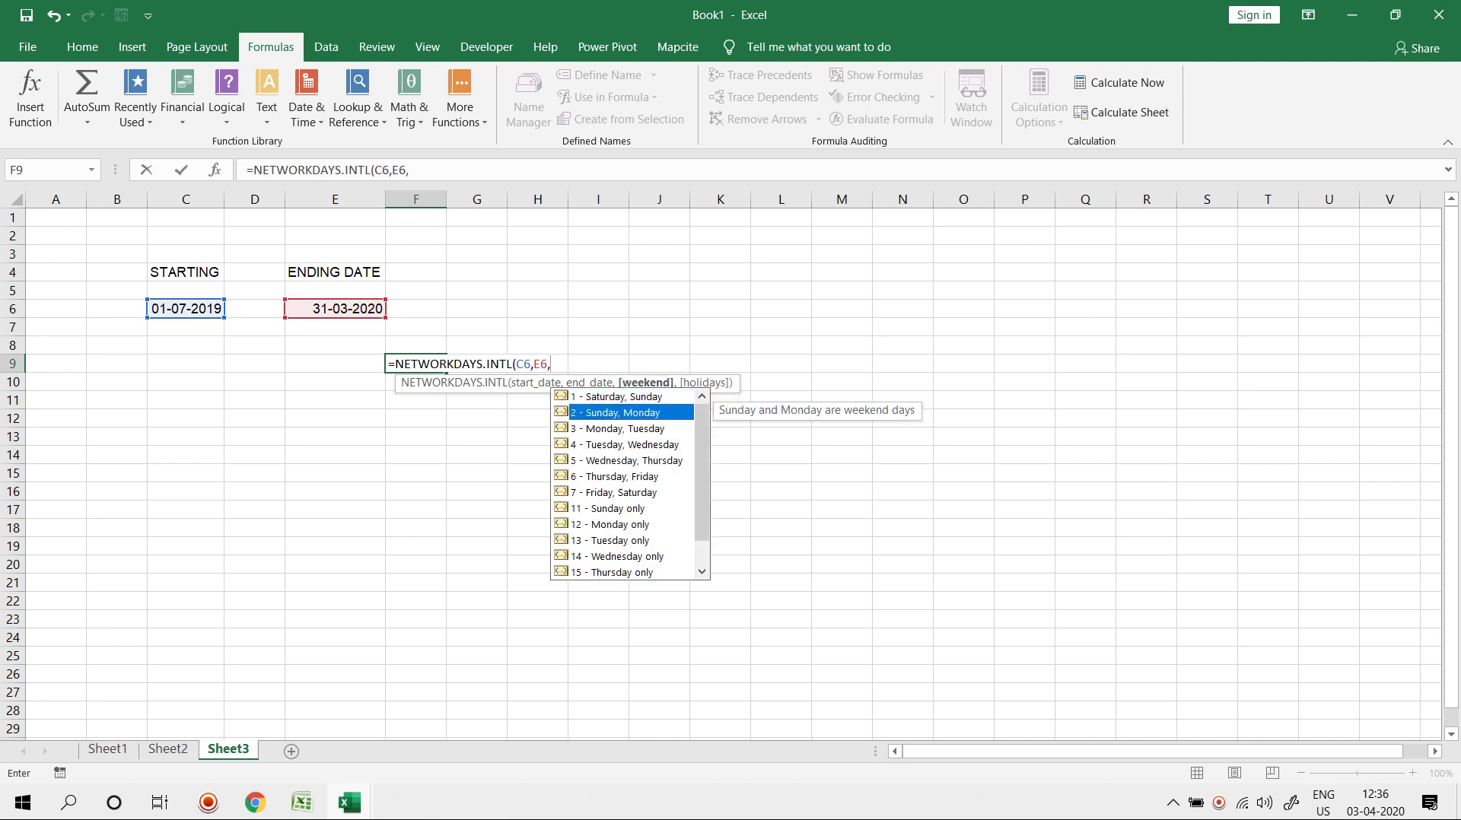
pyautogui.press('Up')
pyautogui.write(',')
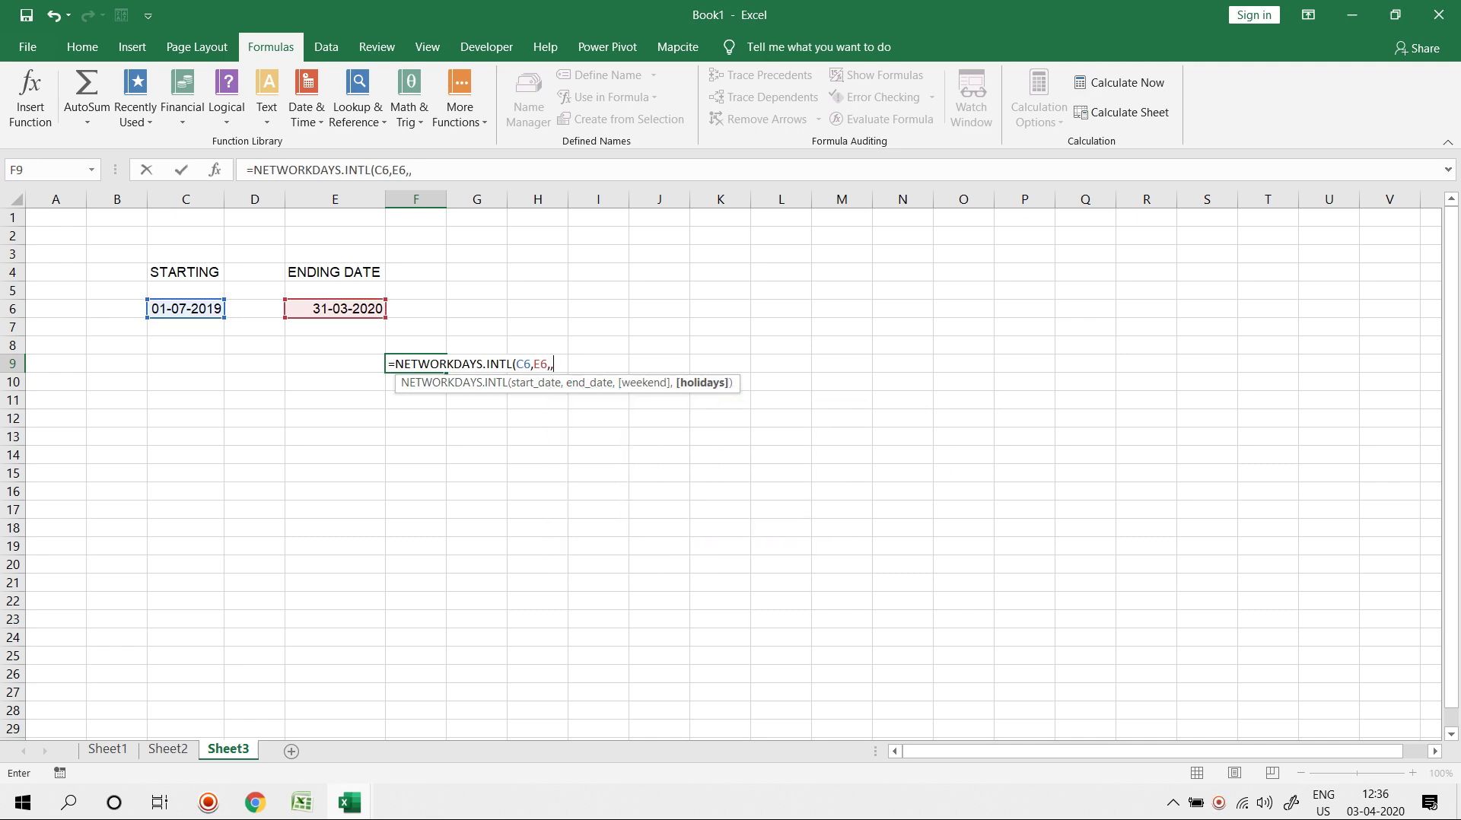
pyautogui.moveTo(720, 217); pyautogui.dragTo(727, 656)
pyautogui.press('Return')
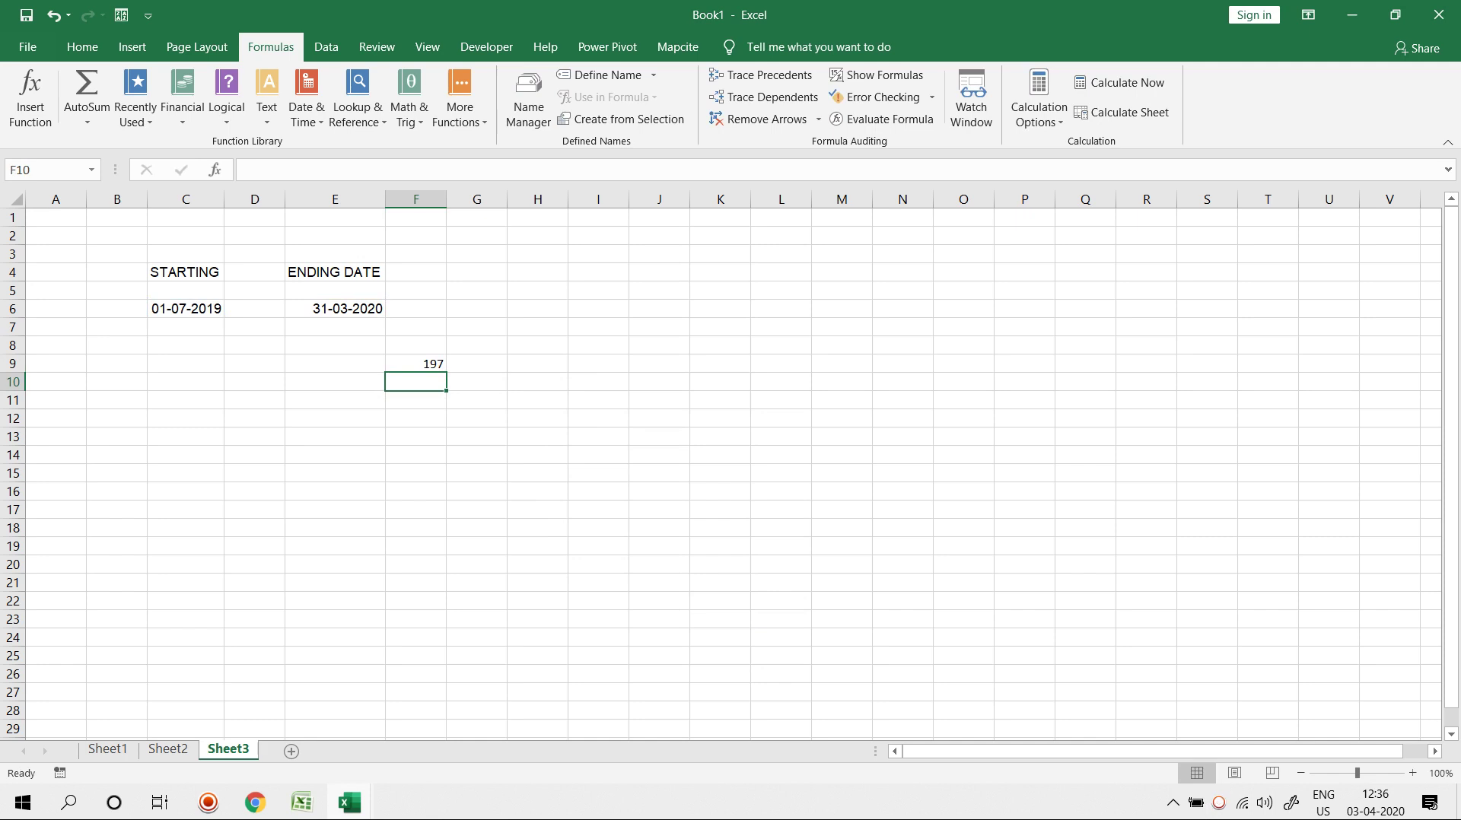
# Reopen the NETWORKDAYS.INTL formula in F9 and delete its arguments back to the start date C6
pyautogui.press('Up')
pyautogui.press('F2')
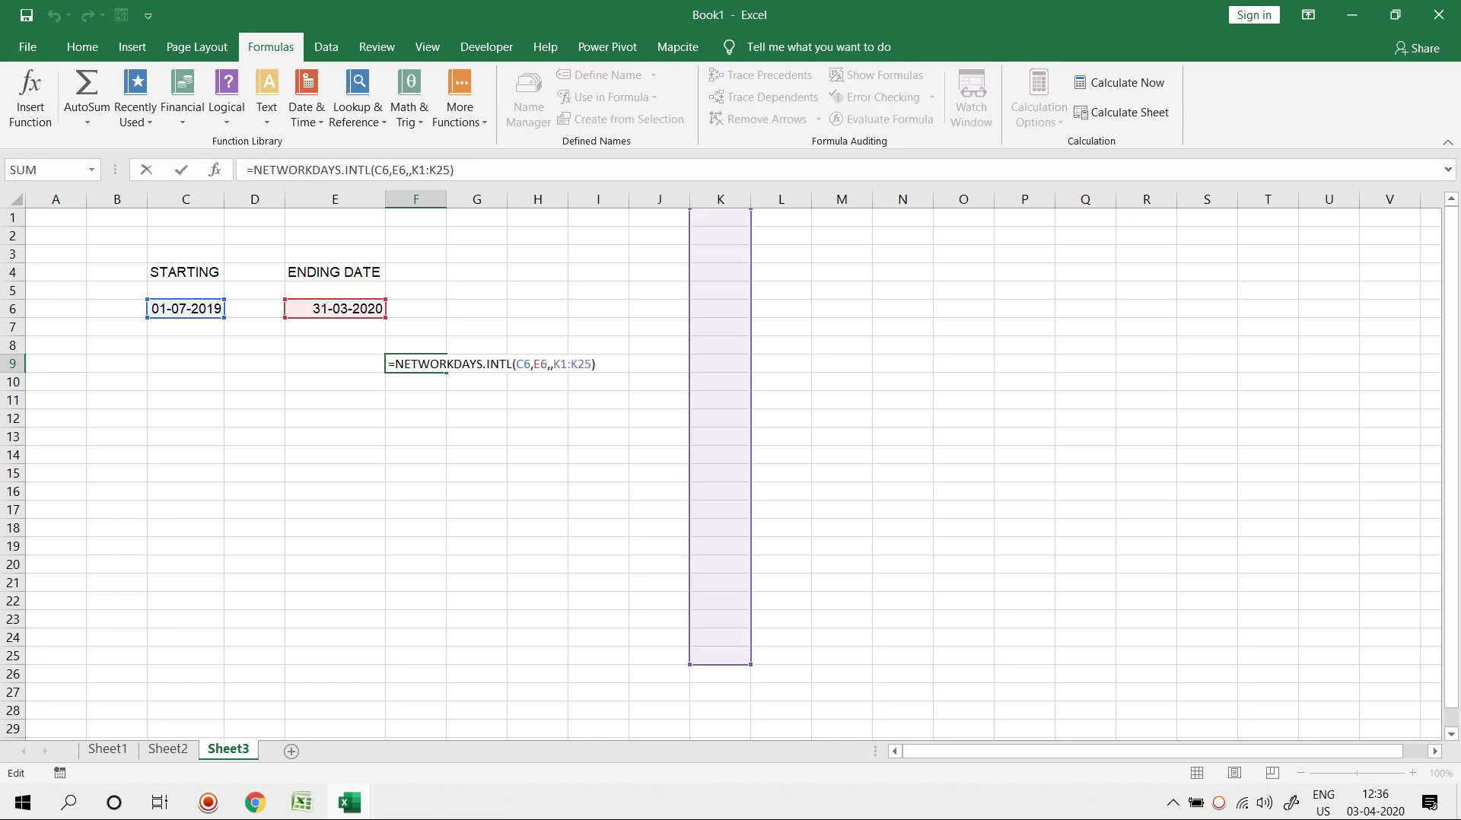
pyautogui.press('BackSpace')
pyautogui.press('BackSpace')
pyautogui.press('BackSpace')
pyautogui.press('BackSpace')
pyautogui.press('BackSpace')
pyautogui.press('BackSpace')
pyautogui.press('BackSpace')
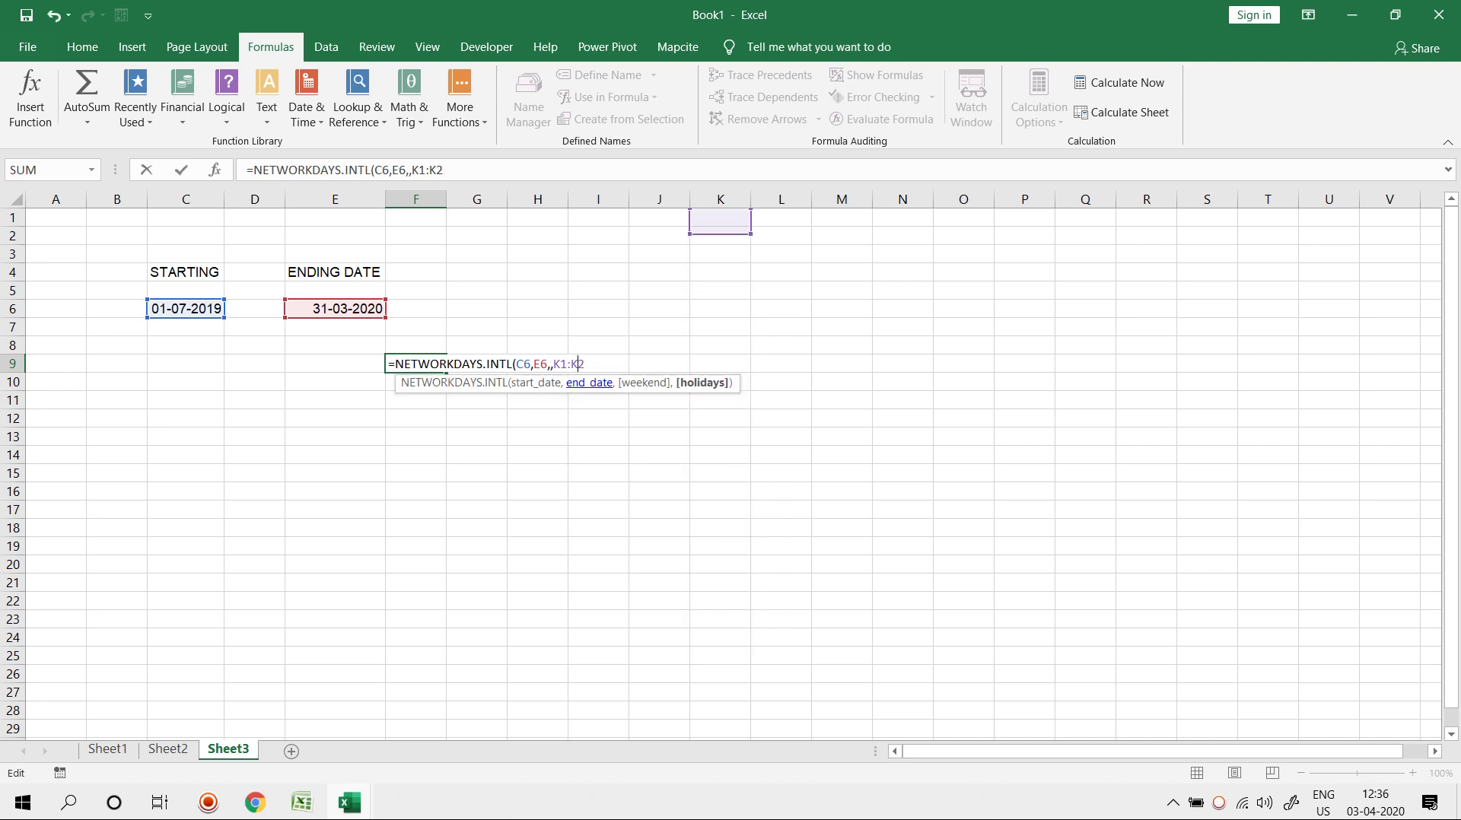
pyautogui.press('BackSpace')
pyautogui.press('BackSpace')
pyautogui.press('BackSpace')
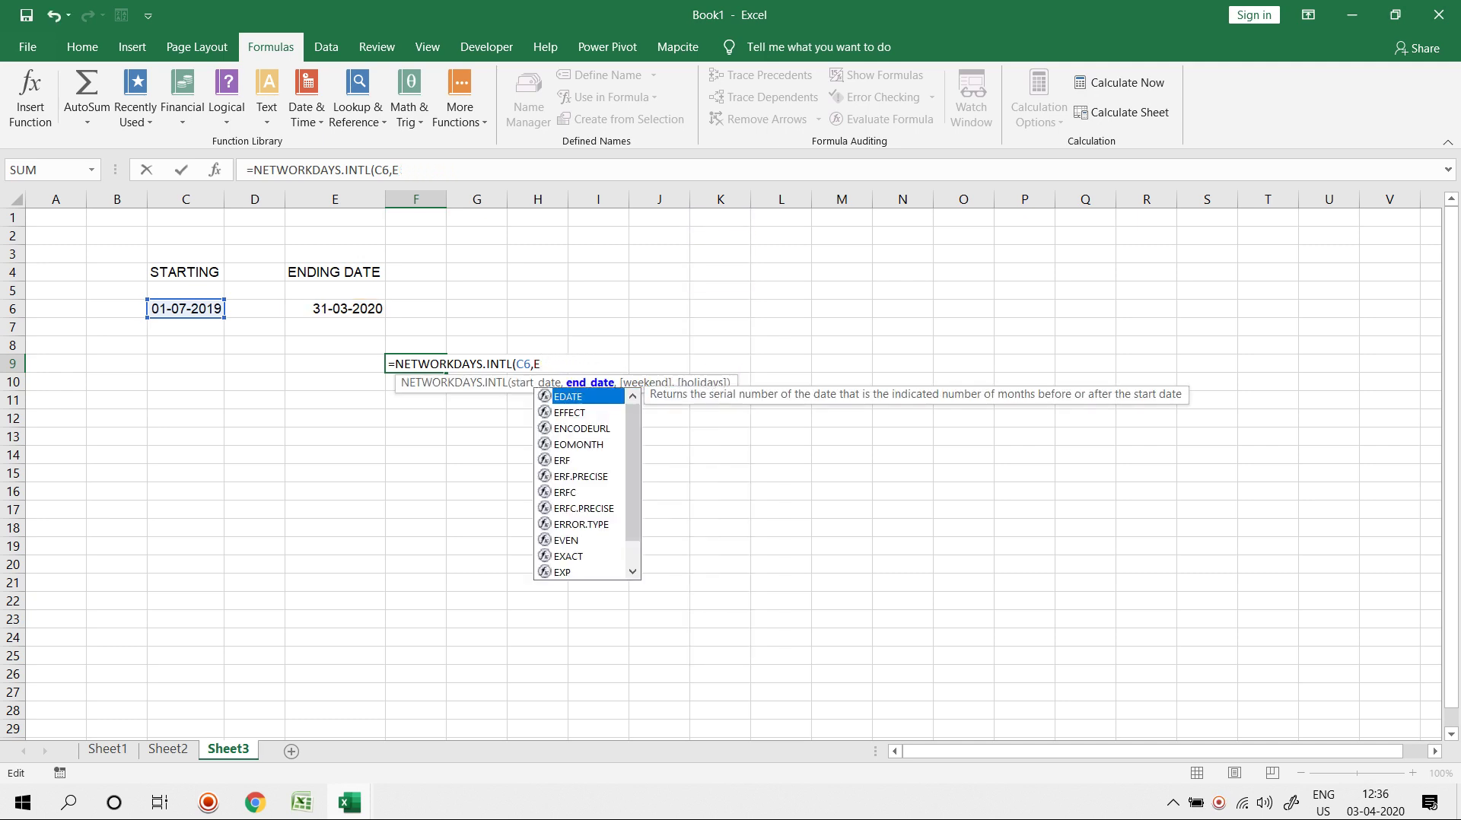
pyautogui.press('BackSpace')
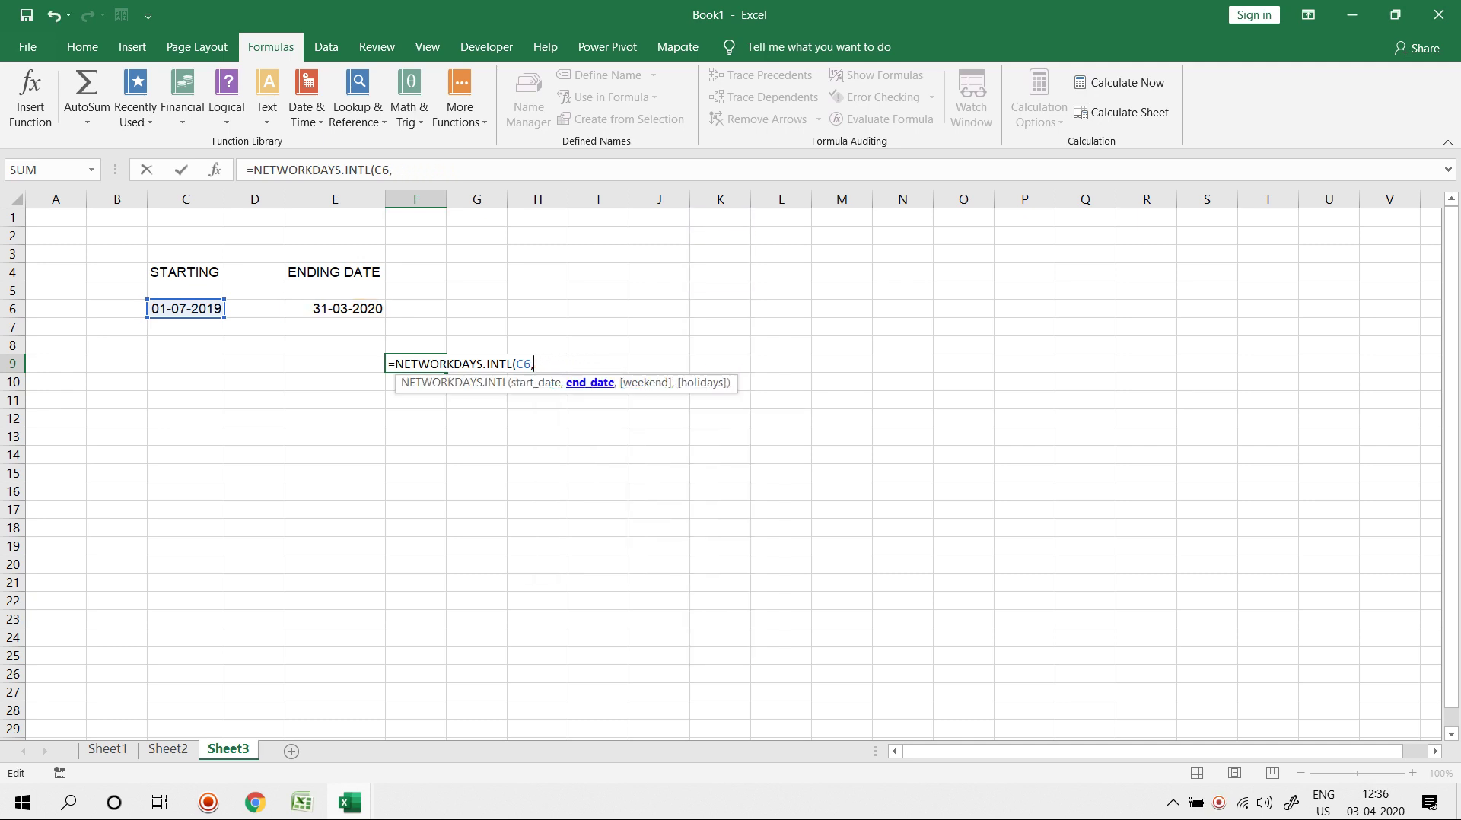
# Complete the F9 formula with E6 as the end date and weekend option 4 (Tuesday, Wednesday), without holidays
pyautogui.write('E6,')
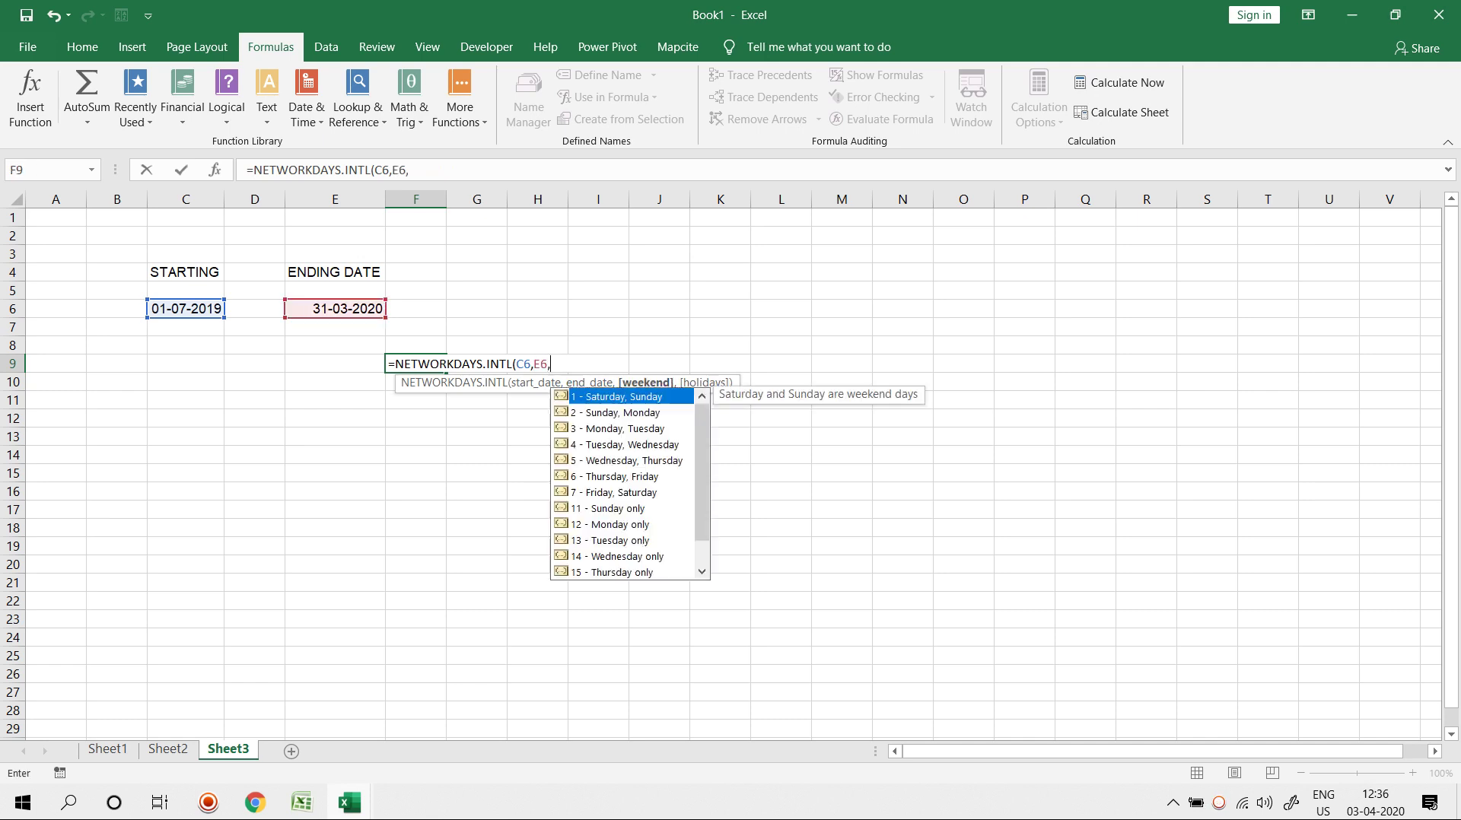
pyautogui.press('Down')
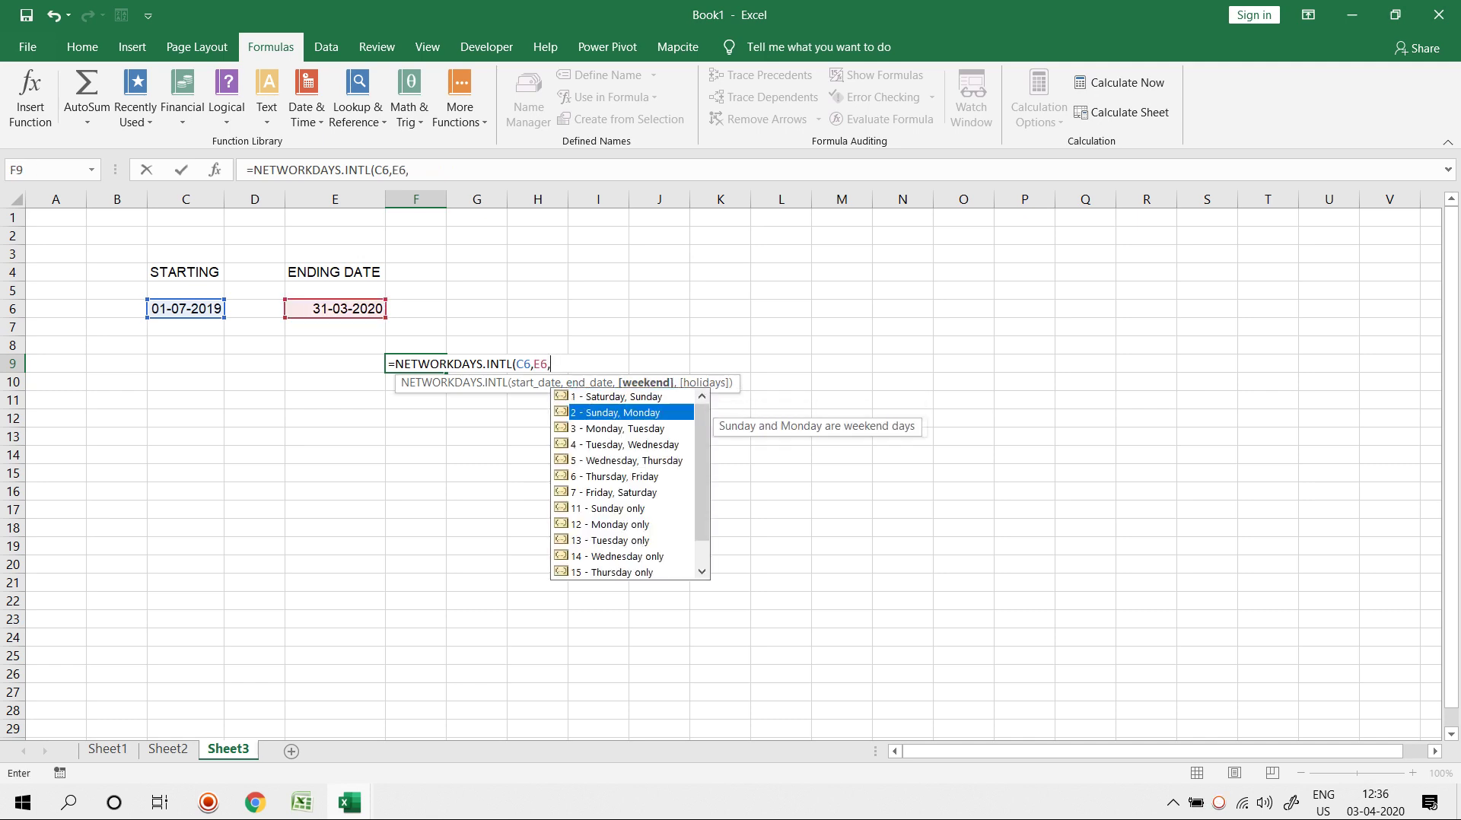
pyautogui.press('Down')
pyautogui.press('Down')
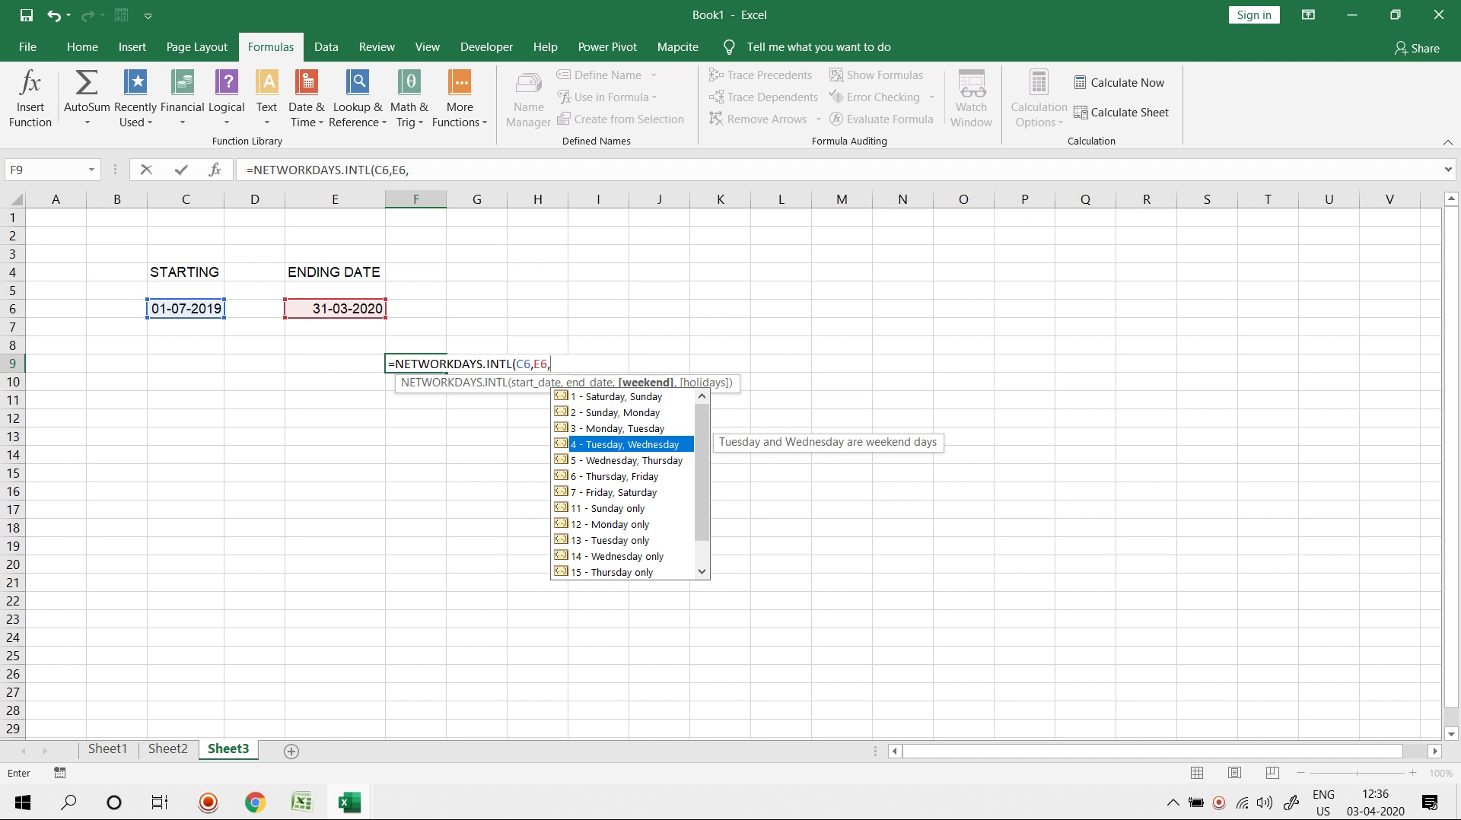
pyautogui.press('Tab')
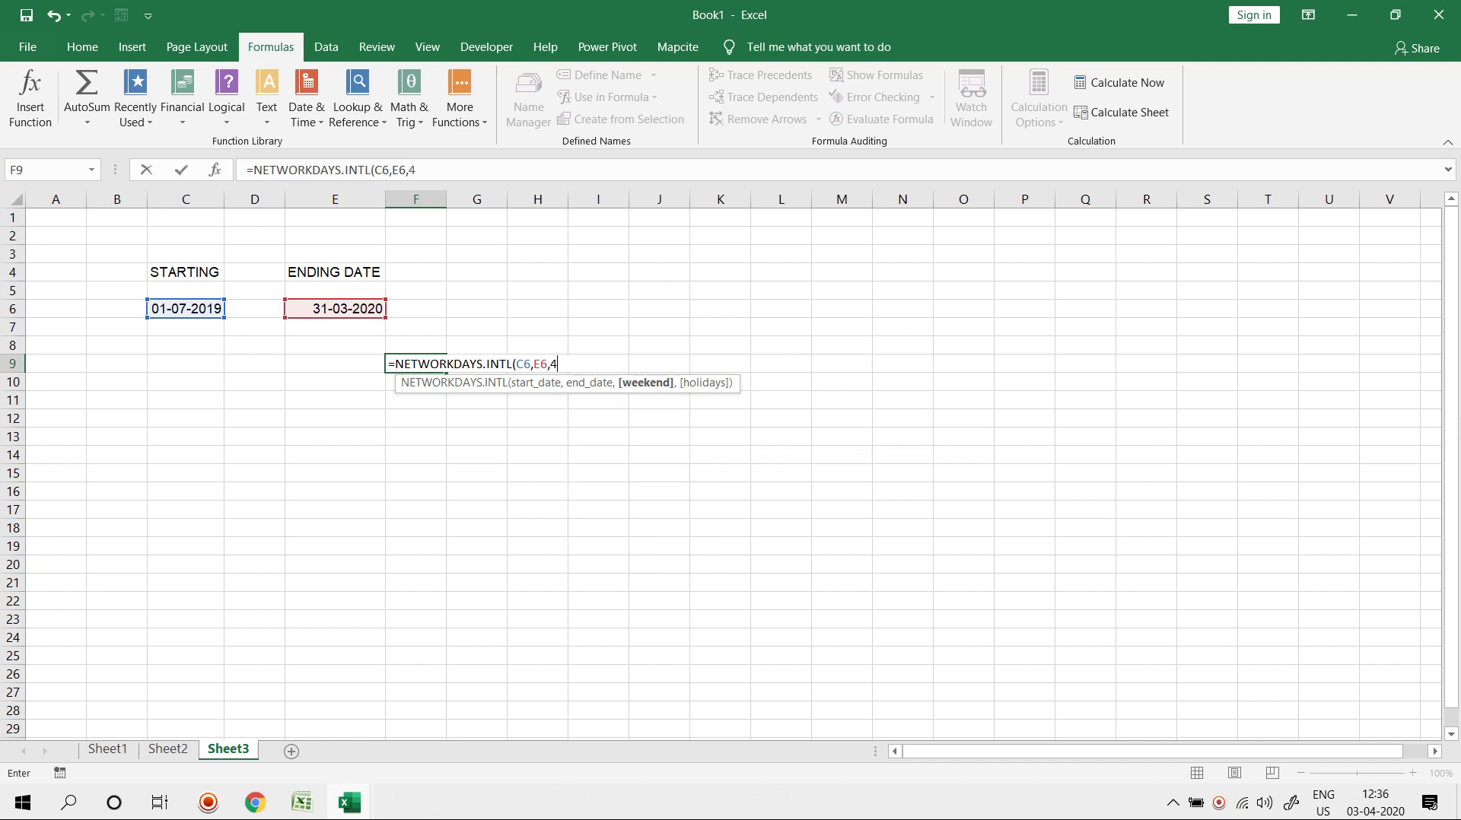
pyautogui.press('Return')
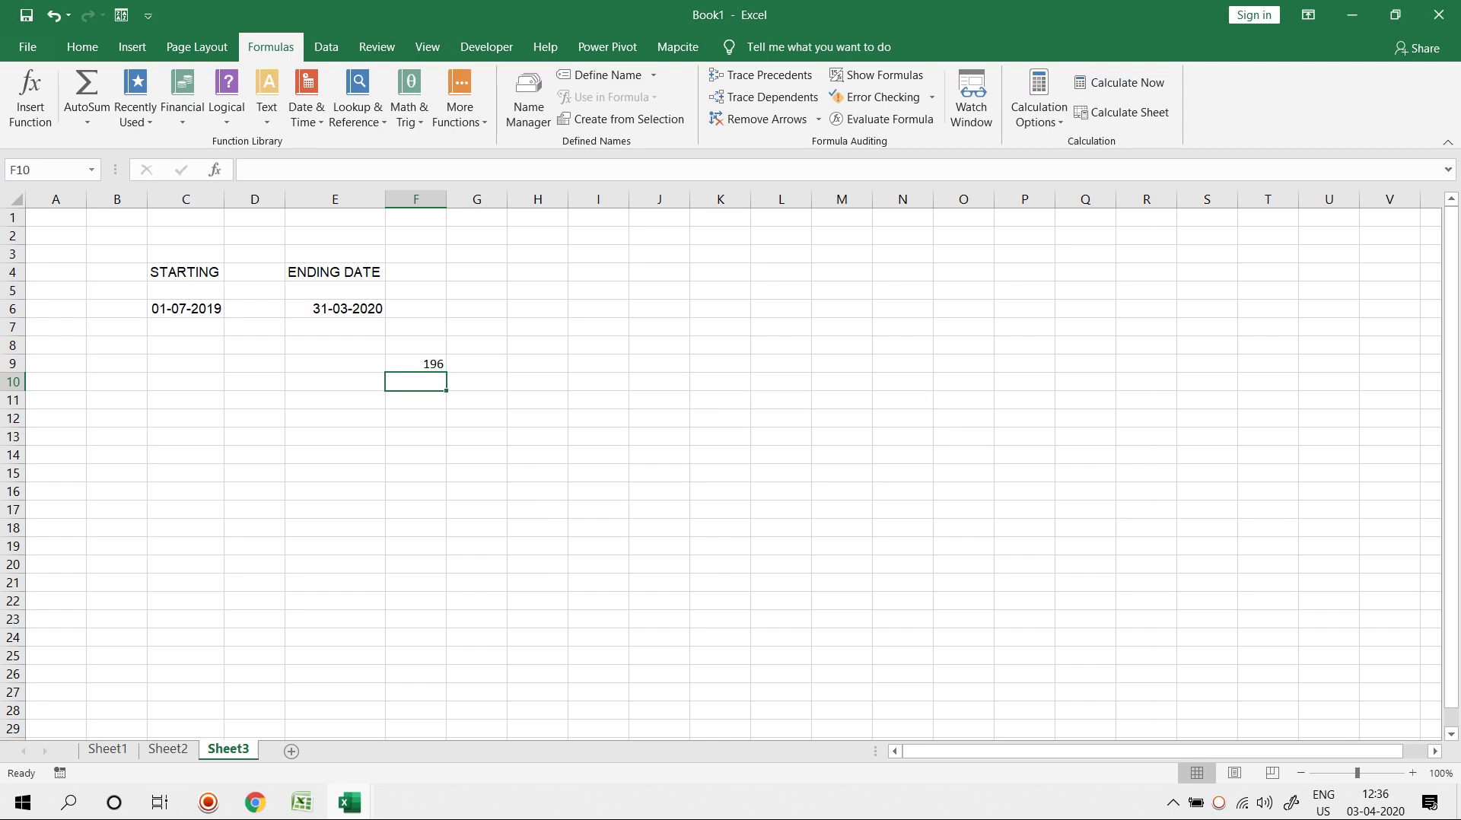
# Switch back to the Date & Time workbook in the older Excel
pyautogui.hotkey('alt', 'Tab')
pyautogui.hotkey('alt', 'Tab')
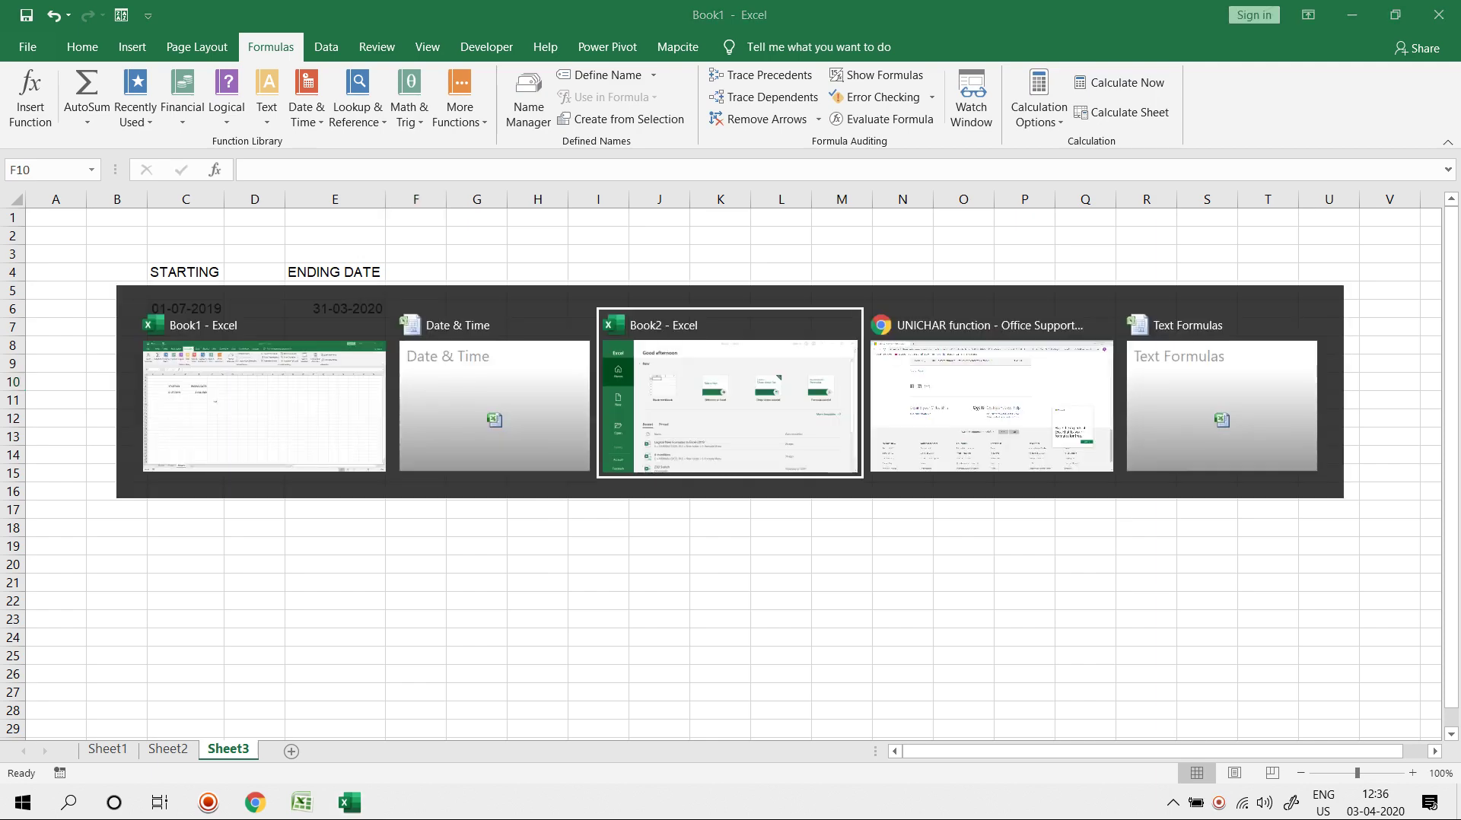
pyautogui.hotkey('alt', 'Tab')
pyautogui.hotkey('alt', 'Tab')
pyautogui.hotkey('alt', 'Tab')
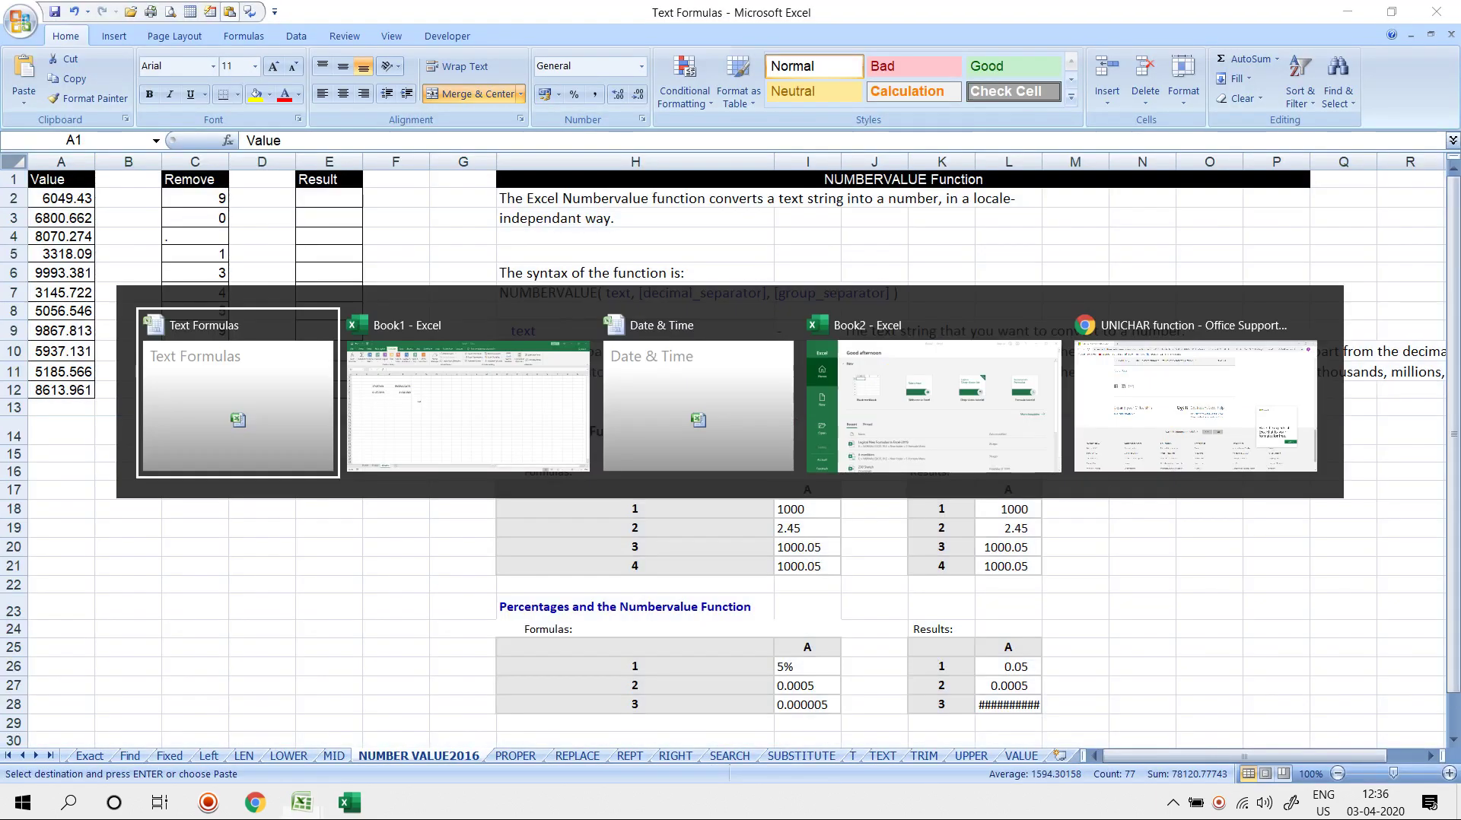
pyautogui.hotkey('alt', 'Tab')
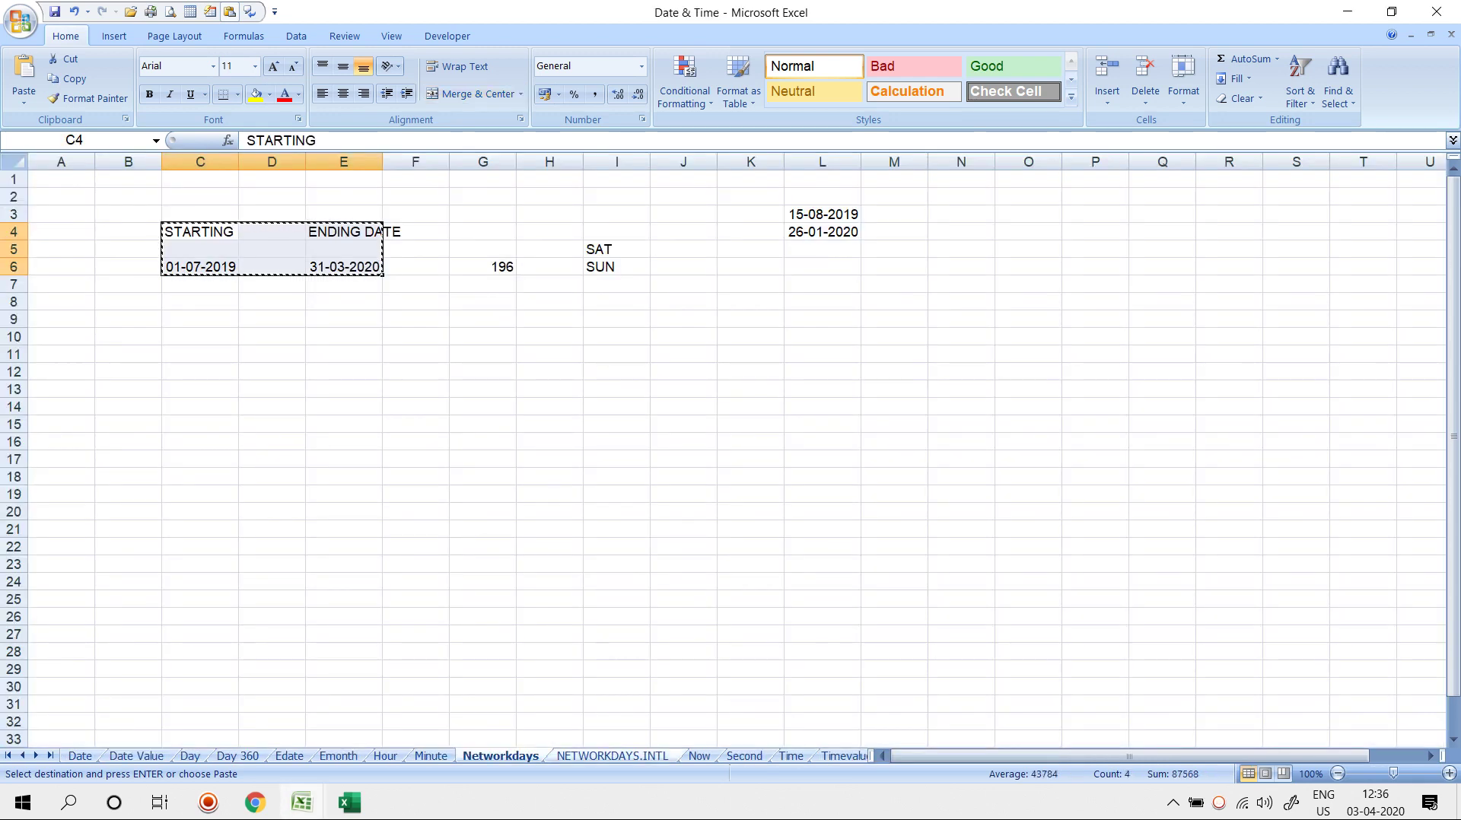
# Enter a NOW formula in G6 of the Now sheet and select that cell to review it
pyautogui.hotkey('ctrl', 'pagedown')
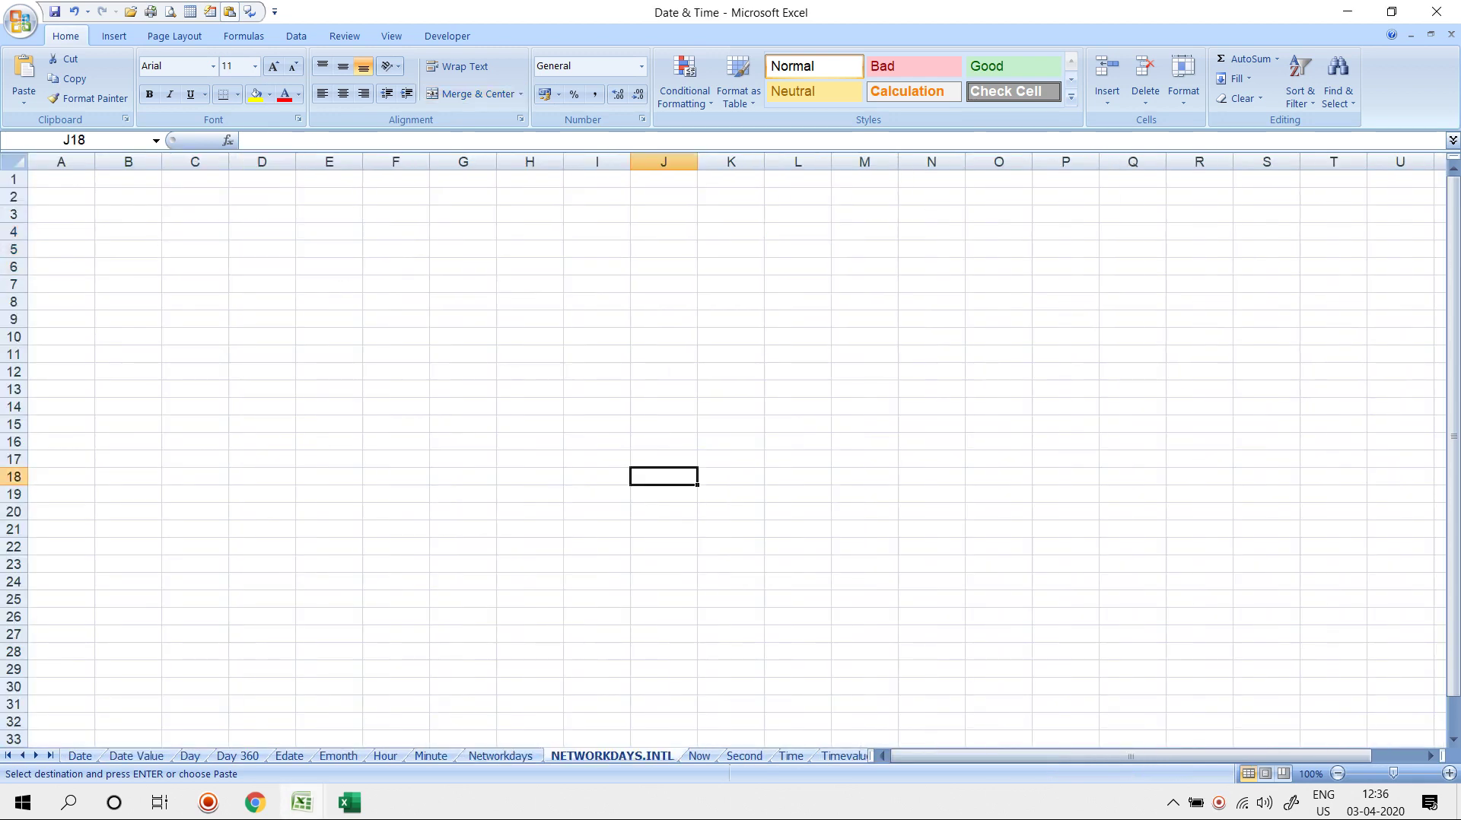
pyautogui.hotkey('ctrl', 'pagedown')
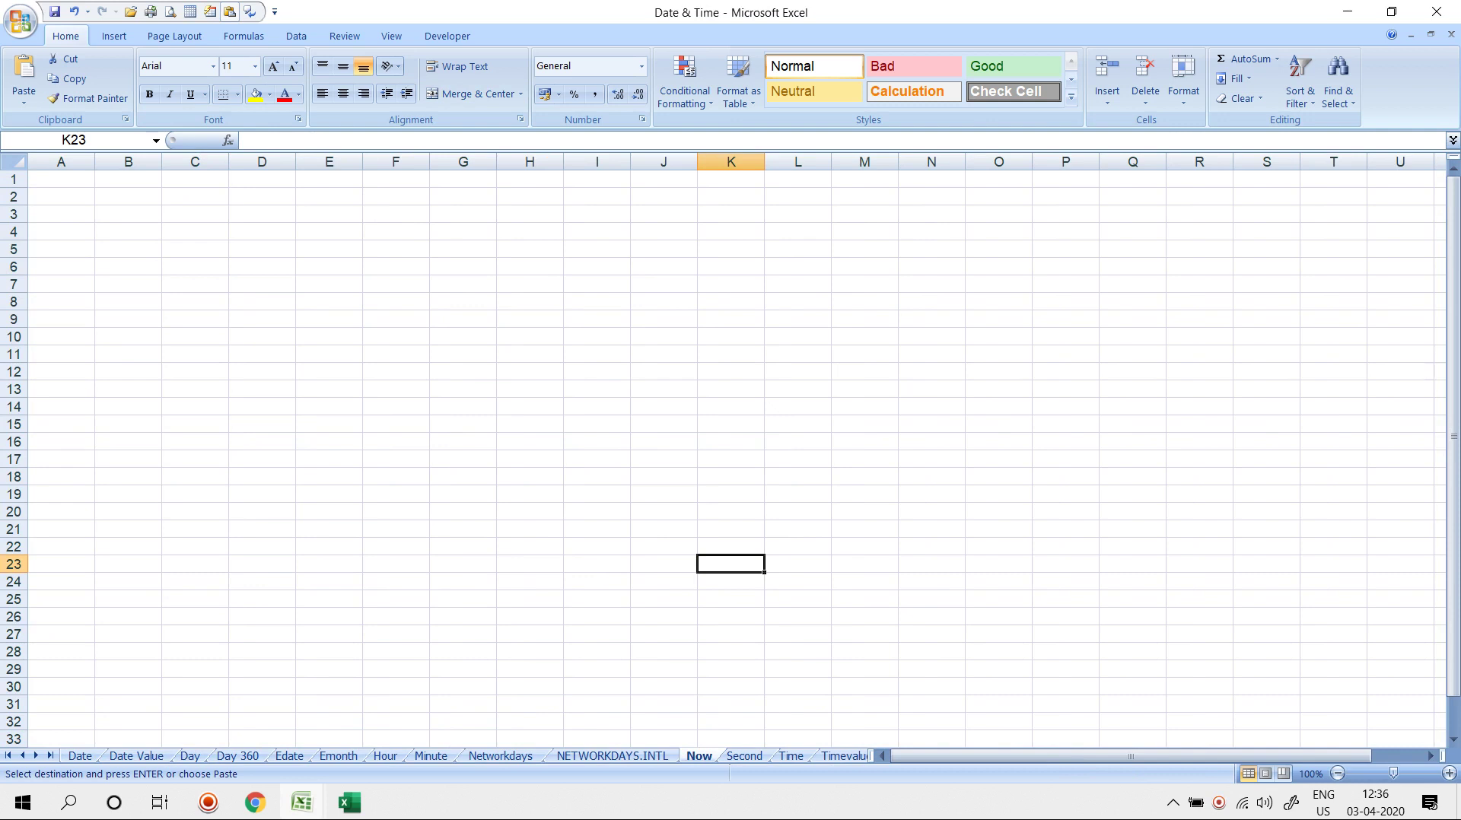
pyautogui.click(463, 267)
pyautogui.write('=NOW(')
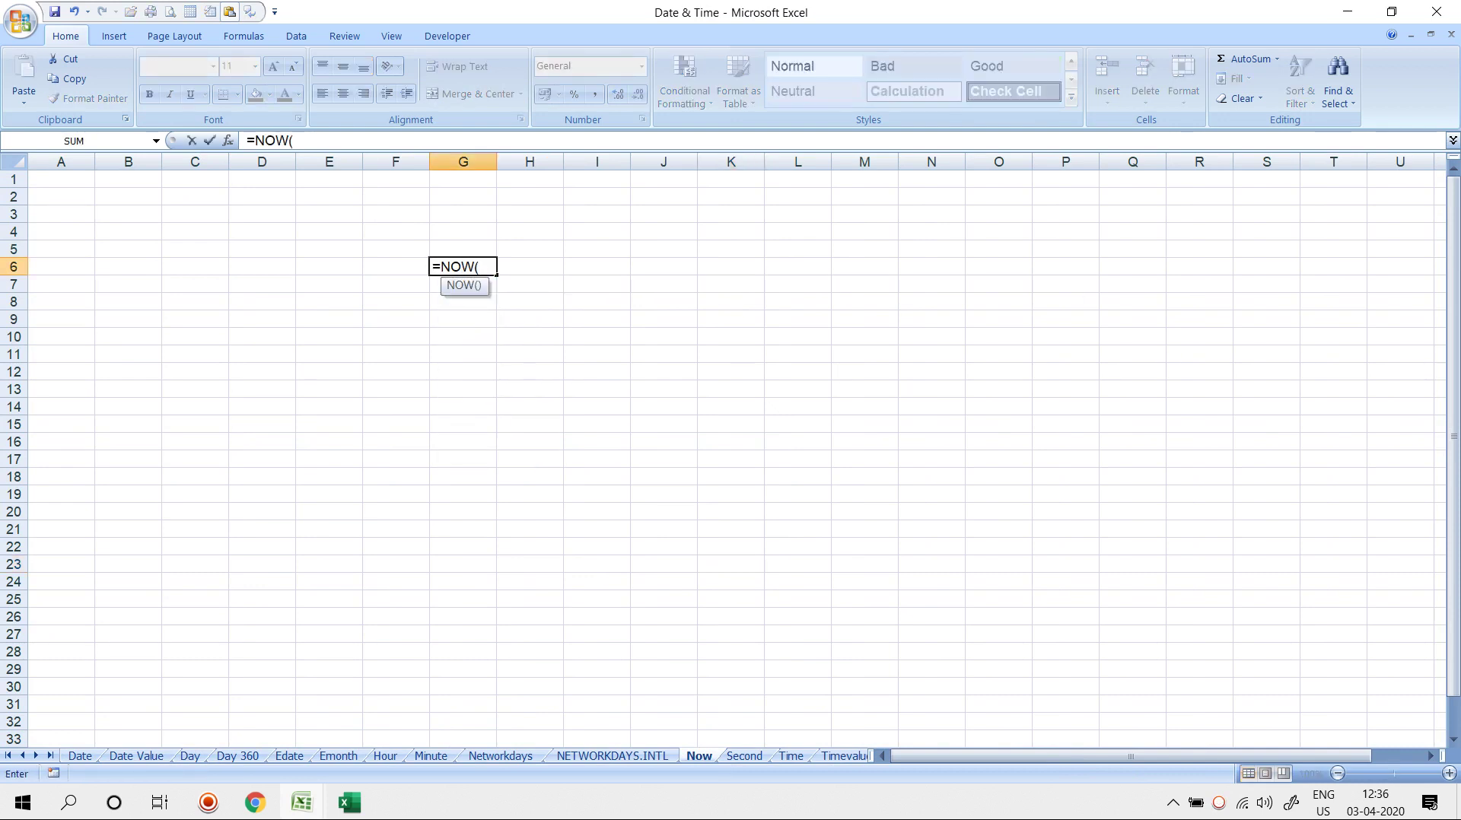
pyautogui.press('Return')
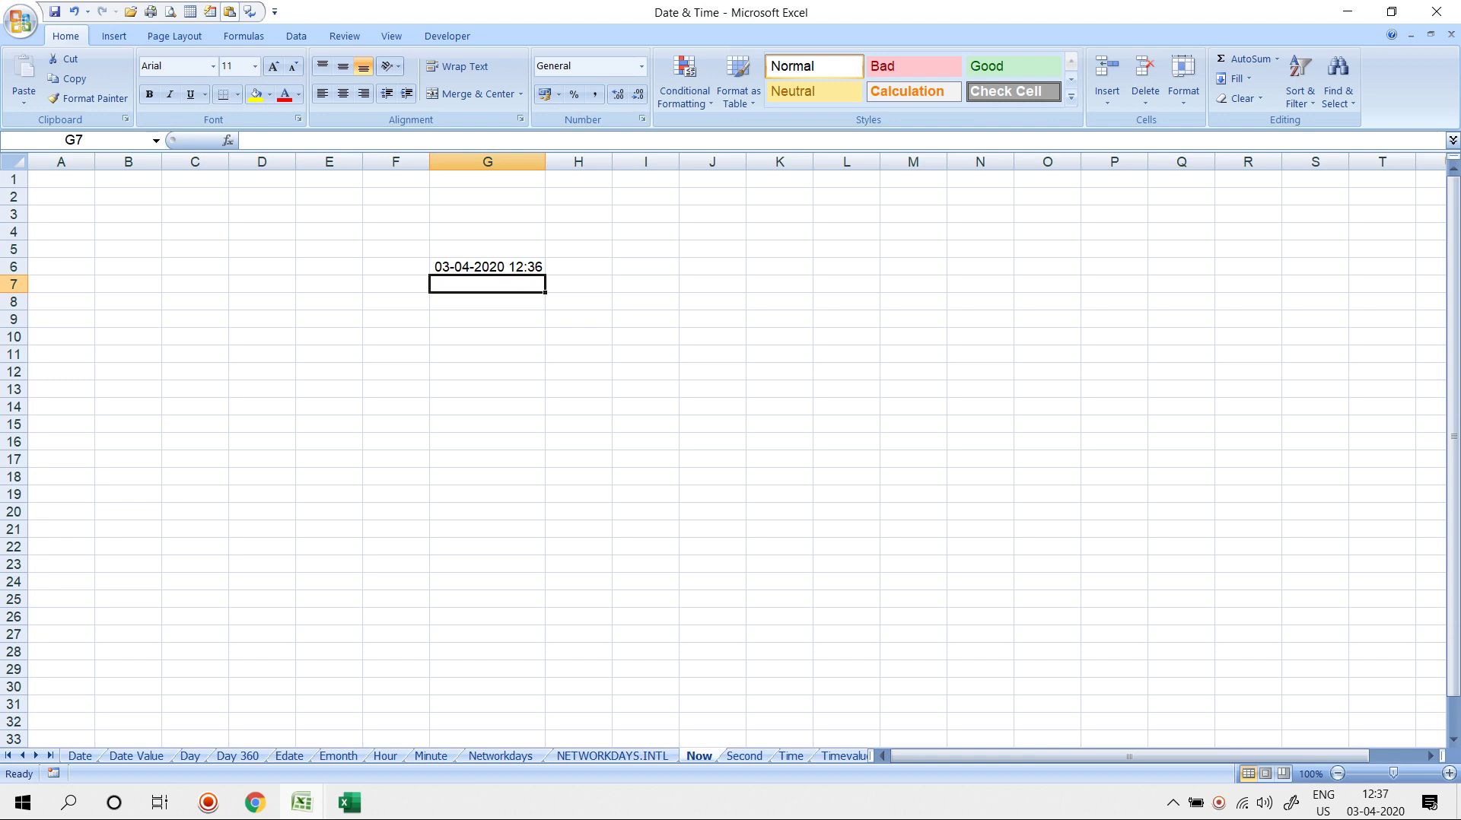
pyautogui.click(487, 268)
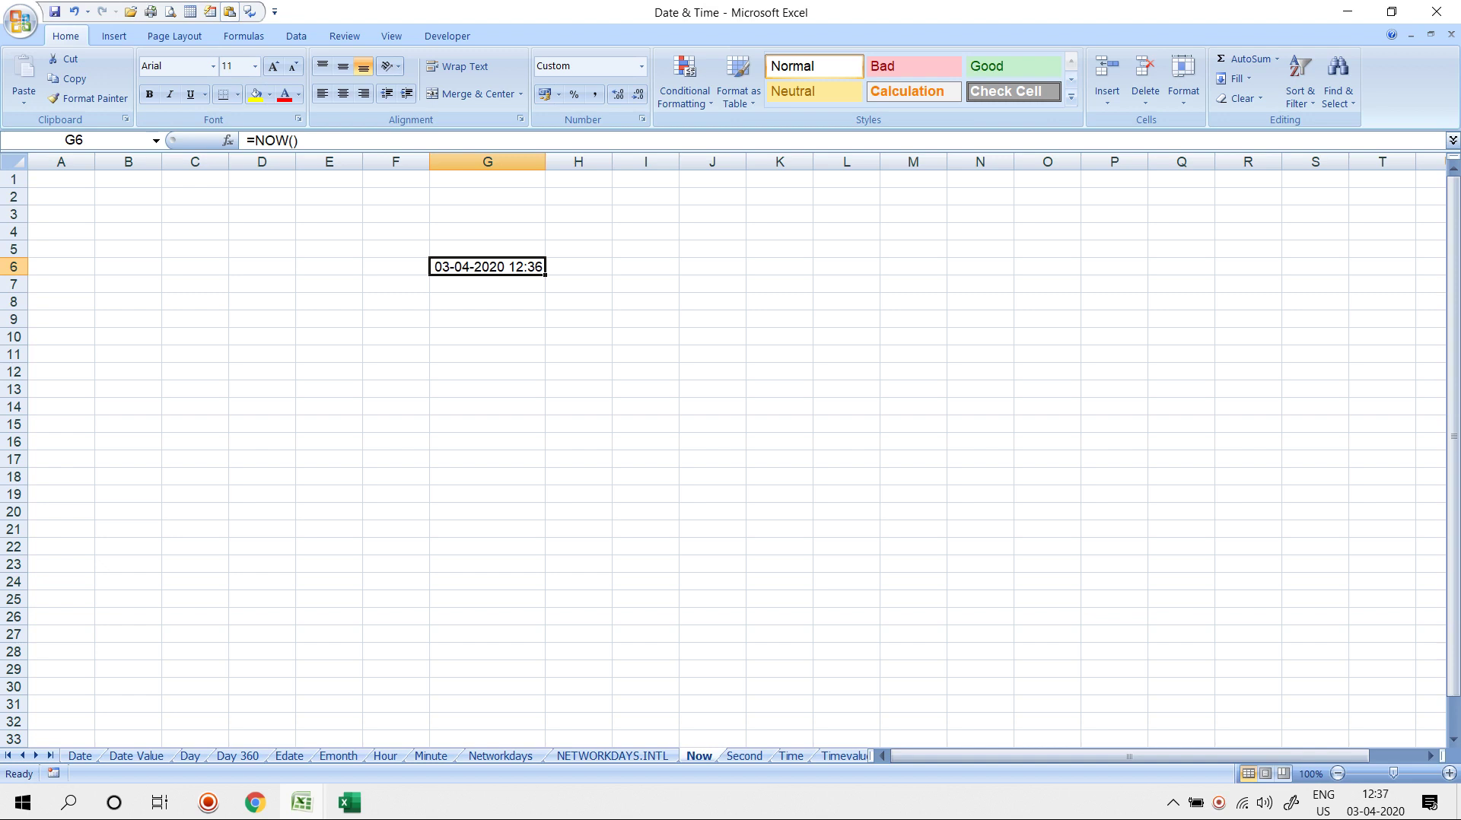
# Enter a TODAY formula in I8 of the Now sheet
pyautogui.click(645, 303)
pyautogui.write('=TO')
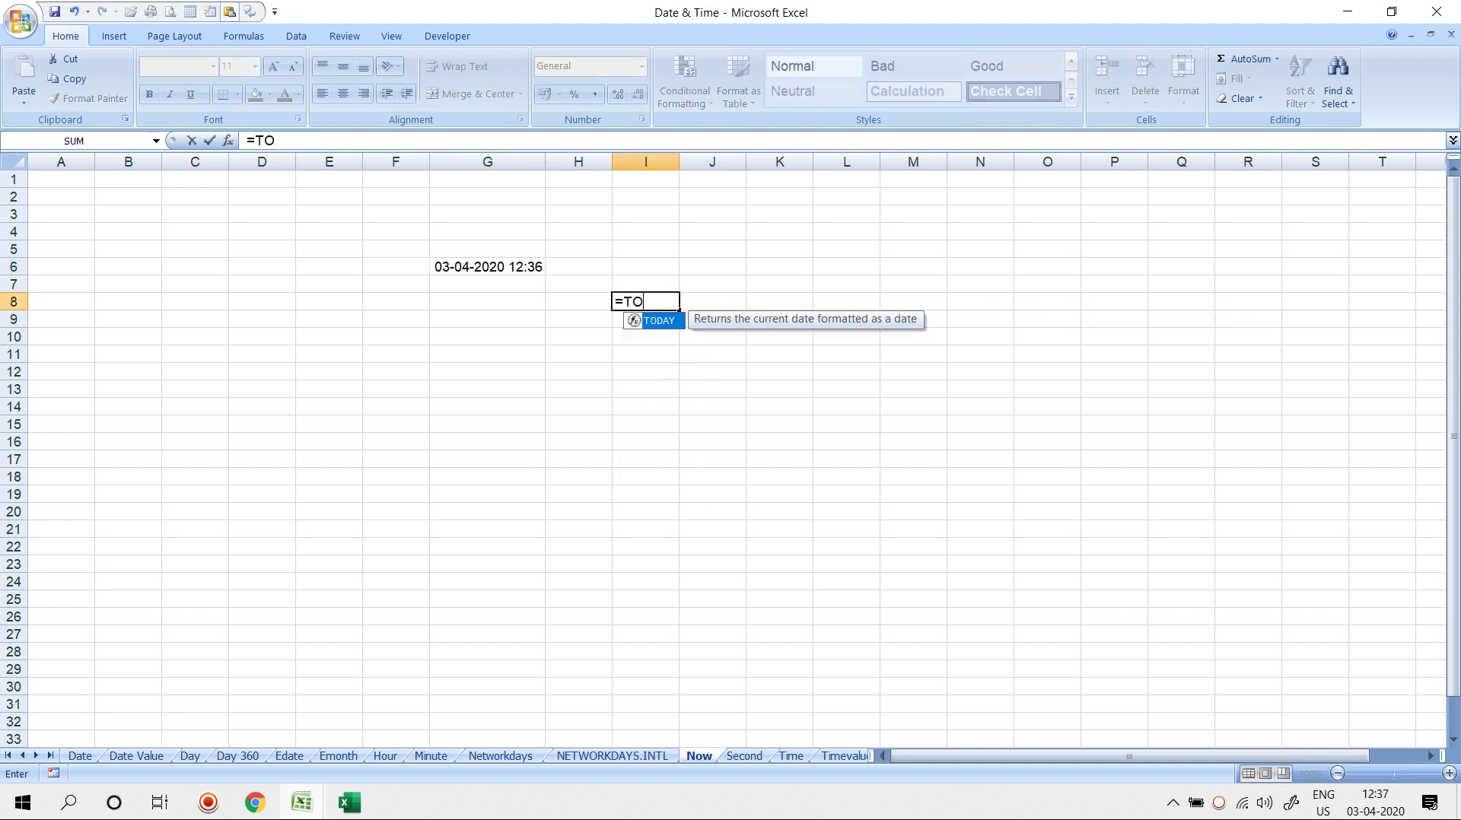
pyautogui.press('Tab')
pyautogui.press('Return')
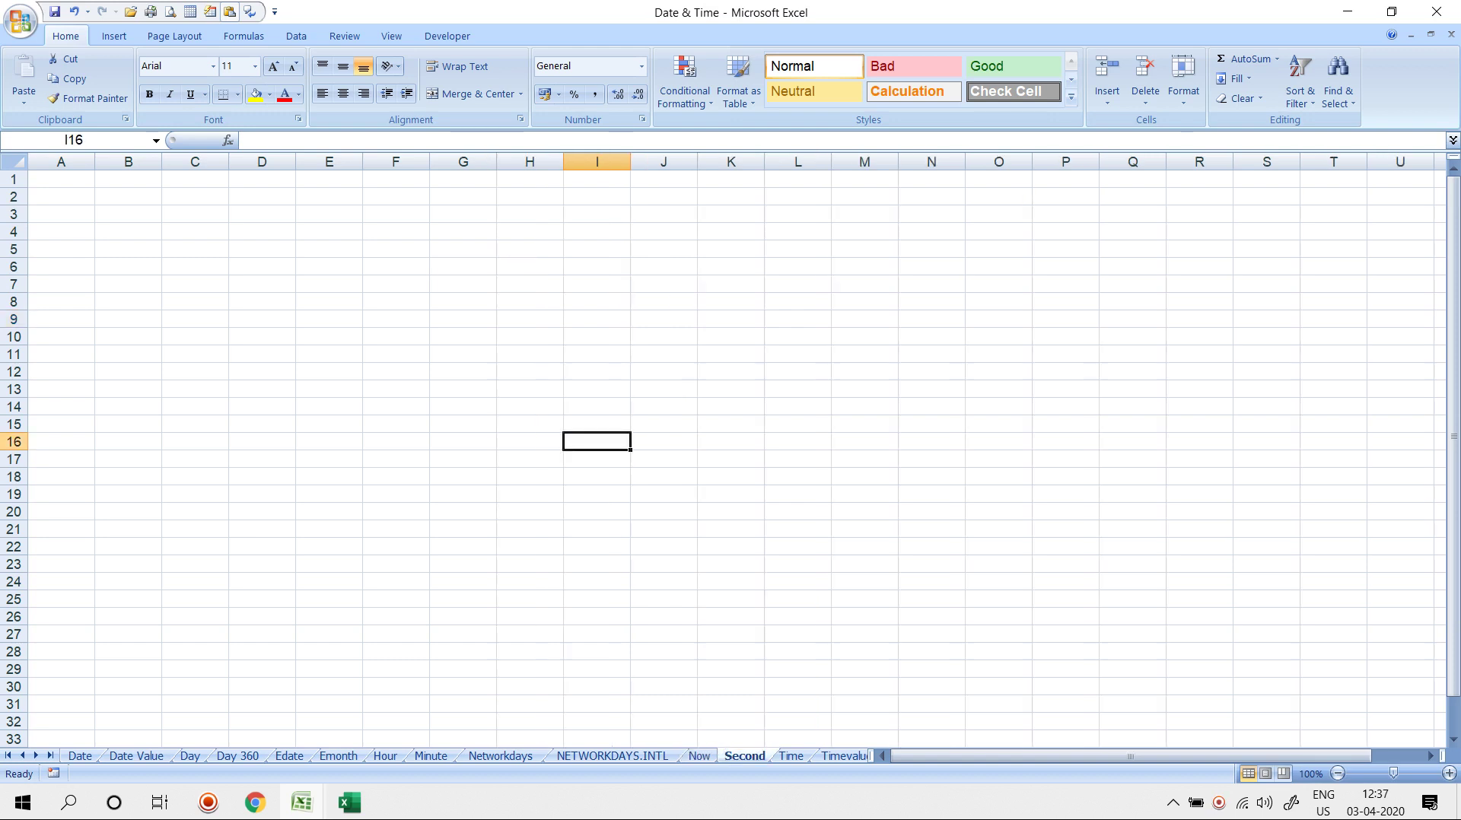
# Enter the time 12:00 as text in H6 of the Timevalue sheet
pyautogui.hotkey('ctrl', 'pagedown')
pyautogui.hotkey('ctrl', 'pagedown')
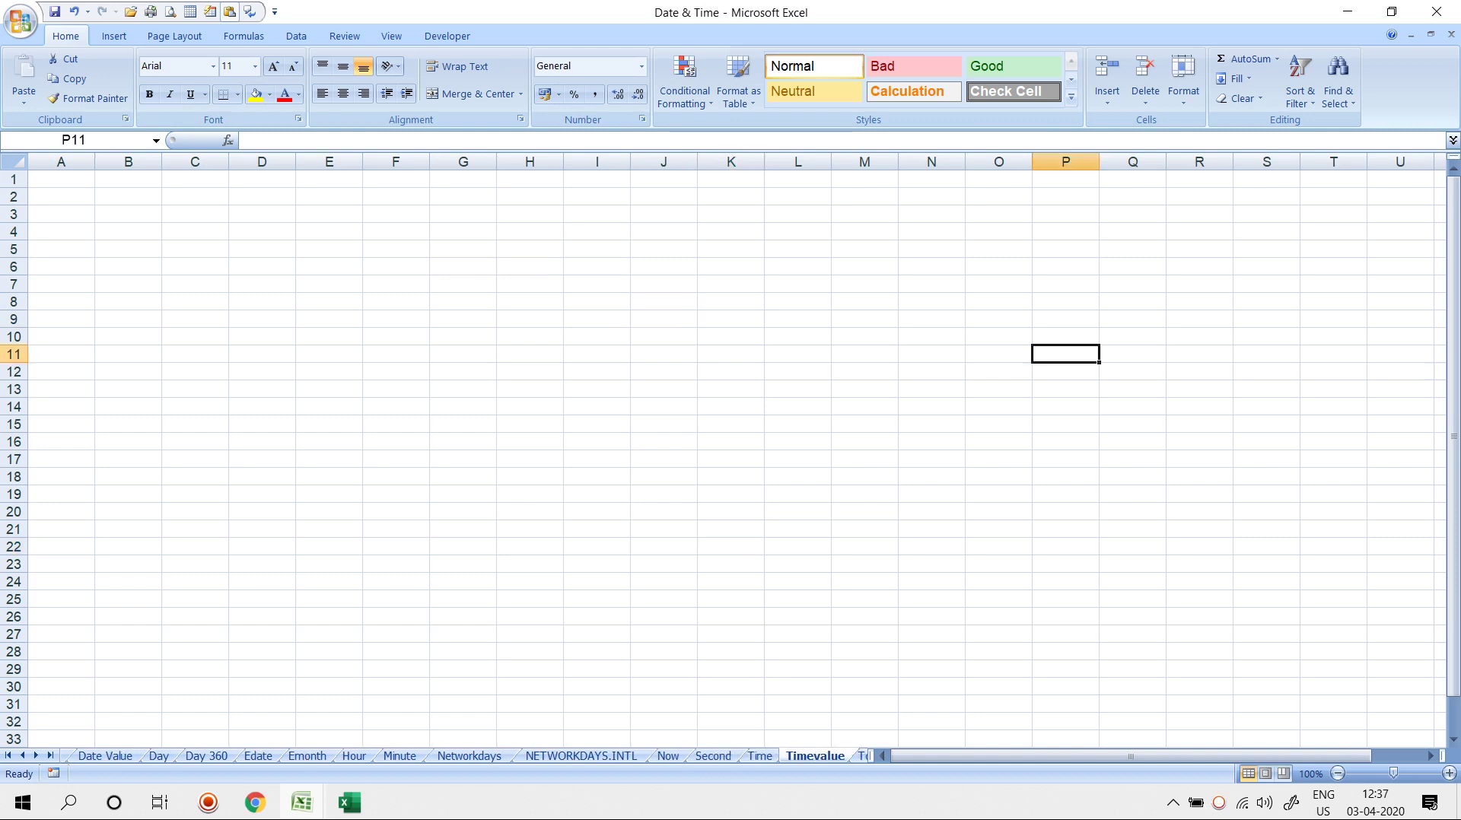
pyautogui.click(530, 268)
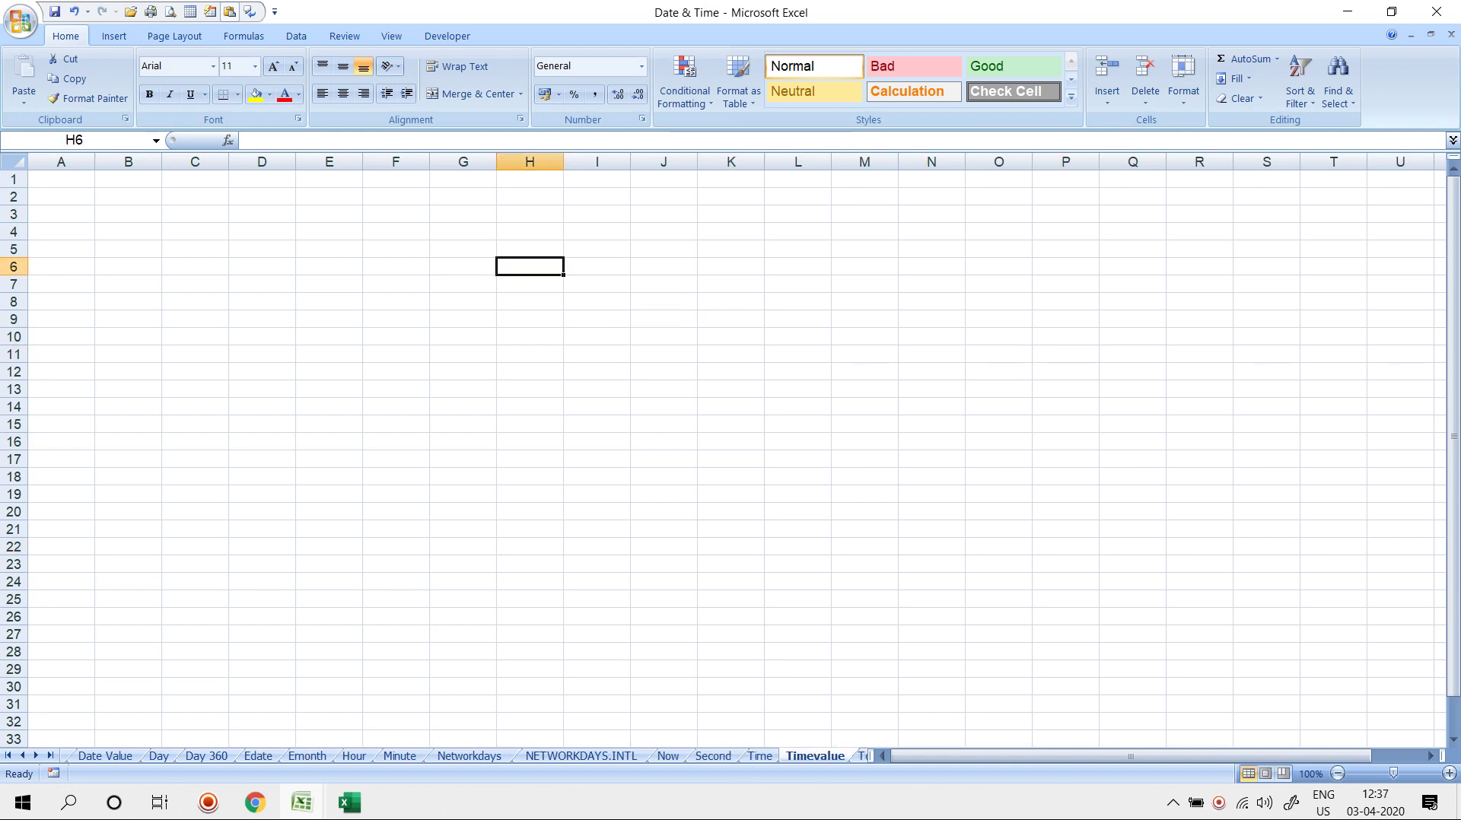
pyautogui.write("'12")
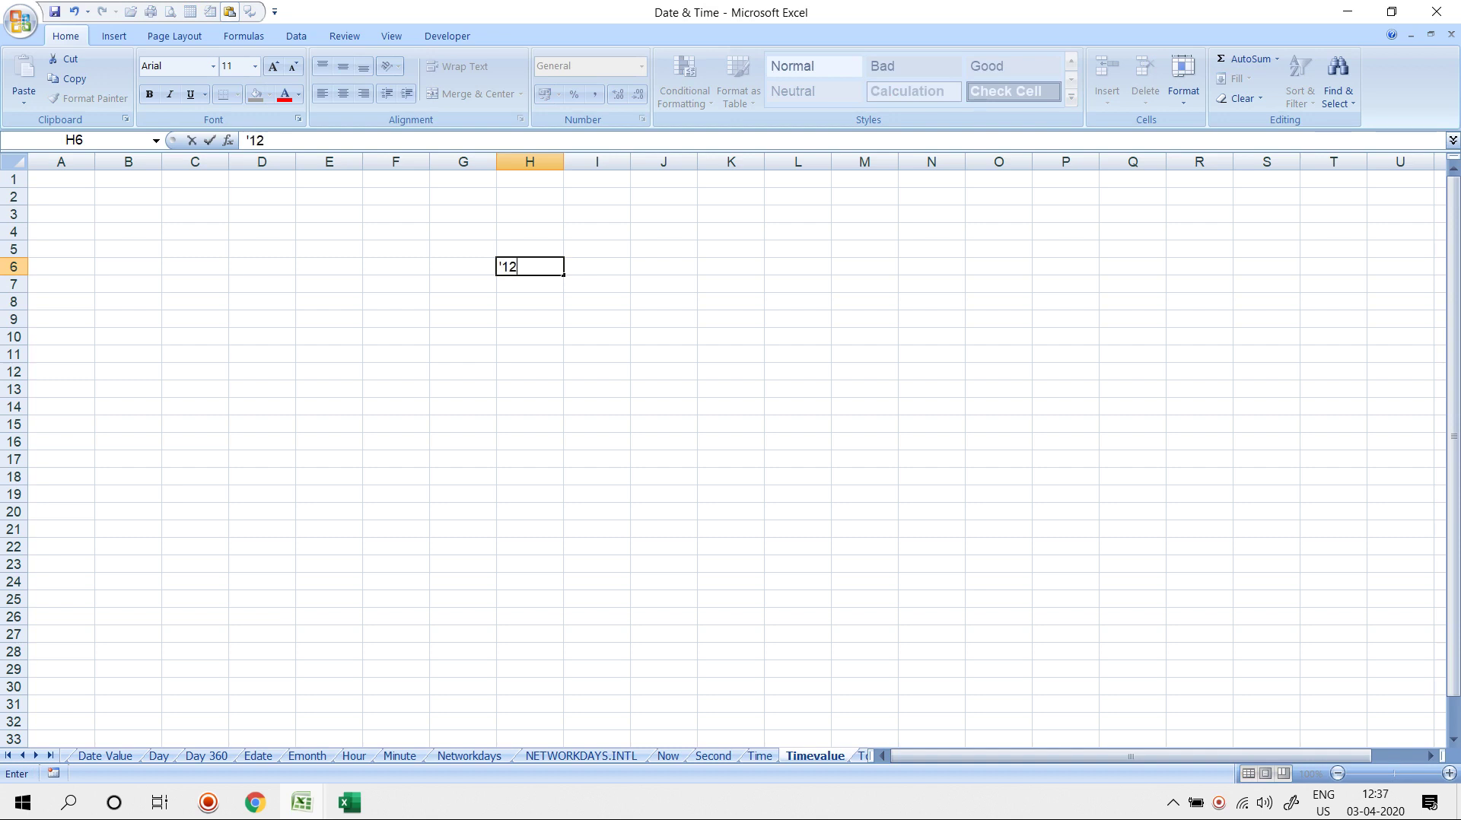
pyautogui.write(':00')
pyautogui.press('Return')
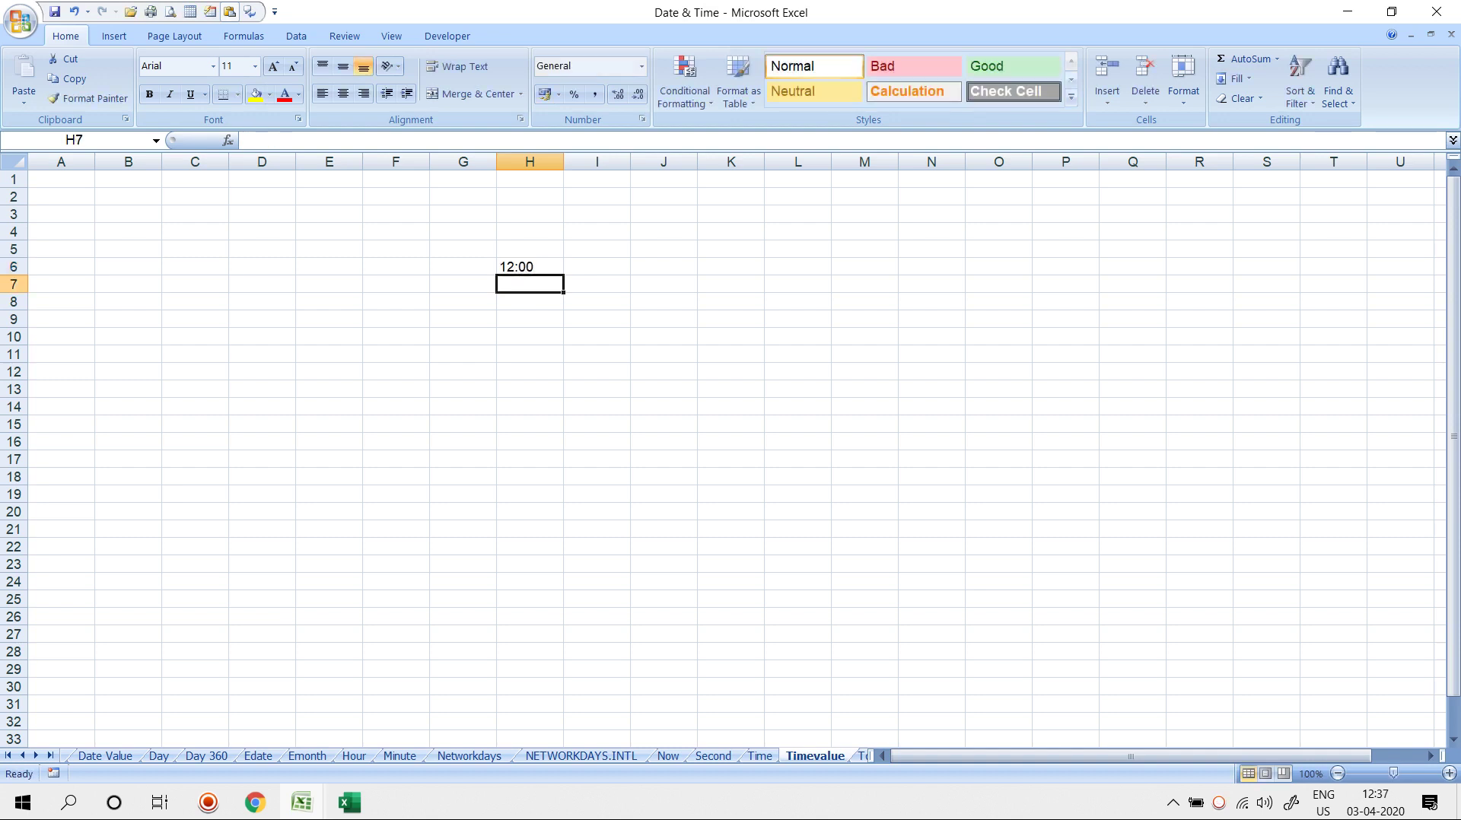
# Convert the text time in H6 with the formula =TIMEVALUE(H6) in I6
pyautogui.press('Up')
pyautogui.press('Right')
pyautogui.write('=TIME(')
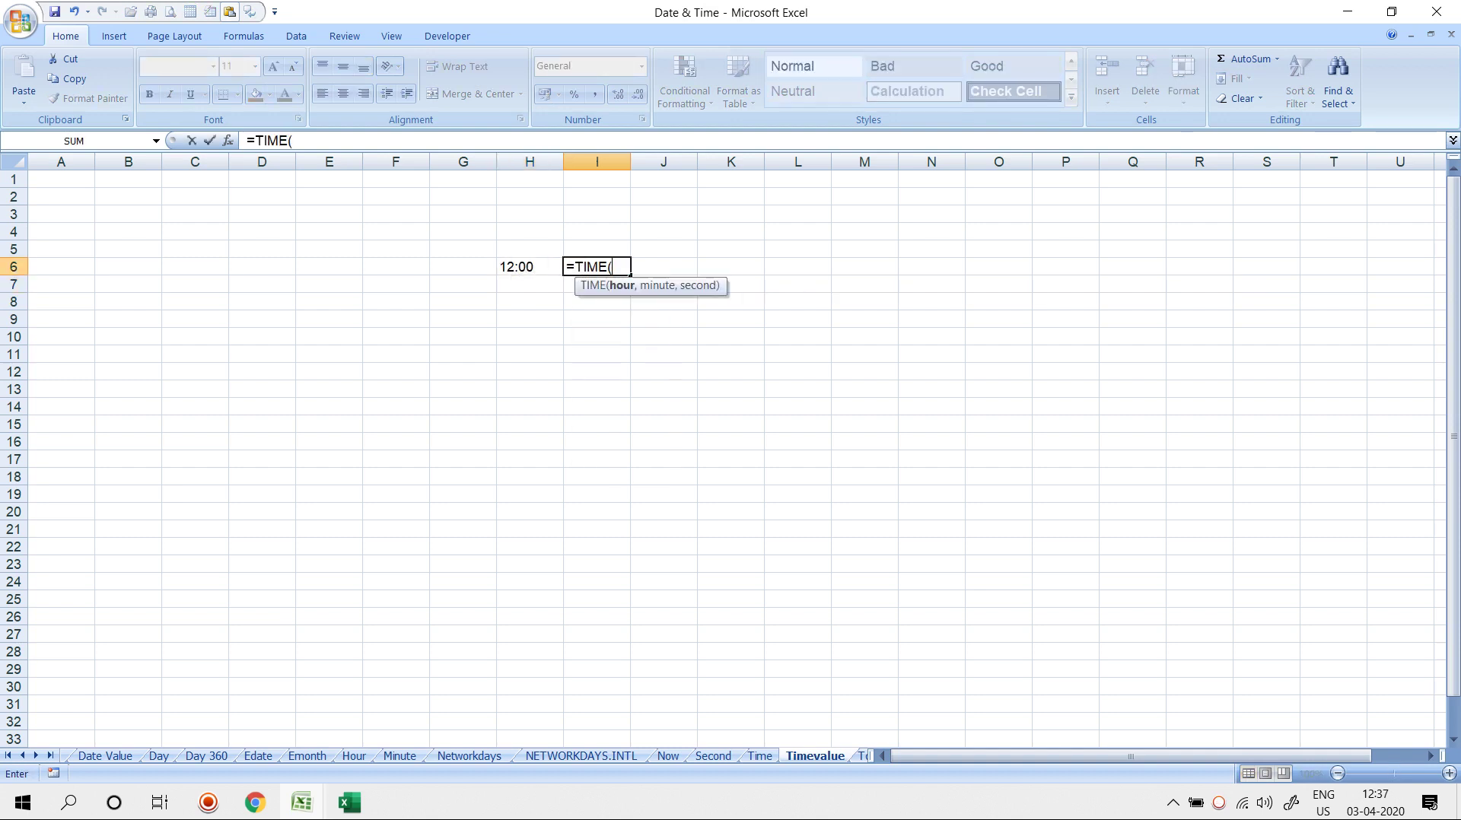
pyautogui.press('BackSpace')
pyautogui.write('VALUE(H6)')
pyautogui.press('Return')
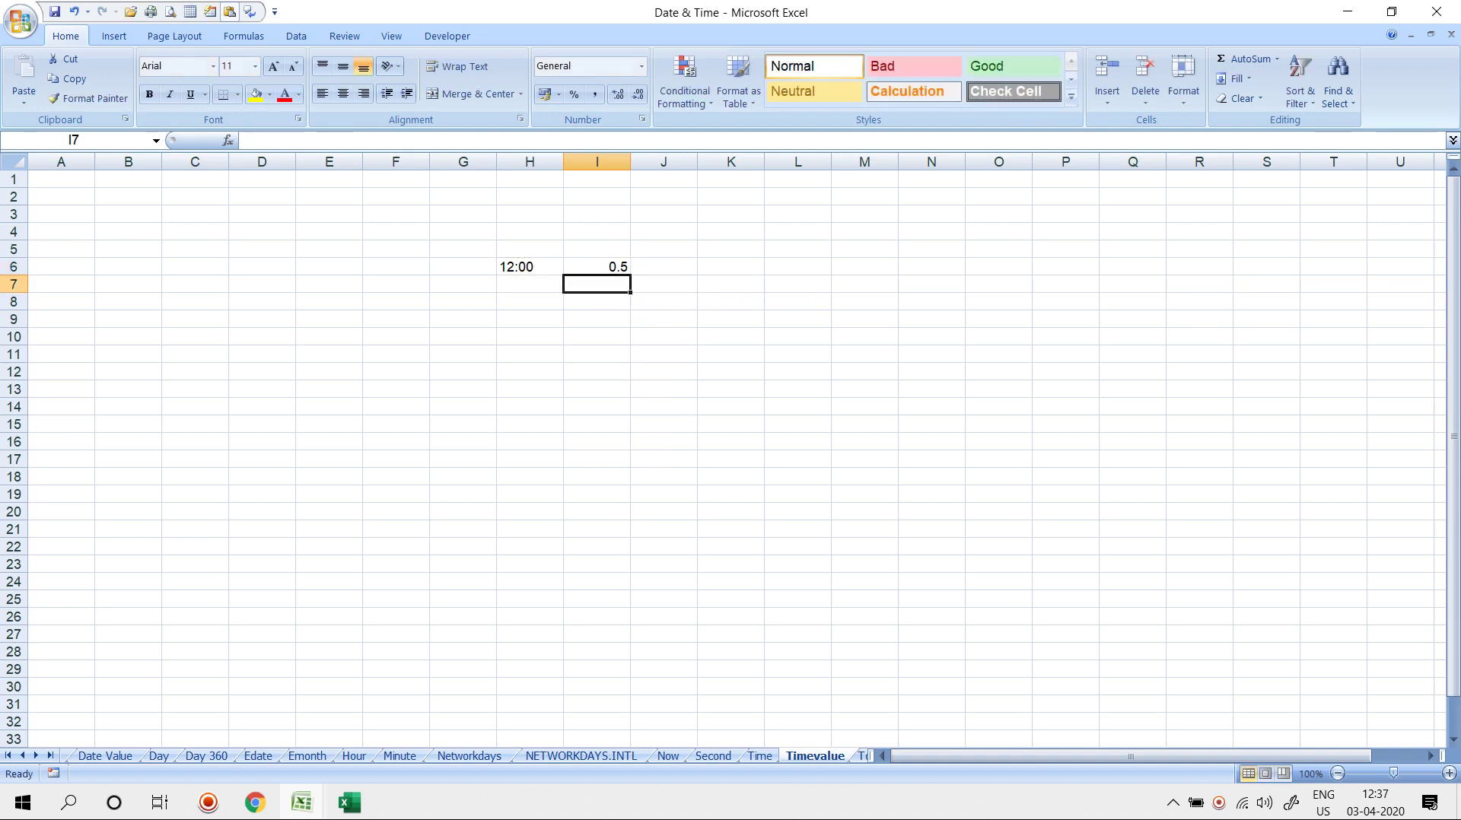
# Format the TIMEVALUE result in I6 with the Time number format
pyautogui.press('Up')
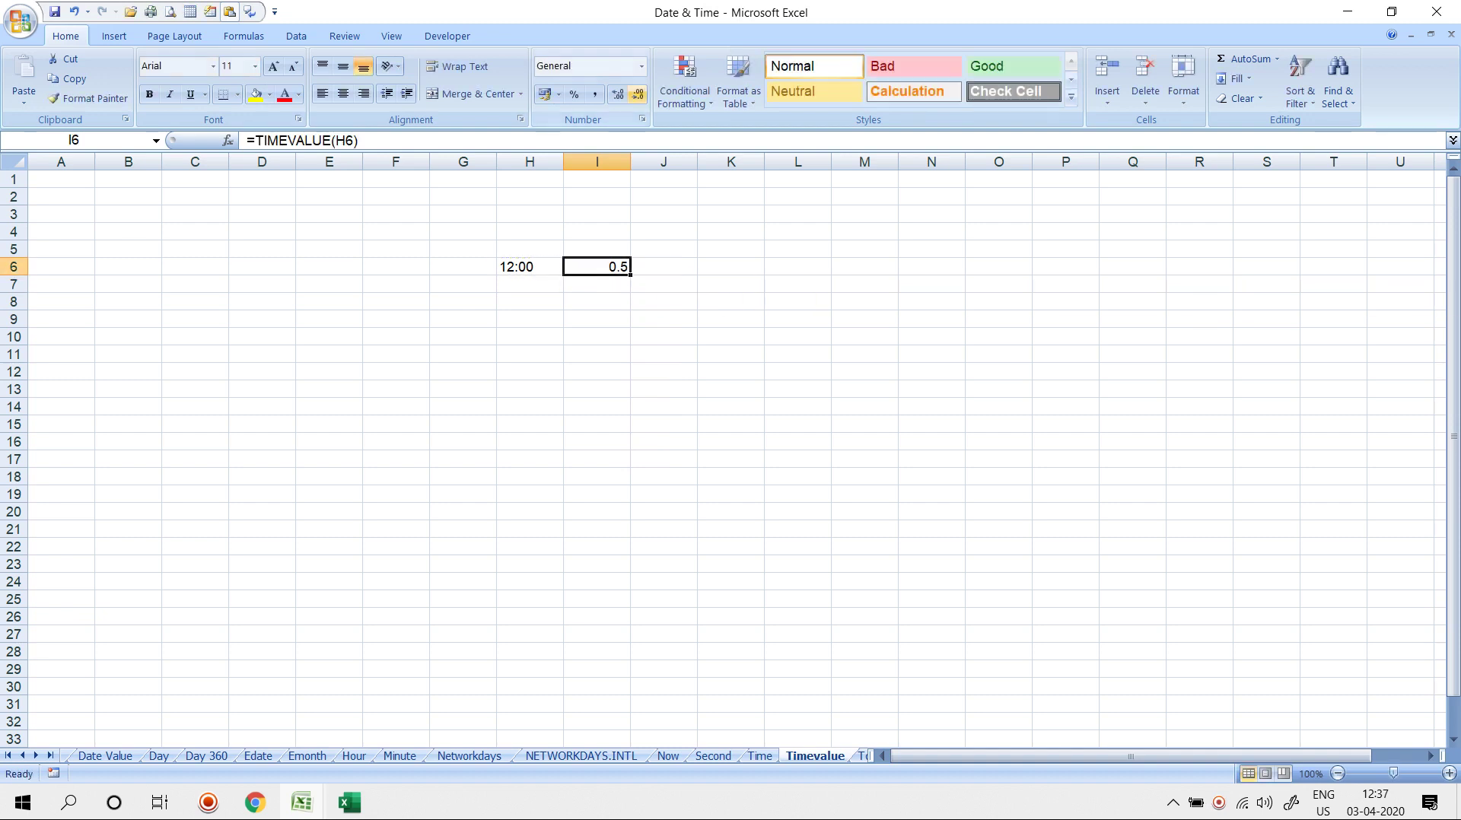
pyautogui.click(641, 66)
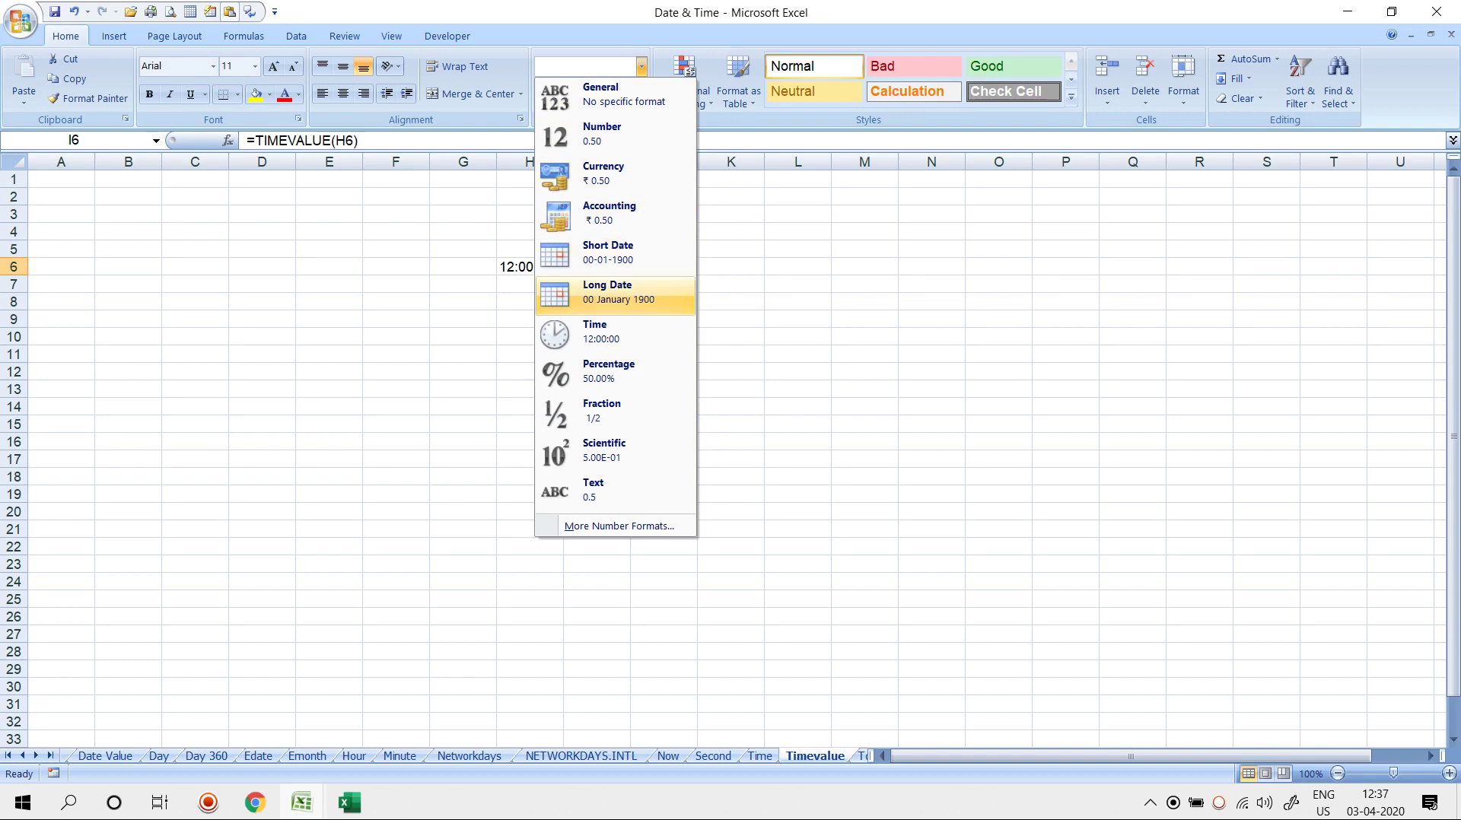
pyautogui.click(593, 332)
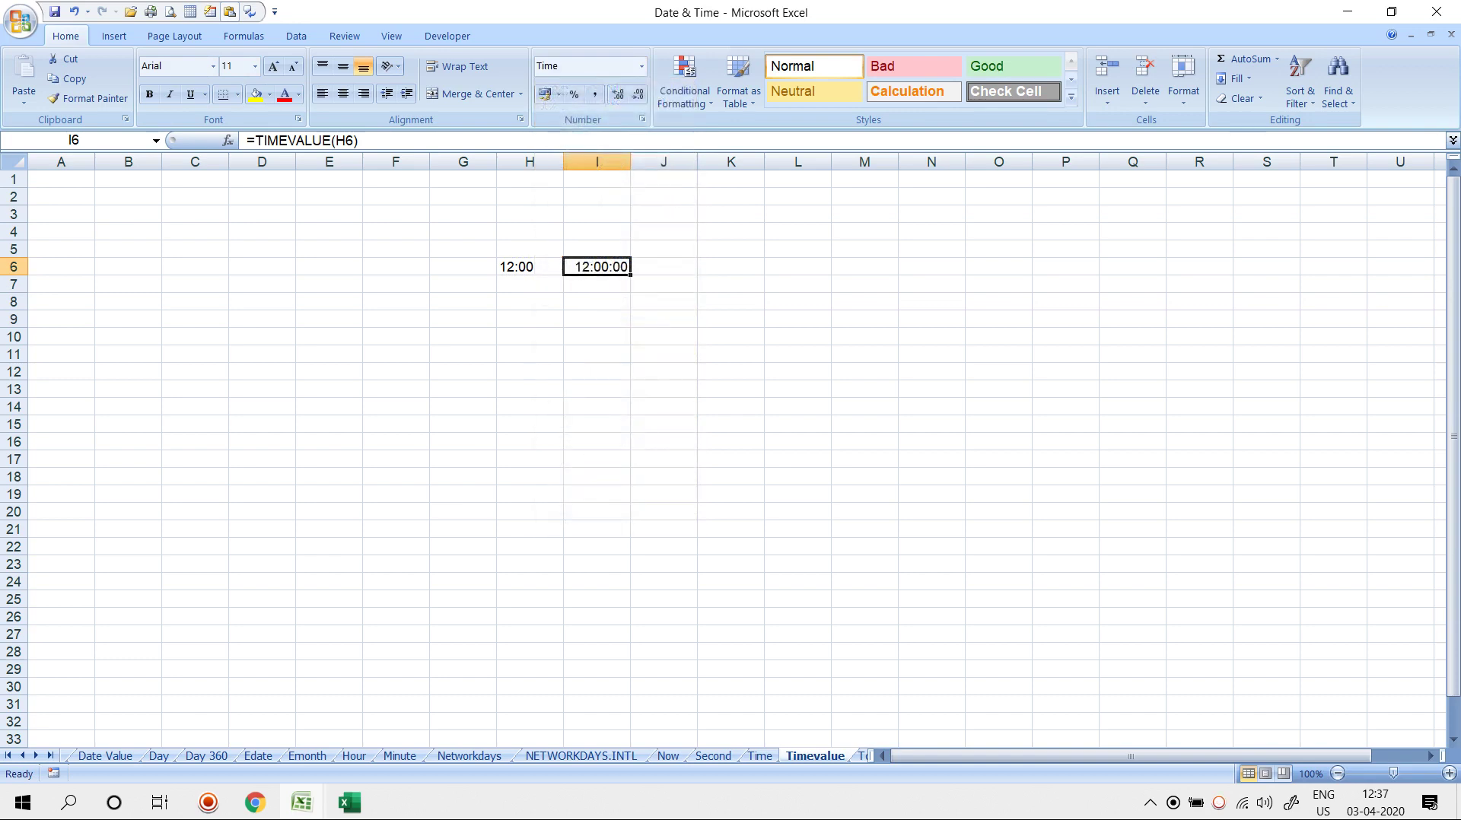
# Widen the sheet tab area to expose more sheets and open the Weekday sheet
pyautogui.moveTo(871, 757); pyautogui.dragTo(1158, 756)
pyautogui.click(873, 756)
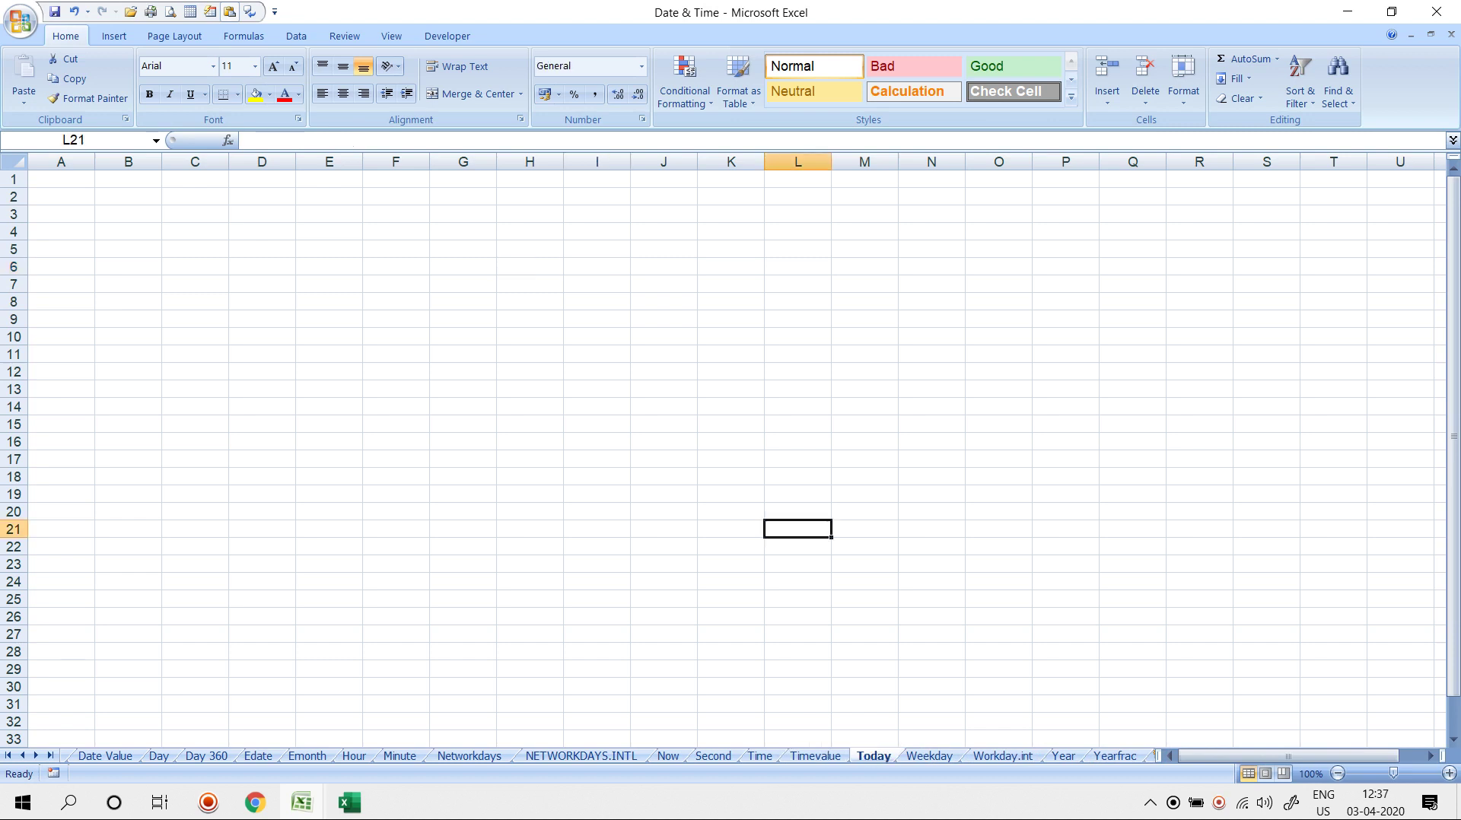
pyautogui.click(930, 757)
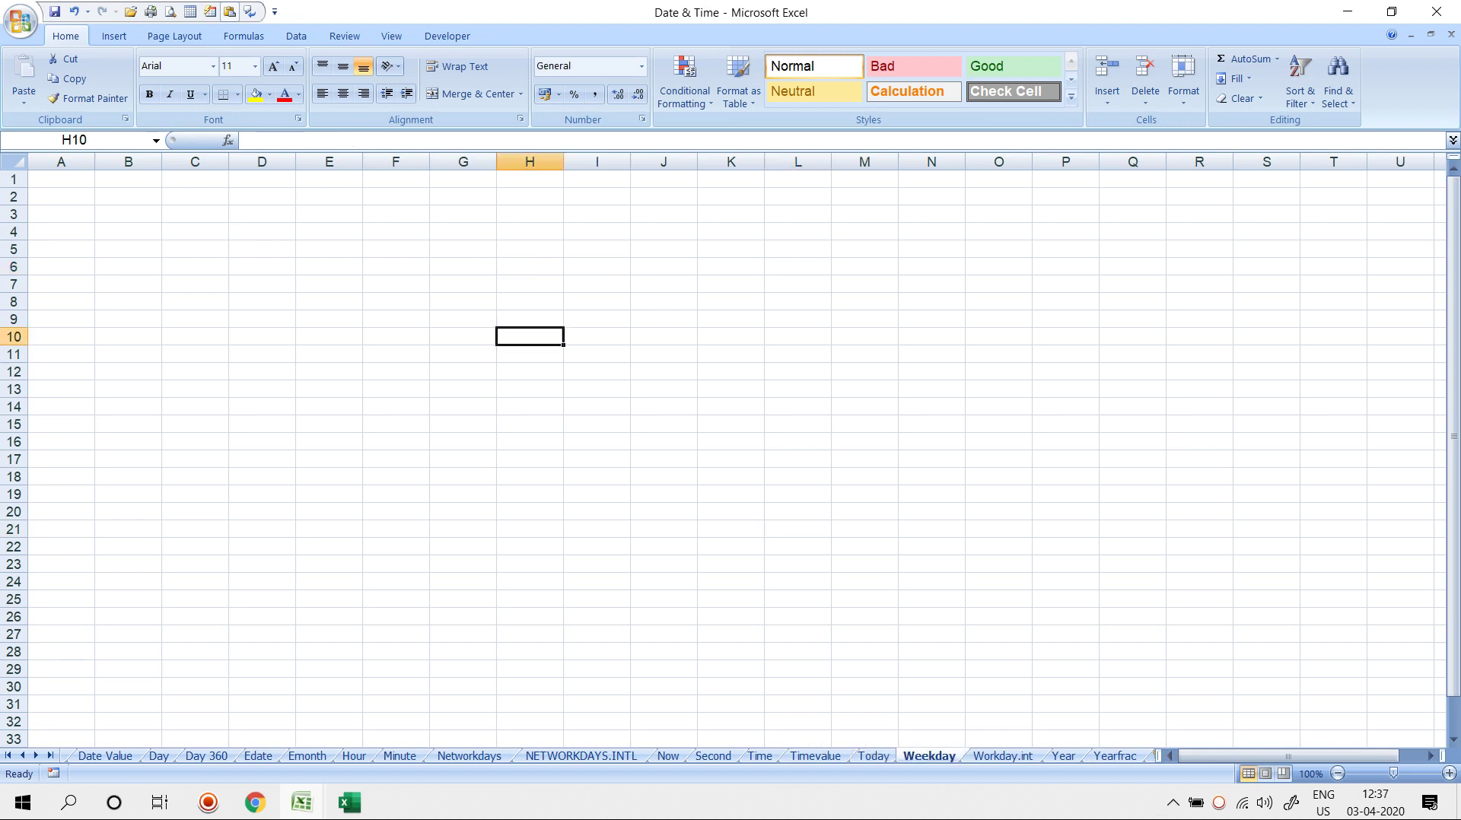
# Enter the heading DATE in A1 and the date 01-04-2020 in A2
pyautogui.hotkey('ctrl', 'Home')
pyautogui.write('DATE')
pyautogui.press('Return')
pyautogui.write('01-04-2020')
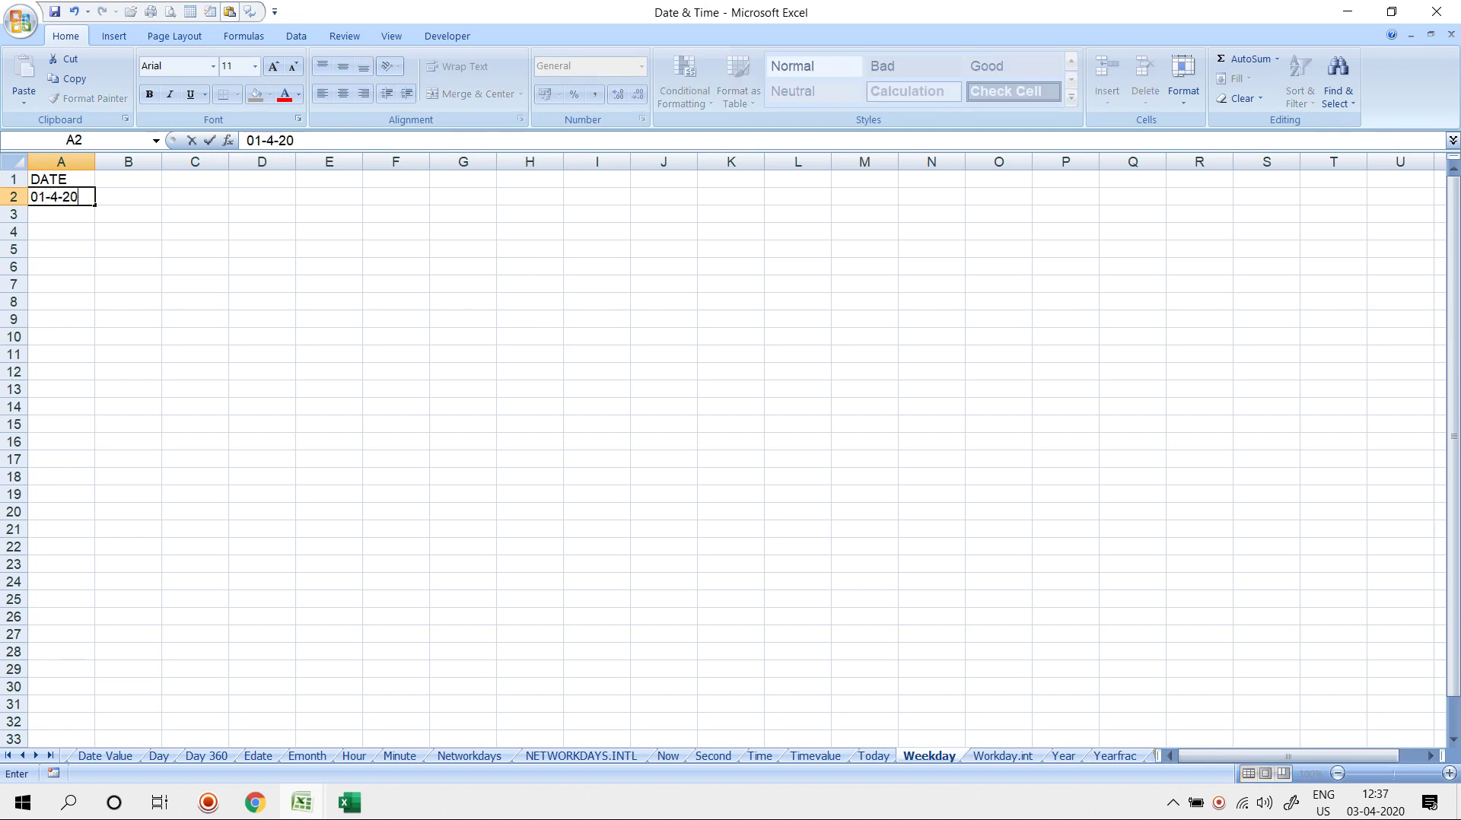
pyautogui.press('Return')
# Fill the date in A2 down column A as a series of consecutive days, past row 33
pyautogui.press('Up')
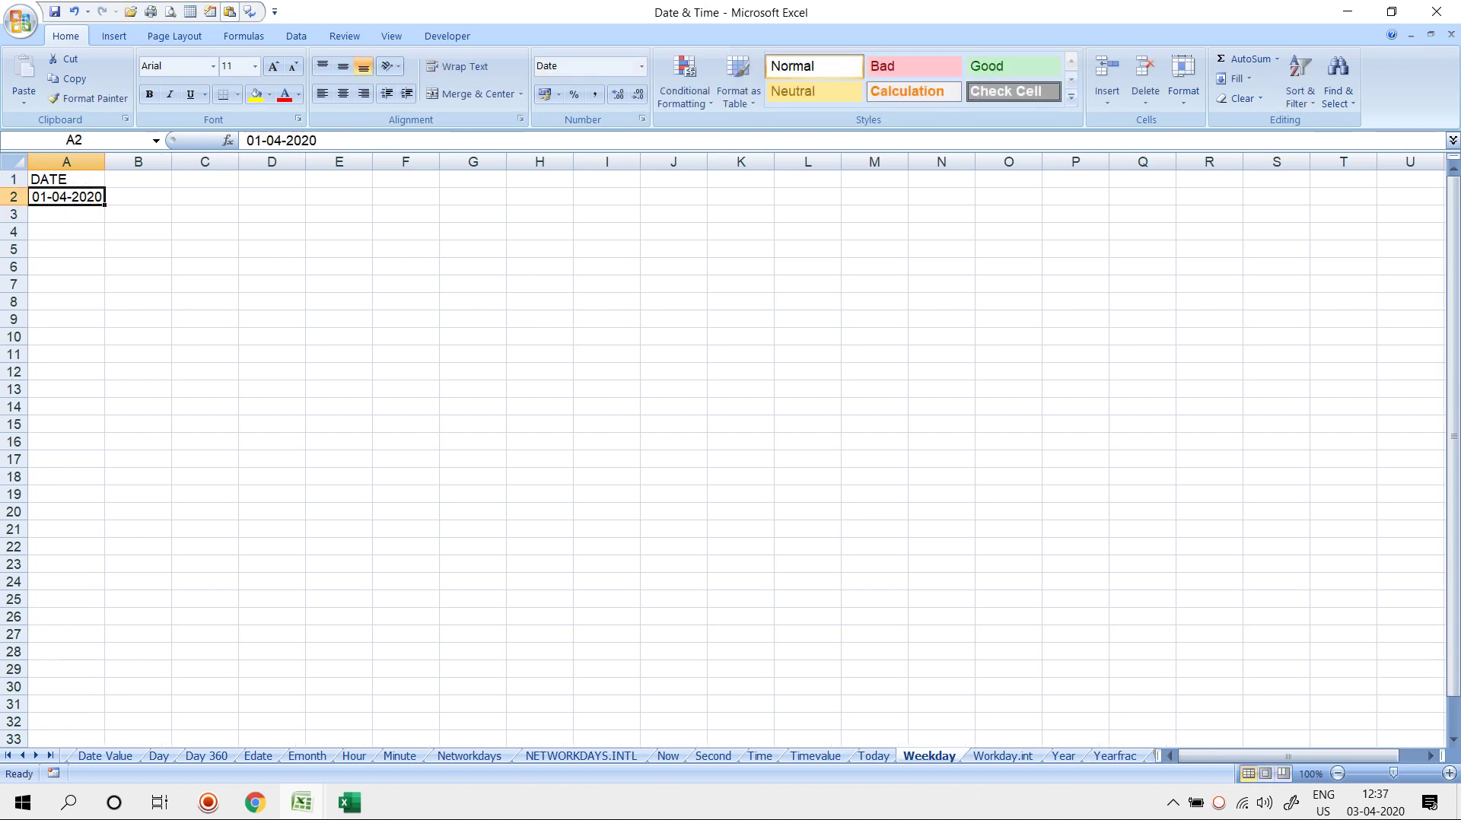
pyautogui.moveTo(104, 204); pyautogui.dragTo(105, 723)
pyautogui.hotkey('ctrl', 'Home')
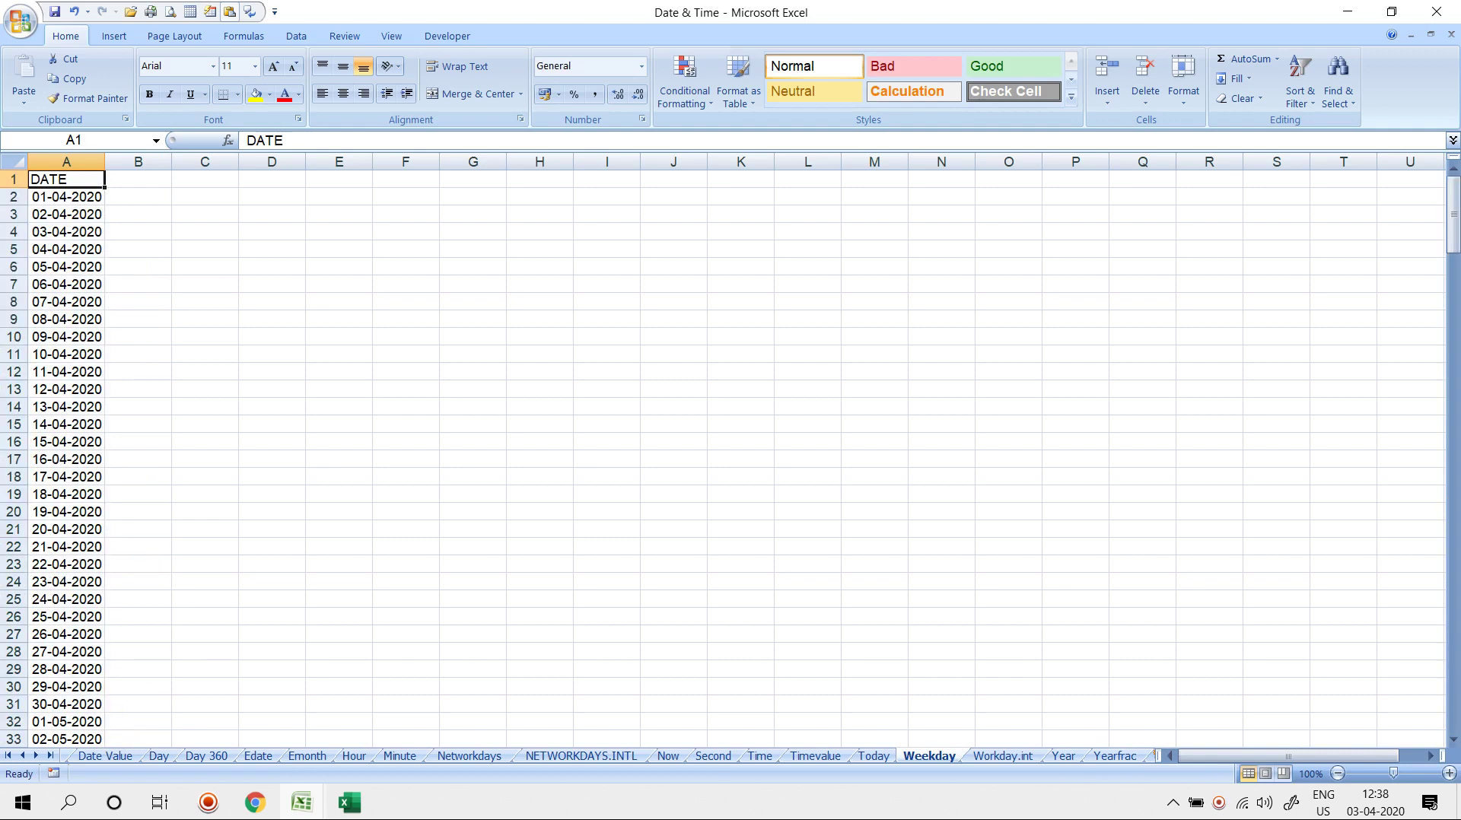
# Calculate the day number in B2 with =WEEKDAY(A2) and fill the formula down column B
pyautogui.press('Right')
pyautogui.press('Down')
pyautogui.write('=WEE')
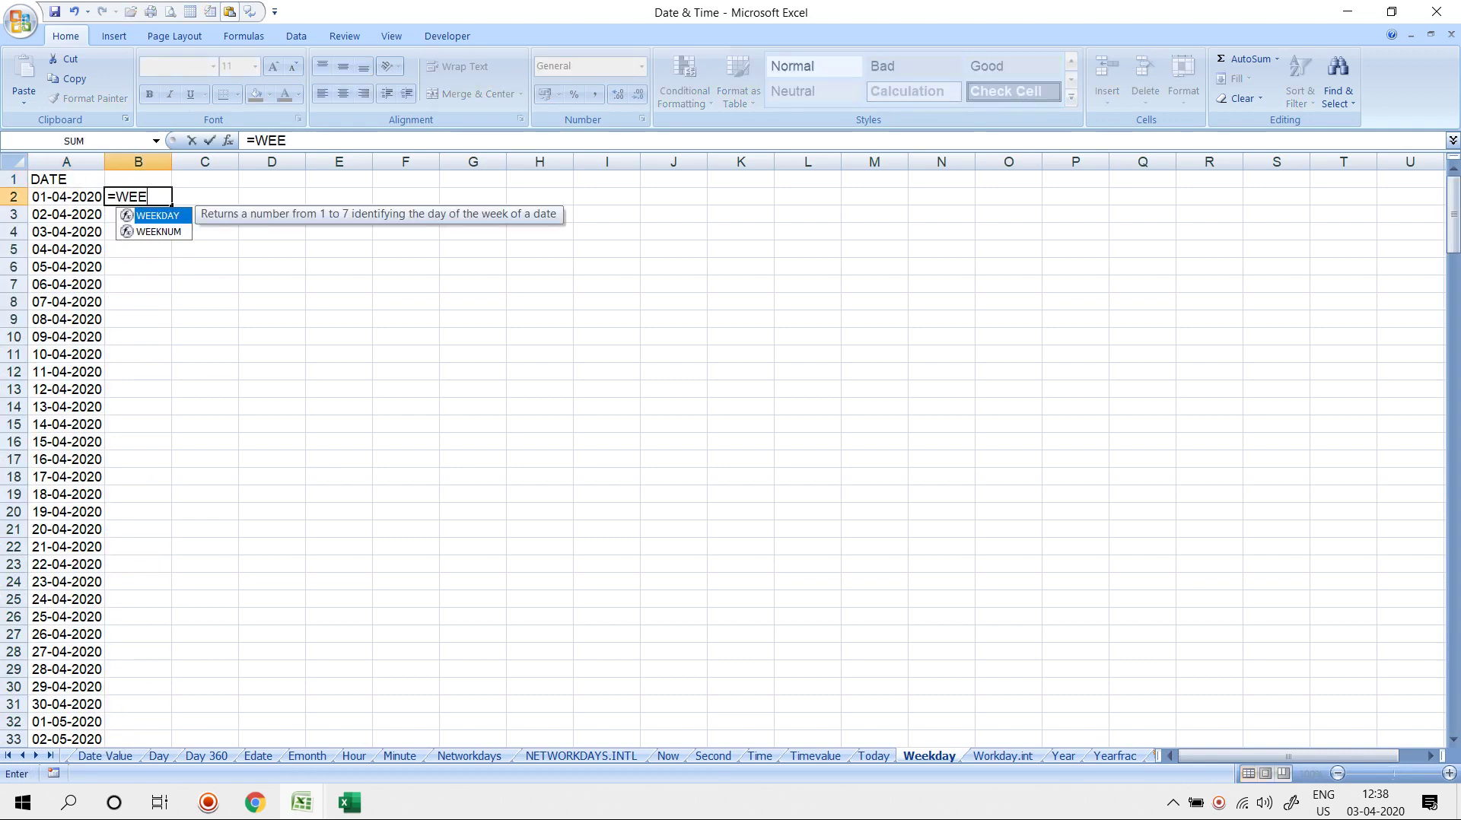
pyautogui.press('Tab')
pyautogui.press('Left')
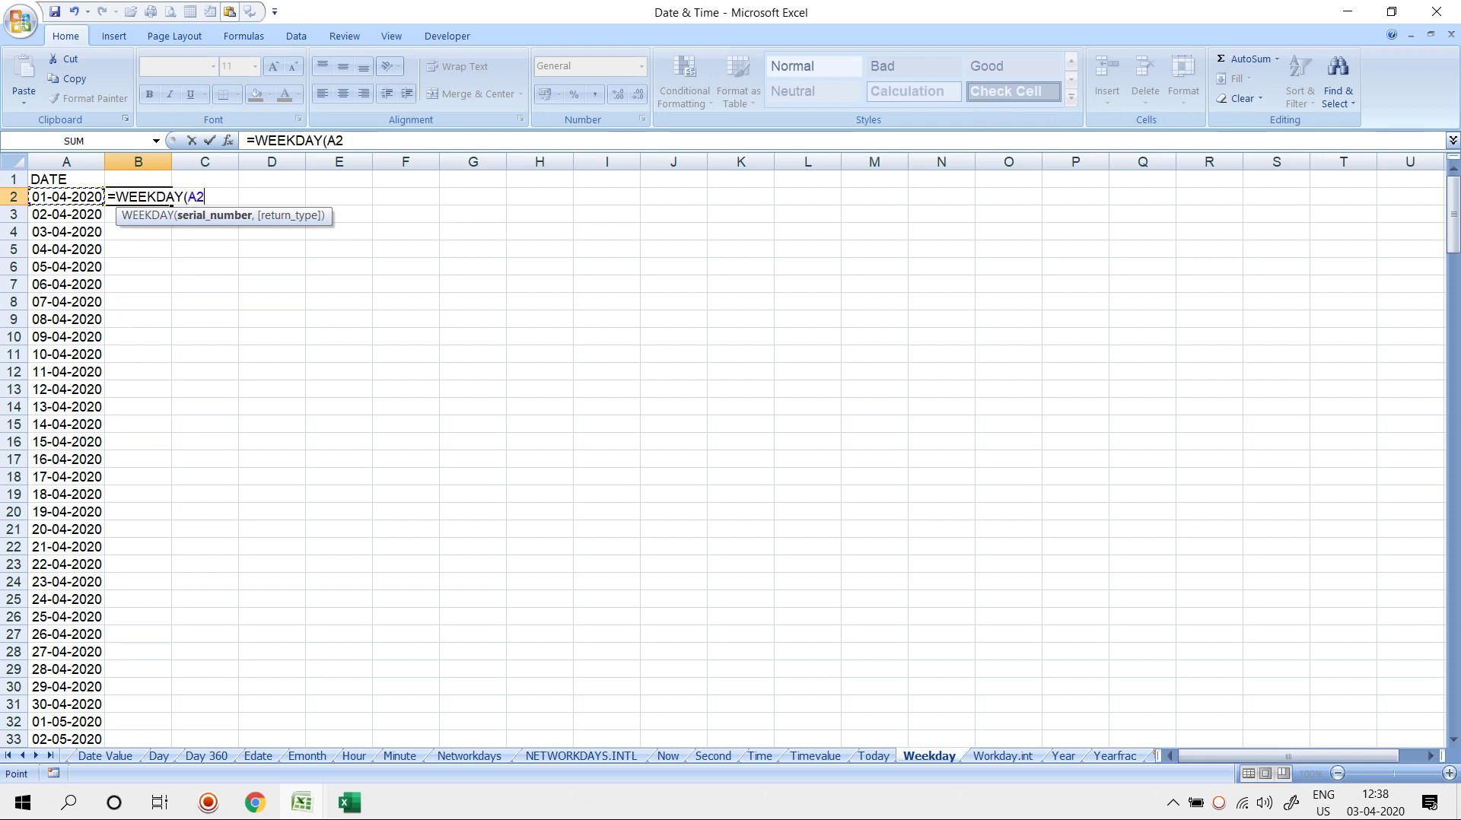
pyautogui.press('Return')
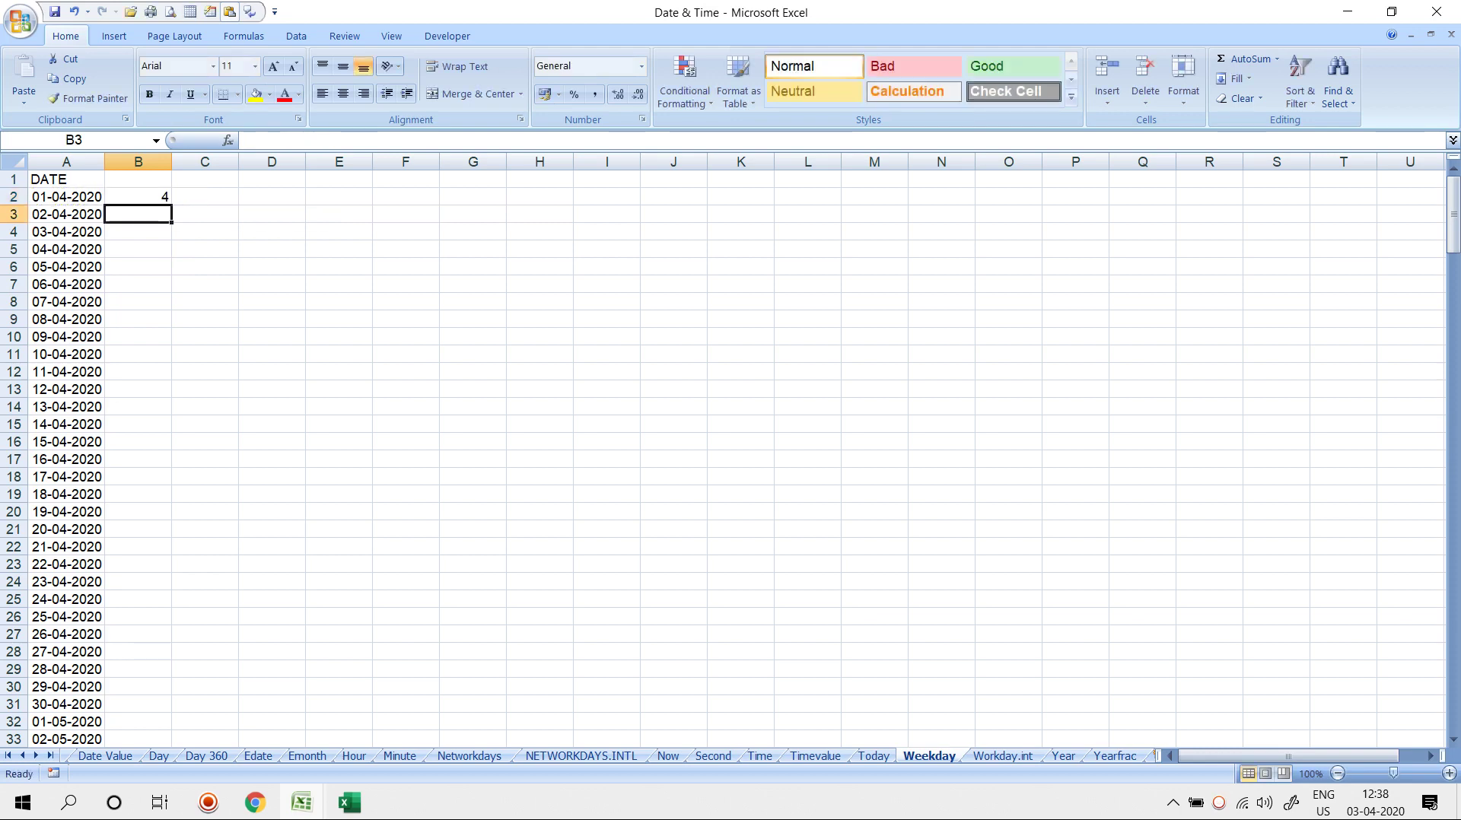
pyautogui.press('Up')
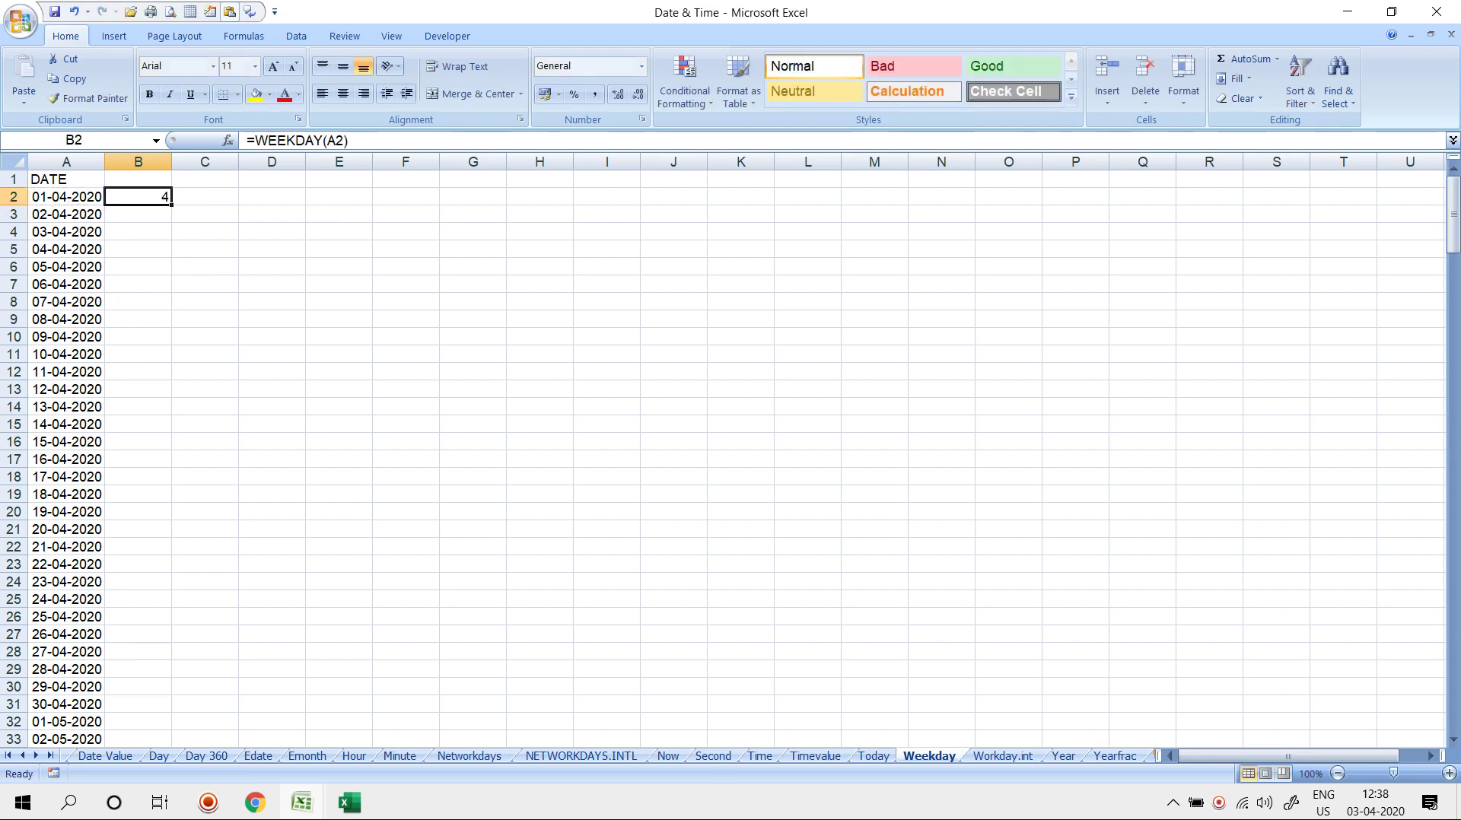
pyautogui.doubleClick(171, 206)
pyautogui.click(139, 215)
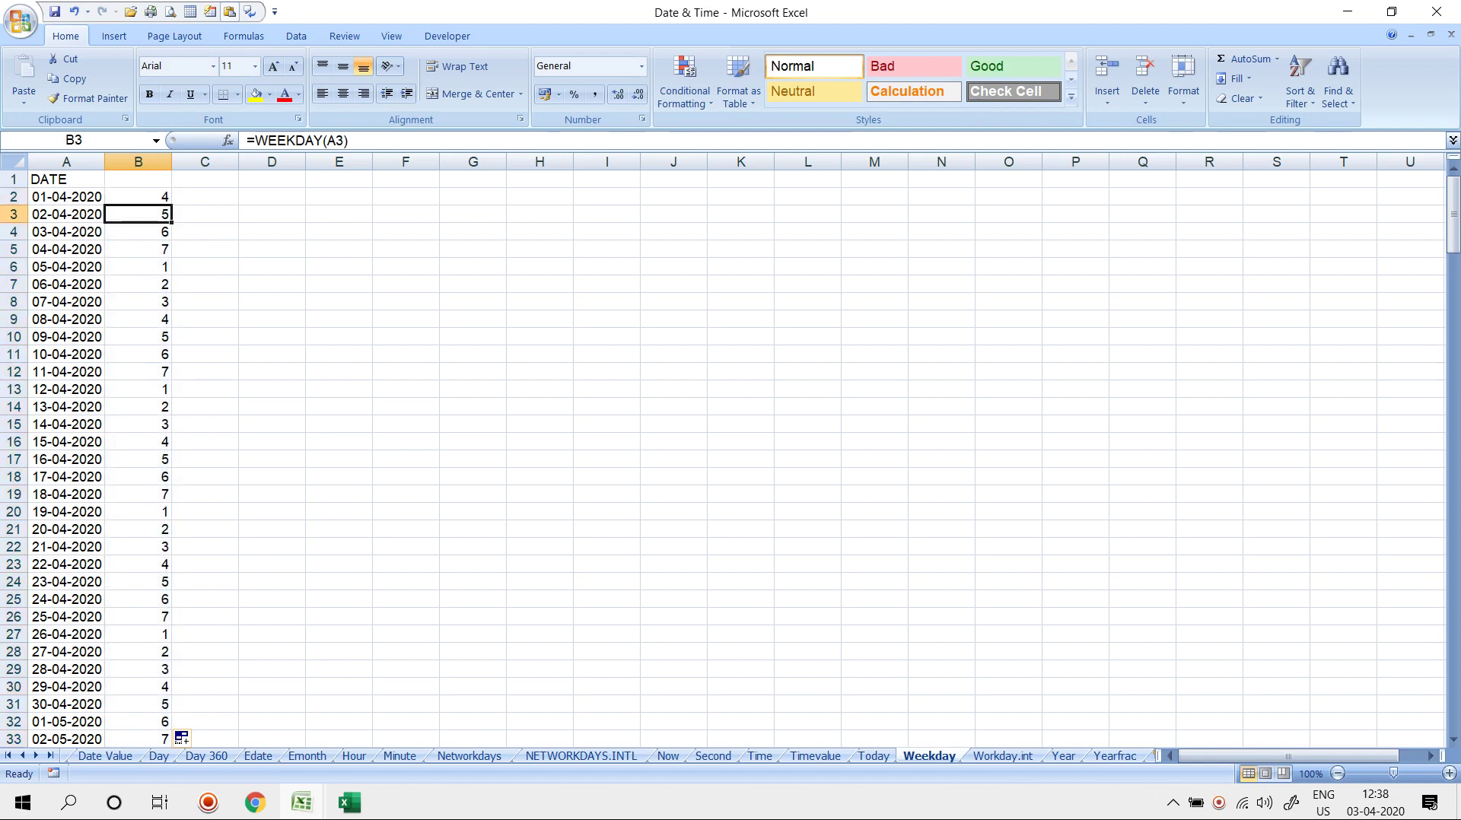
# Enter the date 01-04-2020 in E2 and check that date's weekday in the system calendar
pyautogui.click(338, 197)
pyautogui.write('01-4-2020')
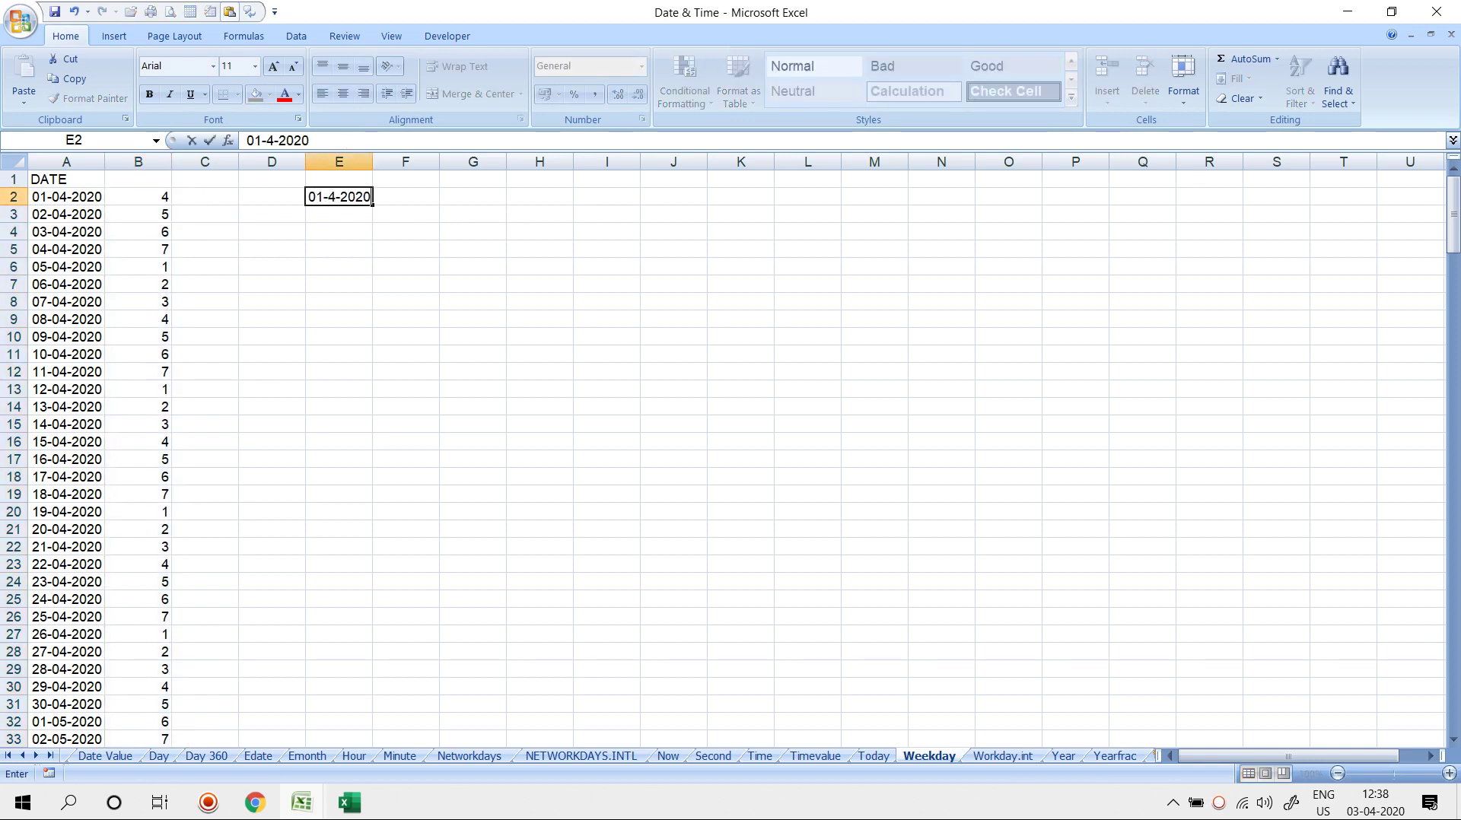
pyautogui.press('Return')
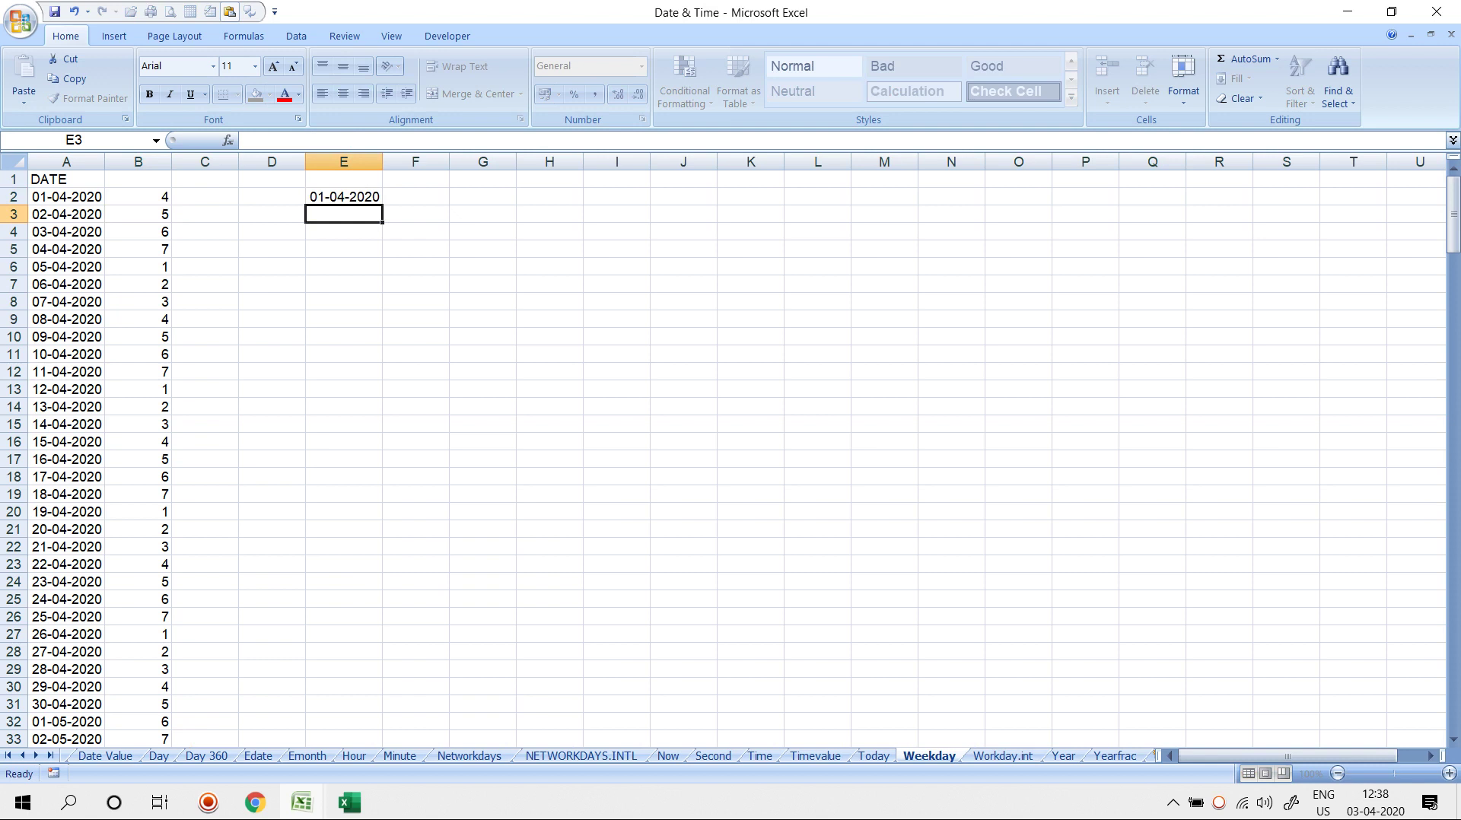
pyautogui.click(1376, 803)
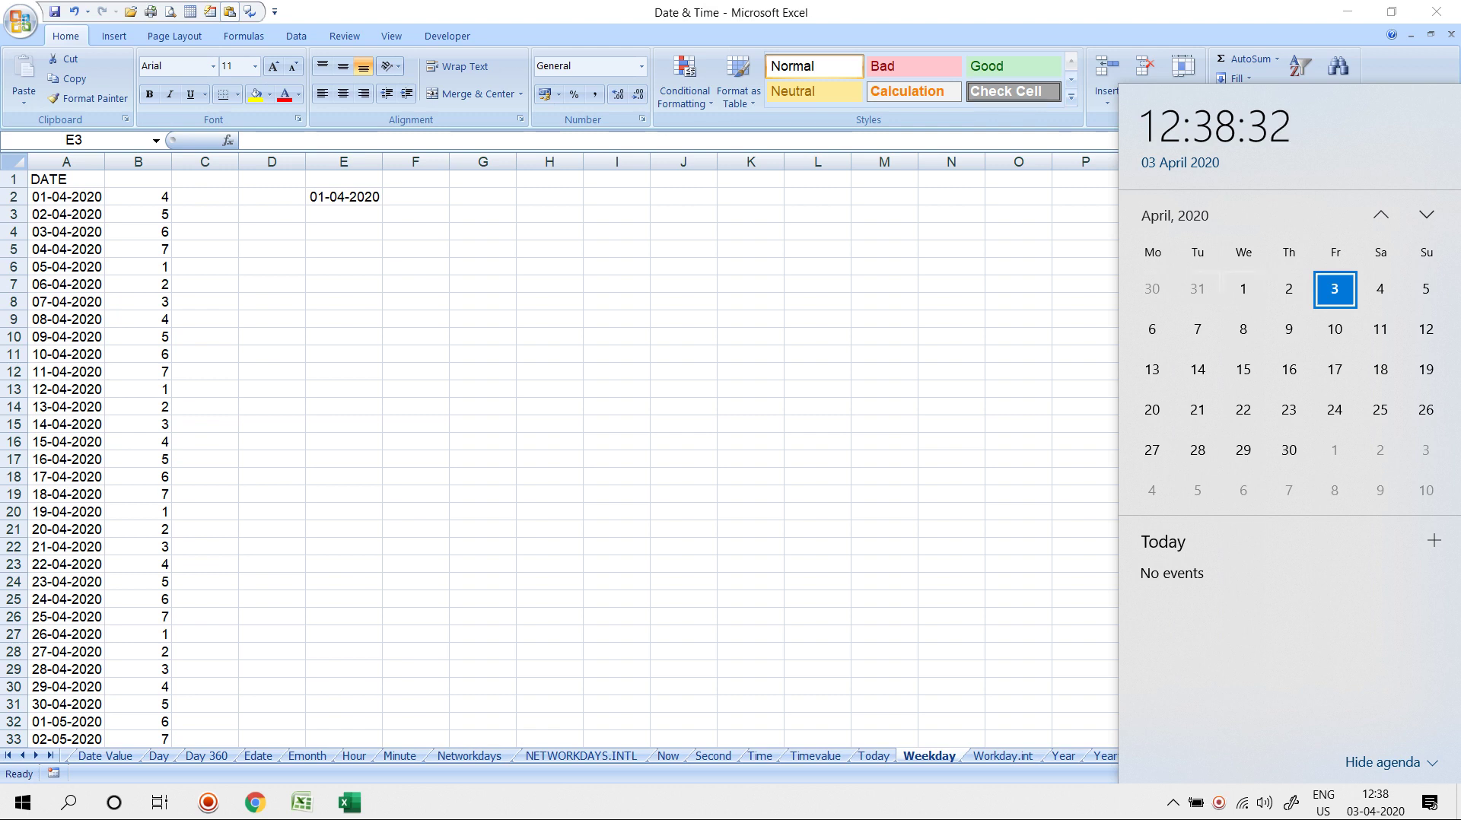
pyautogui.press('Escape')
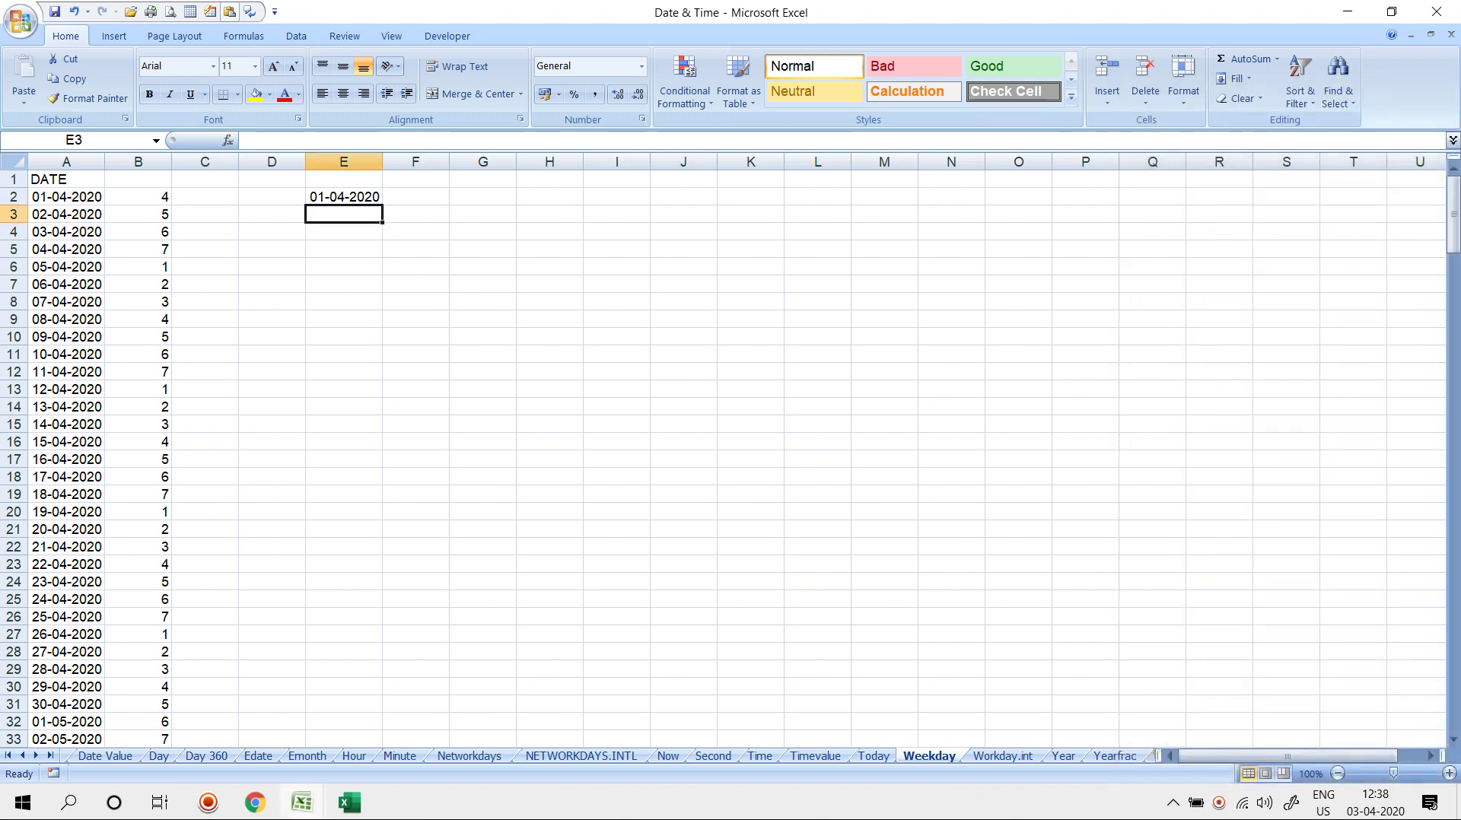
# Add return type 1 to the WEEKDAY formula in B2, making it =WEEKDAY(A2,1)
pyautogui.press('Up')
pyautogui.press('F2')
pyautogui.press('Escape')
pyautogui.hotkey('ctrl', 'Left')
pyautogui.press('F2')
pyautogui.press('BackSpace')
pyautogui.write(',')
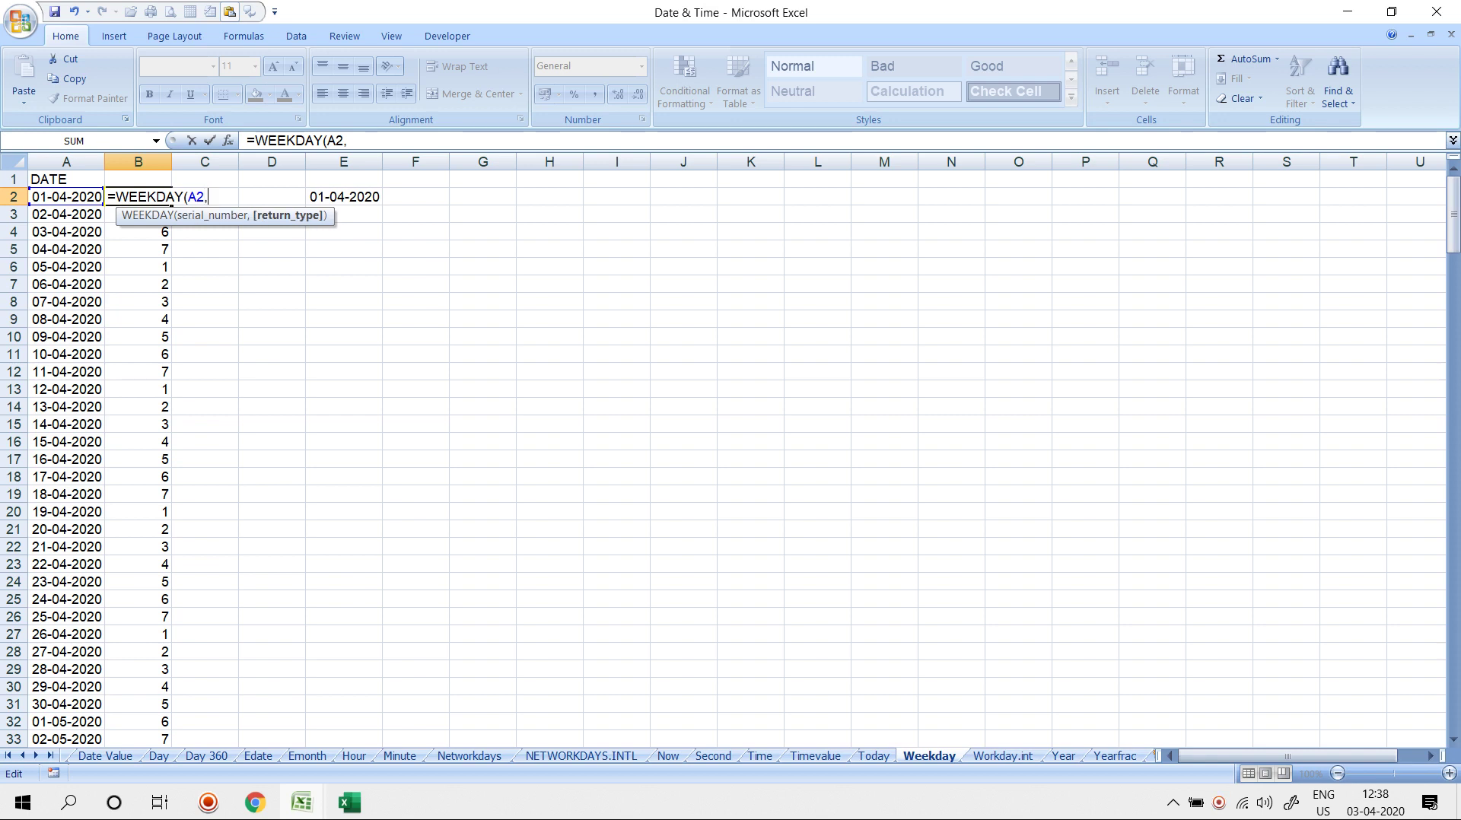
pyautogui.write('1')
pyautogui.press('Return')
pyautogui.press('Up')
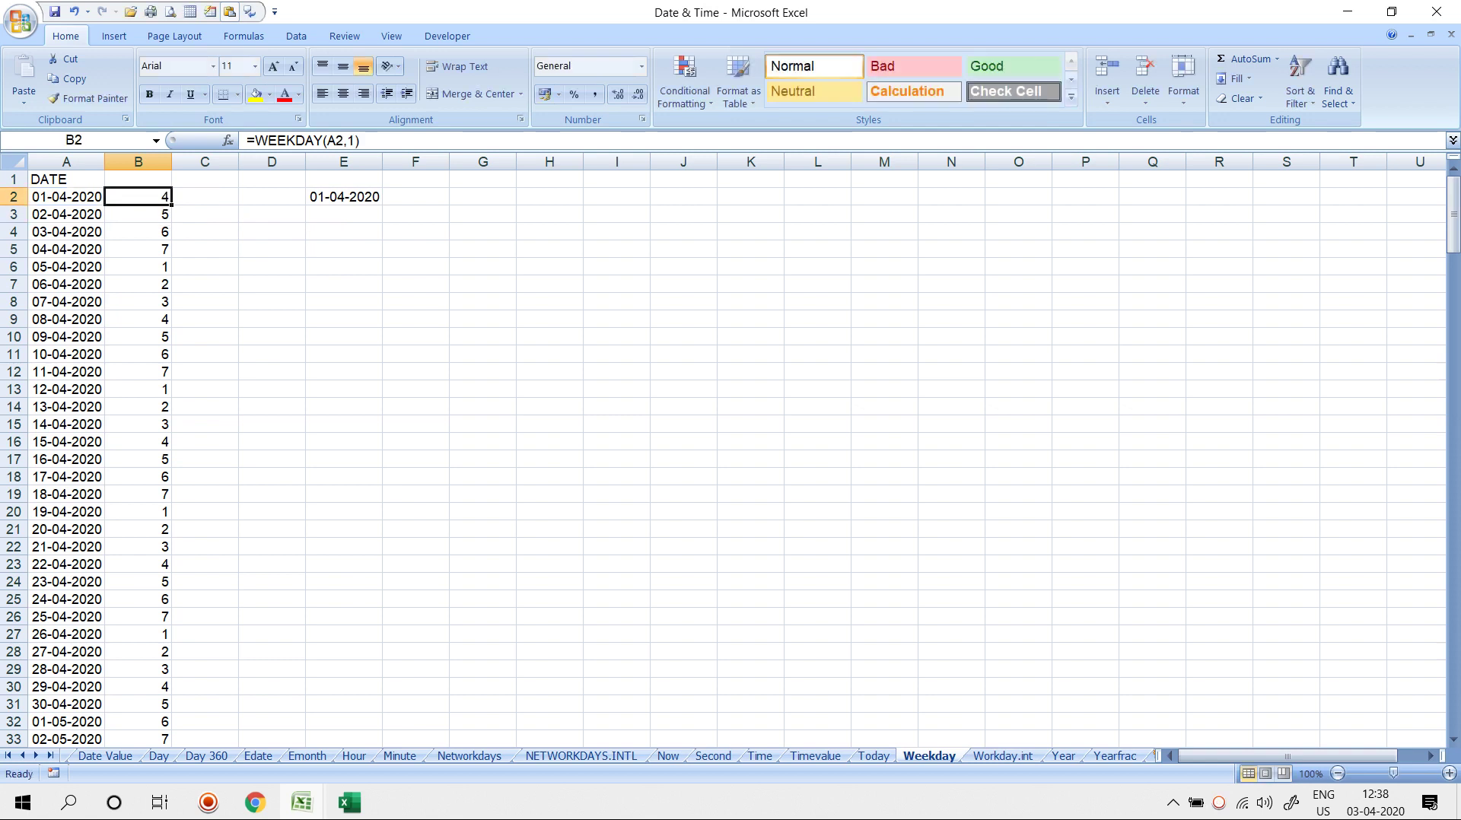
# Set the return type of the WEEKDAY formula in B2 to 2 and fill it down column B
pyautogui.press('F2')
pyautogui.press('BackSpace')
pyautogui.press('BackSpace')
pyautogui.write('2')
pyautogui.press('Return')
pyautogui.press('Up')
pyautogui.hotkey('ctrl', 'shift', 'Down')
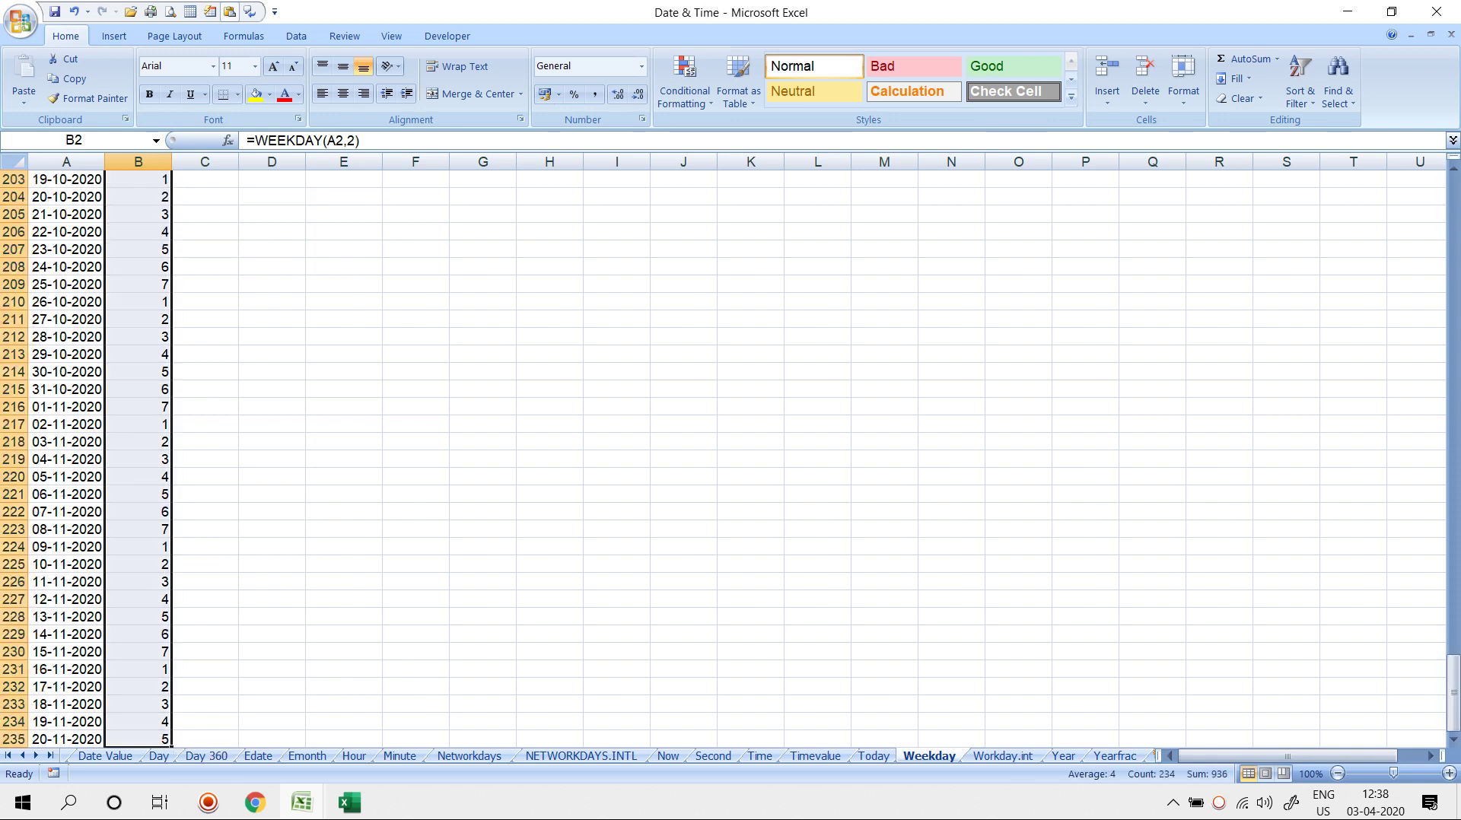
pyautogui.hotkey('ctrl', 'Up')
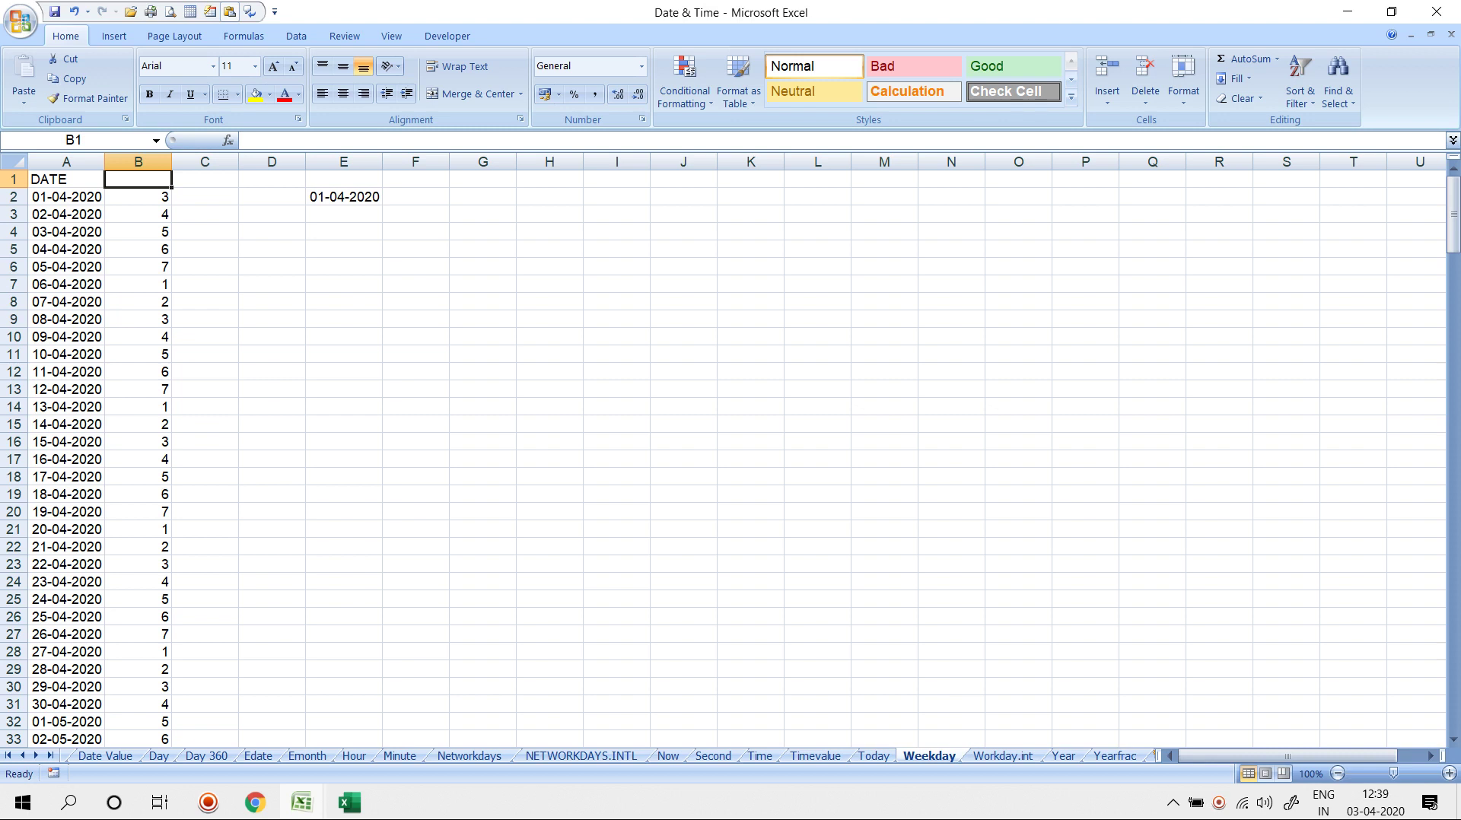
# Open the Workday.int sheet and enter the heading DATE in C3 with the date 03-04-2020 in C4
pyautogui.hotkey('ctrl', 'pagedown')
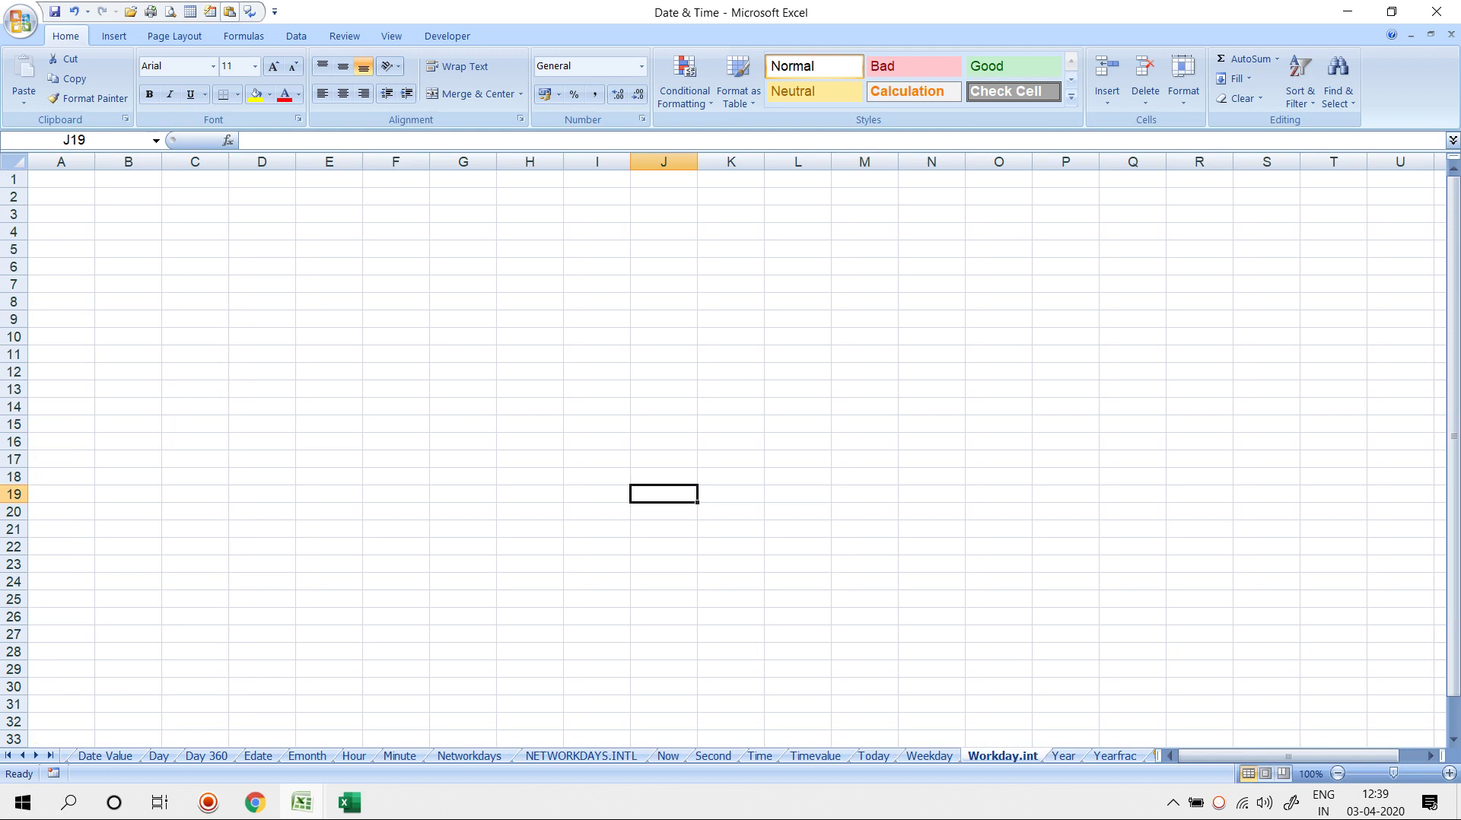
pyautogui.click(195, 215)
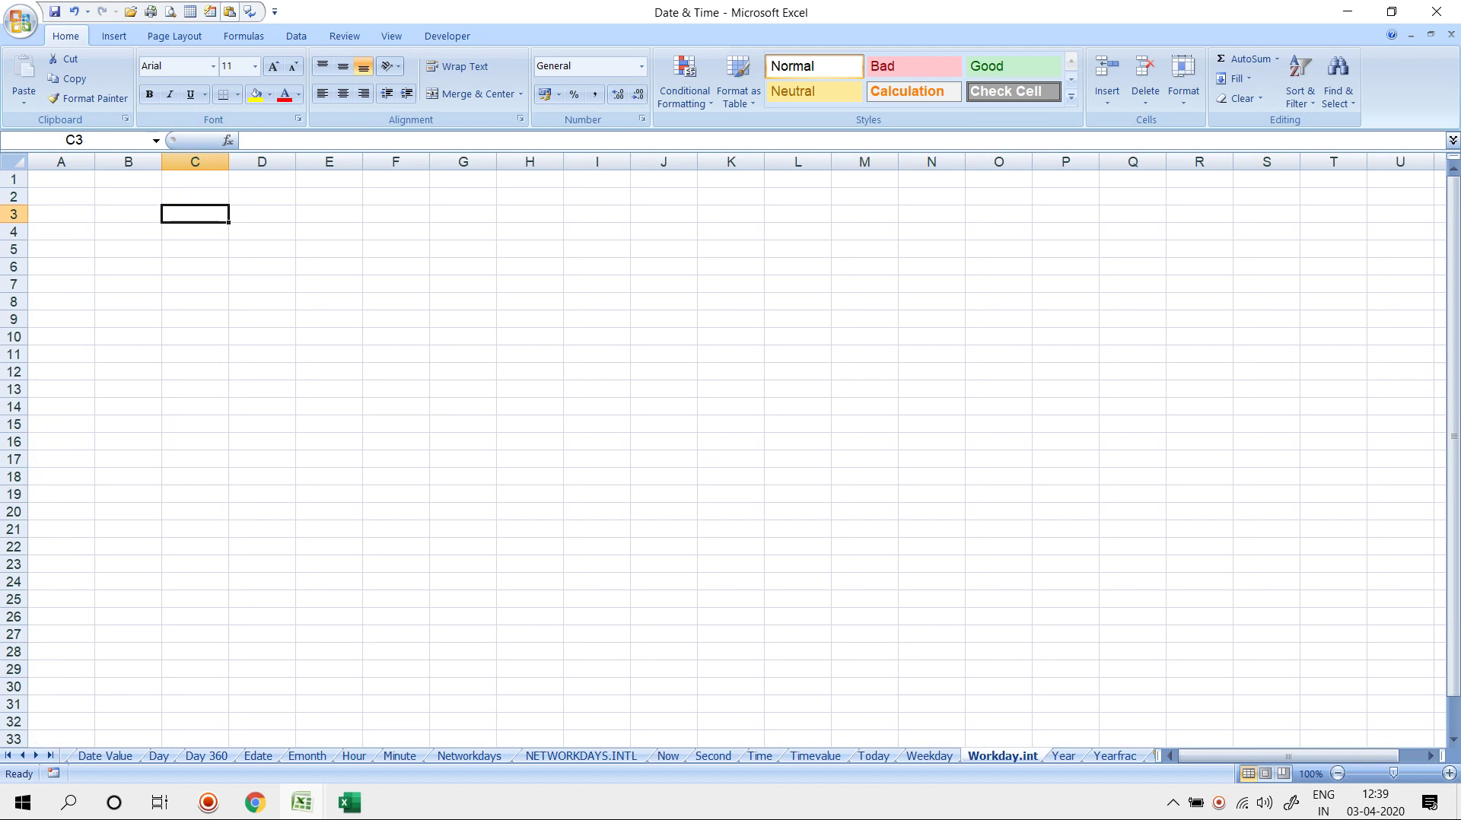
pyautogui.write('STAR')
pyautogui.press('BackSpace')
pyautogui.press('BackSpace')
pyautogui.press('BackSpace')
pyautogui.press('BackSpace')
pyautogui.write('DATE')
pyautogui.press('Return')
pyautogui.write('0')
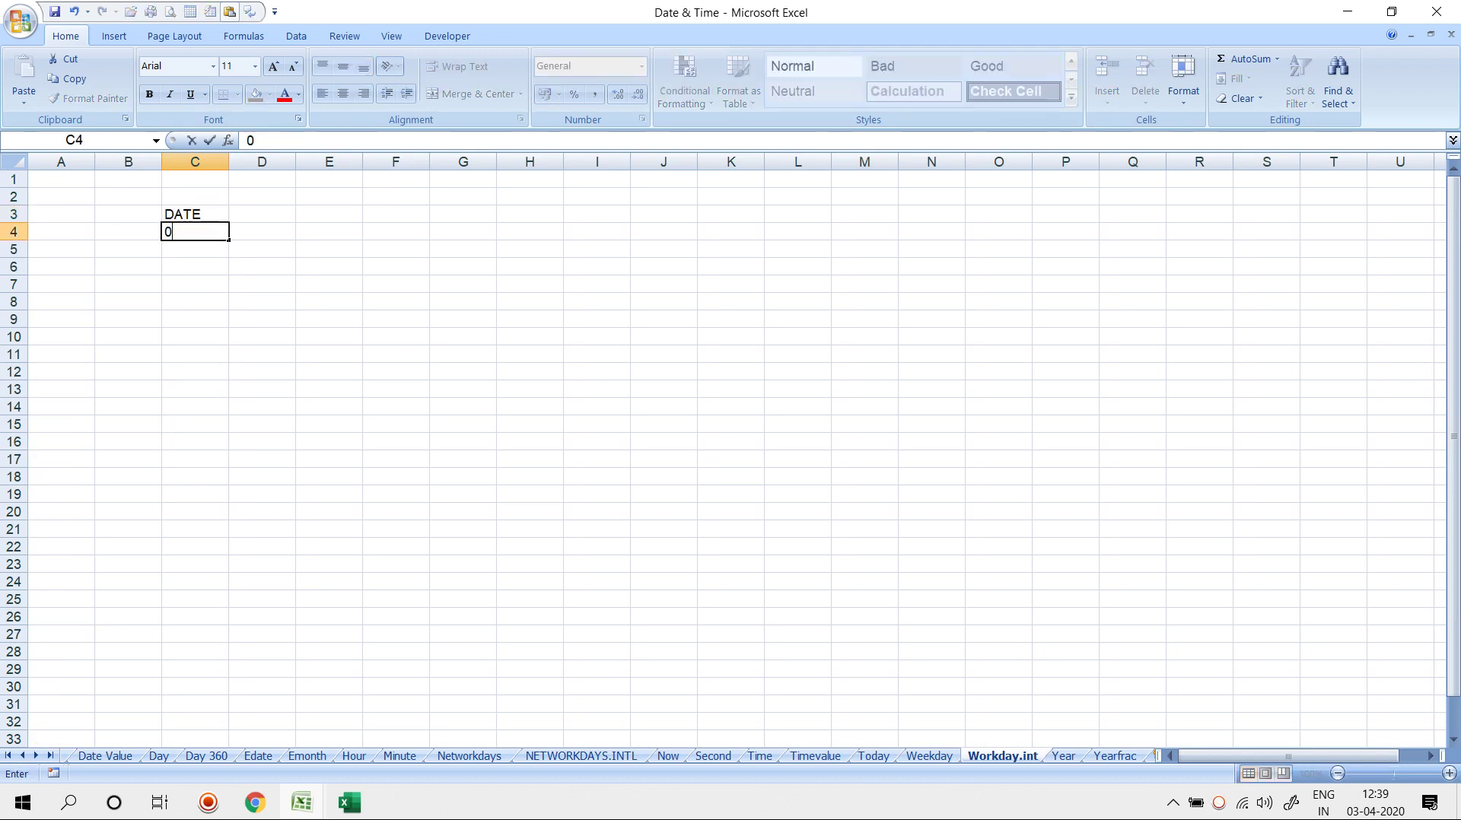
pyautogui.write('3-04-202')
pyautogui.write('0')
pyautogui.press('Return')
pyautogui.press('Down')
pyautogui.press('Up')
pyautogui.press('Up')
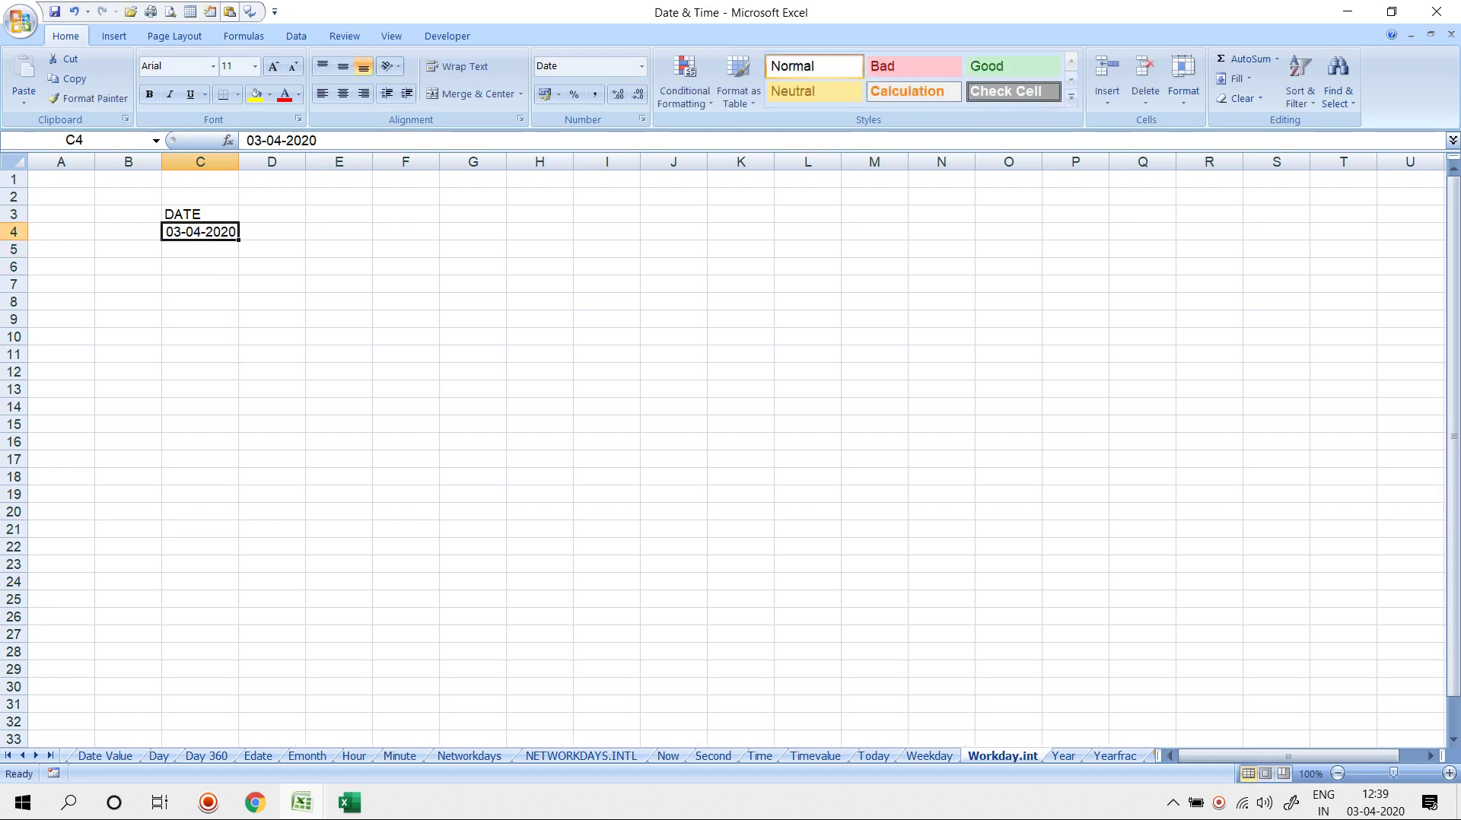
# Enter the item label LAPTOP in A4
pyautogui.press('Left')
pyautogui.press('Left')
pyautogui.write('LAPTOP')
pyautogui.press('Return')
# Enter the heading DAYS in E3 and the value 15 in E4
pyautogui.press('Up')
pyautogui.press('Up')
pyautogui.press('Right')
pyautogui.press('Right')
pyautogui.press('Right')
pyautogui.press('Right')
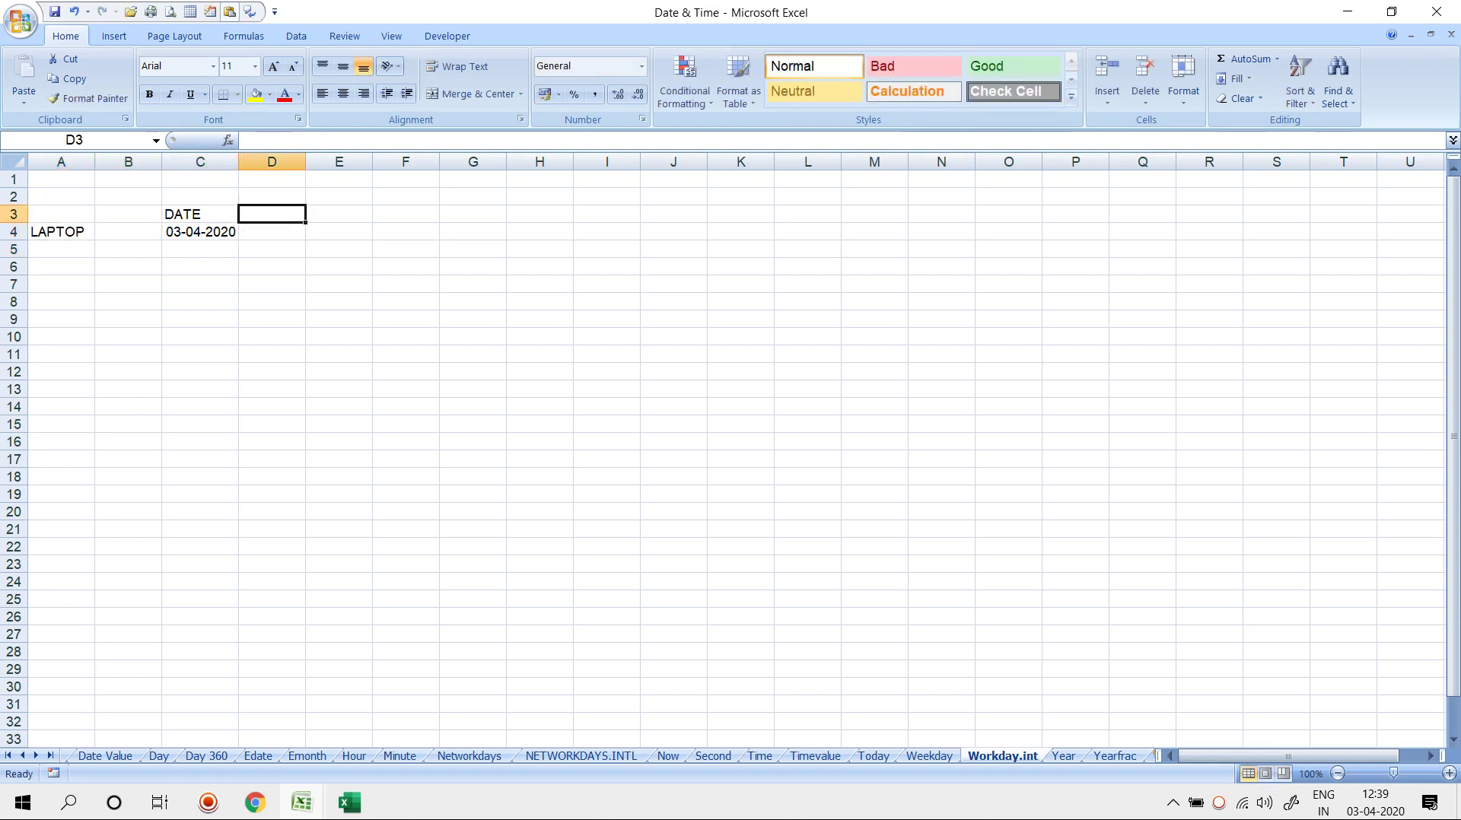
pyautogui.write('DAYS')
pyautogui.press('Return')
pyautogui.write('15')
pyautogui.press('Return')
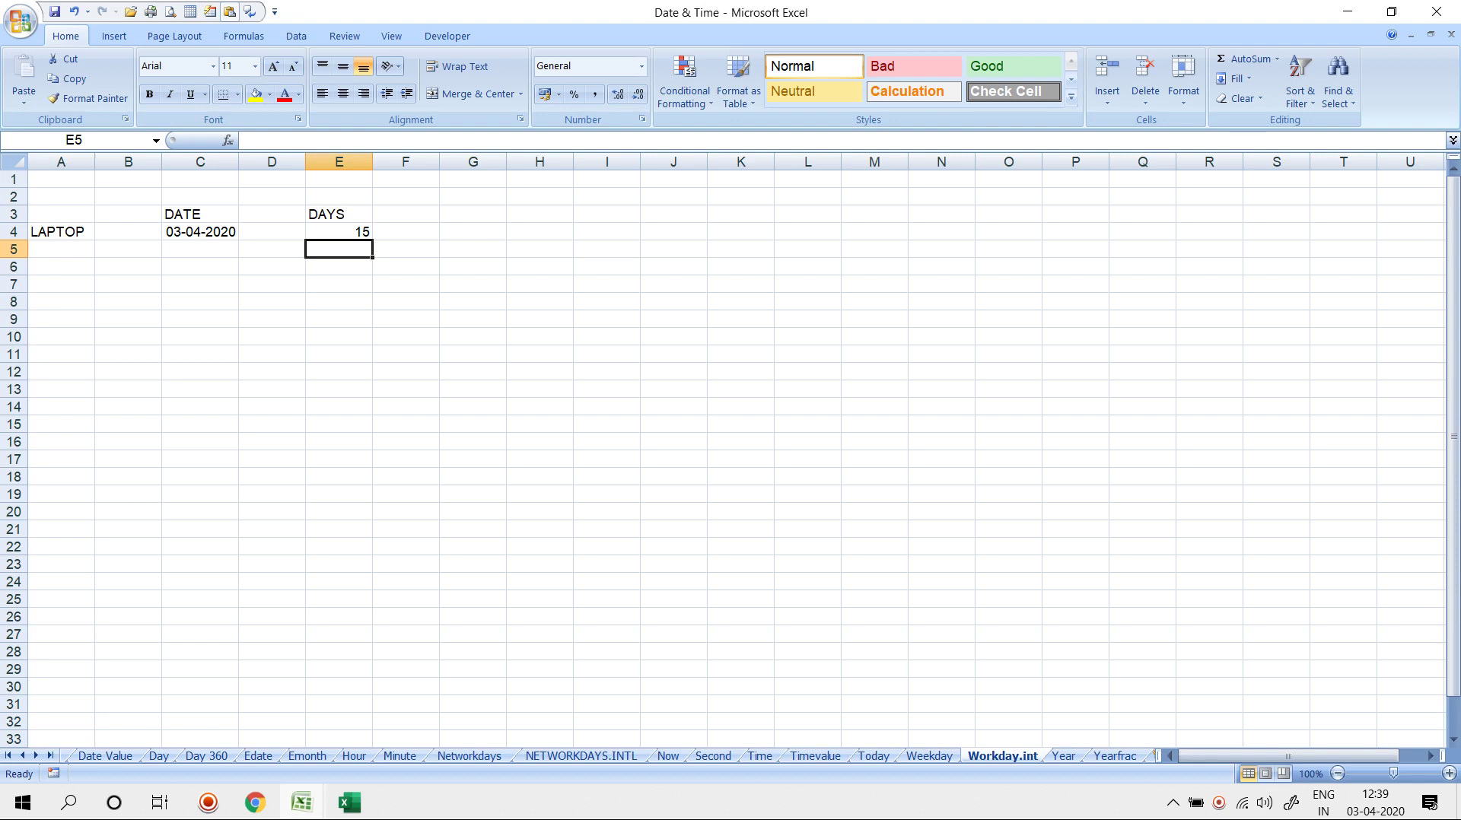
# Calculate the due date in E5 with =WORKDAY(C4,E4,I1:I22) and format the result as a date
pyautogui.write('=')
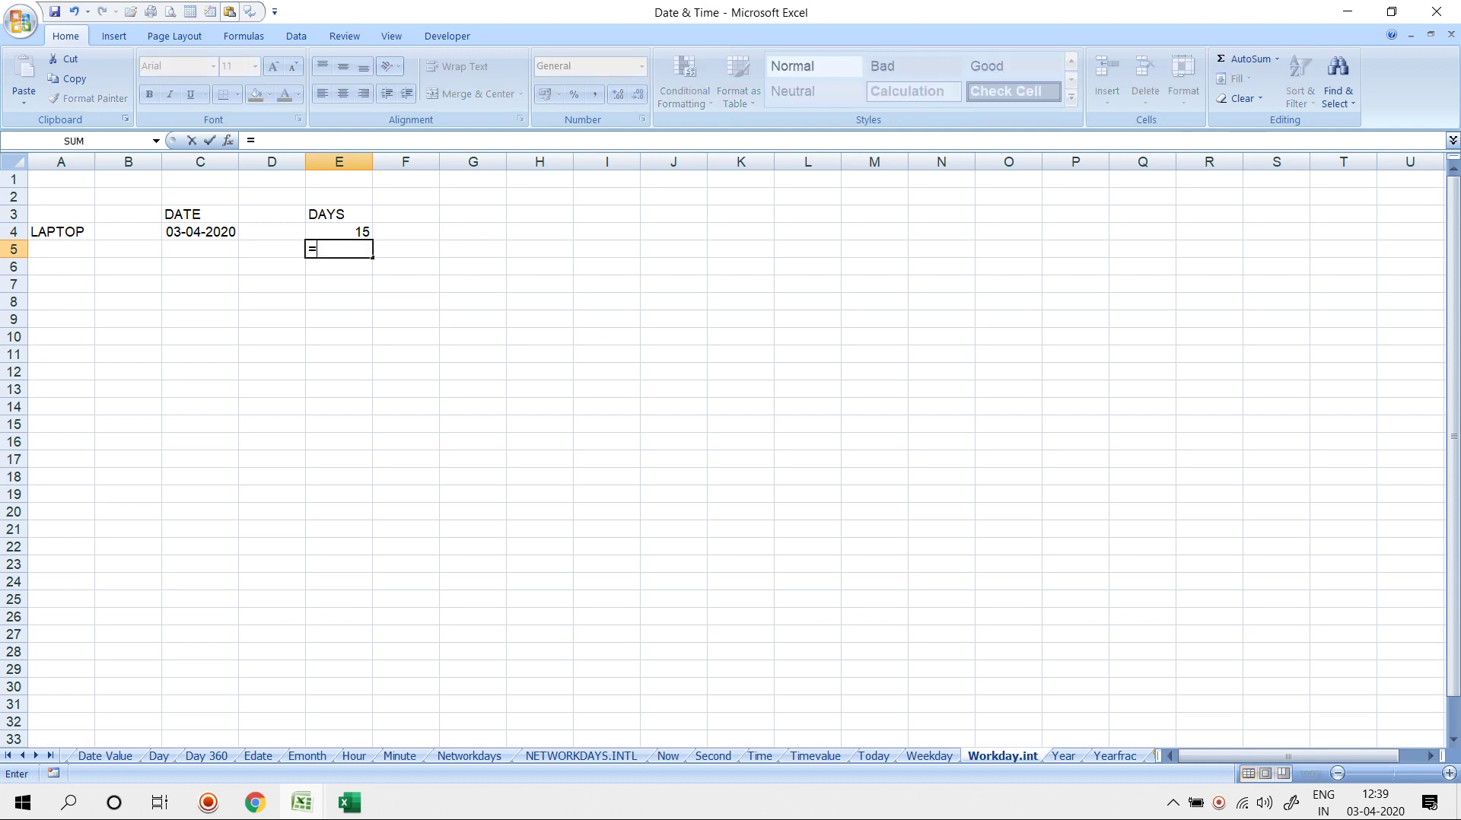
pyautogui.write('WORKDAY(')
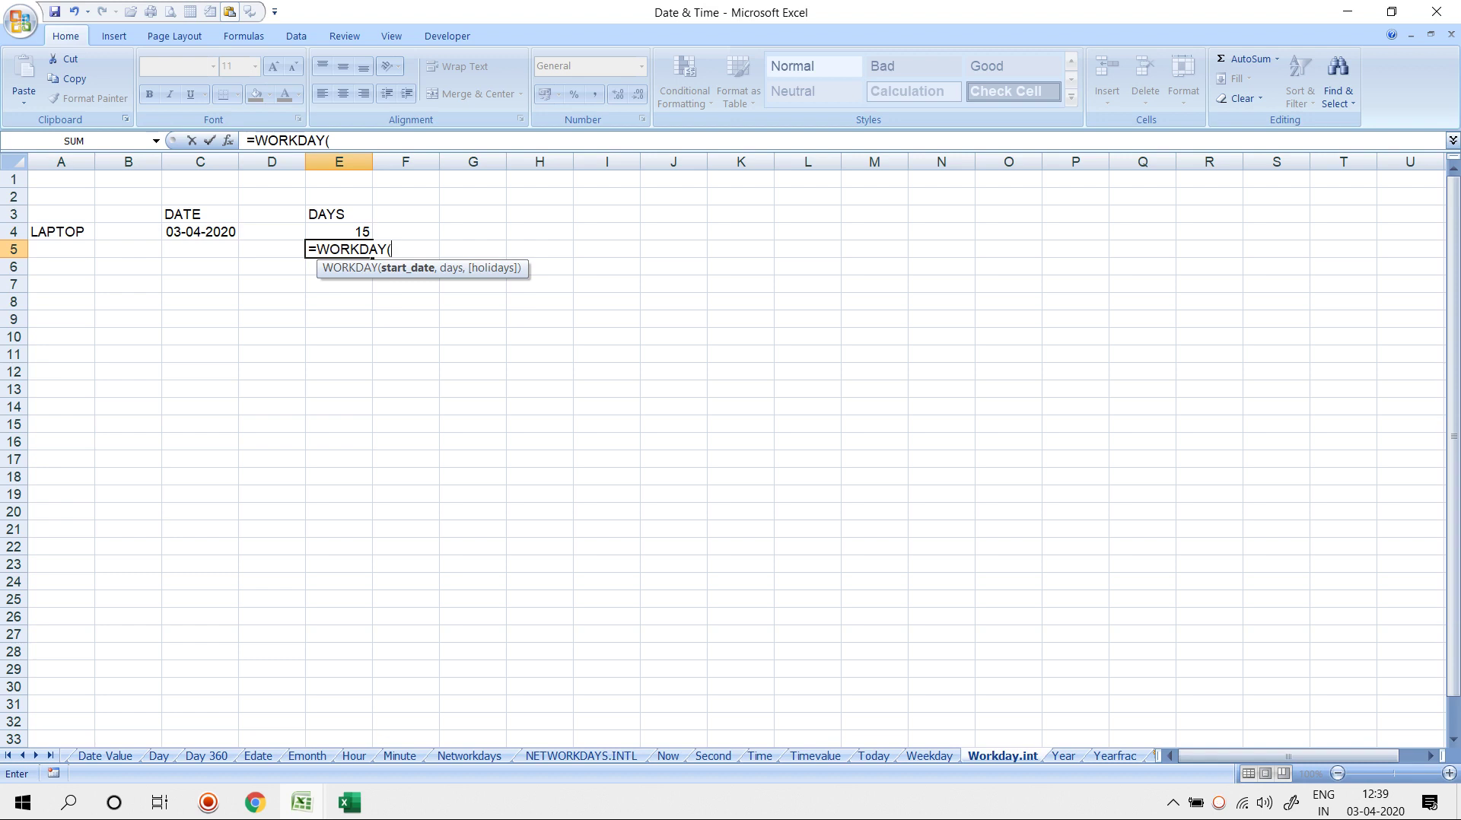
pyautogui.click(200, 233)
pyautogui.write(',')
pyautogui.click(340, 232)
pyautogui.write(',')
pyautogui.moveTo(607, 178); pyautogui.dragTo(609, 552)
pyautogui.press('Return')
pyautogui.click(340, 250)
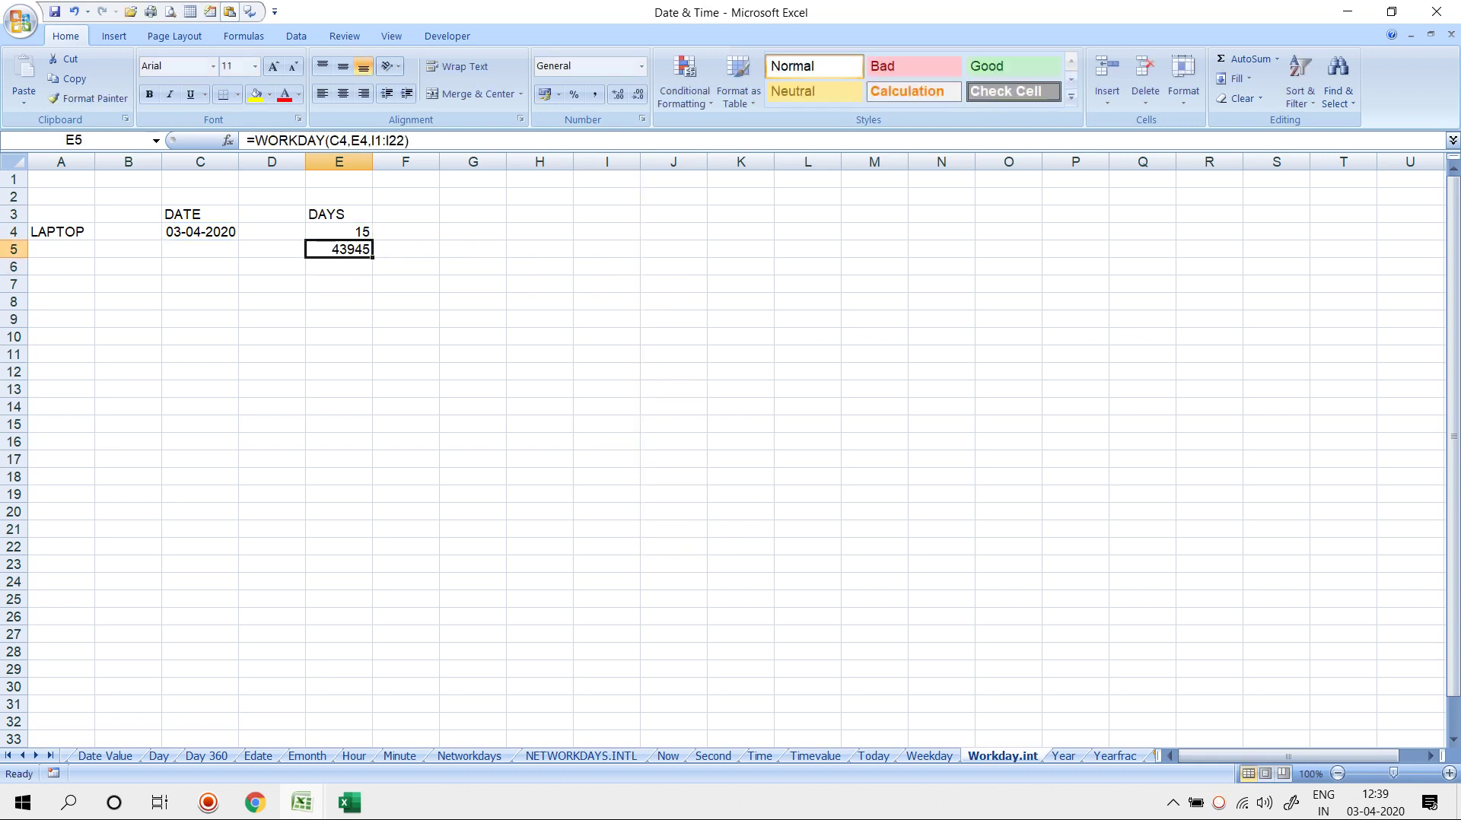
pyautogui.hotkey('ctrl', 'shift', '3')
# Enter the holiday date 15-04-2020 in I3
pyautogui.click(607, 214)
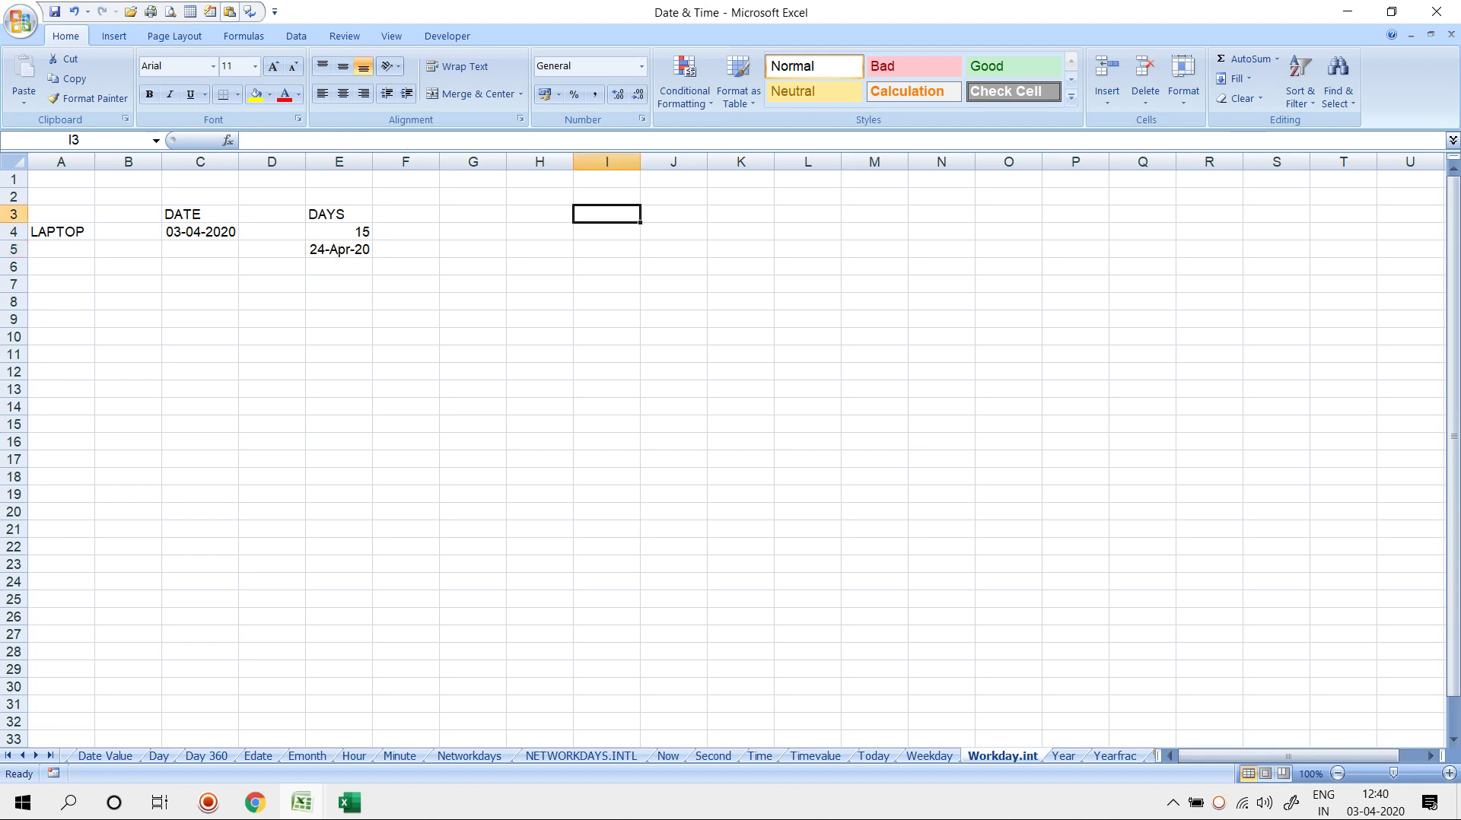
pyautogui.write('15-04-202')
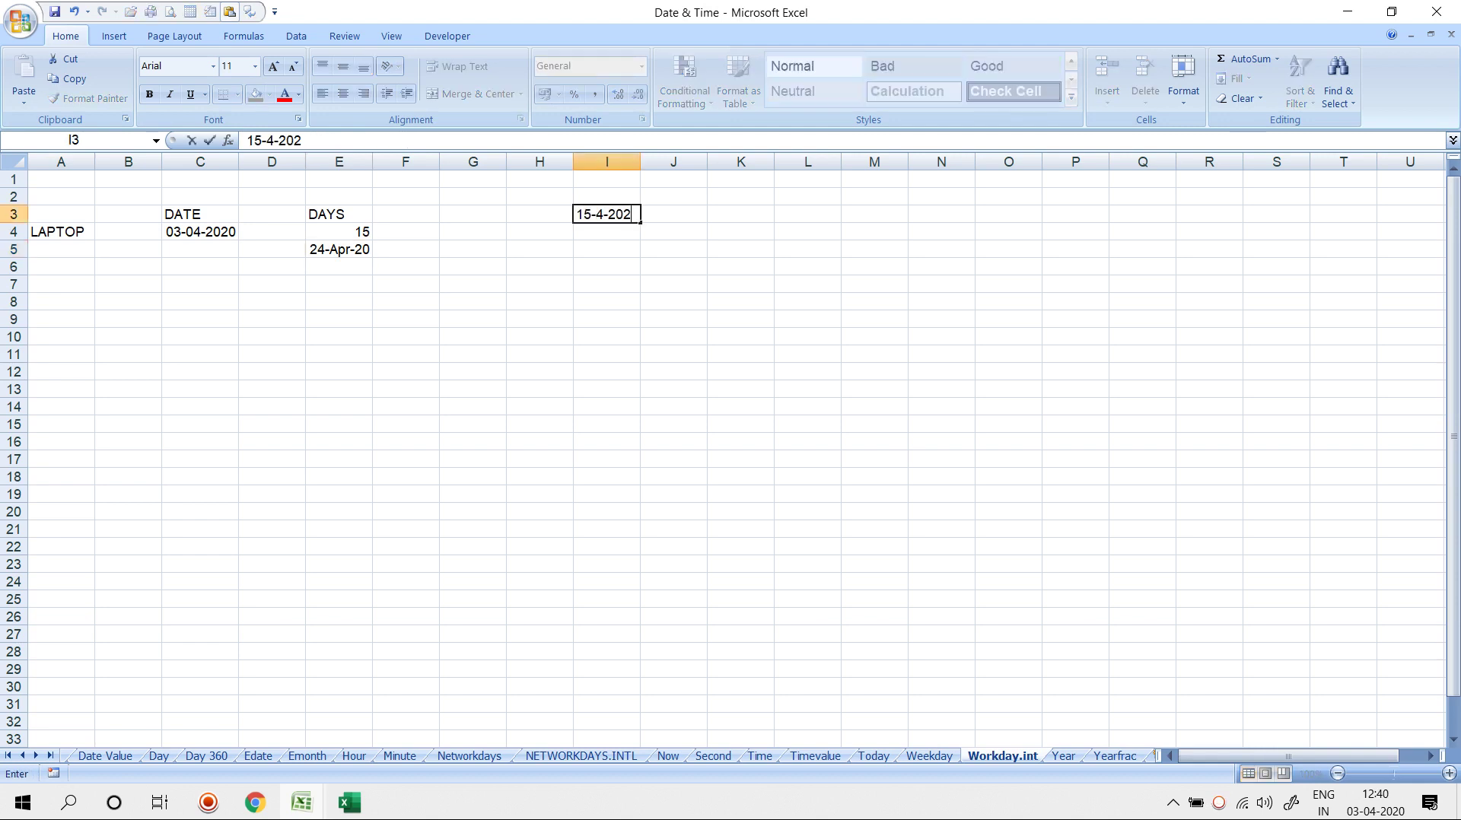
pyautogui.write('0')
pyautogui.press('Return')
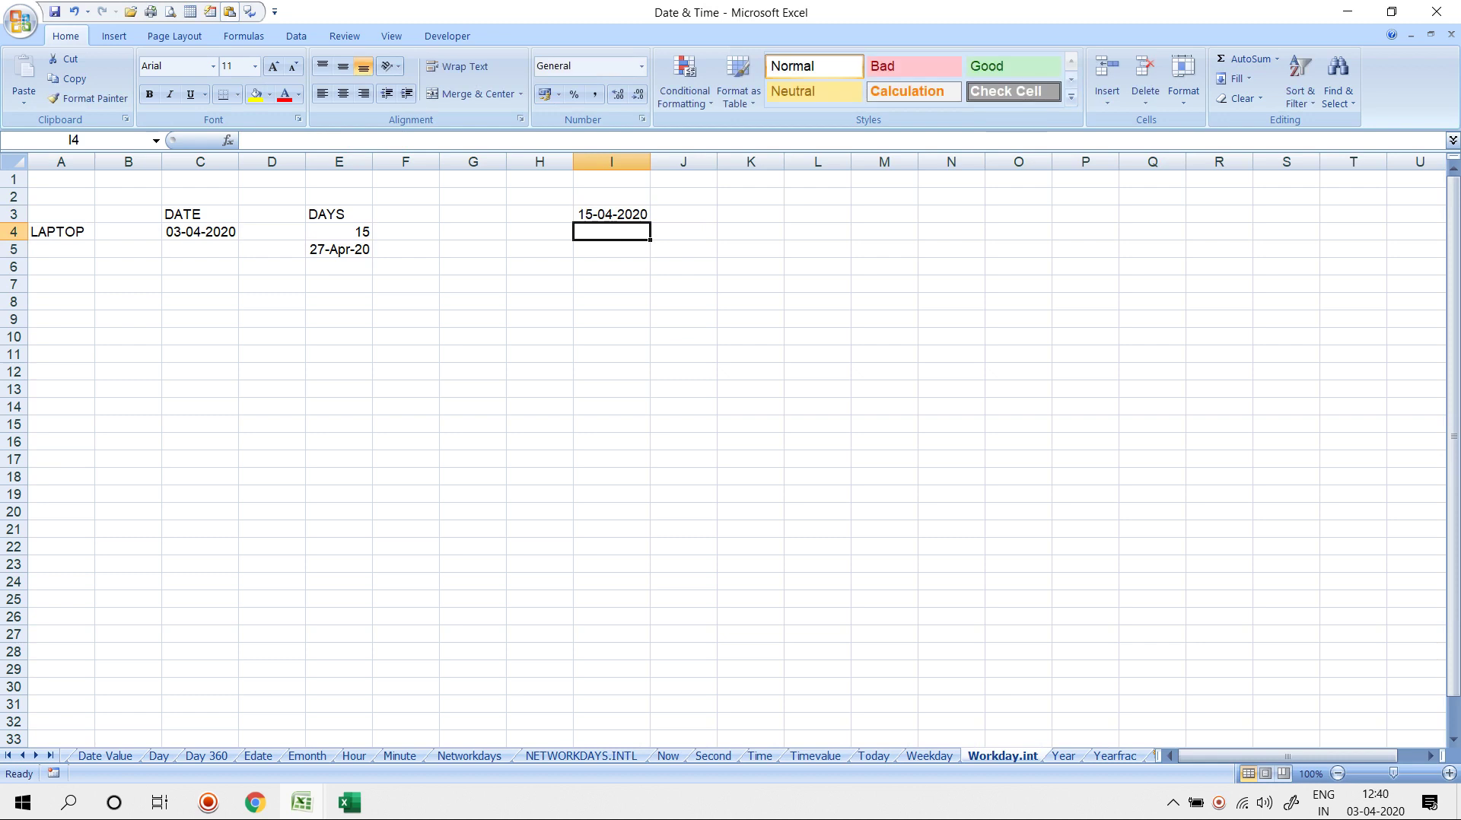
# Add a second holiday date, 20-04-2020, in I5
pyautogui.press('Left')
pyautogui.press('Left')
pyautogui.press('Down')
pyautogui.press('Left')
pyautogui.press('Left')
pyautogui.press('Right')
pyautogui.press('Right')
pyautogui.press('Right')
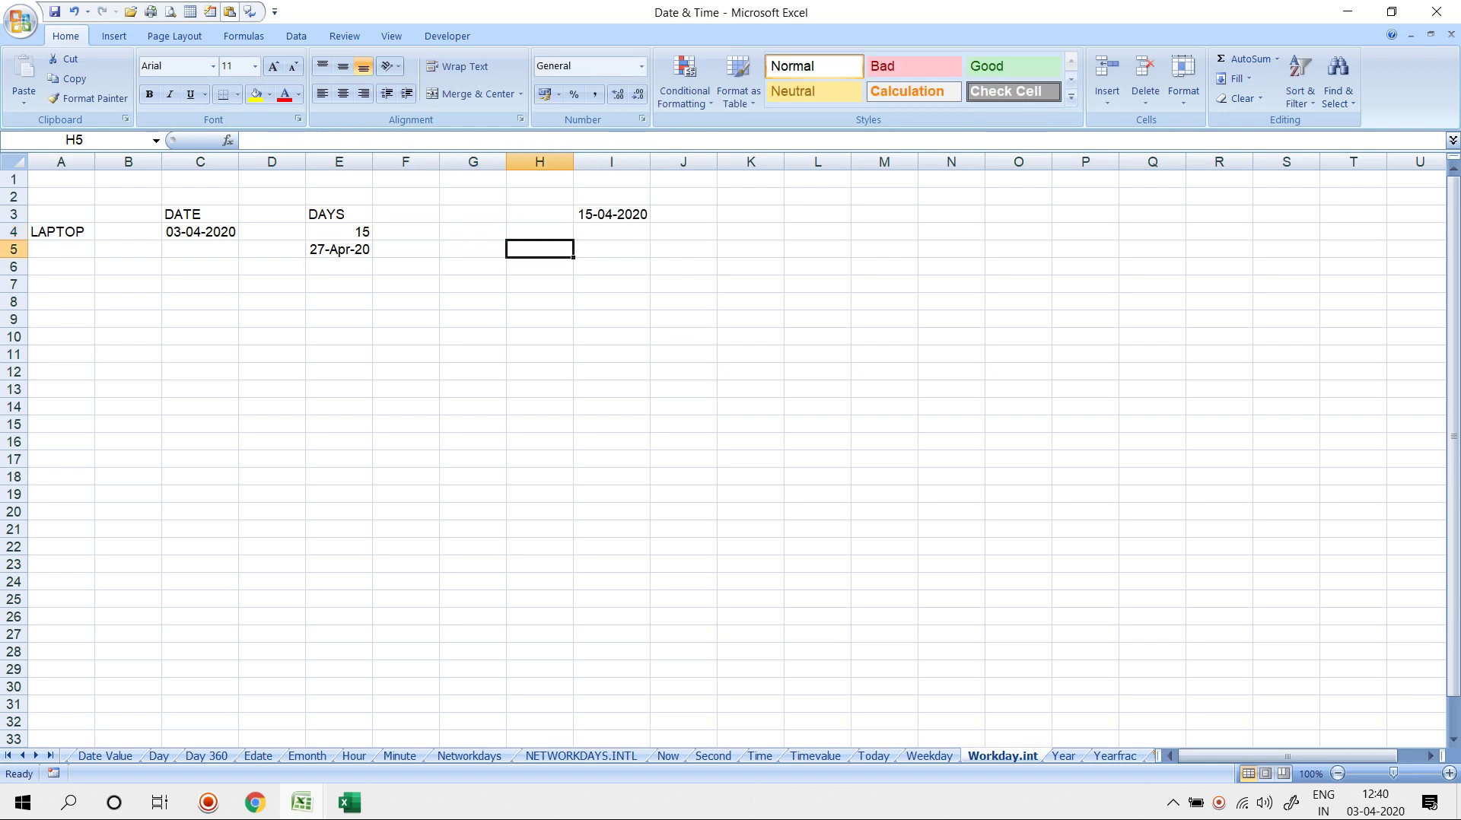
pyautogui.press('Right')
pyautogui.write('2')
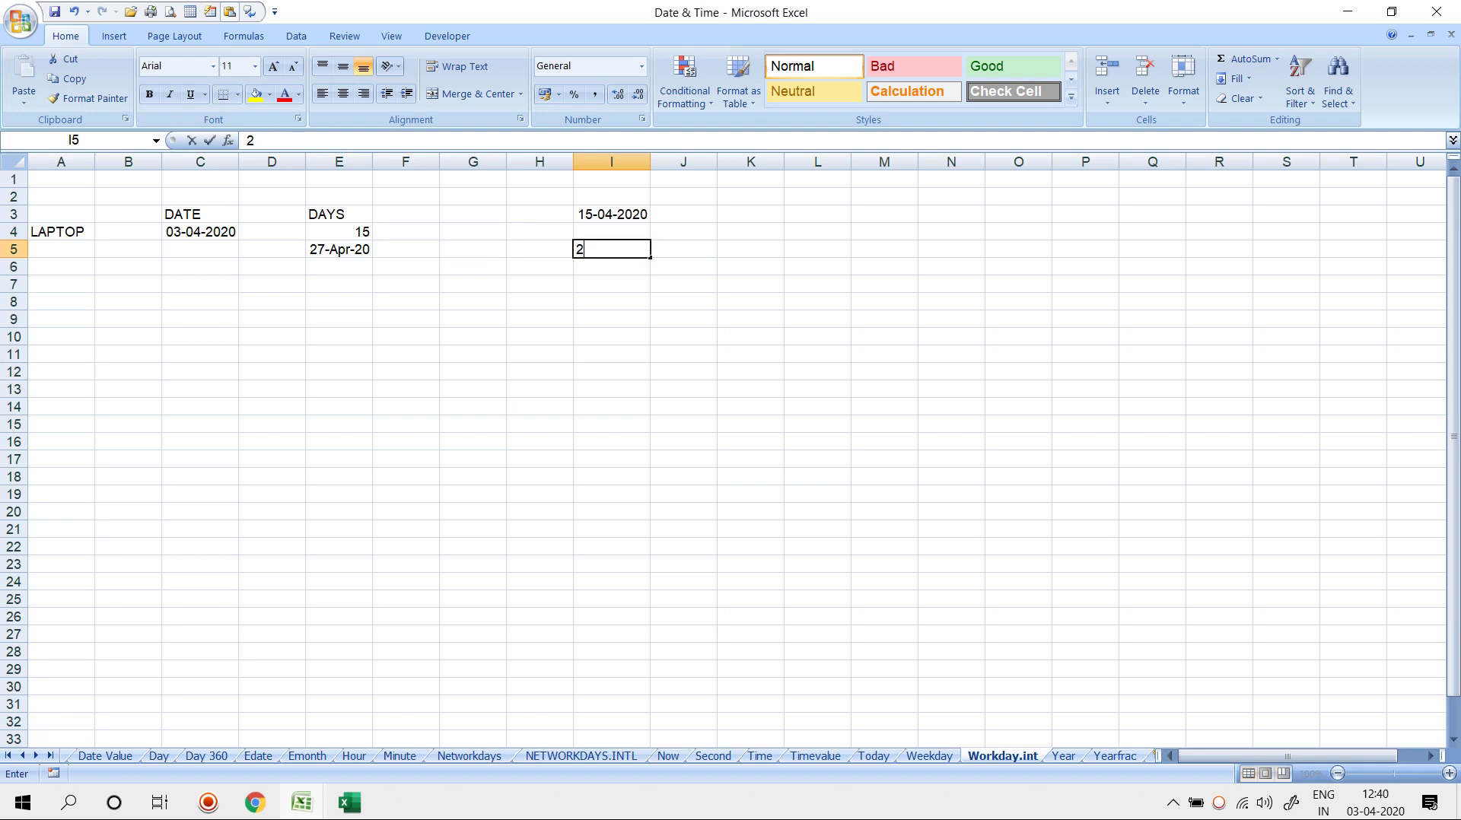
pyautogui.write('0-04-2020-4-2020')
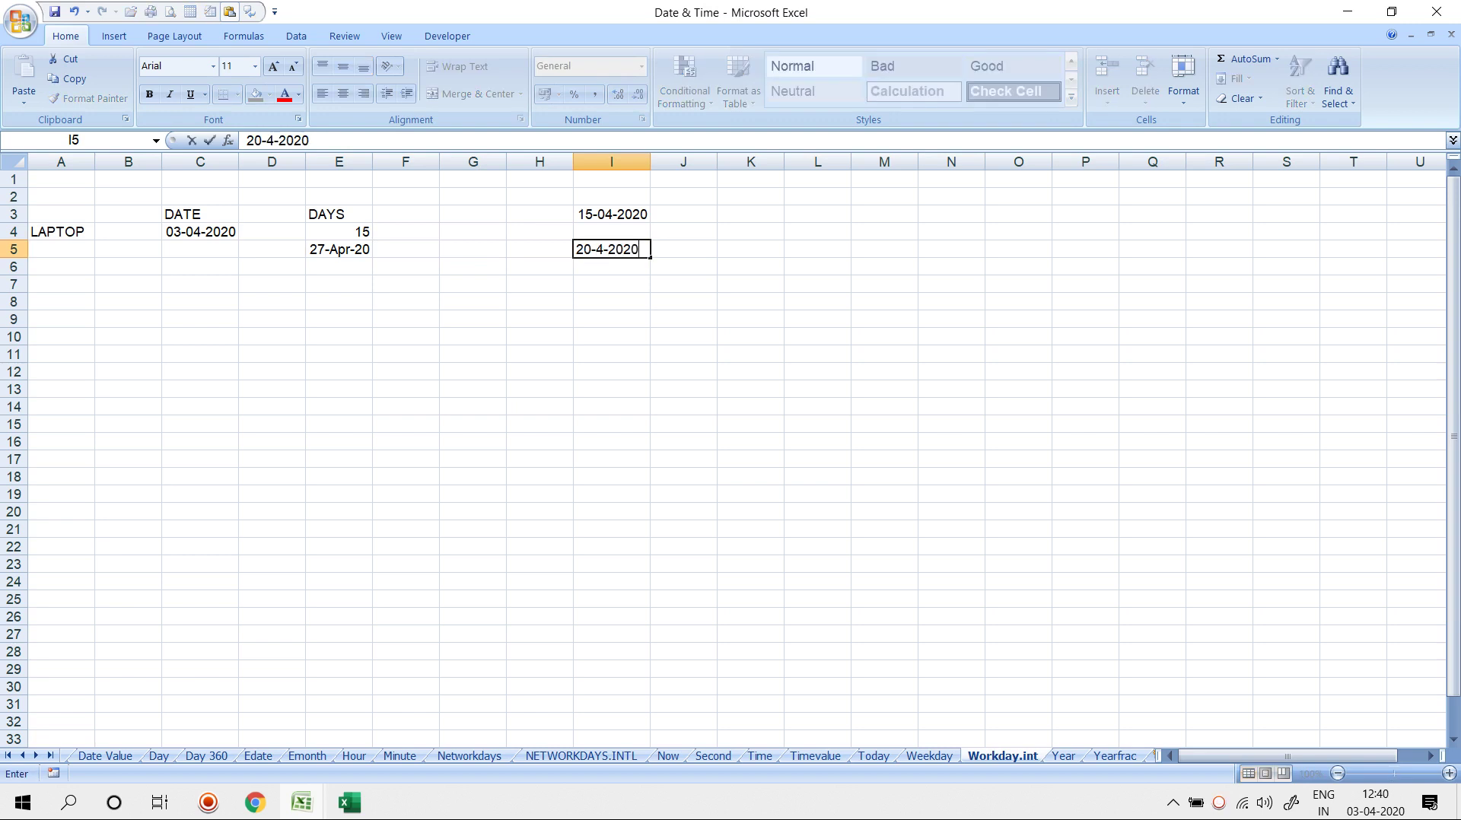
pyautogui.press('Return')
# Enter 19-04-2020 as a third holiday date in I7
pyautogui.press('Down')
pyautogui.write('19-04-2020')
pyautogui.press('Return')
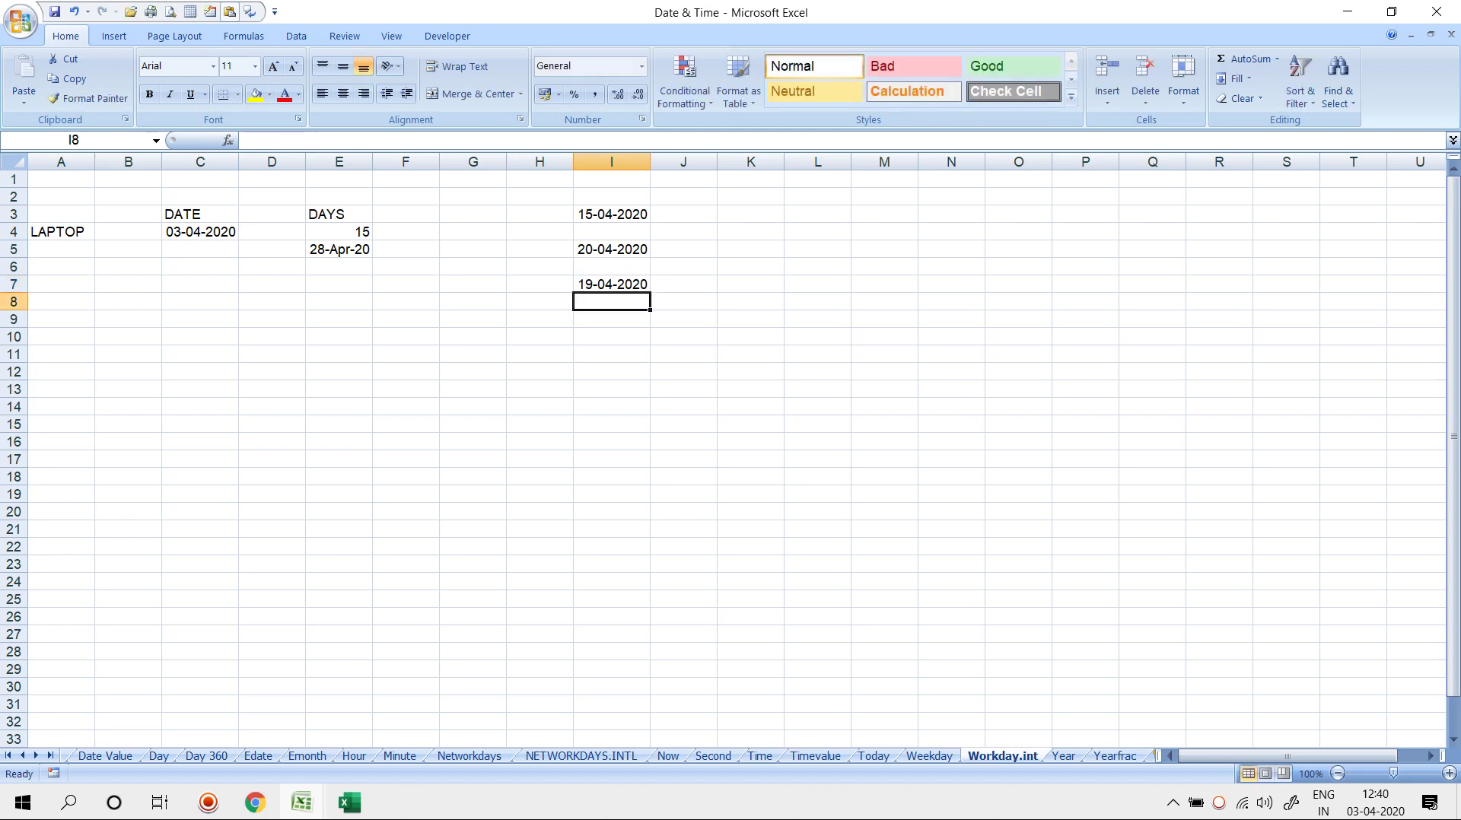
# Replace the holiday date in I7 with 21-04-2020
pyautogui.press('Up')
pyautogui.write('21-')
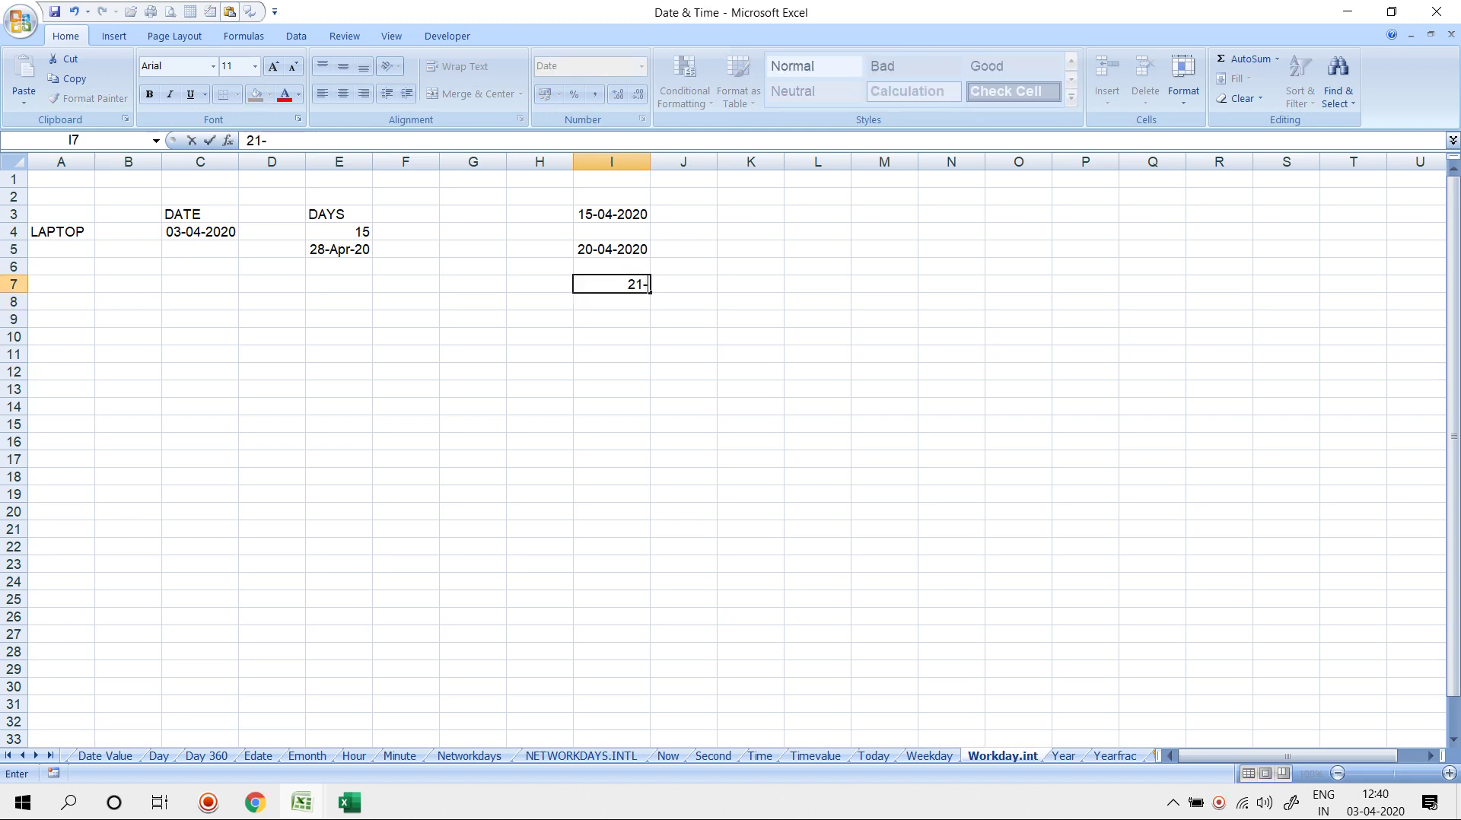
pyautogui.write('4-200')
pyautogui.write('0')
pyautogui.press('Return')
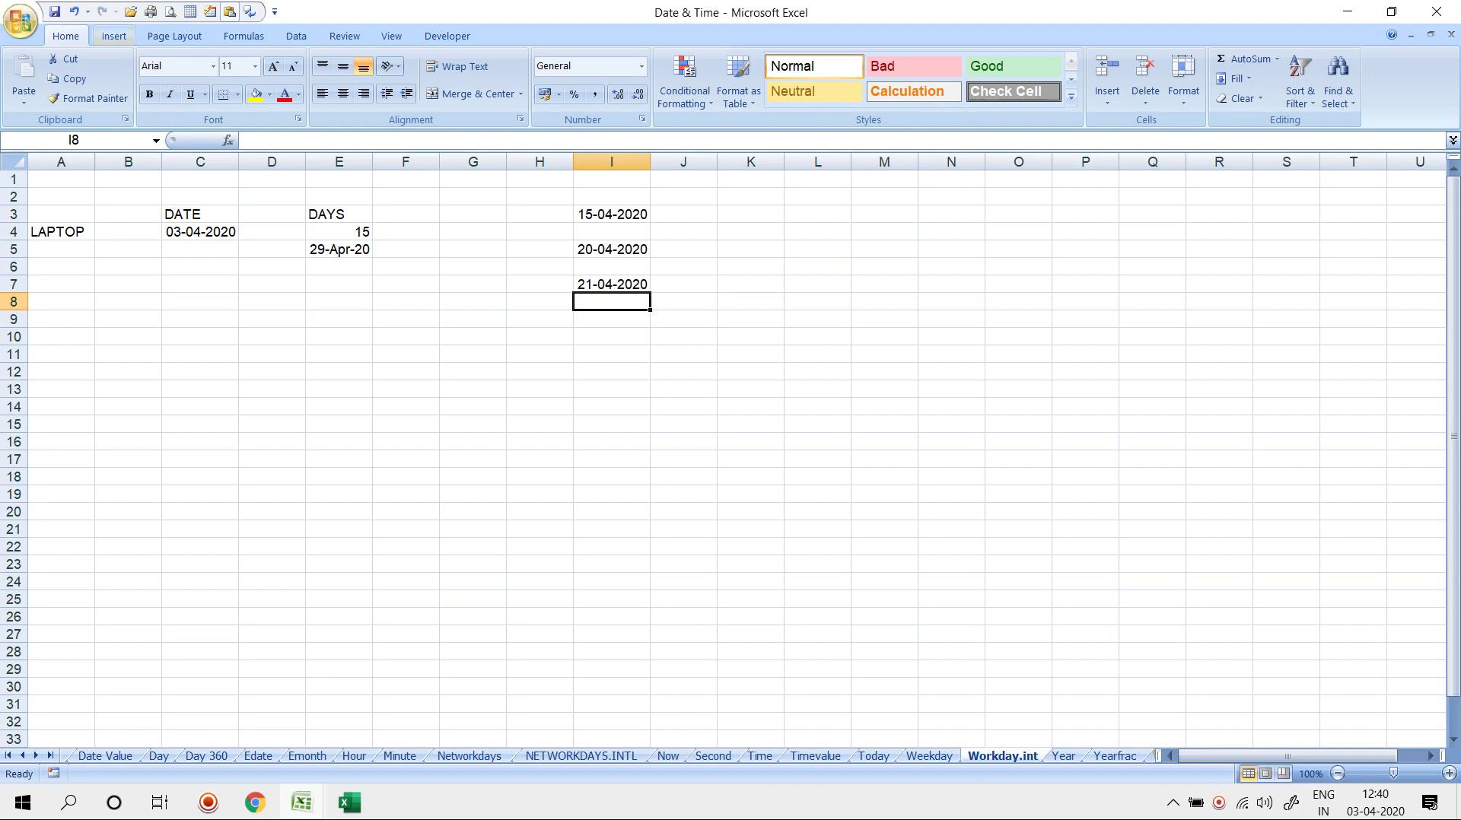
# Copy the date and days block C3:E6 and paste it at C11 on Sheet3 of the Book1 workbook
pyautogui.moveTo(200, 215); pyautogui.dragTo(339, 267)
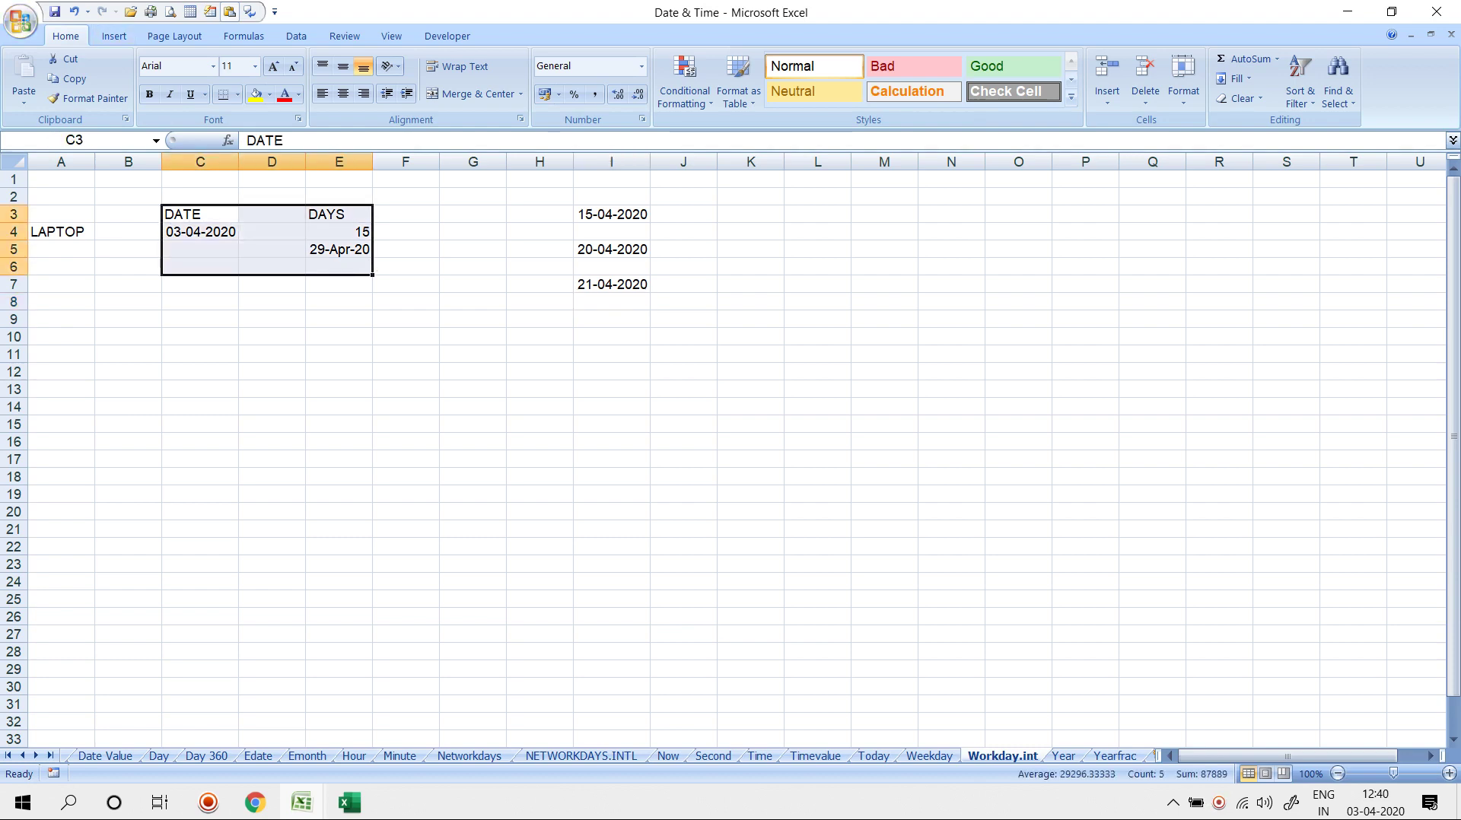
pyautogui.hotkey('ctrl', 'c')
pyautogui.moveTo(349, 803)
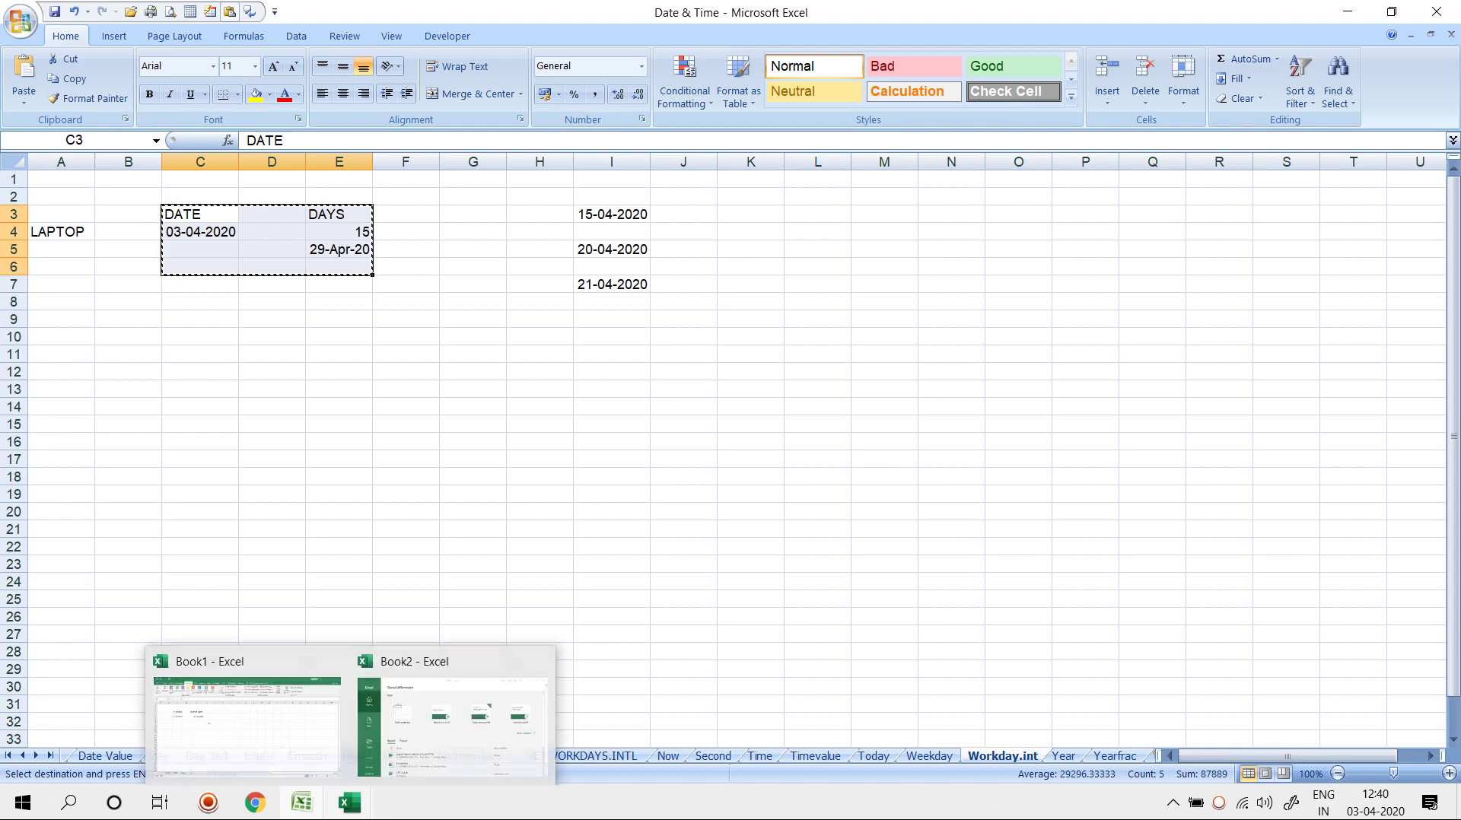
pyautogui.click(247, 723)
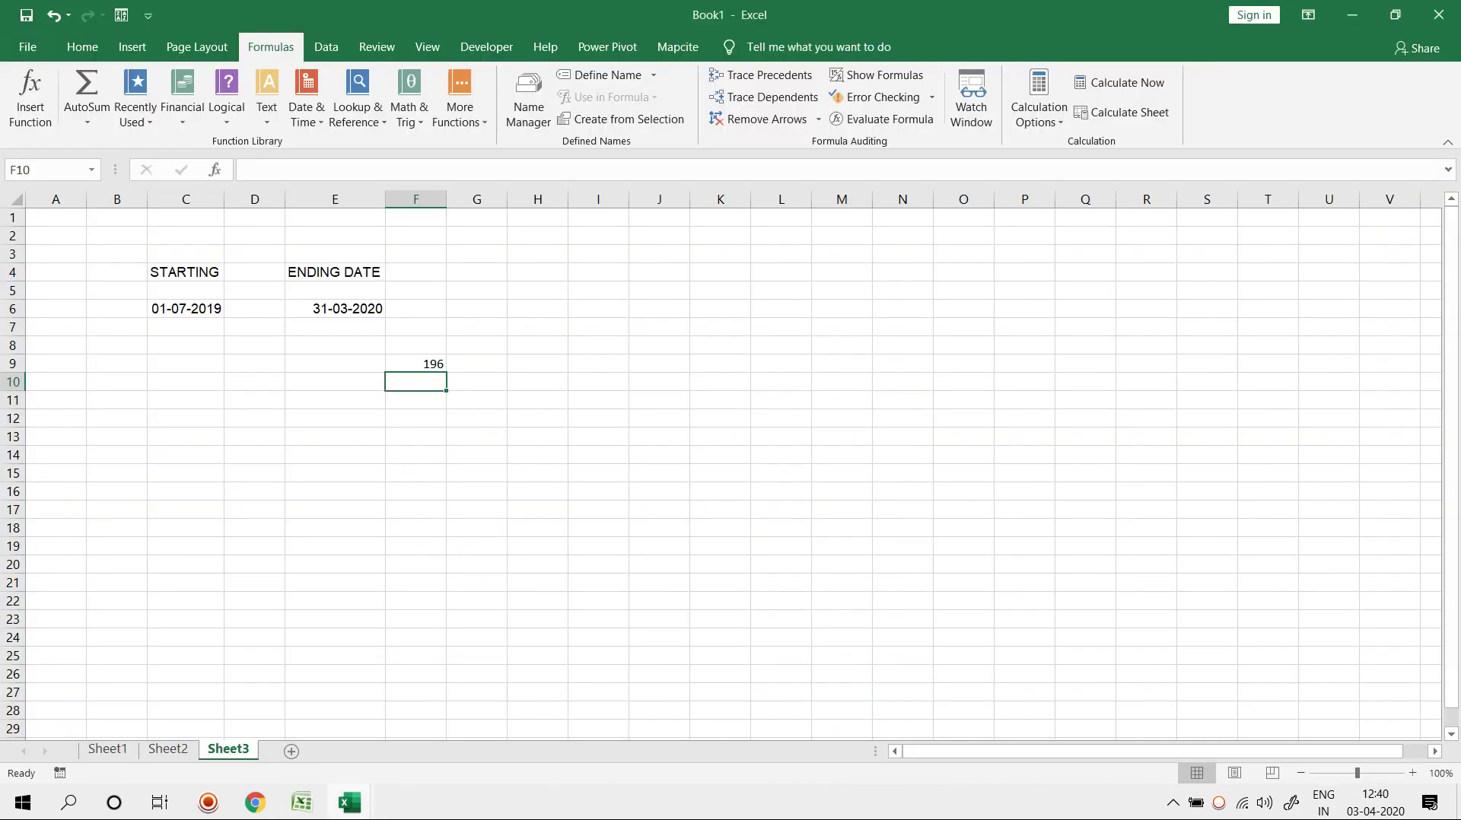
pyautogui.click(186, 382)
pyautogui.click(186, 400)
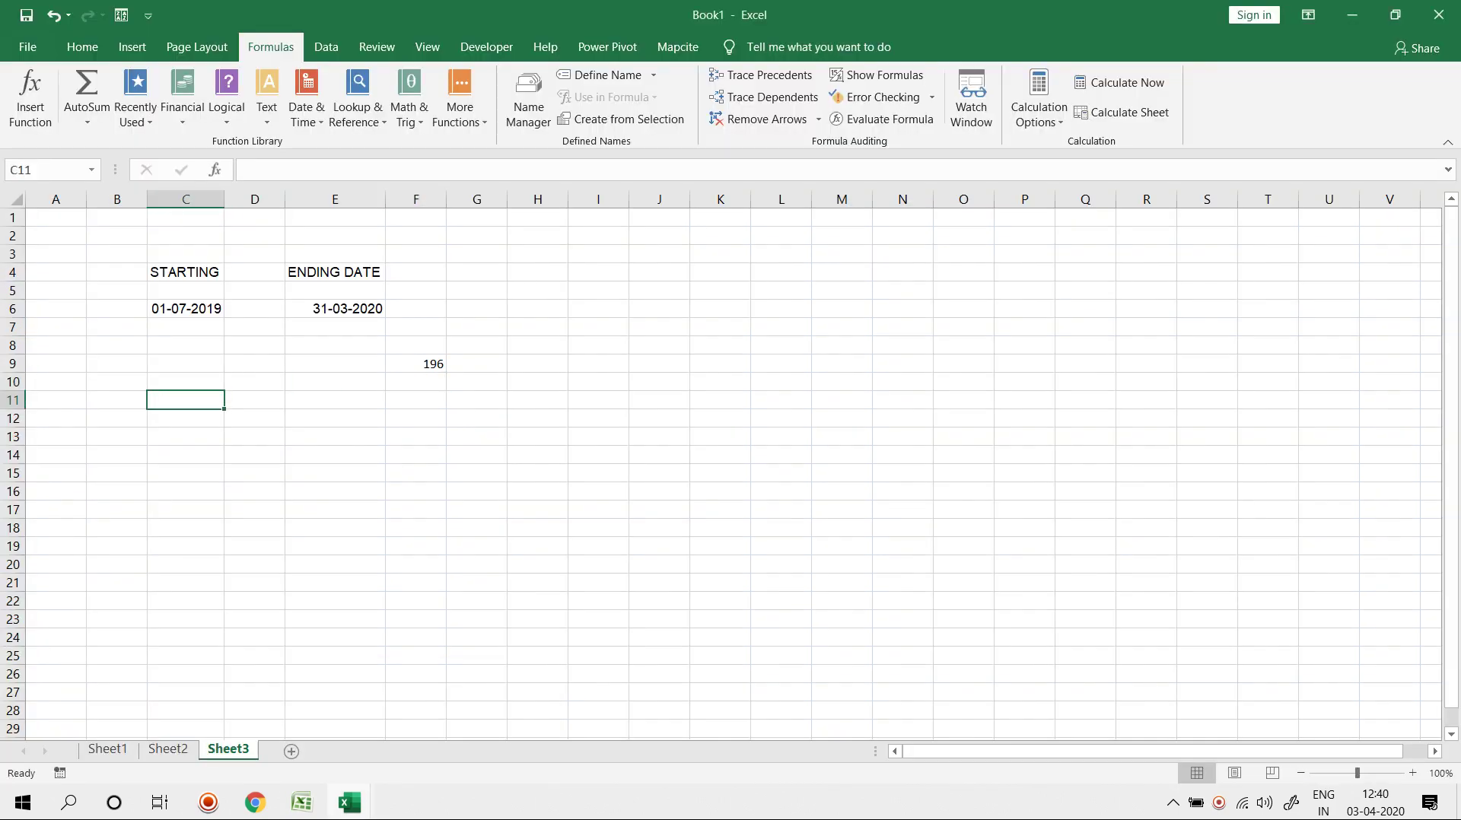
pyautogui.hotkey('ctrl', 'v')
# Start a WORKDAY.INTL formula in H12 with C12 as the start date and E12 as the days
pyautogui.click(537, 419)
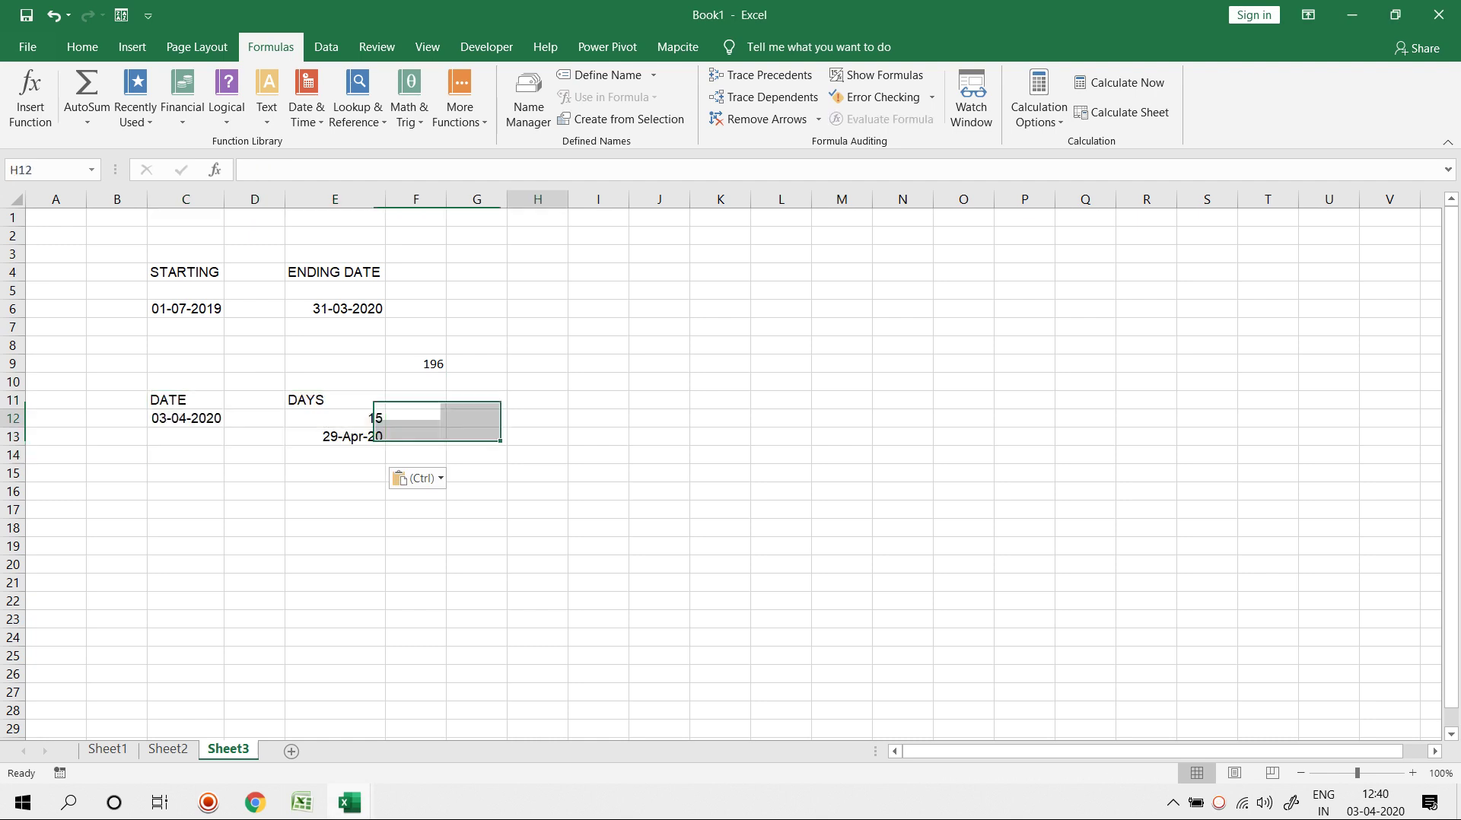
pyautogui.write('=W')
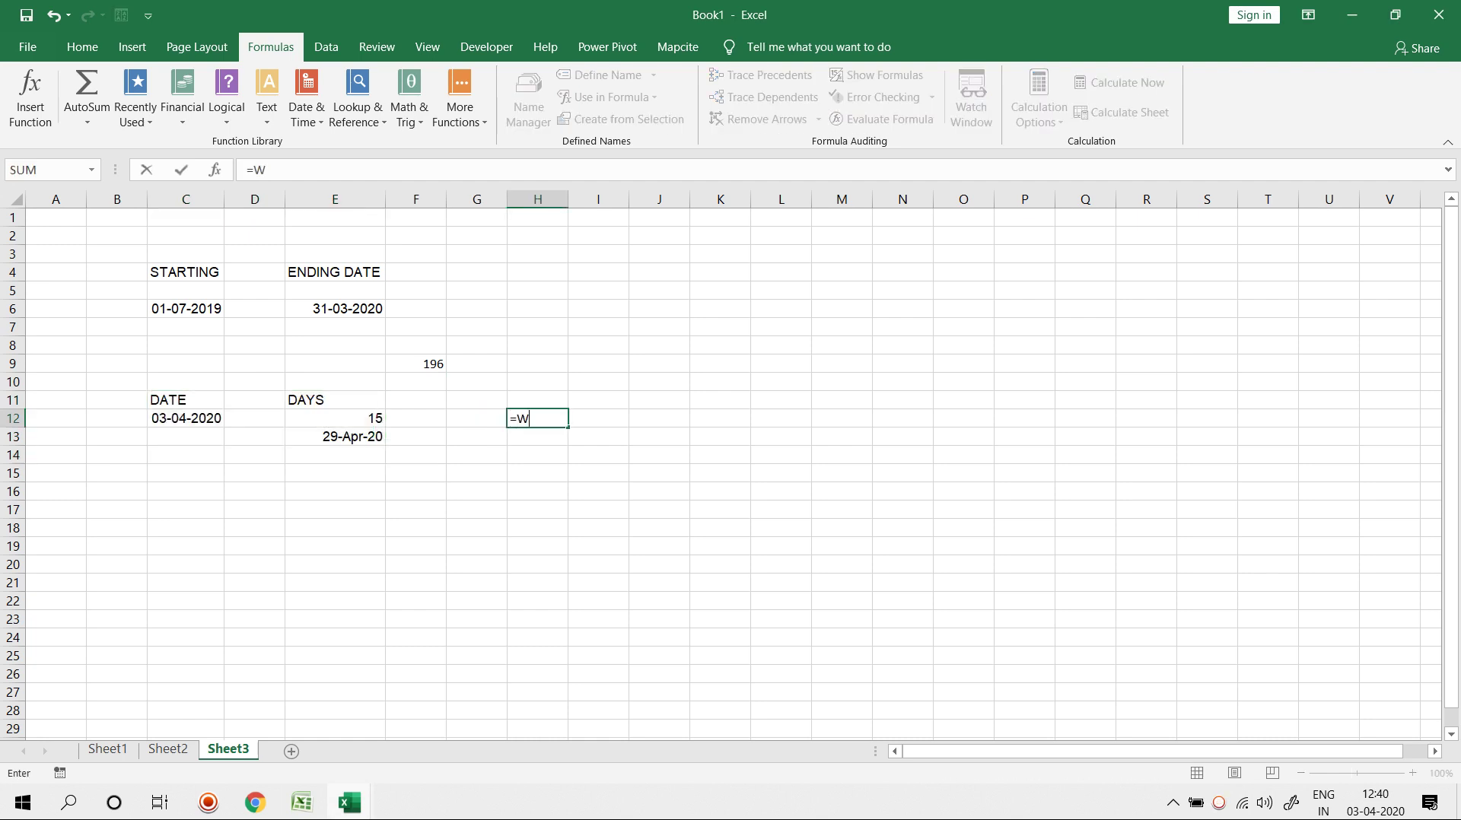
pyautogui.write('OR')
pyautogui.press('Down')
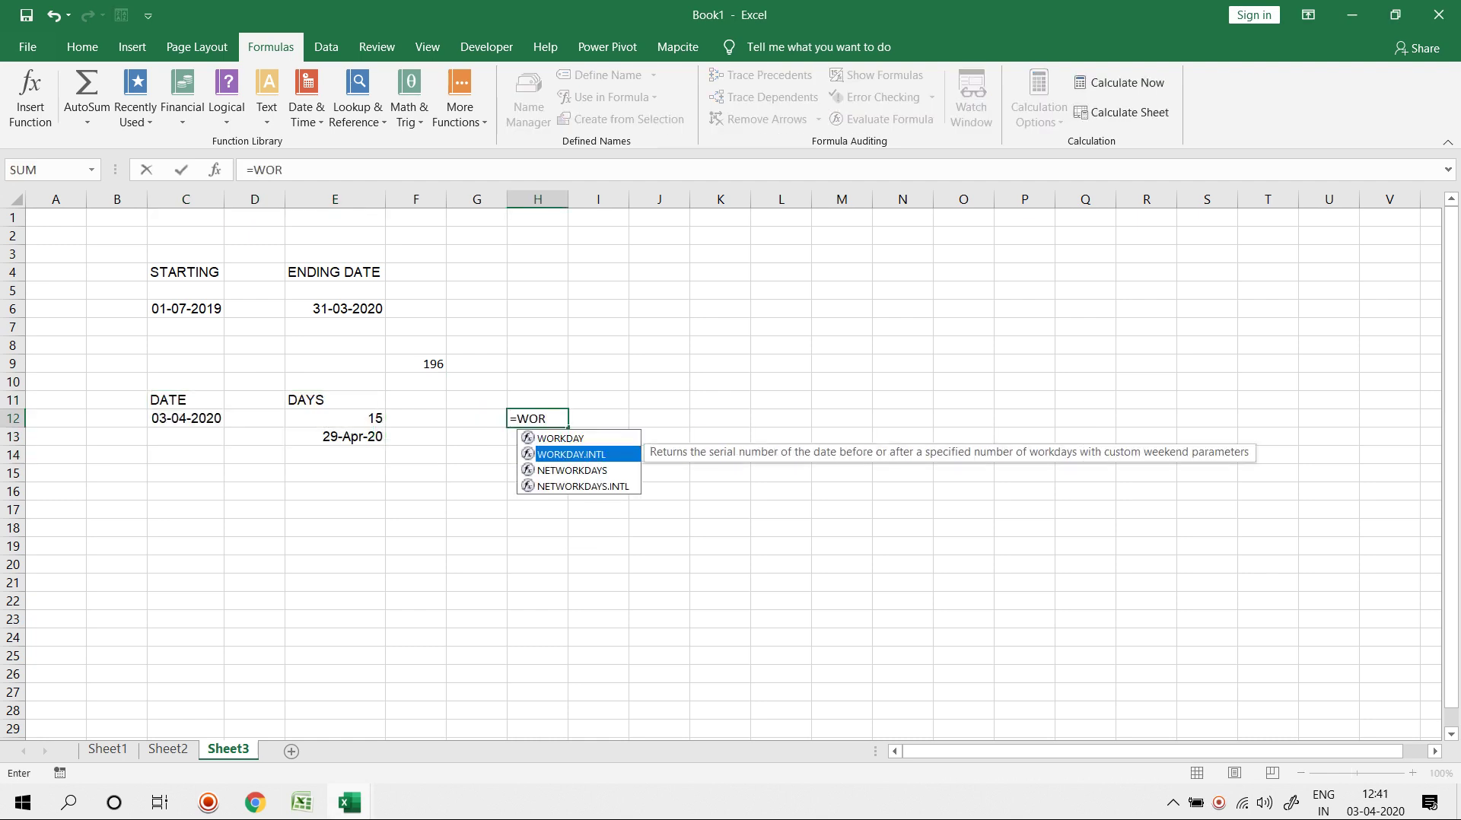
pyautogui.press('Tab')
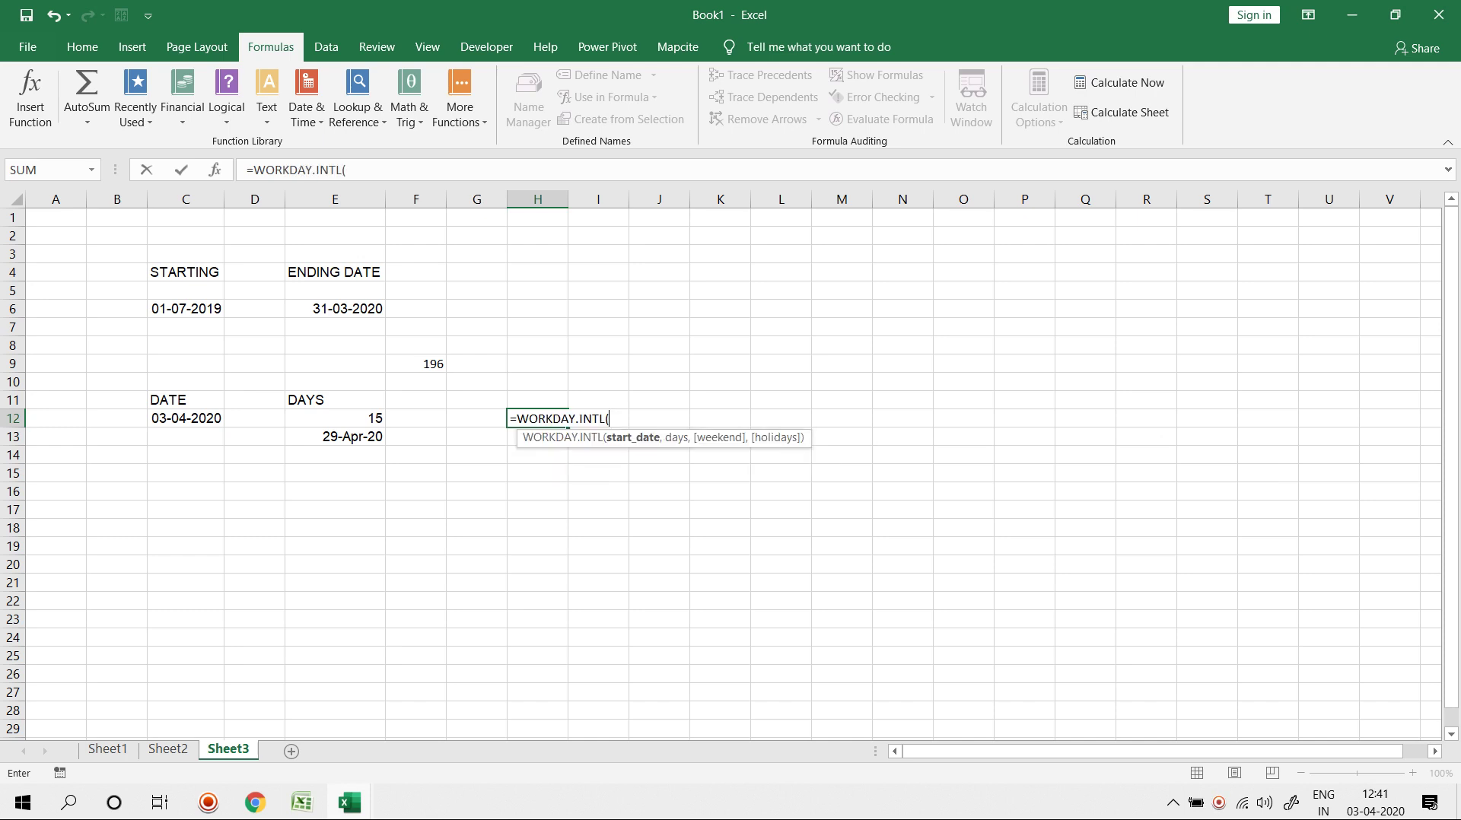
pyautogui.click(186, 418)
pyautogui.write(',')
pyautogui.click(335, 419)
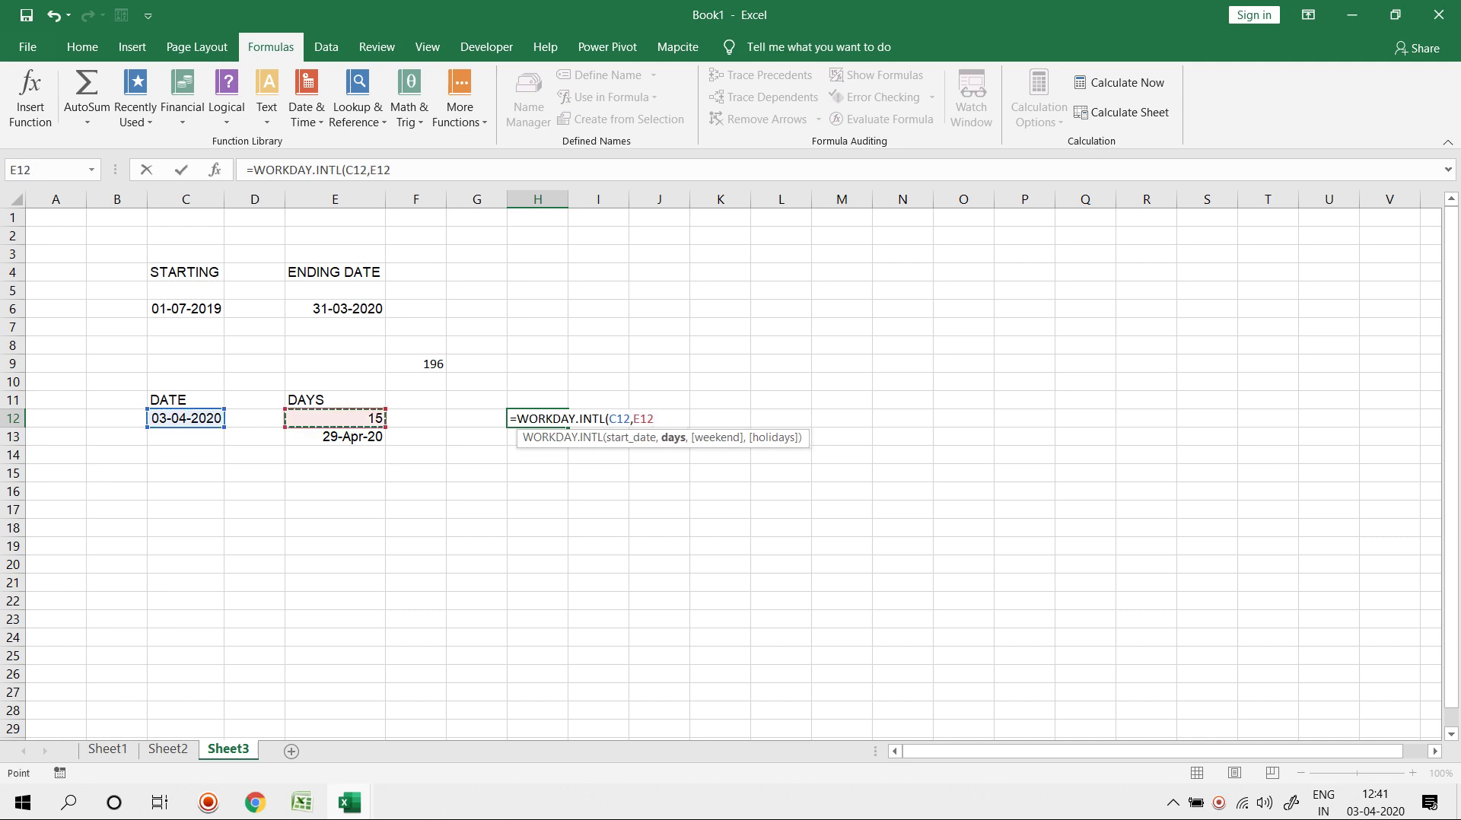
# Set the formula's weekend argument to 11 - Sunday only
pyautogui.write(',')
pyautogui.press('Down')
pyautogui.press('Down')
pyautogui.press('Down')
pyautogui.press('Down')
pyautogui.press('Down')
pyautogui.press('Down')
pyautogui.press('Down')
pyautogui.press('Down')
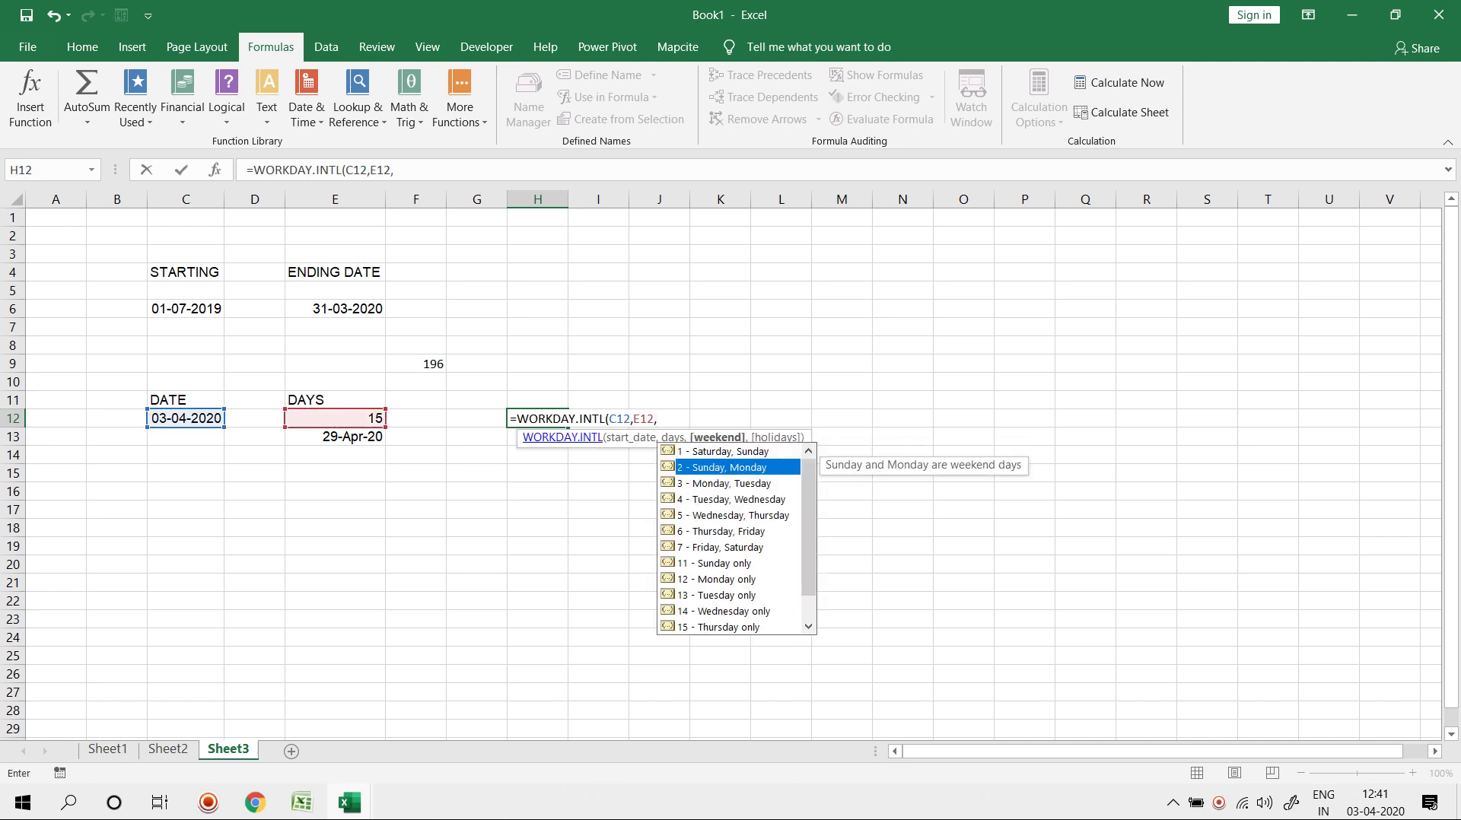
pyautogui.press('Up')
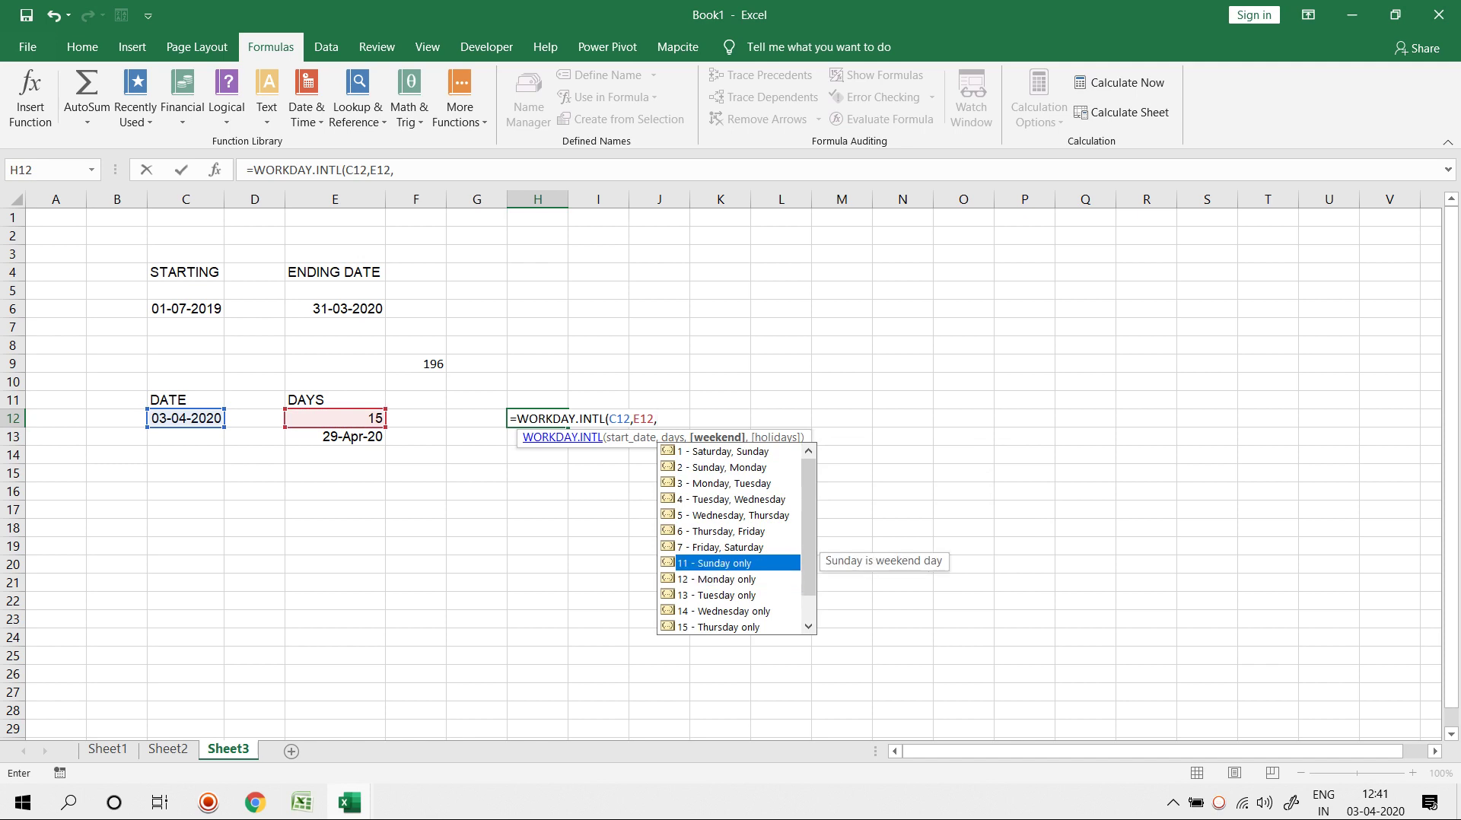
pyautogui.press('Tab')
pyautogui.write(',')
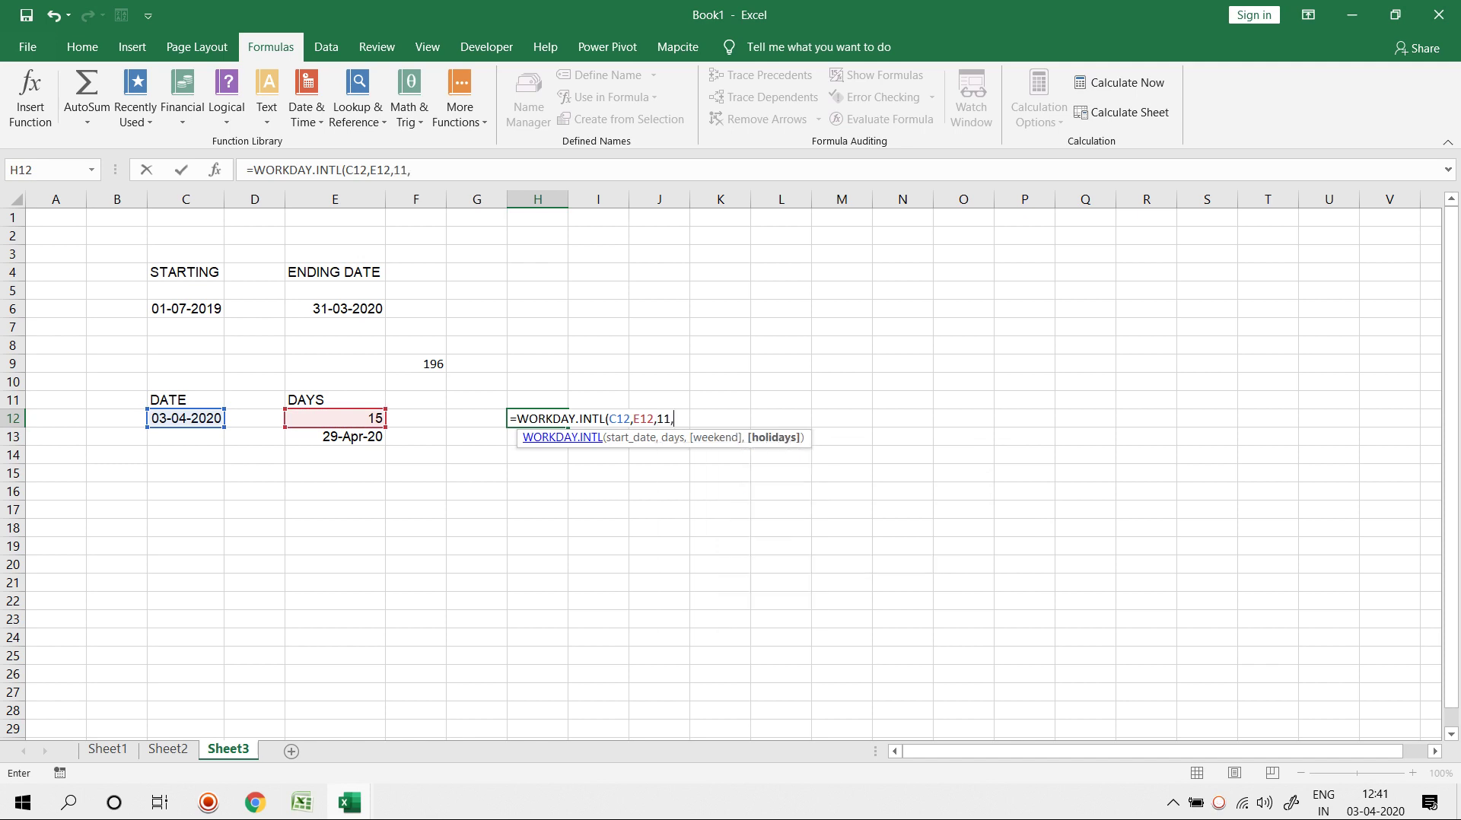
# Complete the WORKDAY.INTL formula with L1:L25 as the holidays range and format the result in H12 as a date
pyautogui.moveTo(781, 217); pyautogui.dragTo(781, 656)
pyautogui.write(',')
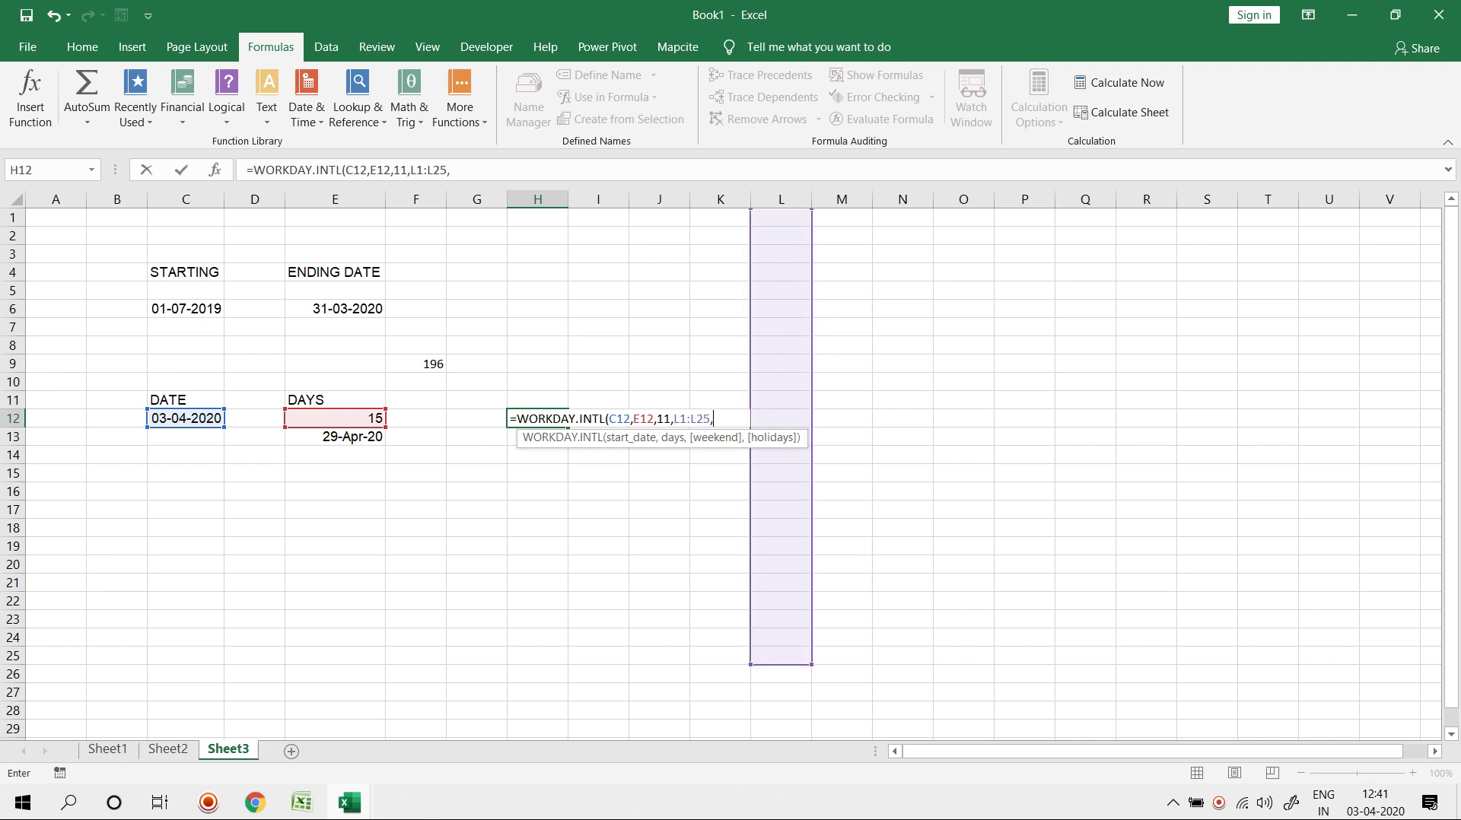
pyautogui.press('Return')
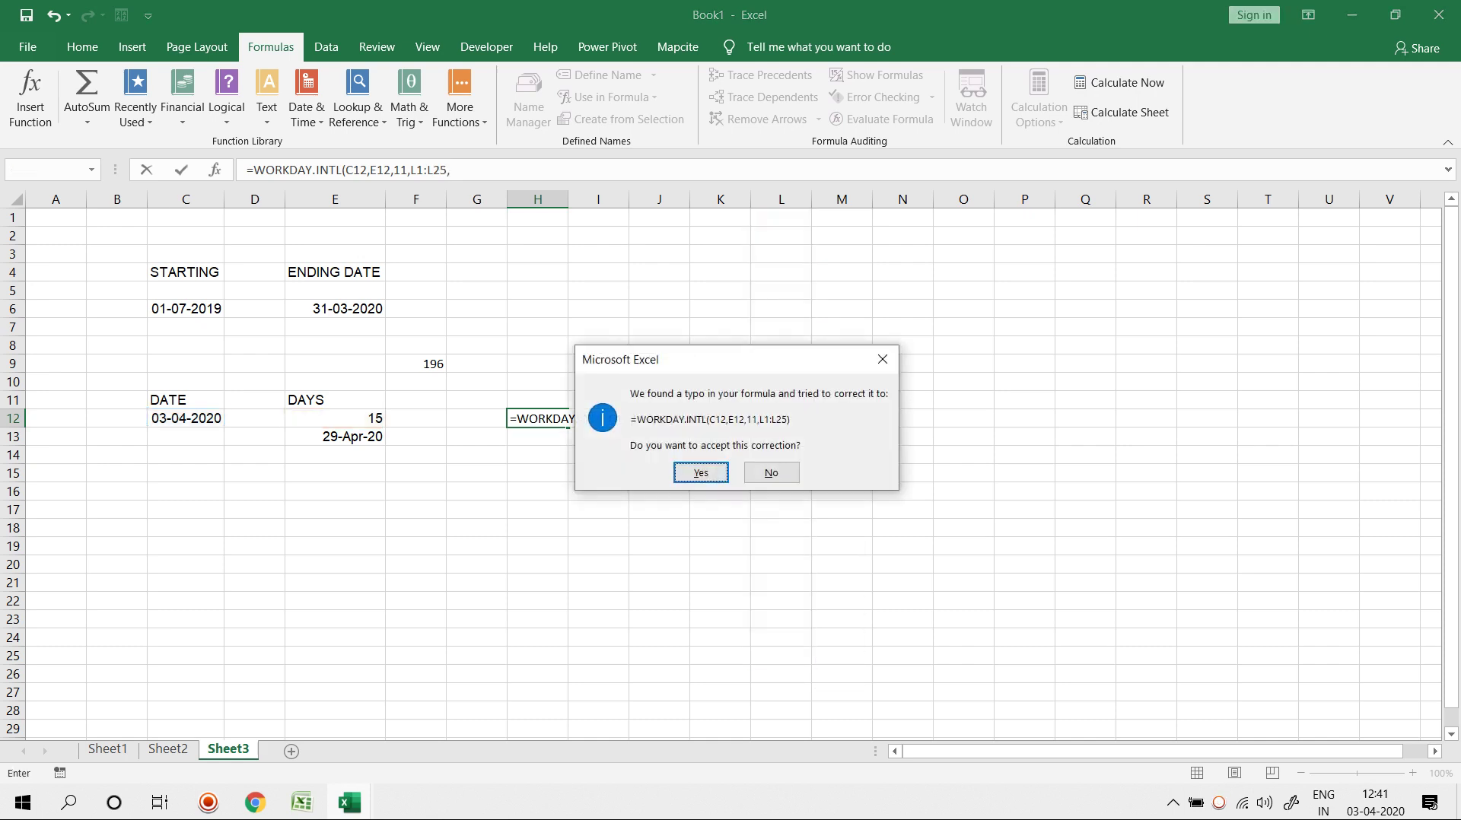
pyautogui.press('Return')
pyautogui.press('Up')
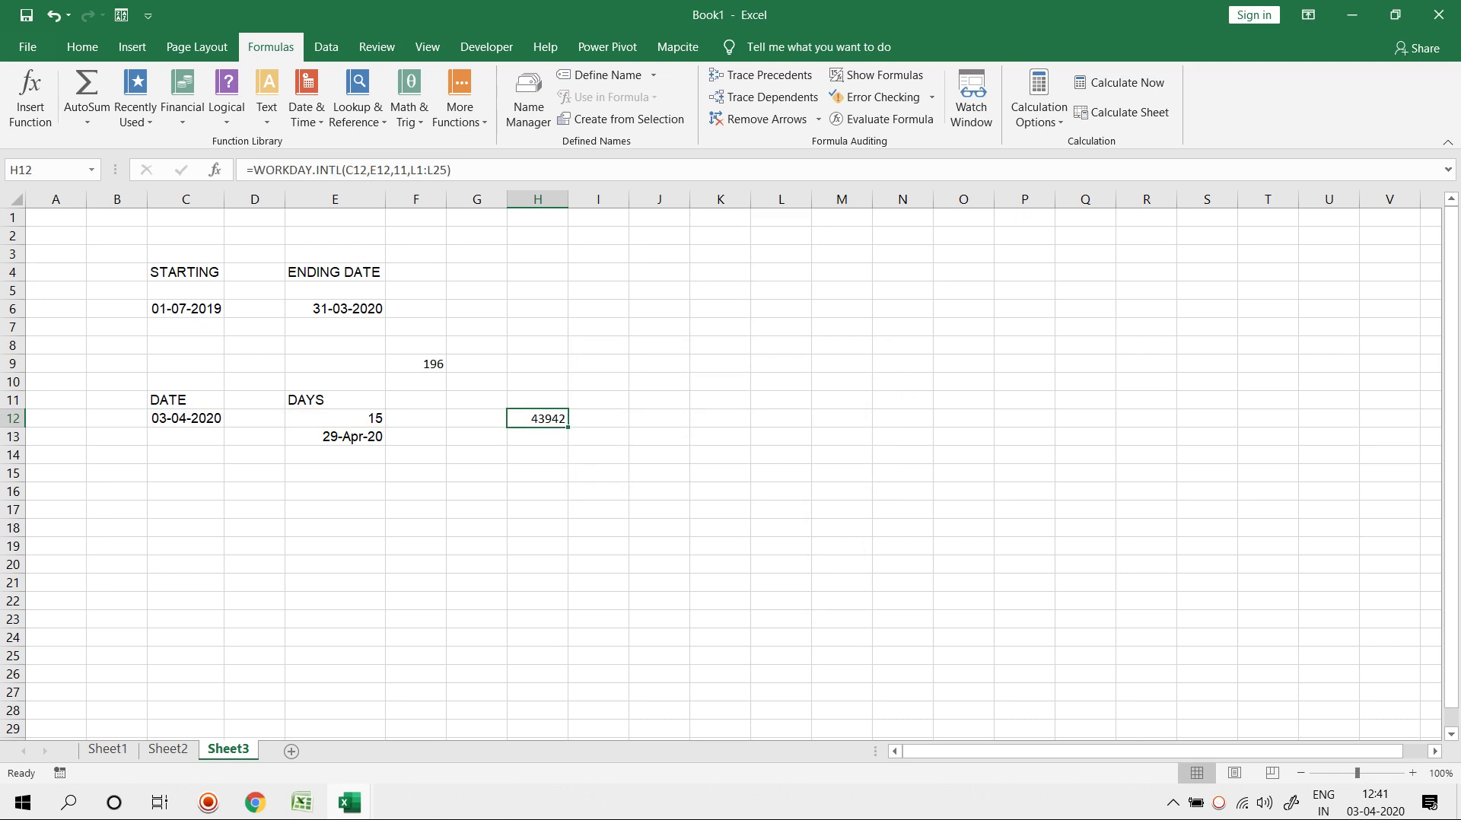
pyautogui.hotkey('ctrl', 'shift', '3')
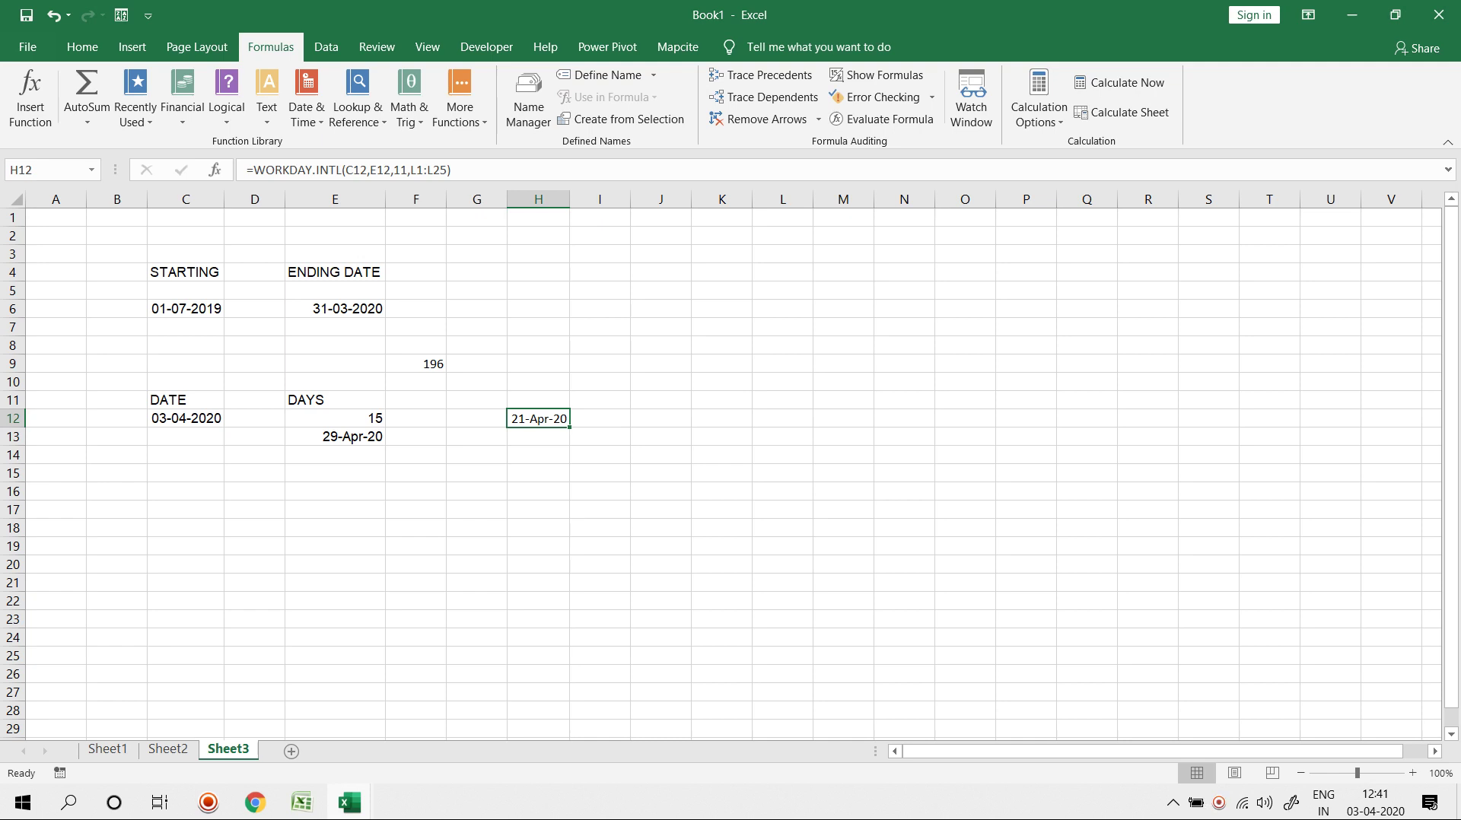
# On the Year sheet of the Date & Time workbook, enter today's date in F5 and =YEAR(F5) in F6
pyautogui.hotkey('alt', 'Tab')
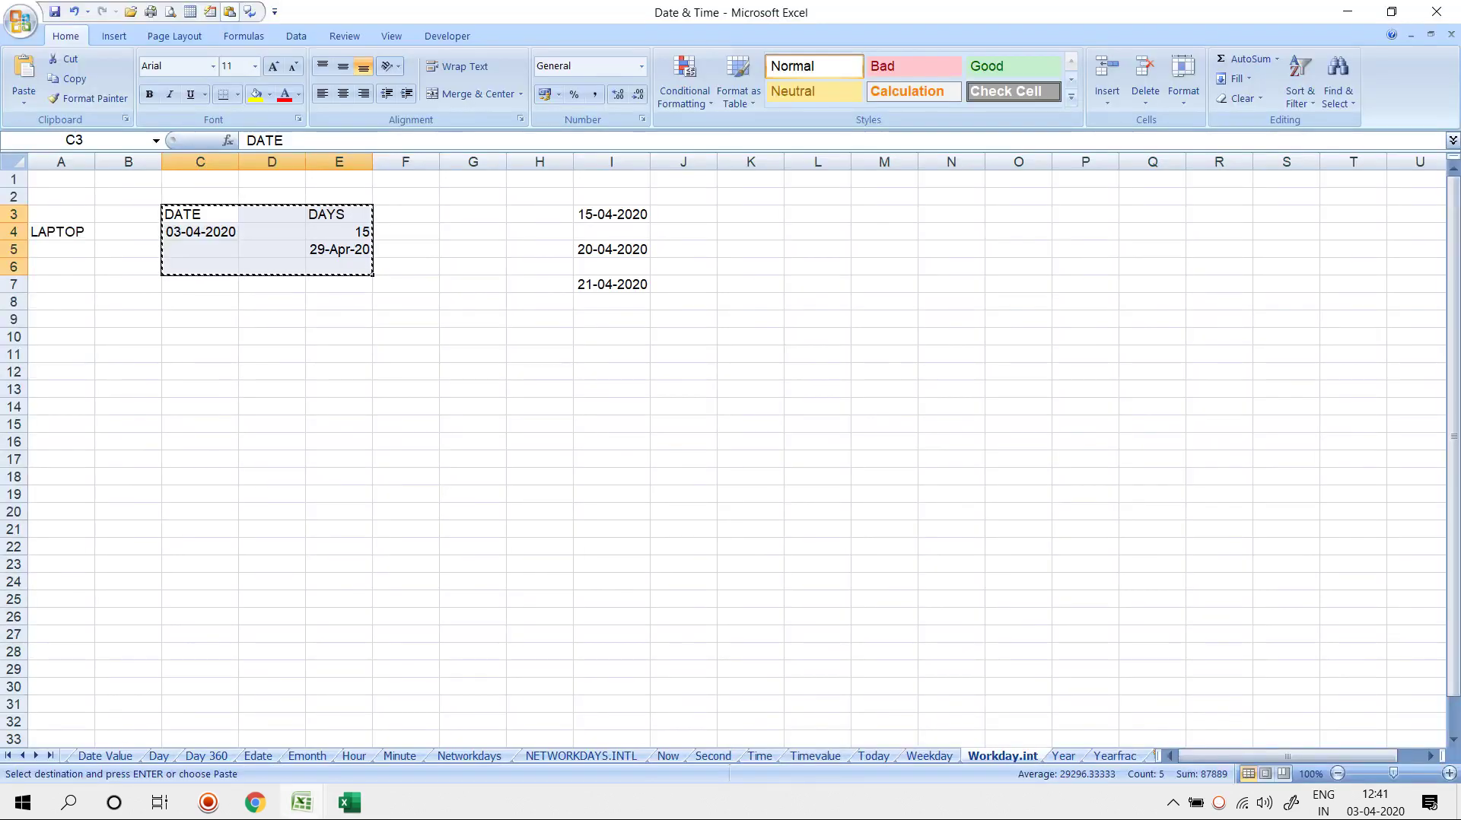
pyautogui.click(1063, 756)
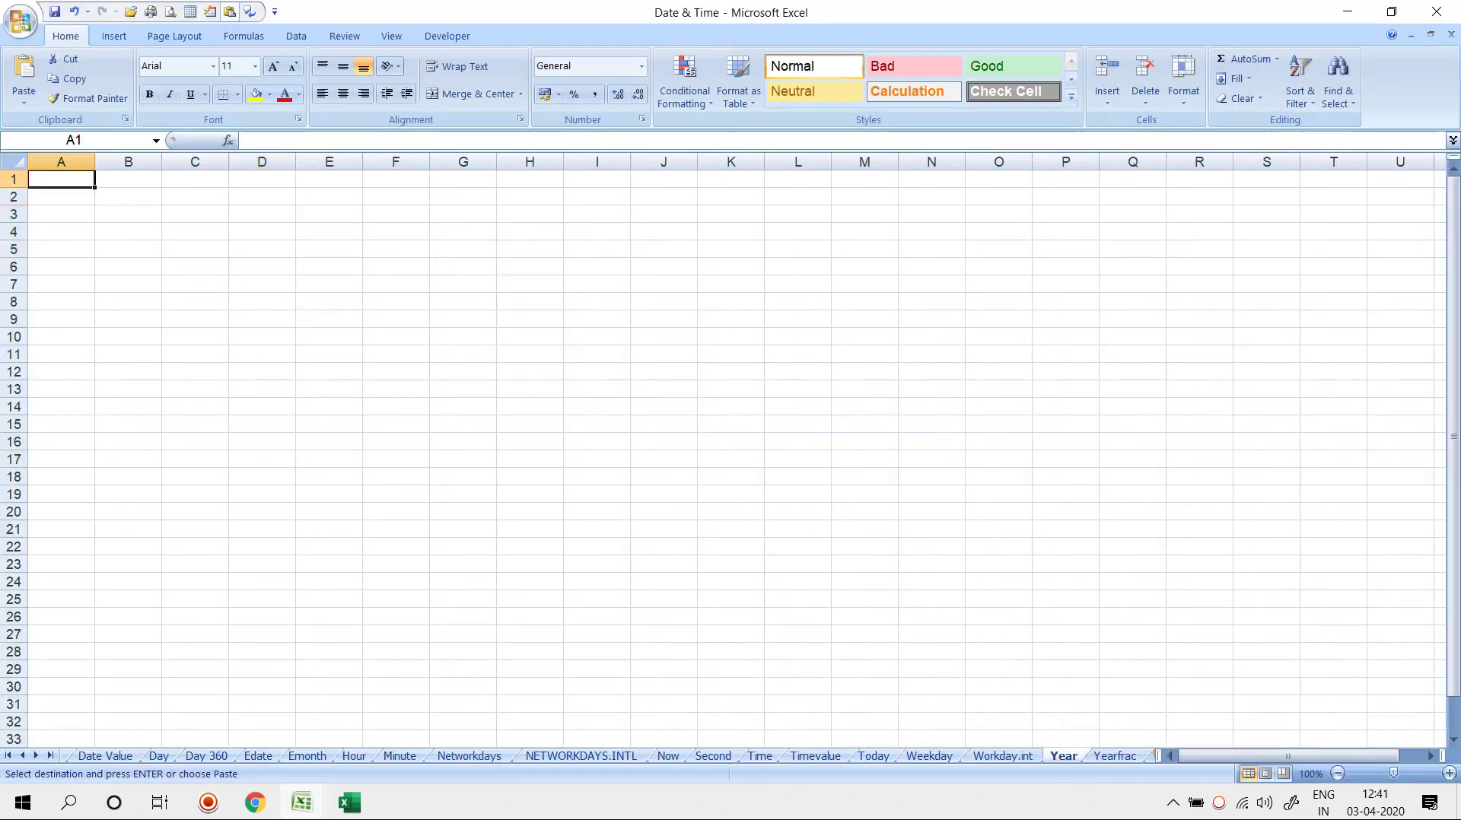
pyautogui.click(396, 250)
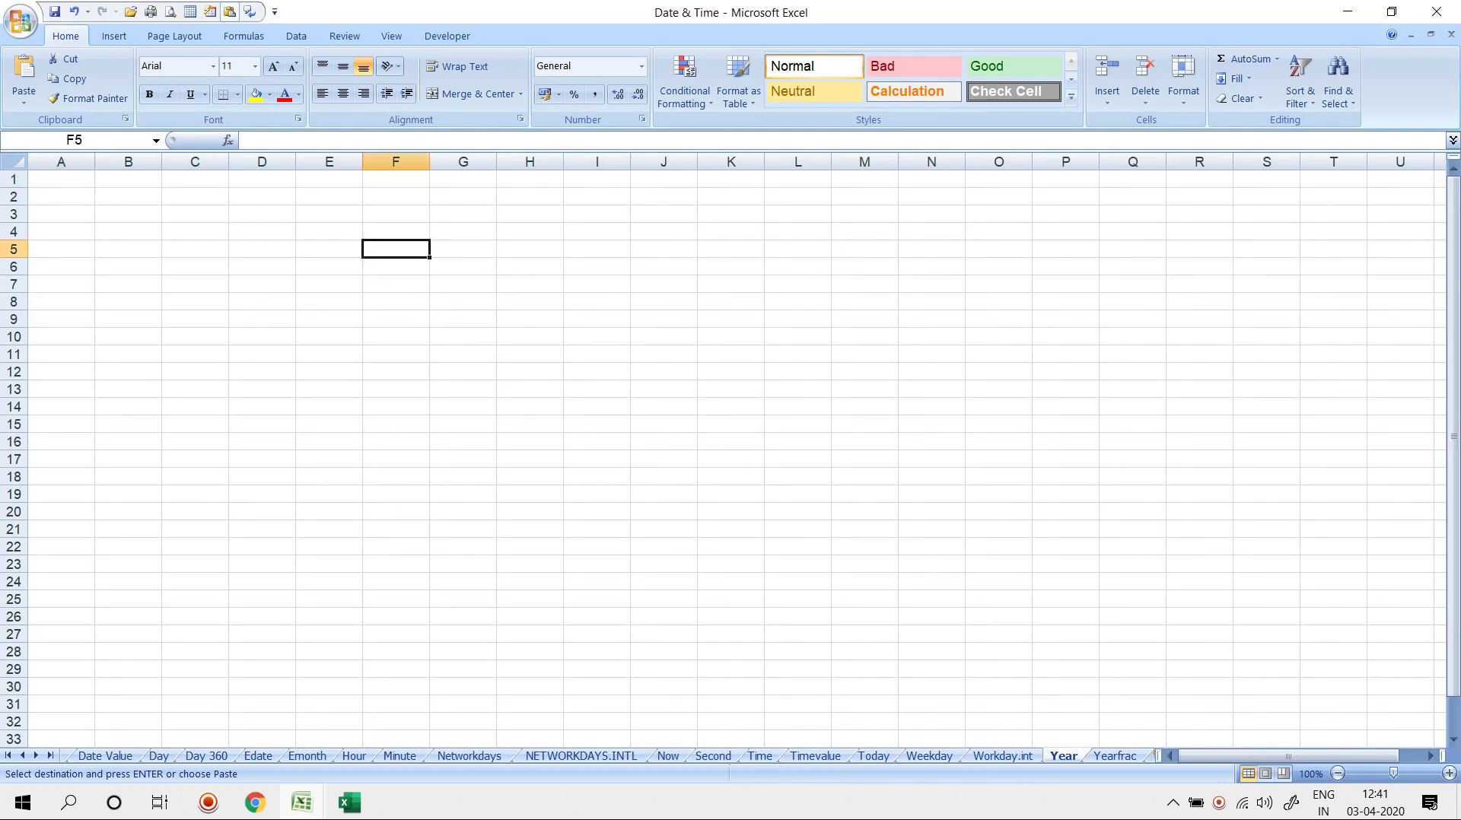
pyautogui.hotkey('ctrl', ';')
pyautogui.press('Return')
pyautogui.write('=YEAR(F5')
pyautogui.press('Return')
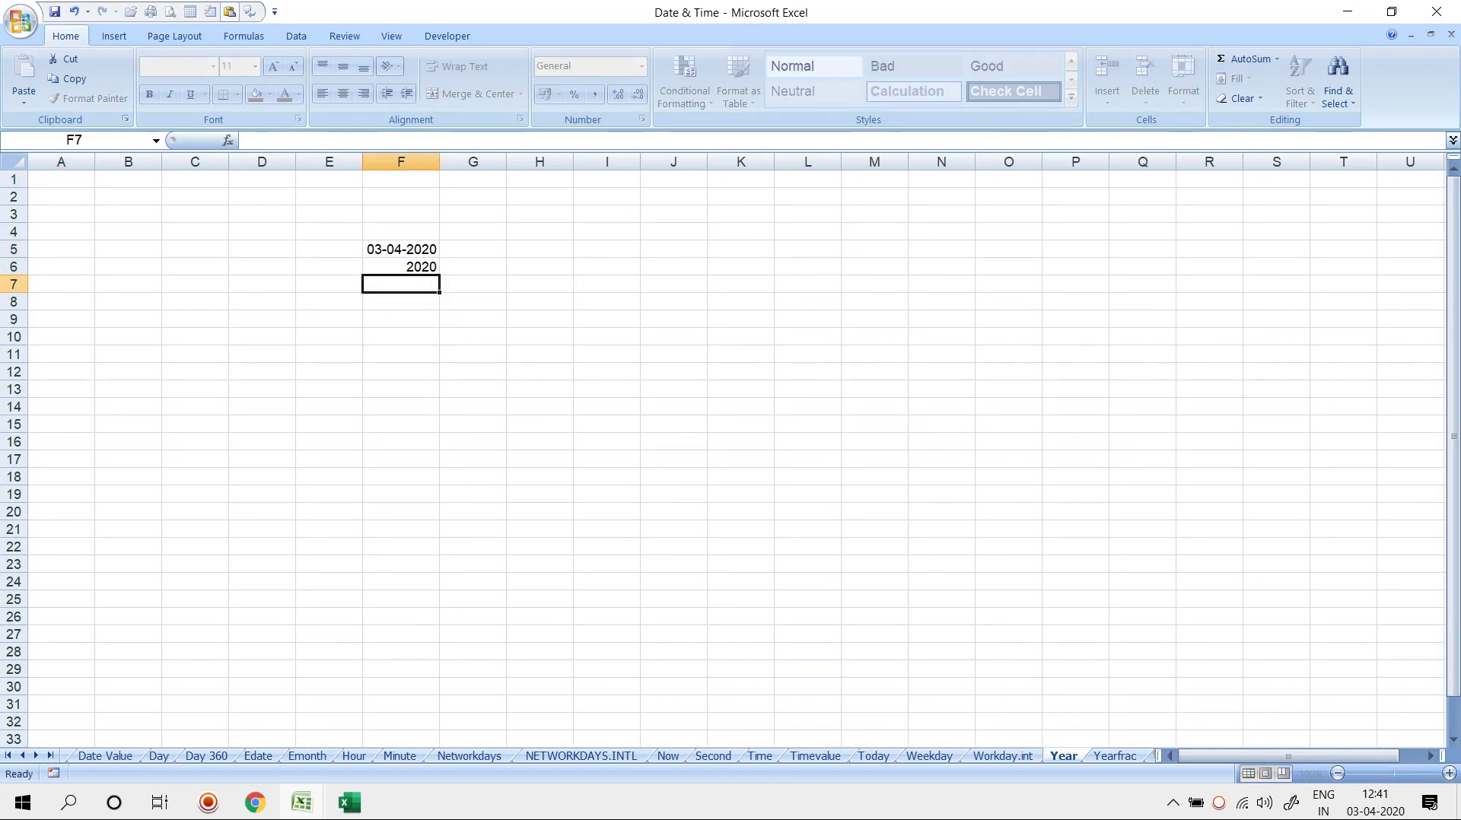
# Enter 15L in E2 of the Yearfrac sheet
pyautogui.hotkey('ctrl', 'pagedown')
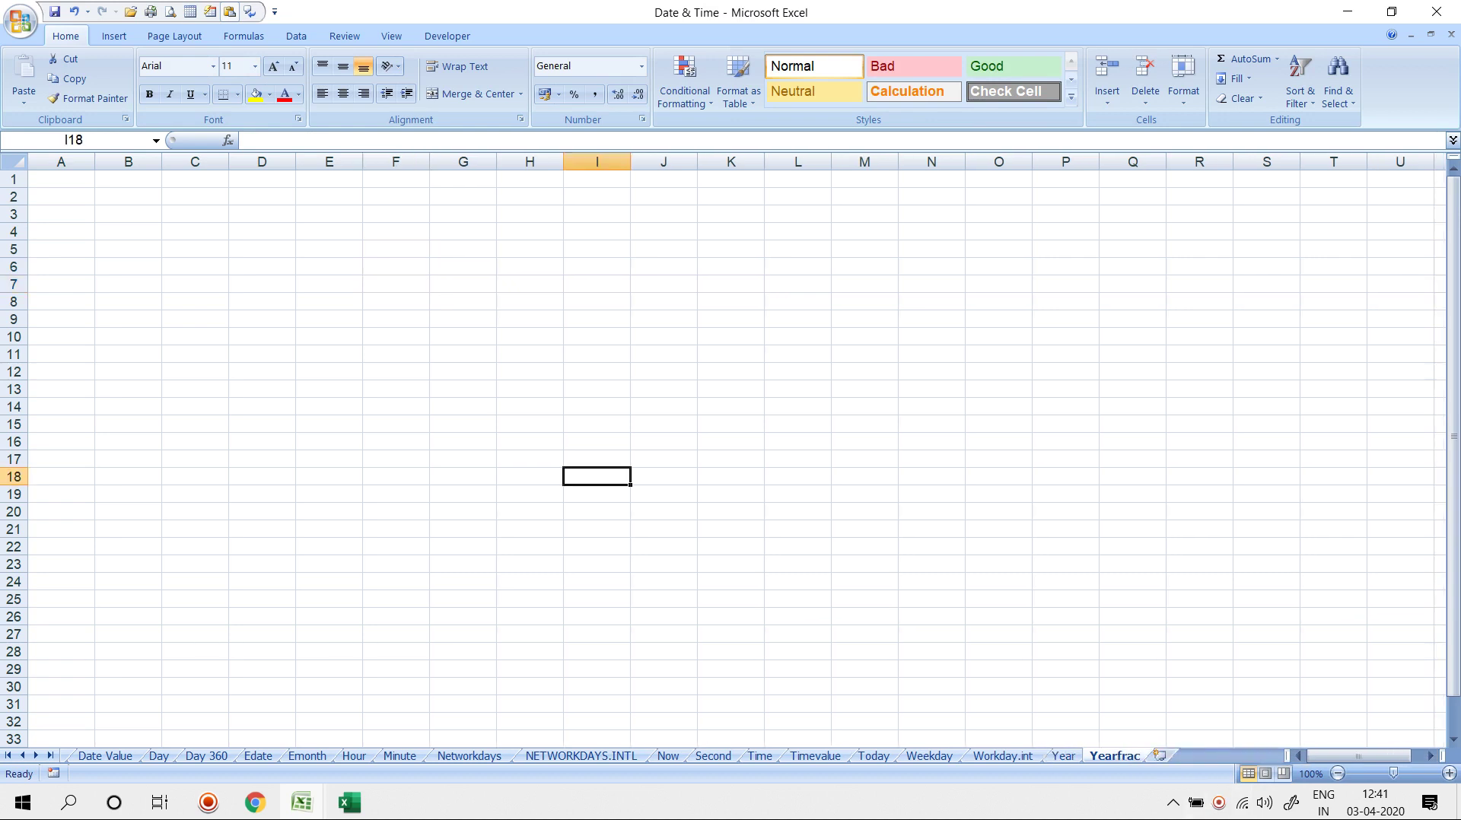
pyautogui.press('Left')
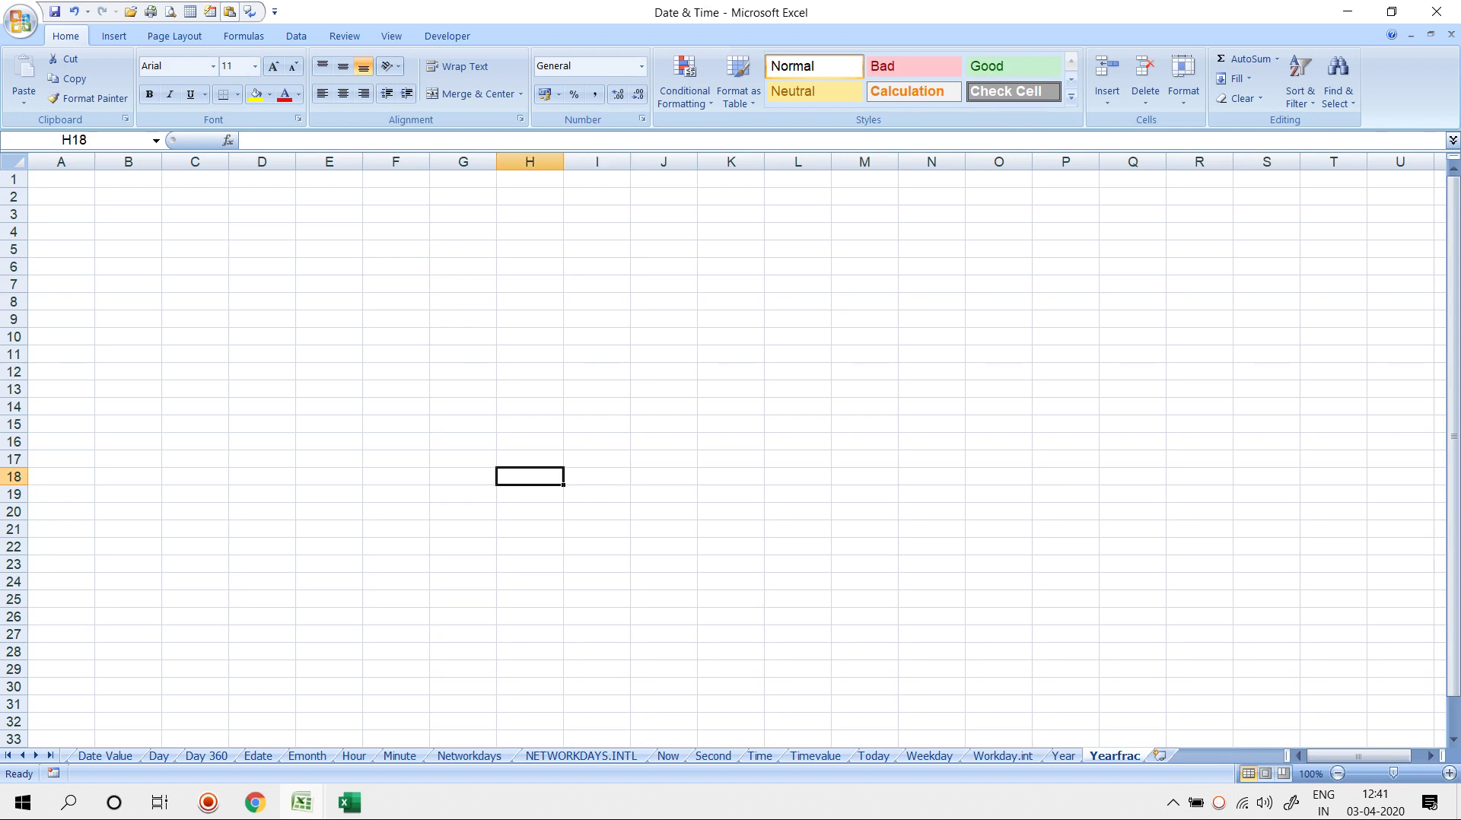
pyautogui.hotkey('ctrl', 'Up')
pyautogui.press('Left')
pyautogui.press('Left')
pyautogui.press('Left')
pyautogui.press('Down')
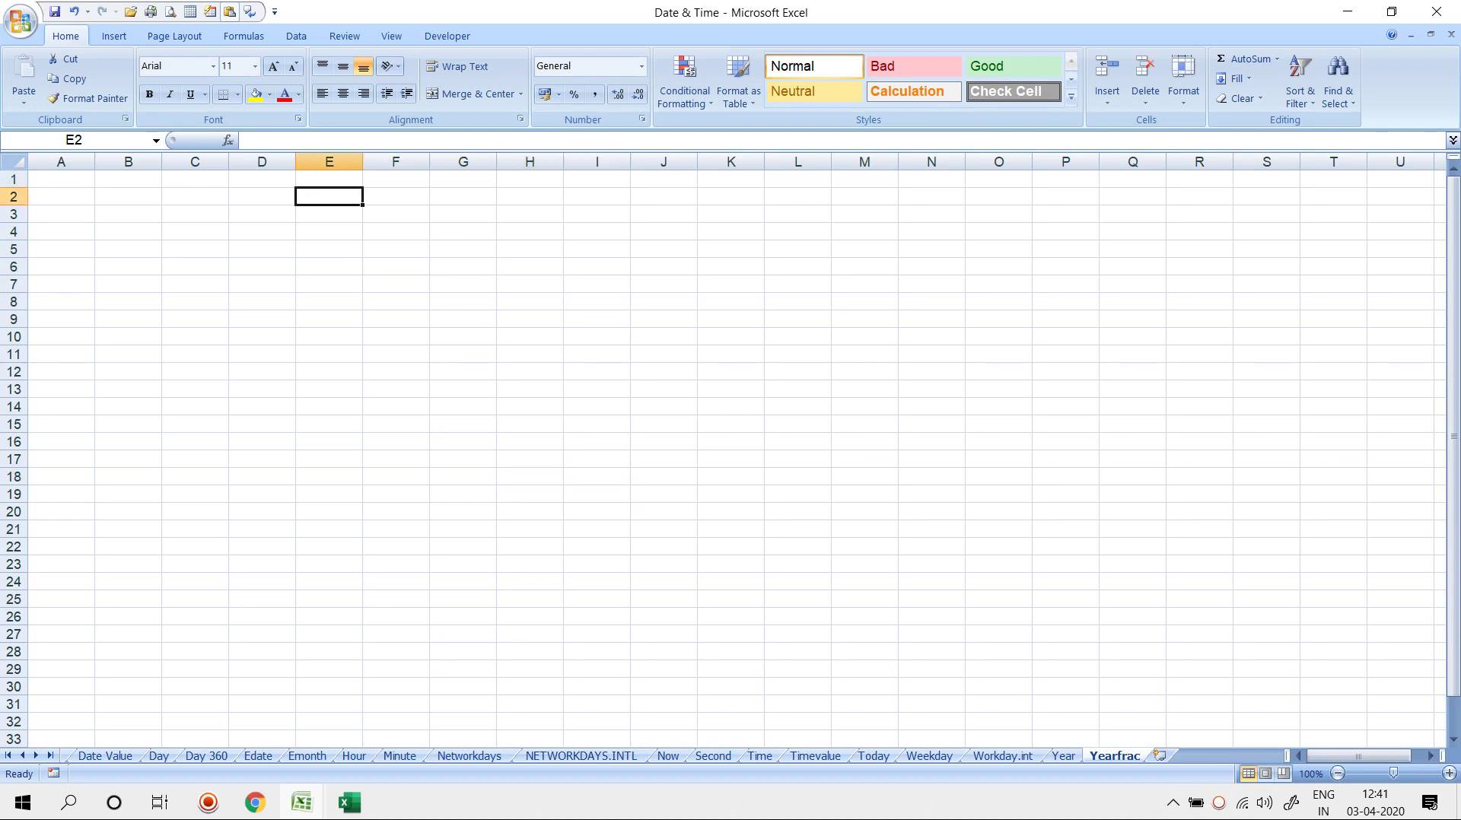
pyautogui.write('15L')
pyautogui.press('Return')
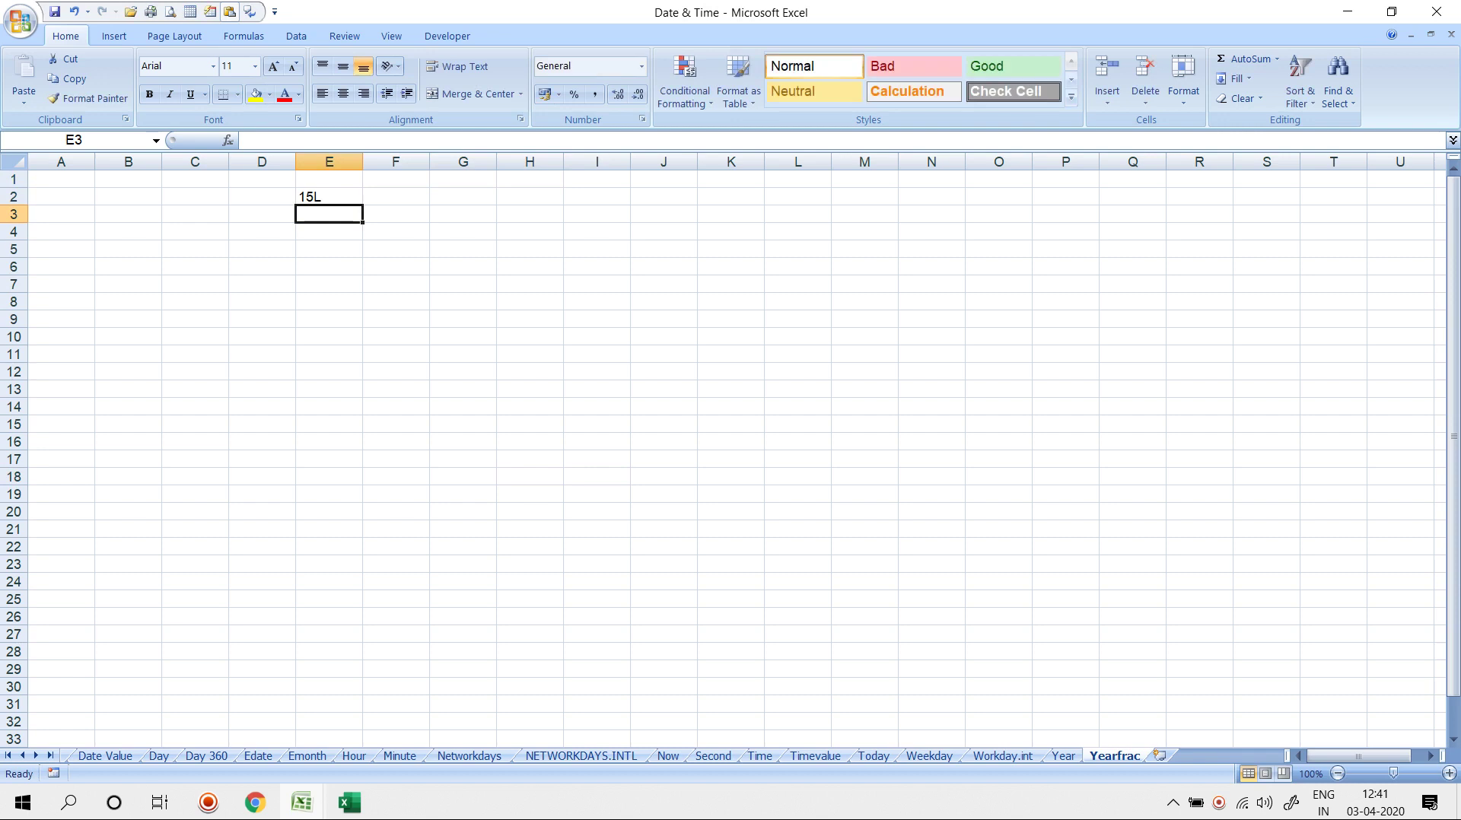
# Enter the start date 01-04-2020 in B3
pyautogui.press('Left')
pyautogui.press('Left')
pyautogui.press('Left')
pyautogui.write('01-04-2020')
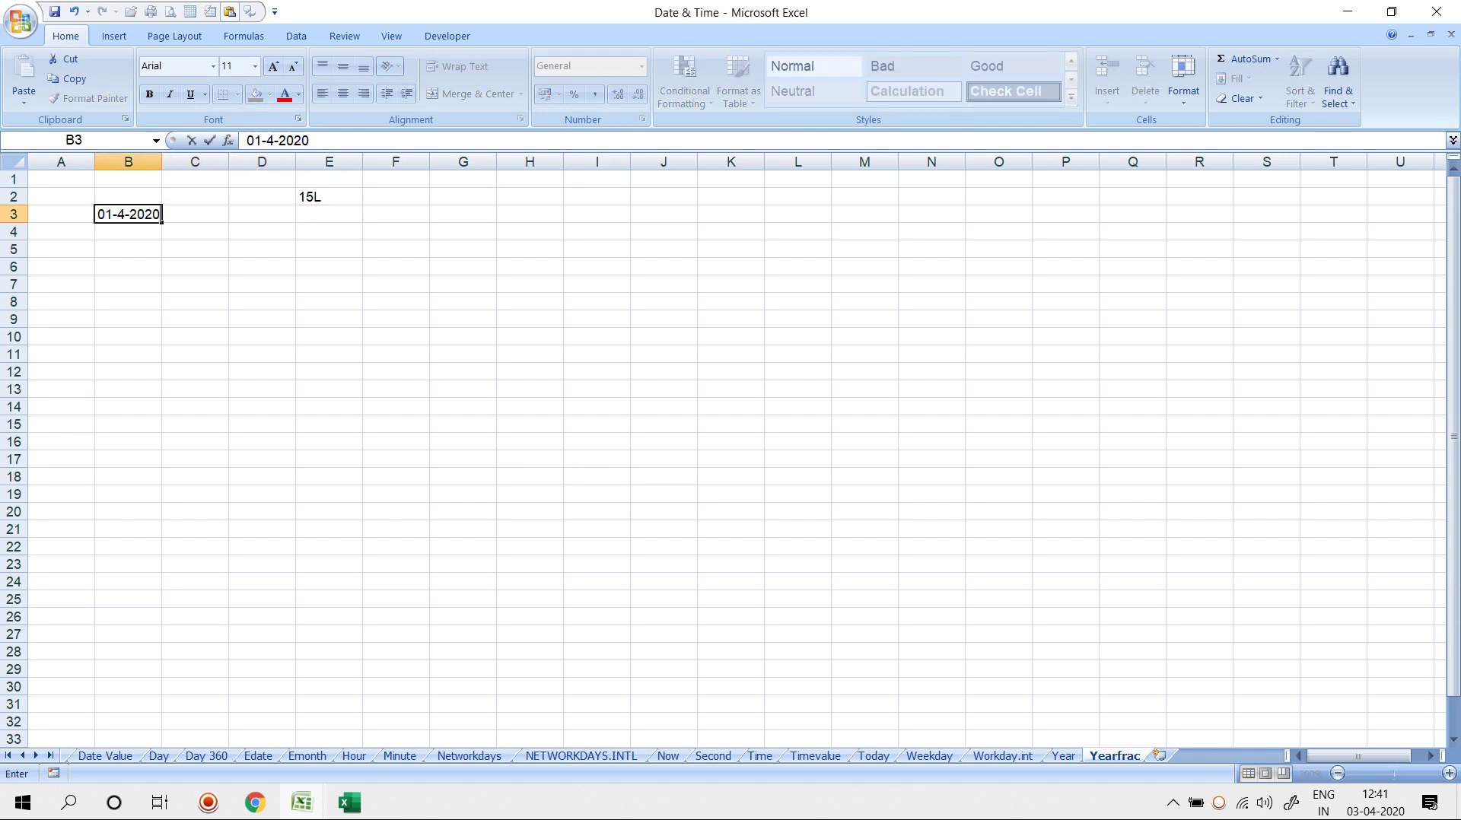
pyautogui.press('Return')
# Enter the date 31-03-2020 in F2, beside the 15L entry
pyautogui.press('Up')
pyautogui.press('Right')
pyautogui.press('Right')
pyautogui.press('Right')
pyautogui.press('Right')
pyautogui.press('Up')
pyautogui.write('3')
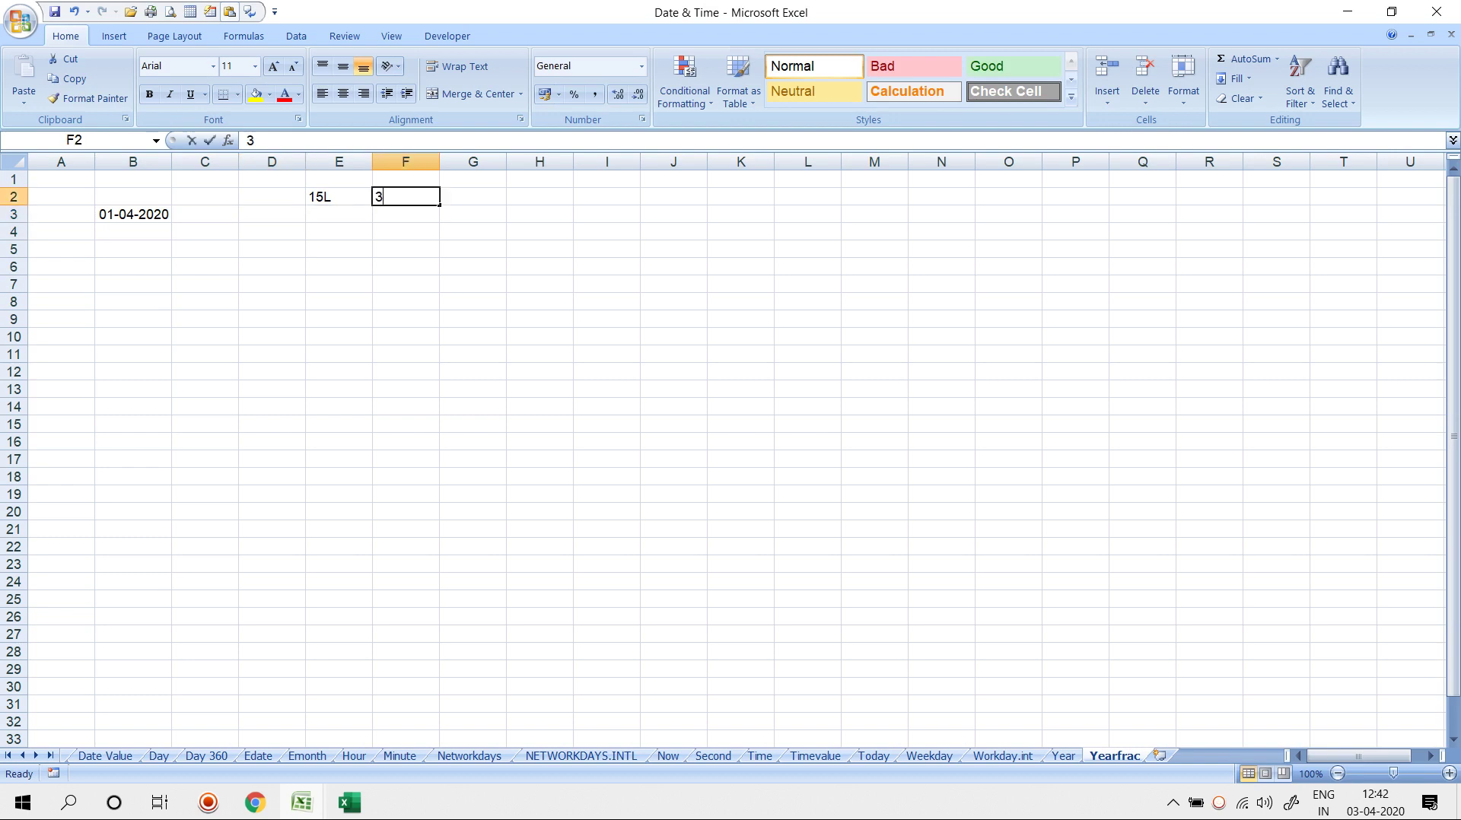
pyautogui.write('1-03-2020')
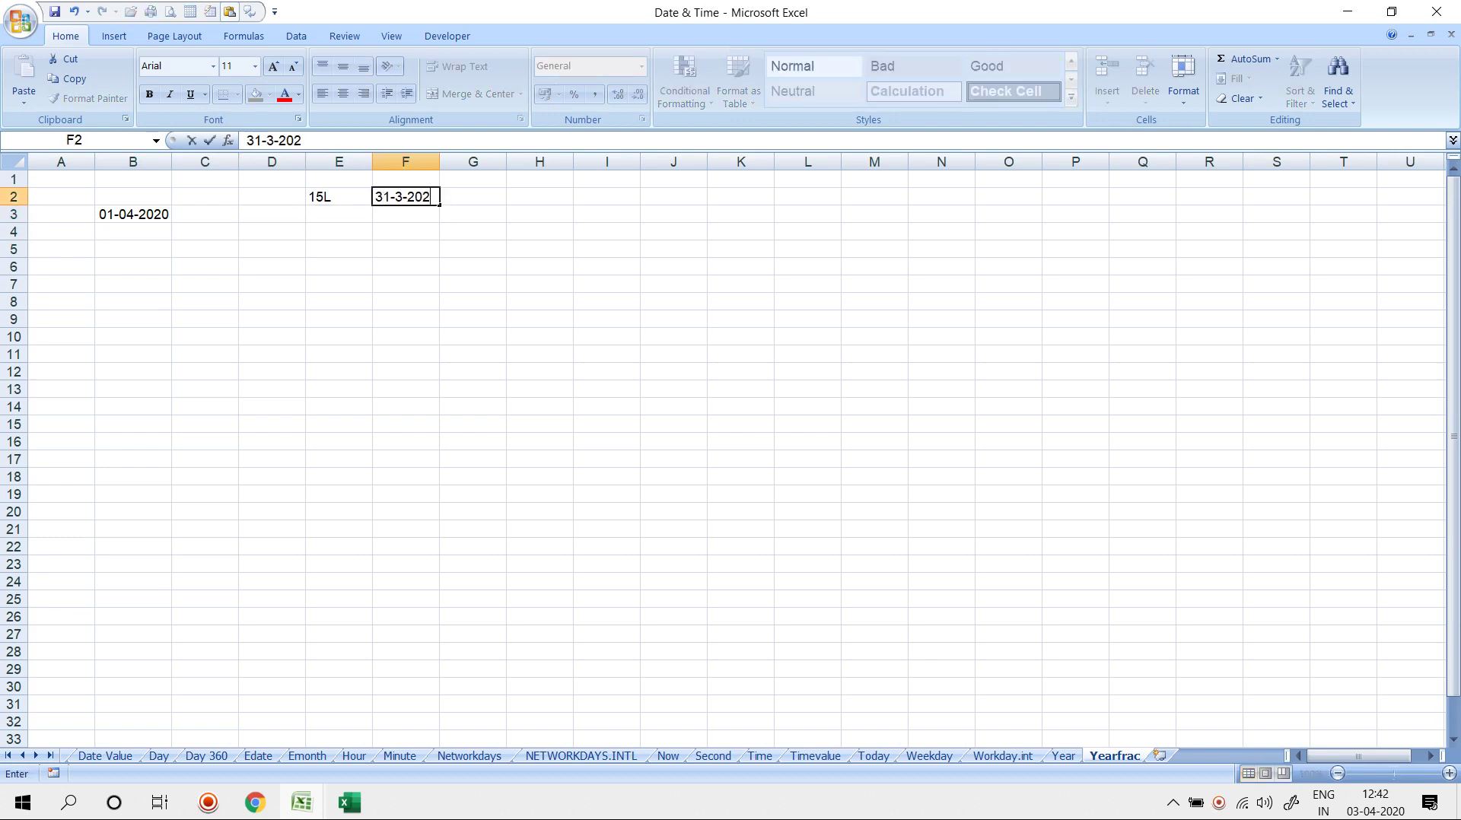
pyautogui.press('Return')
# Enter the end date 30-09-2020 in E3, below the 15L entry
pyautogui.press('Left')
pyautogui.write('30-9-2020')
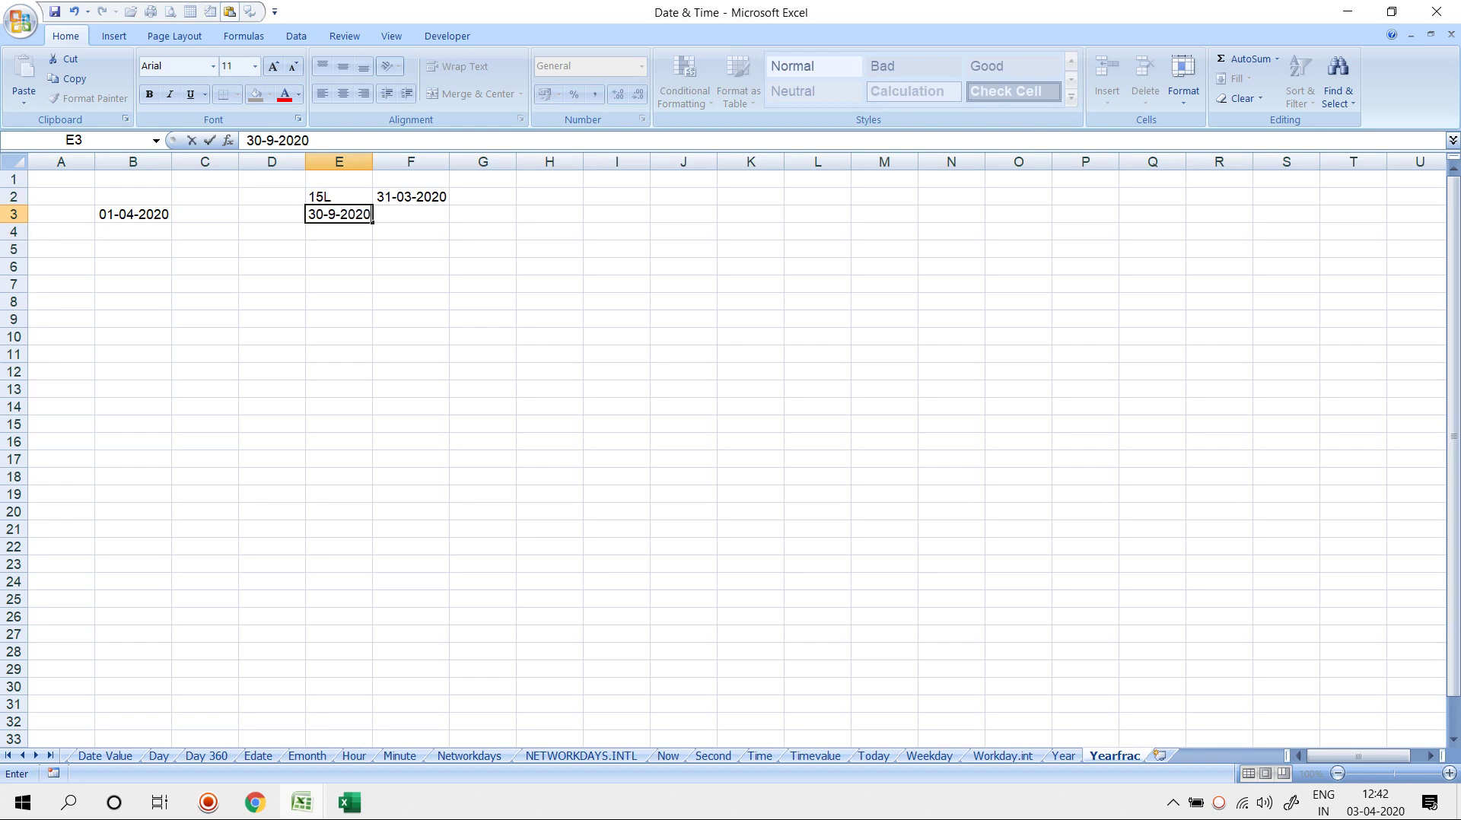
pyautogui.press('Return')
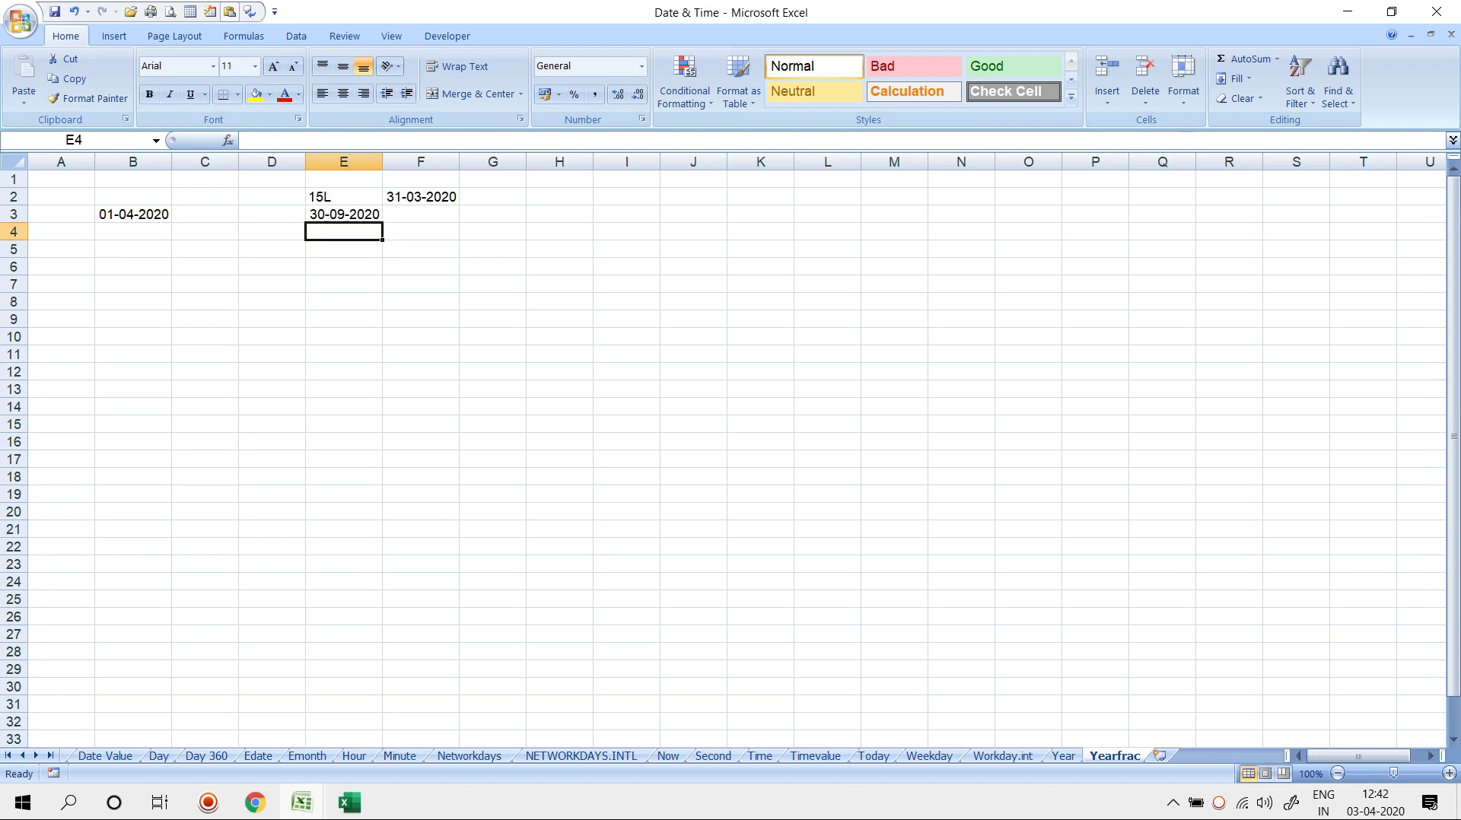
# Calculate the fraction of the year between the two row 3 dates in C4 with =YEARFRAC(B3,E3)
pyautogui.press('Left')
pyautogui.press('Left')
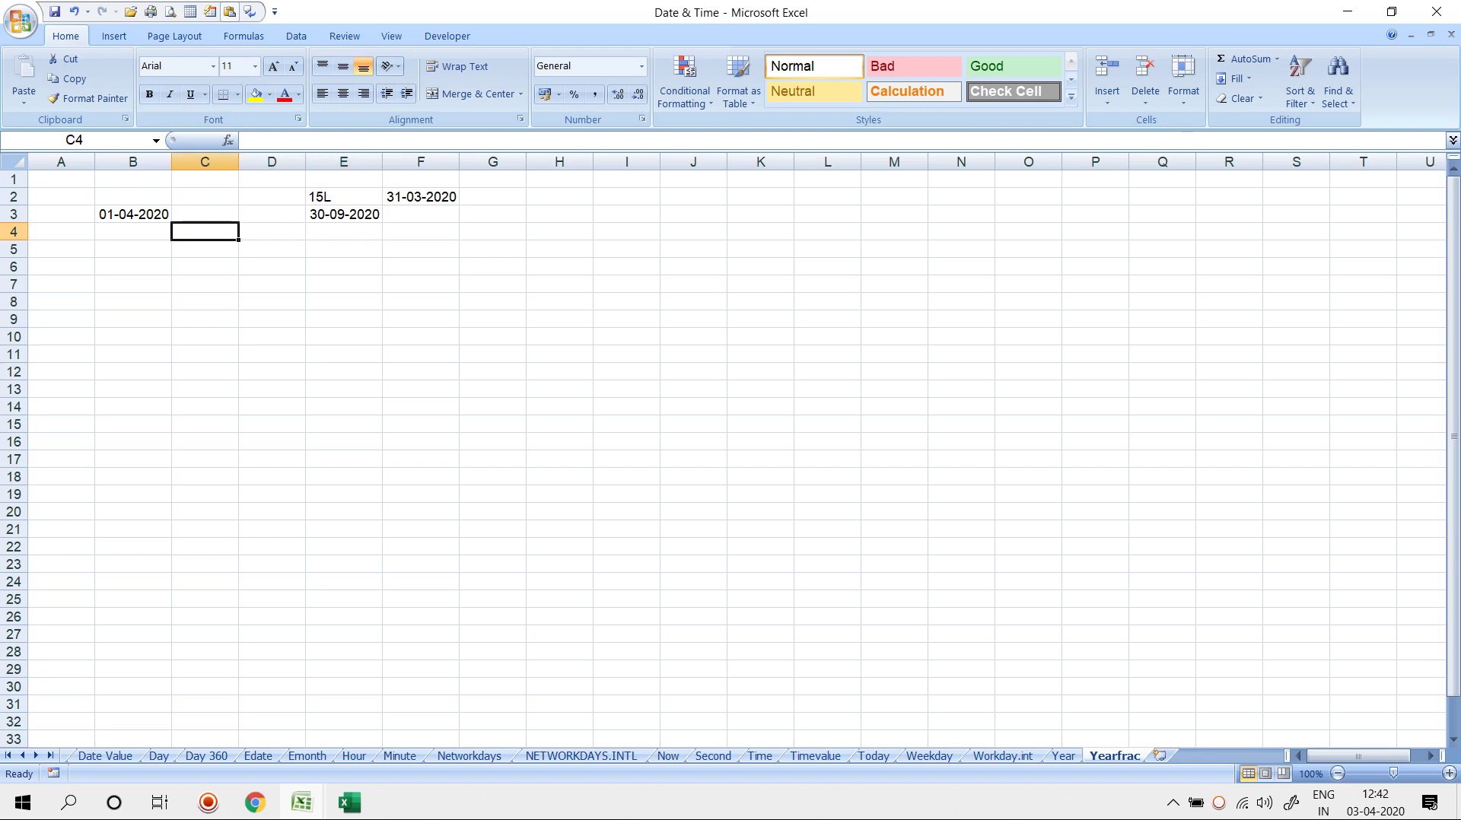
pyautogui.write('=YEAR')
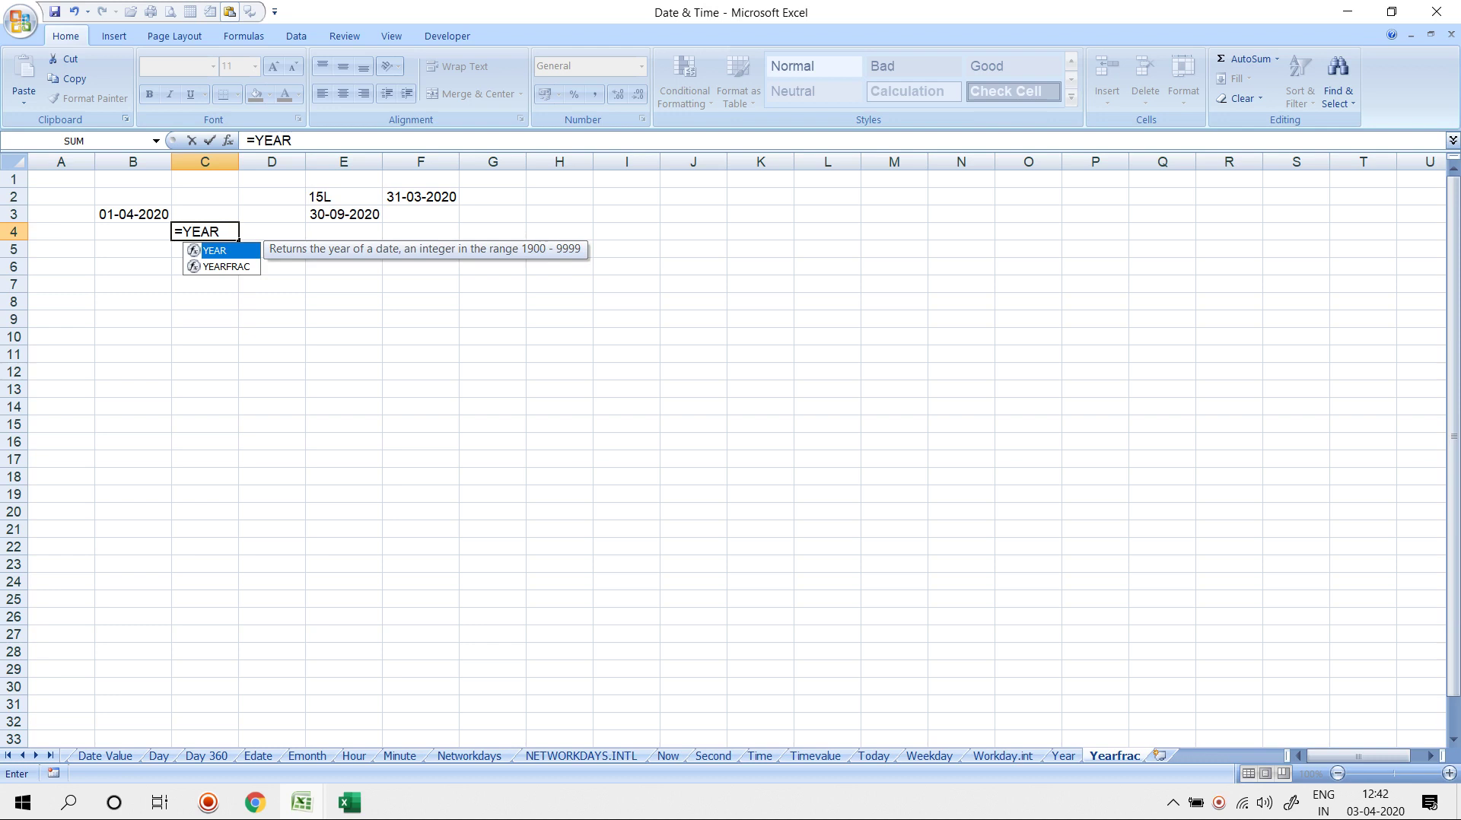
pyautogui.press('Down')
pyautogui.press('Tab')
pyautogui.press('Left')
pyautogui.press('Up')
pyautogui.write(',')
pyautogui.press('Right')
pyautogui.press('Right')
pyautogui.press('Up')
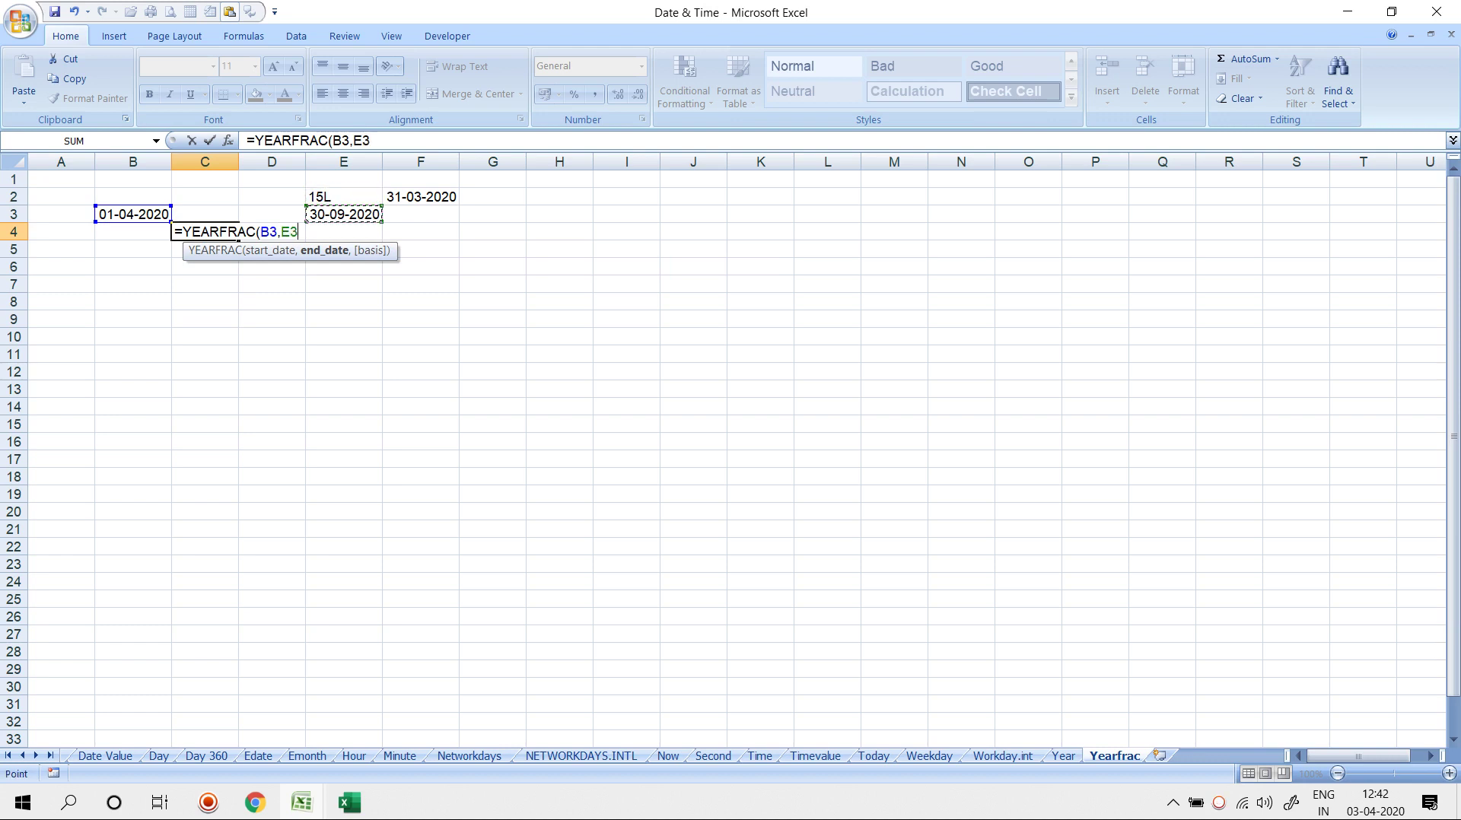
pyautogui.write(',')
pyautogui.press('BackSpace')
pyautogui.press('Return')
pyautogui.press('Up')
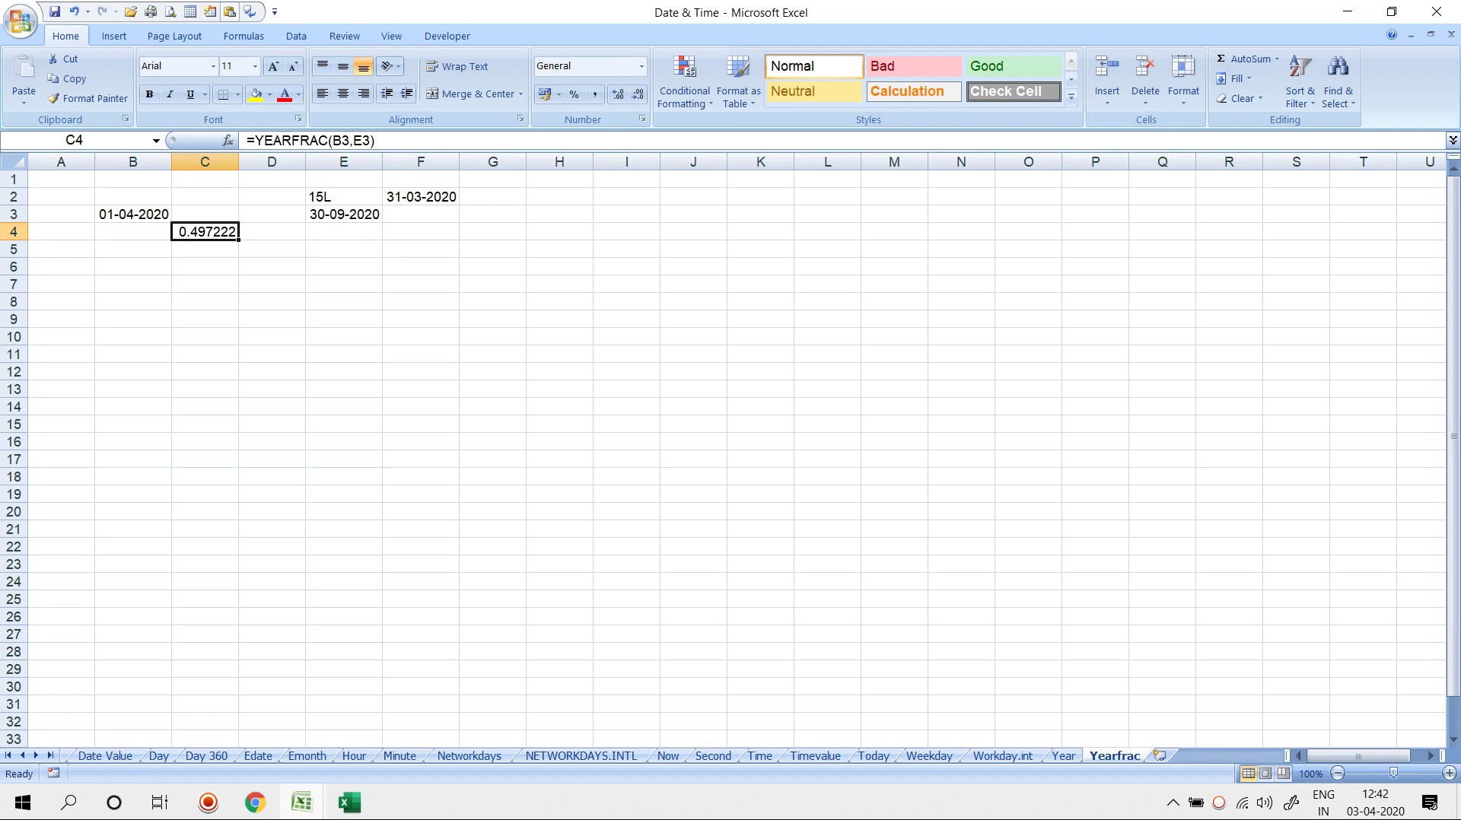
pyautogui.press('Down')
pyautogui.press('Down')
pyautogui.press('Down')
pyautogui.write('=')
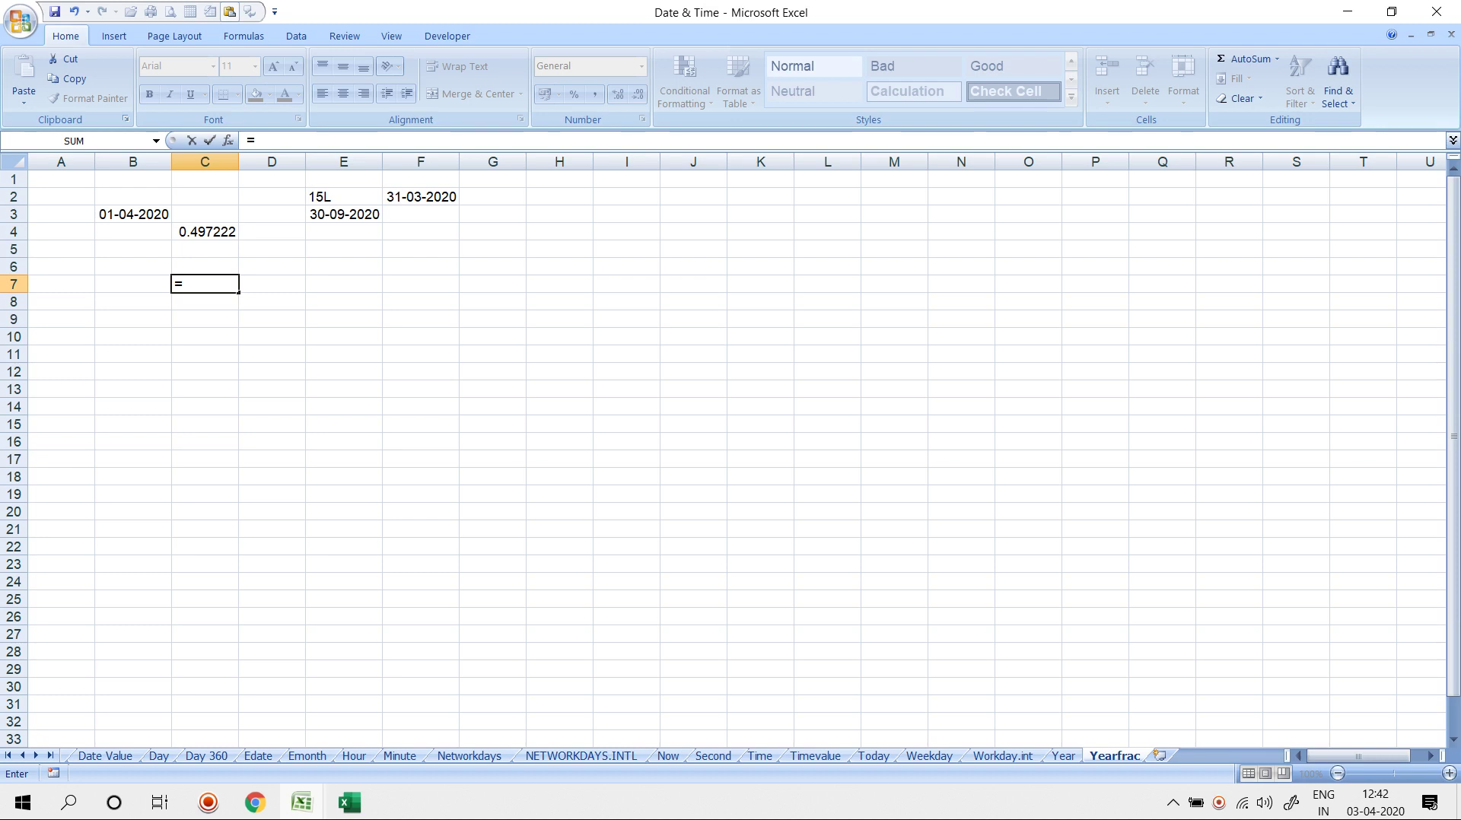
pyautogui.press('Escape')
pyautogui.press('Up')
pyautogui.press('Up')
pyautogui.press('Up')
pyautogui.press('Up')
pyautogui.press('Down')
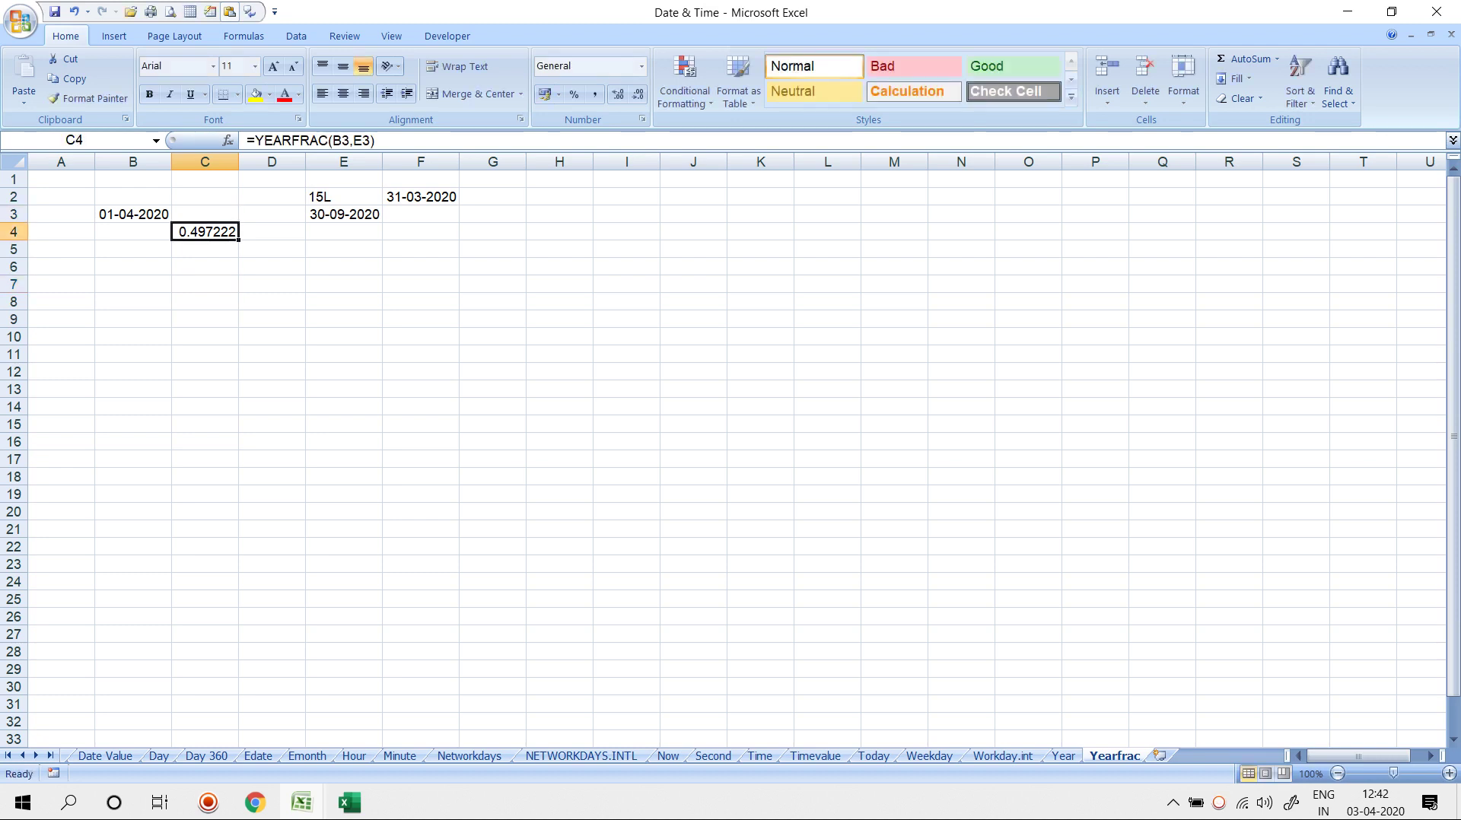
# Format the year fraction in C4 as a percentage with three decimal places
pyautogui.hotkey('ctrl', 'shift', '5')
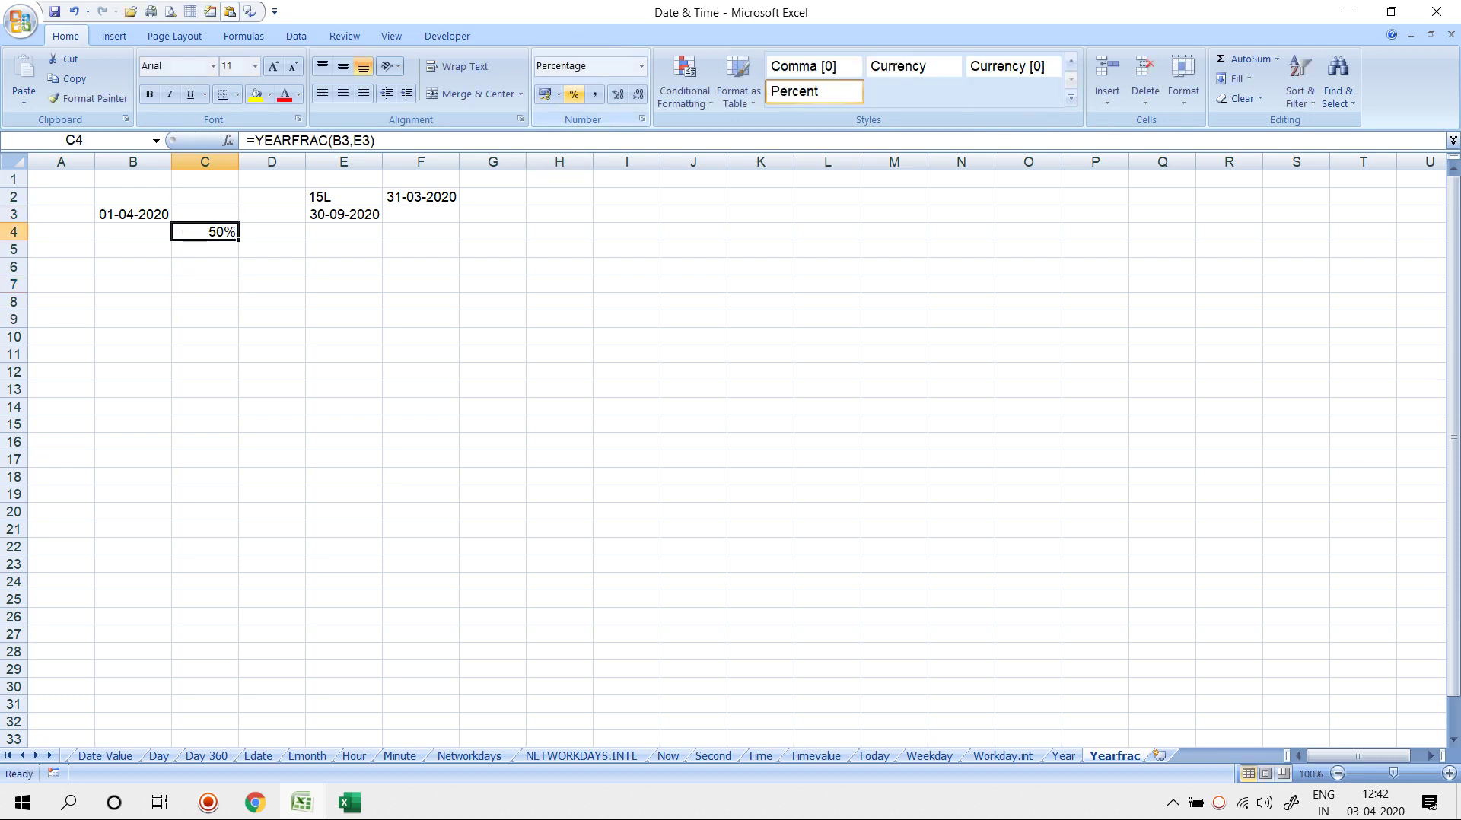
pyautogui.click(618, 93)
pyautogui.click(617, 94)
pyautogui.click(617, 93)
# Enter the amount 1500000 in C7
pyautogui.click(205, 284)
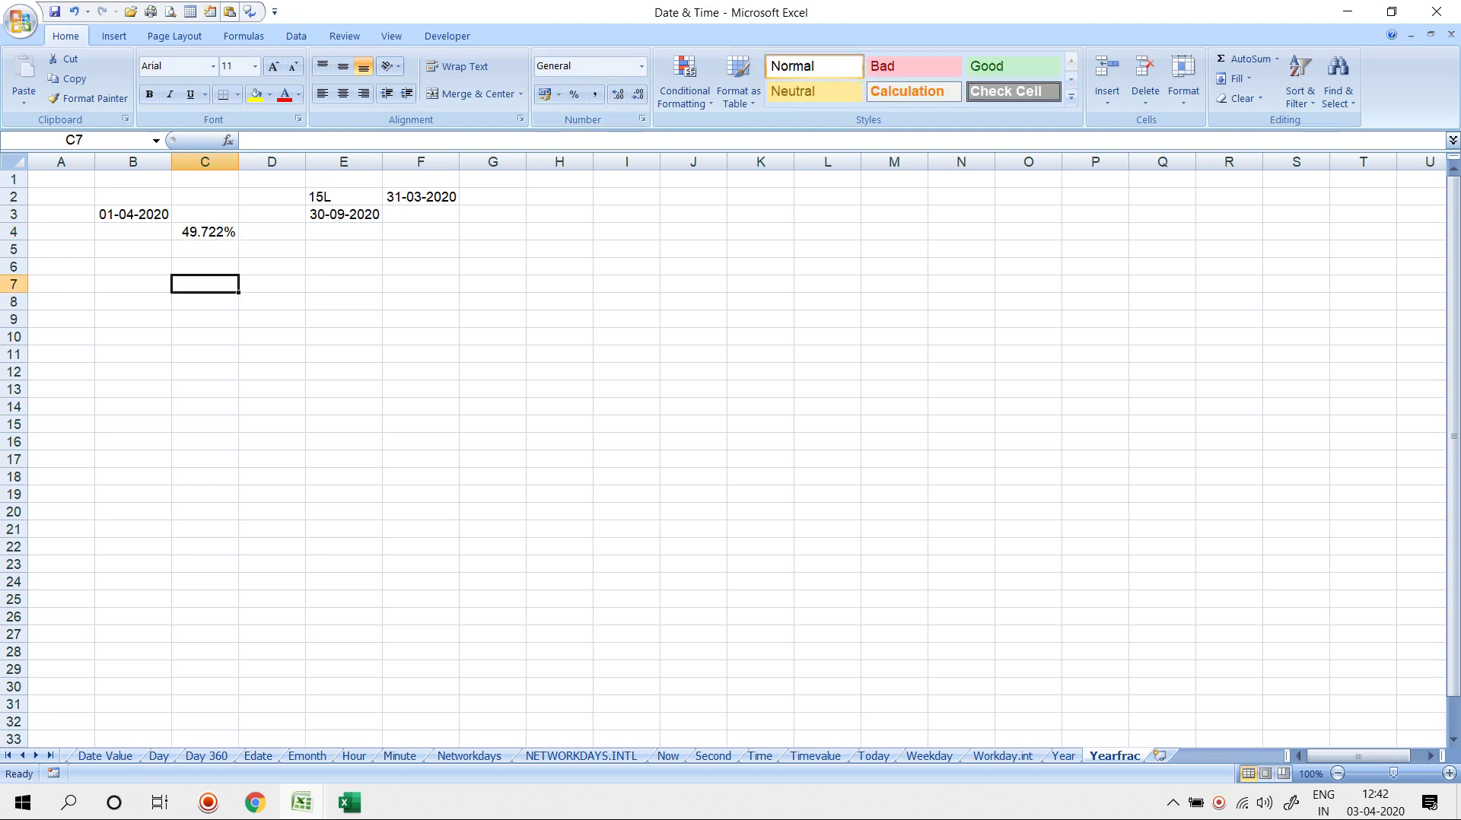
pyautogui.write('1500000')
pyautogui.press('Return')
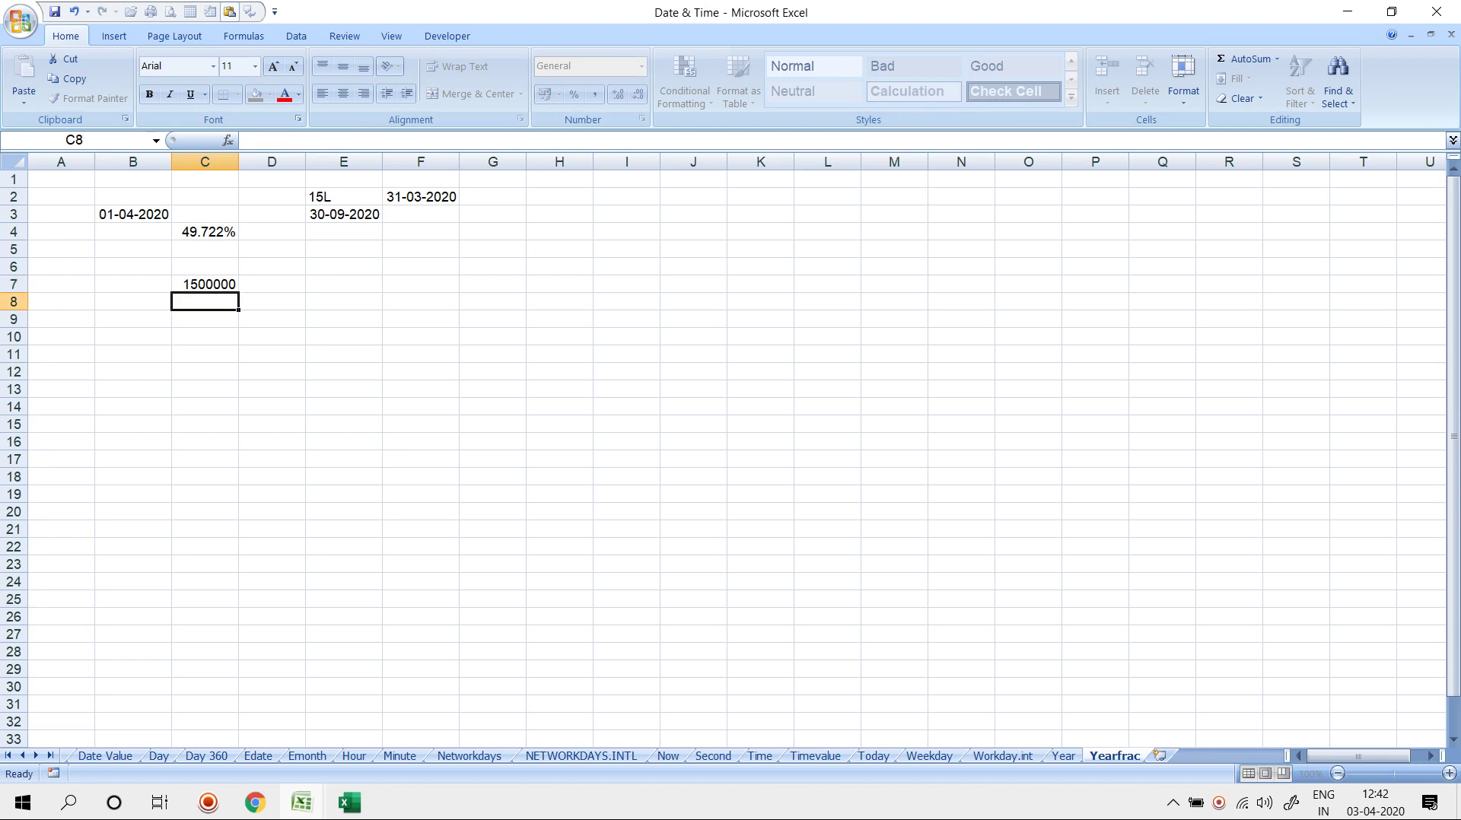
# Calculate the prorated amount in C8 by multiplying the year fraction by the full amount with =C4*C7
pyautogui.write('=')
pyautogui.press('Up')
pyautogui.press('Up')
pyautogui.press('Up')
pyautogui.press('Up')
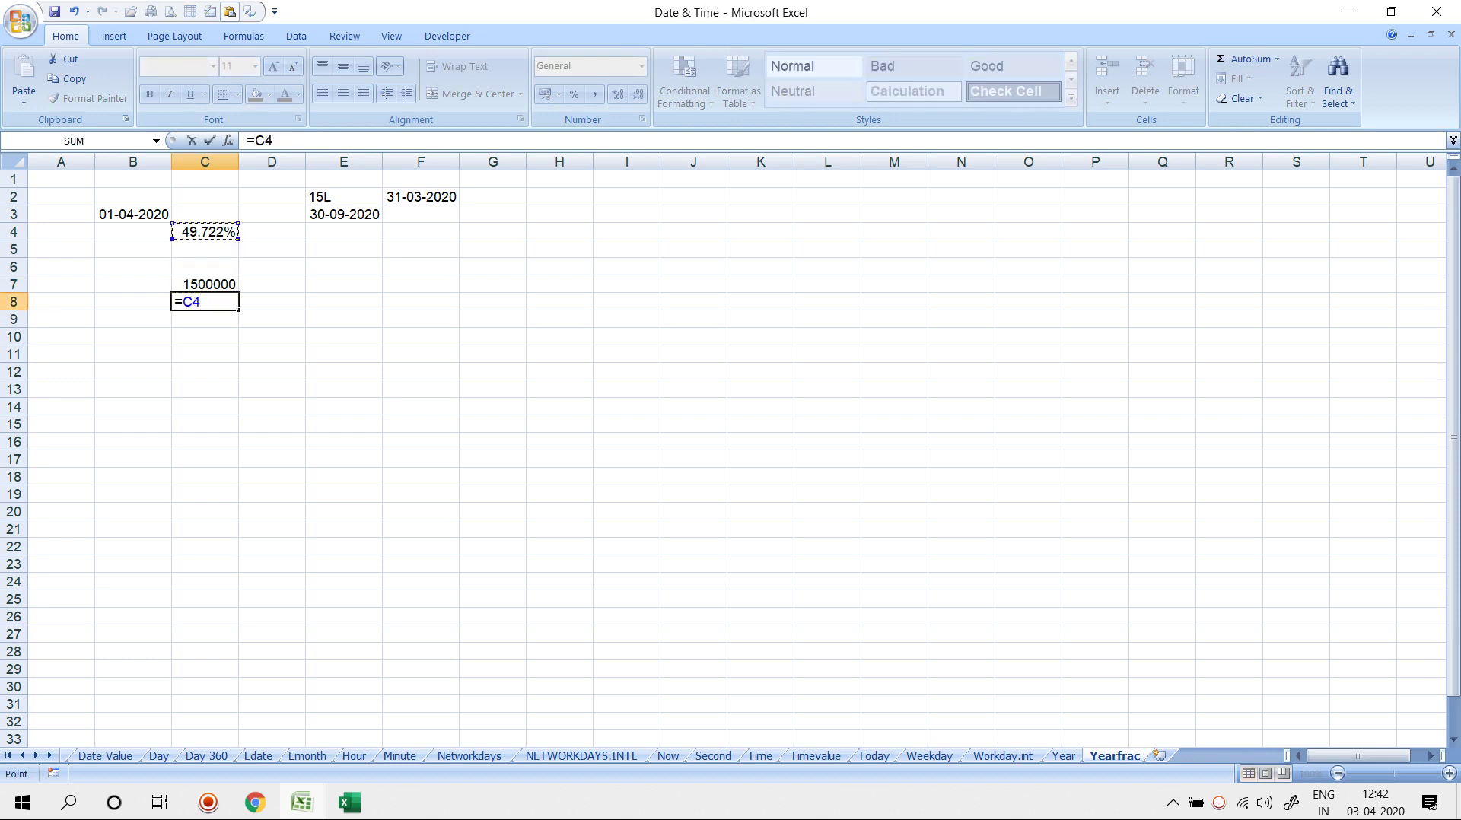
pyautogui.write('*')
pyautogui.press('Up')
pyautogui.press('Return')
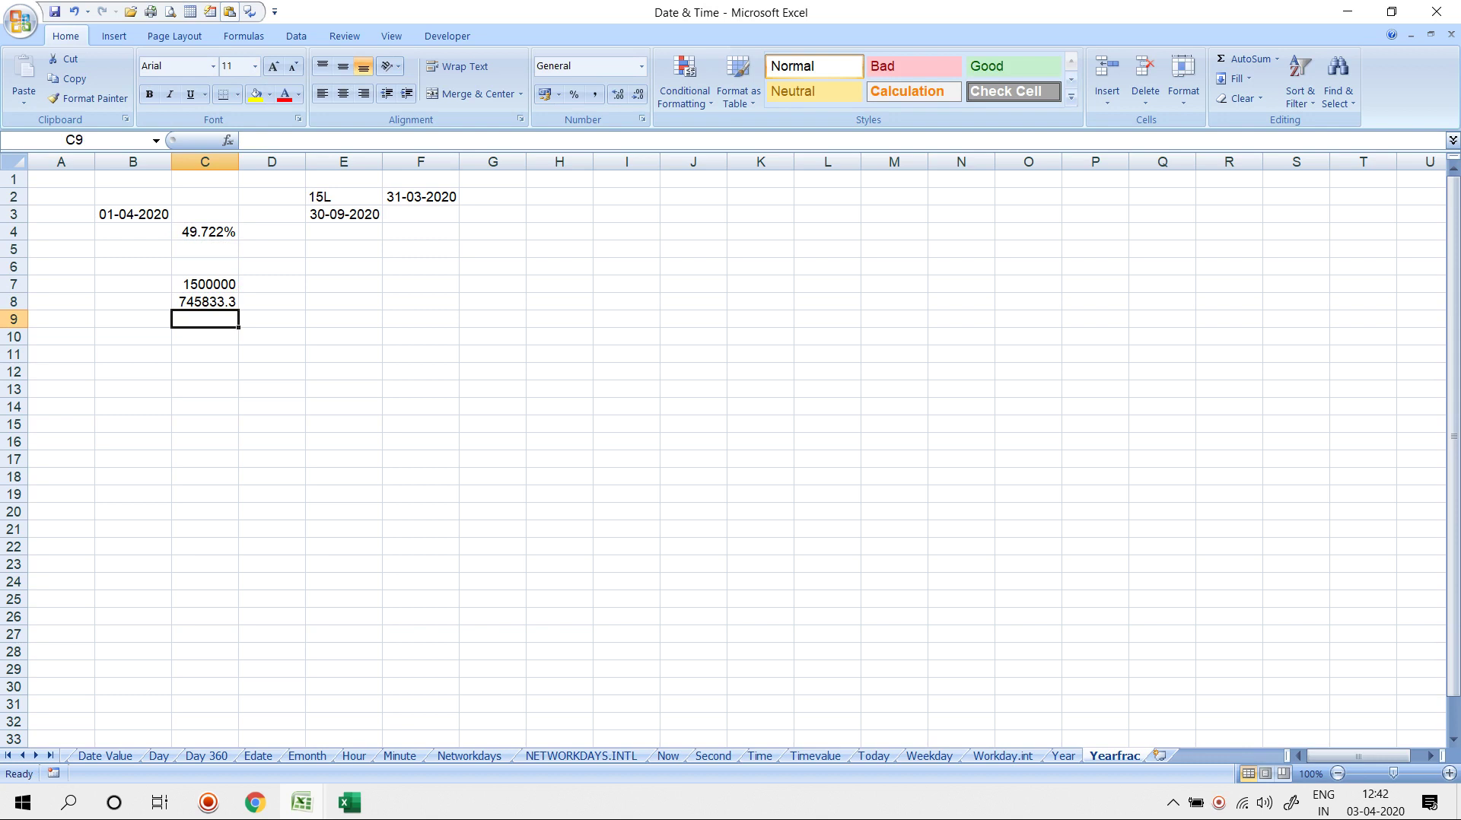
# Change the end date in E3 to 15-12-2020
pyautogui.press('Up')
pyautogui.press('Up')
pyautogui.press('Up')
pyautogui.press('Up')
pyautogui.press('Up')
pyautogui.press('Right')
pyautogui.press('Up')
pyautogui.press('Right')
pyautogui.write('1')
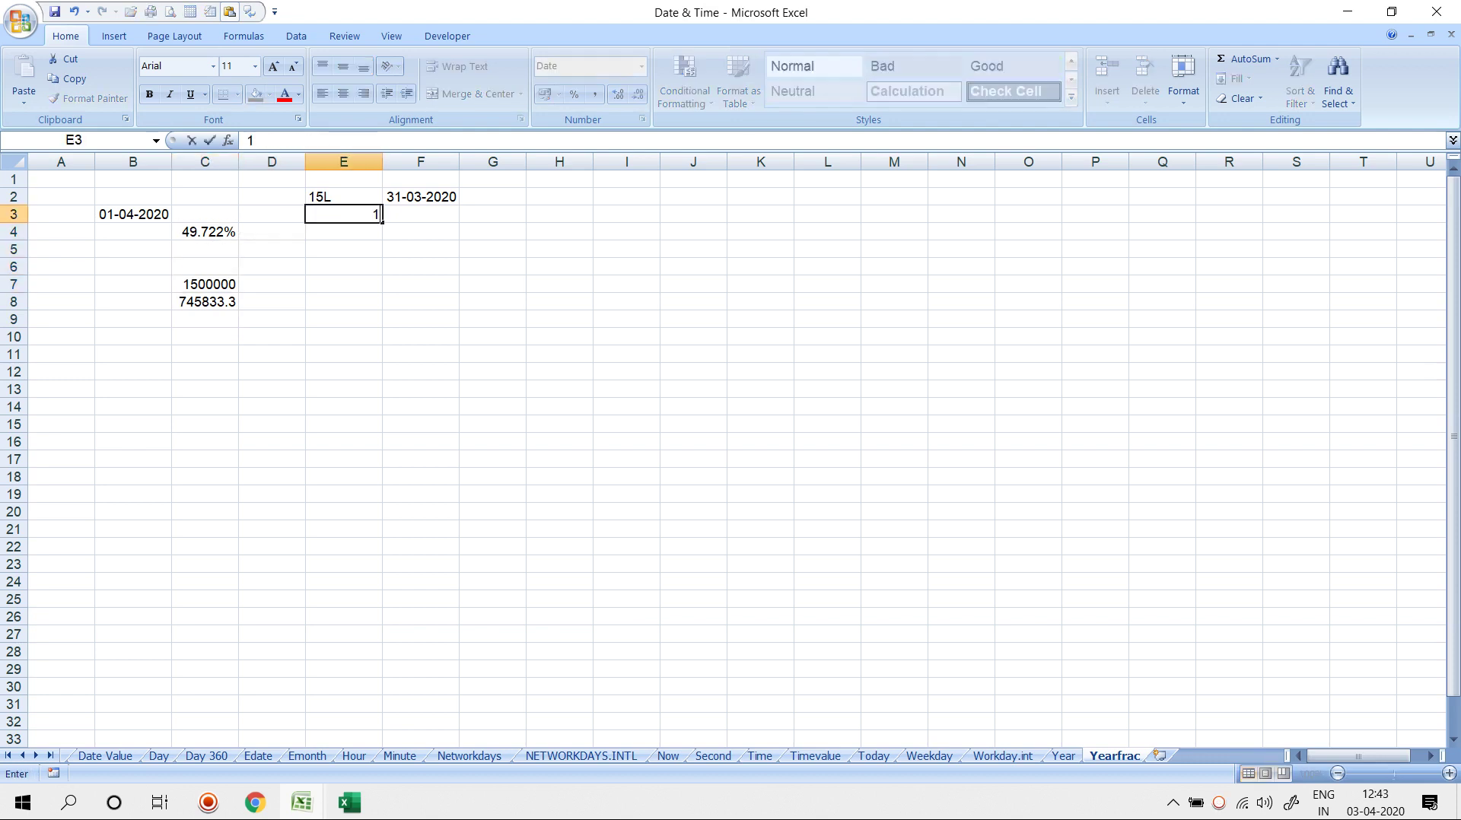
pyautogui.write('5-12-2020')
pyautogui.press('Return')
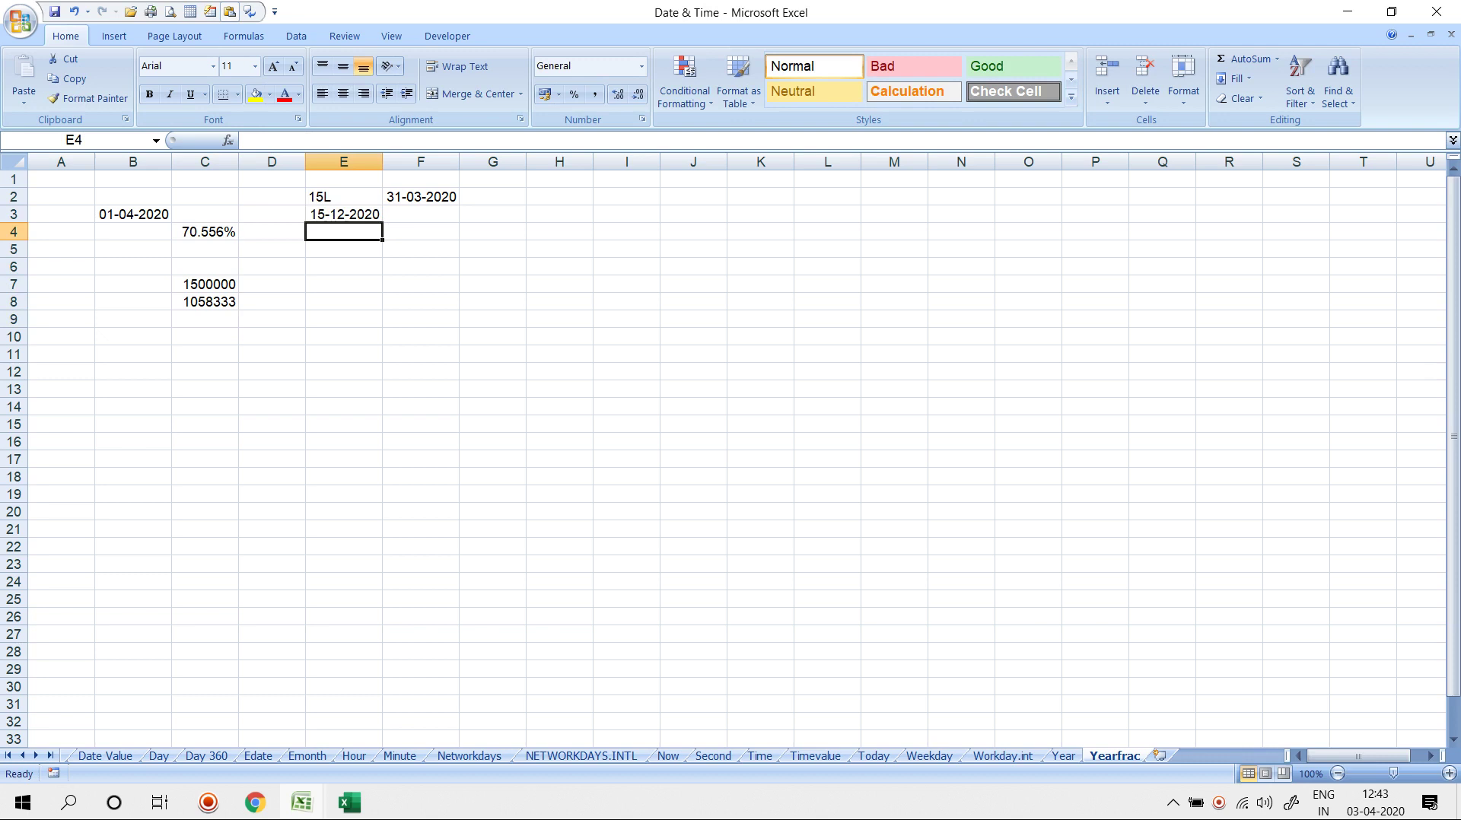
pyautogui.click(205, 302)
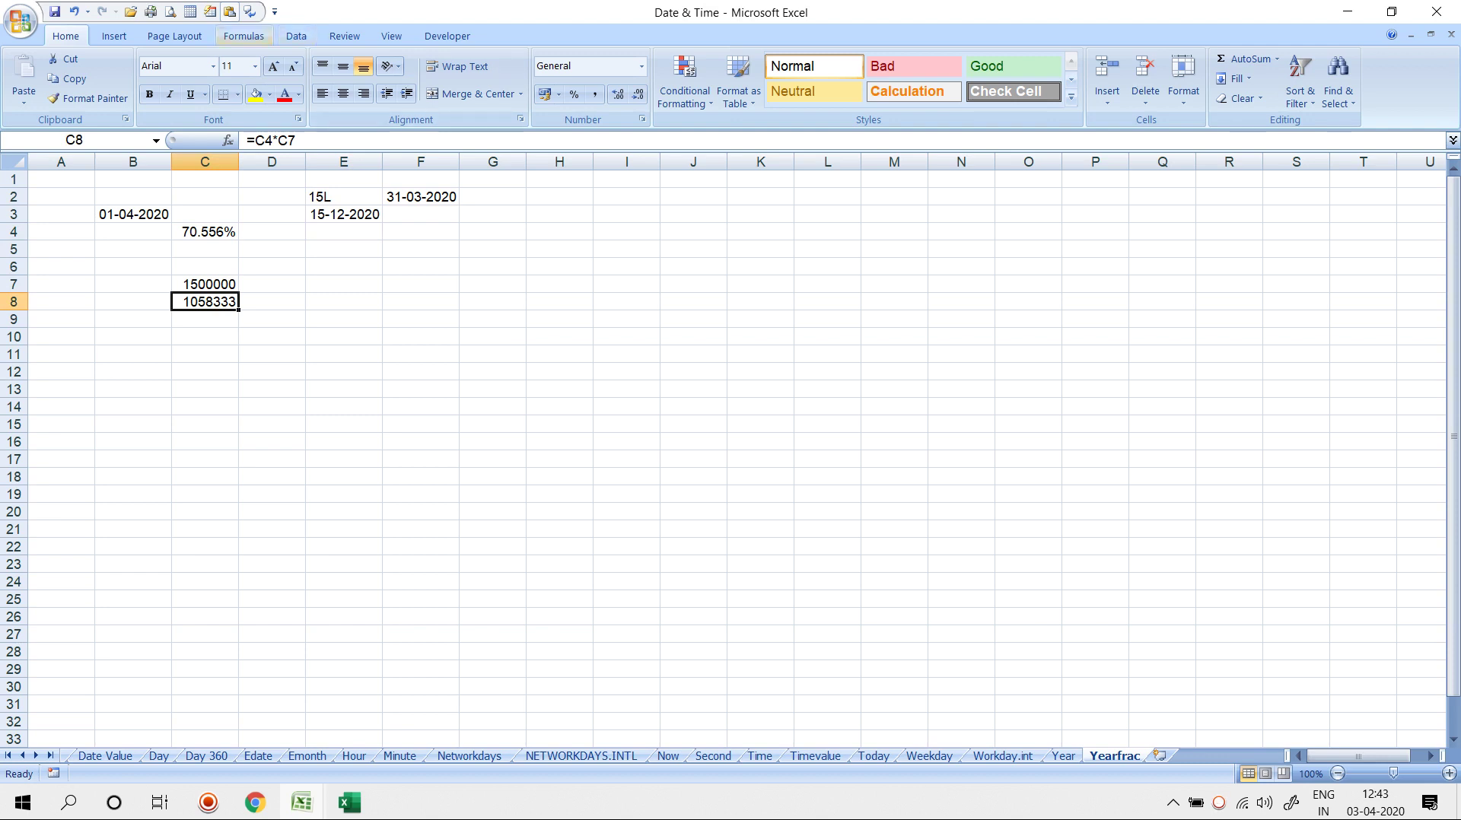
pyautogui.click(244, 36)
pyautogui.click(271, 84)
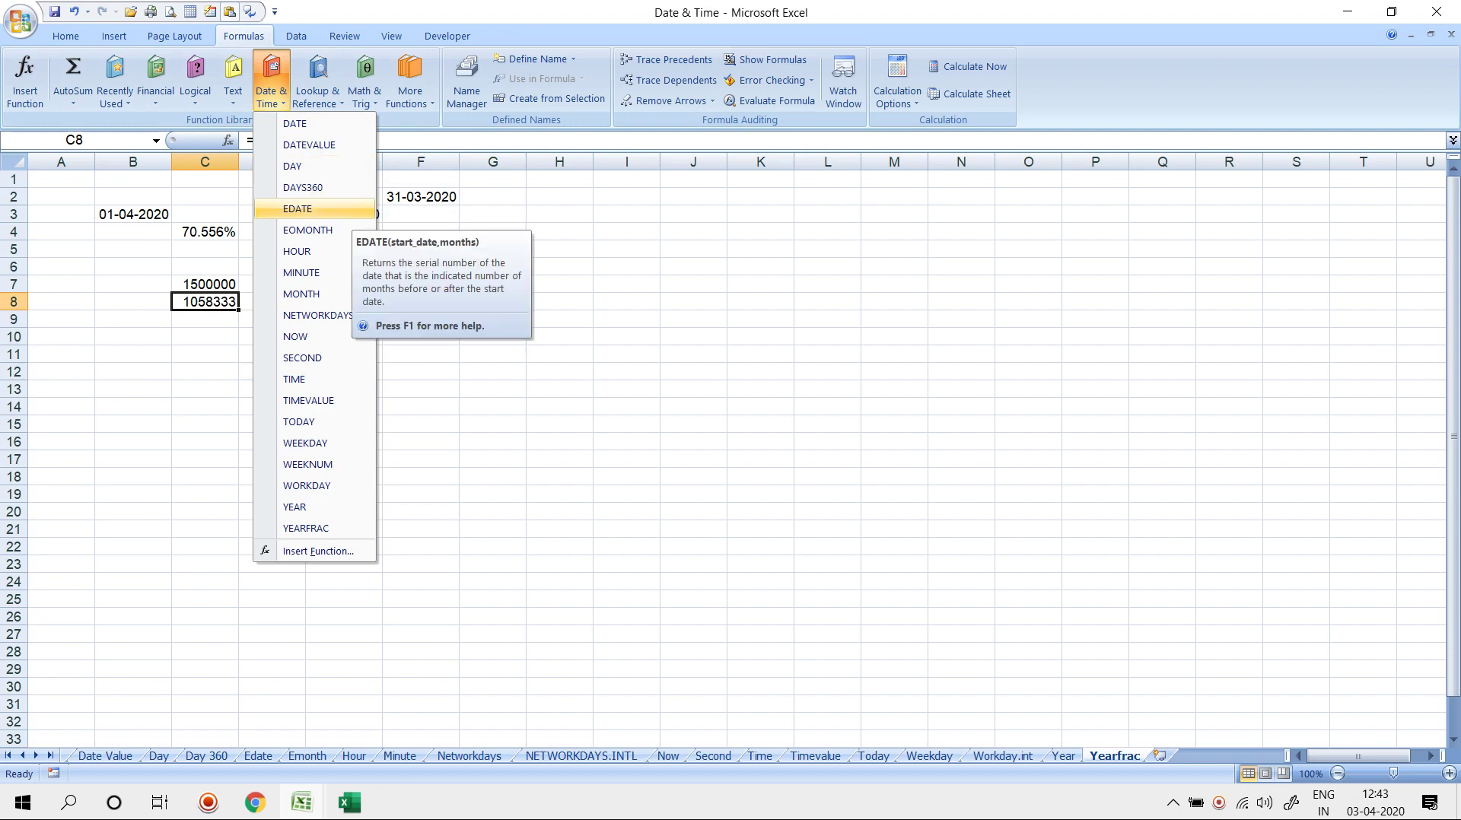
pyautogui.press('Escape')
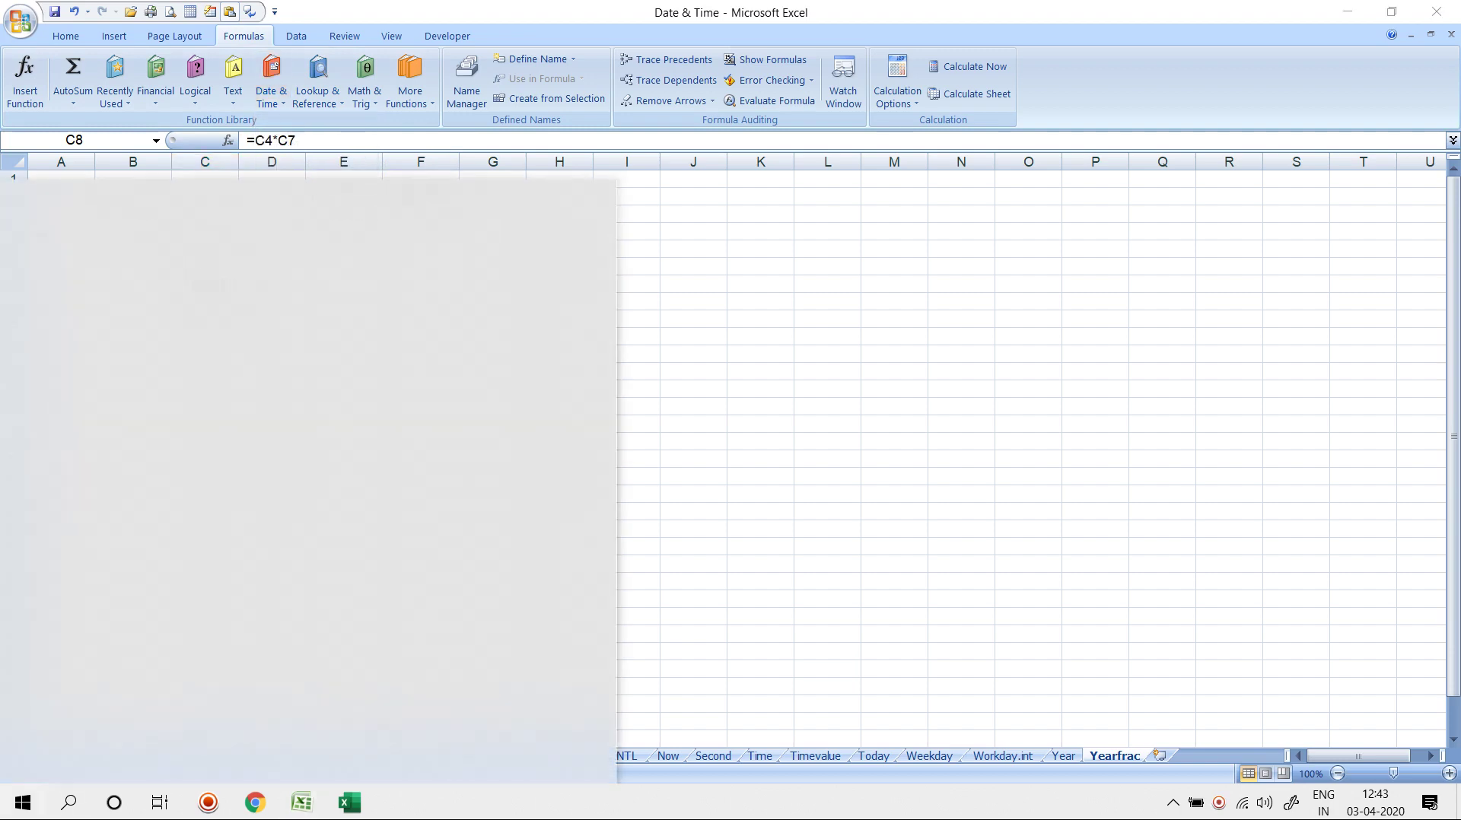
pyautogui.press('Escape')
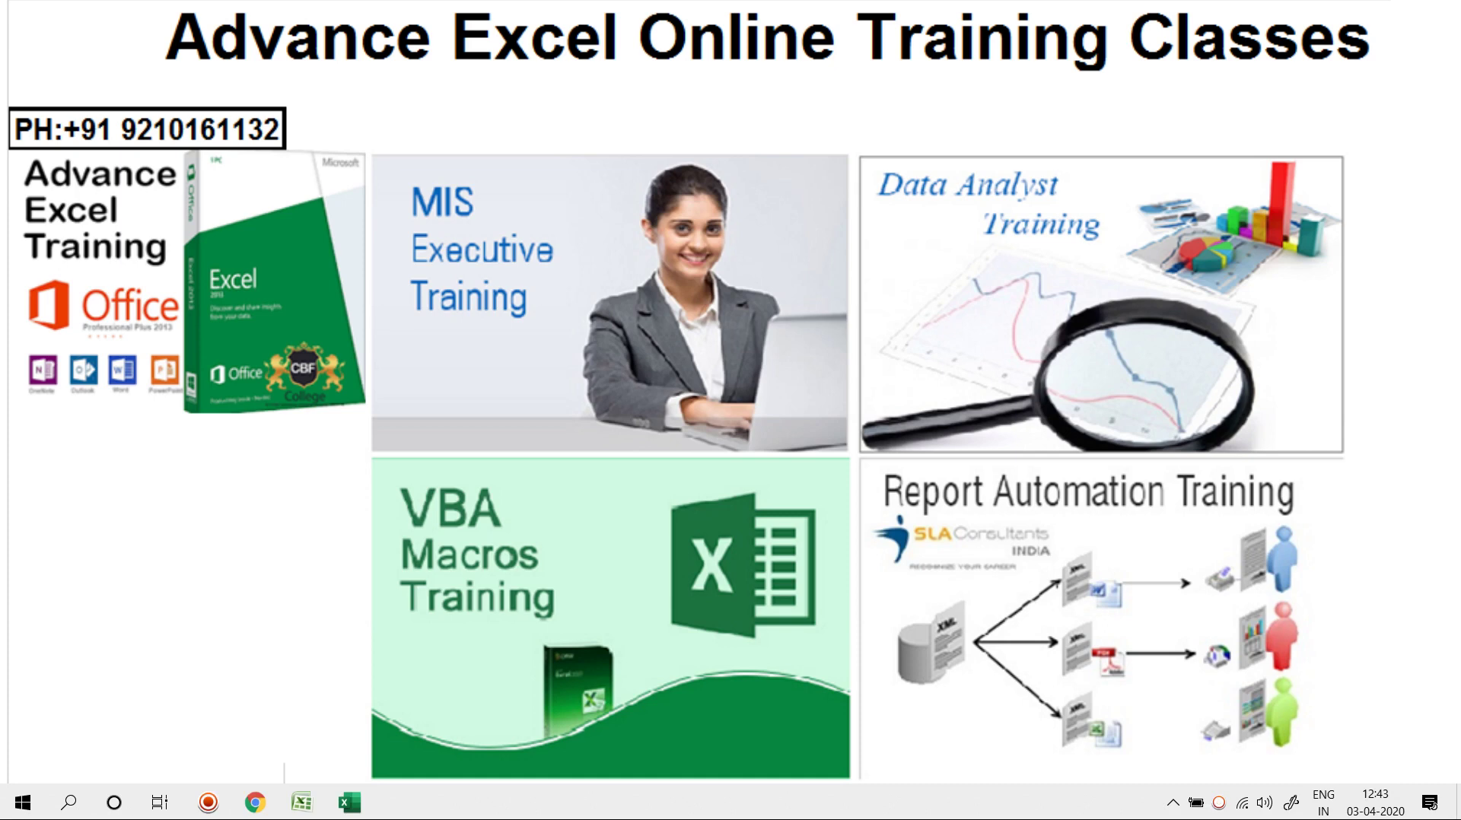
pyautogui.click(1219, 803)
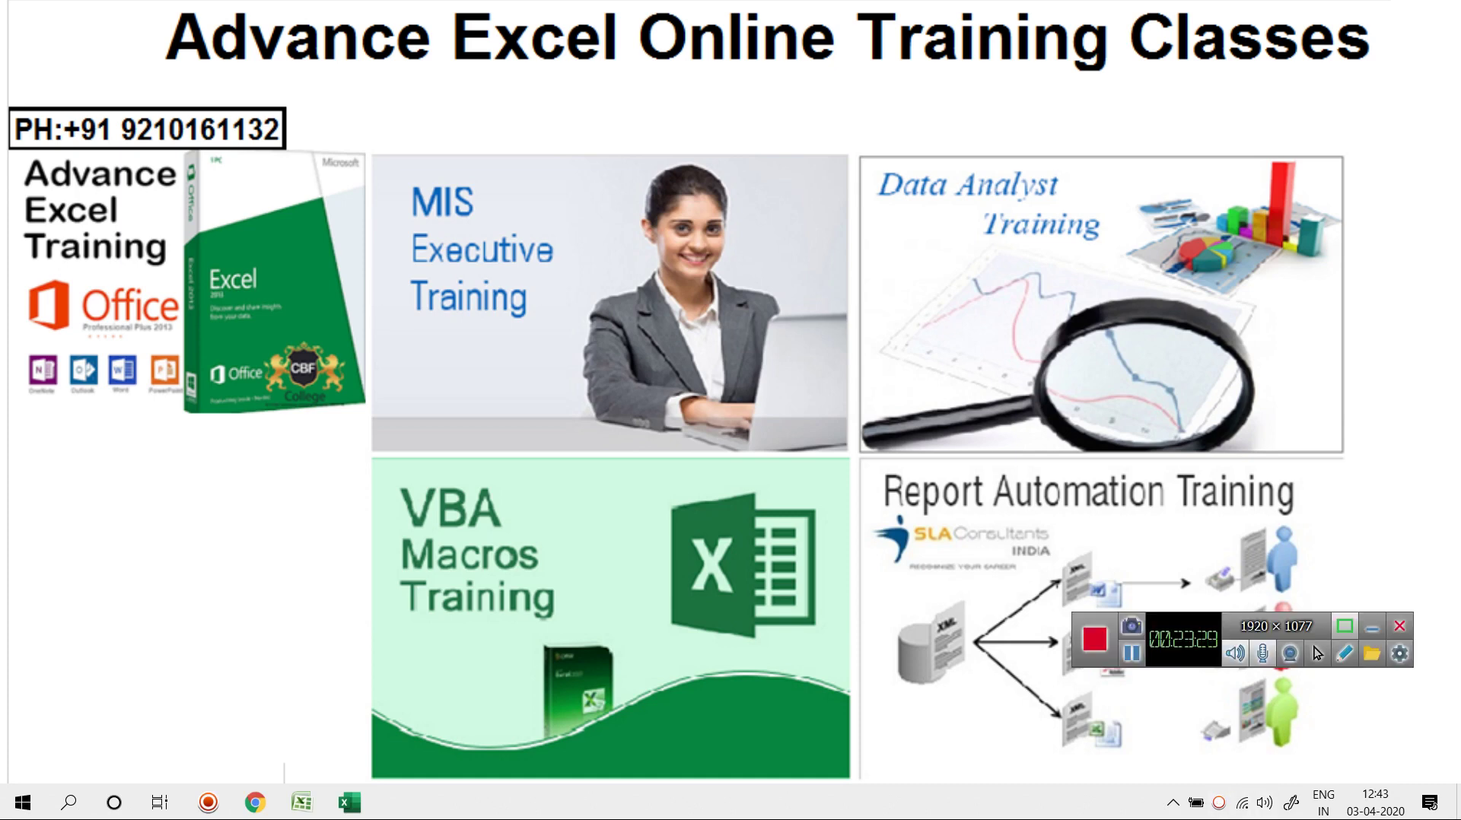